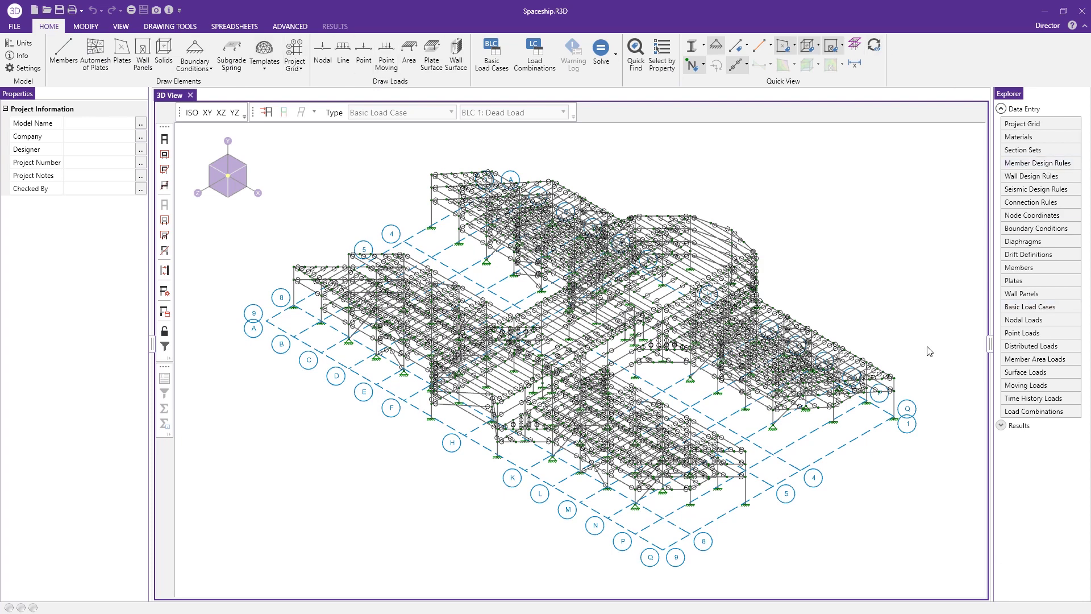
{"action": "left_click", "coordinate": [78, 28]}
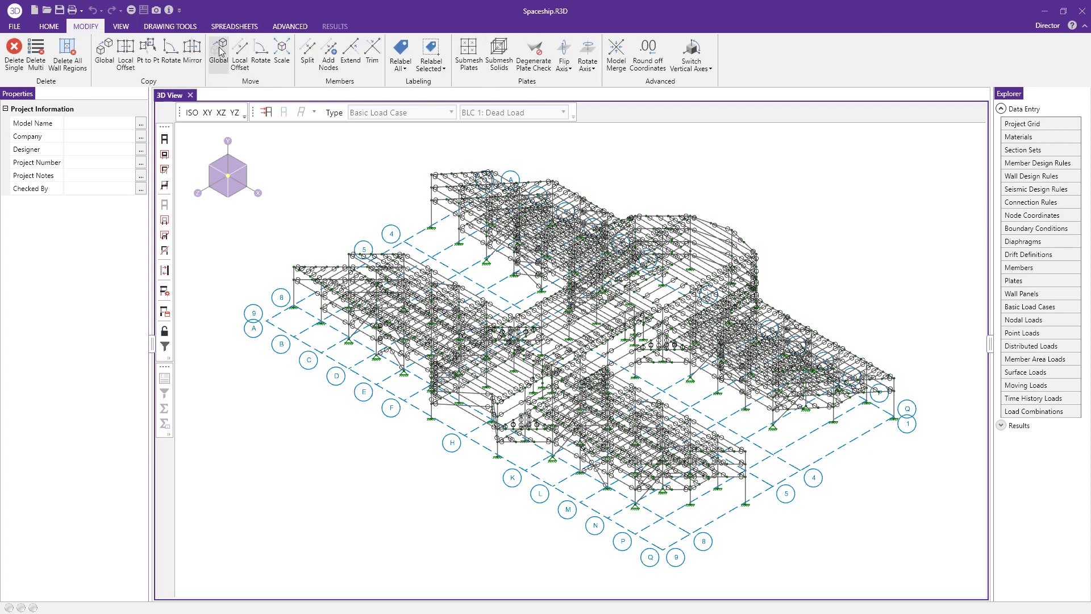
{"action": "left_click", "coordinate": [170, 27]}
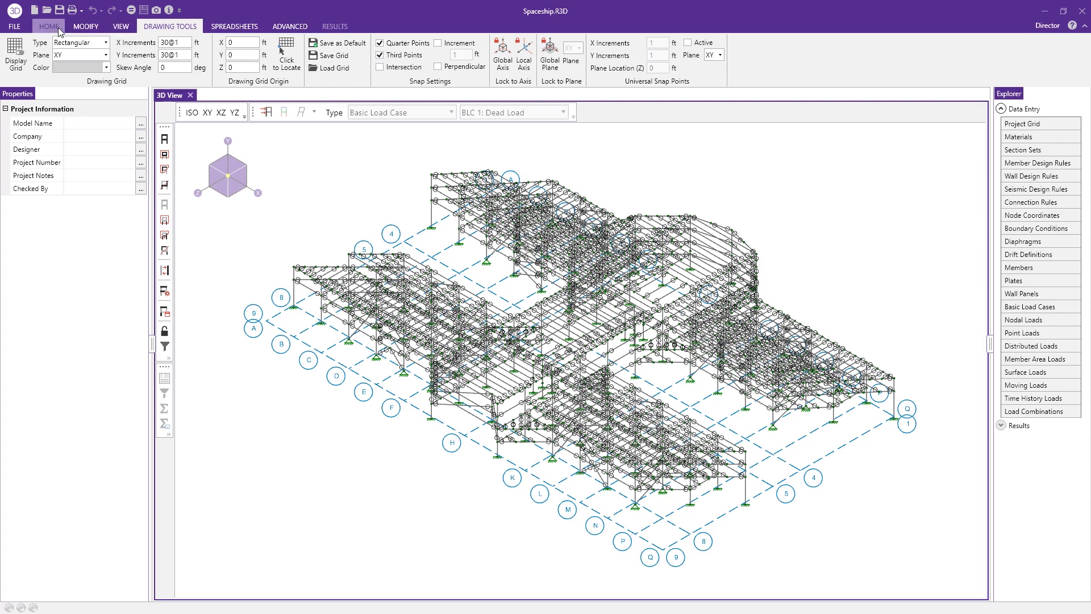
Examine the solution options in the model settings, then close them without making changes
{"action": "left_click", "coordinate": [50, 27]}
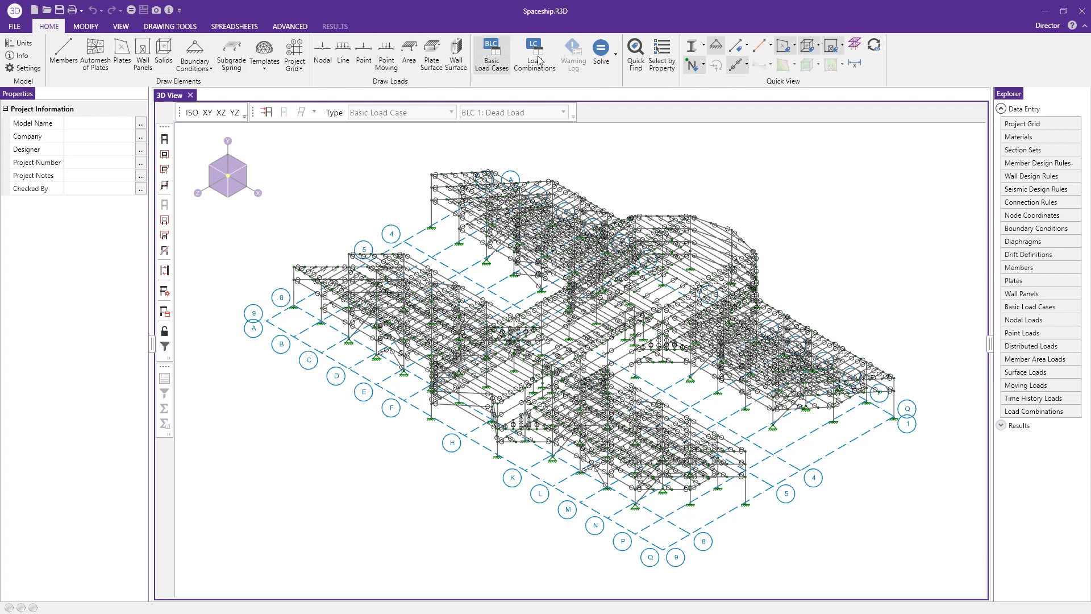
{"action": "left_click", "coordinate": [28, 68]}
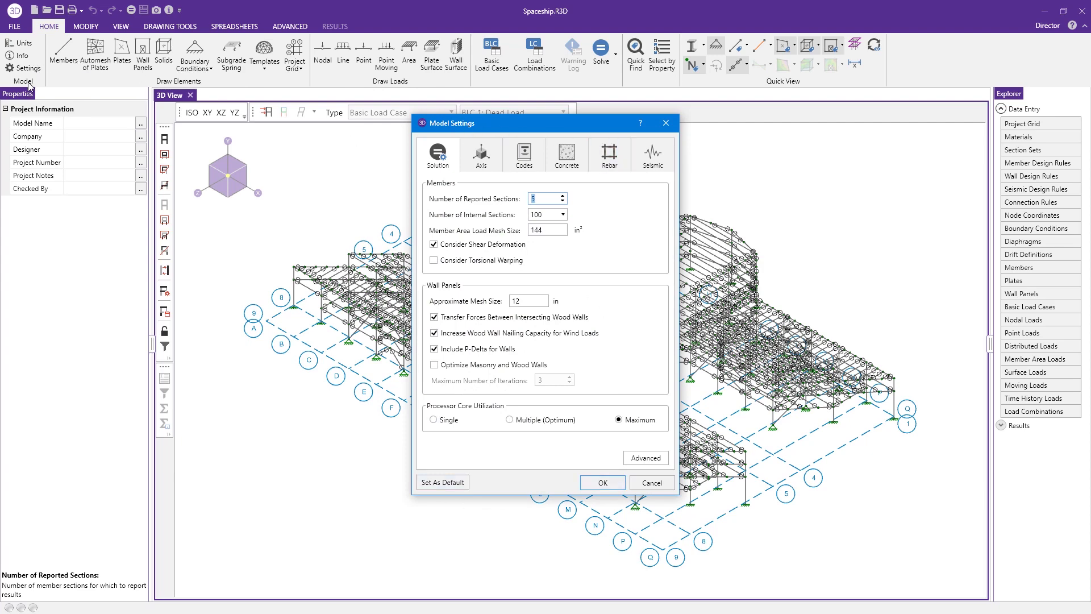
{"action": "left_click", "coordinate": [652, 483]}
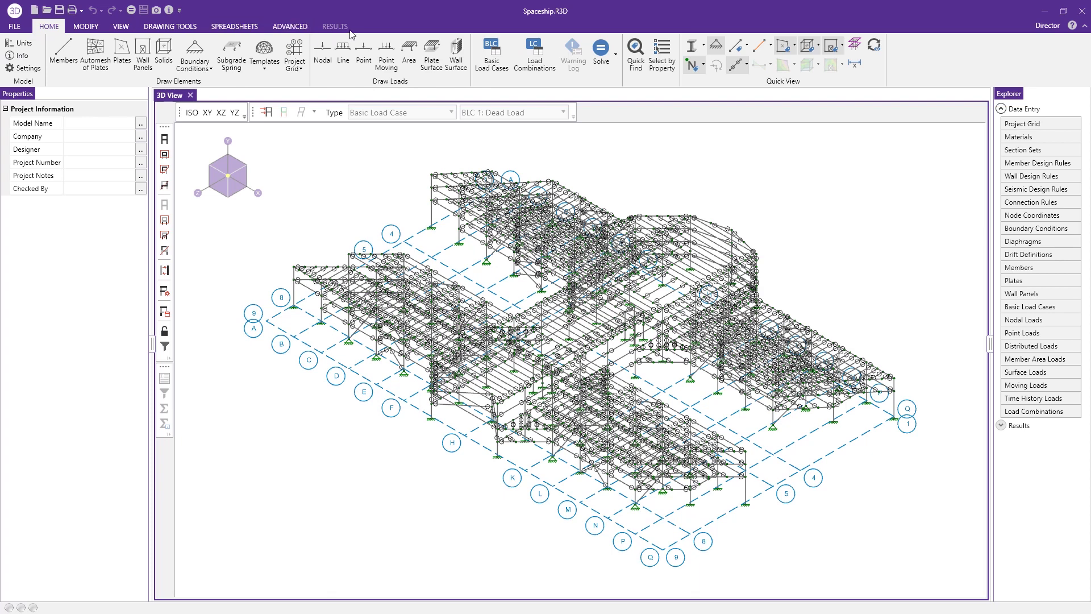
{"action": "left_click", "coordinate": [102, 29]}
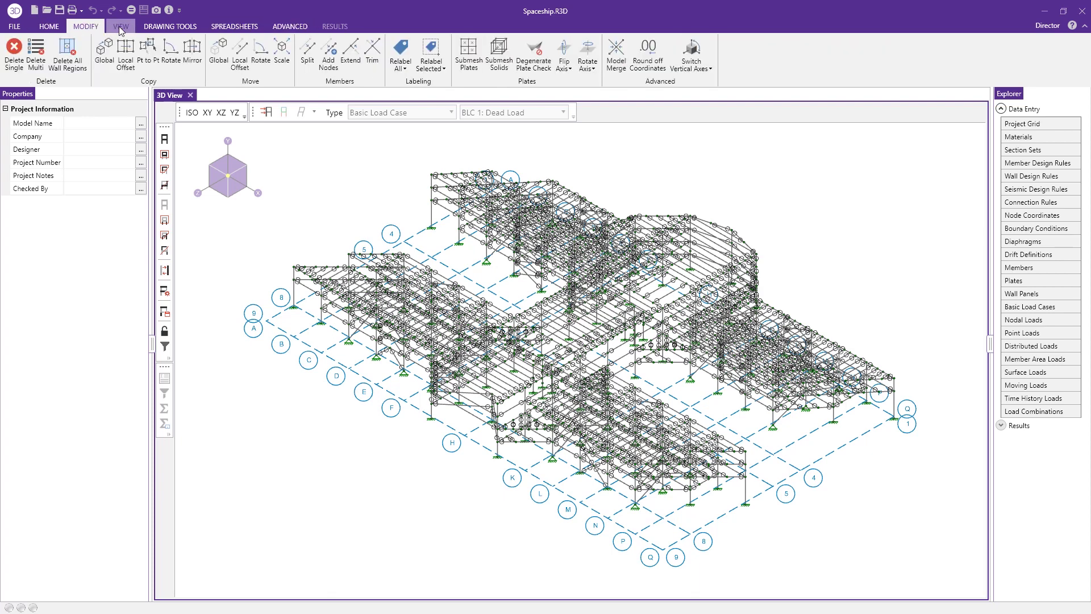
{"action": "left_click", "coordinate": [121, 28]}
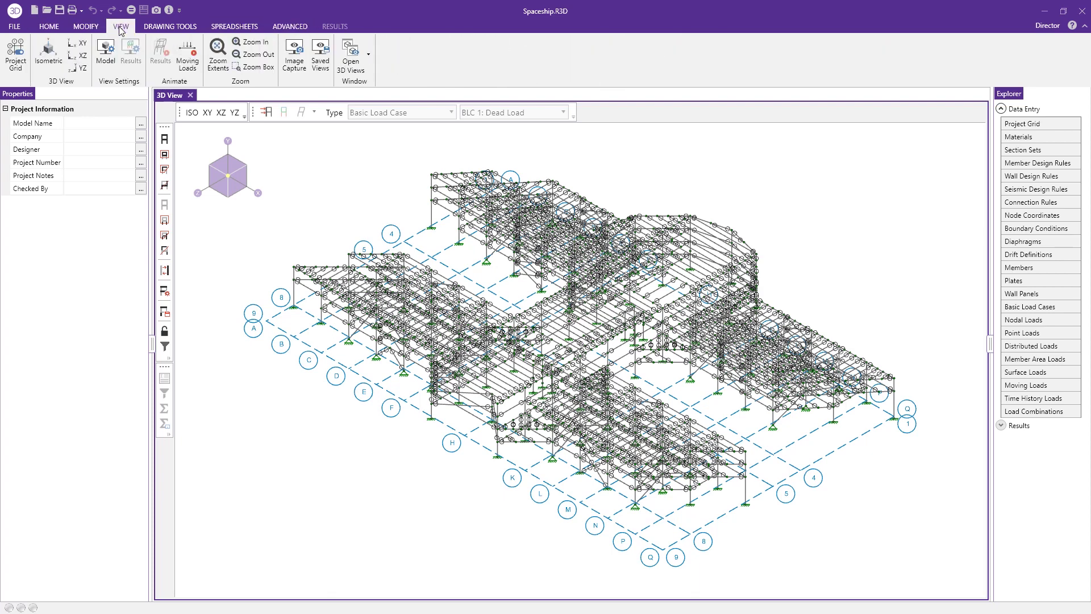
{"action": "left_click", "coordinate": [49, 26]}
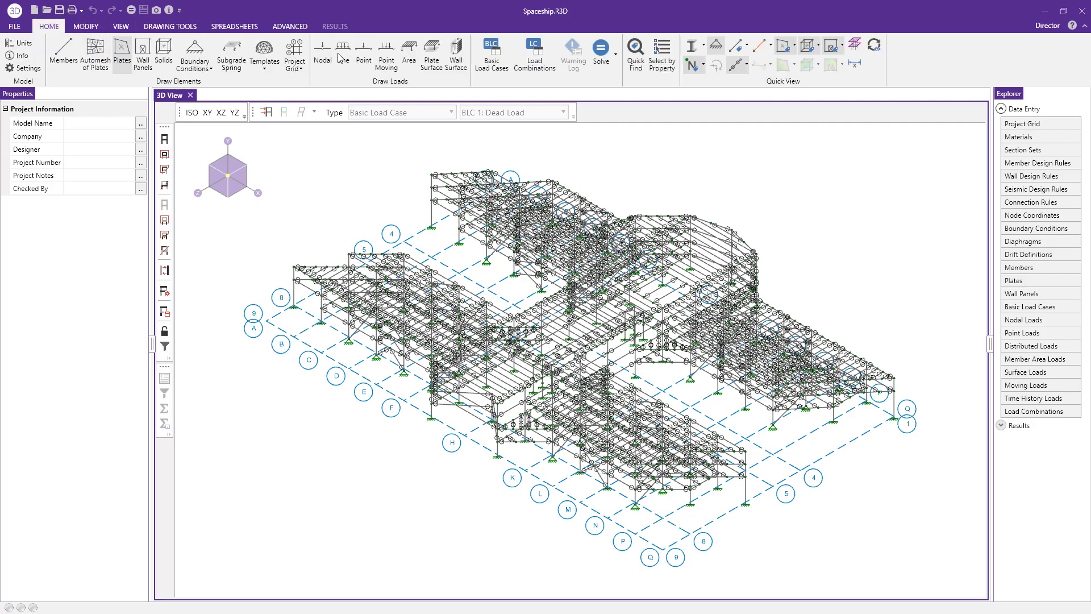
Look at the structure from another angle and in its XY, XZ and YZ plane views, then return to the isometric view
{"action": "middle_click_drag", "start_coordinate": [648, 423], "coordinate": [342, 320], "text": "shift"}
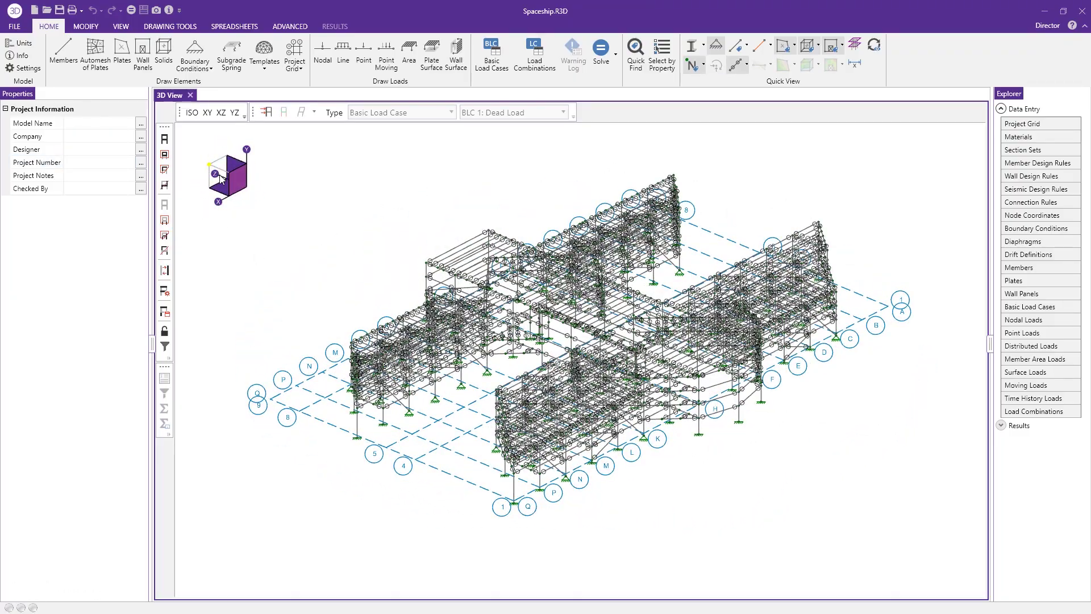
{"action": "left_click", "coordinate": [221, 113]}
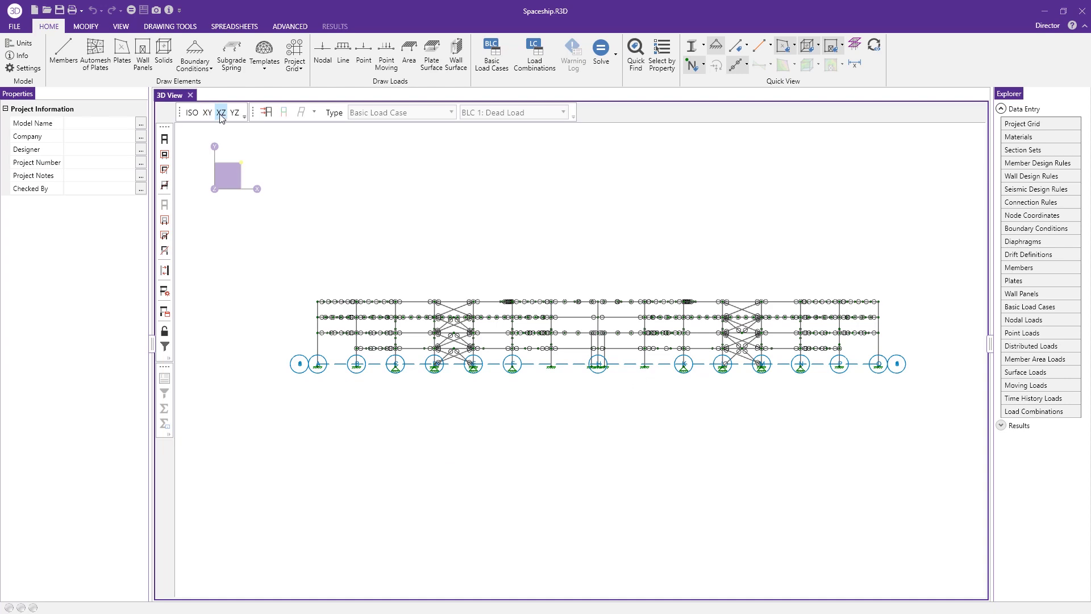
{"action": "left_click", "coordinate": [221, 112]}
{"action": "left_click", "coordinate": [234, 113]}
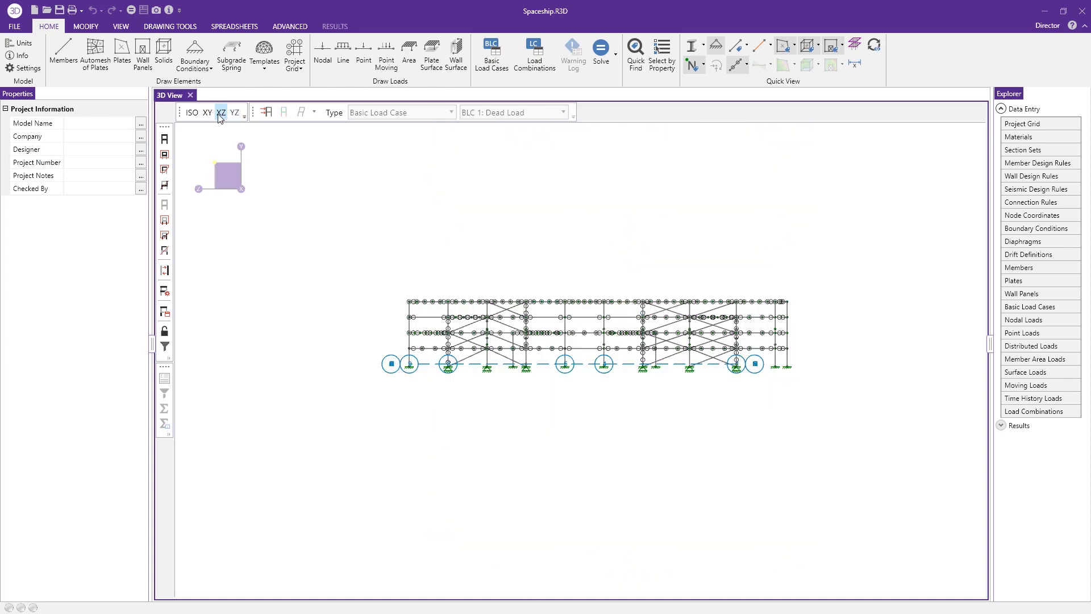
{"action": "left_click", "coordinate": [207, 112]}
{"action": "left_click", "coordinate": [221, 113]}
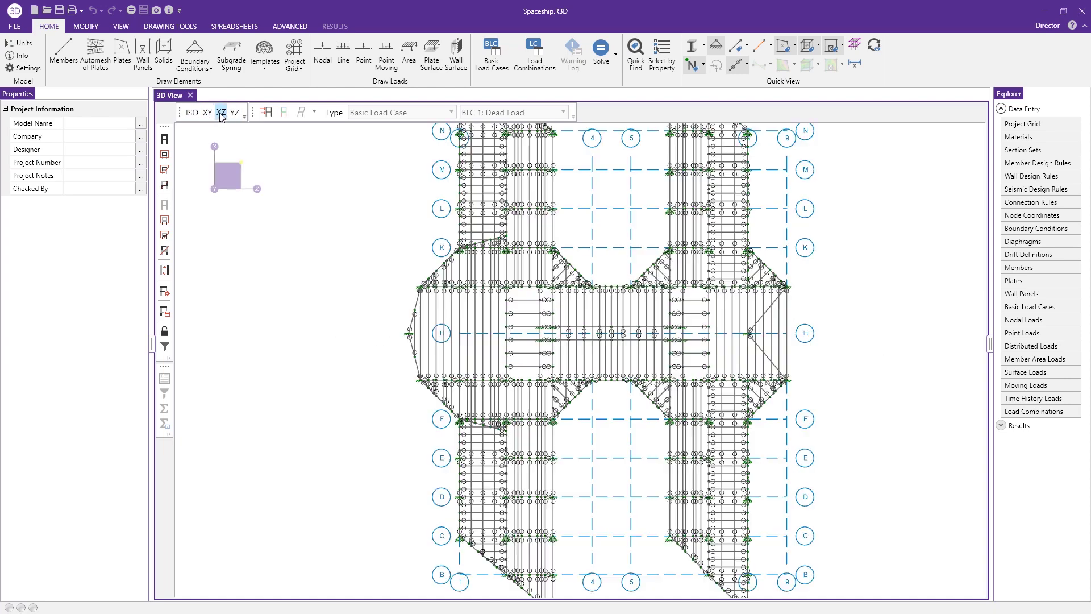
{"action": "left_click", "coordinate": [234, 113]}
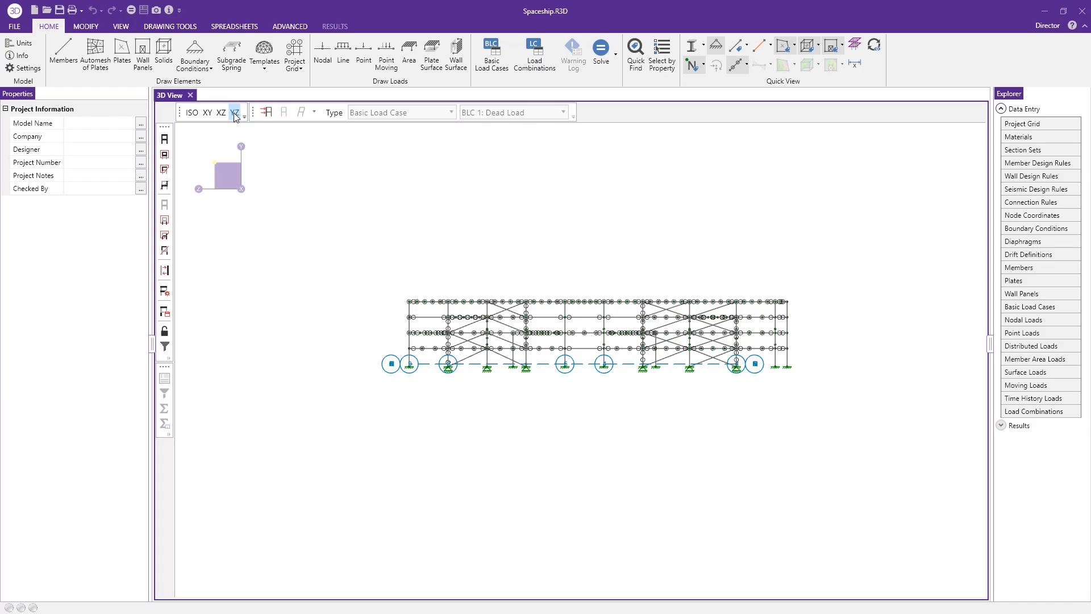
{"action": "left_click", "coordinate": [192, 113]}
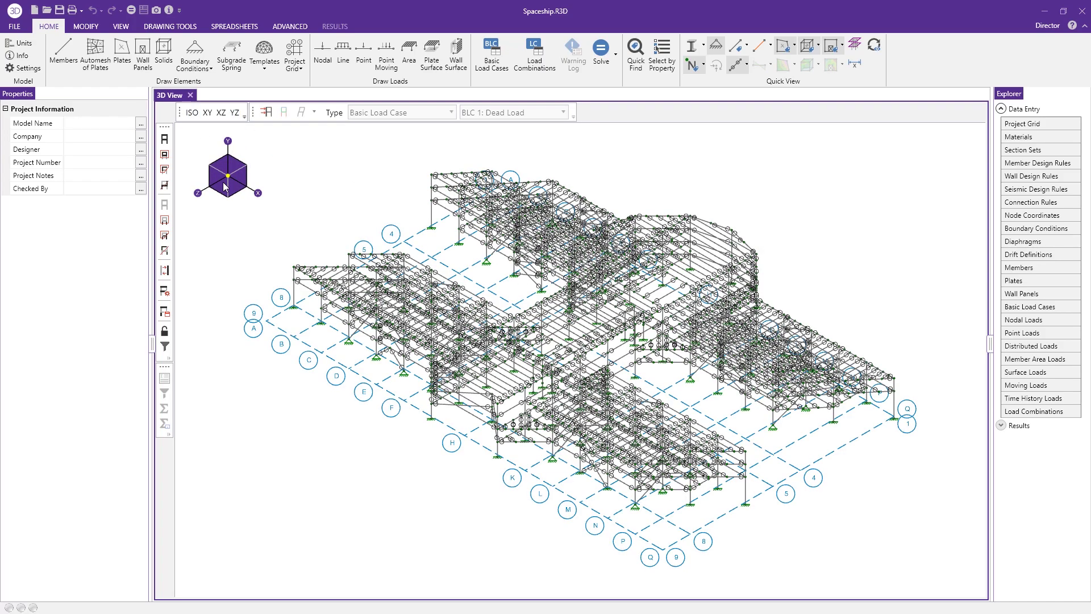
Change the member display from wireframe lines to fully rendered section shapes
{"action": "left_click_drag", "start_coordinate": [227, 185], "coordinate": [267, 174]}
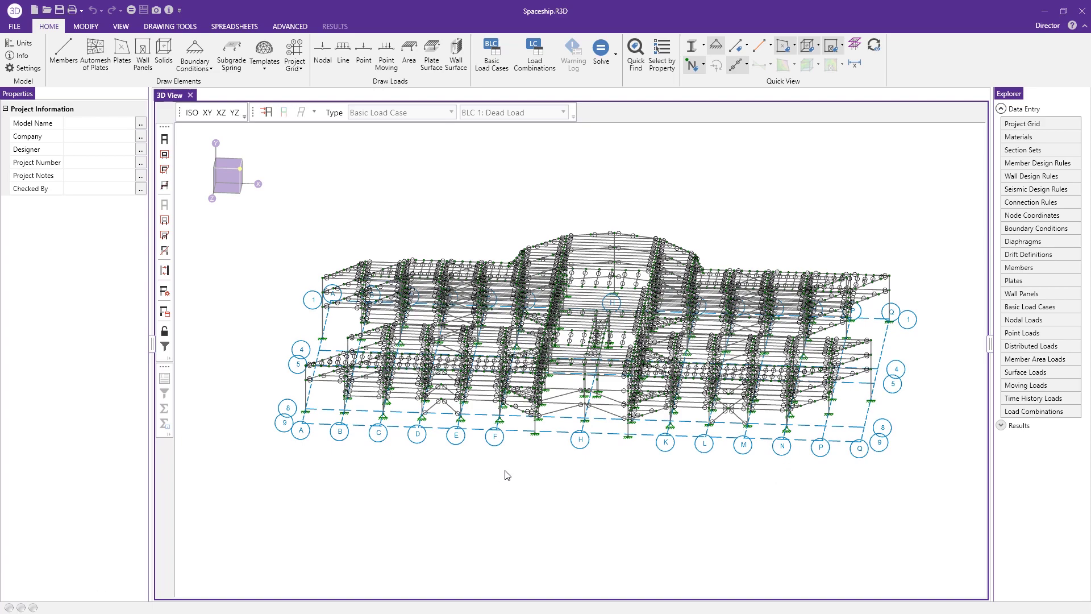
{"action": "left_click", "coordinate": [691, 47]}
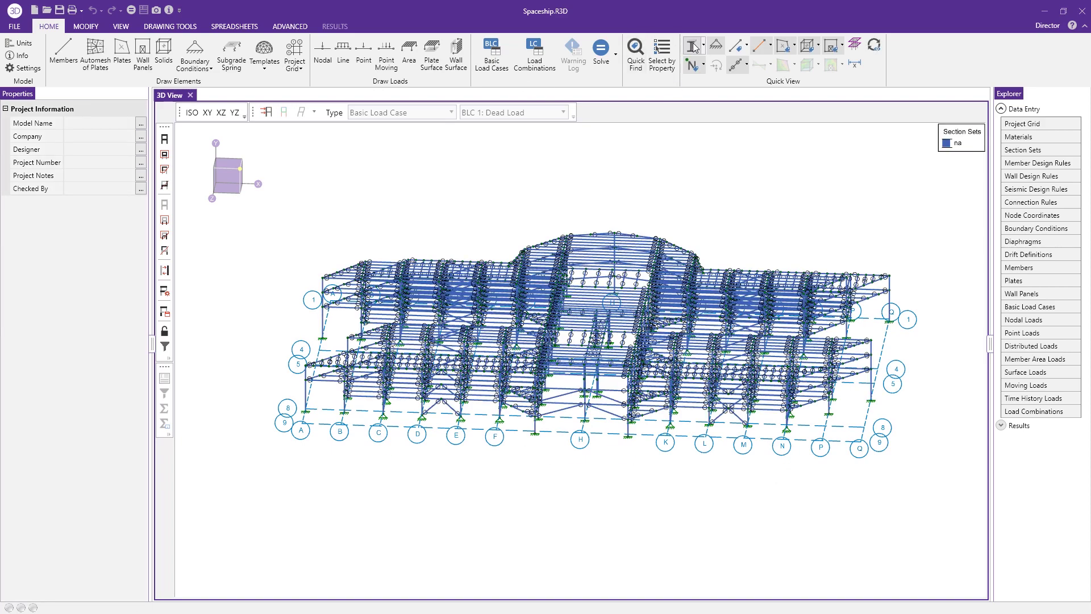
{"action": "left_click", "coordinate": [690, 47]}
Examine the rendered beams and columns close up around the building corners near grid A
{"action": "scroll", "coordinate": [334, 295], "scroll_direction": "up", "scroll_amount": 5}
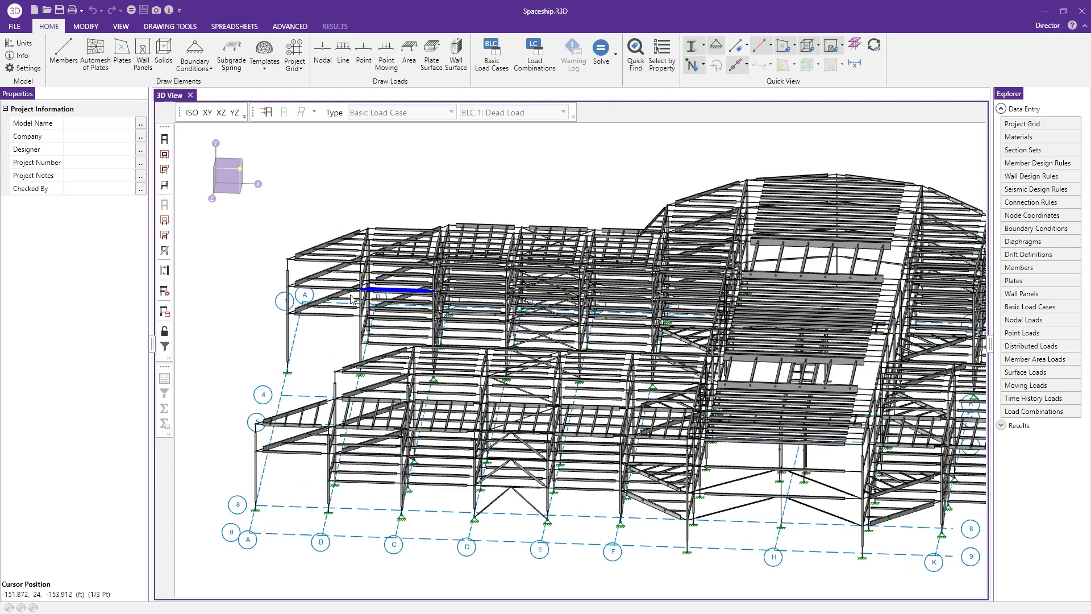
{"action": "scroll", "coordinate": [263, 235], "scroll_direction": "up", "scroll_amount": 5}
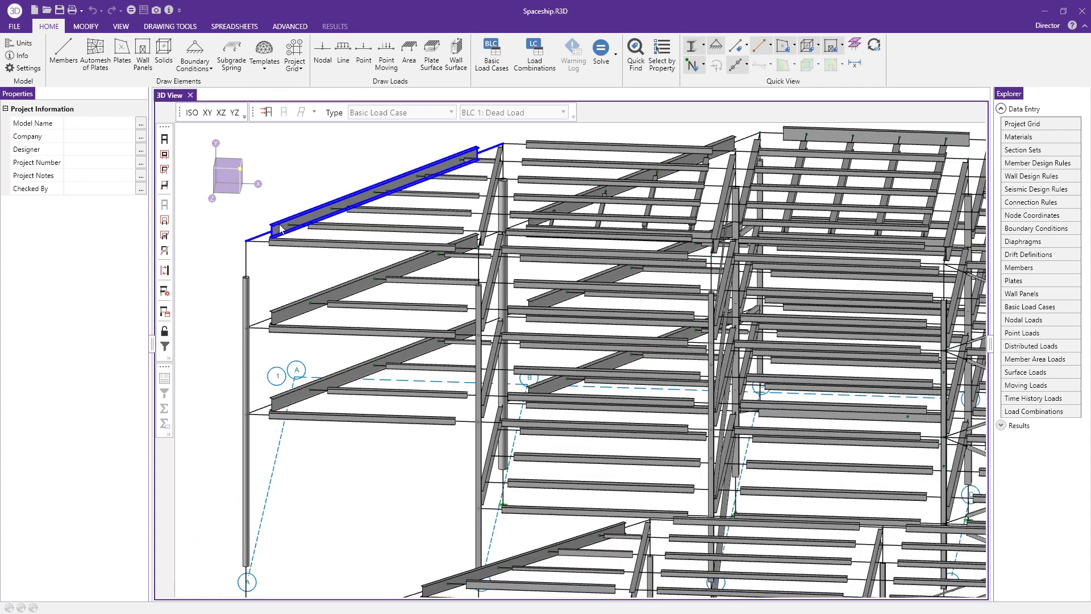
{"action": "scroll", "coordinate": [288, 233], "scroll_direction": "down", "scroll_amount": 3}
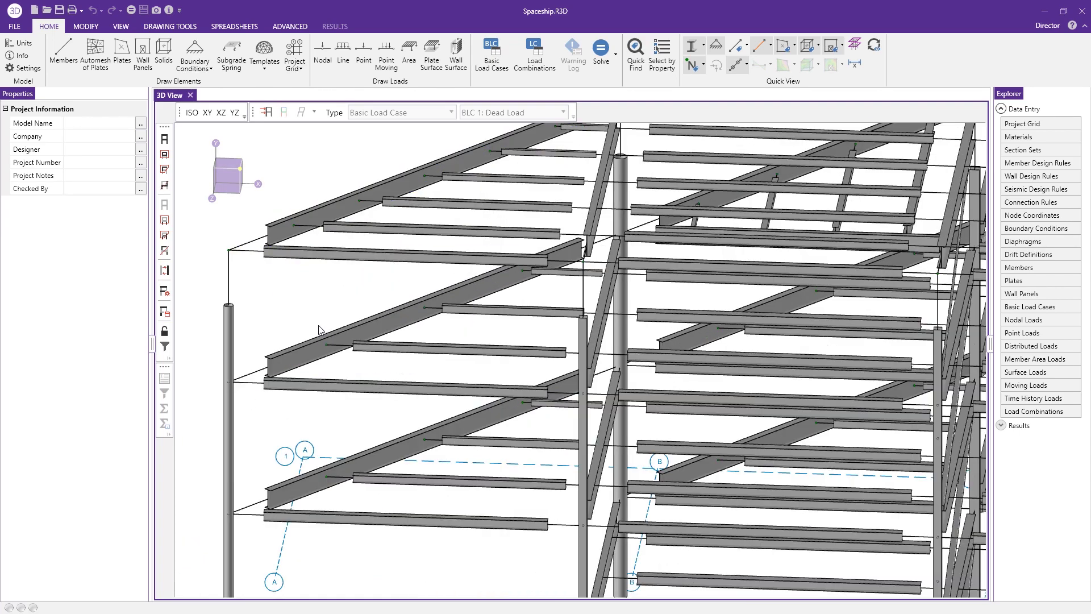
{"action": "scroll", "coordinate": [324, 358], "scroll_direction": "down", "scroll_amount": 2}
{"action": "scroll", "coordinate": [364, 356], "scroll_direction": "up", "scroll_amount": 1}
{"action": "scroll", "coordinate": [351, 358], "scroll_direction": "down", "scroll_amount": 3}
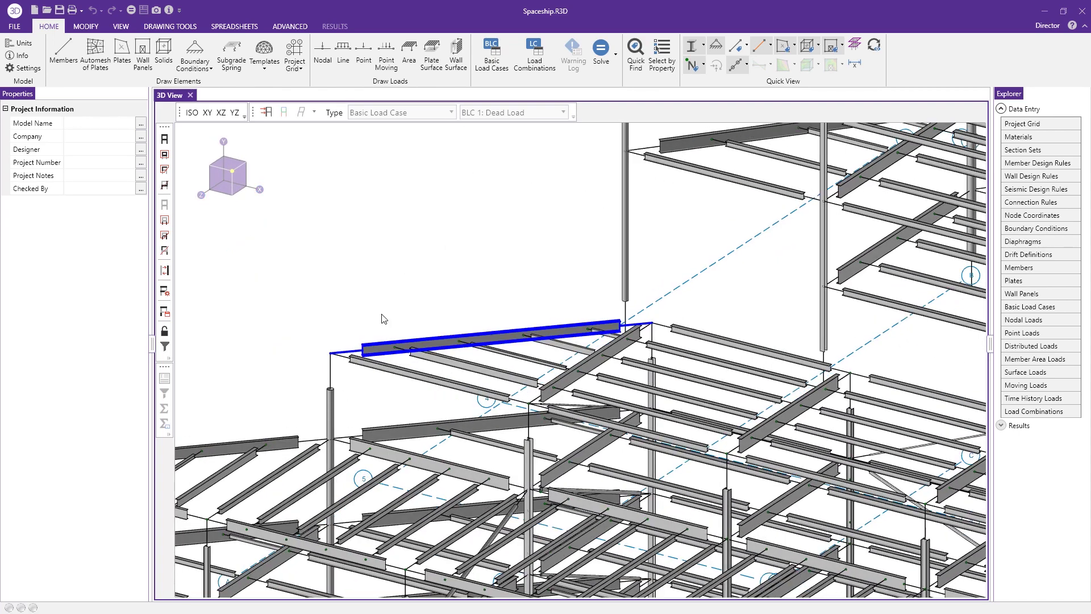
{"action": "scroll", "coordinate": [356, 405], "scroll_direction": "up", "scroll_amount": 1}
{"action": "scroll", "coordinate": [356, 404], "scroll_direction": "down", "scroll_amount": 3}
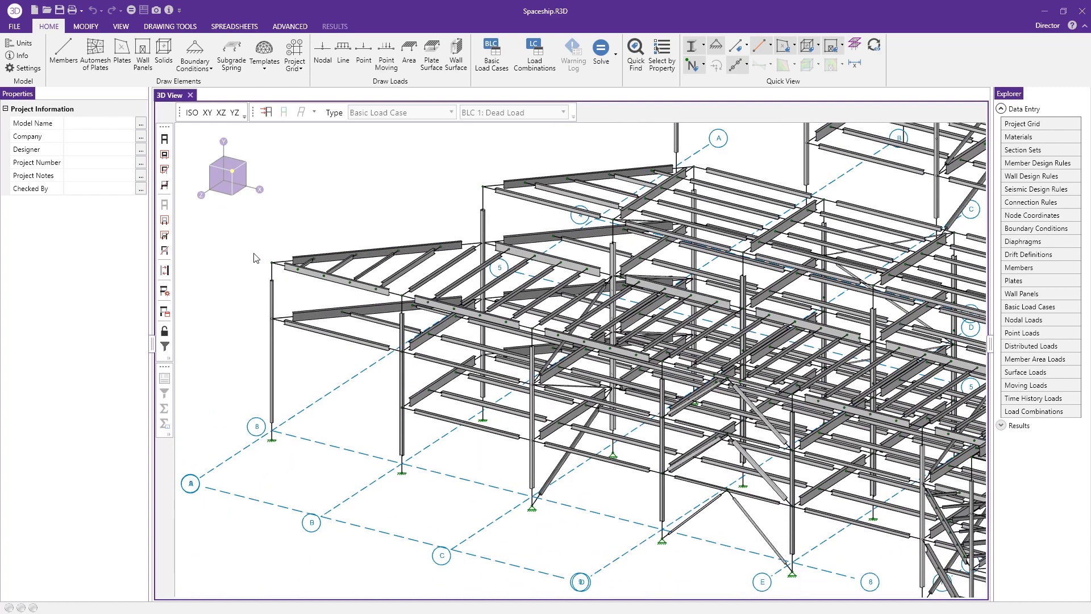
{"action": "scroll", "coordinate": [263, 263], "scroll_direction": "up", "scroll_amount": 6}
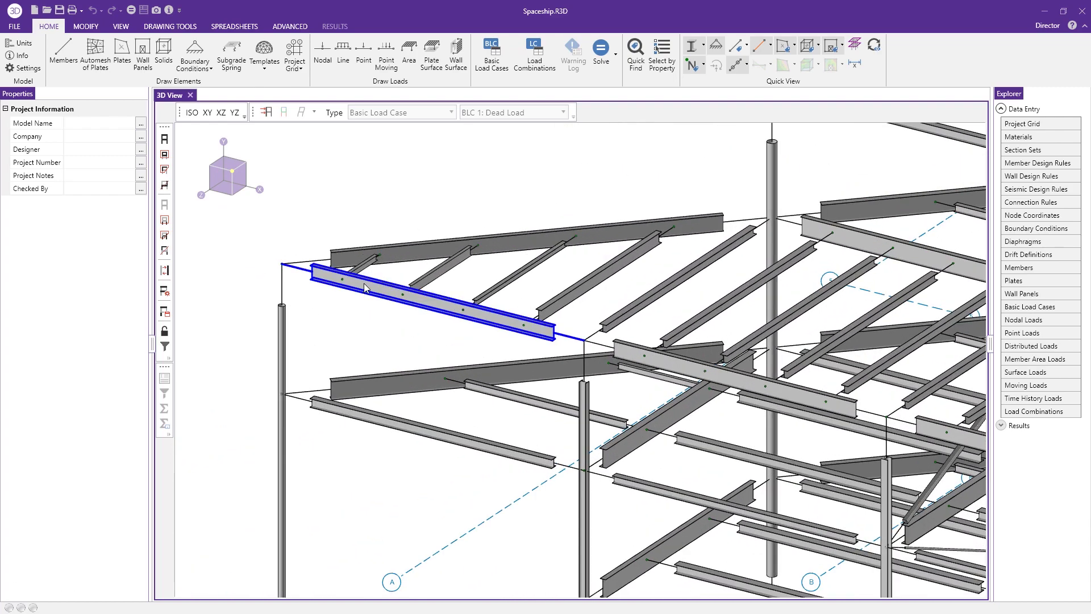
Review the properties of the sloped front edge beam and the long W18X40 beam behind it, including its J-end release
{"action": "left_click", "coordinate": [364, 283]}
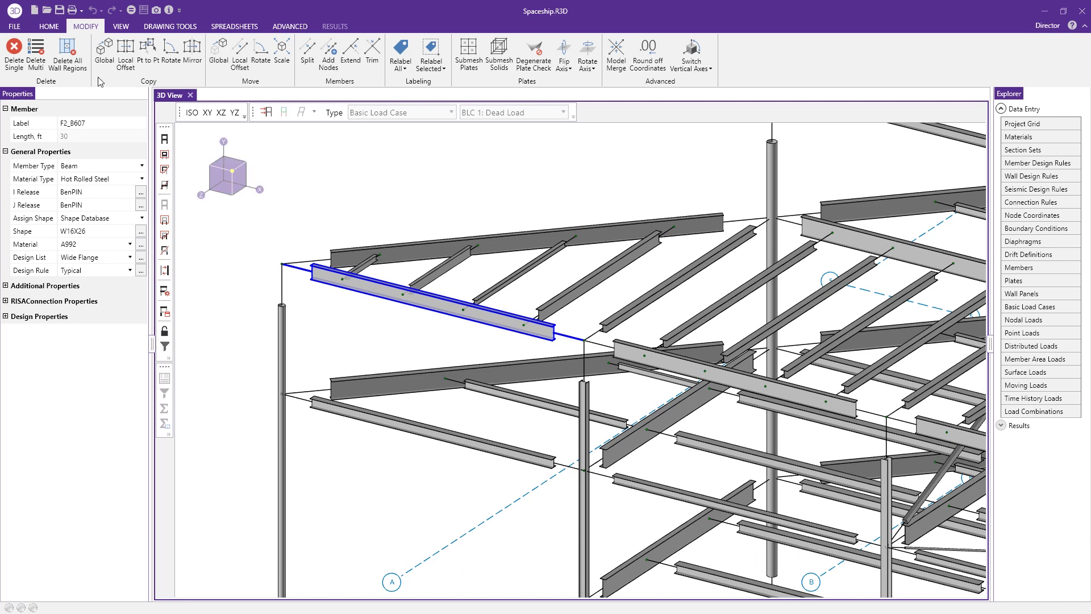
{"action": "left_click", "coordinate": [502, 248]}
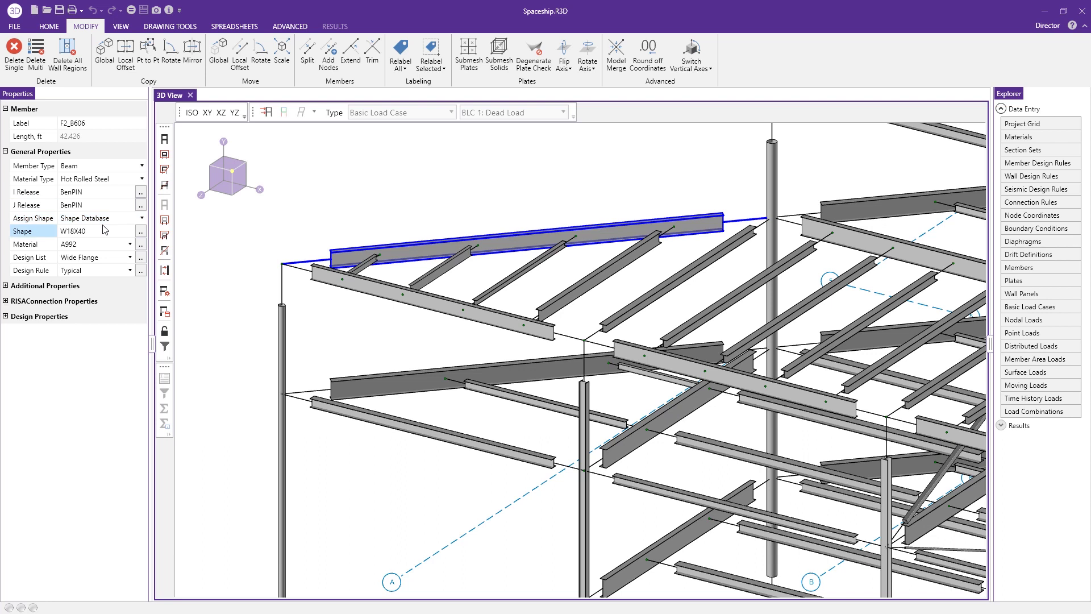
{"action": "left_click", "coordinate": [105, 207]}
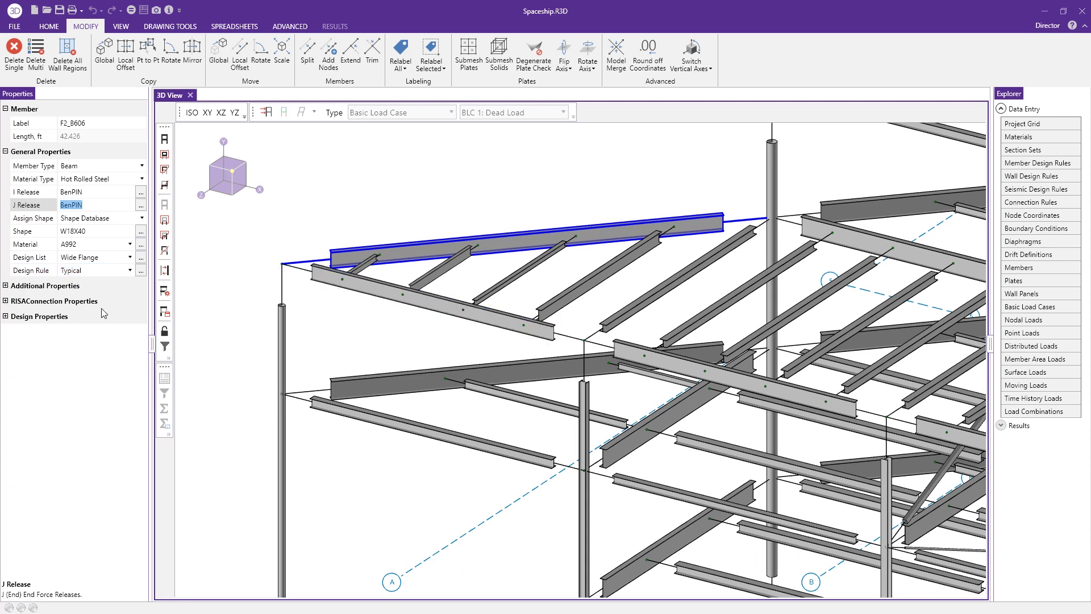
Bring up the AISC shape database for the selected W18X40 beam and filter the hot rolled shapes by w14
{"action": "left_click", "coordinate": [124, 232]}
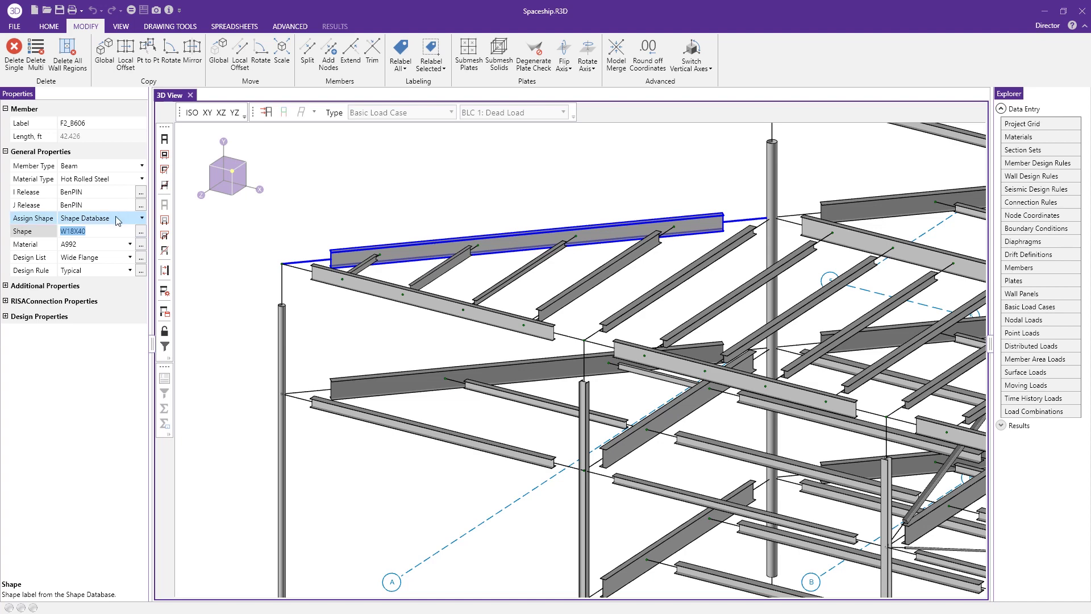
{"action": "left_click", "coordinate": [140, 231]}
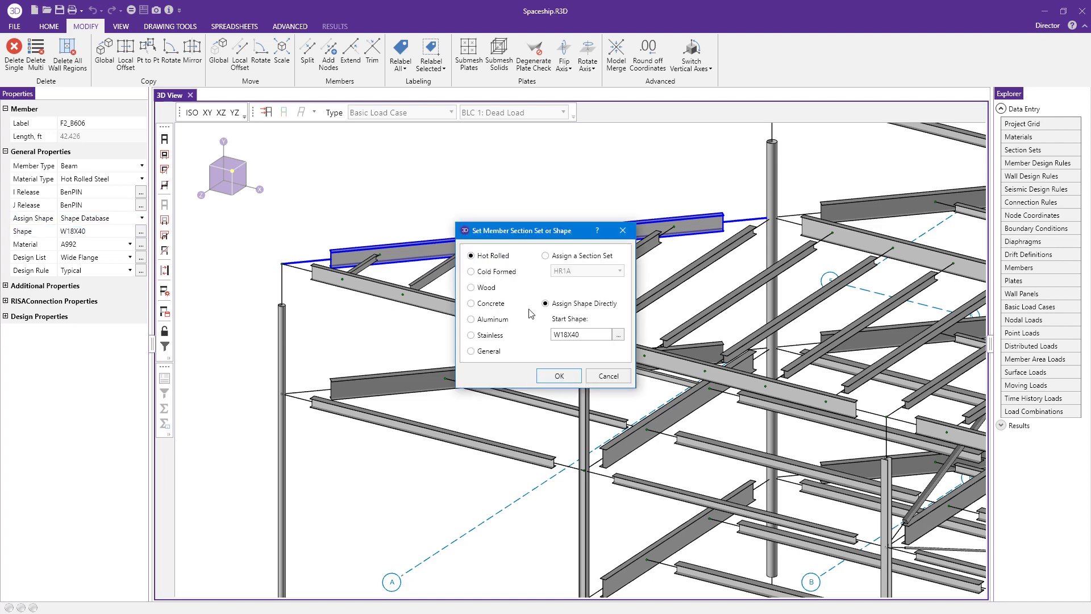
{"action": "left_click", "coordinate": [618, 334]}
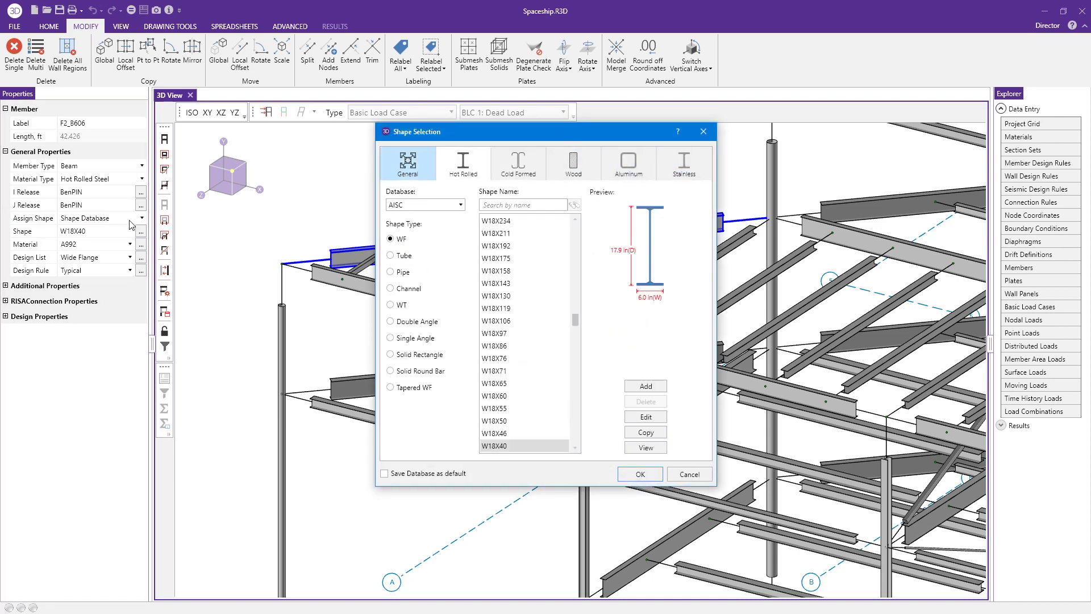
{"action": "left_click", "coordinate": [517, 205]}
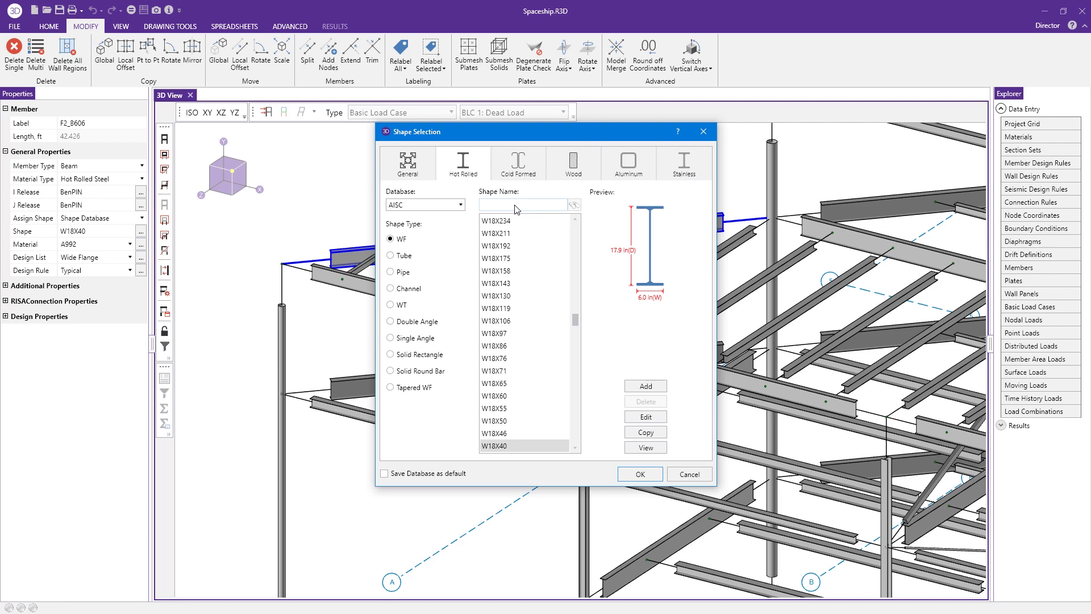
{"action": "type", "text": "w14"}
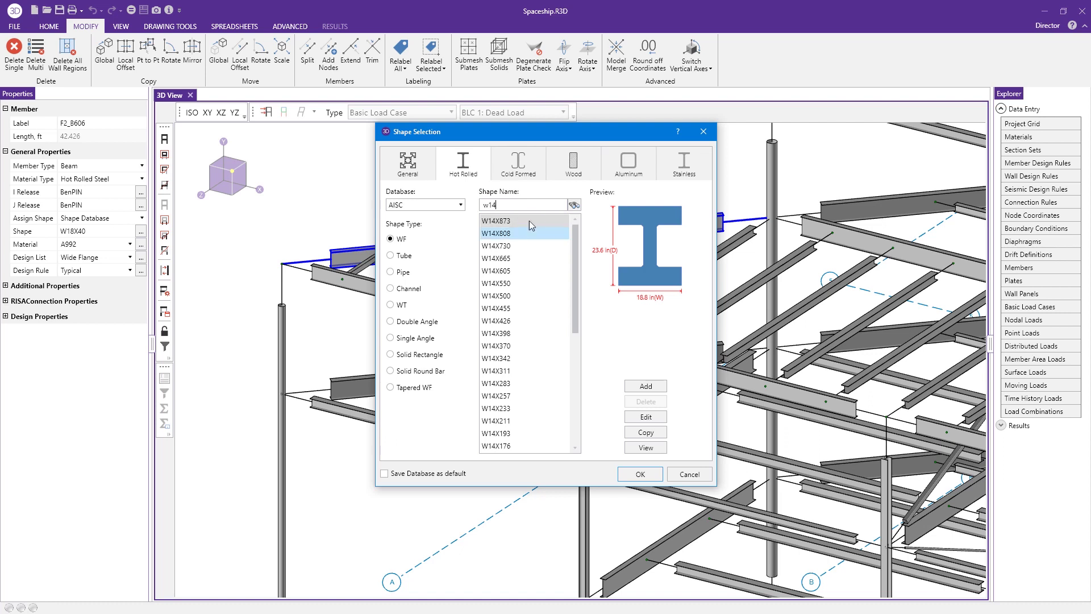
Choose the W14X53 shape and view its geometric and section properties
{"action": "left_click_drag", "start_coordinate": [577, 239], "coordinate": [575, 347]}
{"action": "left_click", "coordinate": [515, 360]}
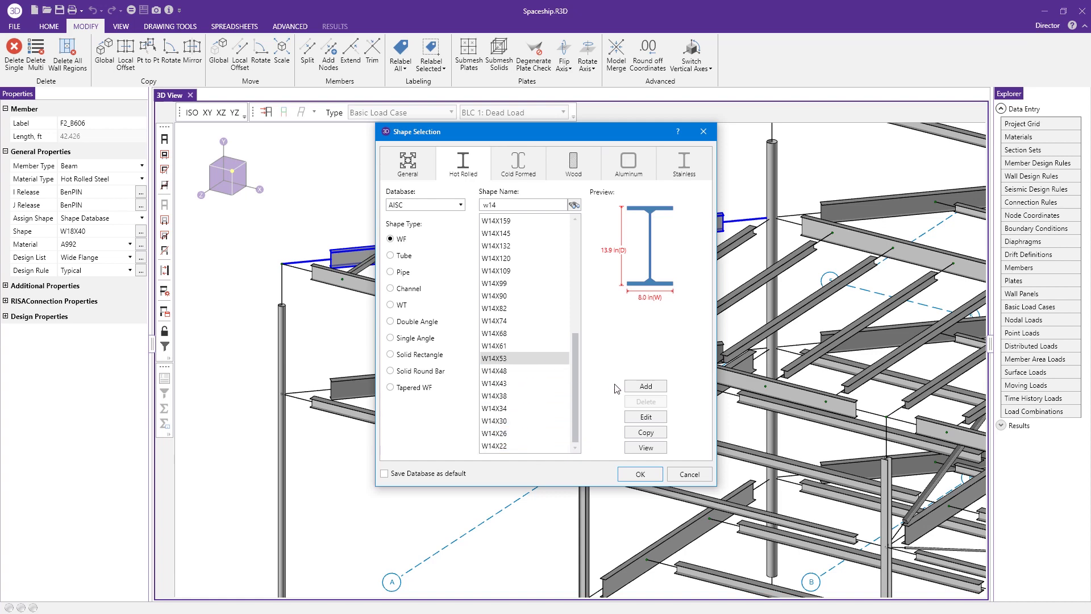
{"action": "left_click", "coordinate": [646, 448]}
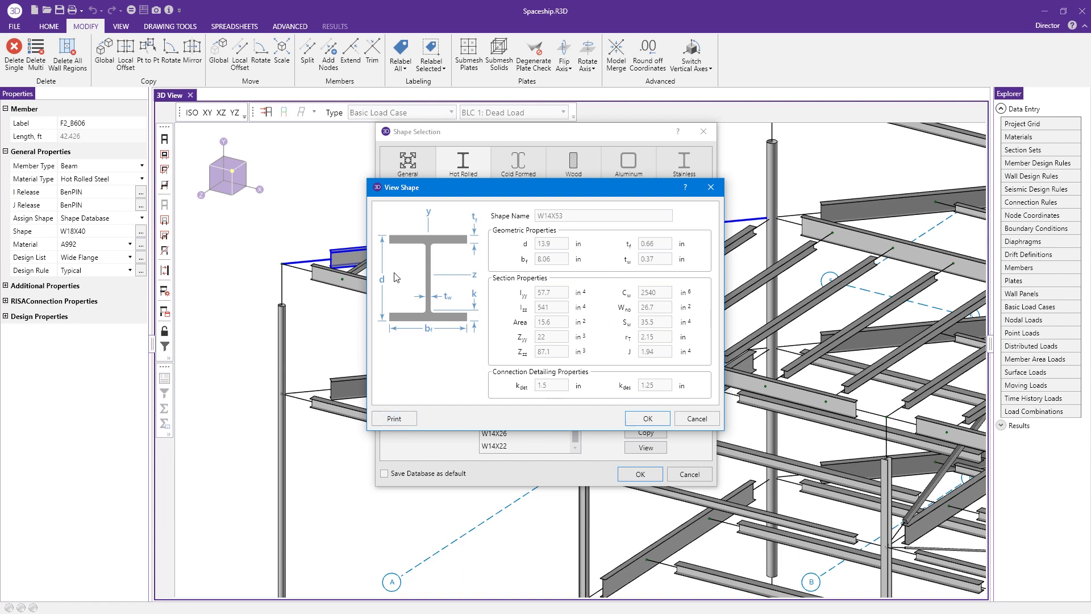
{"action": "left_click", "coordinate": [663, 420]}
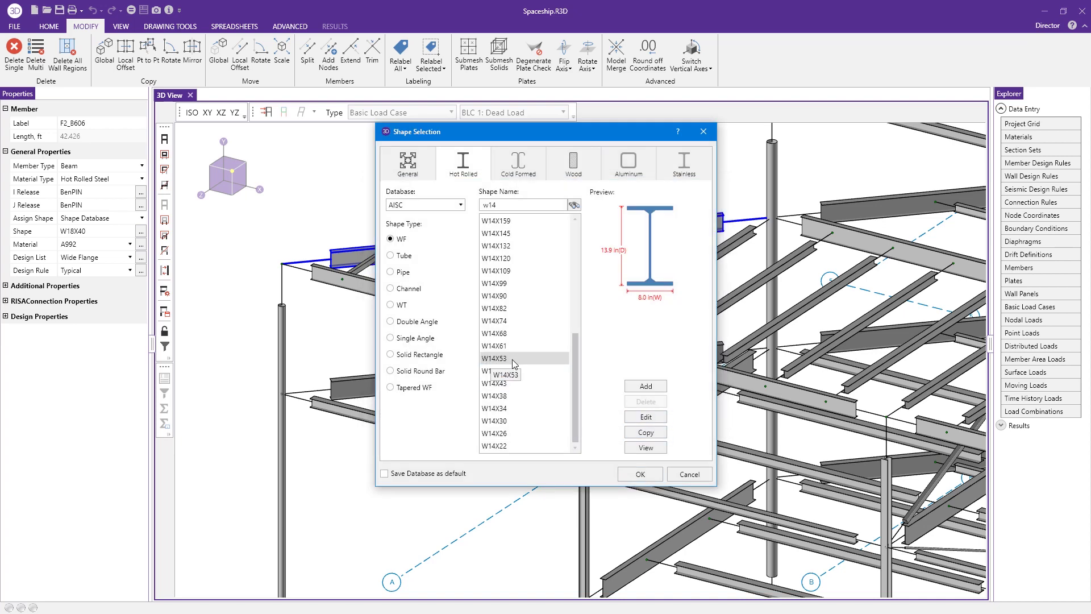
Copy the W14X53 shape in the database under the name W14X53_Copy
{"action": "left_click", "coordinate": [646, 432]}
{"action": "left_click_drag", "start_coordinate": [557, 260], "coordinate": [593, 197]}
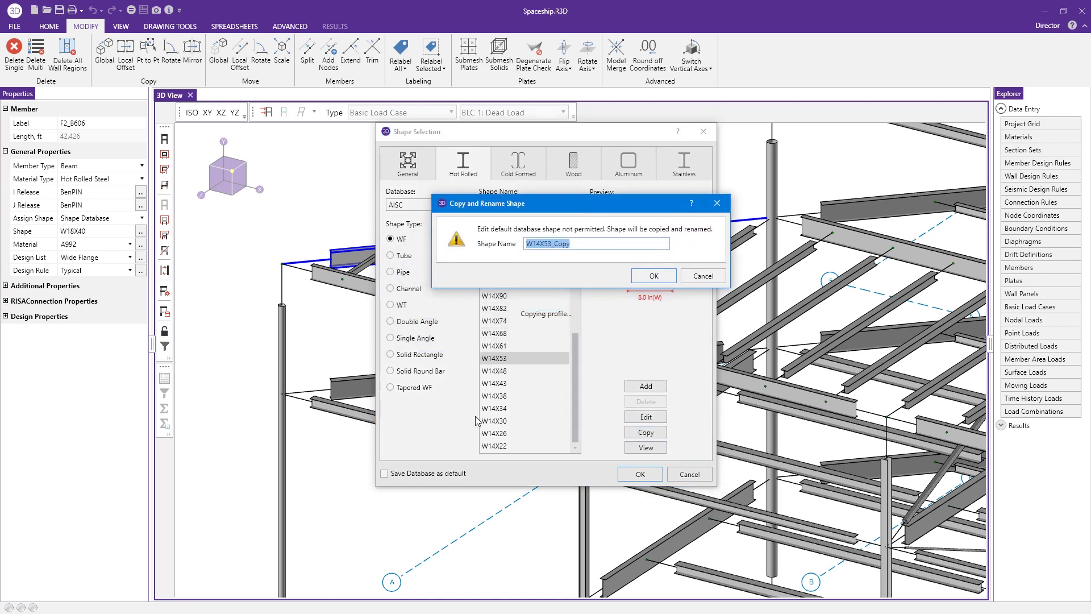
{"action": "left_click", "coordinate": [653, 276]}
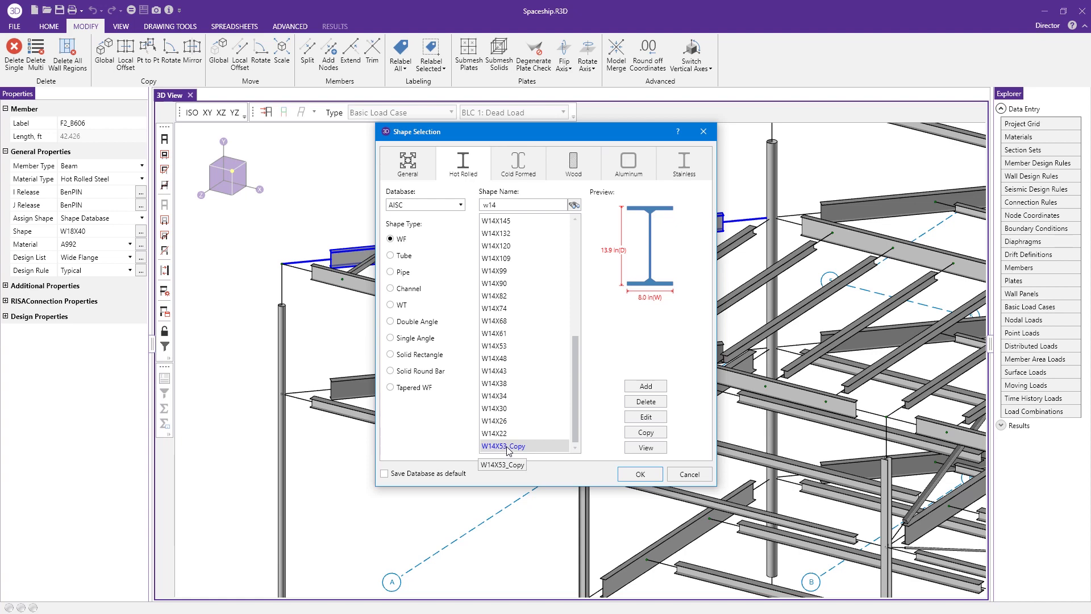
Rename the W14X53_Copy shape as W14X53_Special and set its depth to 14 in and flange width to 8 in
{"action": "left_click", "coordinate": [647, 417]}
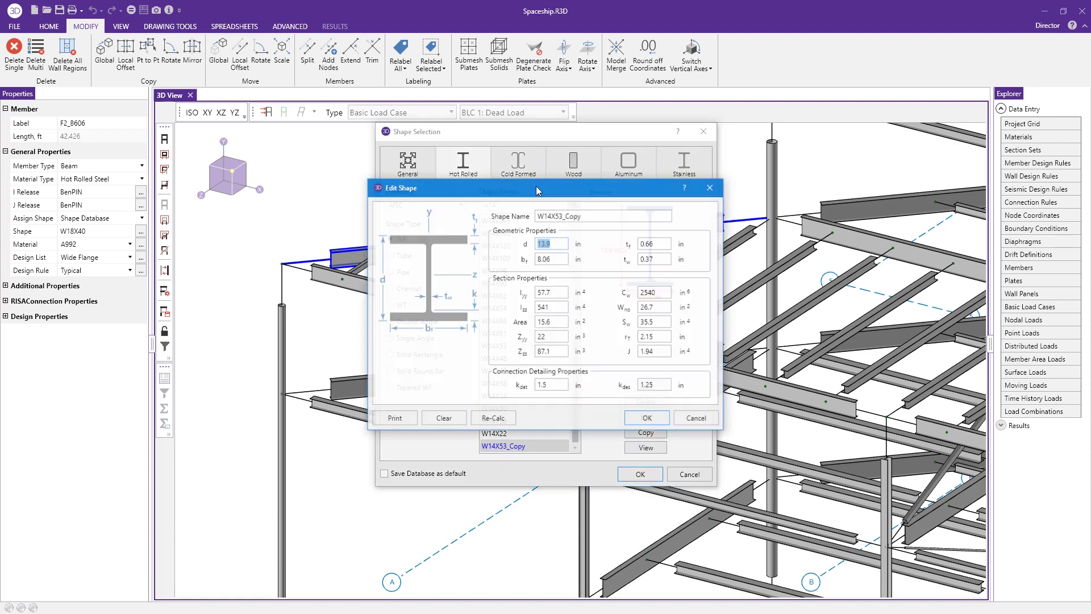
{"action": "double_click", "coordinate": [588, 219]}
{"action": "left_click", "coordinate": [588, 219]}
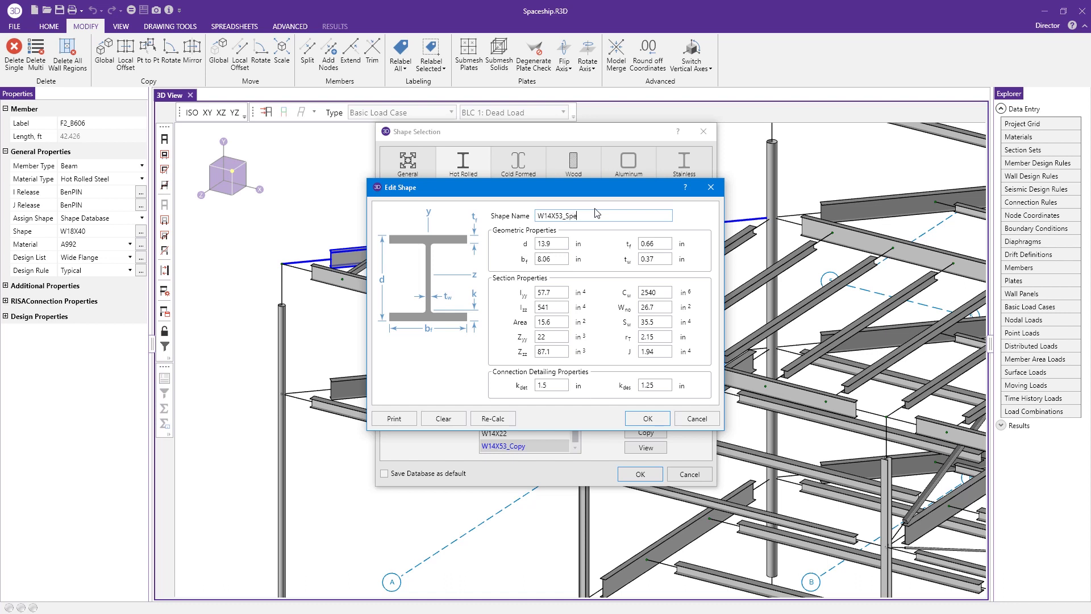
{"action": "double_click", "coordinate": [548, 247]}
{"action": "type", "text": "14"}
{"action": "double_click", "coordinate": [566, 260]}
{"action": "type", "text": "8"}
Recalculate the section properties of W14X53_Special and save the shape changes for this model only
{"action": "double_click", "coordinate": [562, 293]}
{"action": "left_click", "coordinate": [500, 420]}
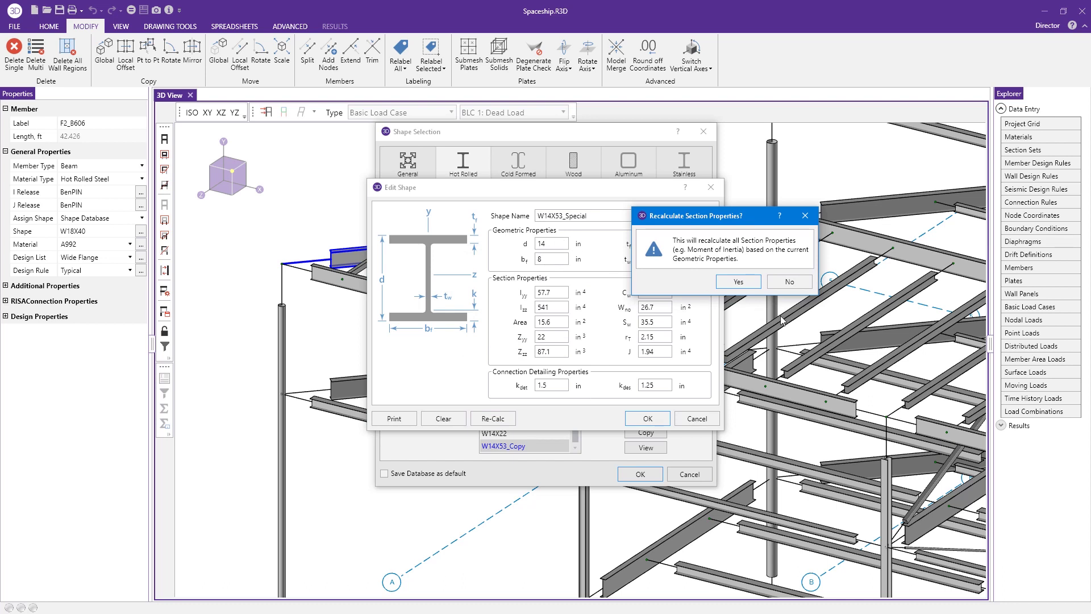
{"action": "left_click", "coordinate": [737, 283]}
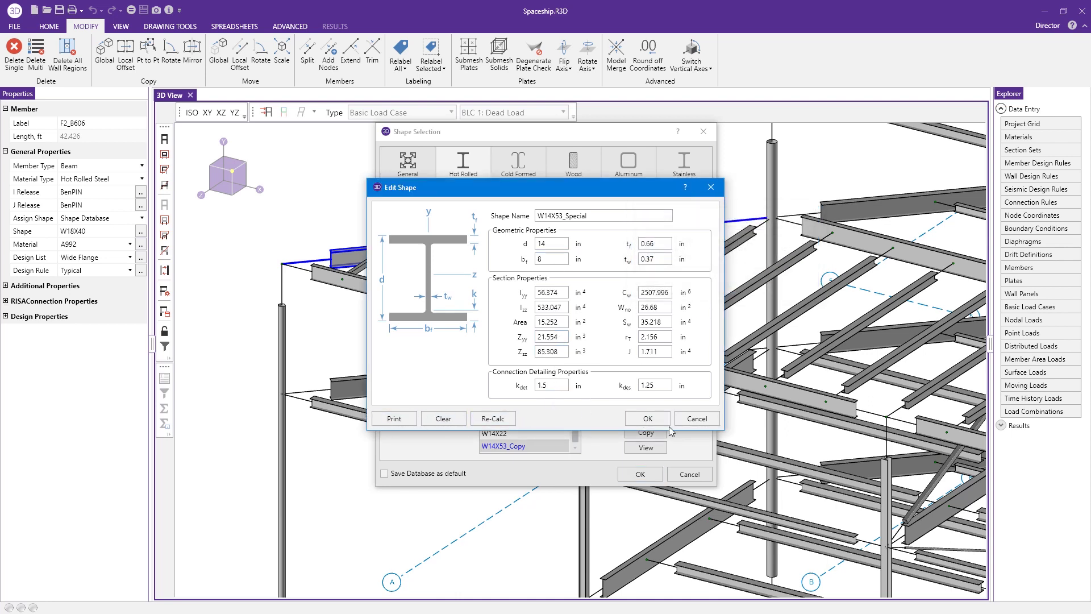
{"action": "left_click", "coordinate": [647, 420]}
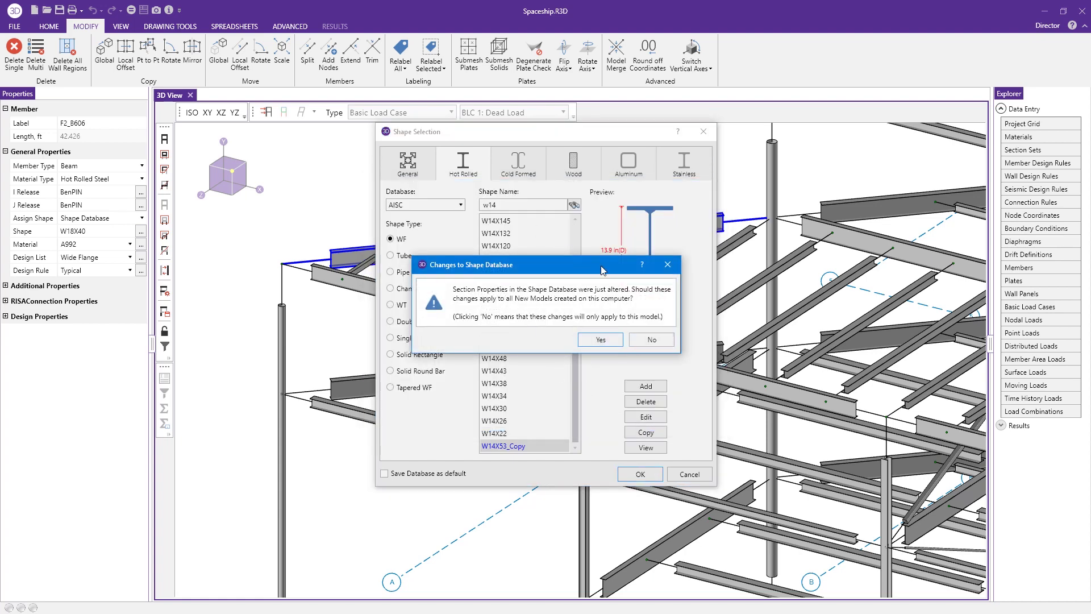
{"action": "left_click", "coordinate": [650, 340]}
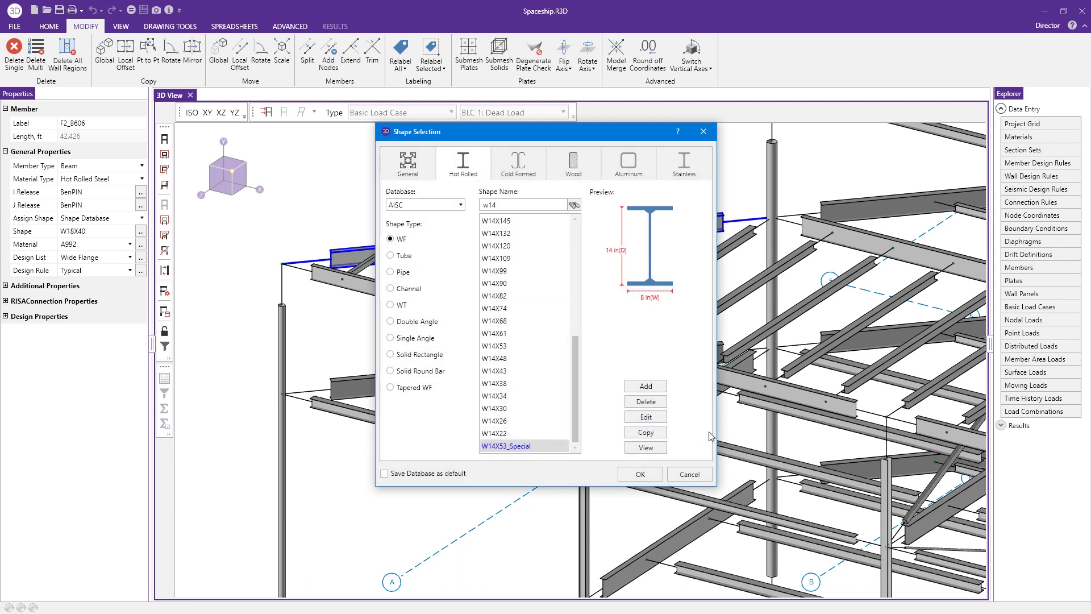
Assign the W14X53_Special shape directly to the selected beam
{"action": "mouse_move", "coordinate": [573, 377]}
{"action": "left_mouse_down"}
{"action": "mouse_move", "coordinate": [574, 254]}
{"action": "mouse_move", "coordinate": [575, 392]}
{"action": "left_mouse_up"}
{"action": "left_click", "coordinate": [565, 446]}
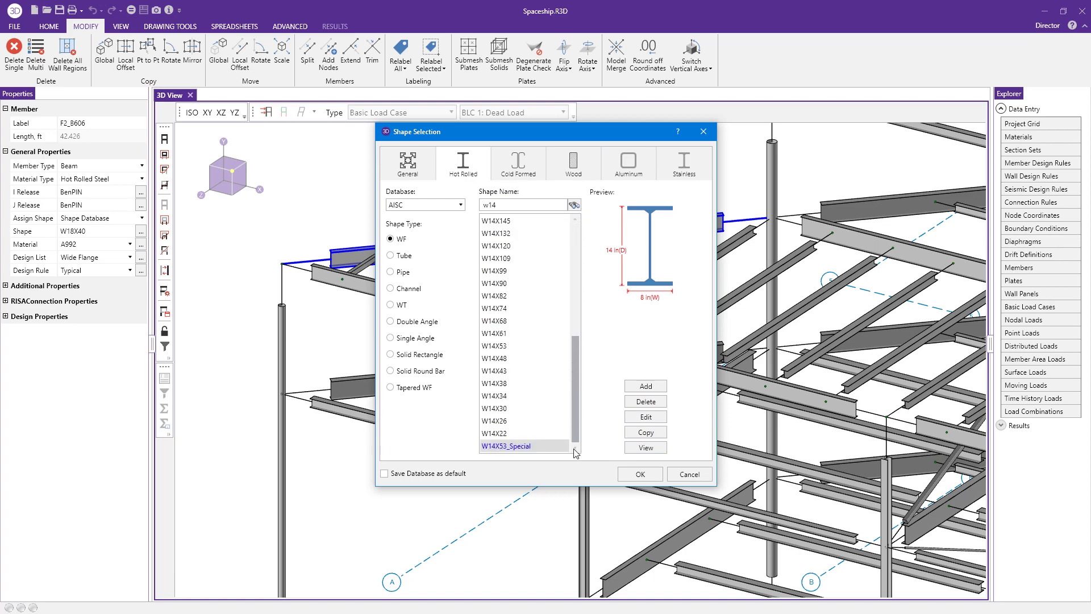
{"action": "left_click", "coordinate": [635, 475]}
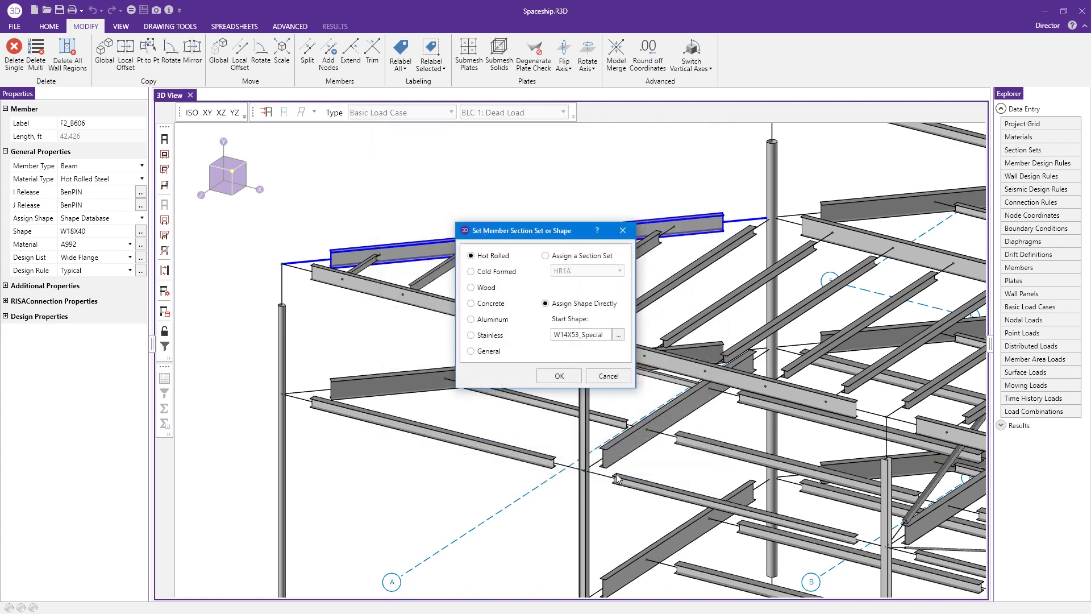
{"action": "left_click", "coordinate": [559, 376]}
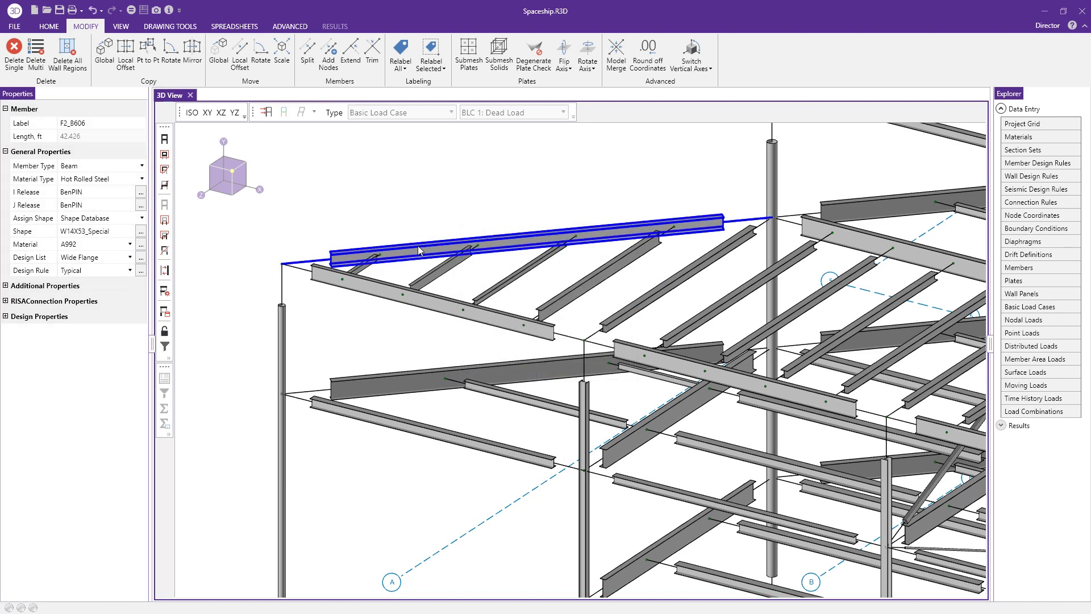
Show the whole building from the front and unselect everything in the model
{"action": "scroll", "coordinate": [353, 234], "scroll_direction": "down", "scroll_amount": 5}
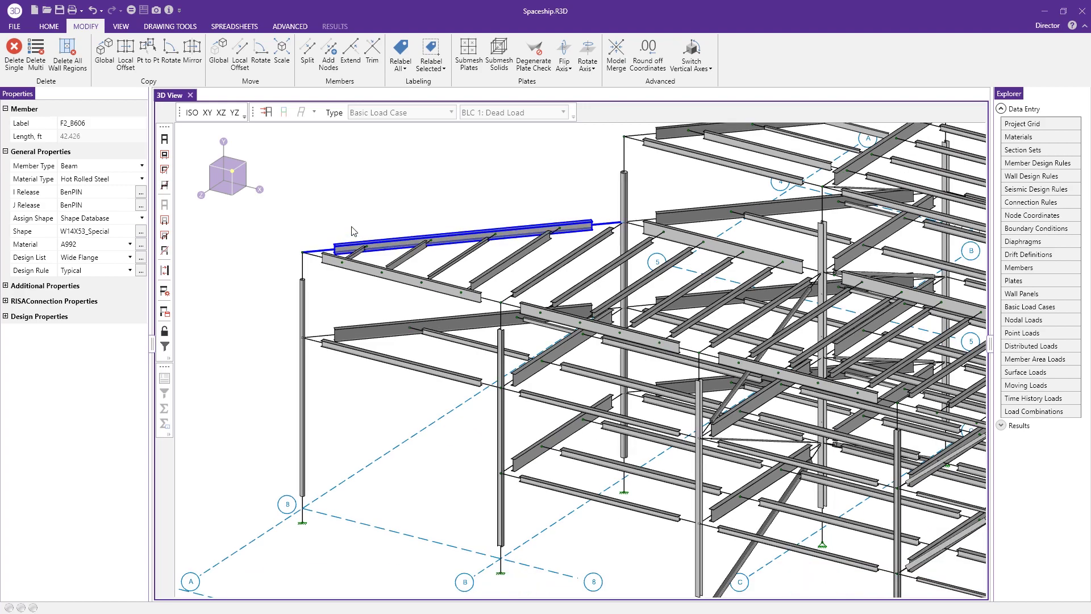
{"action": "scroll", "coordinate": [290, 235], "scroll_direction": "down", "scroll_amount": 4}
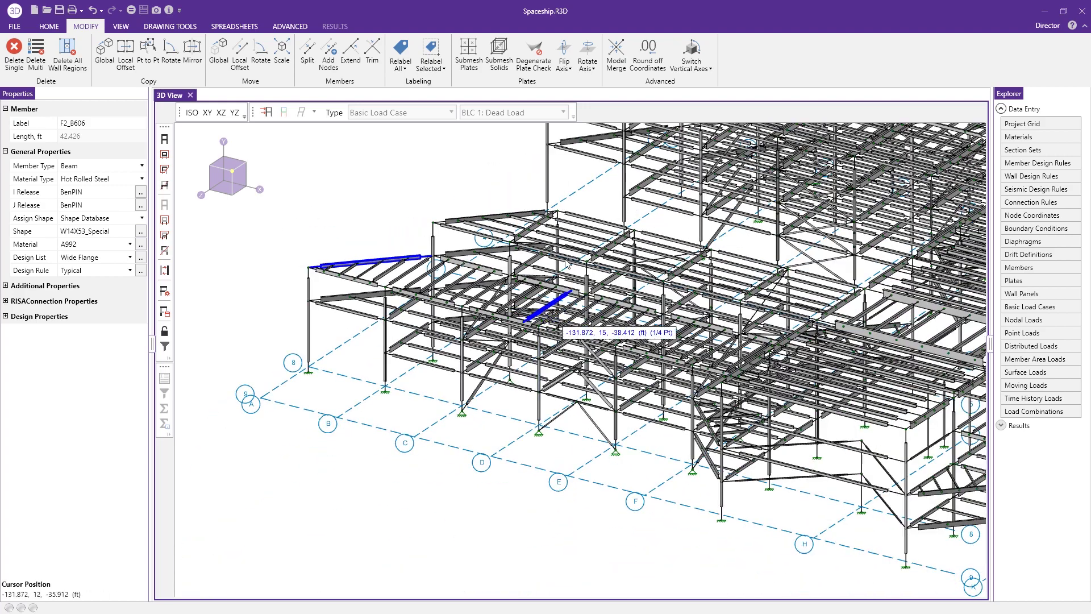
{"action": "scroll", "coordinate": [335, 260], "scroll_direction": "down", "scroll_amount": 2}
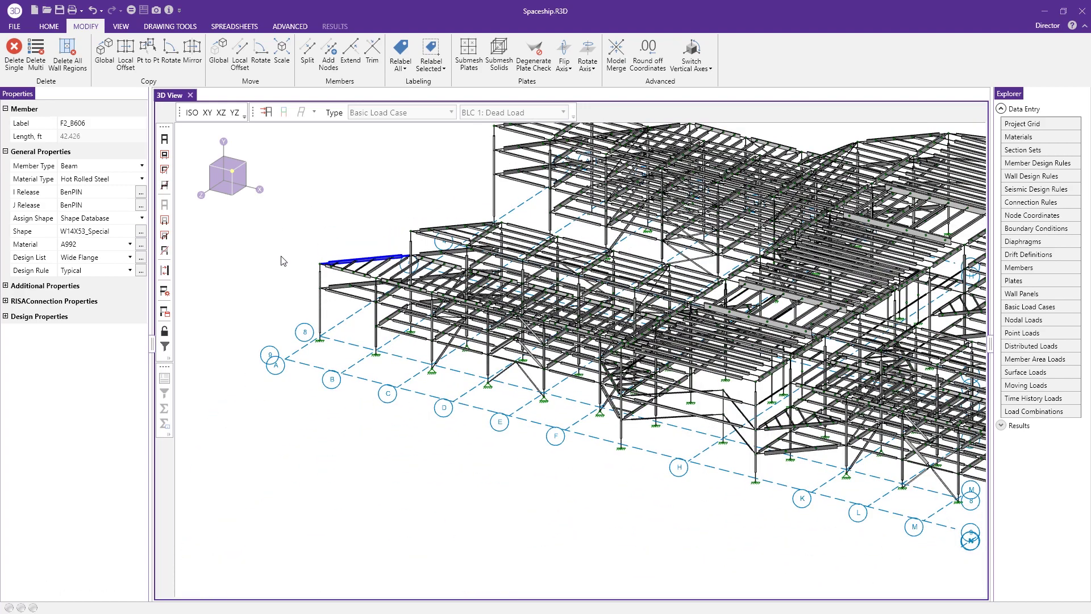
{"action": "scroll", "coordinate": [282, 260], "scroll_direction": "down", "scroll_amount": 2}
{"action": "middle_click_drag", "start_coordinate": [405, 266], "coordinate": [177, 211], "text": "shift"}
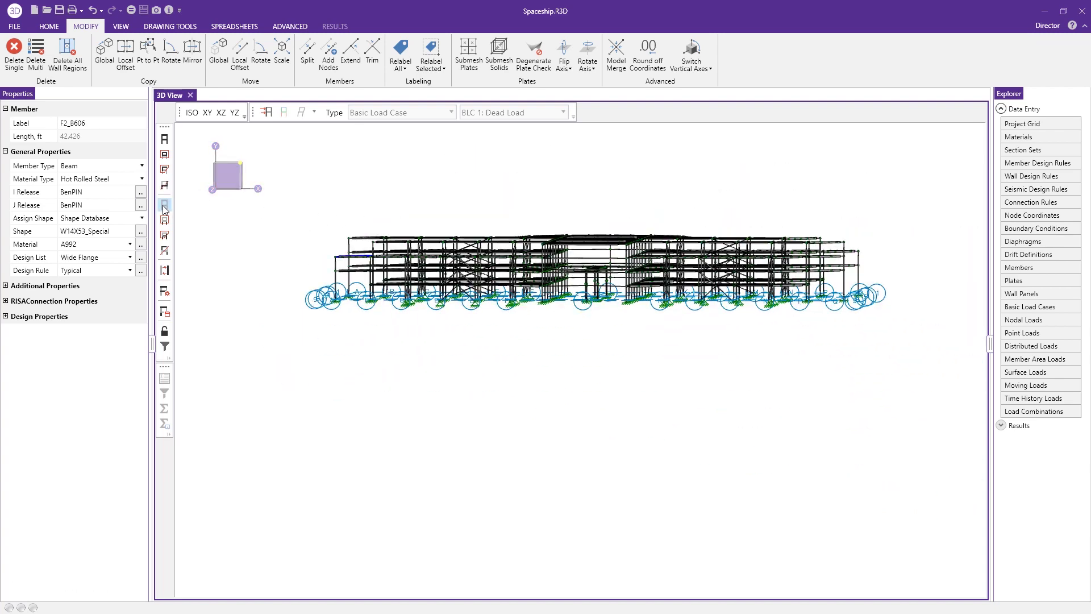
{"action": "left_click", "coordinate": [164, 205]}
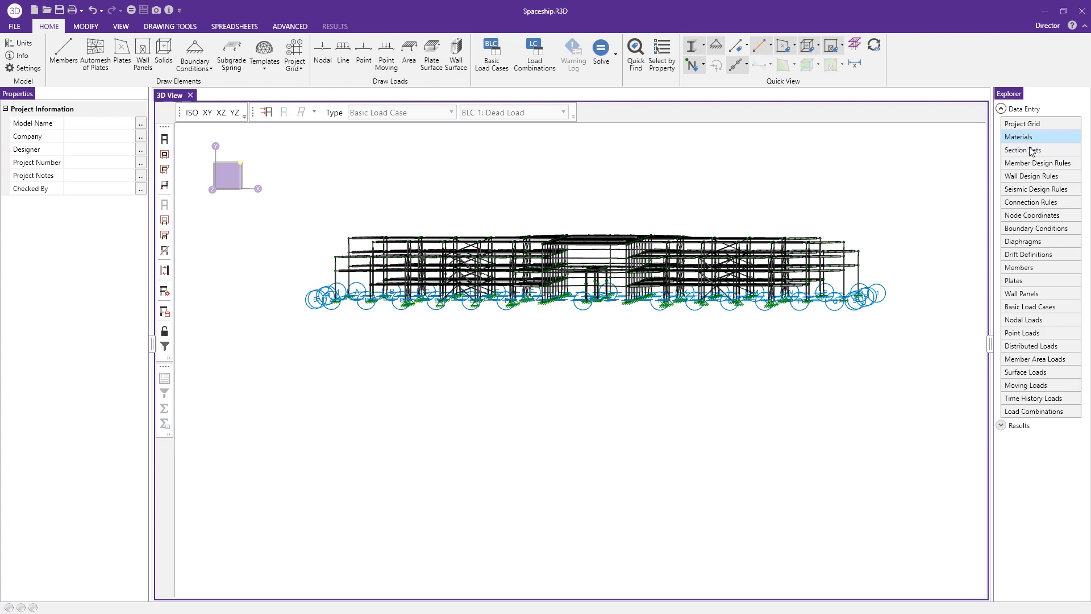
Bring up the members spreadsheet, try a larger and smaller font, and reset its column widths
{"action": "left_click", "coordinate": [1045, 267]}
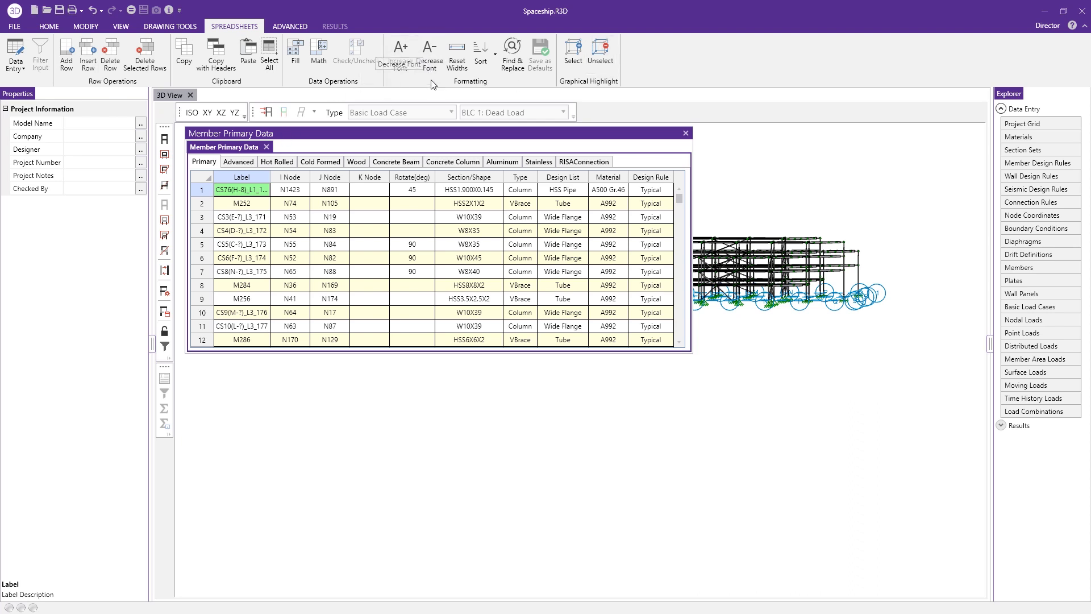
{"action": "left_click", "coordinate": [401, 56]}
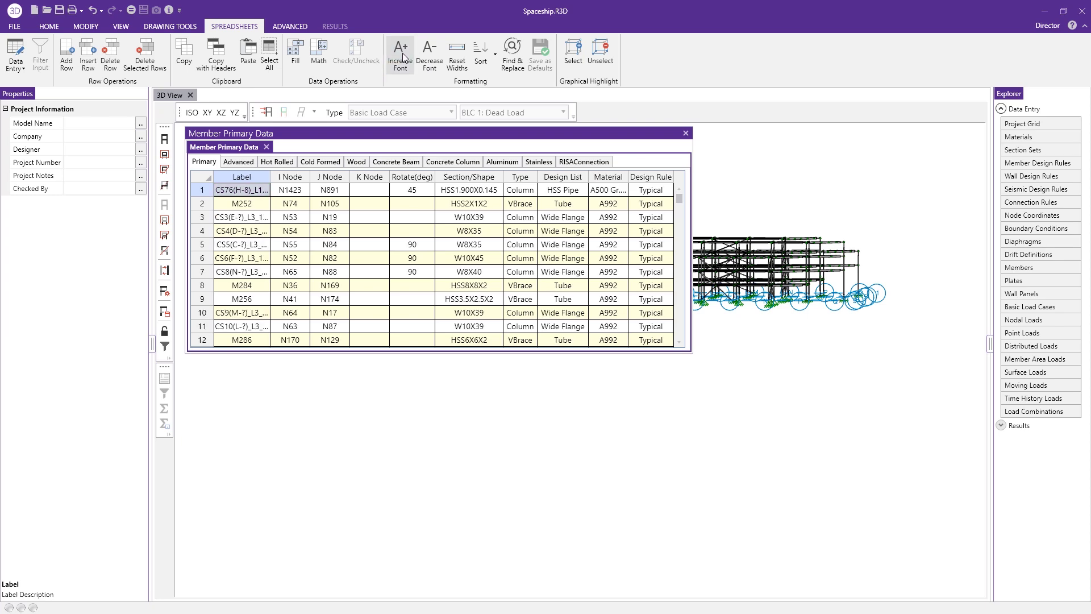
{"action": "left_click", "coordinate": [429, 57]}
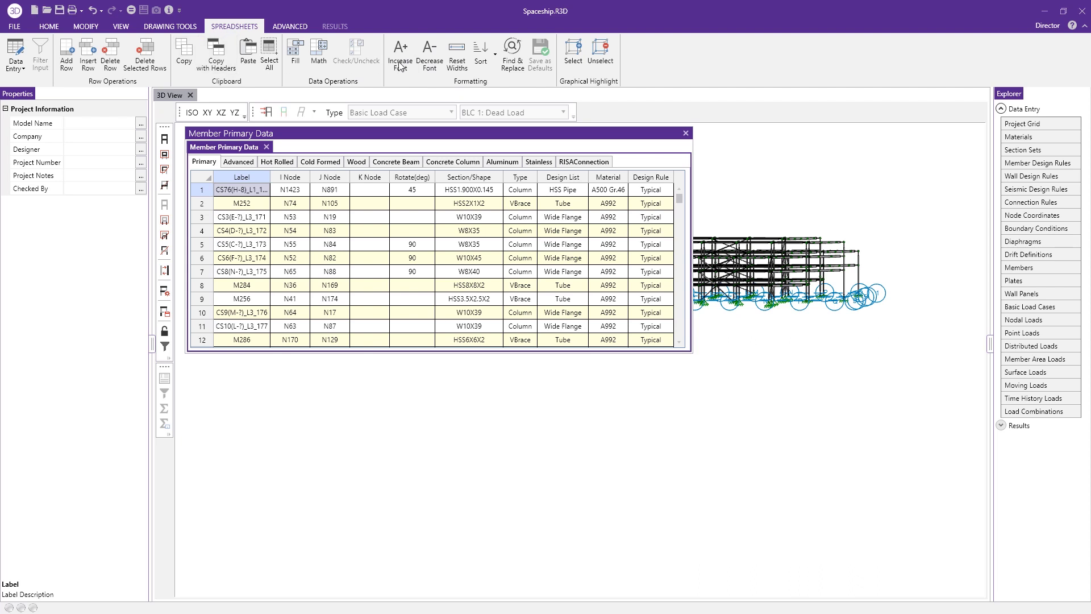
{"action": "left_click", "coordinate": [457, 55]}
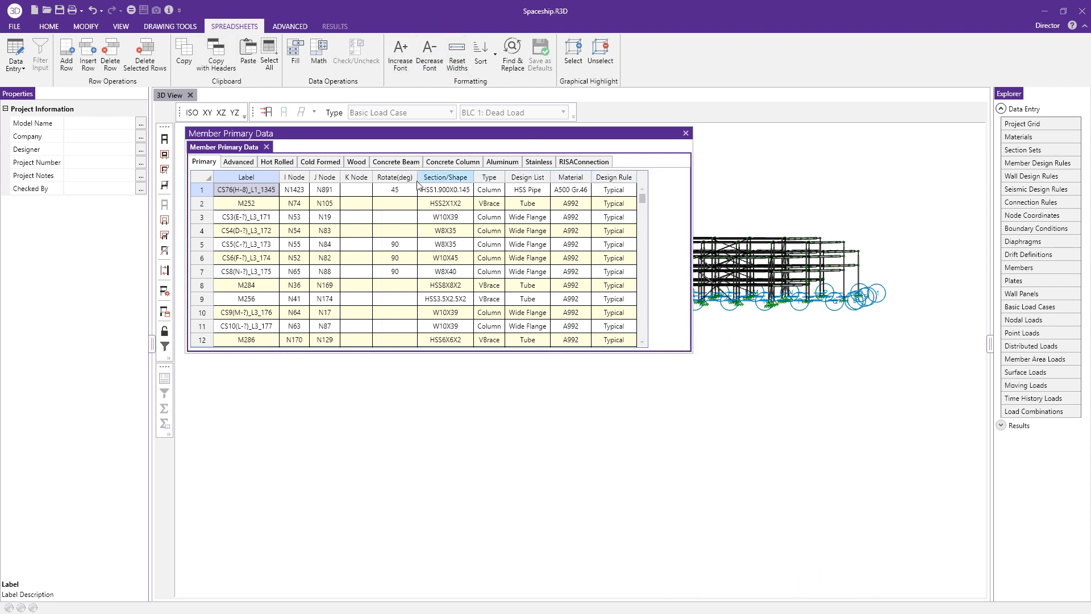
Select all cells of the Member Primary Data spreadsheet and release that selection
{"action": "left_click", "coordinate": [249, 229]}
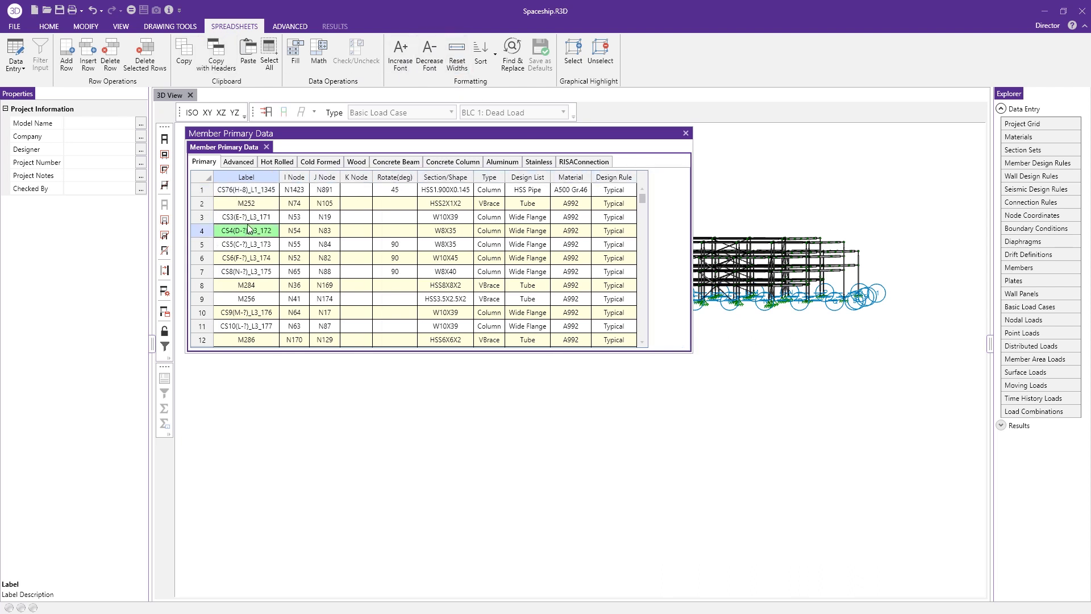
{"action": "left_click", "coordinate": [209, 178]}
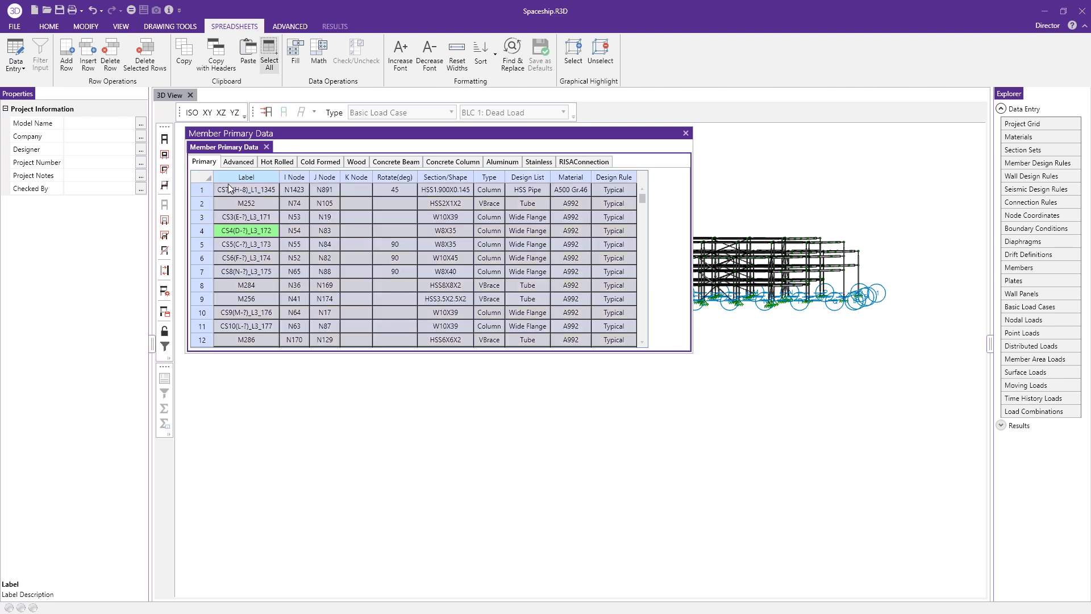
{"action": "left_click", "coordinate": [275, 266]}
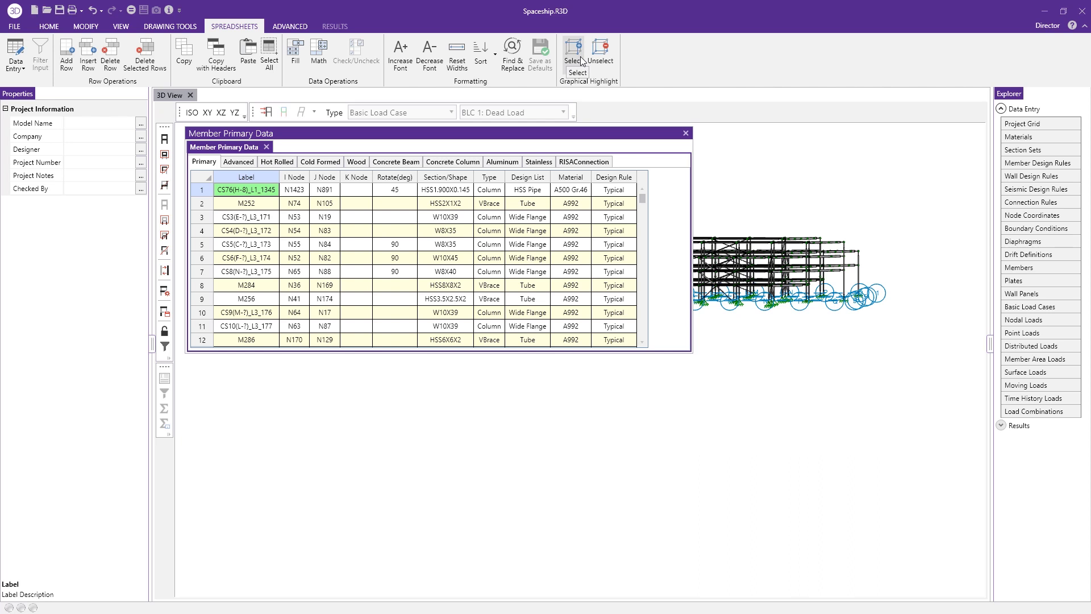
Narrow the spreadsheet window, select member rows 3 to 7 and highlight those columns graphically in the model
{"action": "left_click_drag", "start_coordinate": [692, 187], "coordinate": [657, 182]}
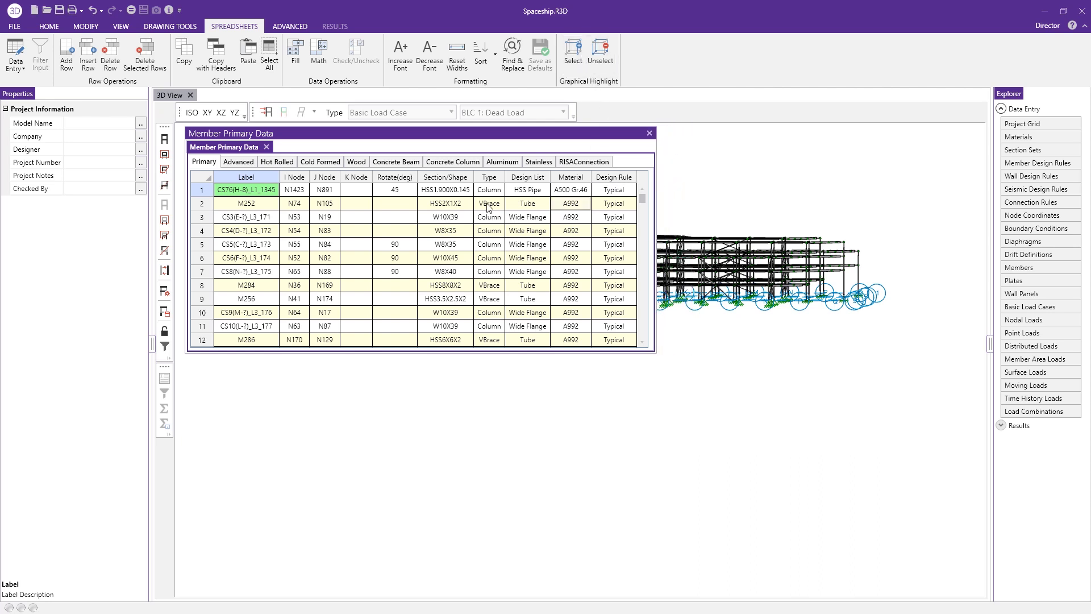
{"action": "left_click", "coordinate": [209, 220]}
{"action": "left_click_drag", "start_coordinate": [208, 223], "coordinate": [229, 271]}
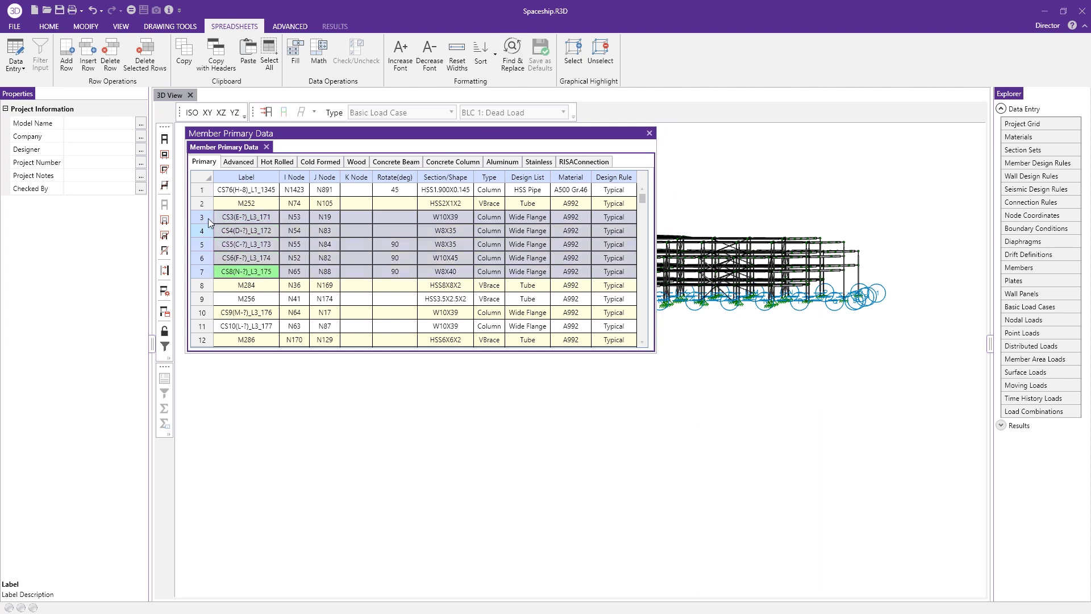
{"action": "left_click", "coordinate": [573, 54]}
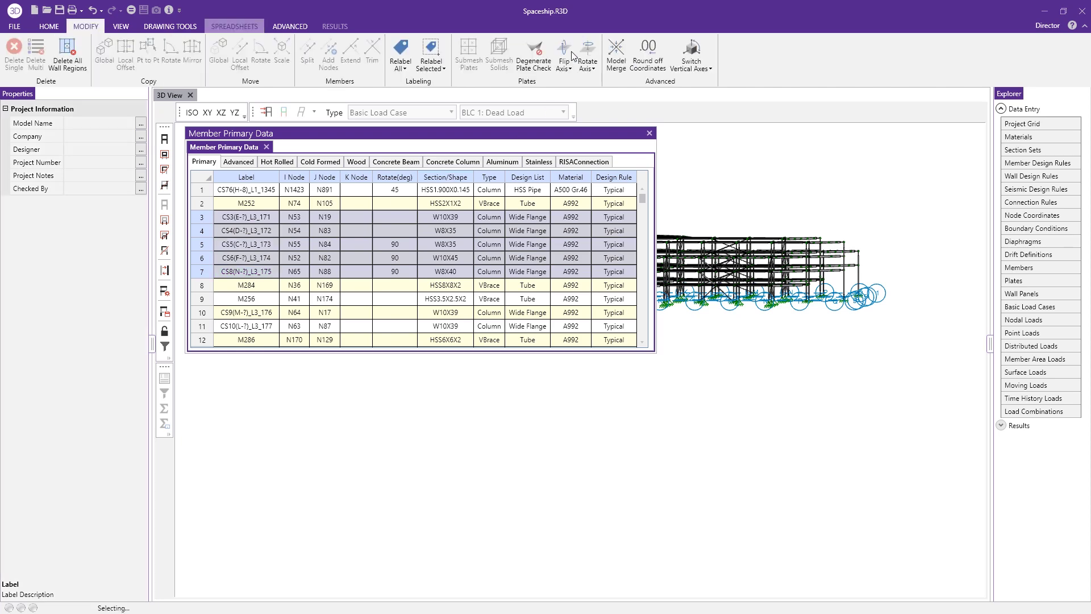
{"action": "middle_click_drag", "start_coordinate": [800, 206], "coordinate": [805, 368]}
{"action": "scroll", "coordinate": [806, 368], "scroll_direction": "up", "scroll_amount": 2}
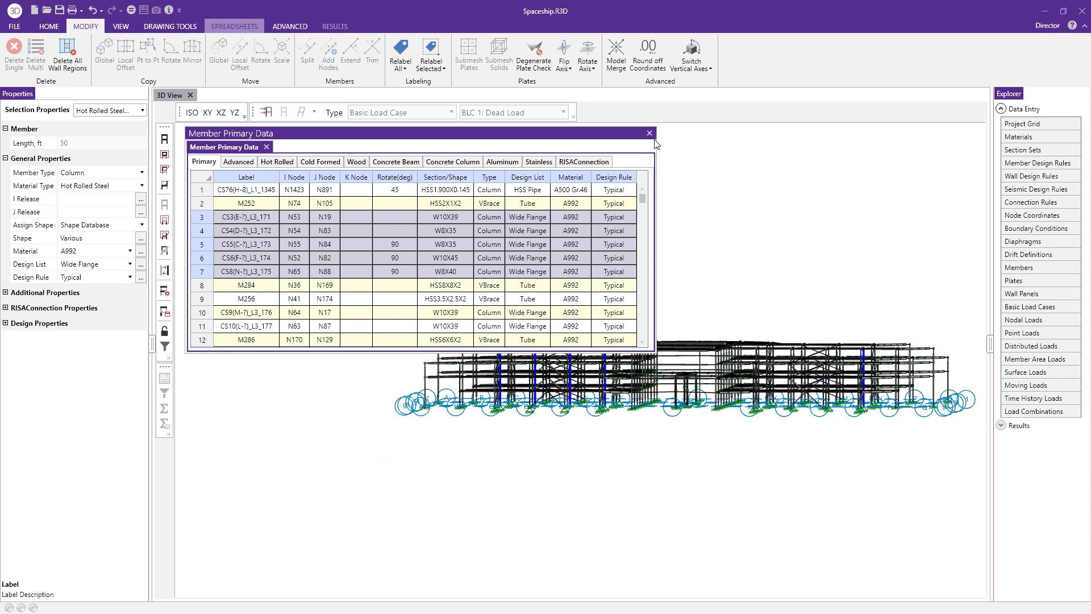
Lock out the unselected members to isolate the five selected columns and review their general, additional and design properties
{"action": "left_click", "coordinate": [165, 351]}
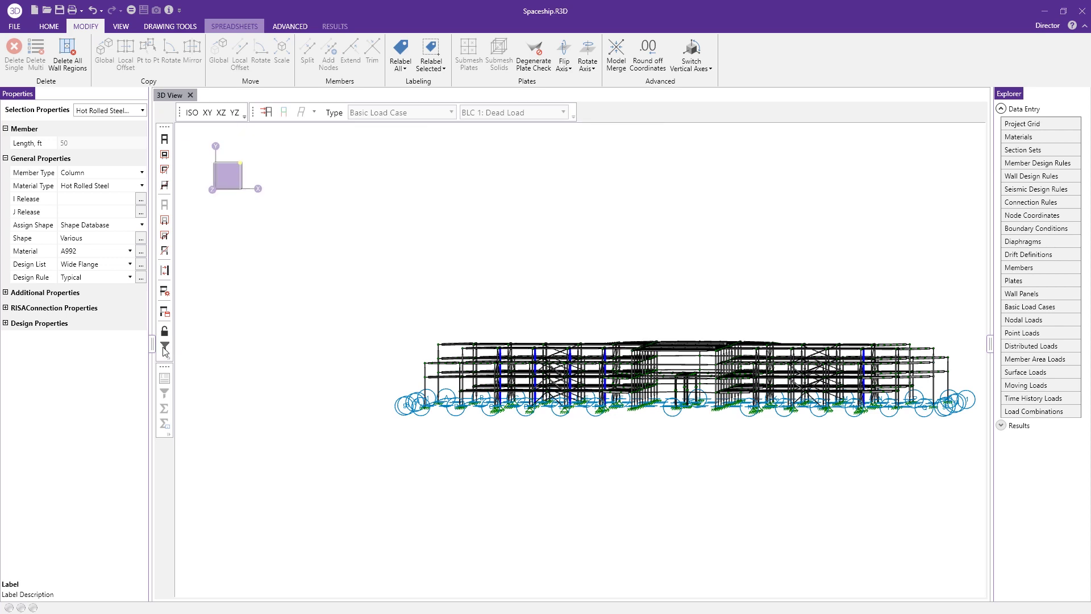
{"action": "left_click", "coordinate": [164, 349]}
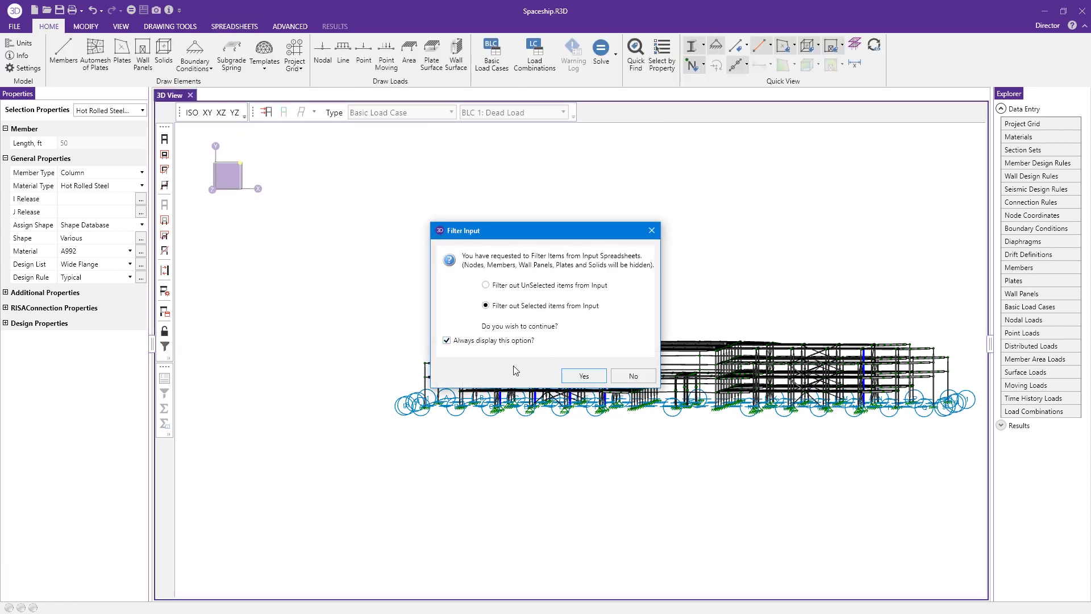
{"action": "left_click", "coordinate": [646, 377]}
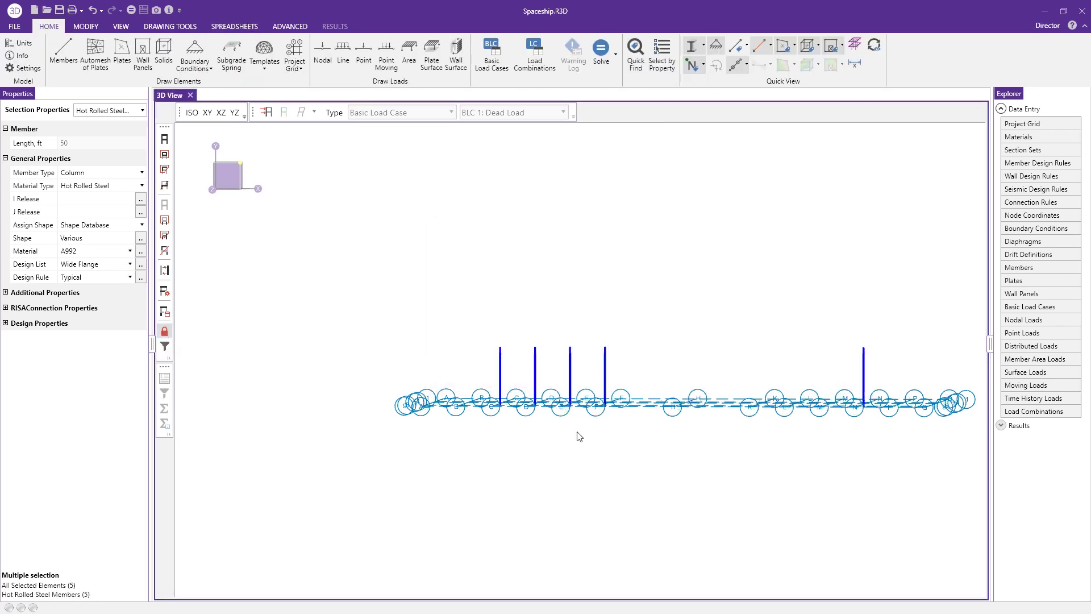
{"action": "middle_click_drag", "start_coordinate": [746, 286], "coordinate": [735, 316], "text": "ctrl"}
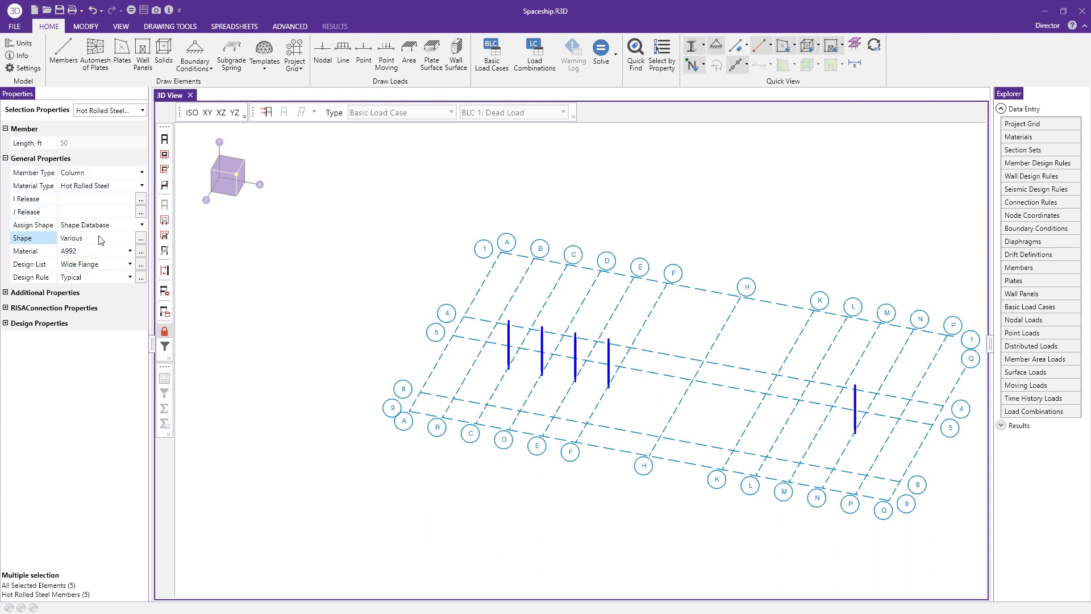
{"action": "left_click", "coordinate": [96, 254]}
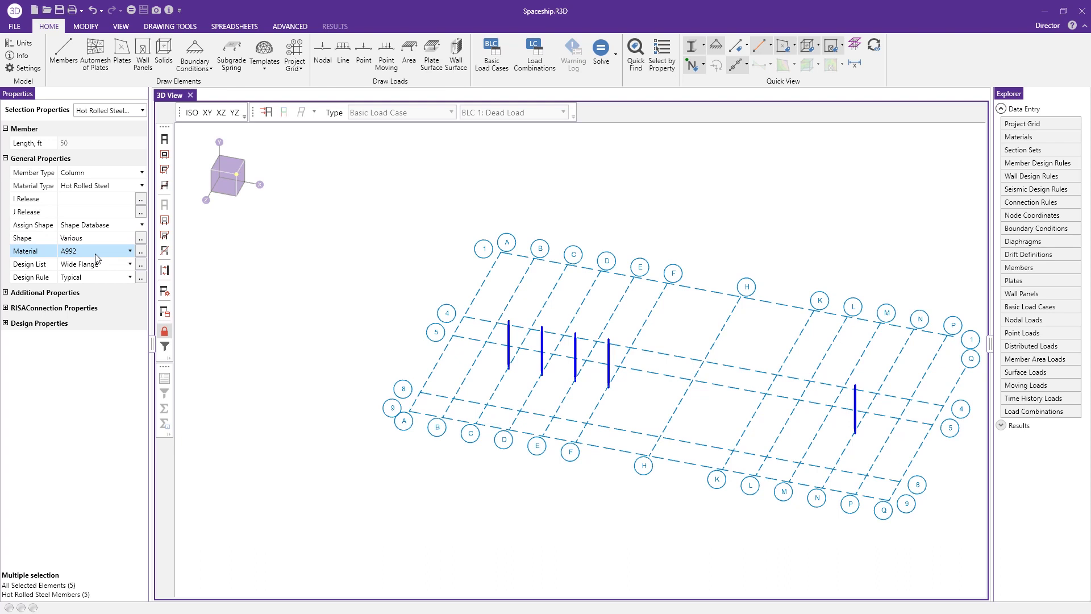
{"action": "left_click", "coordinate": [6, 293]}
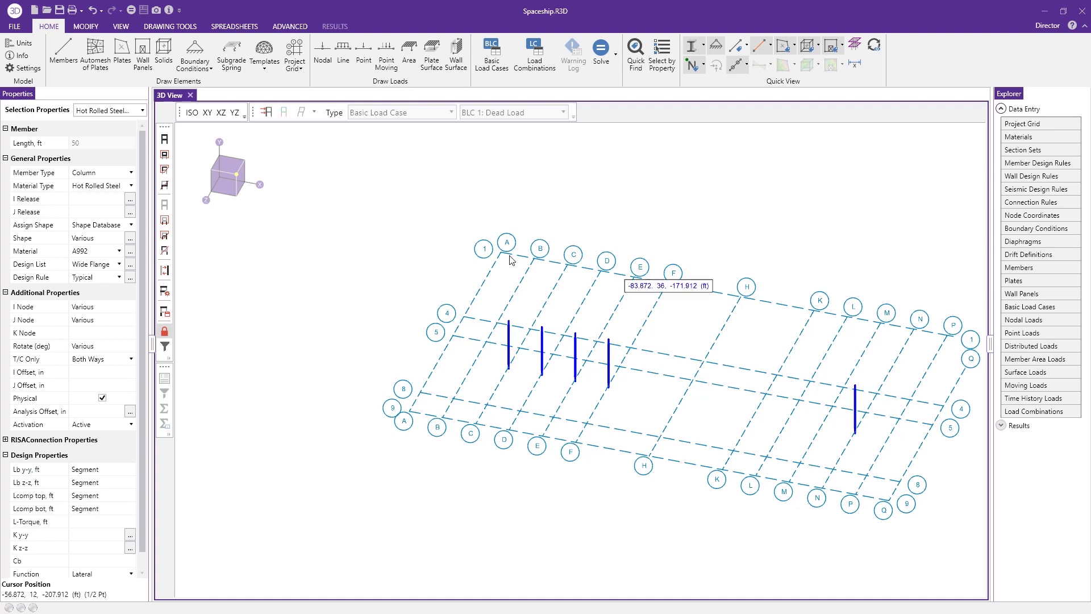
Unlock the hidden members to restore the full building and switch the member rendering to single lines
{"action": "left_click", "coordinate": [165, 332]}
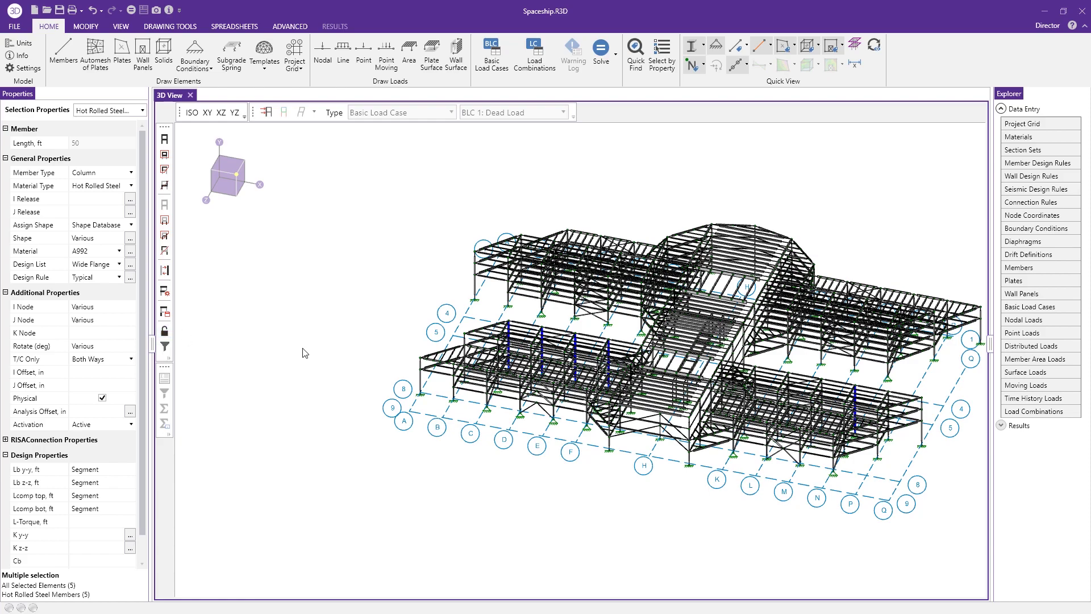
{"action": "mouse_move", "coordinate": [396, 320]}
{"action": "middle_mouse_down", "text": "ctrl"}
{"action": "mouse_move", "coordinate": [426, 322]}
{"action": "mouse_move", "coordinate": [426, 309]}
{"action": "mouse_move", "coordinate": [412, 313]}
{"action": "middle_mouse_up", "text": "ctrl"}
{"action": "middle_click_drag", "start_coordinate": [846, 350], "coordinate": [788, 343]}
{"action": "left_click", "coordinate": [692, 46]}
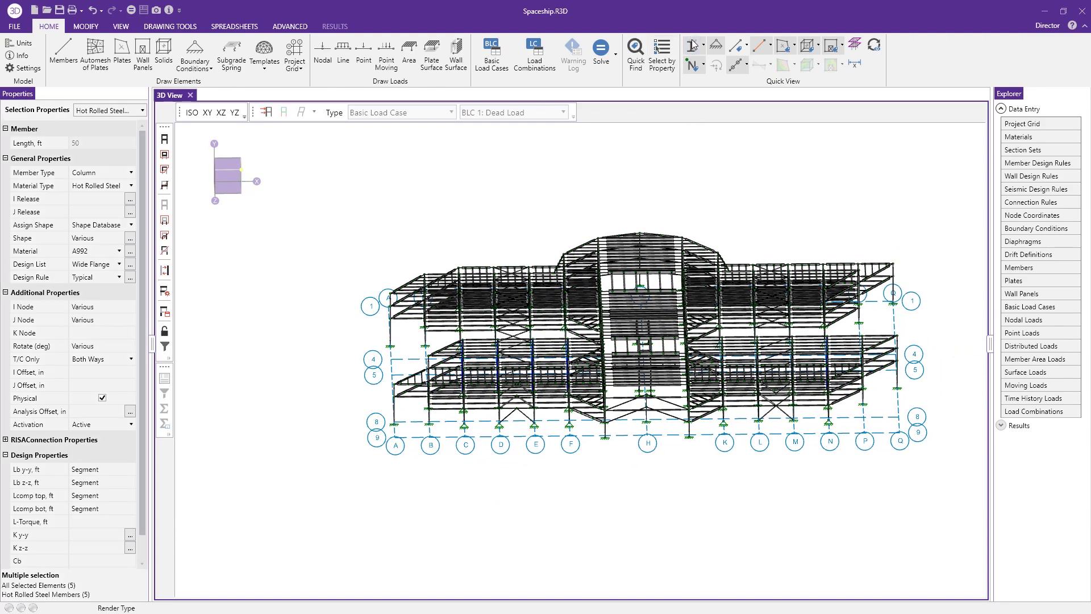
{"action": "middle_click_drag", "start_coordinate": [834, 249], "coordinate": [710, 239], "text": "shift"}
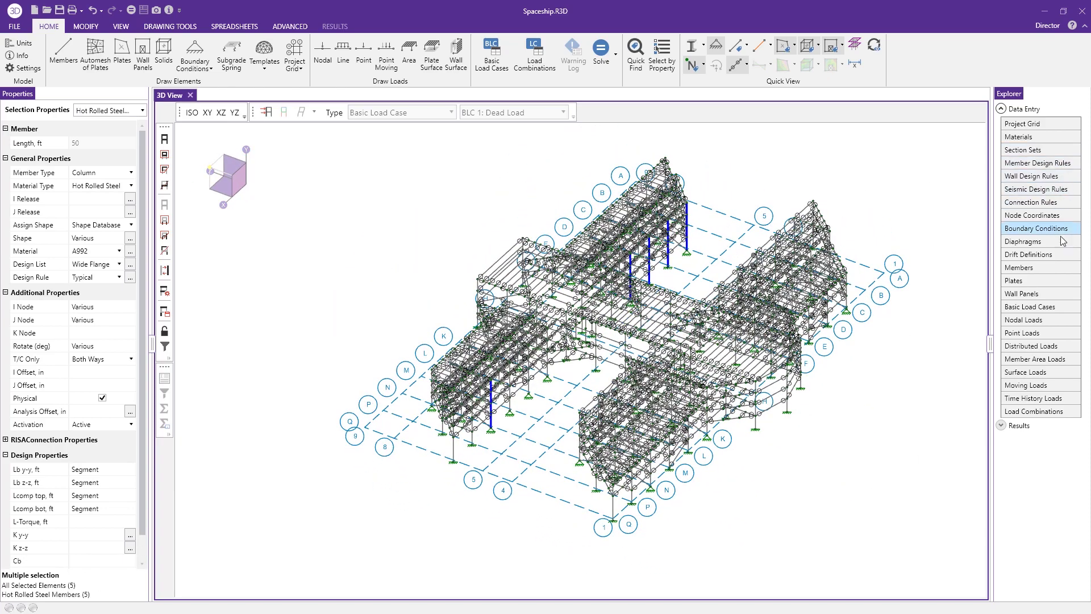
Open the Members spreadsheet, enlarge its window to show more rows and dock it below the 3D view
{"action": "left_click", "coordinate": [1051, 267]}
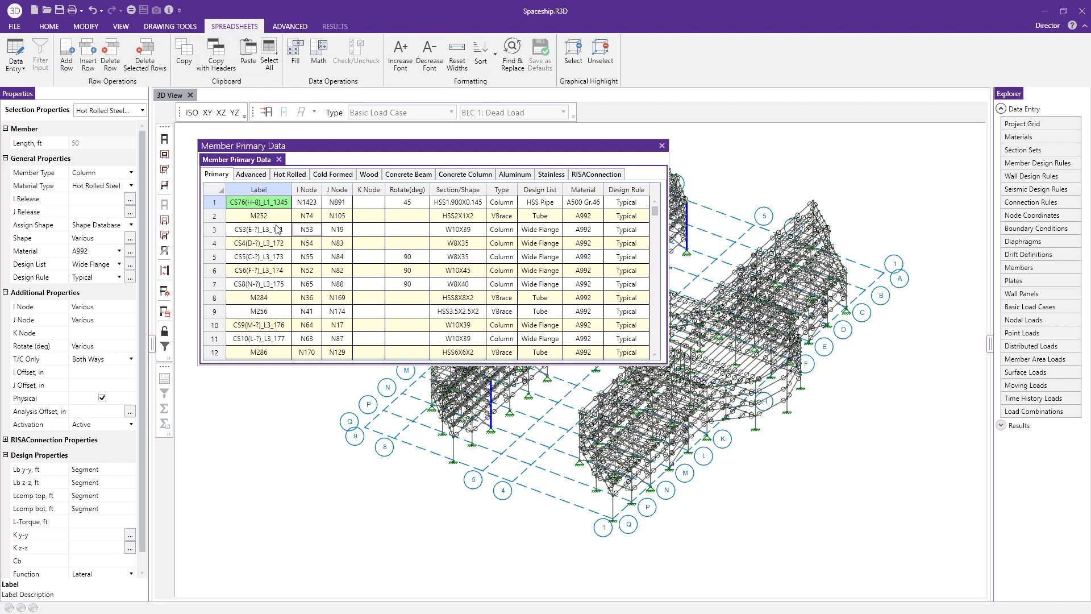
{"action": "left_click_drag", "start_coordinate": [275, 366], "coordinate": [293, 534]}
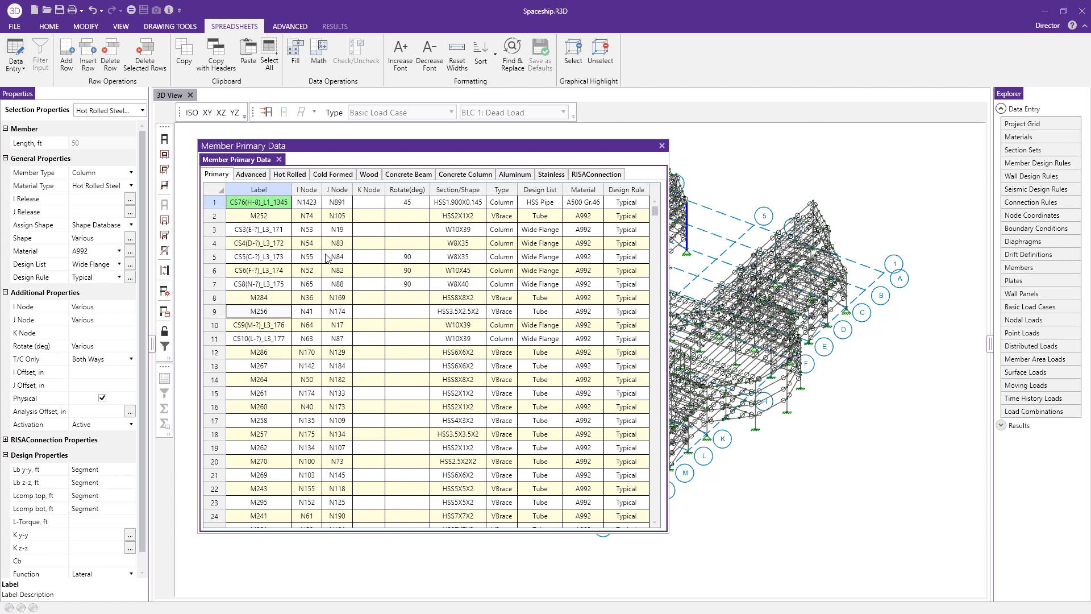
{"action": "left_click_drag", "start_coordinate": [521, 152], "coordinate": [575, 357]}
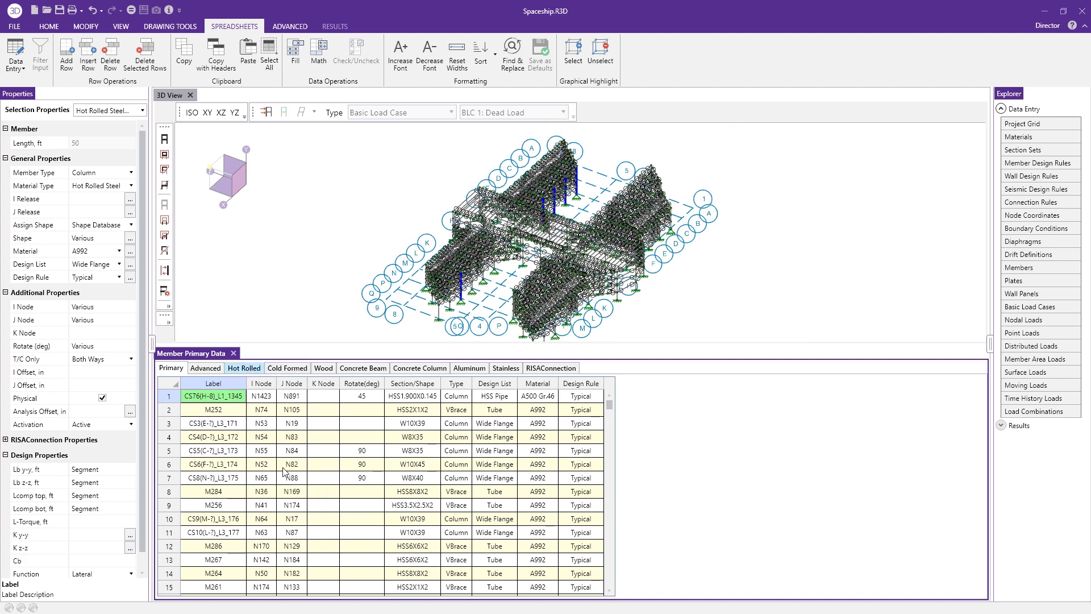
{"action": "middle_click_drag", "start_coordinate": [373, 200], "coordinate": [256, 284]}
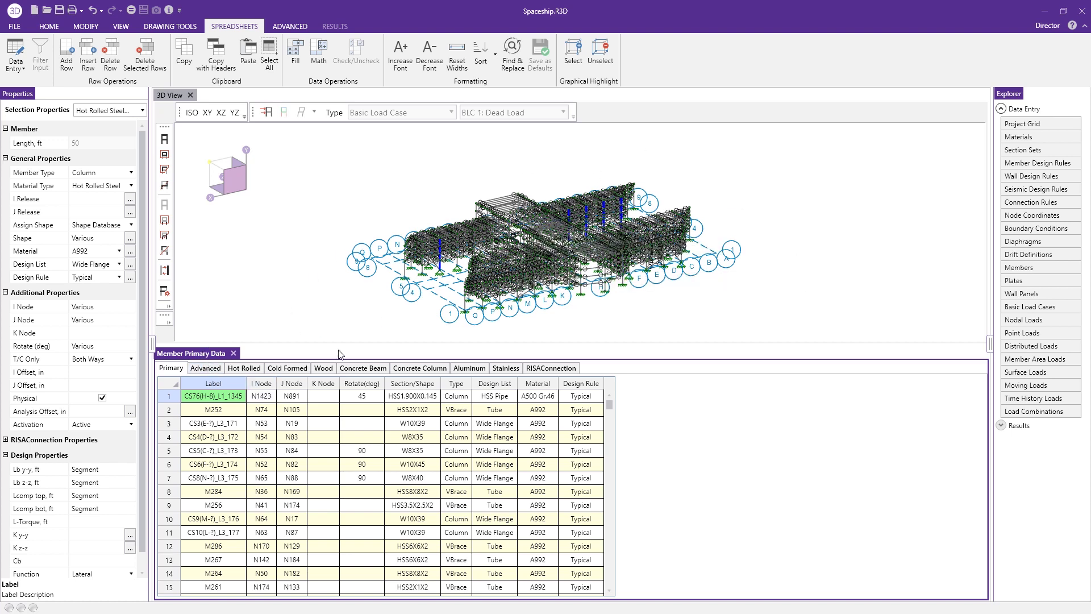
Re-dock the Member Primary Data spreadsheet as a tab beside the 3D view and orbit the model at full size
{"action": "left_click_drag", "start_coordinate": [196, 353], "coordinate": [571, 343]}
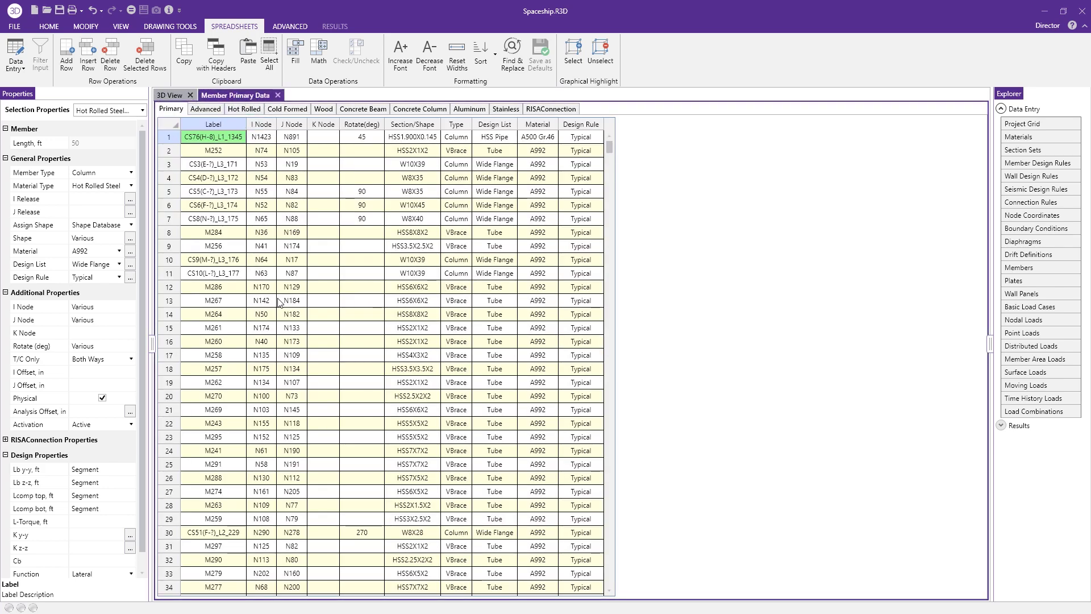
{"action": "middle_click_drag", "start_coordinate": [356, 290], "coordinate": [394, 278]}
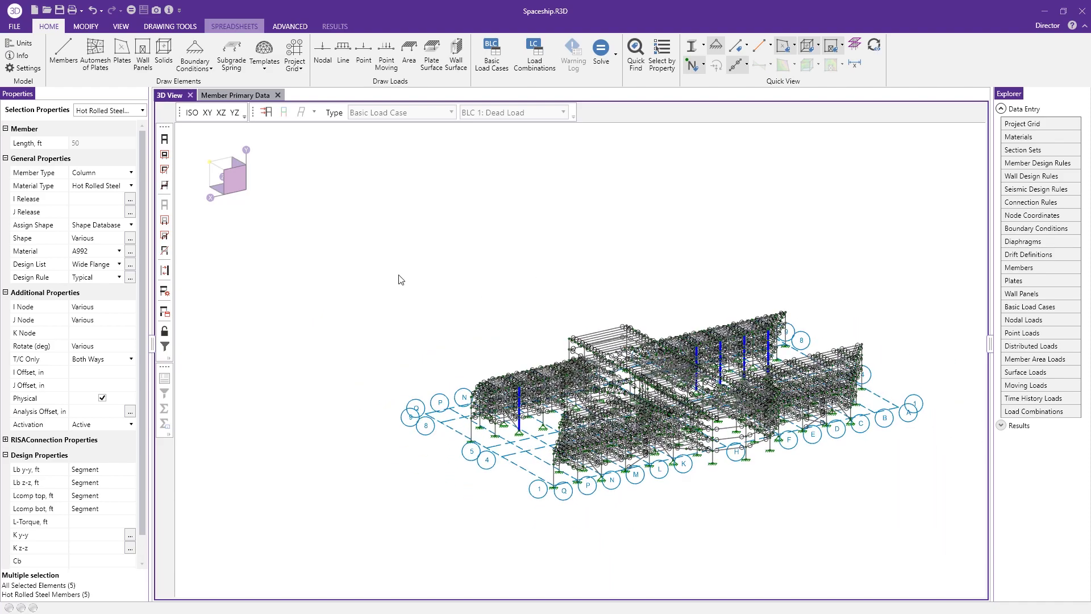
{"action": "middle_click_drag", "start_coordinate": [816, 294], "coordinate": [321, 100]}
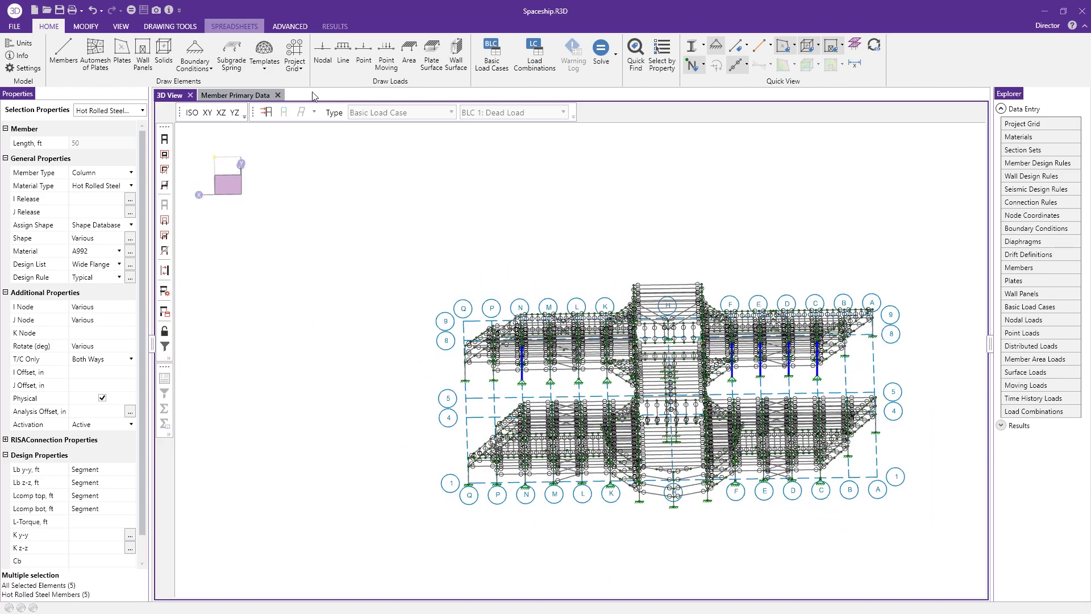
Alternate between the Member Primary Data spreadsheet and the 3D view, and close the spreadsheet
{"action": "left_click", "coordinate": [259, 96]}
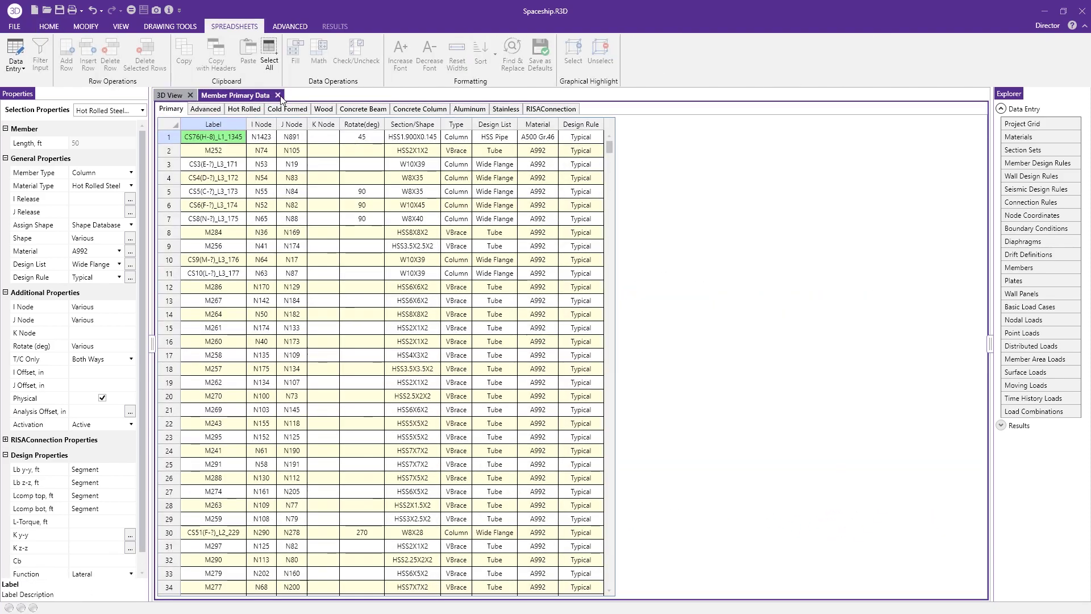
{"action": "scroll", "coordinate": [203, 168], "scroll_direction": "down", "scroll_amount": 4}
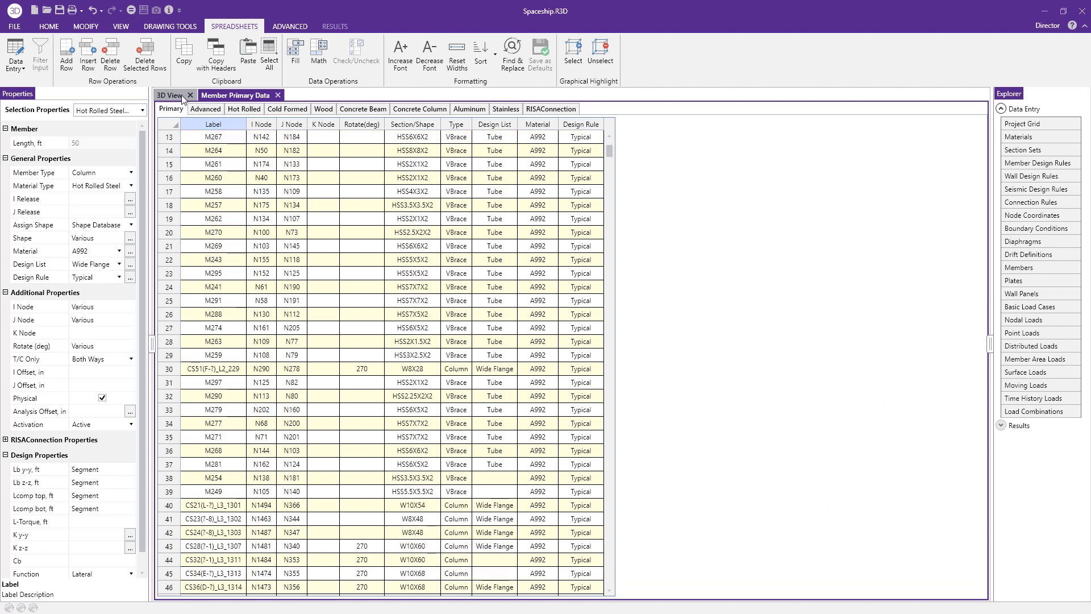
{"action": "key", "text": "ctrl+Tab"}
{"action": "scroll", "coordinate": [841, 310], "scroll_direction": "up", "scroll_amount": 2}
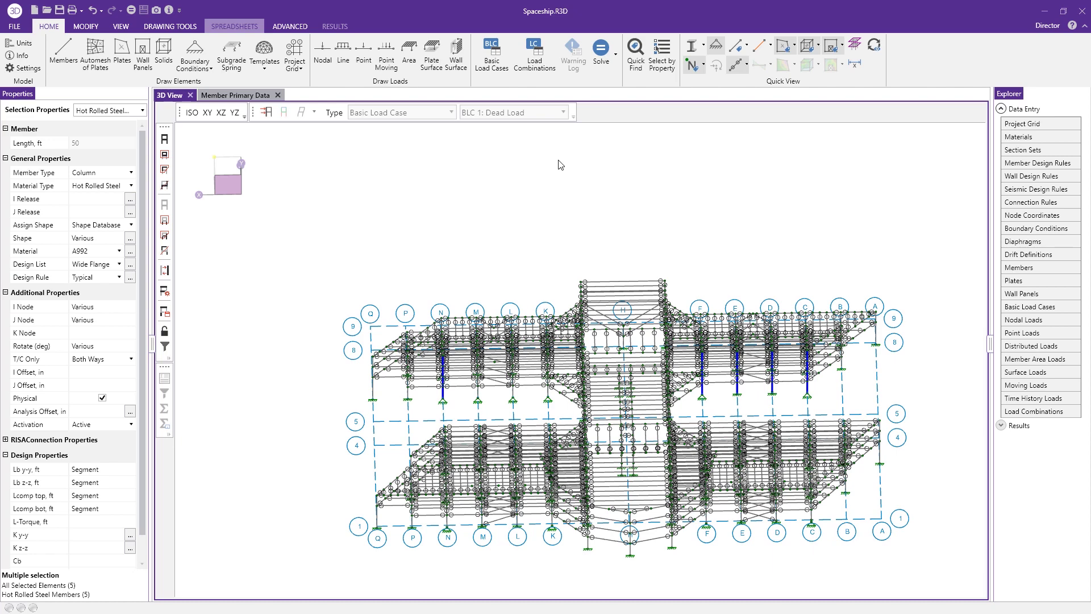
{"action": "left_click", "coordinate": [252, 98]}
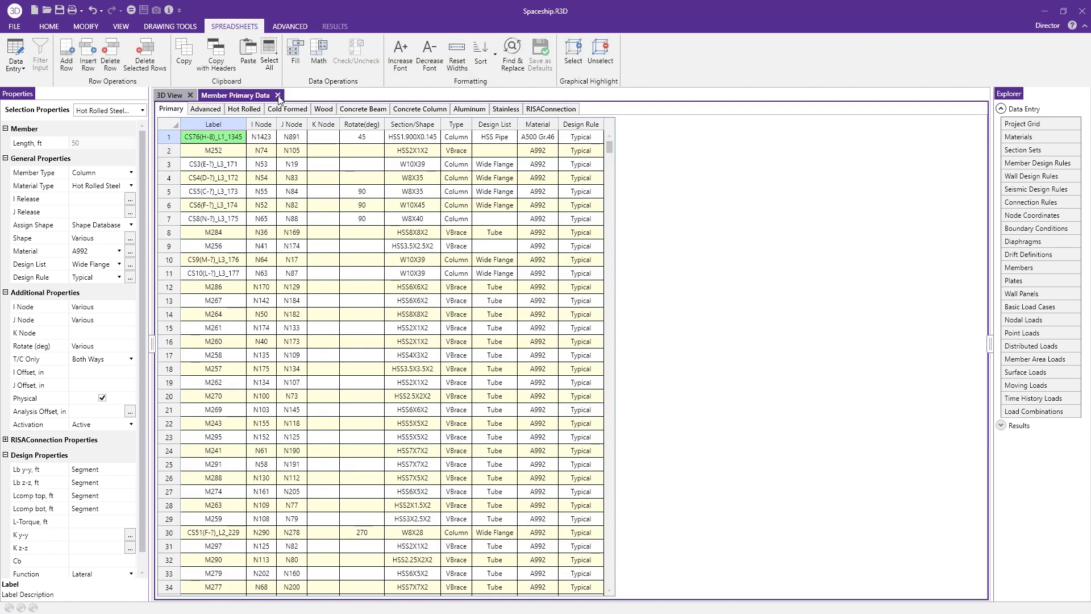
{"action": "key", "text": "ctrl+F4"}
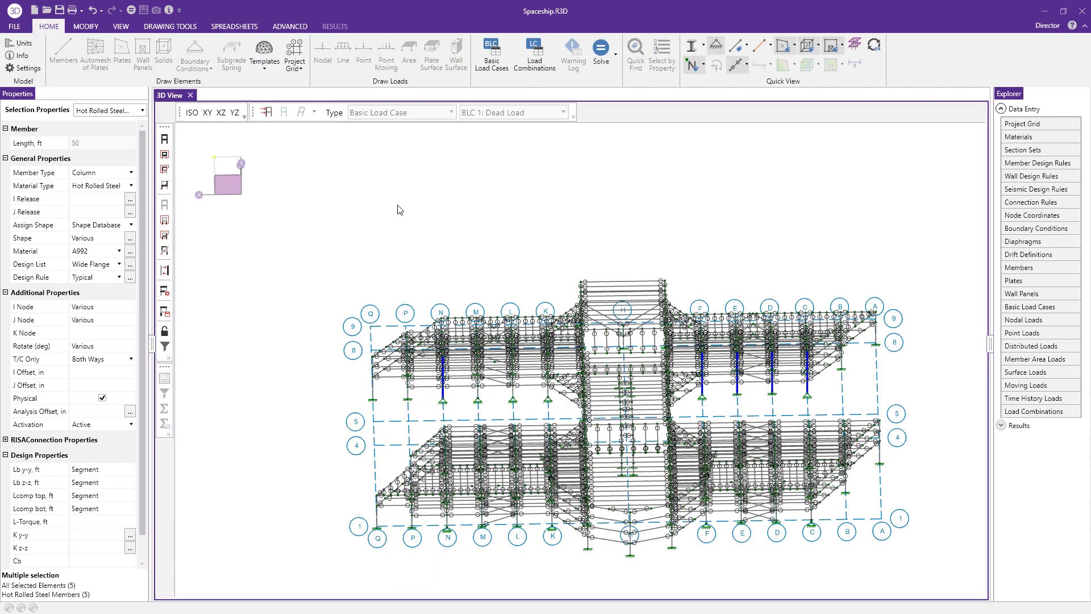
Clear the current selection and select only the top-level members and nodes in the XY elevation
{"action": "left_click", "coordinate": [165, 207]}
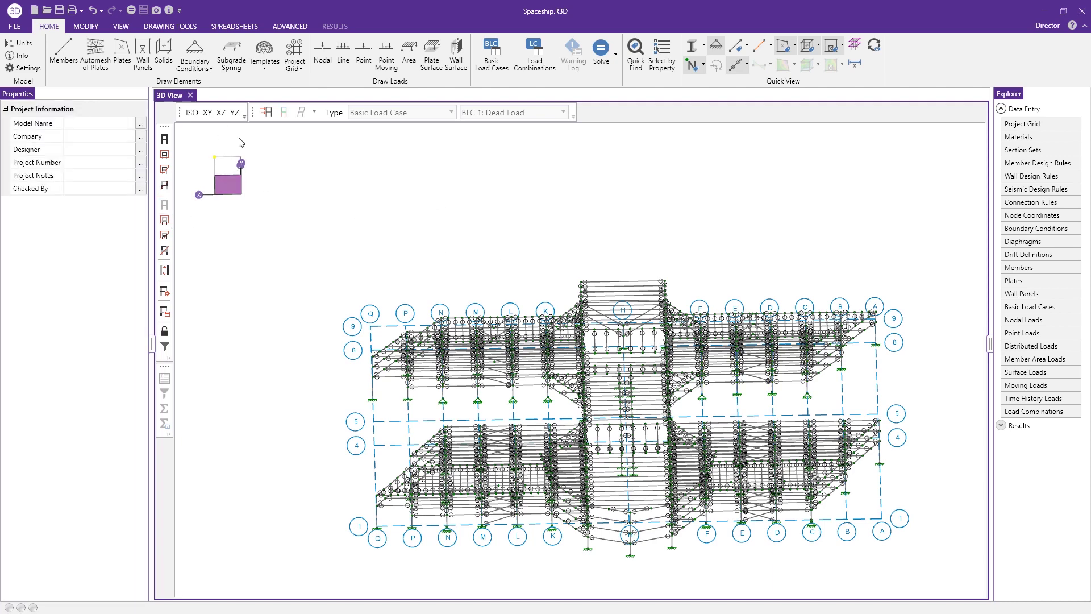
{"action": "left_click", "coordinate": [207, 112]}
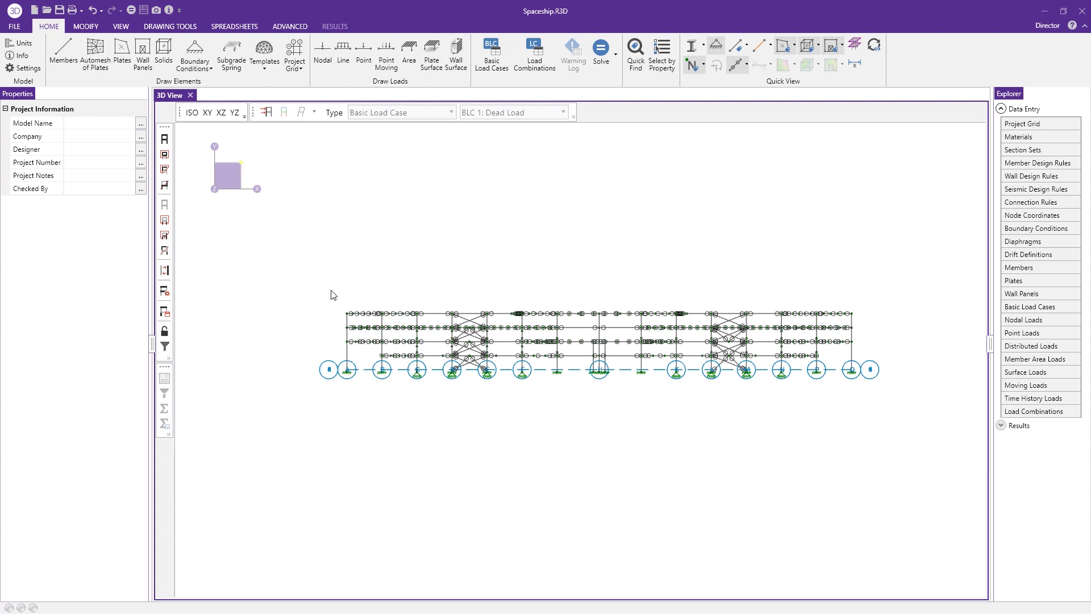
{"action": "left_click_drag", "start_coordinate": [322, 291], "coordinate": [768, 322]}
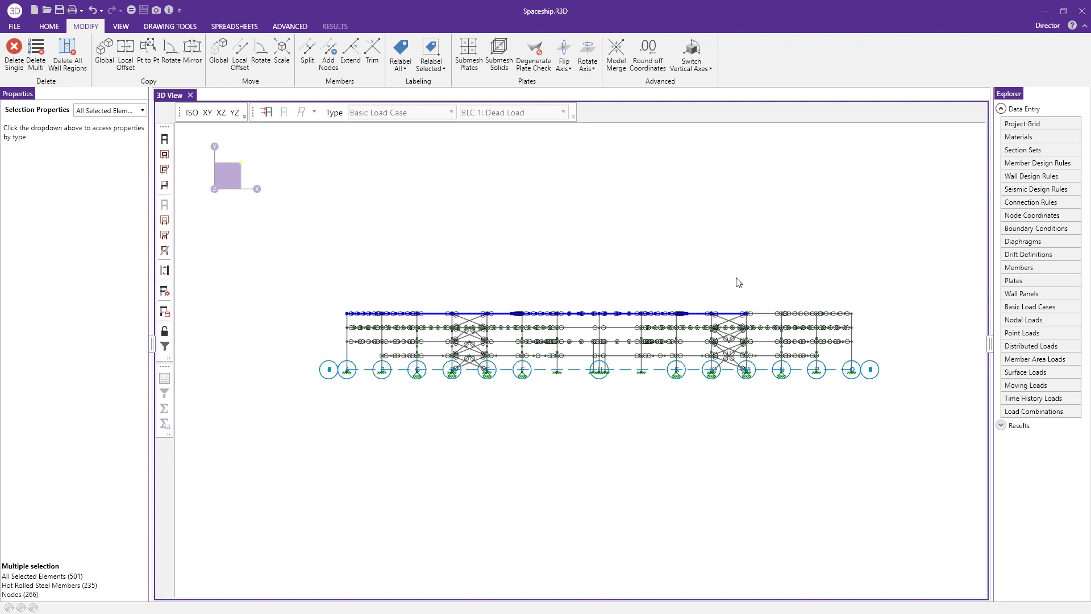
{"action": "left_click_drag", "start_coordinate": [708, 246], "coordinate": [768, 270]}
{"action": "left_click_drag", "start_coordinate": [767, 275], "coordinate": [881, 325]}
{"action": "right_click_drag", "start_coordinate": [879, 323], "coordinate": [716, 291]}
{"action": "left_click_drag", "start_coordinate": [693, 290], "coordinate": [886, 327]}
Filter the selection properties to the nodes only and set their Y coordinate to 50 ft
{"action": "left_click", "coordinate": [110, 113]}
{"action": "left_click", "coordinate": [112, 112]}
{"action": "left_click", "coordinate": [102, 113]}
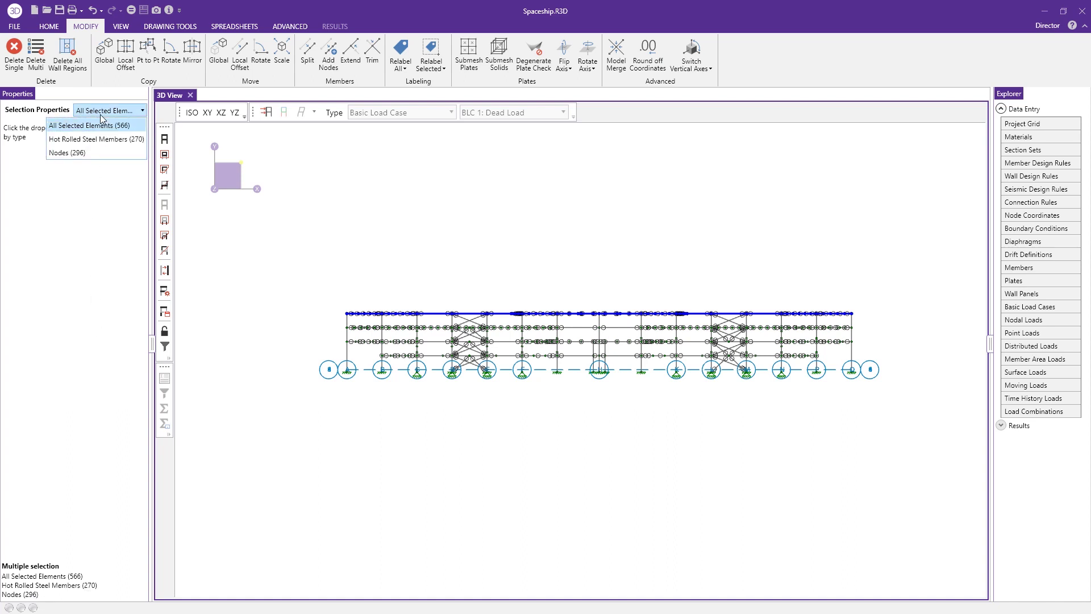
{"action": "left_click", "coordinate": [115, 171]}
{"action": "key", "text": "Down"}
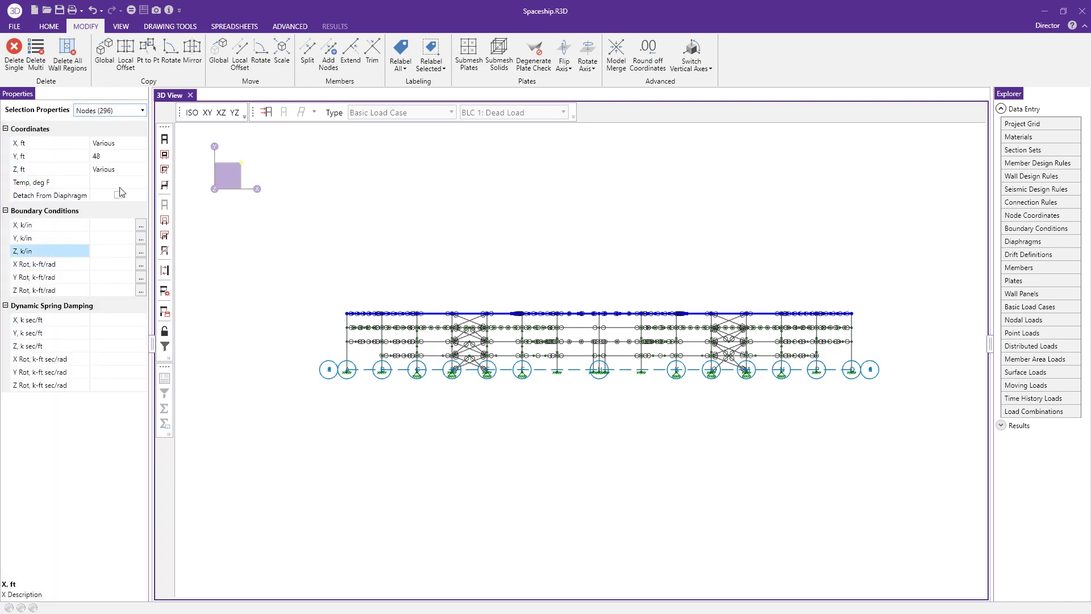
{"action": "left_click", "coordinate": [126, 158]}
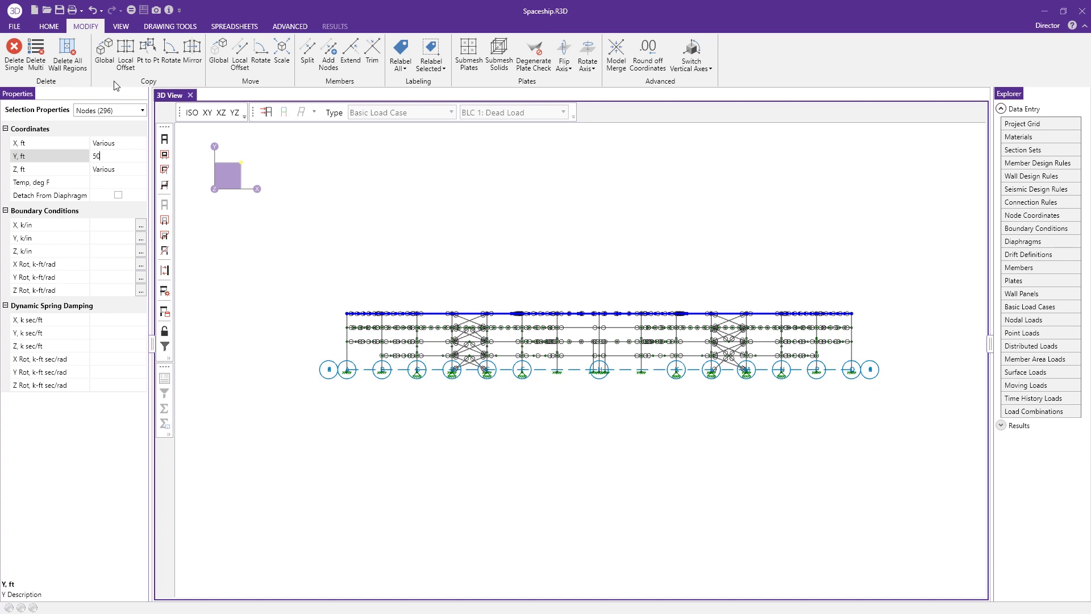
{"action": "left_click", "coordinate": [130, 168]}
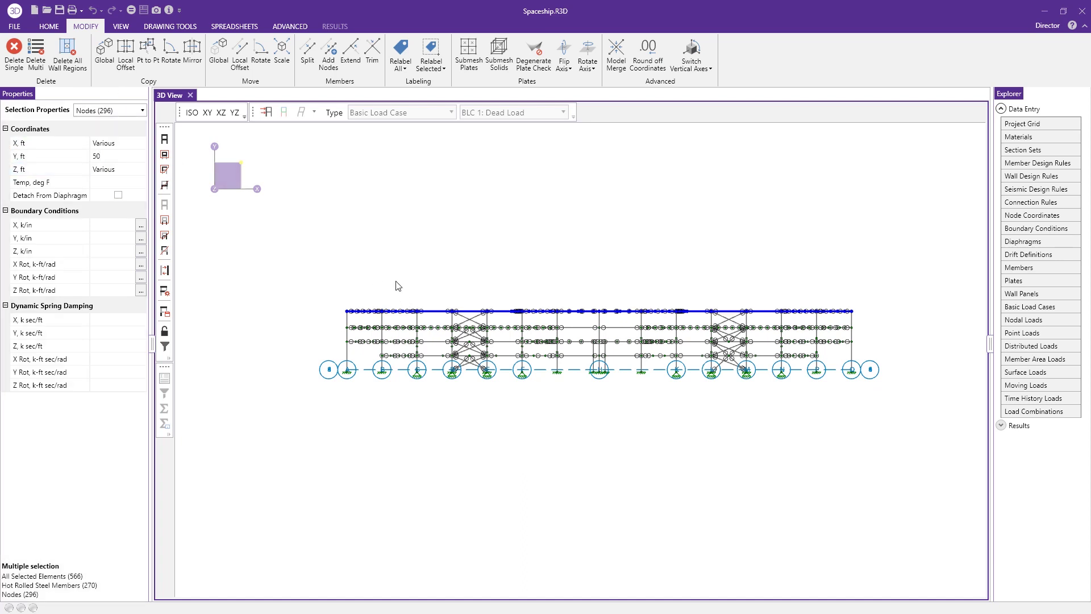
Clear the selection and, in the isometric view, delete the roof beam nearest the building's upper back corner
{"action": "left_click", "coordinate": [168, 201]}
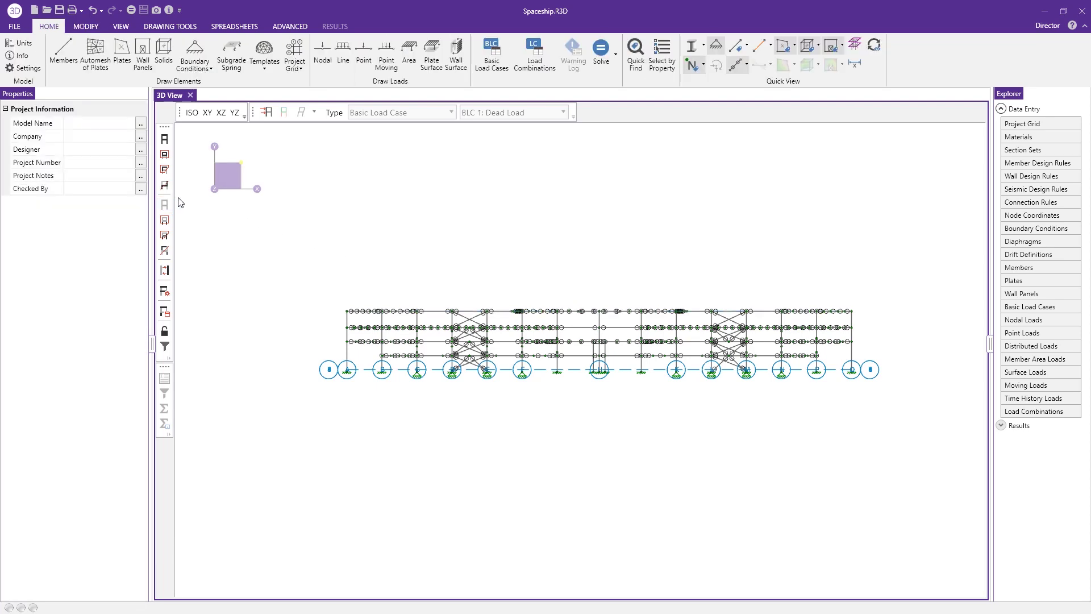
{"action": "left_click", "coordinate": [192, 113]}
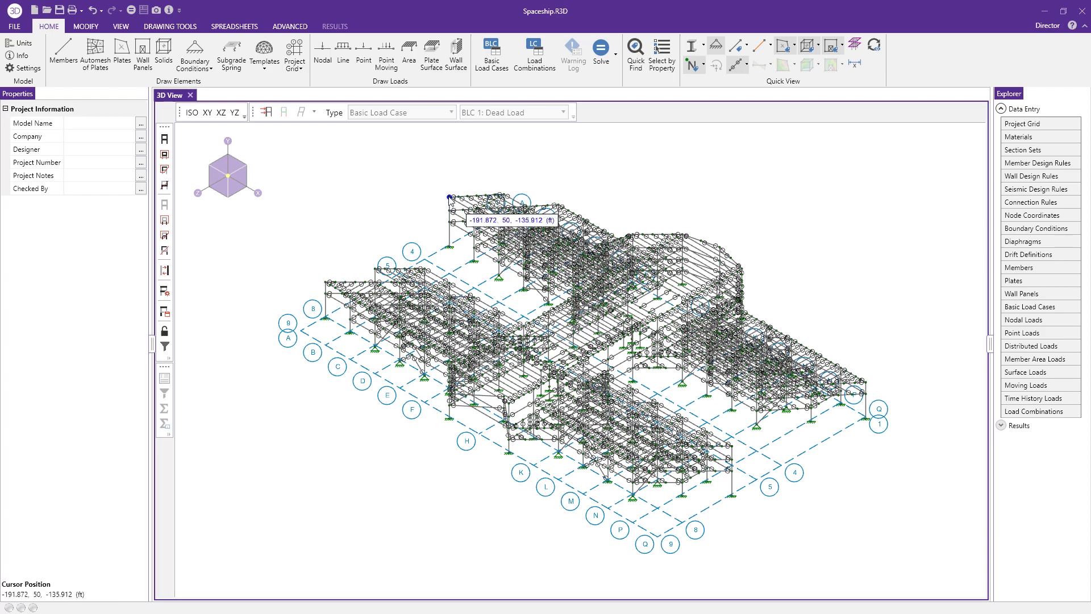
{"action": "scroll", "coordinate": [460, 211], "scroll_direction": "up", "scroll_amount": 3}
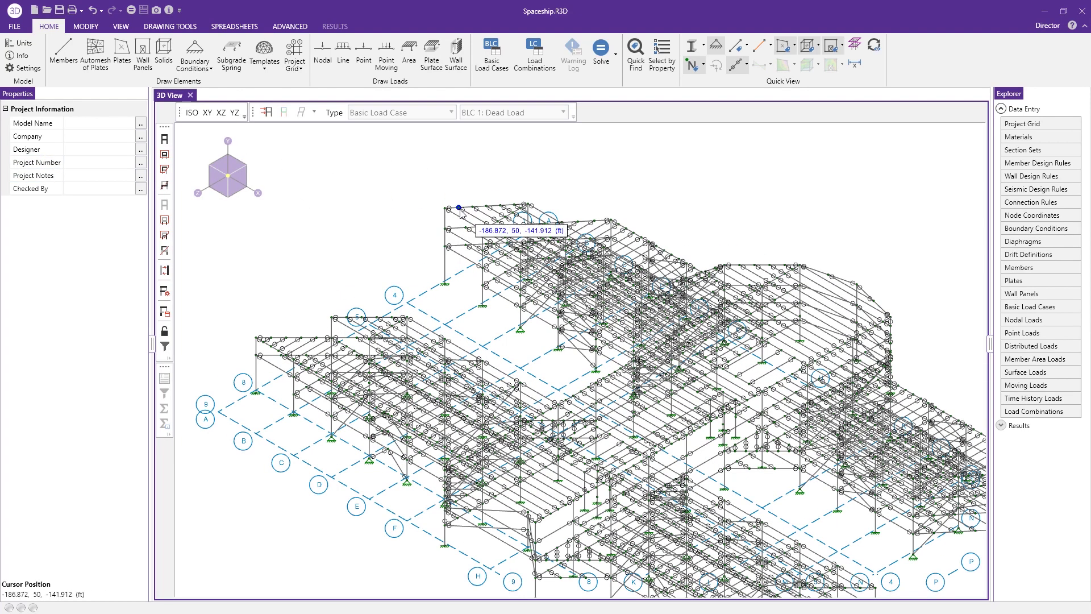
{"action": "left_click", "coordinate": [470, 218]}
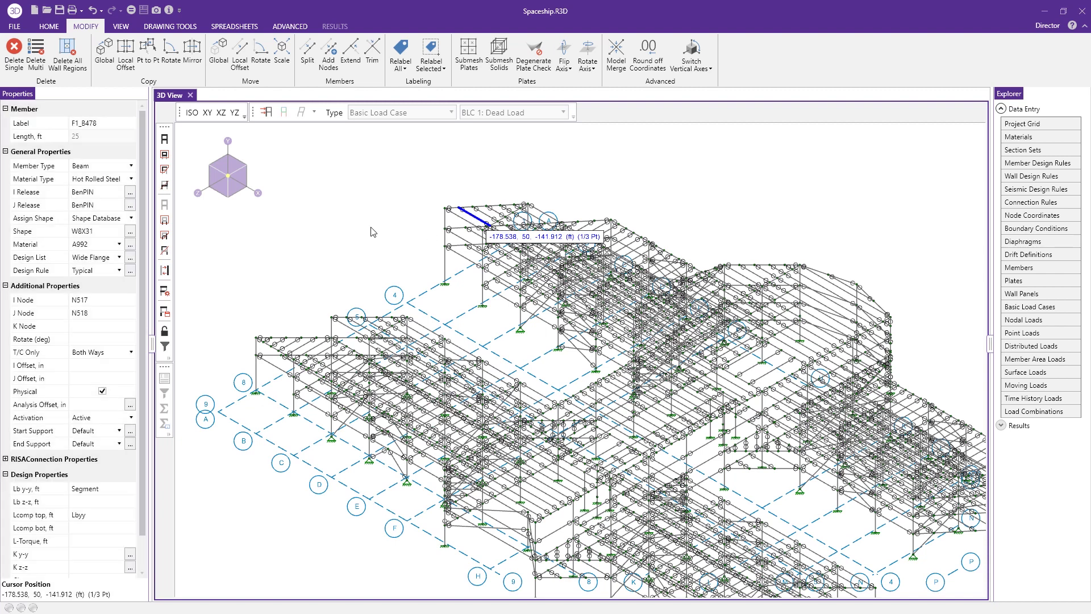
{"action": "key", "text": "Delete"}
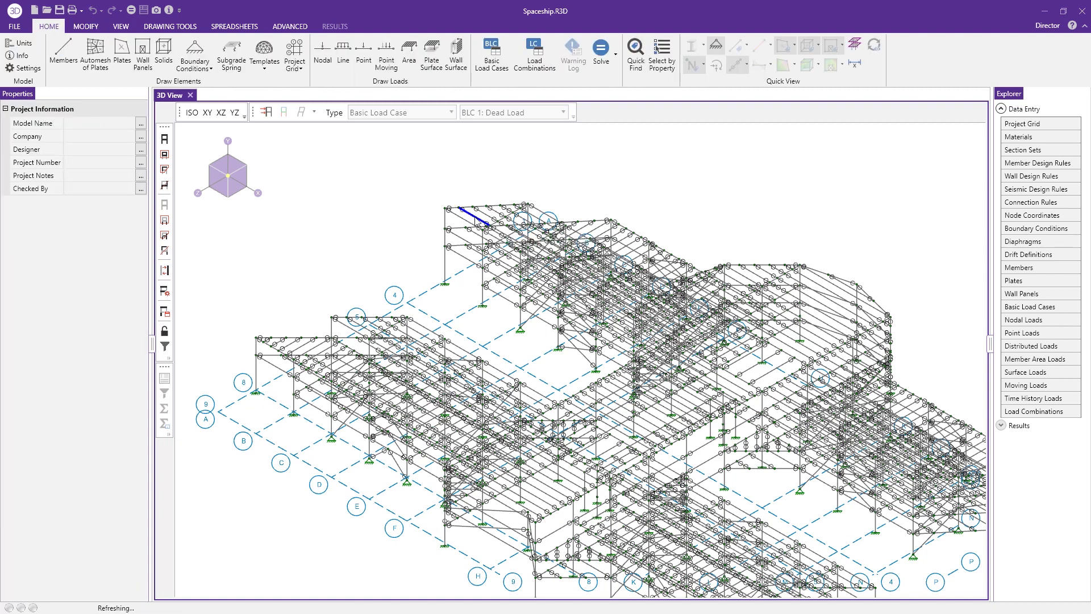
Delete another roof beam beside the gap at the same back corner
{"action": "scroll", "coordinate": [471, 215], "scroll_direction": "up", "scroll_amount": 3}
{"action": "scroll", "coordinate": [471, 215], "scroll_direction": "up", "scroll_amount": 1}
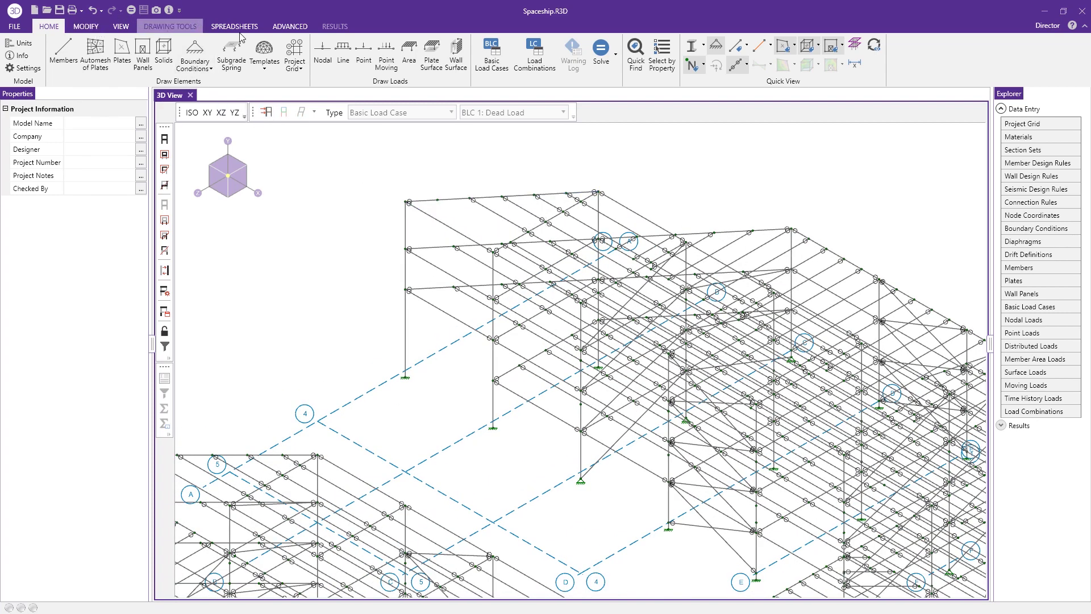
{"action": "scroll", "coordinate": [459, 203], "scroll_direction": "down", "scroll_amount": 1}
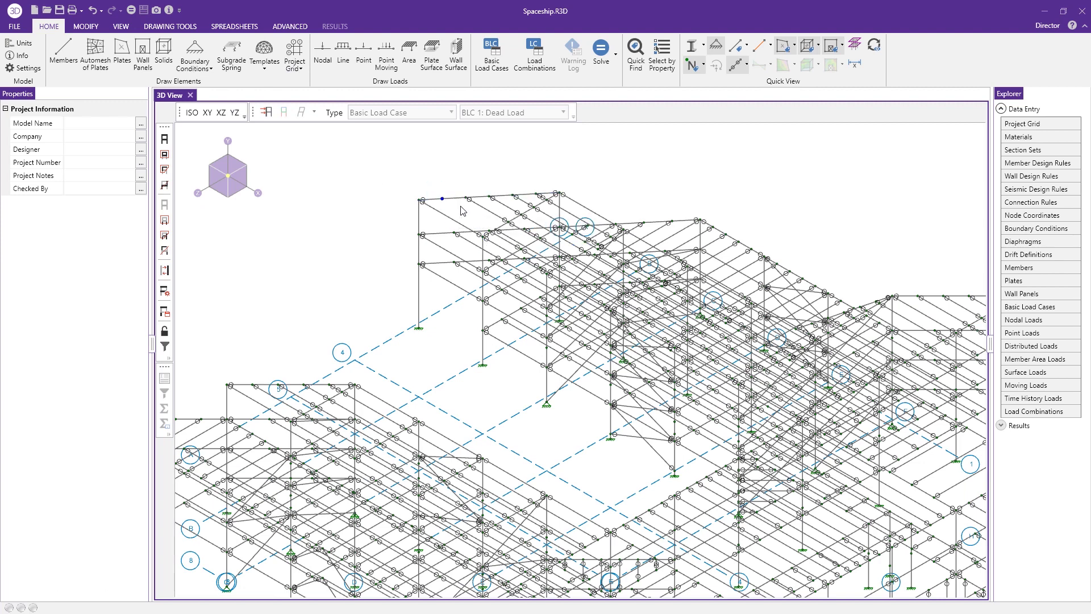
{"action": "left_click", "coordinate": [451, 209]}
{"action": "key", "text": "Delete"}
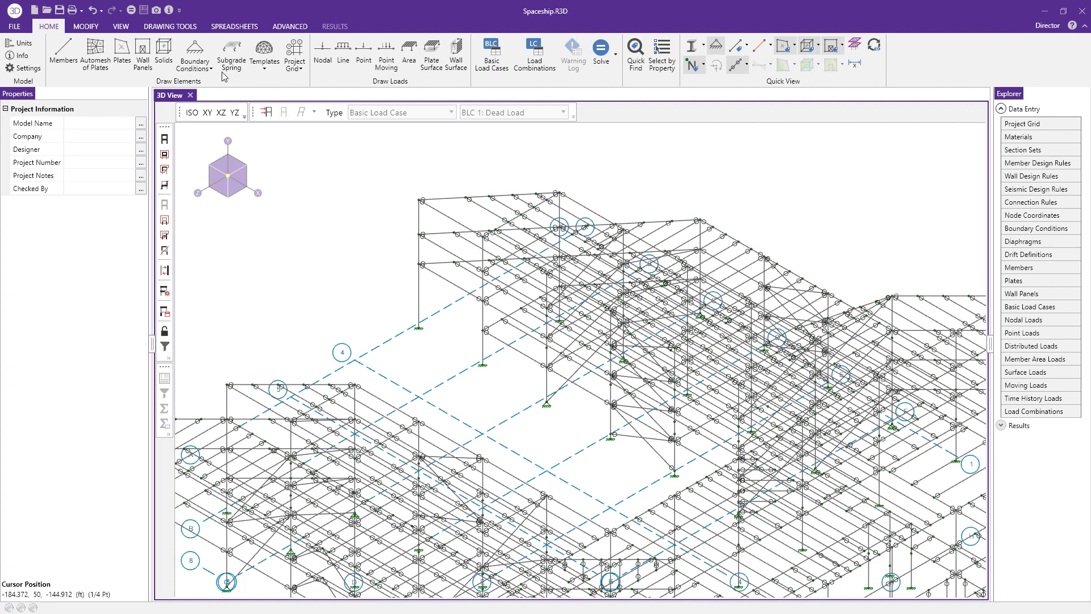
Undo both beam deletions and the joint coordinate change in one go, and review the whole building
{"action": "left_click", "coordinate": [101, 12]}
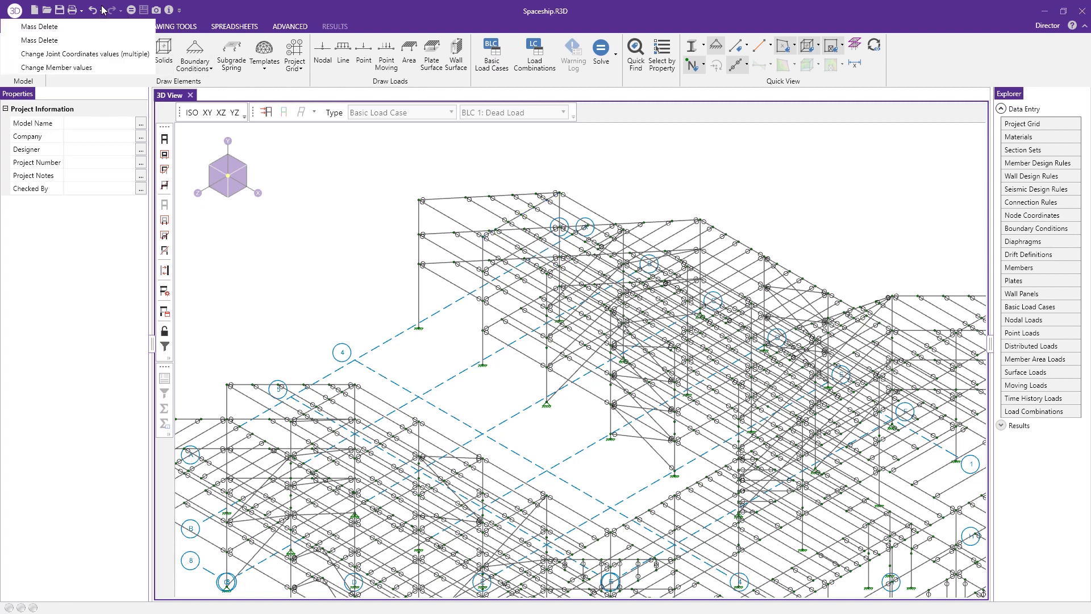
{"action": "left_click", "coordinate": [67, 54]}
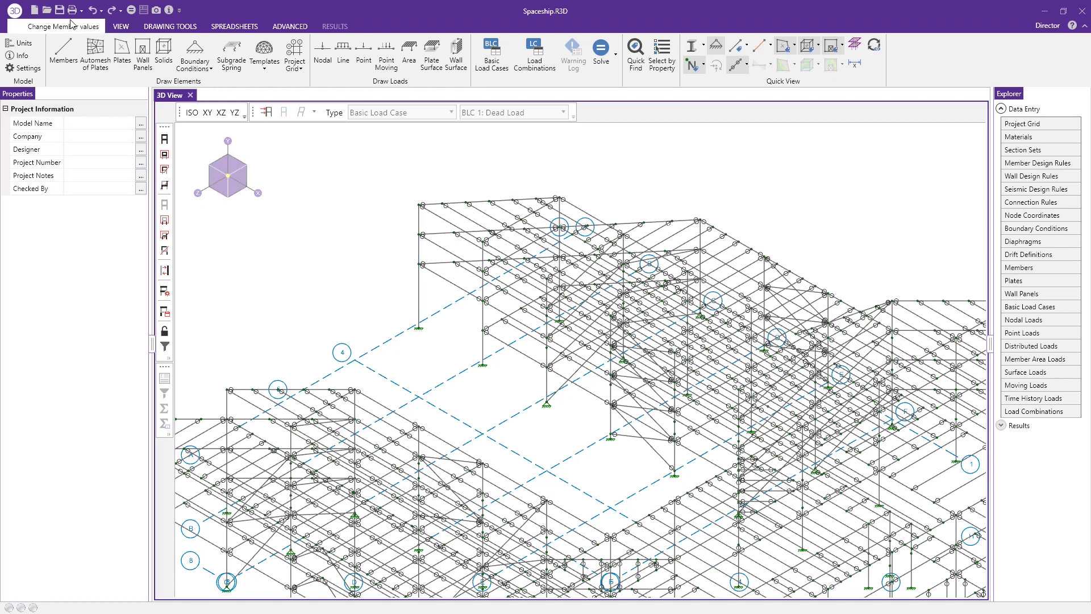
{"action": "scroll", "coordinate": [323, 190], "scroll_direction": "down", "scroll_amount": 2}
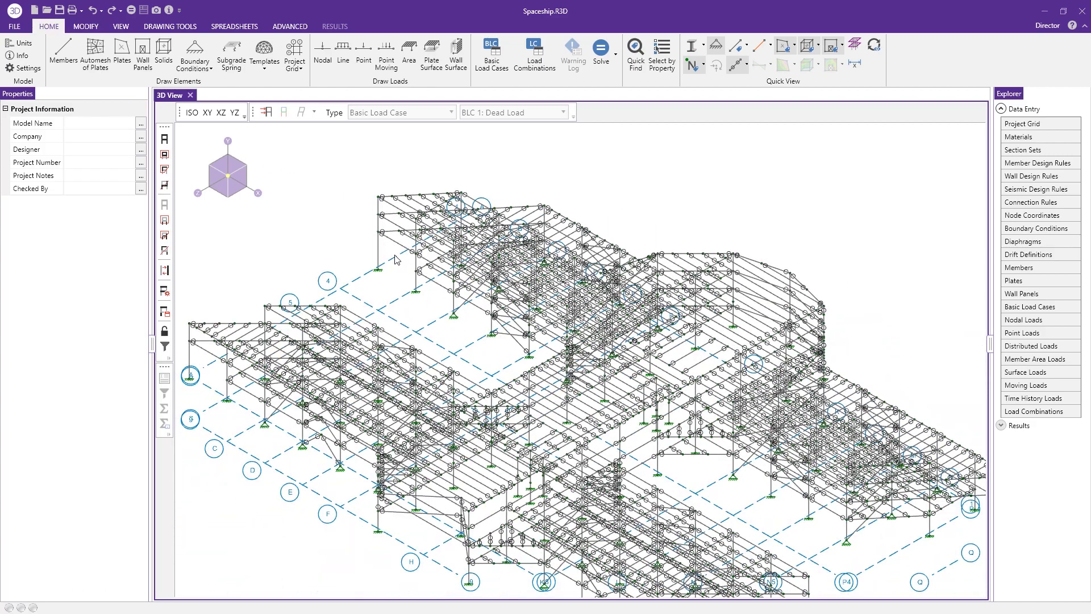
{"action": "scroll", "coordinate": [400, 270], "scroll_direction": "down", "scroll_amount": 4}
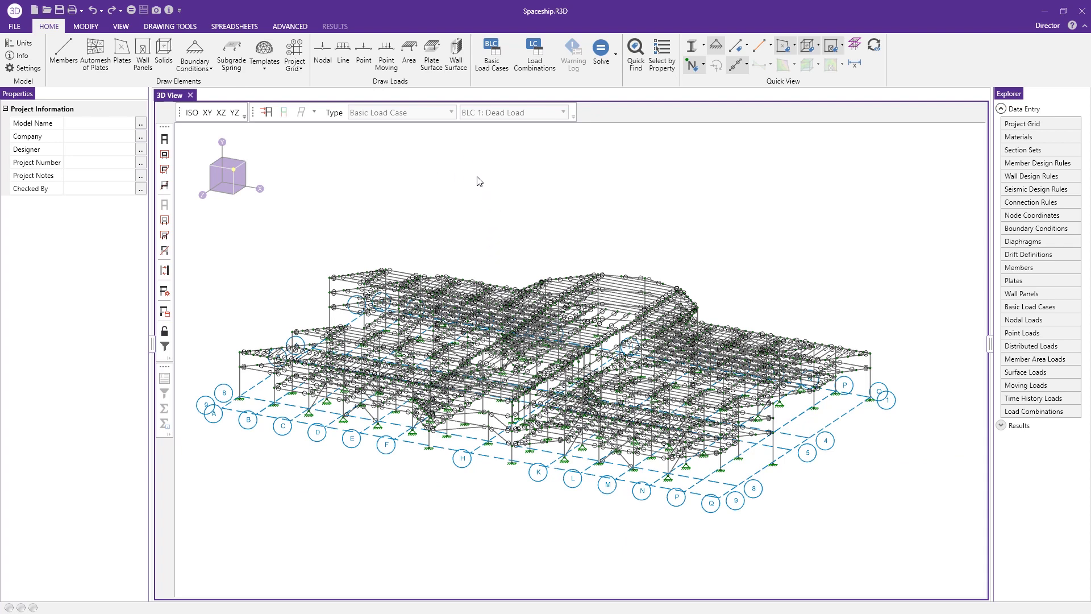
{"action": "scroll", "coordinate": [560, 191], "scroll_direction": "down", "scroll_amount": 1}
{"action": "scroll", "coordinate": [394, 224], "scroll_direction": "up", "scroll_amount": 1}
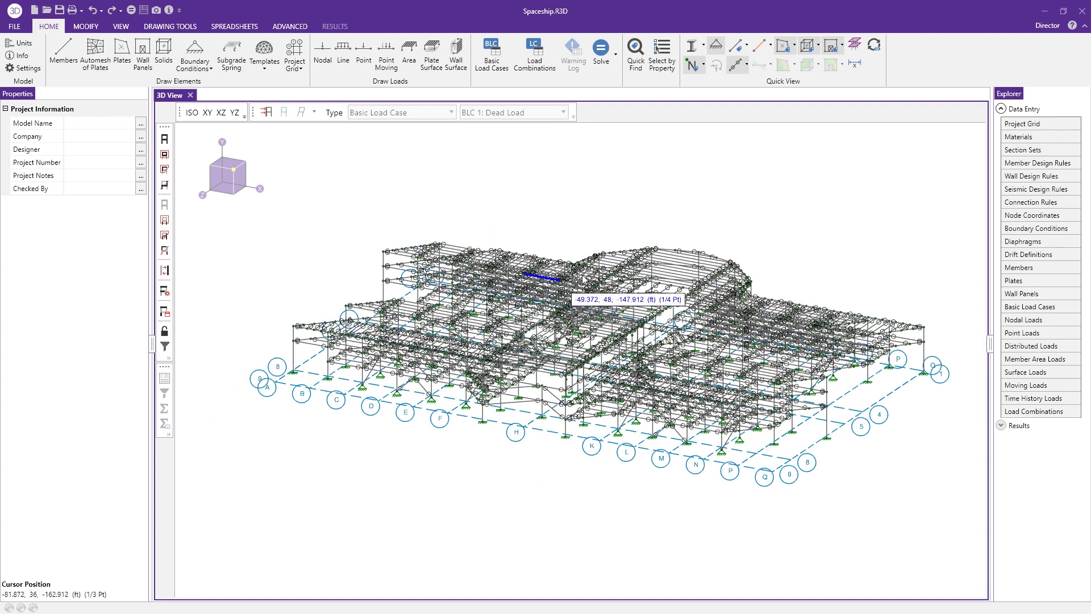
Open the load combinations, solve only IBC 16-8, acknowledge the P-Delta warning and accept opening the view of locked nodes
{"action": "left_click", "coordinate": [1027, 413]}
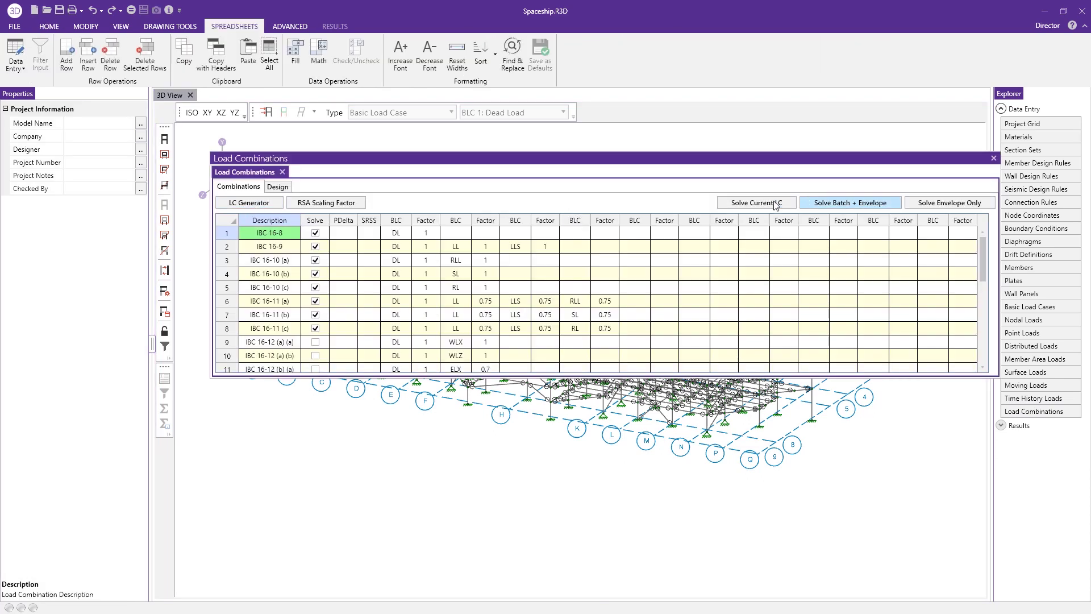
{"action": "left_click", "coordinate": [344, 235]}
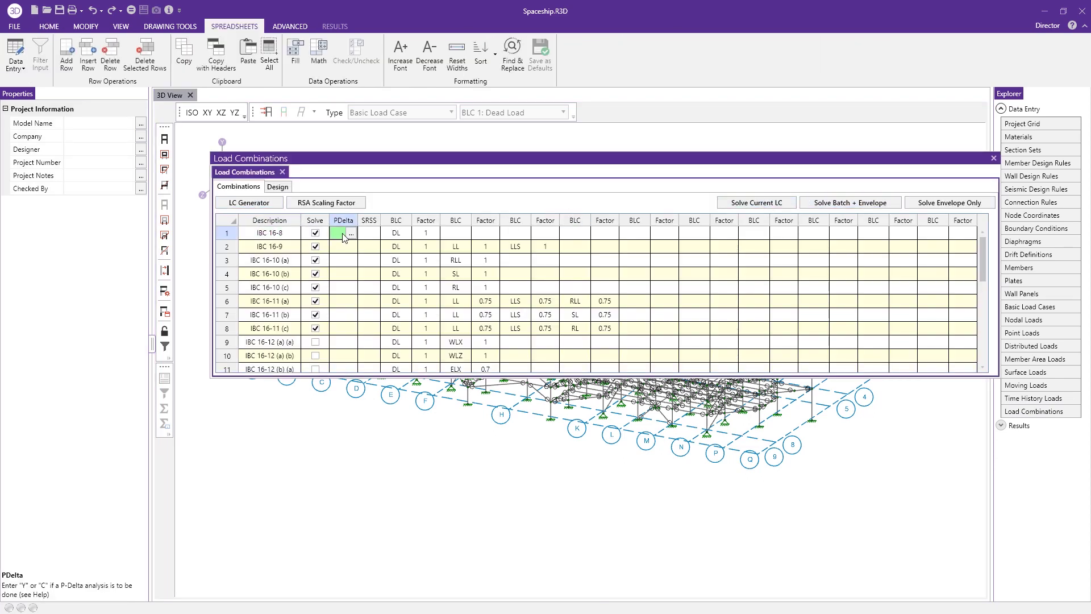
{"action": "left_click", "coordinate": [758, 204]}
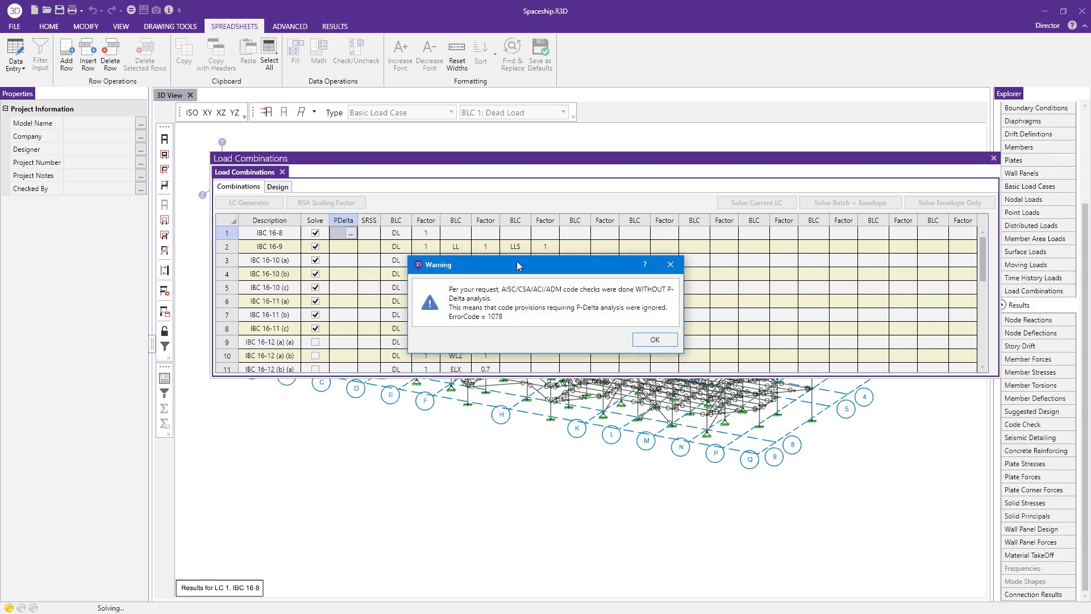
{"action": "left_click", "coordinate": [655, 341]}
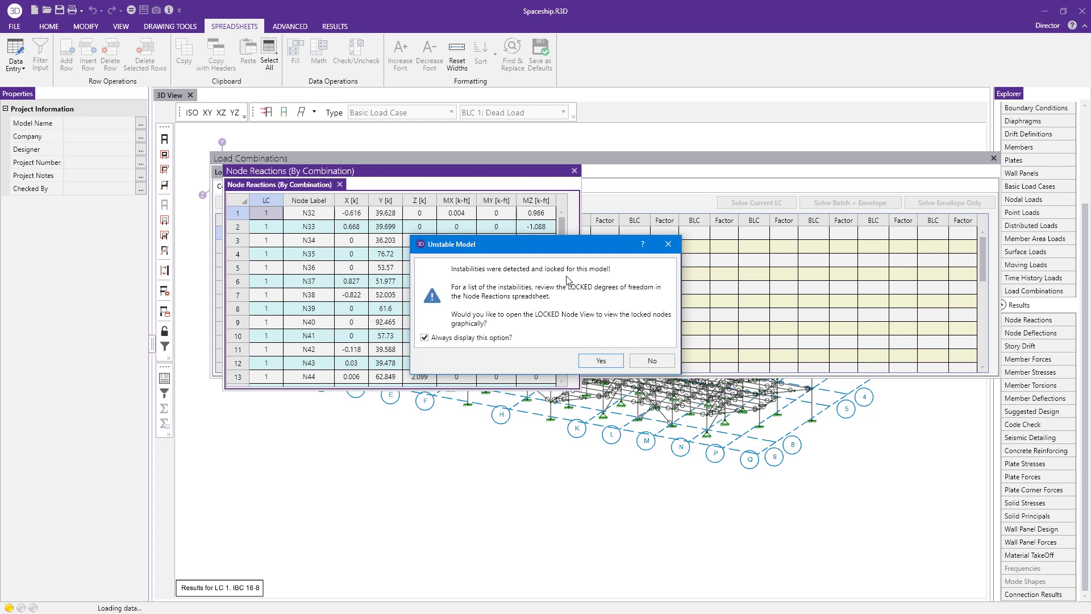
{"action": "left_click", "coordinate": [602, 360]}
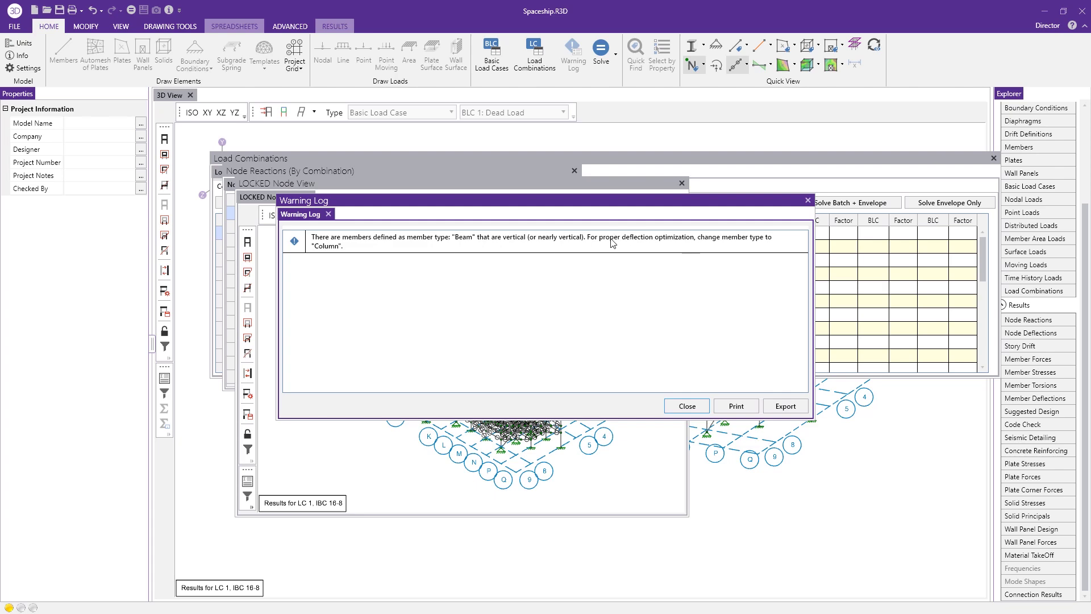
Look at the warning log's text file export without saving it, and close the warning log
{"action": "left_click", "coordinate": [787, 407]}
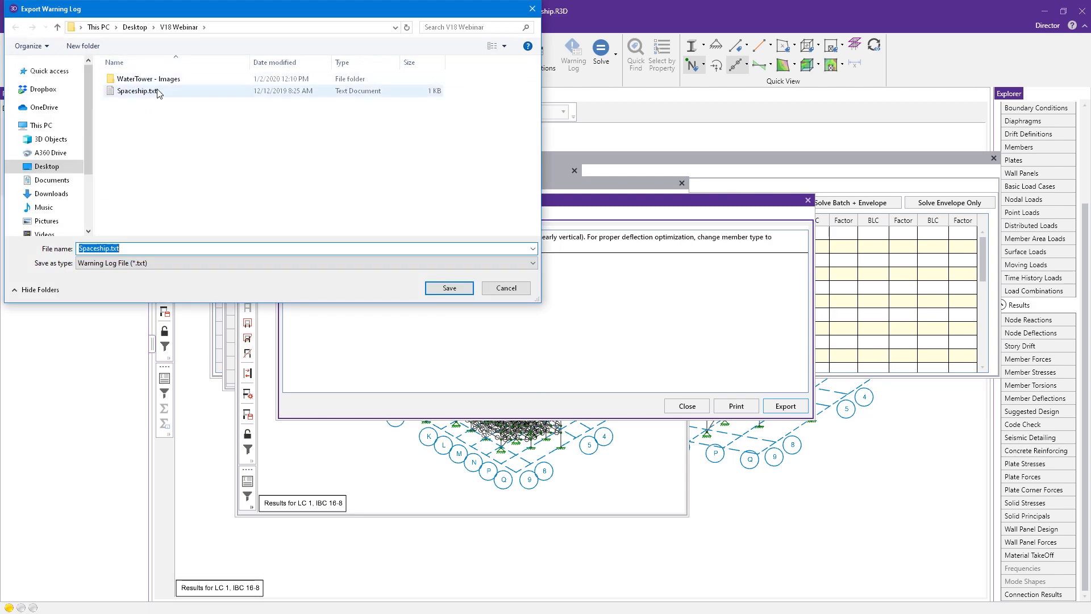
{"action": "left_click", "coordinate": [506, 288]}
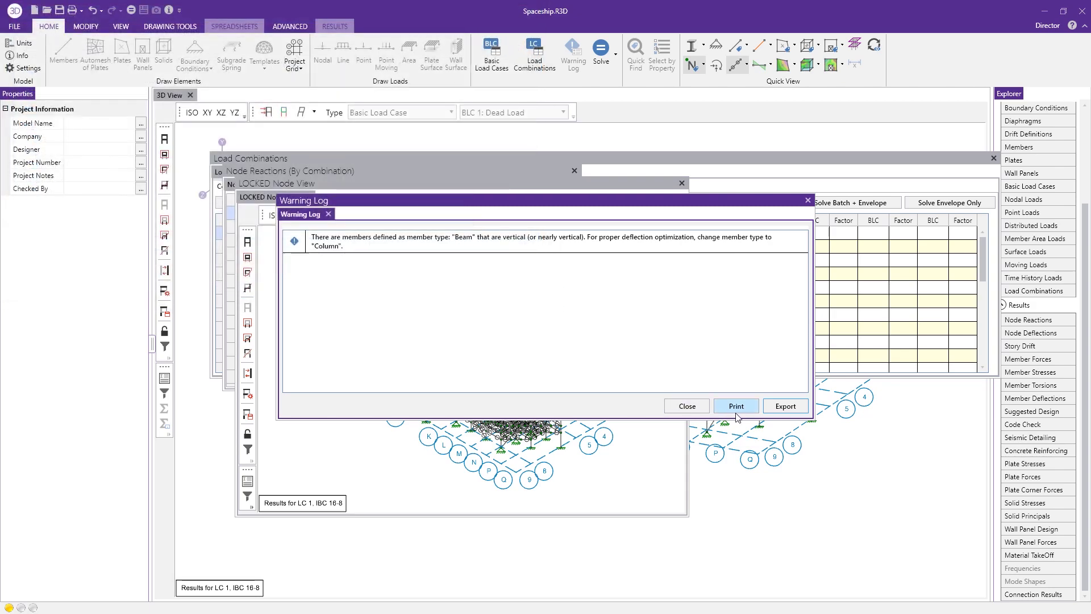
{"action": "left_click", "coordinate": [697, 406]}
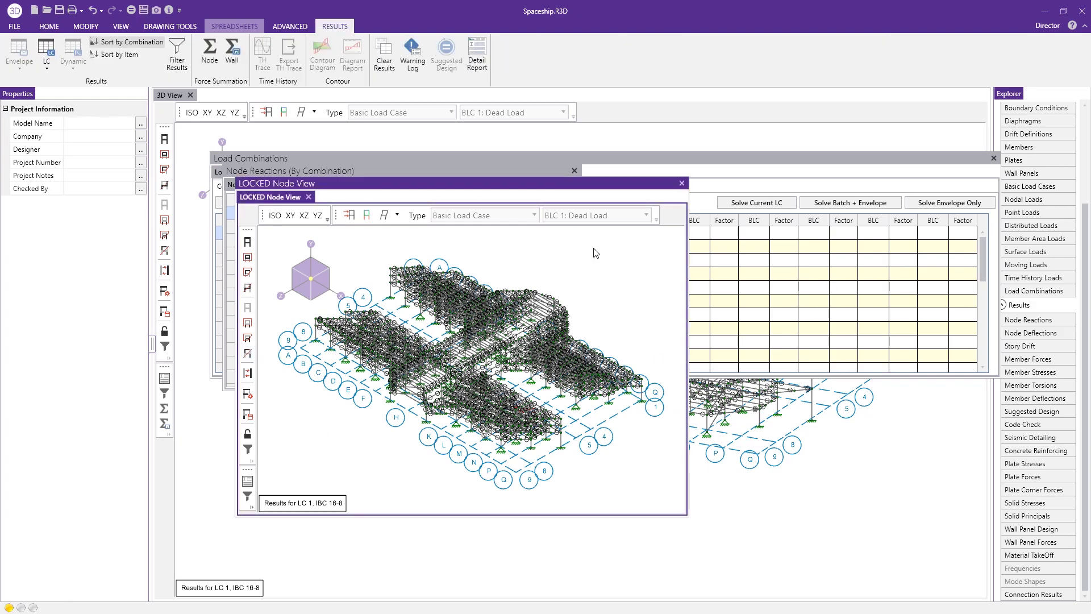
Inspect the locked node N158 up close in the LOCKED Node View
{"action": "middle_click_drag", "start_coordinate": [615, 318], "coordinate": [393, 380], "text": "shift"}
{"action": "scroll", "coordinate": [392, 378], "scroll_direction": "up", "scroll_amount": 2}
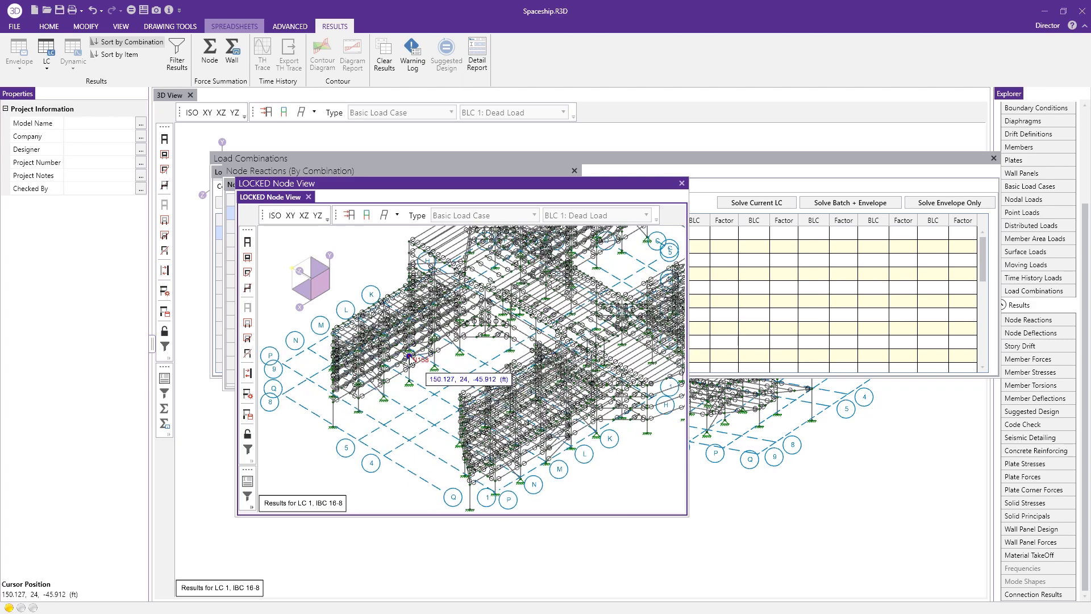
{"action": "scroll", "coordinate": [409, 358], "scroll_direction": "up", "scroll_amount": 3}
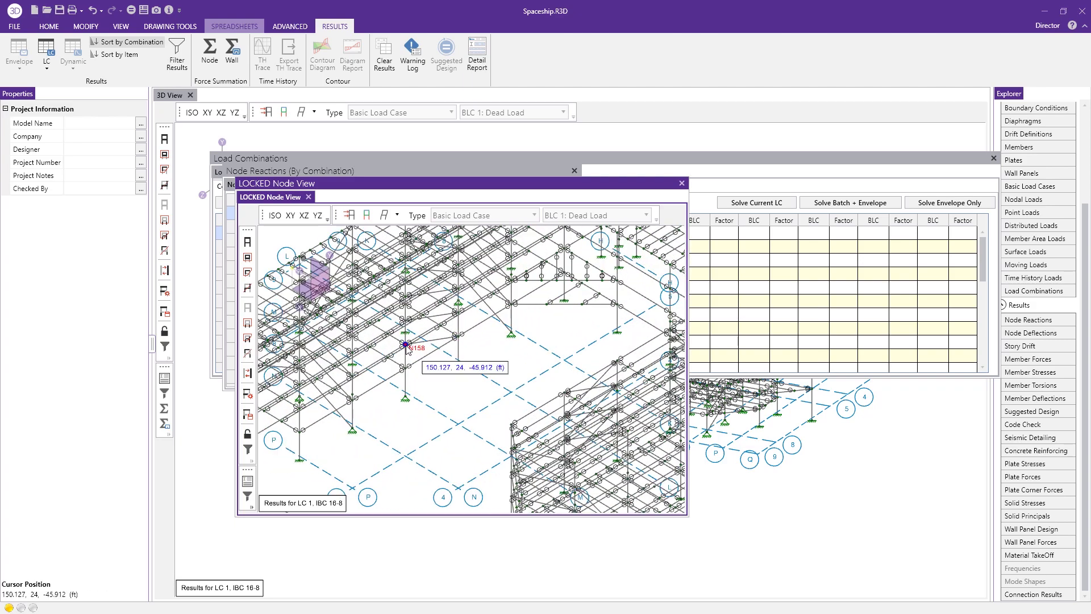
Close the Node Reactions and Load Combinations windows and dock the LOCKED Node View beside the 3D View
{"action": "left_click_drag", "start_coordinate": [556, 191], "coordinate": [607, 273]}
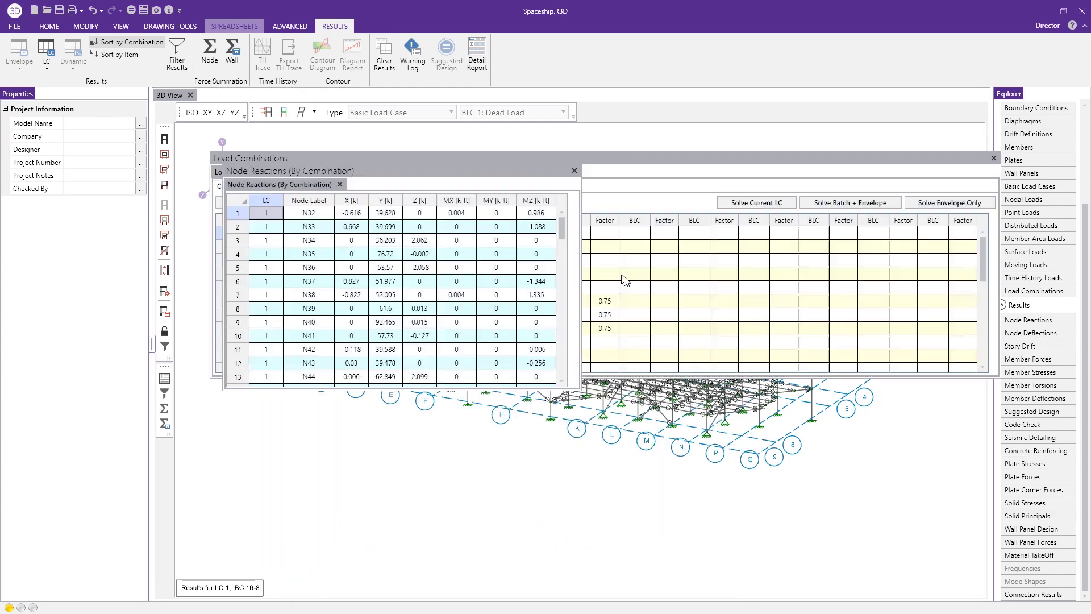
{"action": "left_click", "coordinate": [574, 170]}
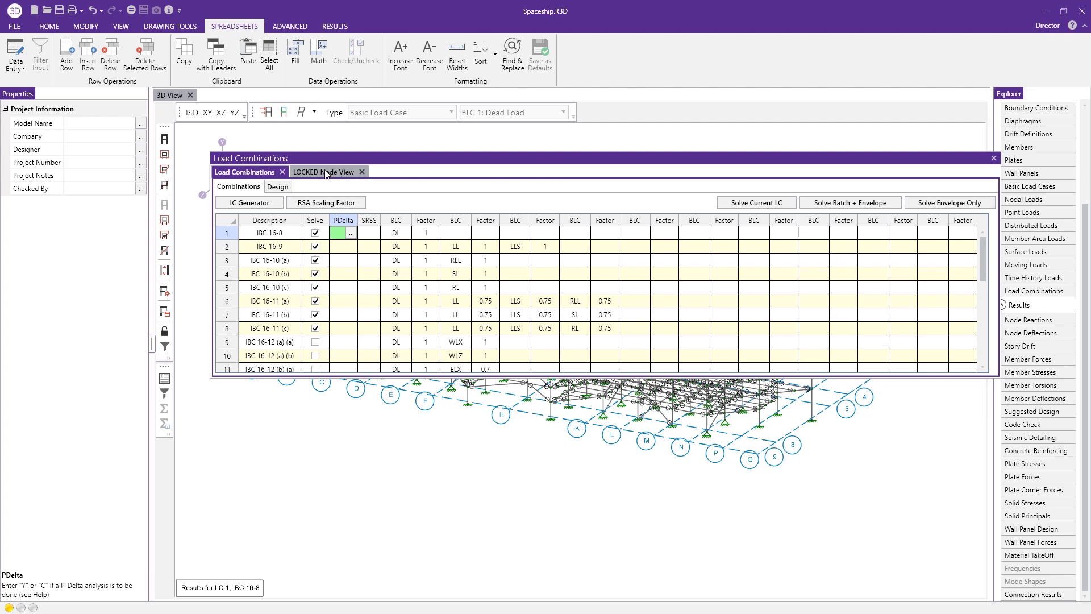
{"action": "left_click", "coordinate": [336, 172]}
{"action": "left_click_drag", "start_coordinate": [343, 222], "coordinate": [559, 425]}
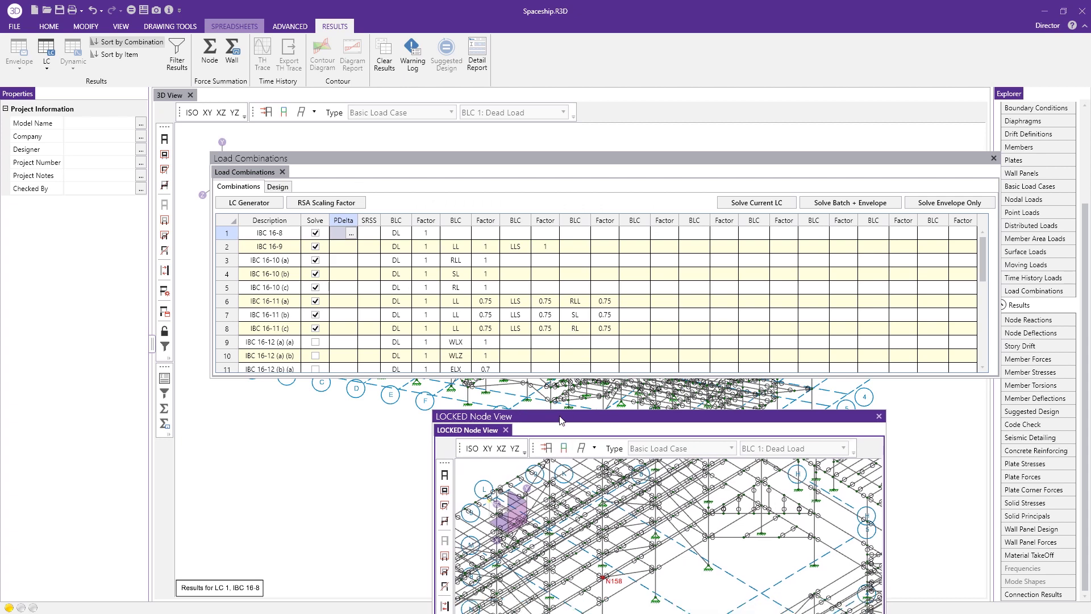
{"action": "left_click", "coordinate": [653, 426]}
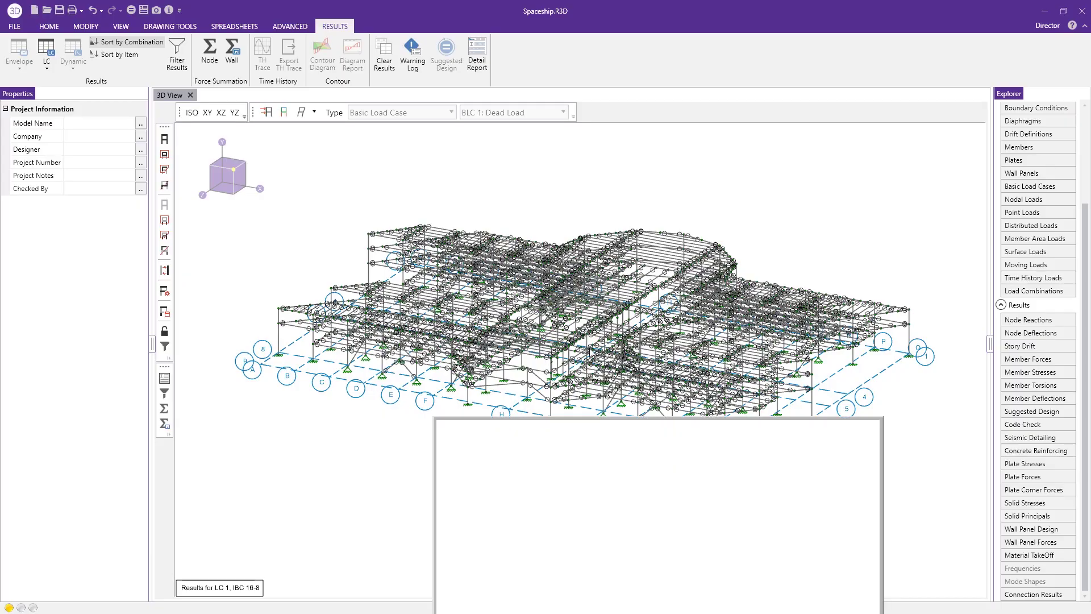
{"action": "left_click_drag", "start_coordinate": [484, 423], "coordinate": [577, 349]}
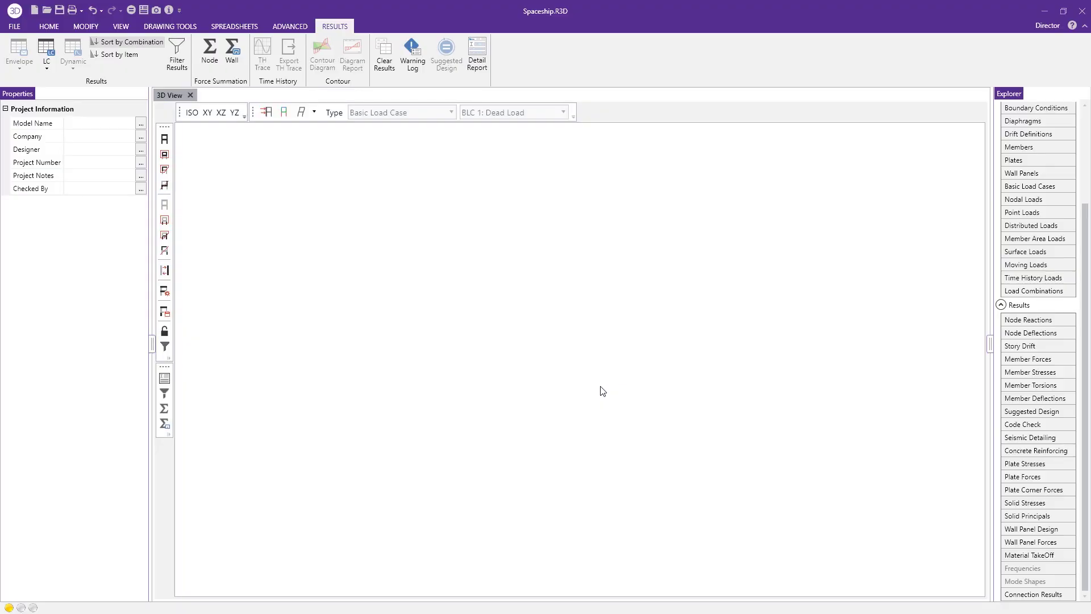
{"action": "middle_click_drag", "start_coordinate": [564, 378], "coordinate": [512, 329]}
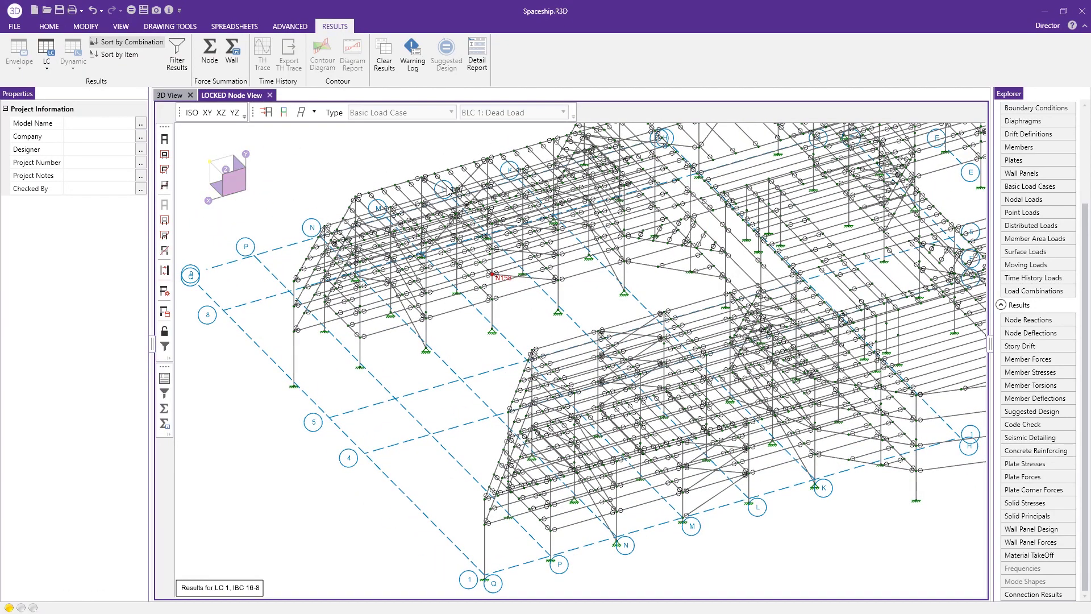
Open the Node Reactions results, examine the locked degree of freedom of node N158, and close the spreadsheet
{"action": "left_click", "coordinate": [1020, 320]}
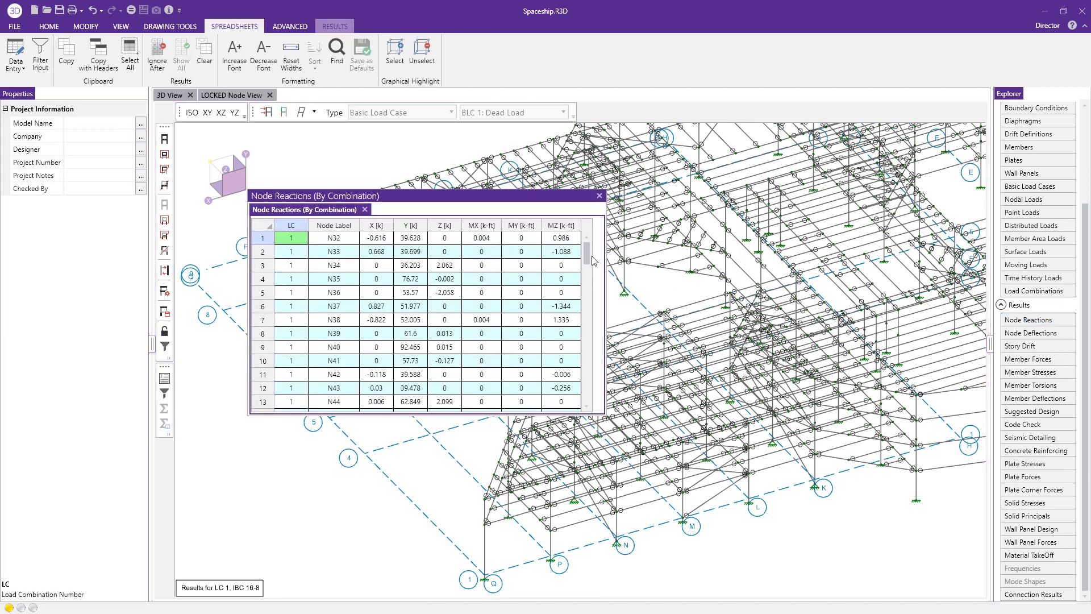
{"action": "scroll", "coordinate": [594, 316], "scroll_direction": "down", "scroll_amount": 1}
{"action": "scroll", "coordinate": [594, 316], "scroll_direction": "down", "scroll_amount": 20}
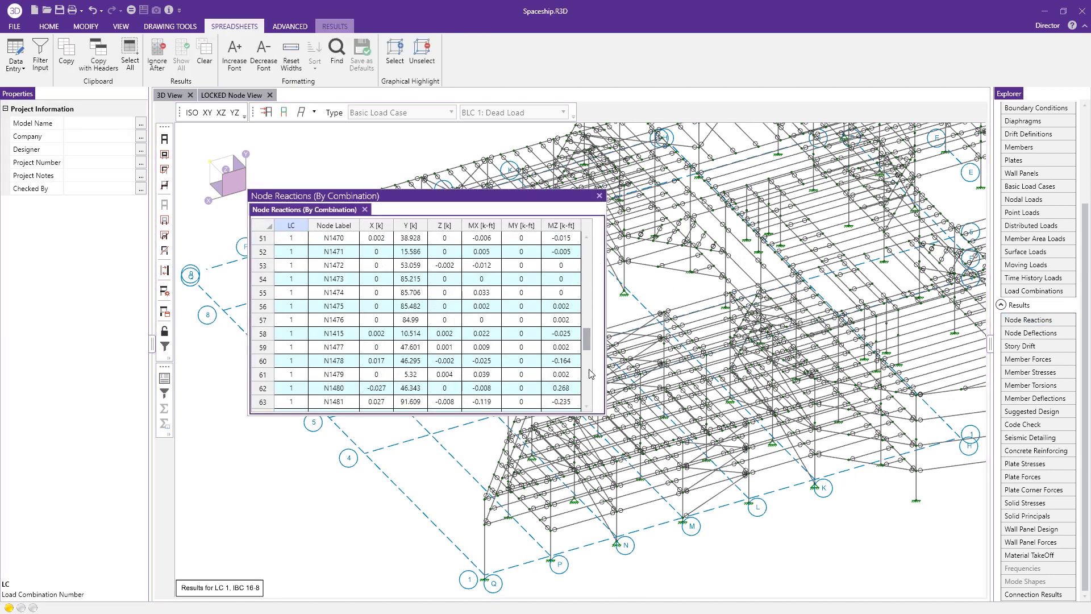
{"action": "left_click", "coordinate": [524, 379]}
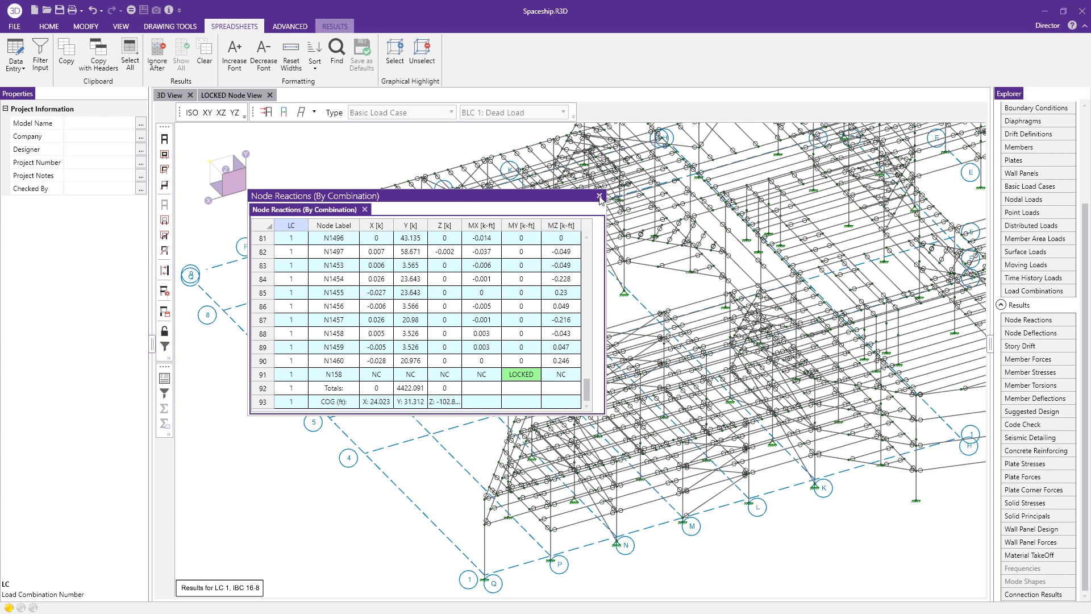
{"action": "key", "text": "Escape"}
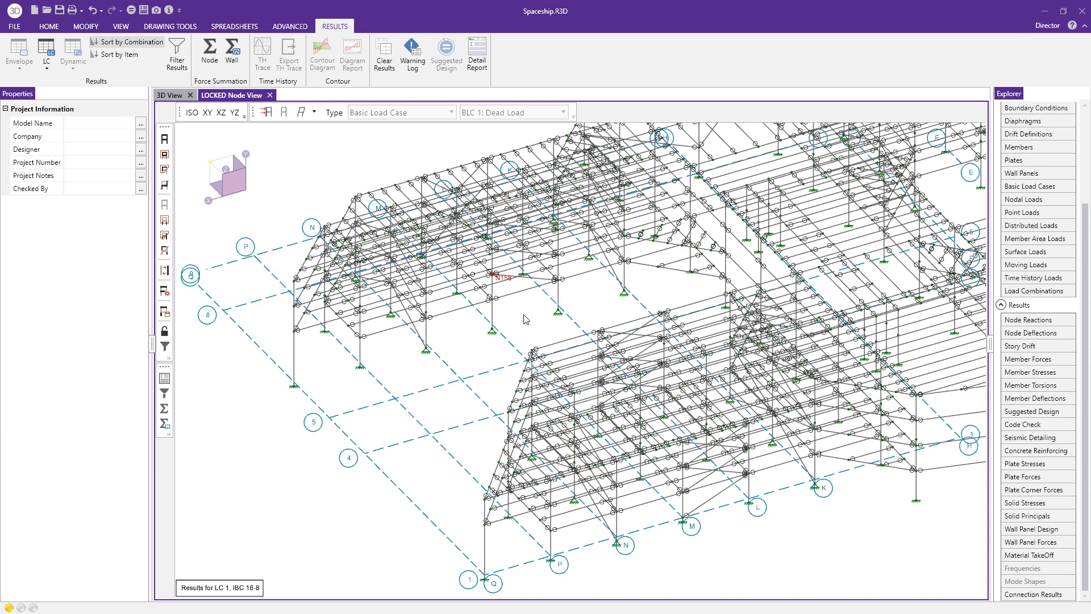
Check the boundary conditions of the column base node below N158, and clear the analysis results
{"action": "left_click", "coordinate": [493, 275]}
{"action": "left_click", "coordinate": [492, 328]}
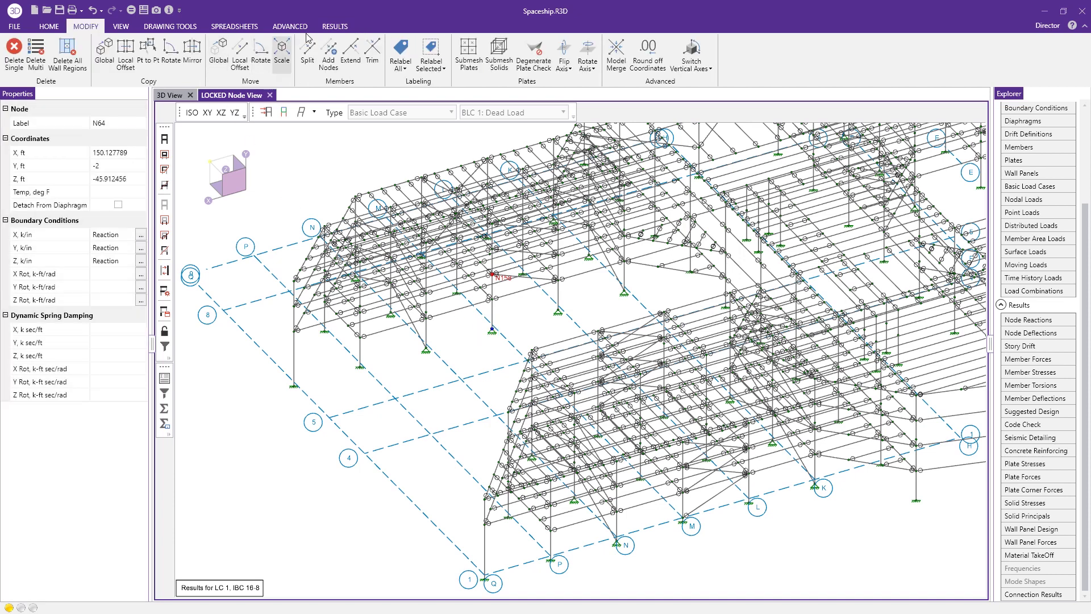
{"action": "left_click", "coordinate": [336, 26]}
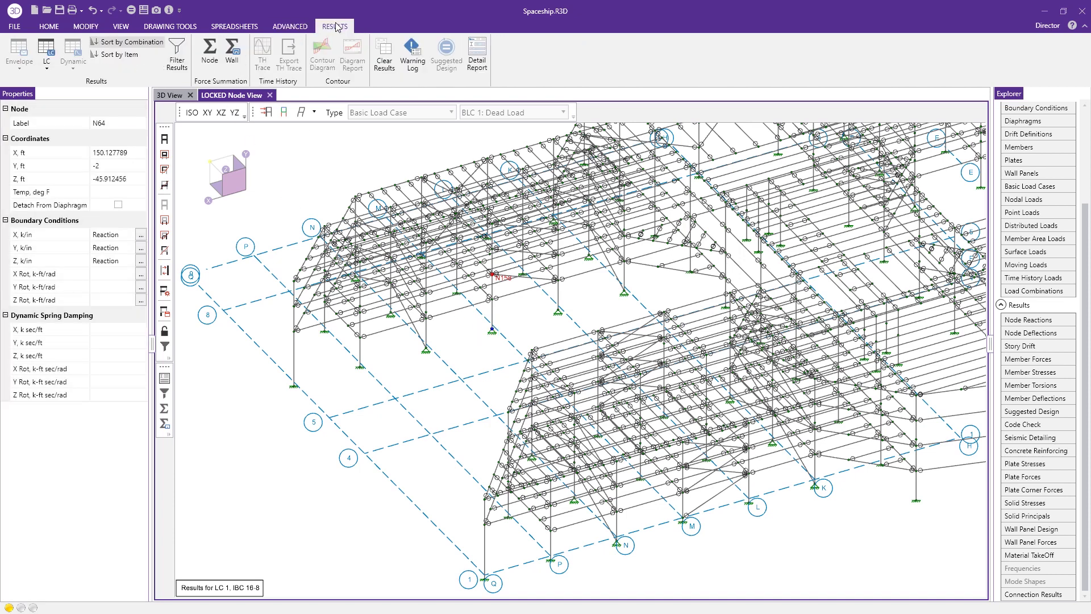
{"action": "left_click", "coordinate": [384, 57]}
{"action": "left_click", "coordinate": [562, 341]}
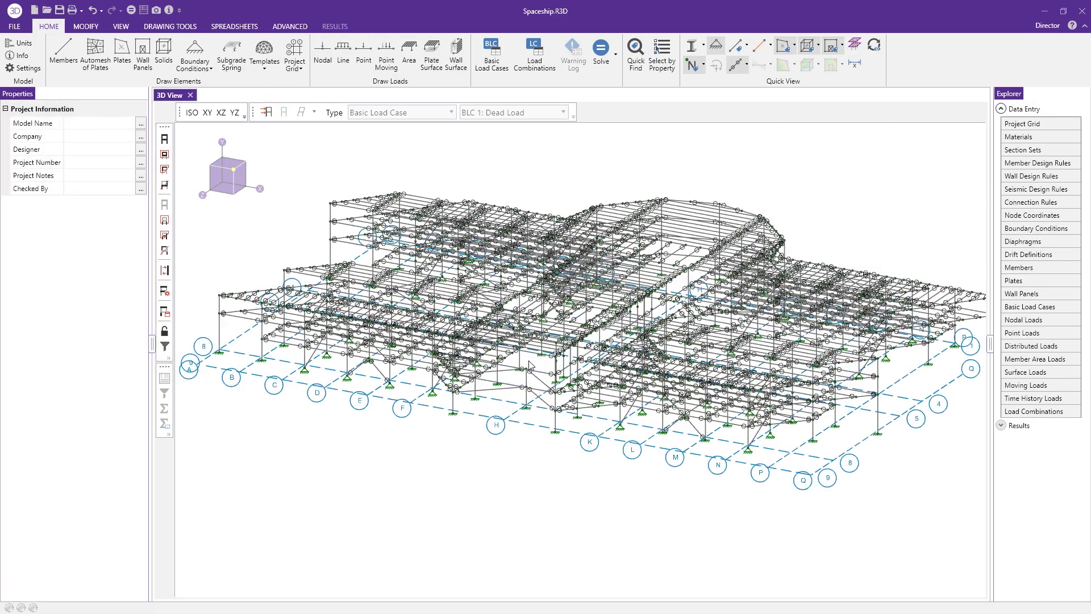
Select base node N64 and the next two column base nodes along the same line, and set their Y Rot boundary condition to Reaction
{"action": "middle_click_drag", "start_coordinate": [472, 349], "coordinate": [512, 370], "text": "ctrl"}
{"action": "scroll", "coordinate": [400, 356], "scroll_direction": "up", "scroll_amount": 3}
{"action": "scroll", "coordinate": [400, 356], "scroll_direction": "up", "scroll_amount": 2}
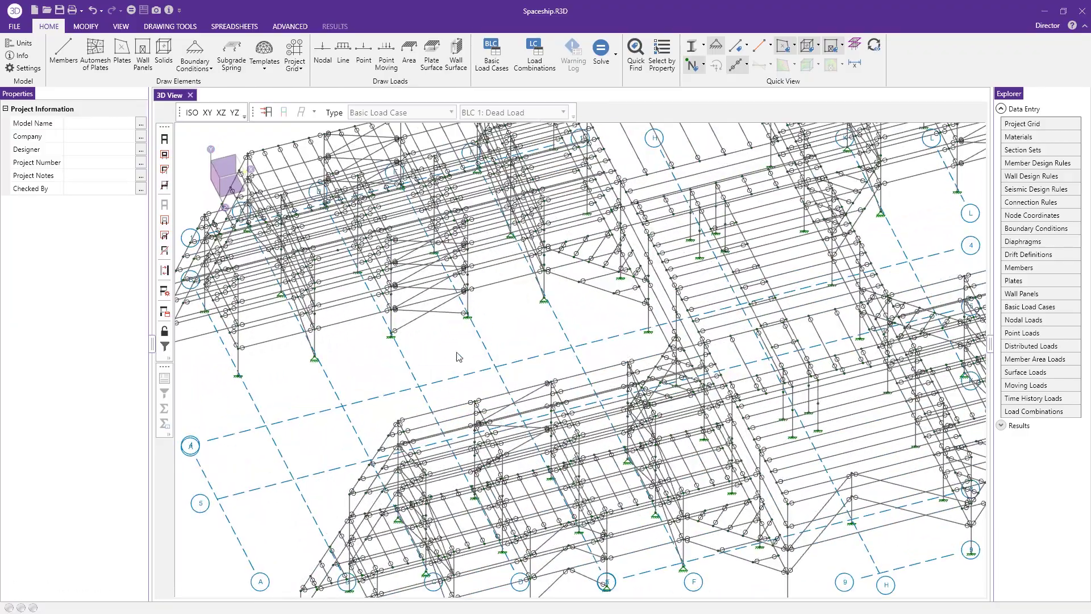
{"action": "scroll", "coordinate": [471, 349], "scroll_direction": "down", "scroll_amount": 5}
{"action": "middle_click_drag", "start_coordinate": [674, 349], "coordinate": [525, 327], "text": "ctrl"}
{"action": "scroll", "coordinate": [421, 344], "scroll_direction": "up", "scroll_amount": 4}
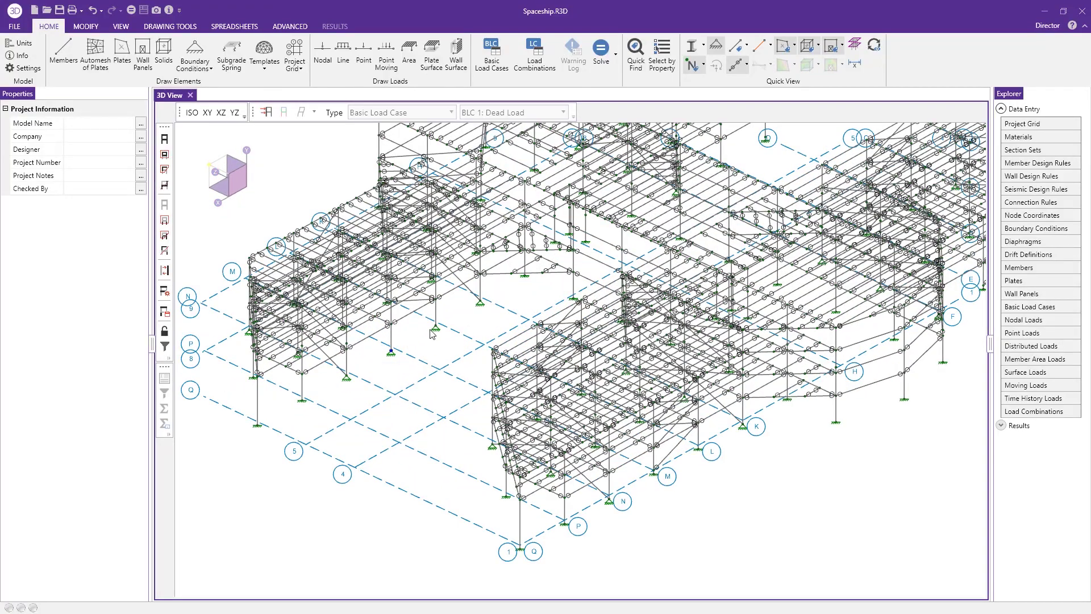
{"action": "left_click", "coordinate": [390, 351]}
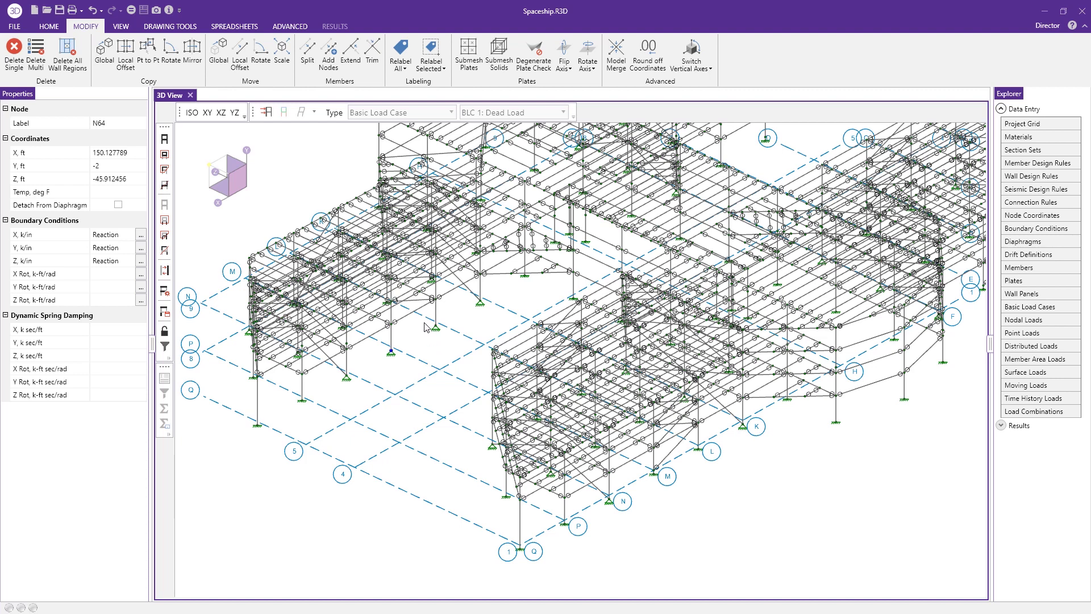
{"action": "left_click", "coordinate": [435, 328]}
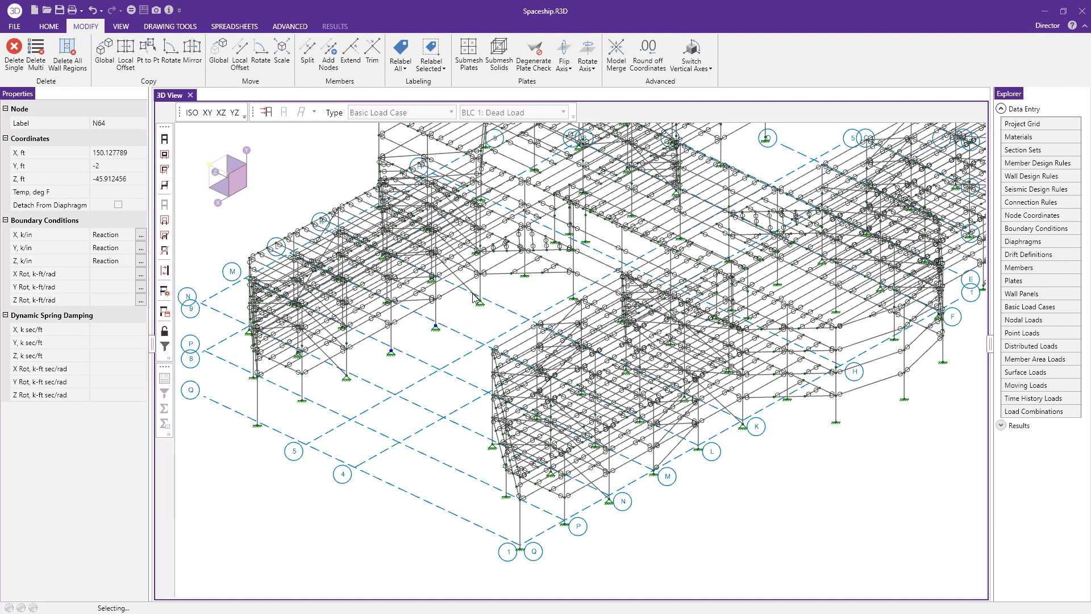
{"action": "left_click", "coordinate": [479, 301]}
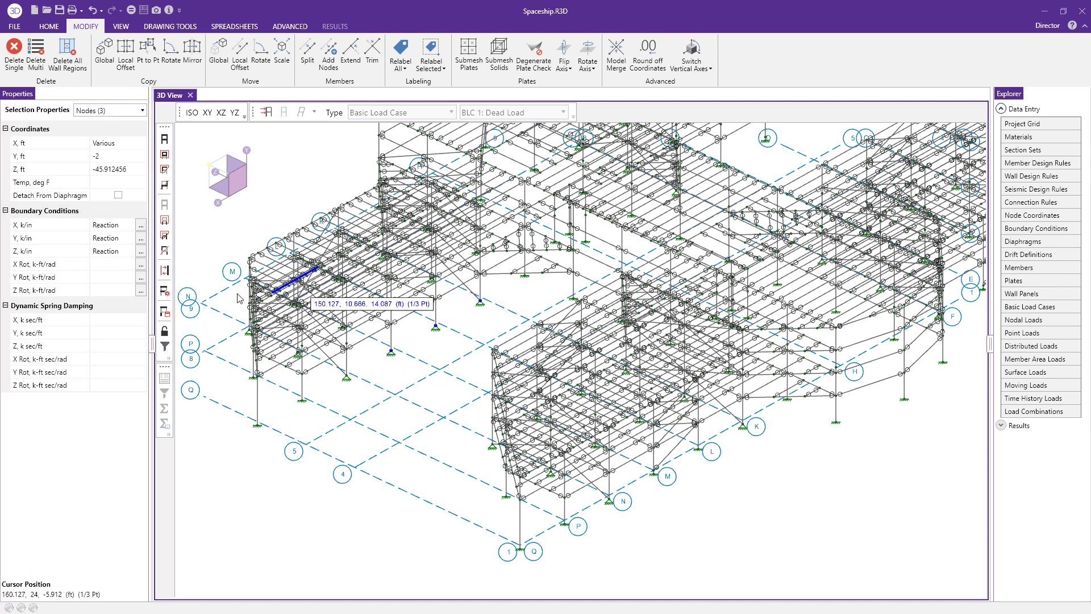
{"action": "left_click", "coordinate": [106, 277]}
{"action": "type", "text": "r"}
{"action": "key", "text": "Return"}
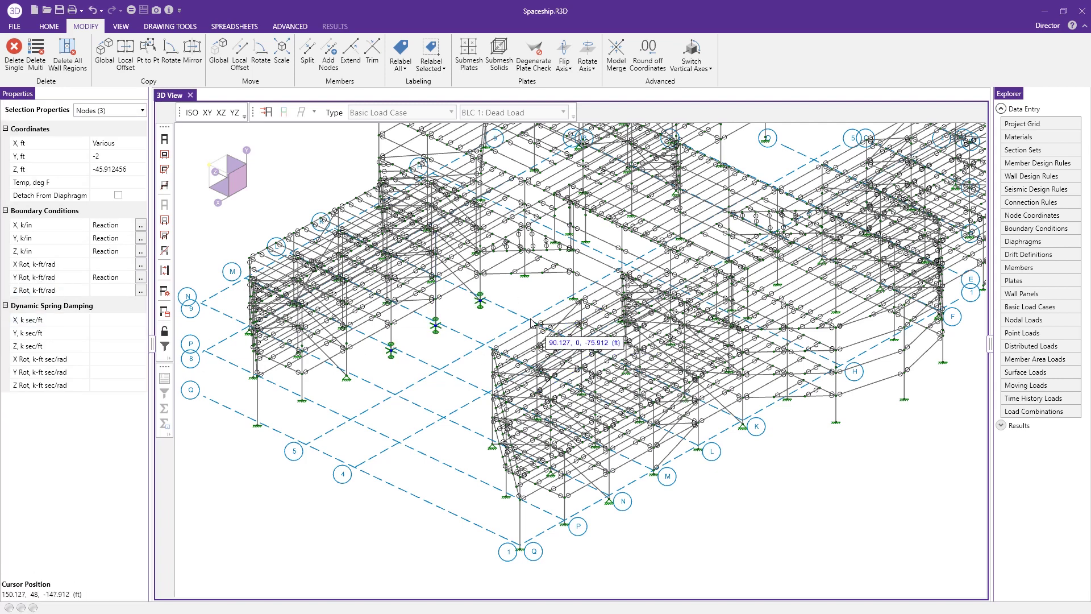
Solve load combination IBC 16-8 again, acknowledge the P-Delta warning and close the warning log
{"action": "scroll", "coordinate": [498, 432], "scroll_direction": "down", "scroll_amount": 2}
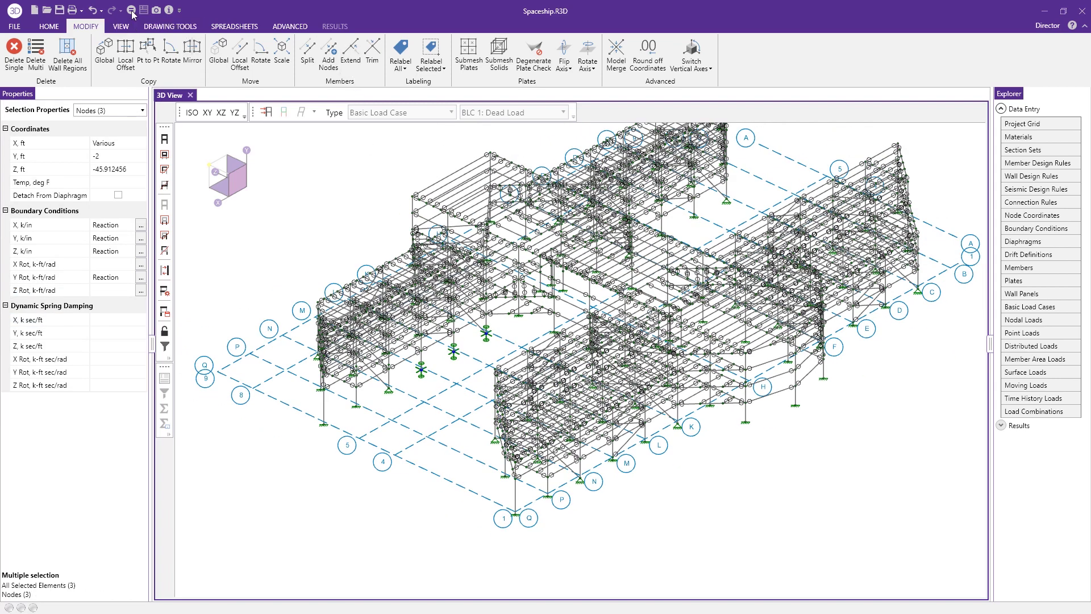
{"action": "key", "text": "ctrl+q"}
{"action": "left_click", "coordinate": [552, 378]}
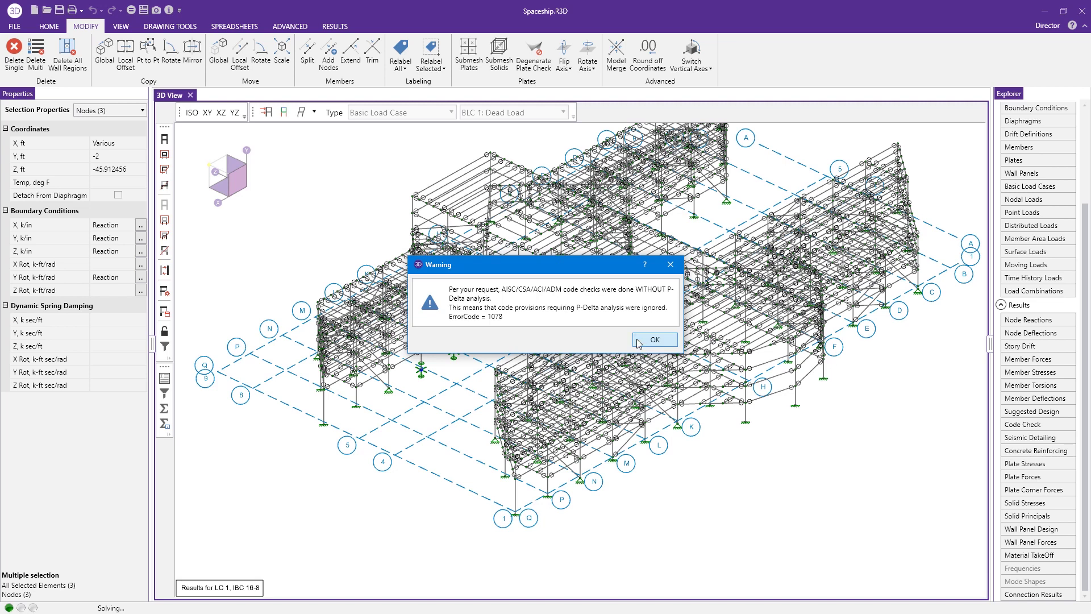
{"action": "left_click", "coordinate": [655, 339]}
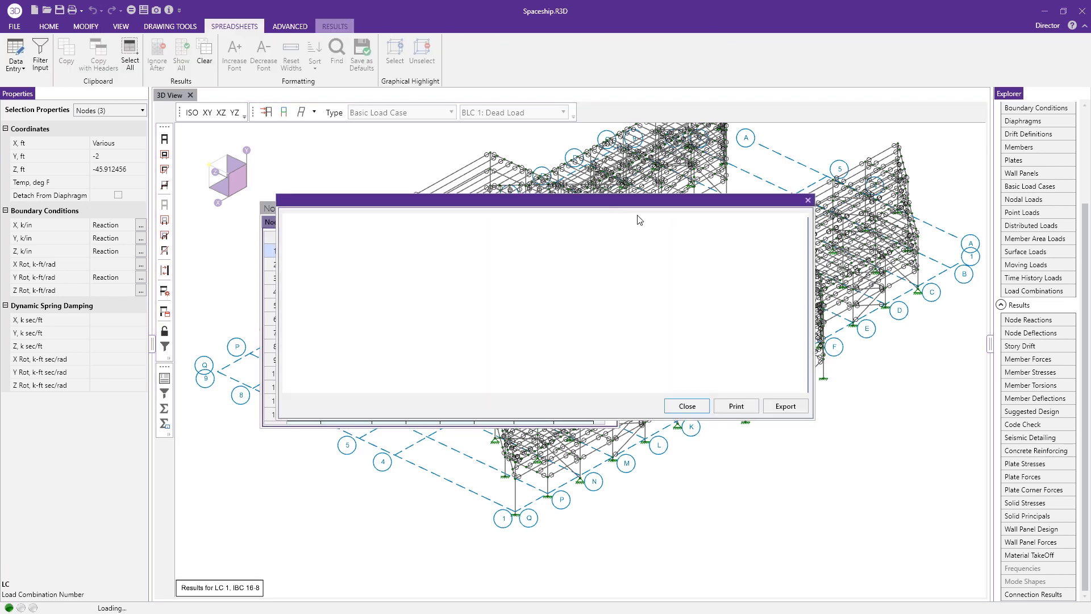
{"action": "left_click", "coordinate": [686, 407]}
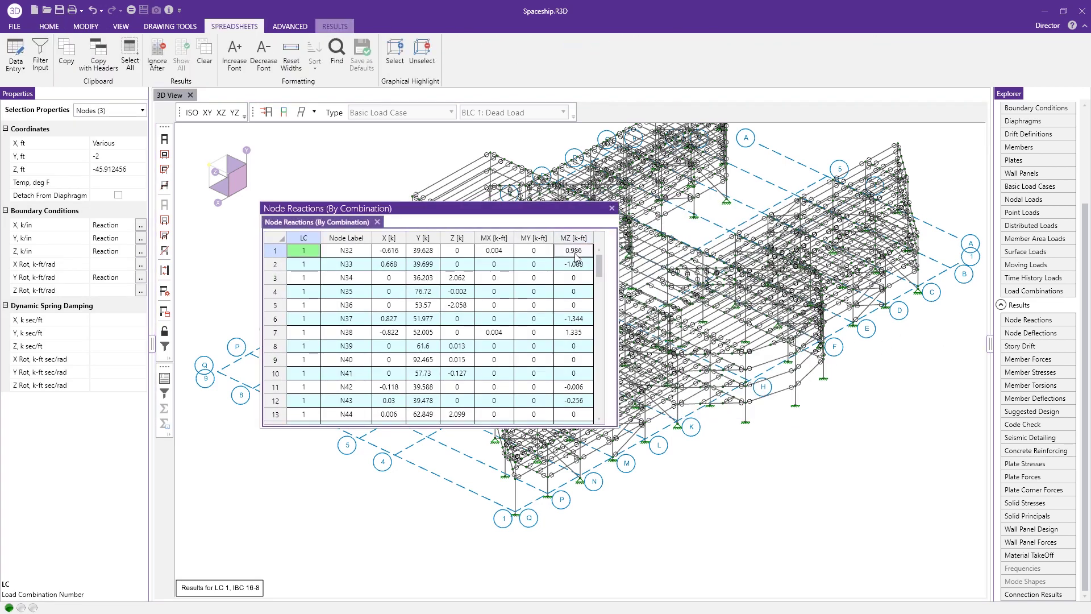
Review the Node Reactions results through the X, Y, Z and moment columns for all support nodes, and close the spreadsheet
{"action": "mouse_move", "coordinate": [599, 263]}
{"action": "left_mouse_down"}
{"action": "mouse_move", "coordinate": [604, 428]}
{"action": "mouse_move", "coordinate": [603, 263]}
{"action": "left_mouse_up"}
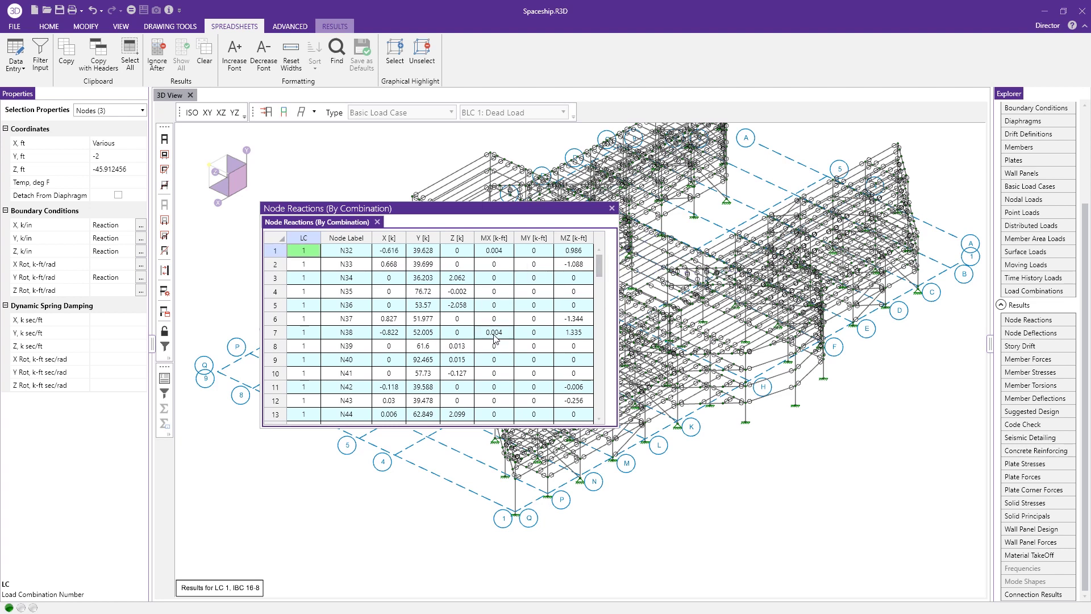
{"action": "scroll", "coordinate": [508, 318], "scroll_direction": "down", "scroll_amount": 13}
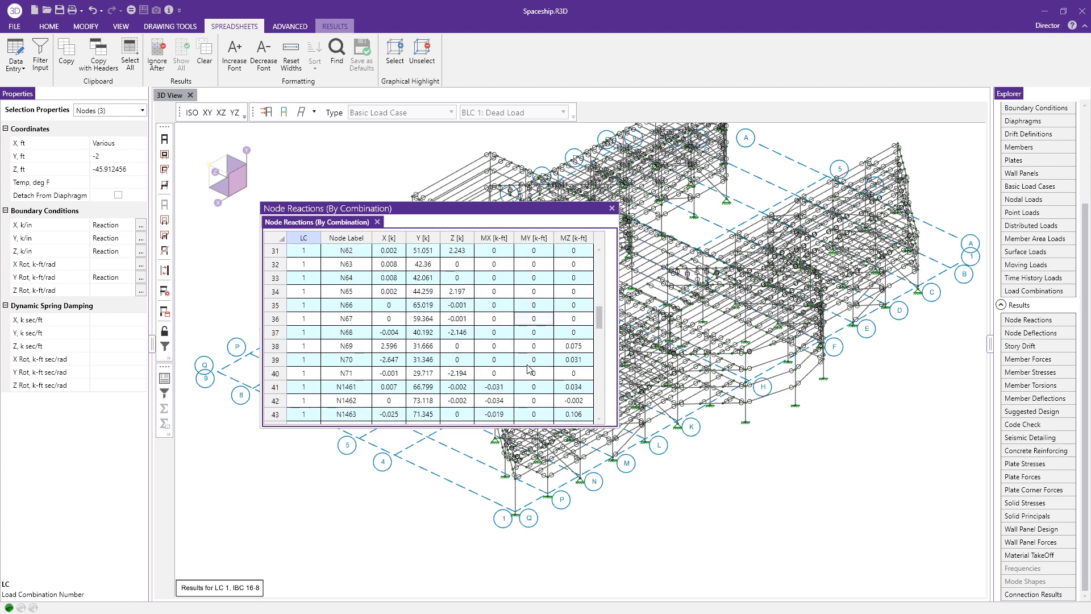
{"action": "scroll", "coordinate": [515, 301], "scroll_direction": "up", "scroll_amount": 3}
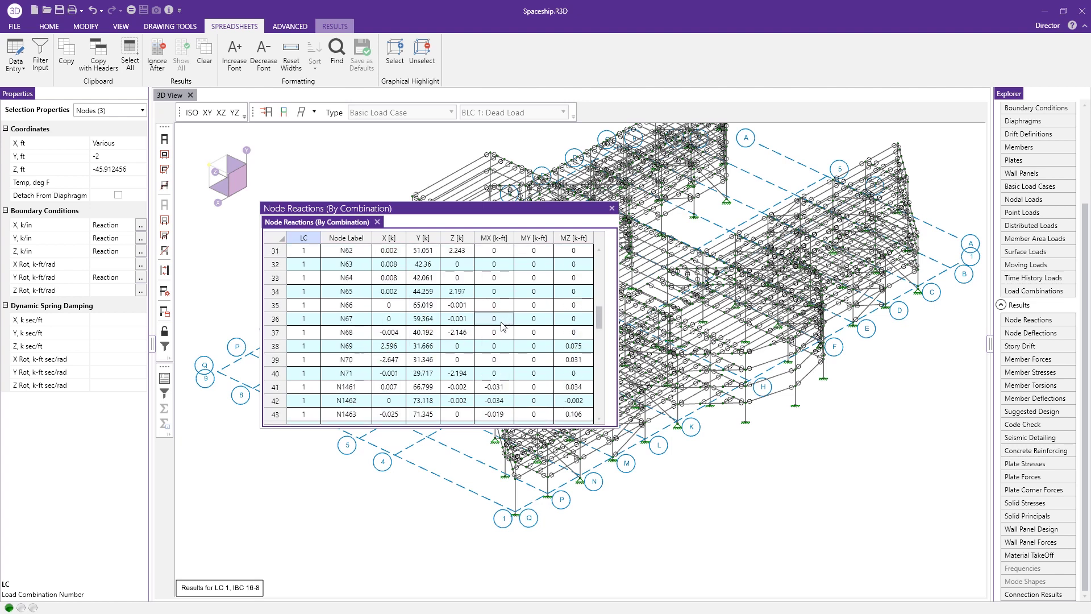
{"action": "left_click", "coordinate": [612, 210]}
{"action": "left_click", "coordinate": [421, 419]}
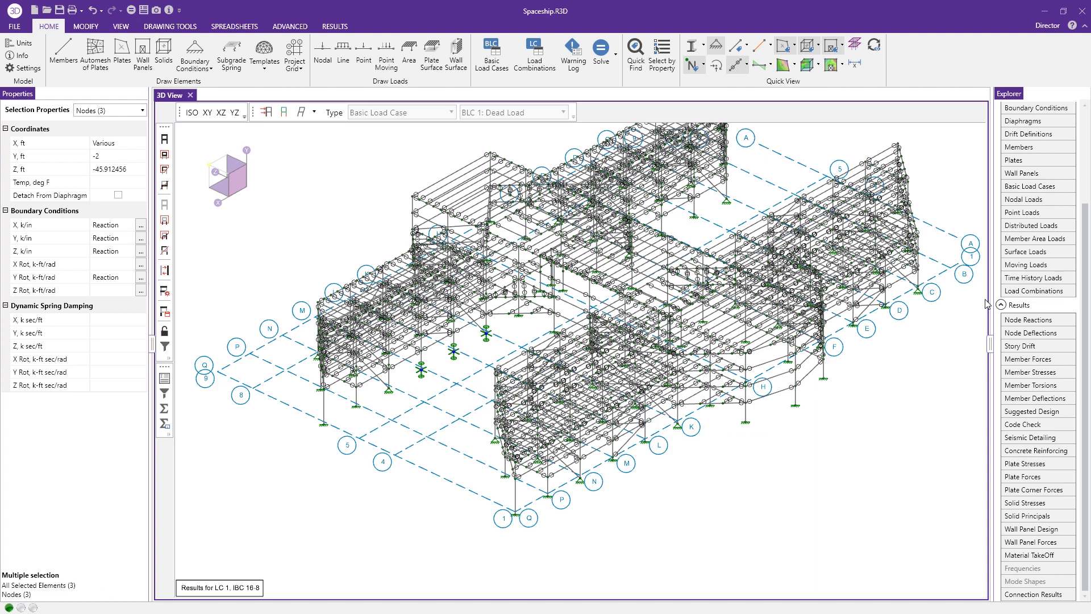
Review the Hot Rolled Steel code check results in an enlarged spreadsheet, close it, and colour the members by Unity Check
{"action": "left_click", "coordinate": [1052, 425]}
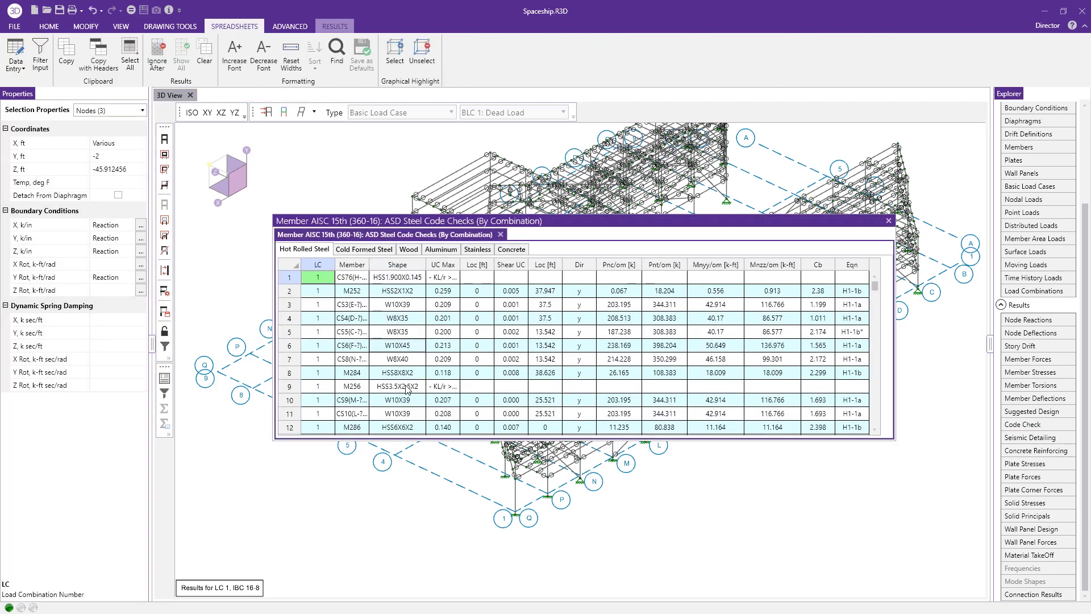
{"action": "left_click_drag", "start_coordinate": [415, 439], "coordinate": [418, 524]}
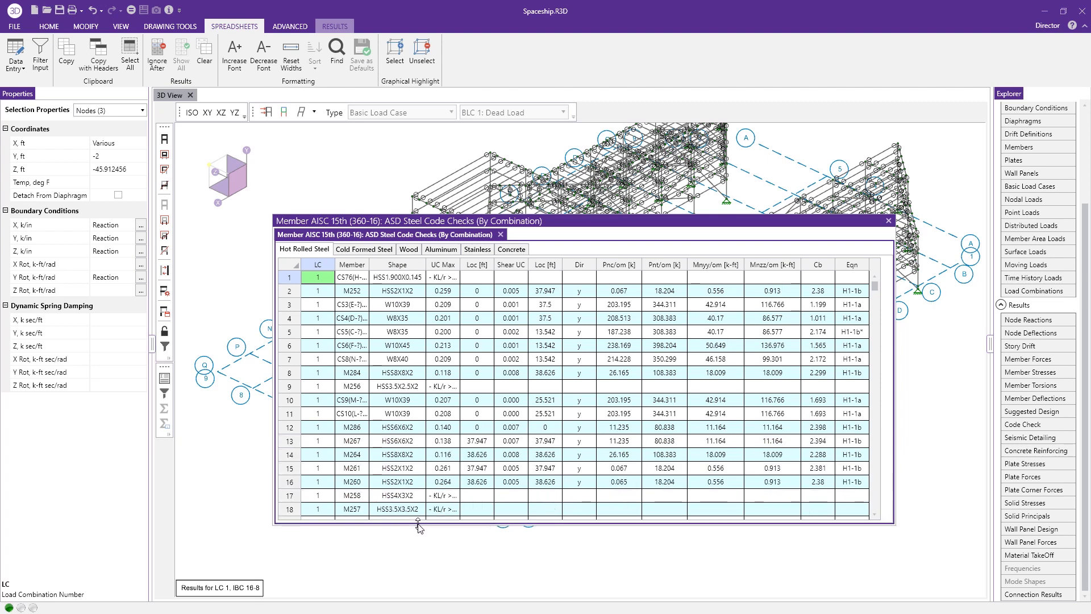
{"action": "left_click", "coordinate": [888, 222]}
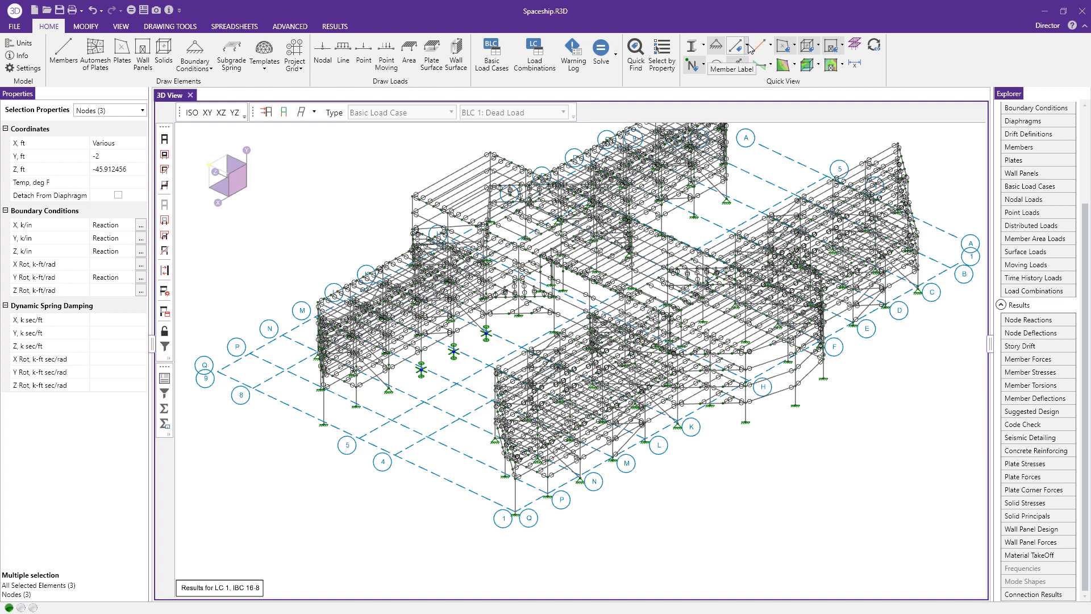
{"action": "left_click", "coordinate": [771, 46]}
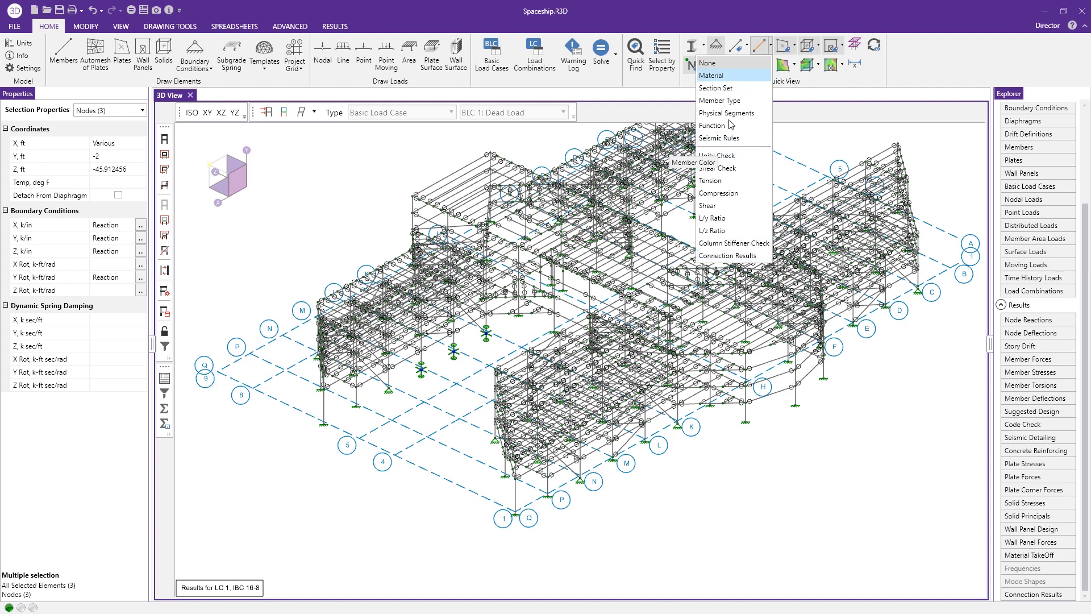
{"action": "left_click", "coordinate": [721, 156]}
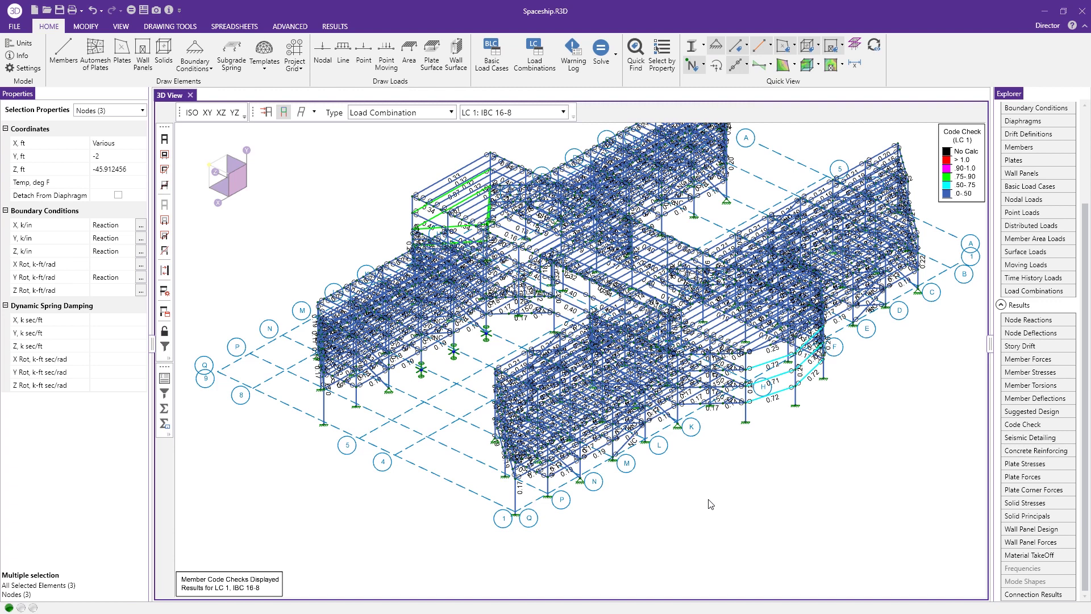
Display the model's deflected shape with the undeflected shadow, and set the deflection display back to None
{"action": "left_click", "coordinate": [301, 116]}
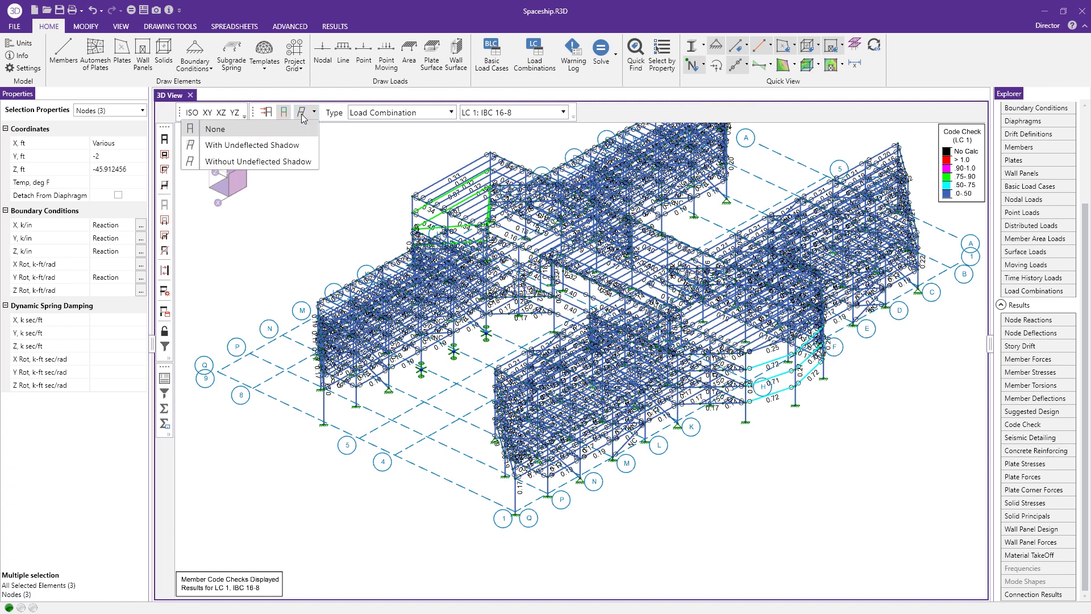
{"action": "left_click", "coordinate": [291, 145]}
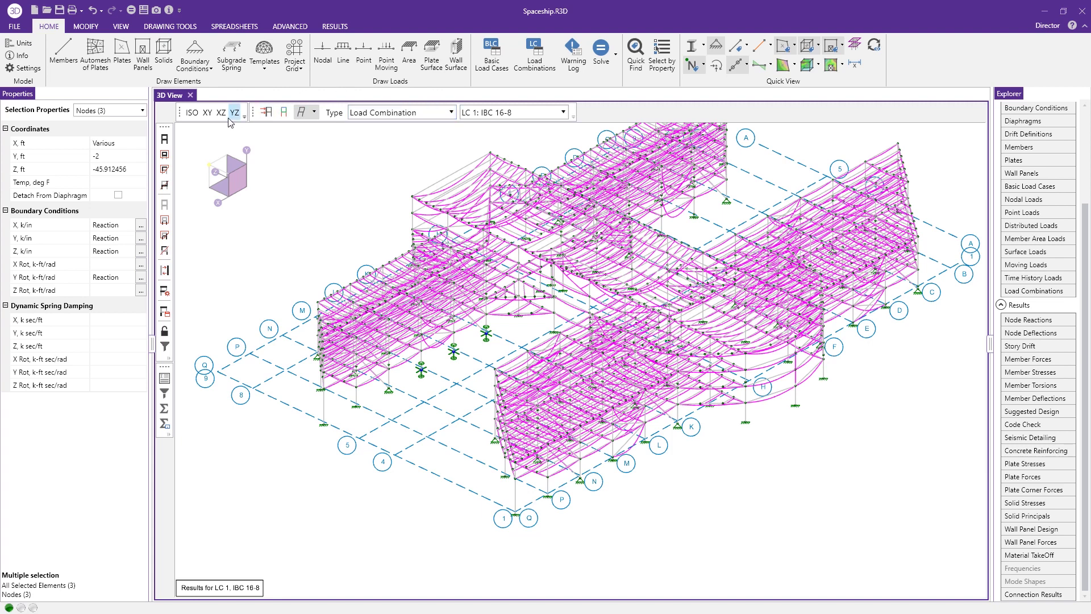
{"action": "left_click", "coordinate": [315, 112]}
{"action": "left_click", "coordinate": [270, 130]}
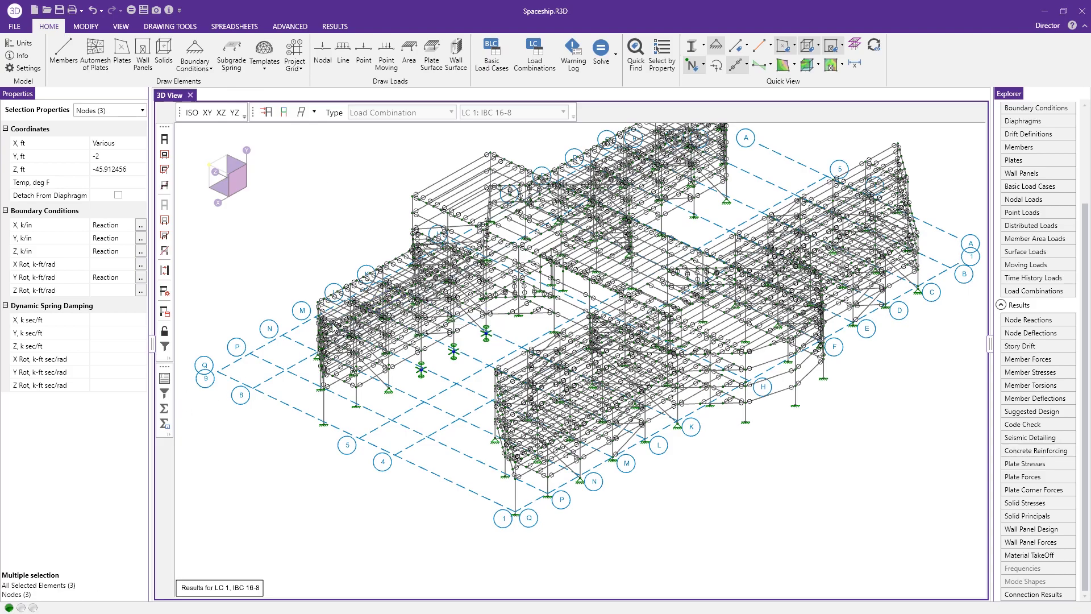
Open the Detail Report for beam F4_B1104 on the rotated model, and enlarge the report window
{"action": "scroll", "coordinate": [408, 266], "scroll_direction": "down", "scroll_amount": 1}
{"action": "middle_click_drag", "start_coordinate": [493, 350], "coordinate": [591, 350], "text": "ctrl"}
{"action": "left_click", "coordinate": [165, 378]}
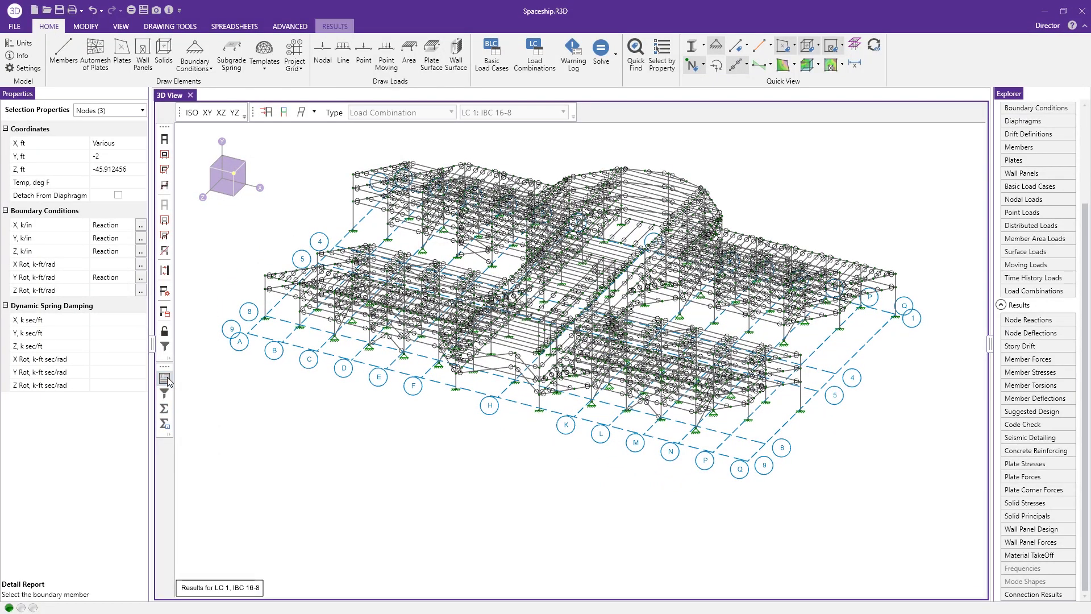
{"action": "left_click", "coordinate": [507, 374]}
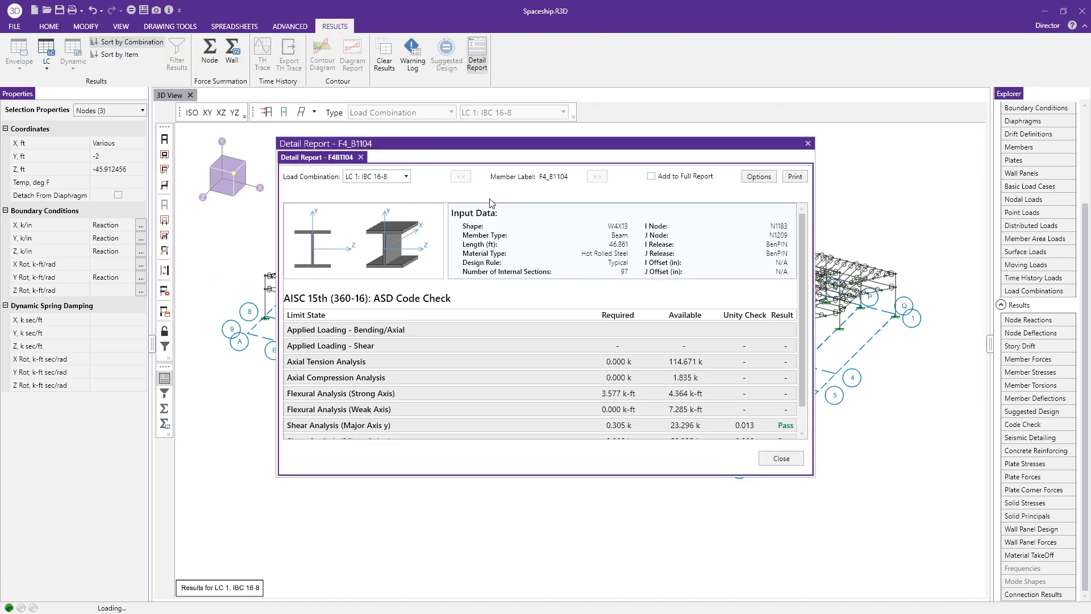
{"action": "left_click_drag", "start_coordinate": [440, 138], "coordinate": [442, 83]}
{"action": "left_click_drag", "start_coordinate": [642, 476], "coordinate": [643, 560]}
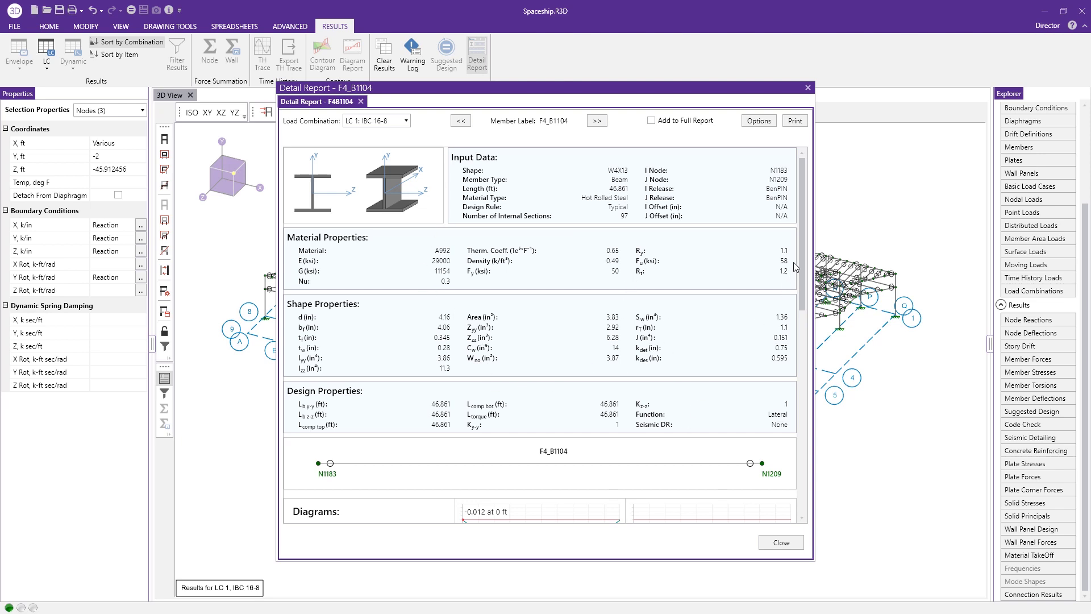
Open the Y Deflection diagram from the beam's report and check the deflection at several locations, including 14.156 ft
{"action": "scroll", "coordinate": [806, 267], "scroll_direction": "down", "scroll_amount": 1}
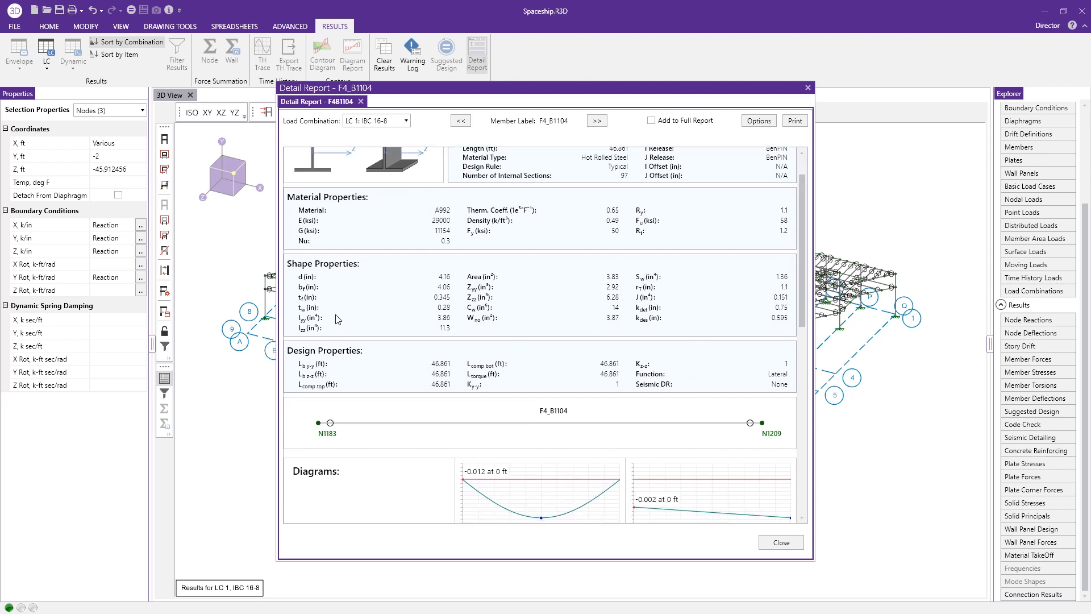
{"action": "left_click_drag", "start_coordinate": [796, 219], "coordinate": [796, 325]}
{"action": "left_click", "coordinate": [543, 254]}
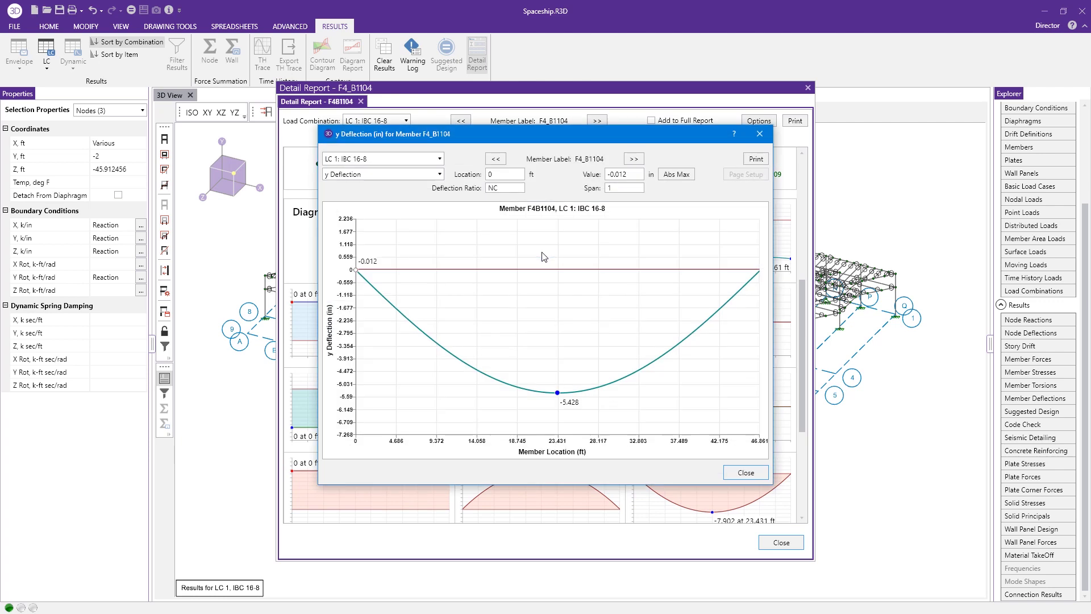
{"action": "left_click", "coordinate": [606, 393]}
{"action": "left_click", "coordinate": [677, 349]}
{"action": "left_click", "coordinate": [478, 367]}
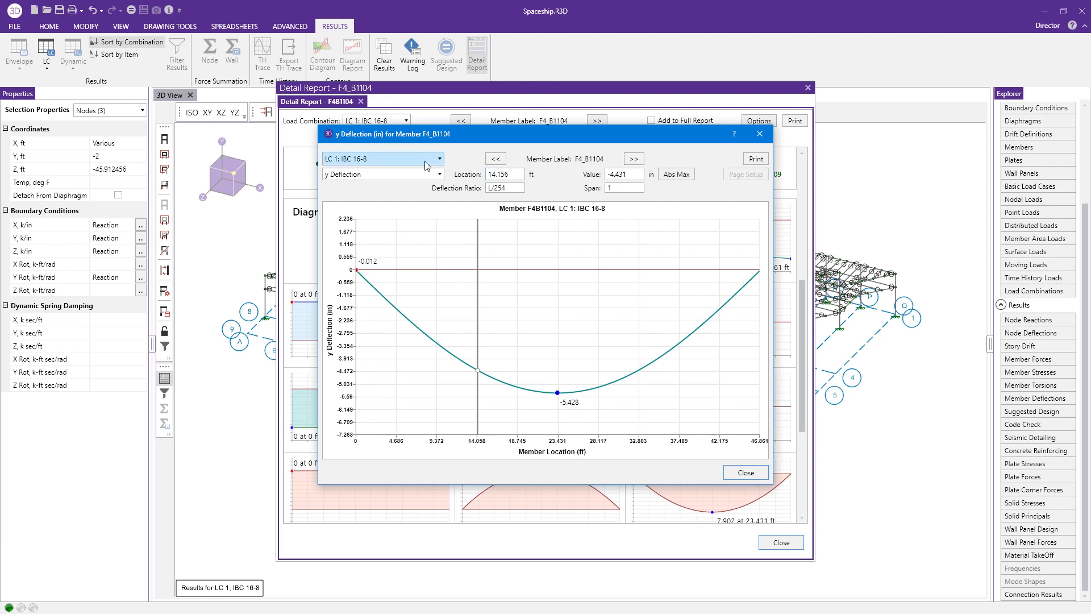
Switch the enlarged member diagram to Axial Force and close it
{"action": "left_click", "coordinate": [410, 175]}
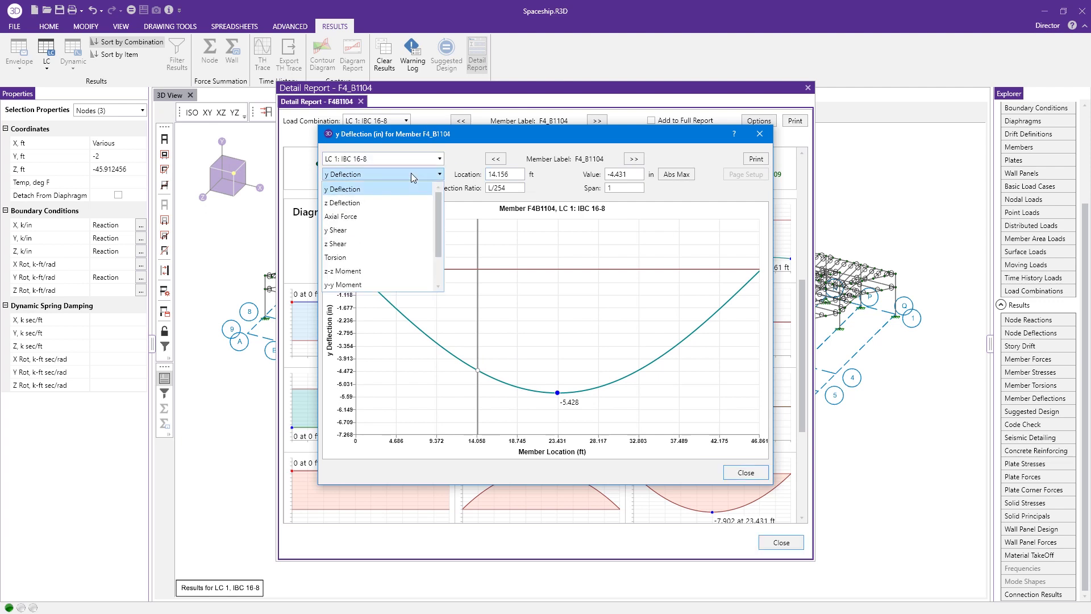
{"action": "left_click", "coordinate": [396, 216]}
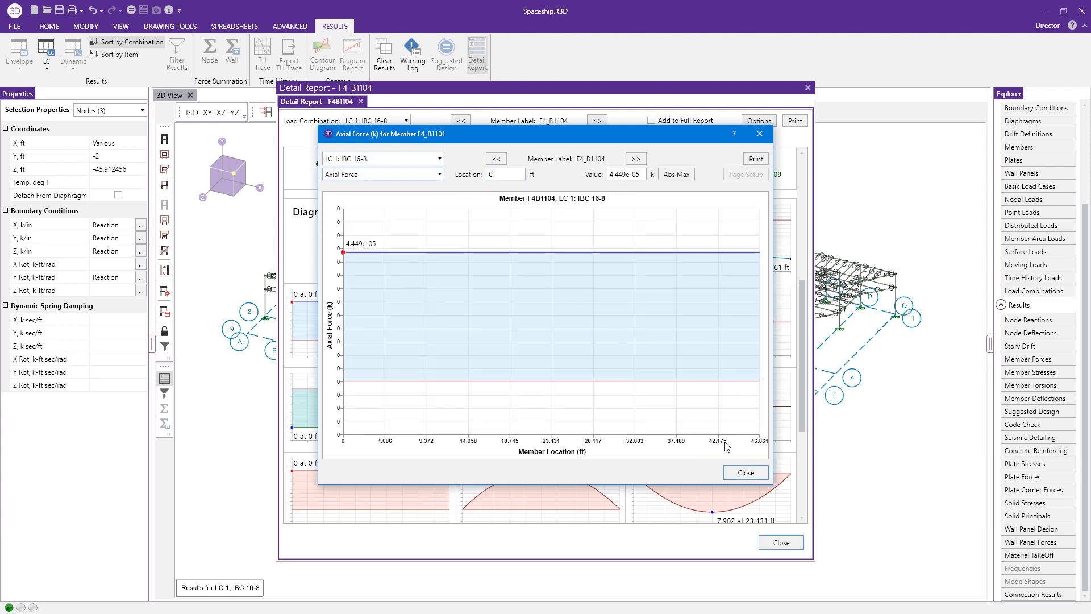
{"action": "left_click", "coordinate": [746, 473]}
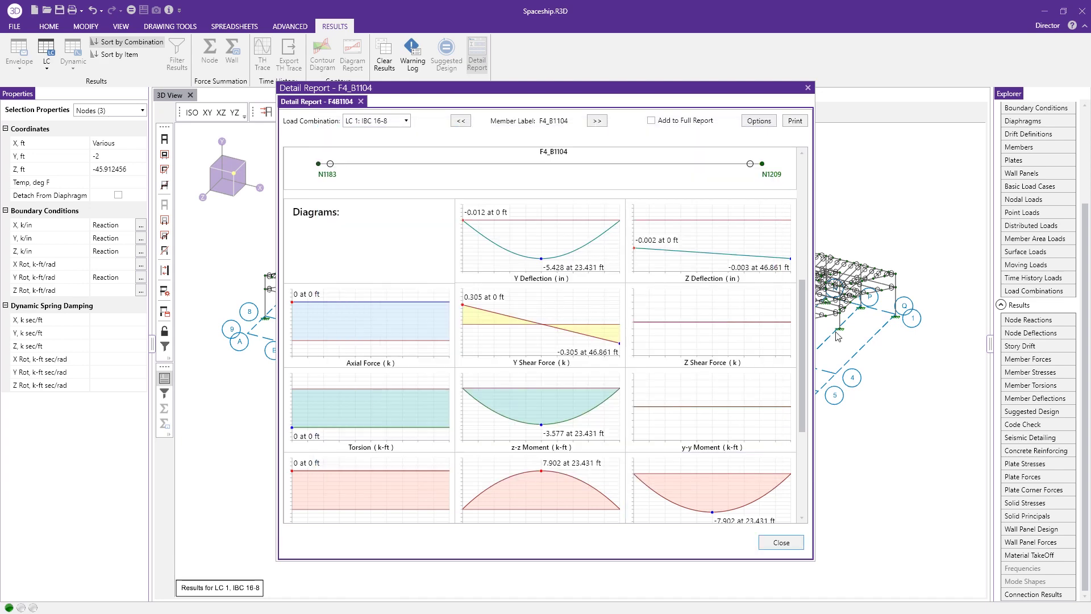
Expand Flexural Analysis (Strong Axis) in the ASD code check, examine its buckling, slenderness, yielding and allowable strength calculations, and collapse it
{"action": "left_click_drag", "start_coordinate": [803, 339], "coordinate": [796, 424]}
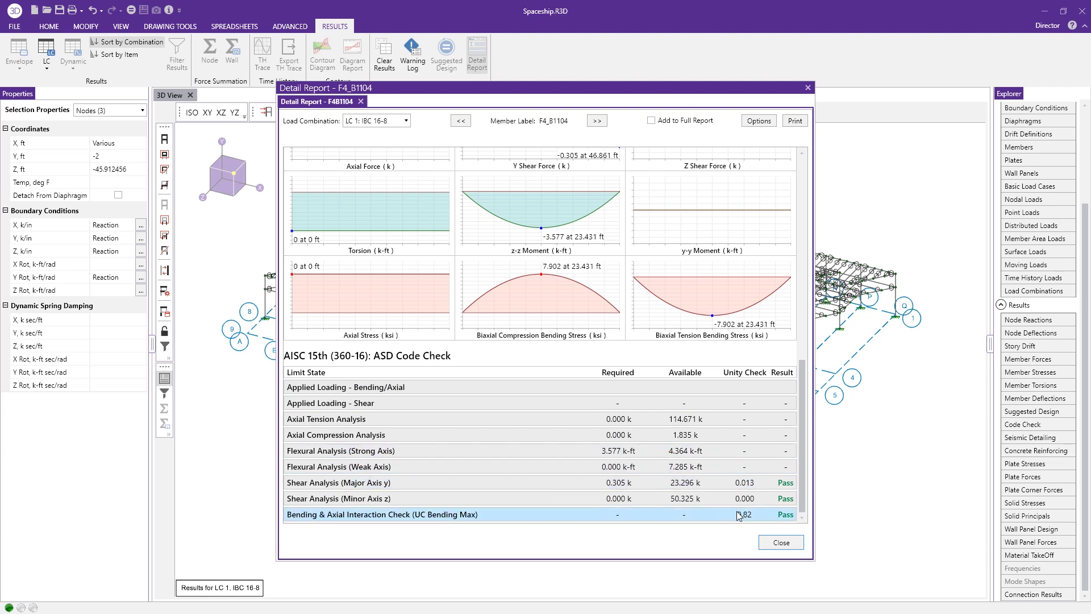
{"action": "left_click", "coordinate": [596, 453]}
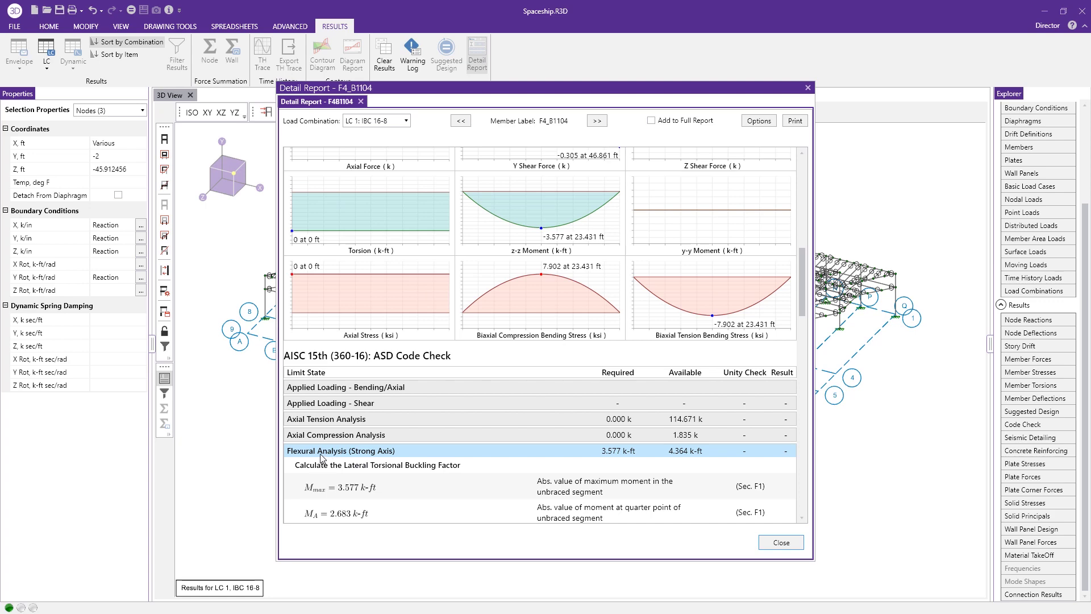
{"action": "scroll", "coordinate": [337, 459], "scroll_direction": "down", "scroll_amount": 3}
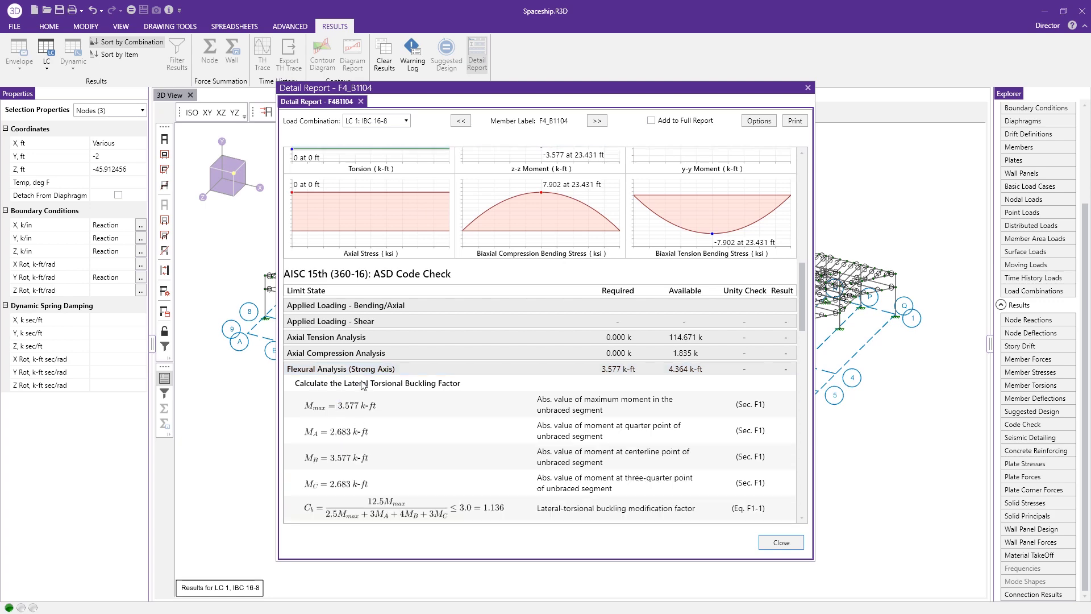
{"action": "scroll", "coordinate": [364, 381], "scroll_direction": "down", "scroll_amount": 2}
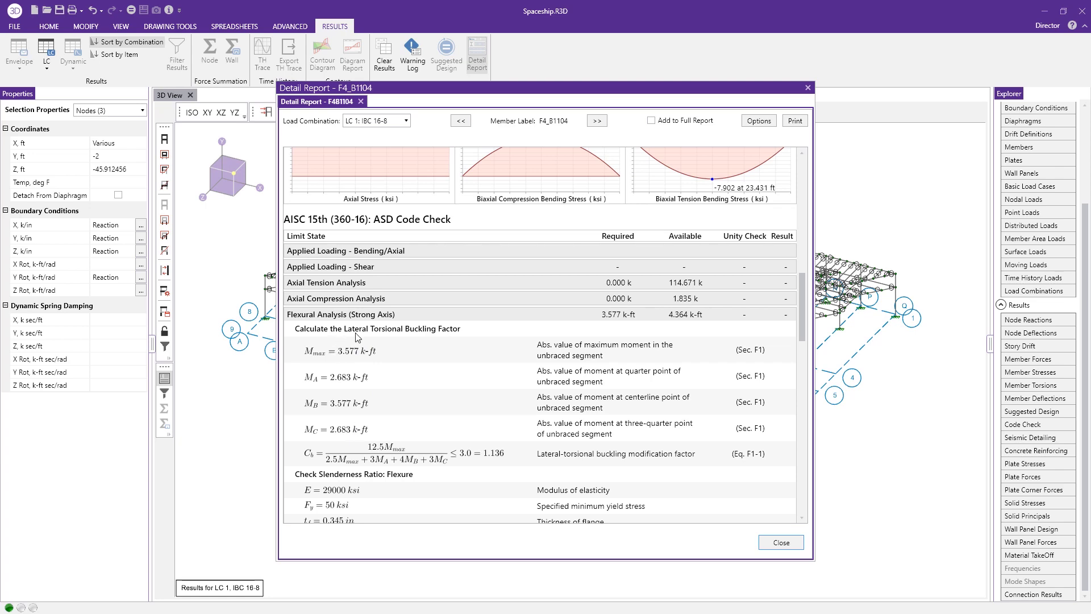
{"action": "scroll", "coordinate": [375, 355], "scroll_direction": "down", "scroll_amount": 3}
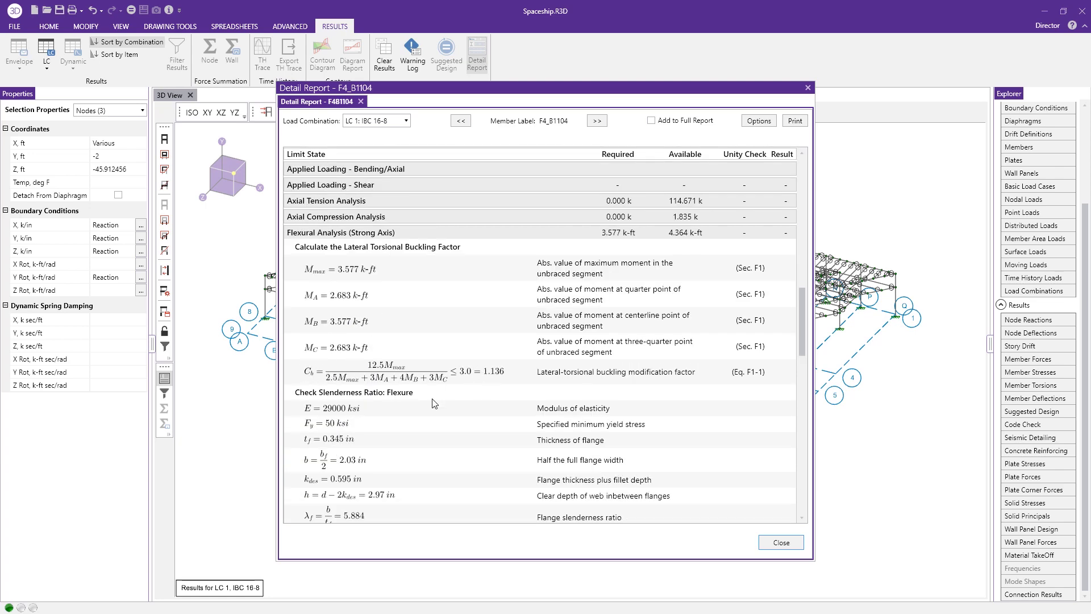
{"action": "scroll", "coordinate": [418, 389], "scroll_direction": "down", "scroll_amount": 3}
{"action": "scroll", "coordinate": [419, 430], "scroll_direction": "down", "scroll_amount": 3}
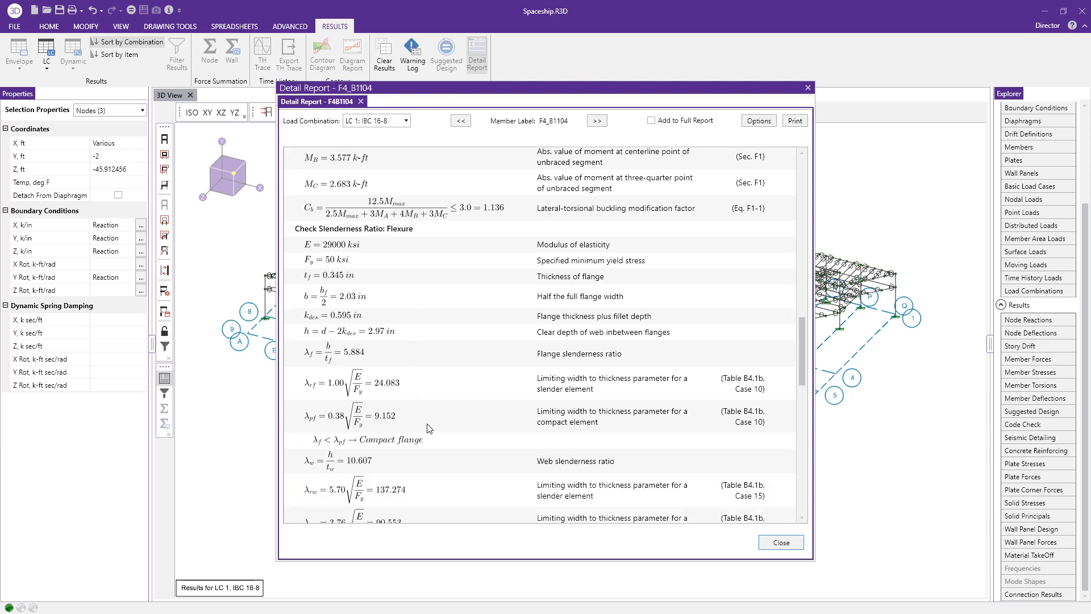
{"action": "scroll", "coordinate": [429, 421], "scroll_direction": "down", "scroll_amount": 3}
{"action": "scroll", "coordinate": [428, 370], "scroll_direction": "down", "scroll_amount": 4}
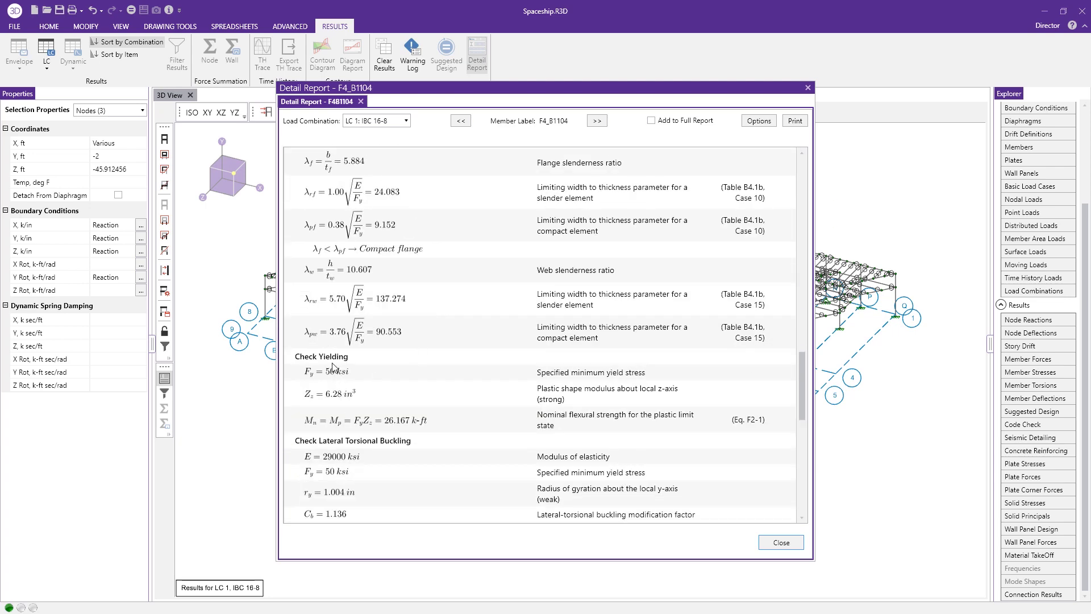
{"action": "scroll", "coordinate": [349, 440], "scroll_direction": "down", "scroll_amount": 11}
{"action": "scroll", "coordinate": [375, 418], "scroll_direction": "down", "scroll_amount": 8}
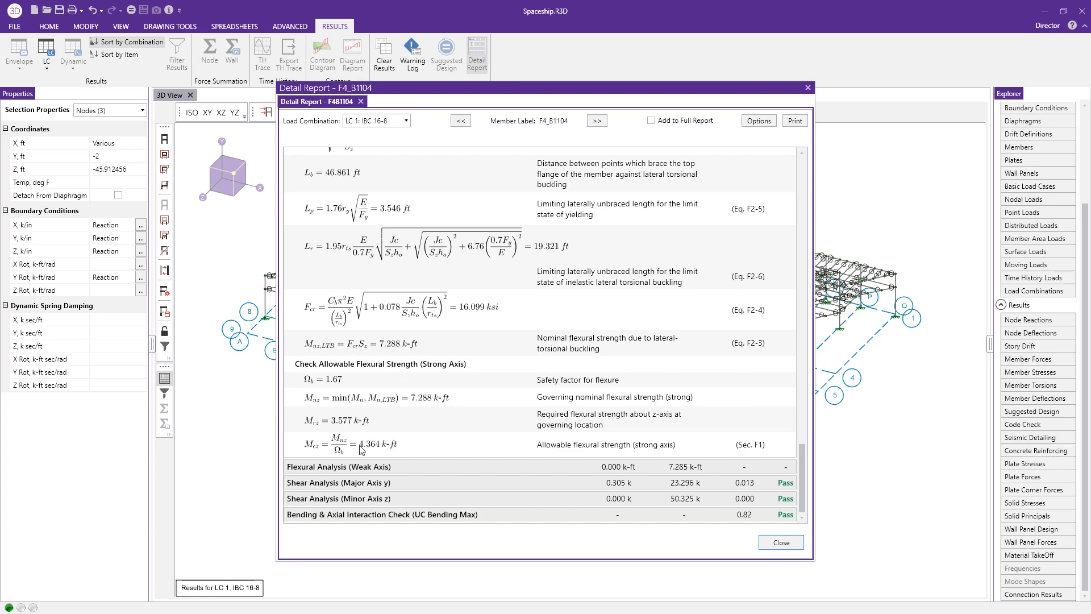
{"action": "scroll", "coordinate": [604, 420], "scroll_direction": "up", "scroll_amount": 4}
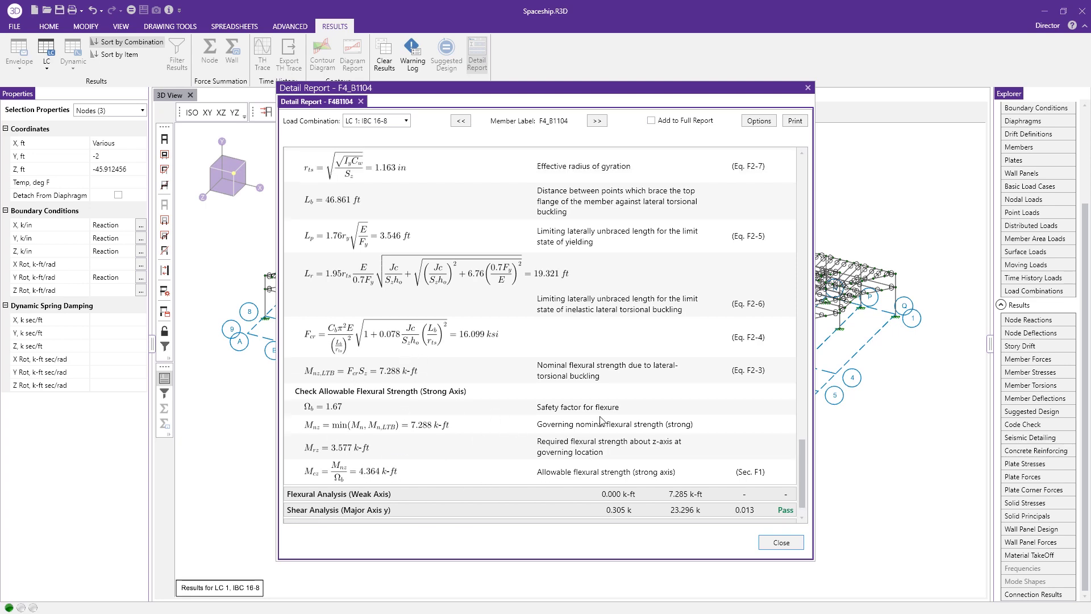
{"action": "scroll", "coordinate": [604, 414], "scroll_direction": "up", "scroll_amount": 14}
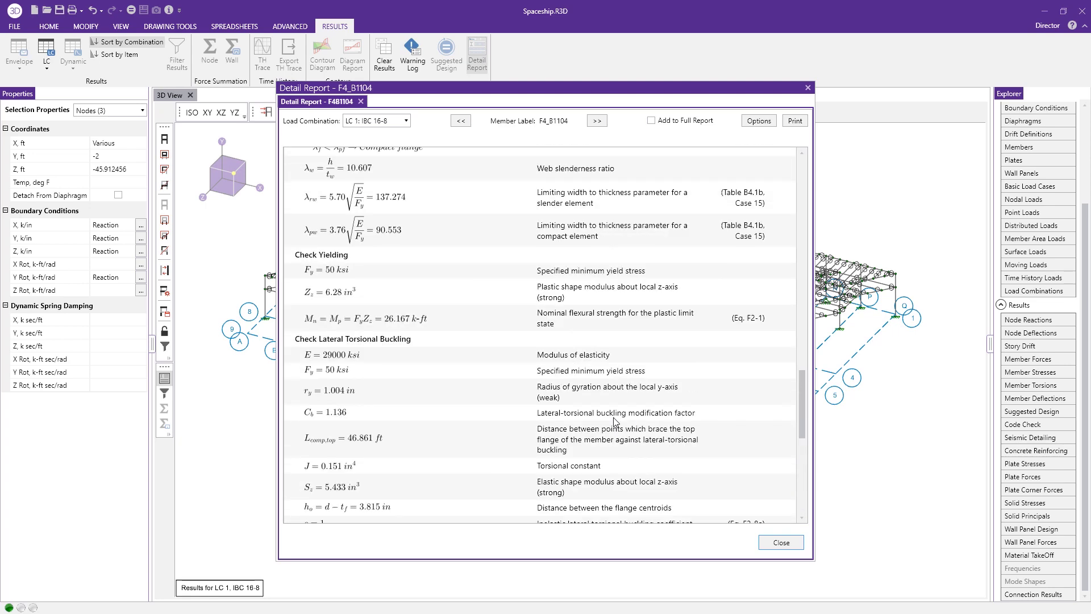
{"action": "scroll", "coordinate": [617, 420], "scroll_direction": "up", "scroll_amount": 16}
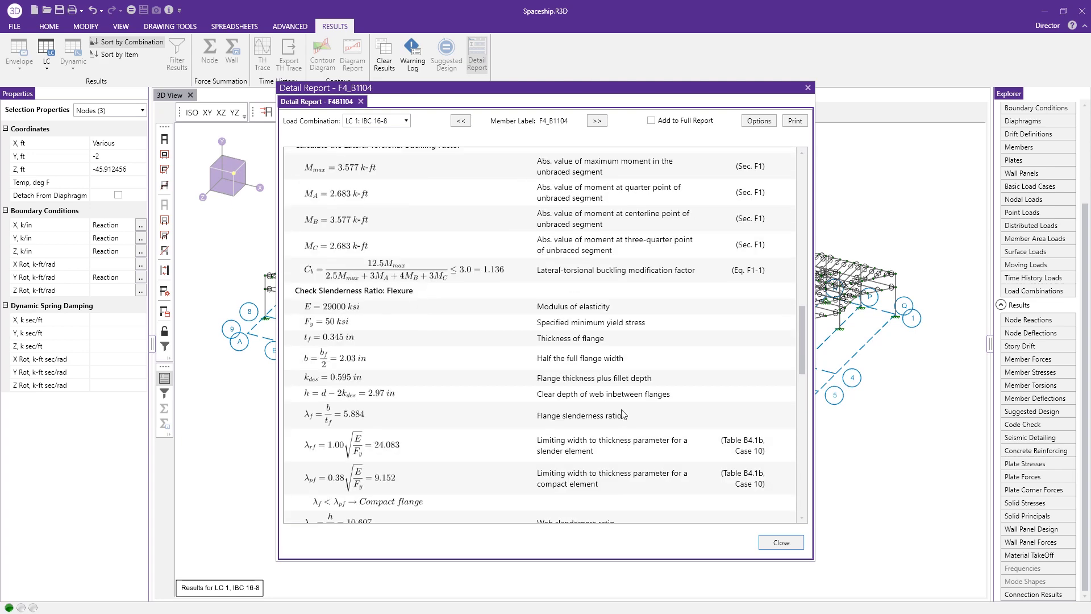
{"action": "left_click", "coordinate": [492, 295]}
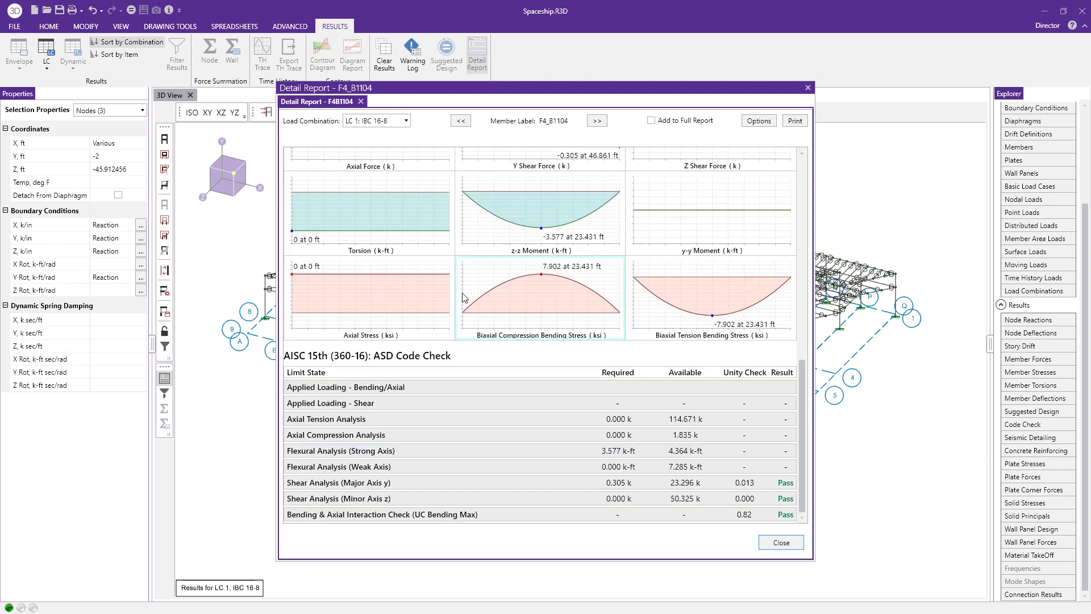
Expand Shear Analysis (Minor Axis z) in the code check and examine its flange shear strength and unity calculations
{"action": "left_click", "coordinate": [360, 503]}
{"action": "scroll", "coordinate": [424, 471], "scroll_direction": "down", "scroll_amount": 3}
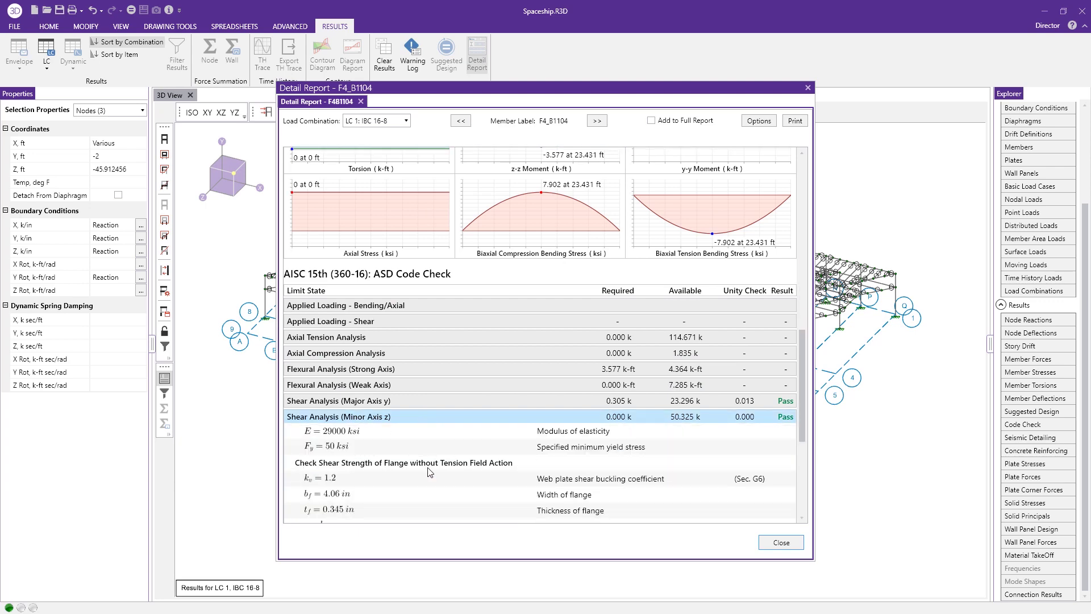
{"action": "scroll", "coordinate": [794, 411], "scroll_direction": "down", "scroll_amount": 1}
{"action": "scroll", "coordinate": [793, 420], "scroll_direction": "down", "scroll_amount": 5}
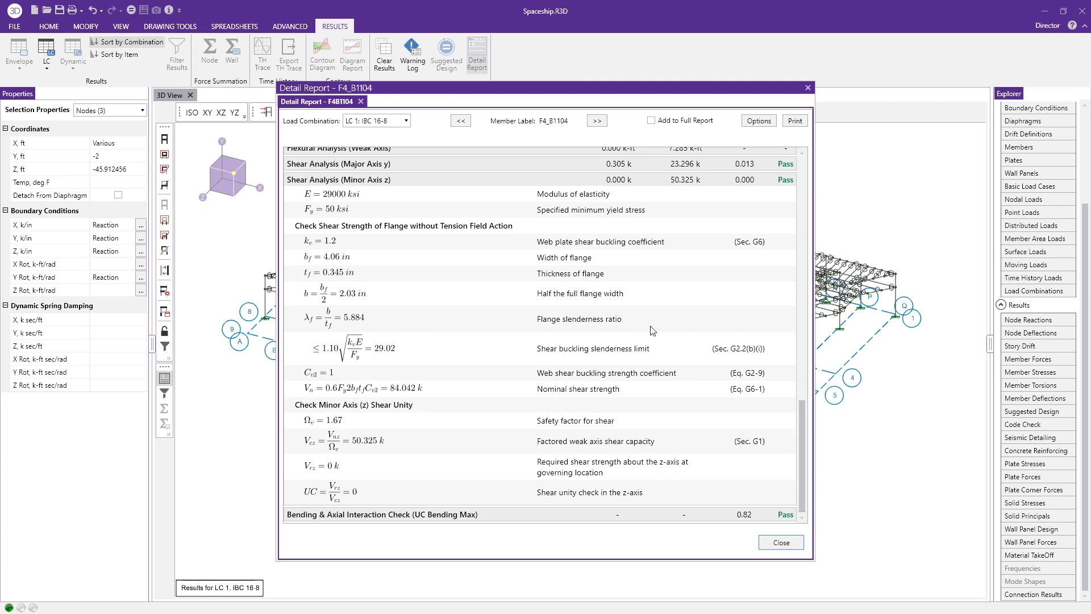
Examine the Shear Analysis (Major Axis y) and Bending & Axial Interaction Check calculations in the beam's code check
{"action": "left_click", "coordinate": [431, 164]}
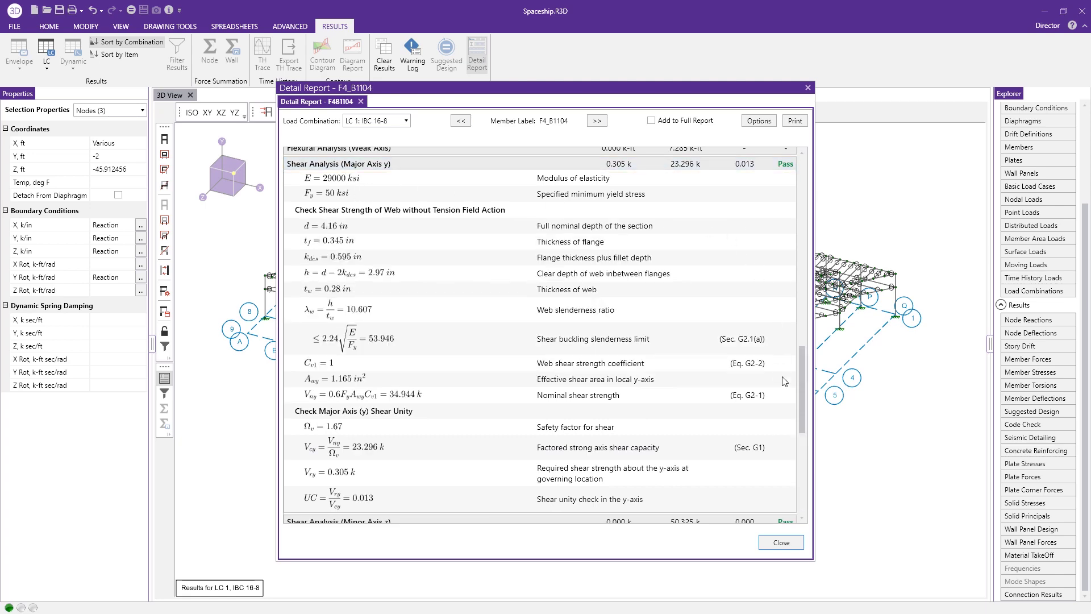
{"action": "left_click_drag", "start_coordinate": [801, 363], "coordinate": [801, 459]}
{"action": "left_click", "coordinate": [406, 514]}
{"action": "left_click_drag", "start_coordinate": [803, 432], "coordinate": [803, 493]}
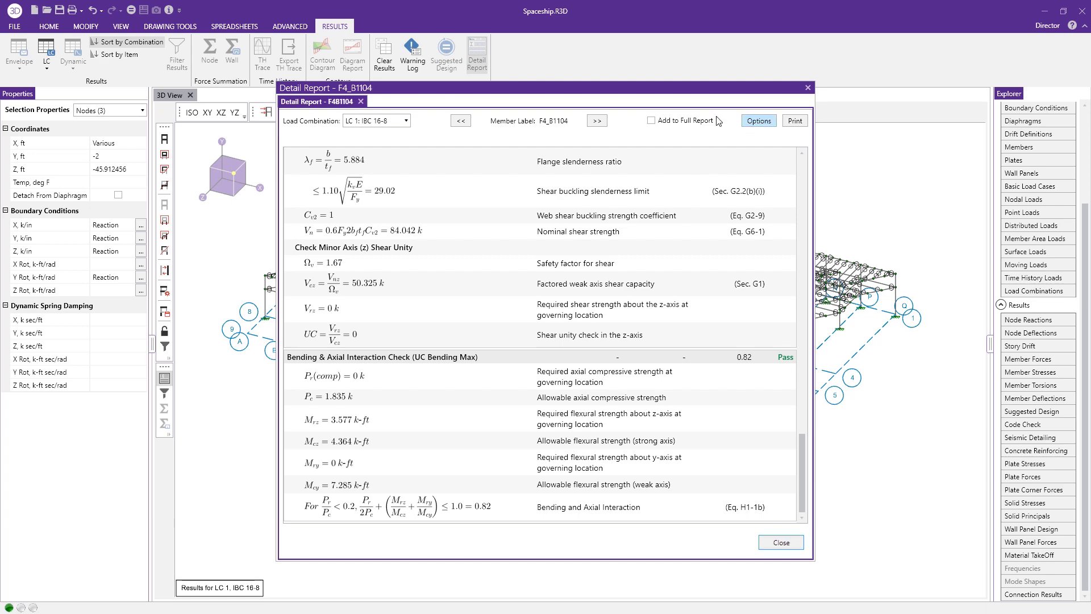
View the Detail Report Options without applying changes and close the beam's detail report
{"action": "left_click", "coordinate": [758, 121]}
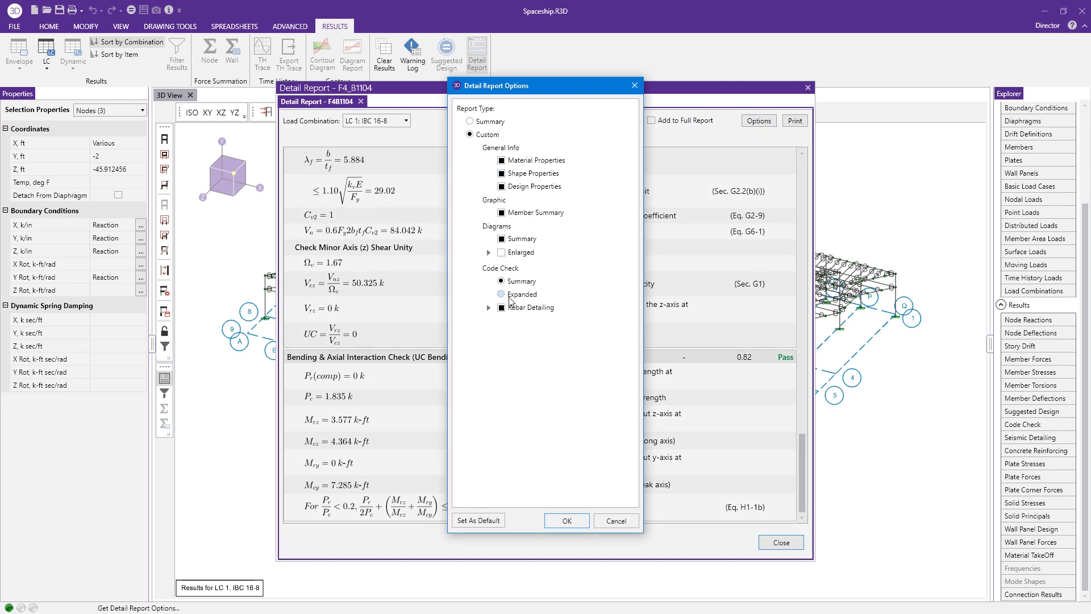
{"action": "left_click", "coordinate": [617, 521]}
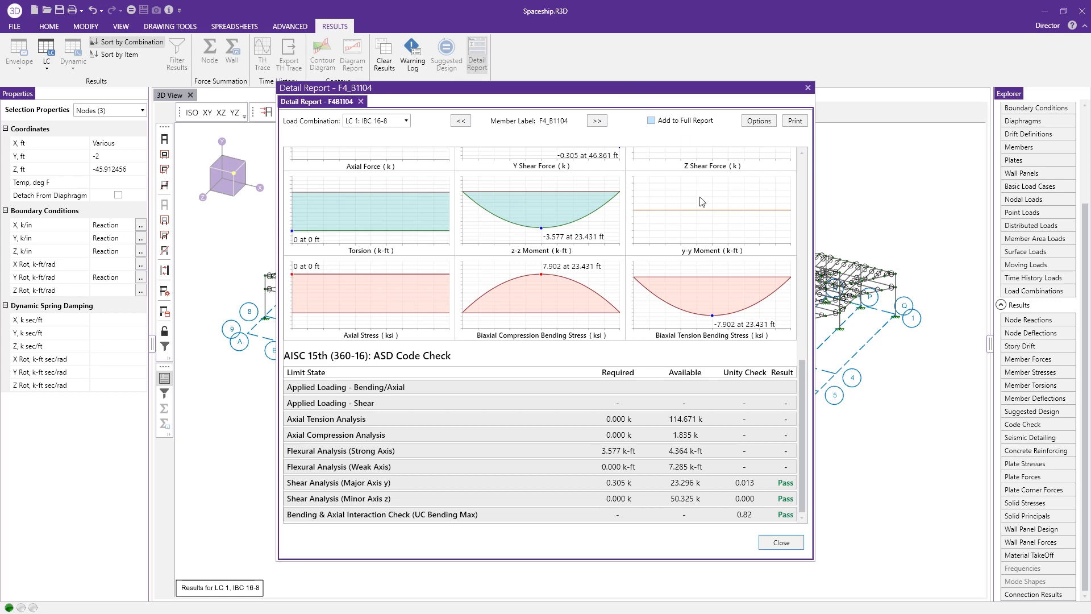
{"action": "left_click", "coordinate": [783, 543]}
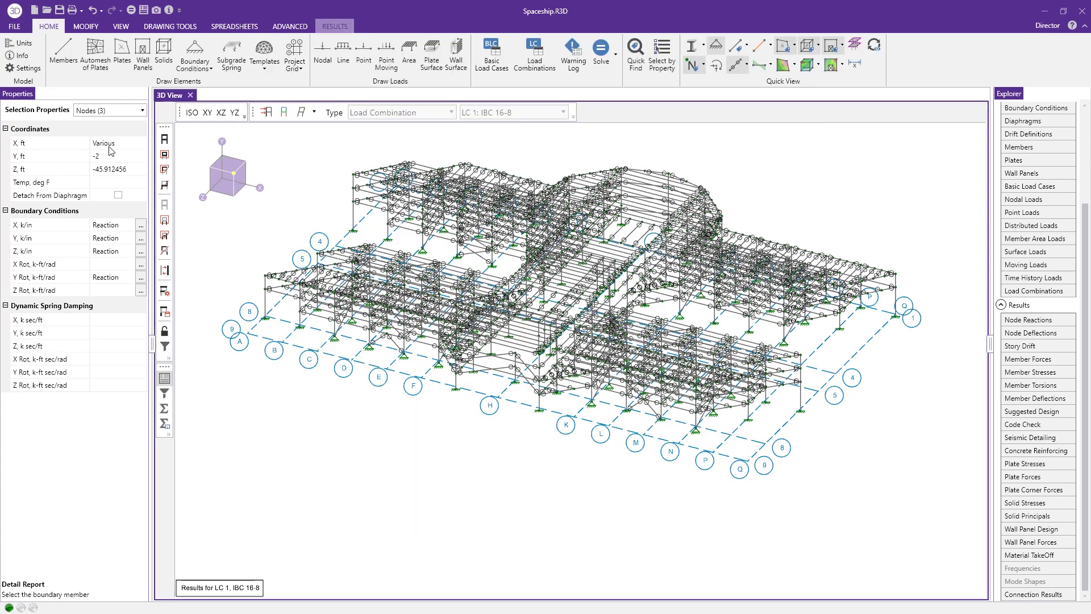
Open the report printing setup, expand the Input and Results spreadsheet groups, and include all Input sections
{"action": "middle_click_drag", "start_coordinate": [454, 341], "coordinate": [528, 310], "text": "shift"}
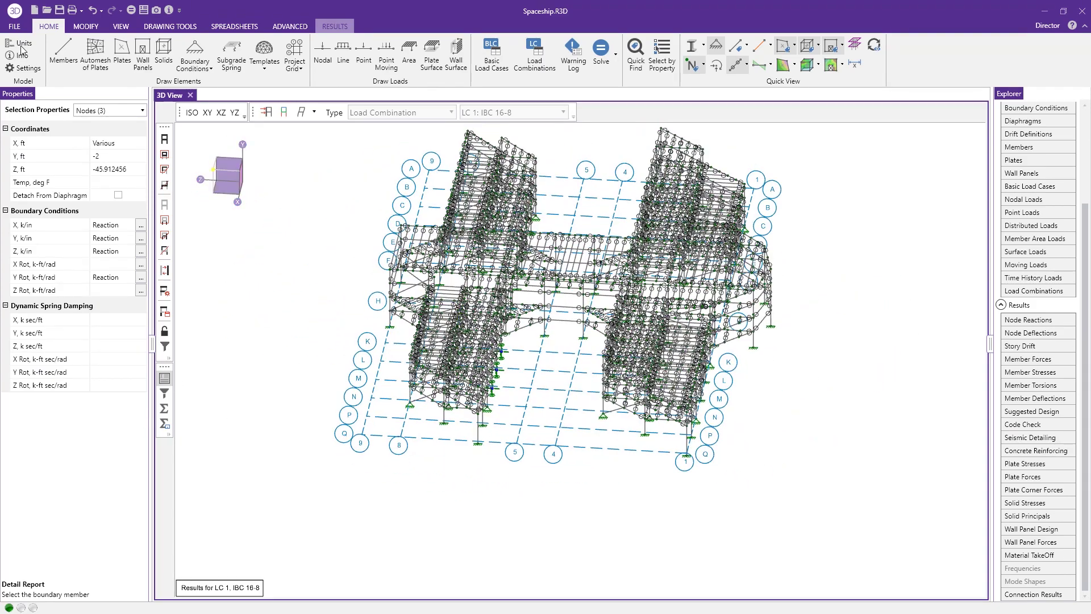
{"action": "left_click", "coordinate": [80, 11]}
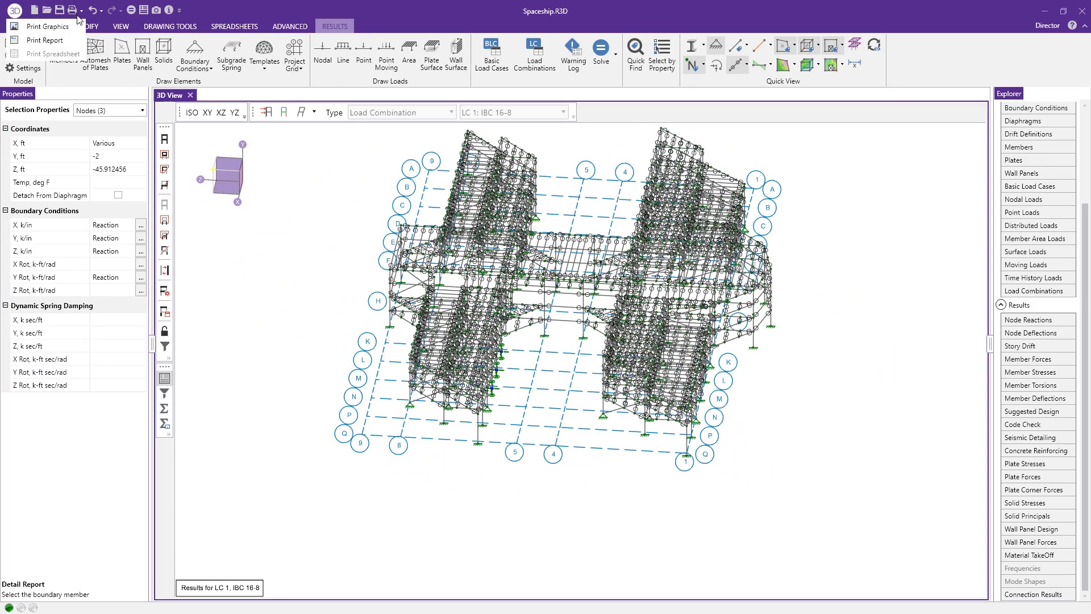
{"action": "left_click", "coordinate": [56, 40]}
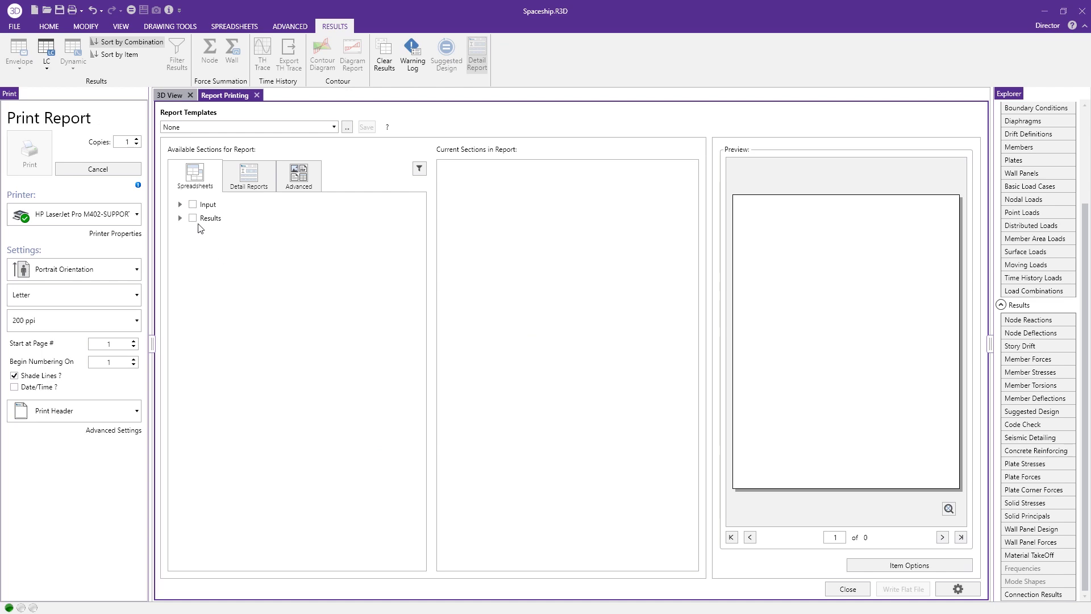
{"action": "left_click", "coordinate": [180, 205]}
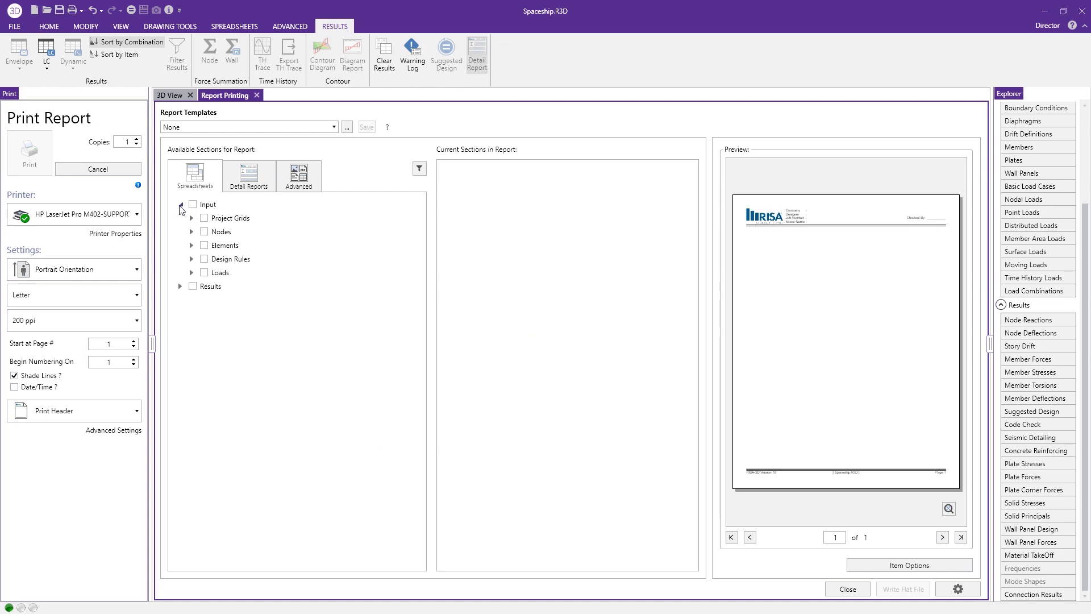
{"action": "left_click", "coordinate": [180, 287]}
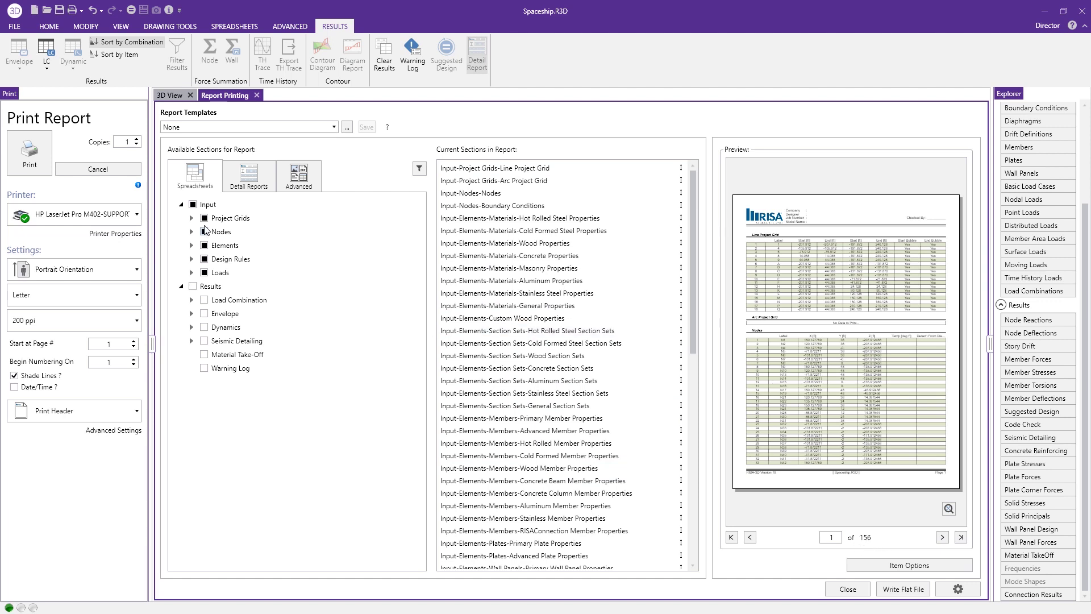
Exclude Project Grids from the report and keep only Boundary Conditions from the input Nodes group
{"action": "left_click", "coordinate": [205, 218]}
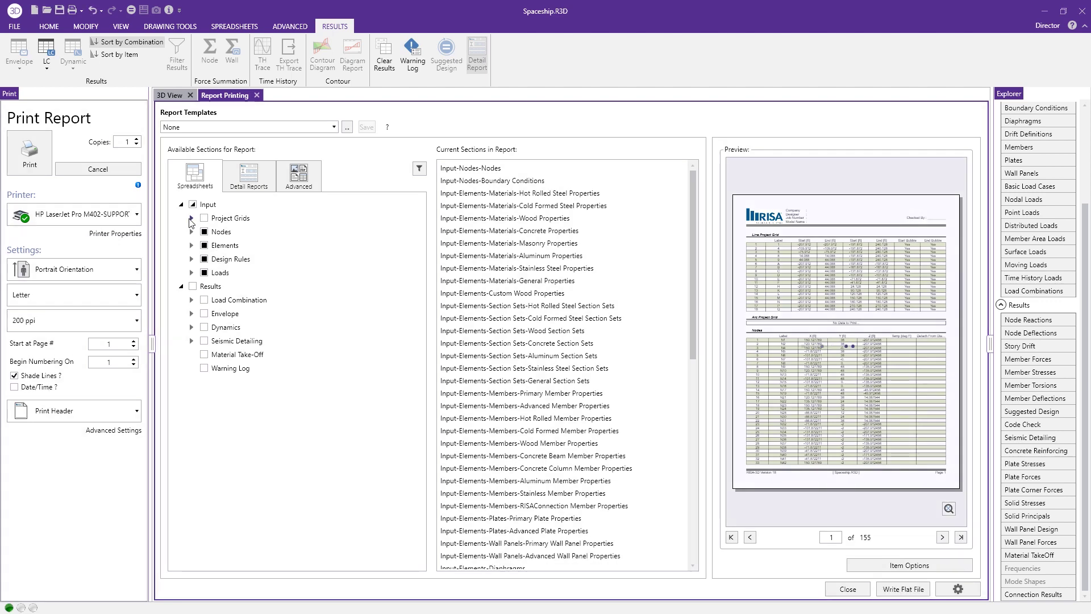
{"action": "left_click", "coordinate": [191, 218]}
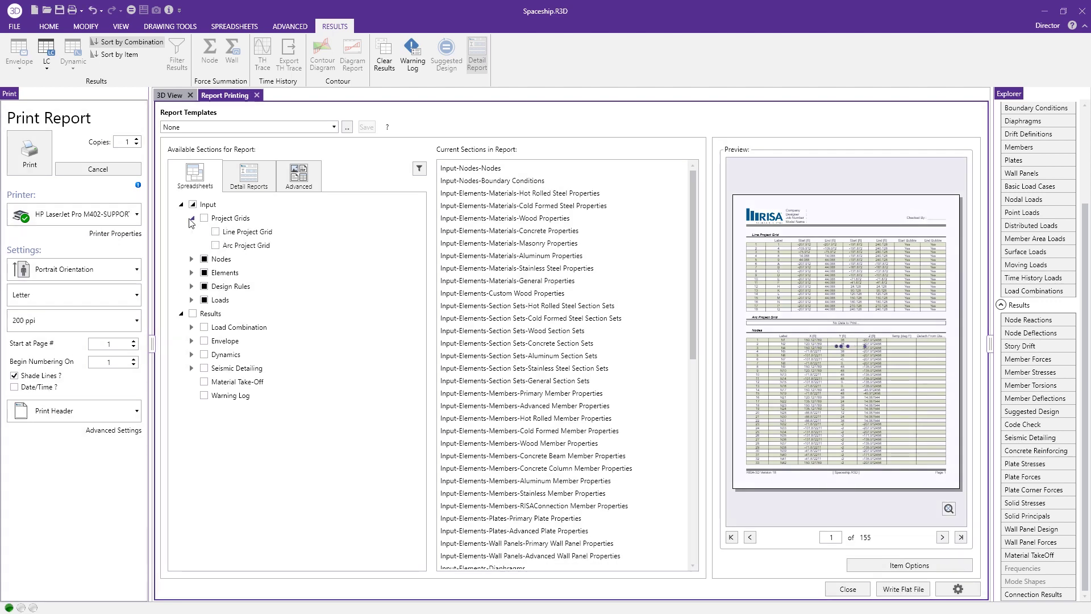
{"action": "left_click", "coordinate": [191, 218]}
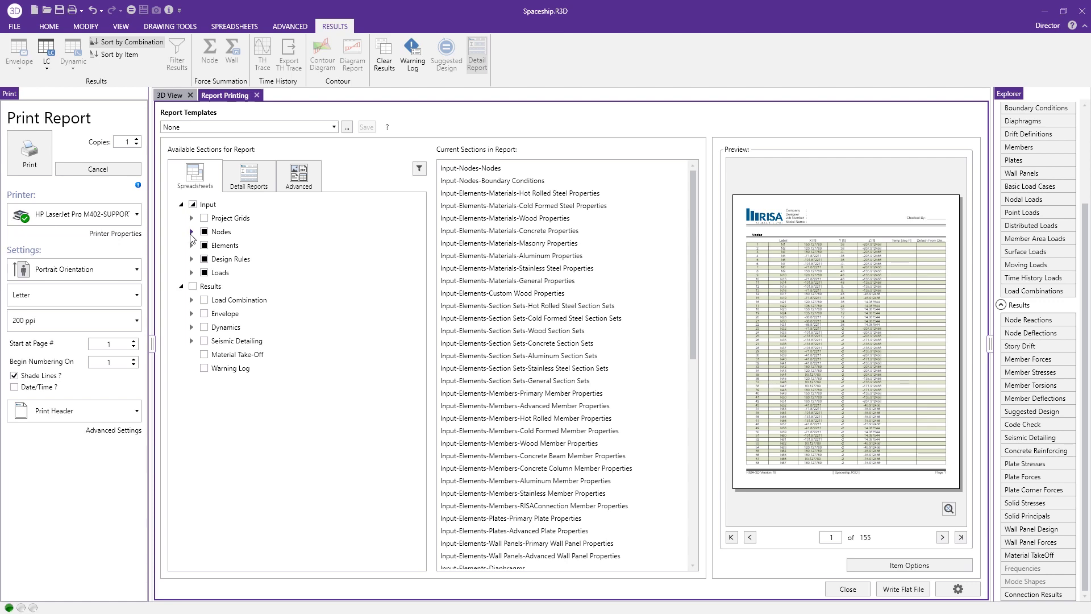
{"action": "left_click", "coordinate": [192, 232]}
{"action": "left_click", "coordinate": [204, 232]}
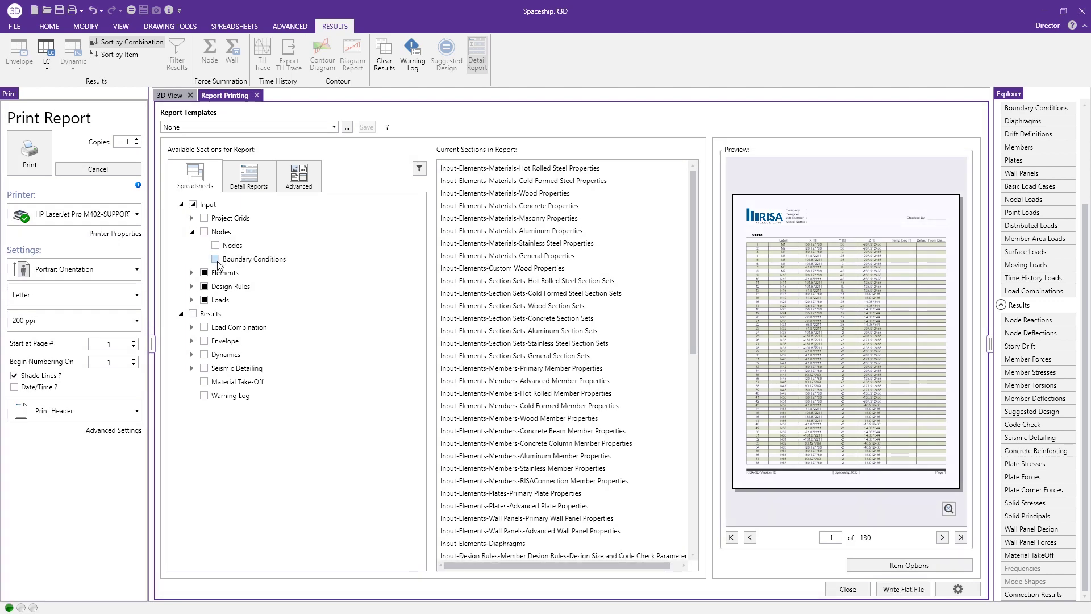
{"action": "left_click", "coordinate": [216, 259]}
Limit the Elements group to Hot Rolled Steel Properties and Hot Rolled Steel Section Sets
{"action": "left_click", "coordinate": [192, 274]}
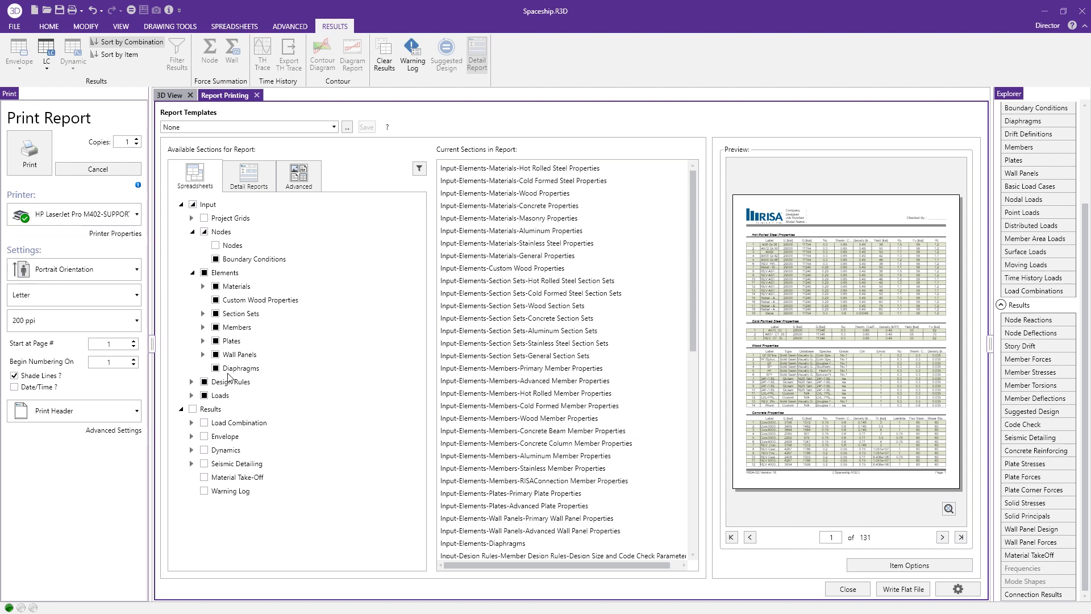
{"action": "left_click", "coordinate": [204, 273]}
{"action": "left_click", "coordinate": [203, 287]}
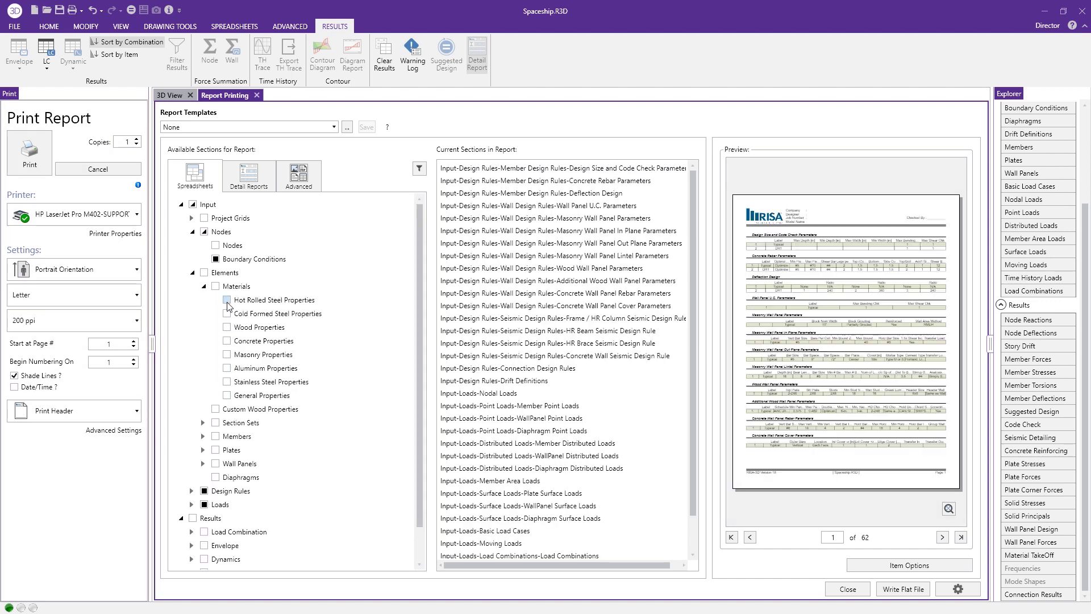
{"action": "left_click", "coordinate": [227, 300]}
{"action": "left_click", "coordinate": [203, 423]}
{"action": "left_click", "coordinate": [227, 436]}
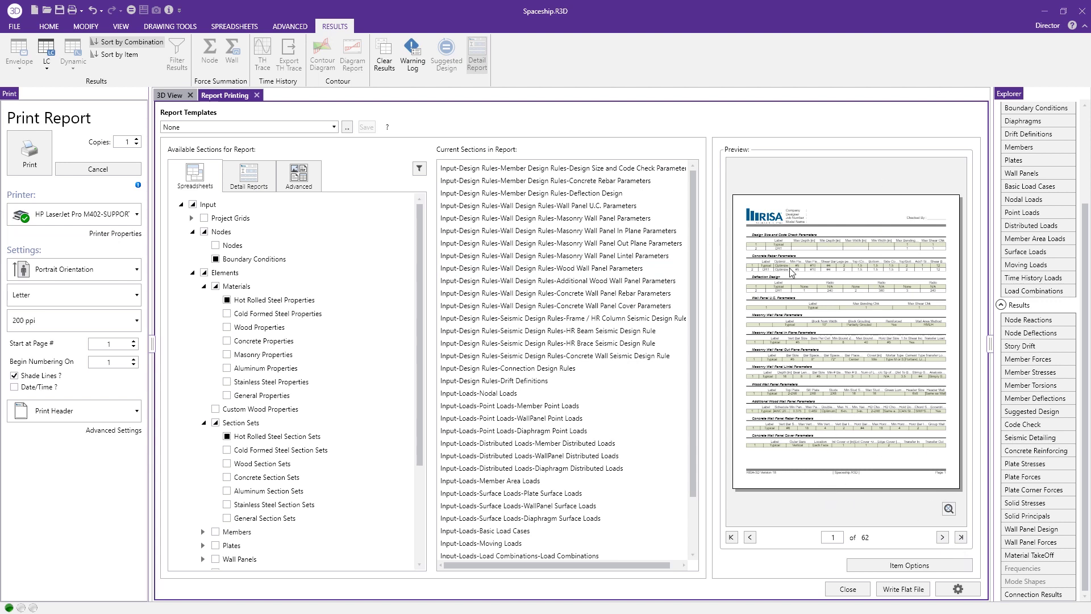
Page forward through the report preview to page 4
{"action": "left_click", "coordinate": [942, 537]}
{"action": "left_click", "coordinate": [943, 537]}
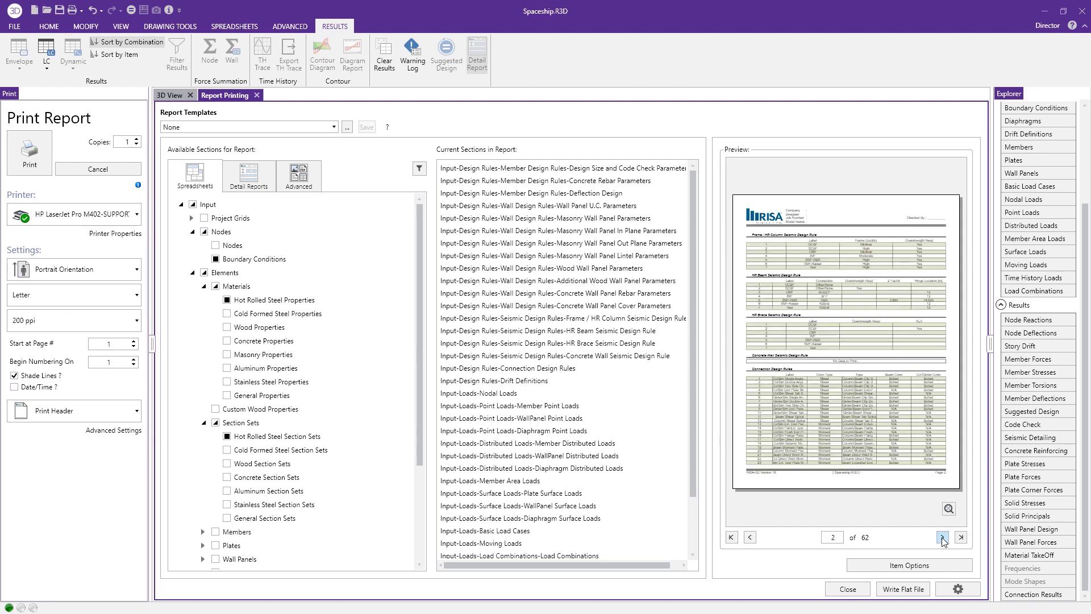
{"action": "left_click", "coordinate": [942, 537]}
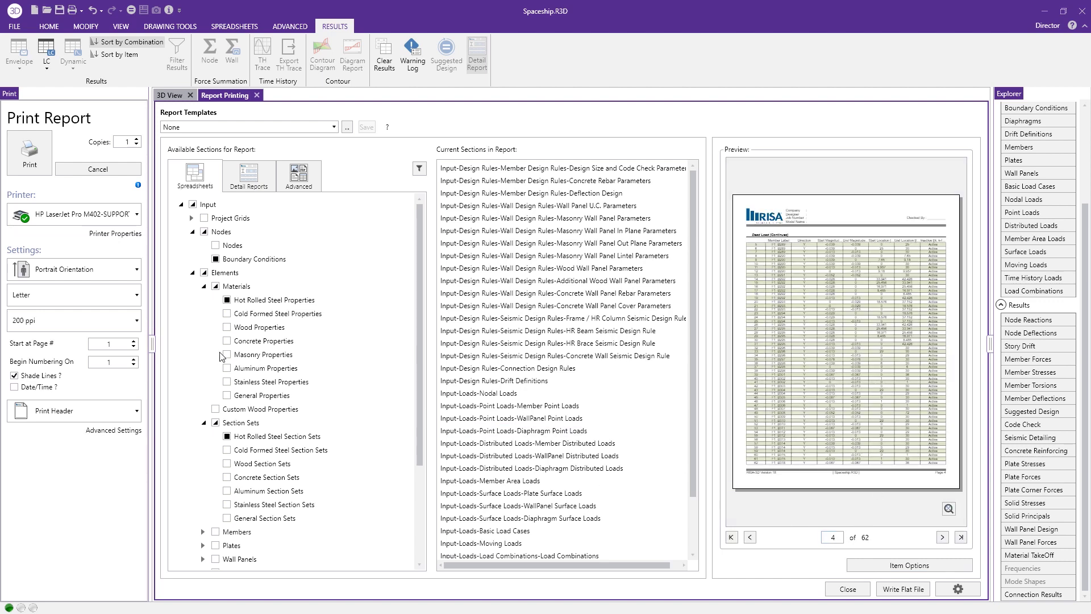
Exclude Design Rules and Loads from the report and preview page 2
{"action": "left_click_drag", "start_coordinate": [420, 326], "coordinate": [415, 449]}
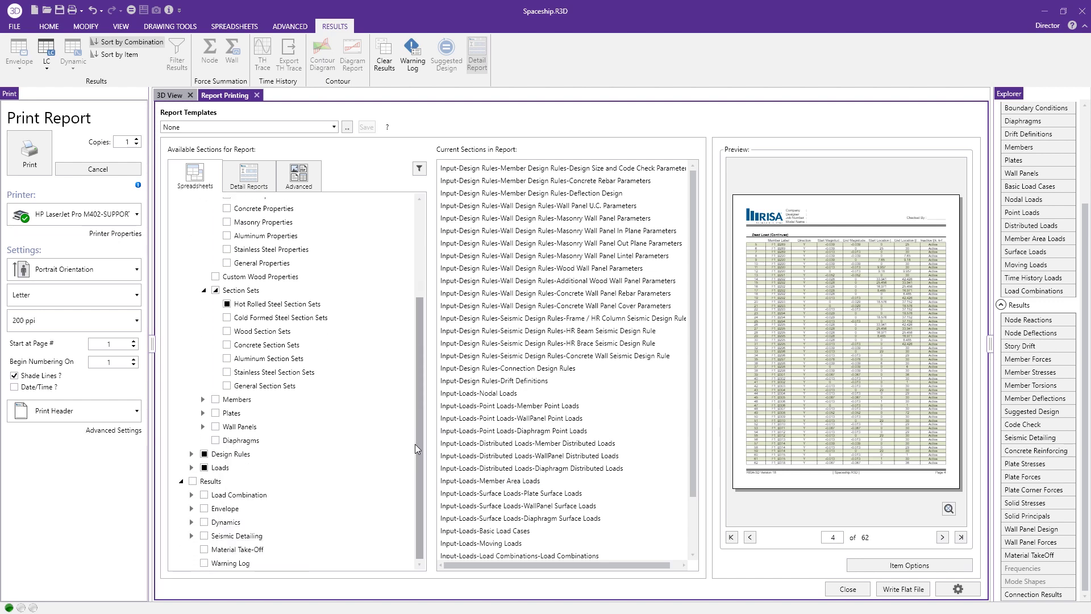
{"action": "left_click", "coordinate": [205, 454]}
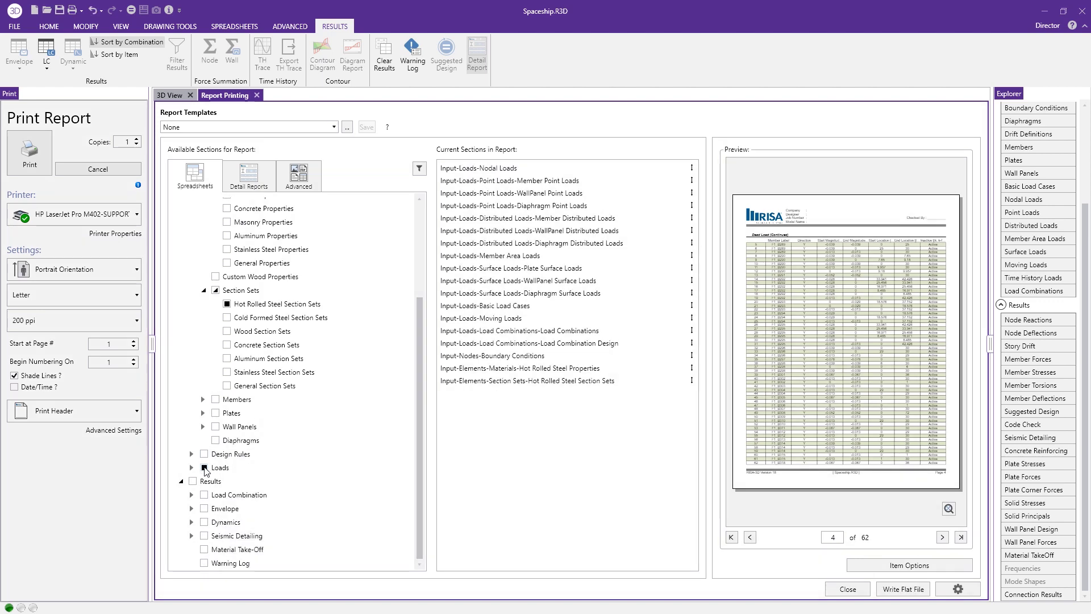
{"action": "left_click", "coordinate": [204, 467]}
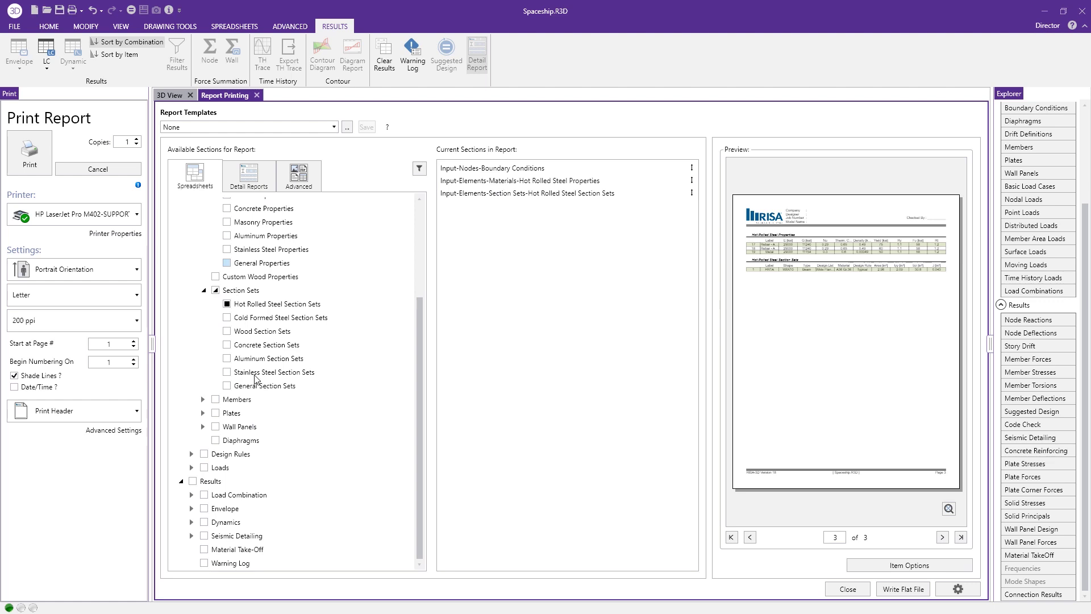
{"action": "left_click", "coordinate": [751, 537]}
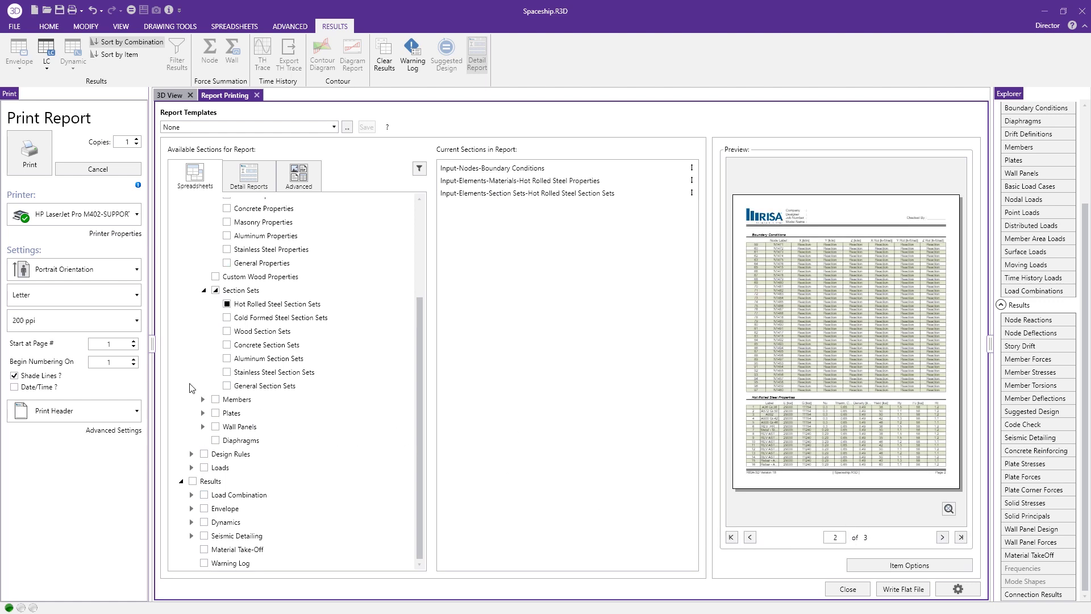
Add the load combination Node Reactions results to the report, and view the element filter options without applying a filter
{"action": "left_click", "coordinate": [192, 495]}
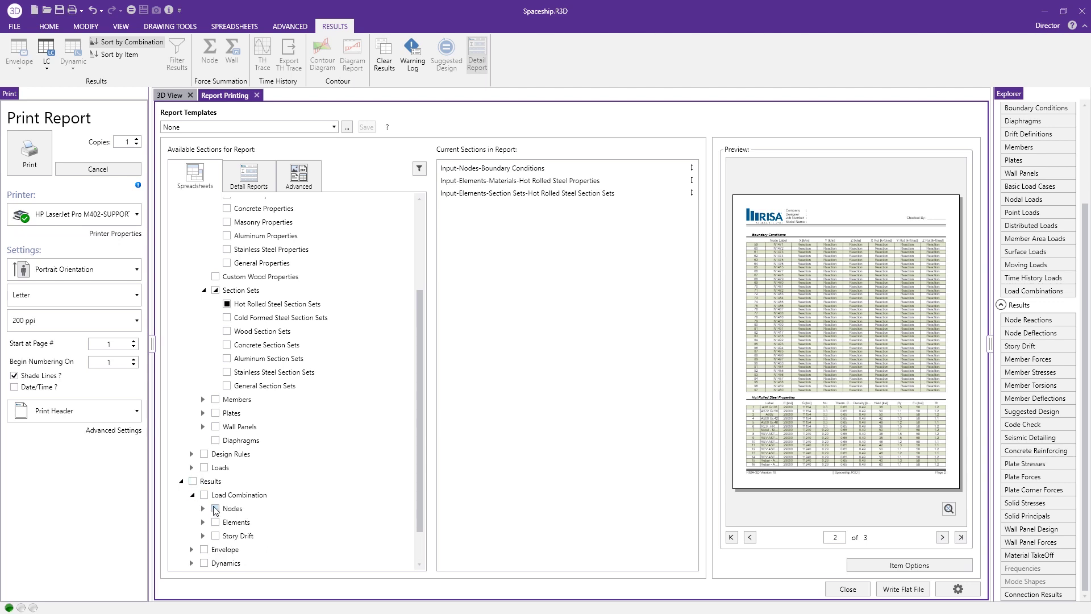
{"action": "left_click", "coordinate": [204, 508]}
{"action": "left_click", "coordinate": [227, 522]}
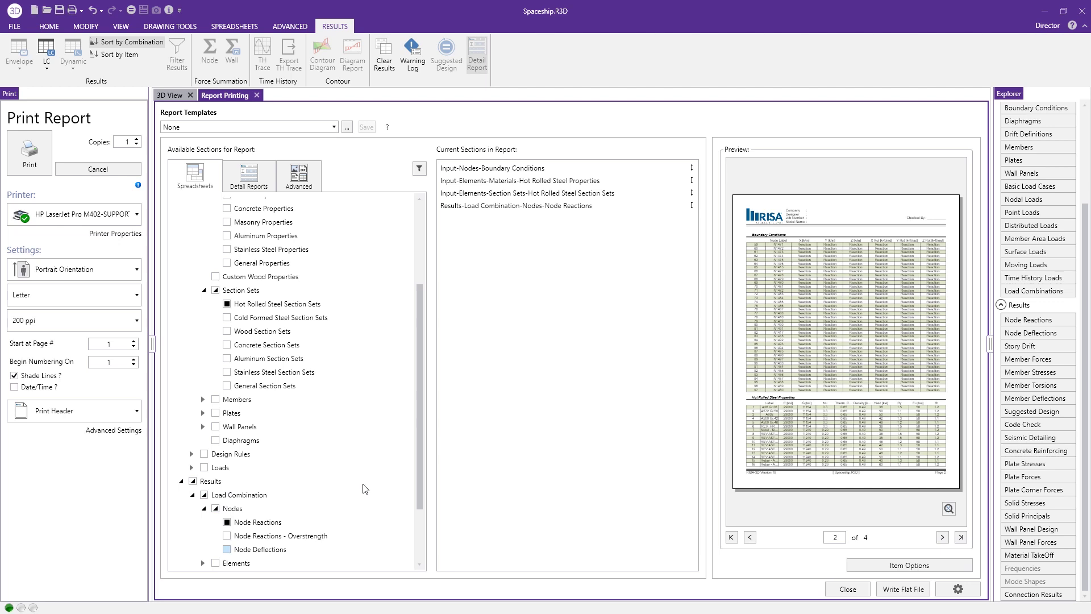
{"action": "left_click_drag", "start_coordinate": [421, 445], "coordinate": [418, 526]}
{"action": "left_click", "coordinate": [419, 169]}
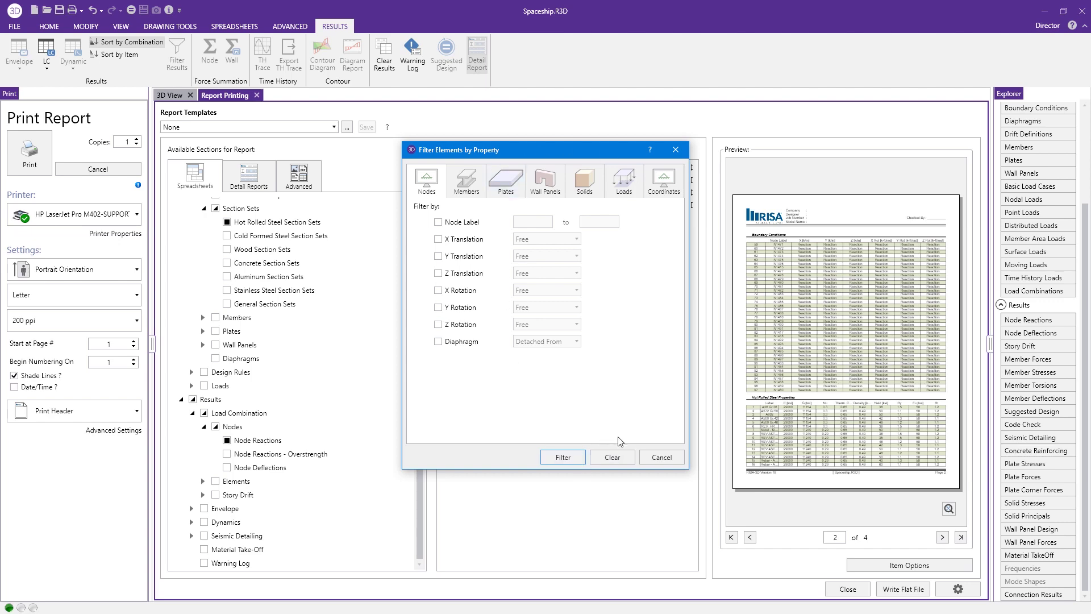
{"action": "left_click", "coordinate": [661, 457]}
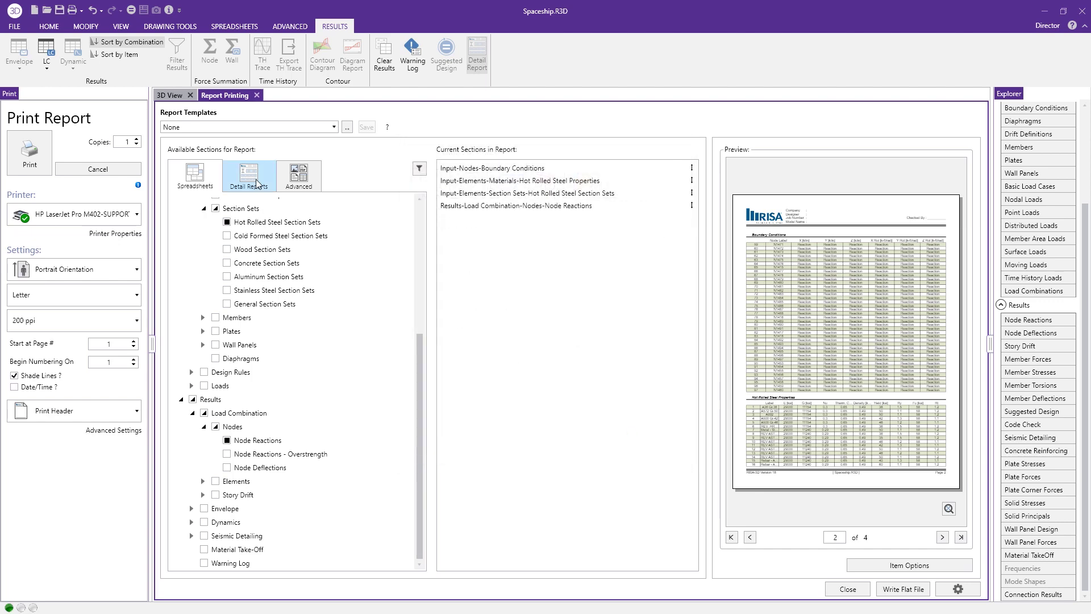
Add the member detail reports for beams CS69(A-8)_L1_1332, F3_B855 and F3_B876 to the report
{"action": "left_click", "coordinate": [237, 186]}
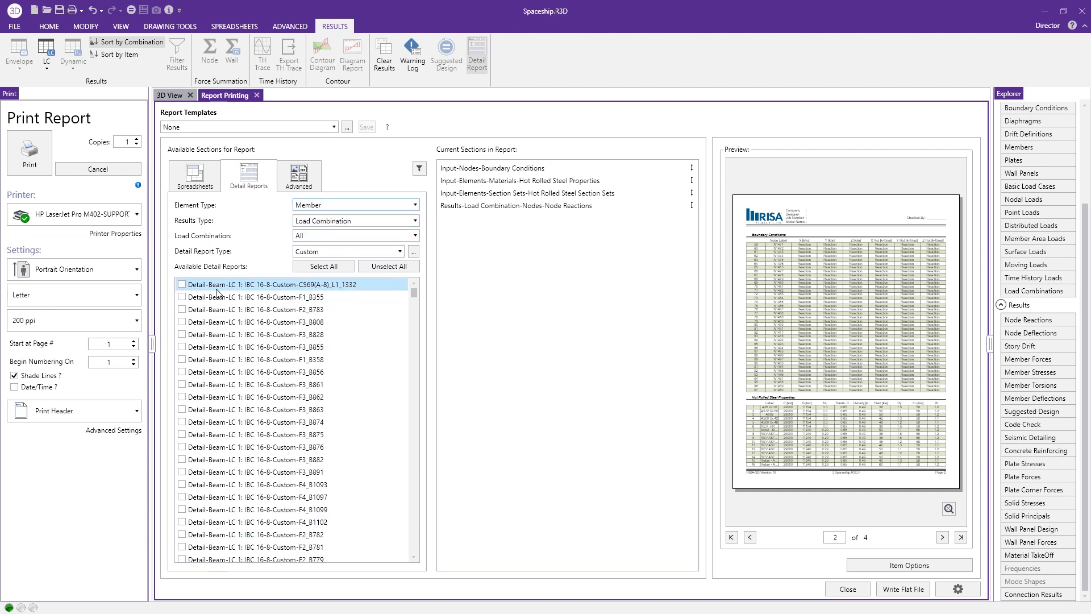
{"action": "left_click", "coordinate": [182, 284]}
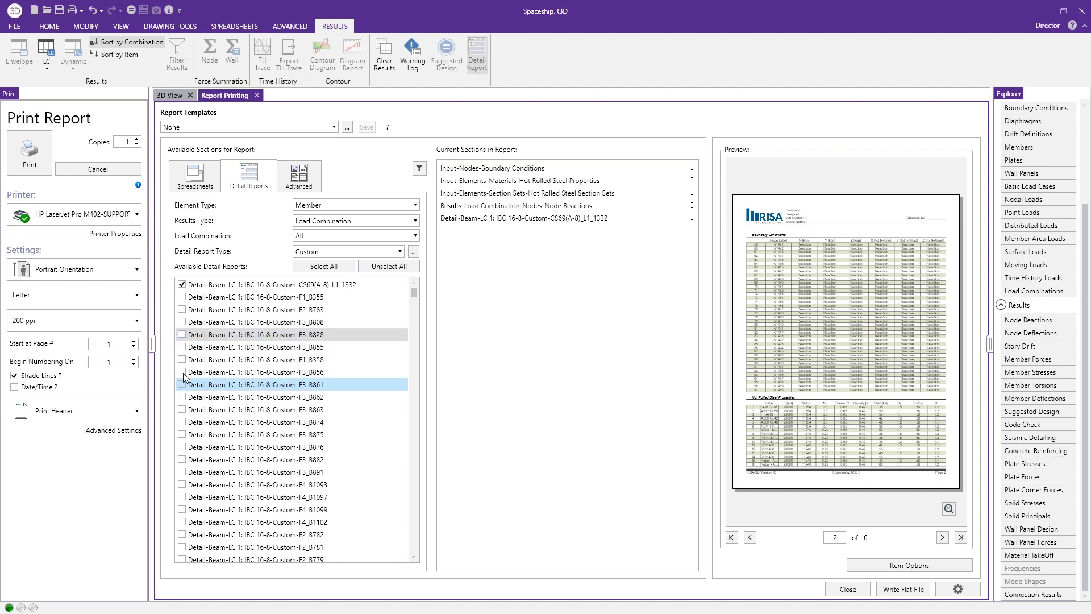
{"action": "left_click", "coordinate": [182, 347]}
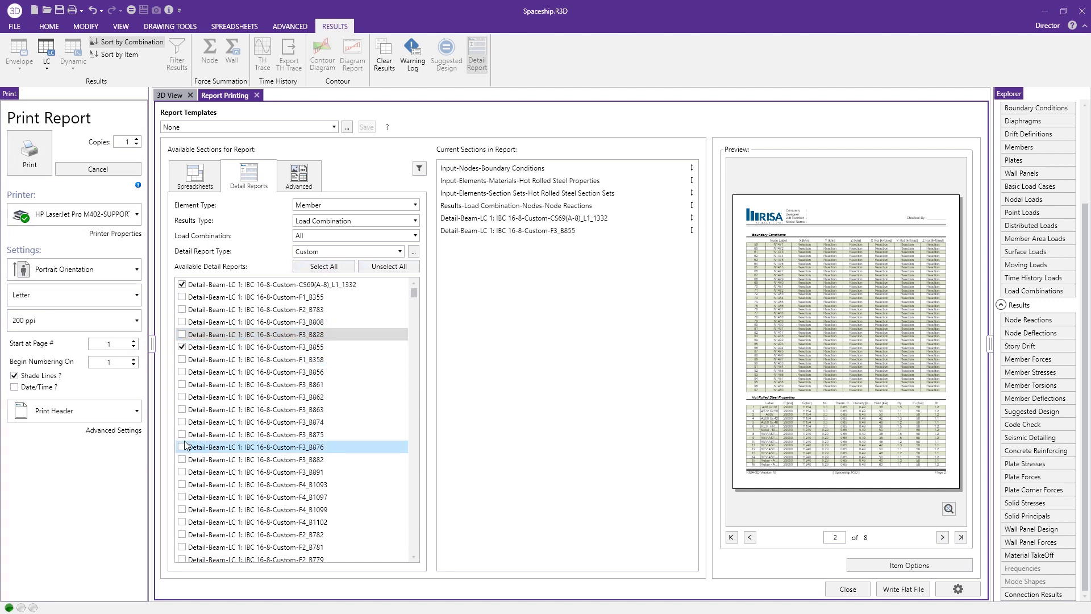
{"action": "left_click", "coordinate": [182, 447]}
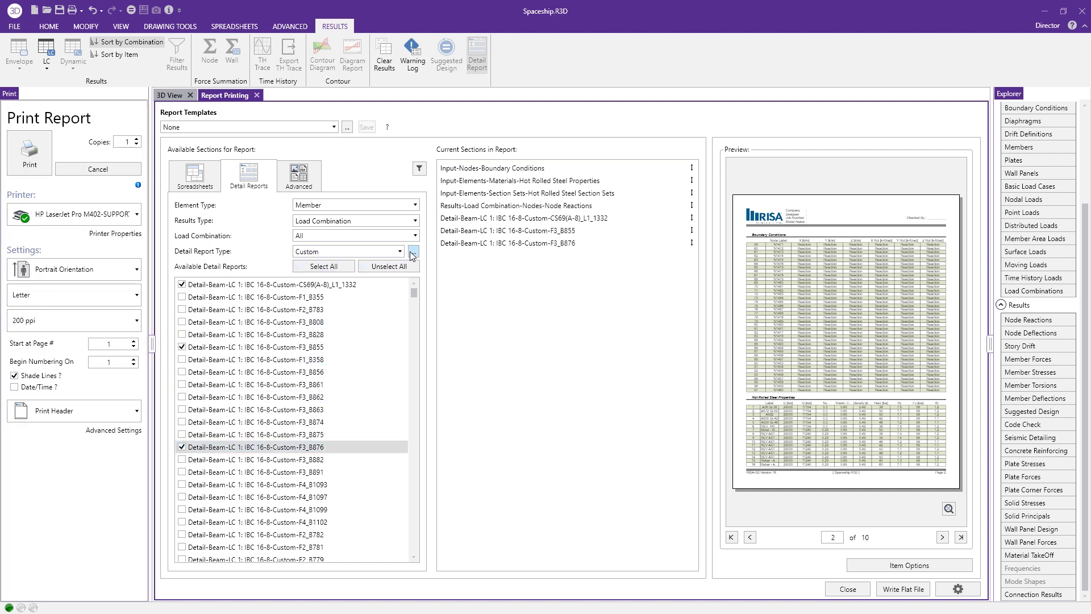
Set the Code Check option of the custom detail reports to Expanded
{"action": "left_click", "coordinate": [413, 251]}
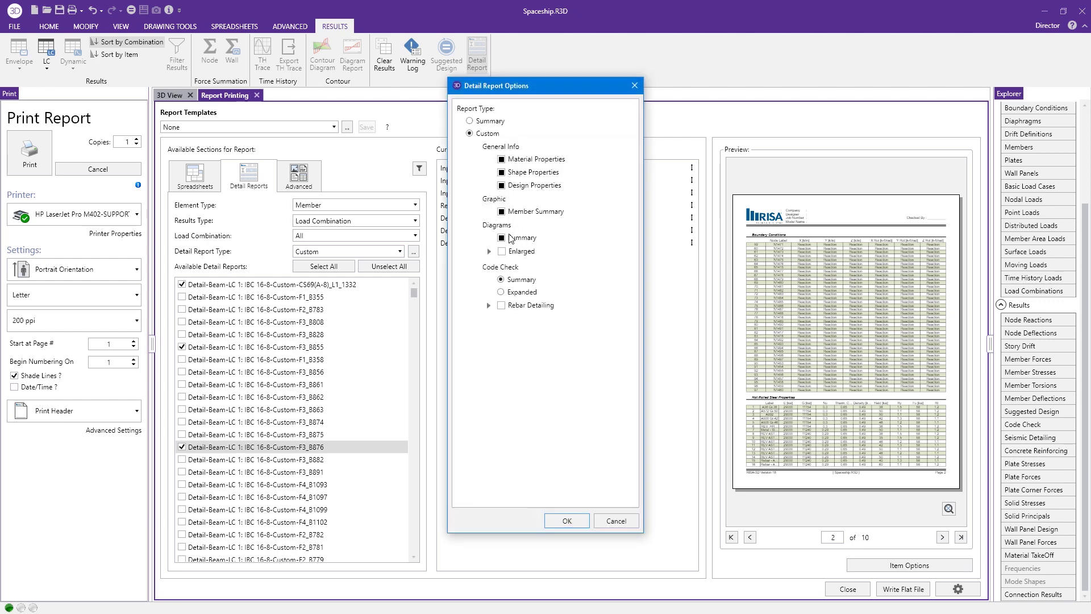
{"action": "left_click", "coordinate": [502, 292]}
{"action": "left_click", "coordinate": [567, 521]}
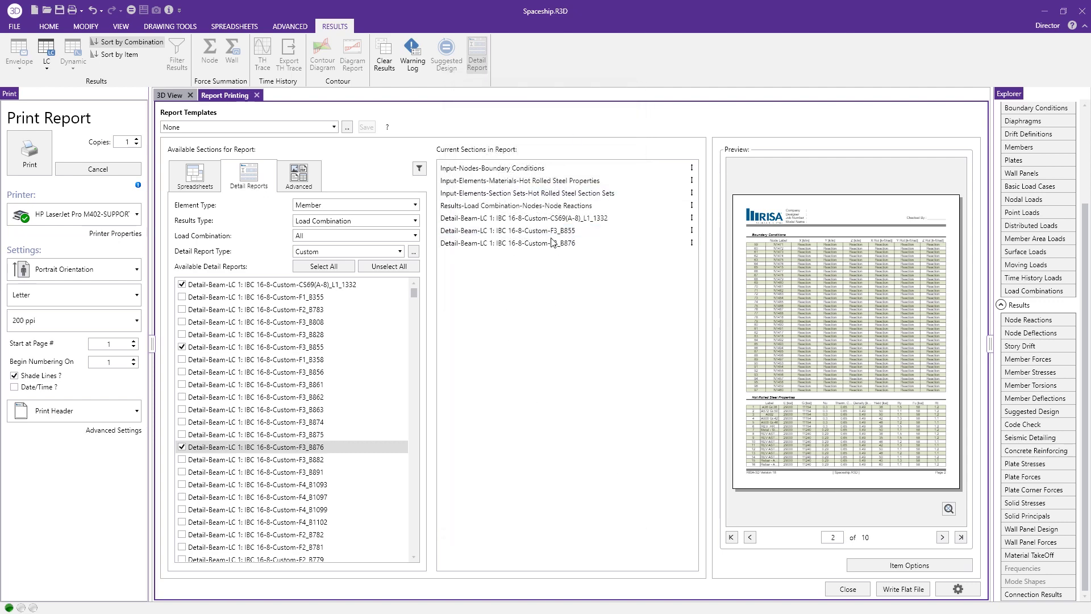
Reorder the report sections with the CS69(A-8)_L1_1332 detail report first, F3_B855 after Boundary Conditions, and Node Reactions last
{"action": "left_click", "coordinate": [550, 218]}
{"action": "left_click_drag", "start_coordinate": [540, 205], "coordinate": [544, 243]}
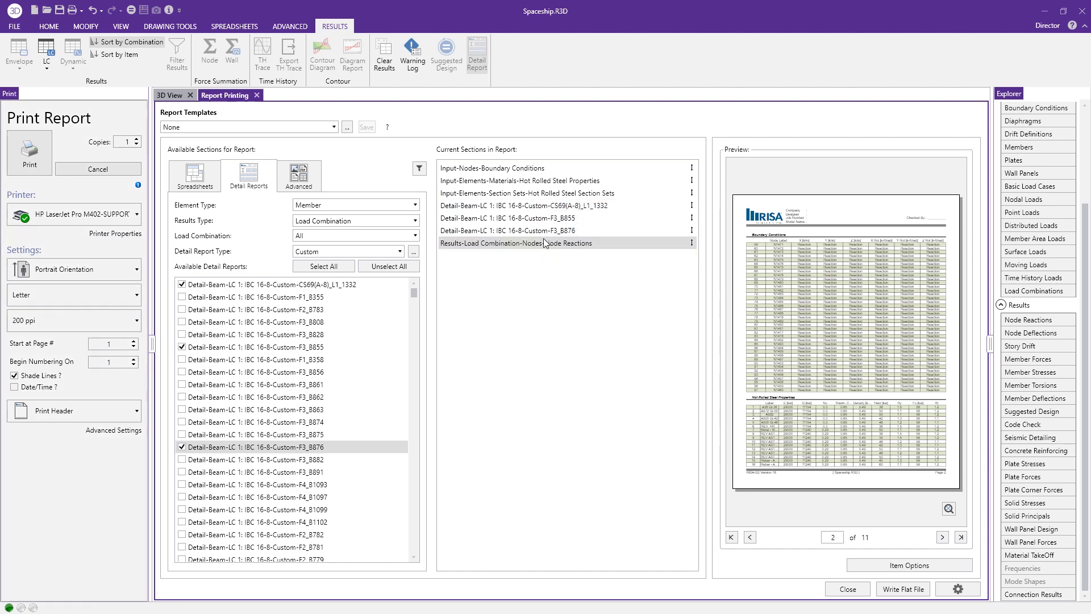
{"action": "left_click_drag", "start_coordinate": [549, 206], "coordinate": [524, 167]}
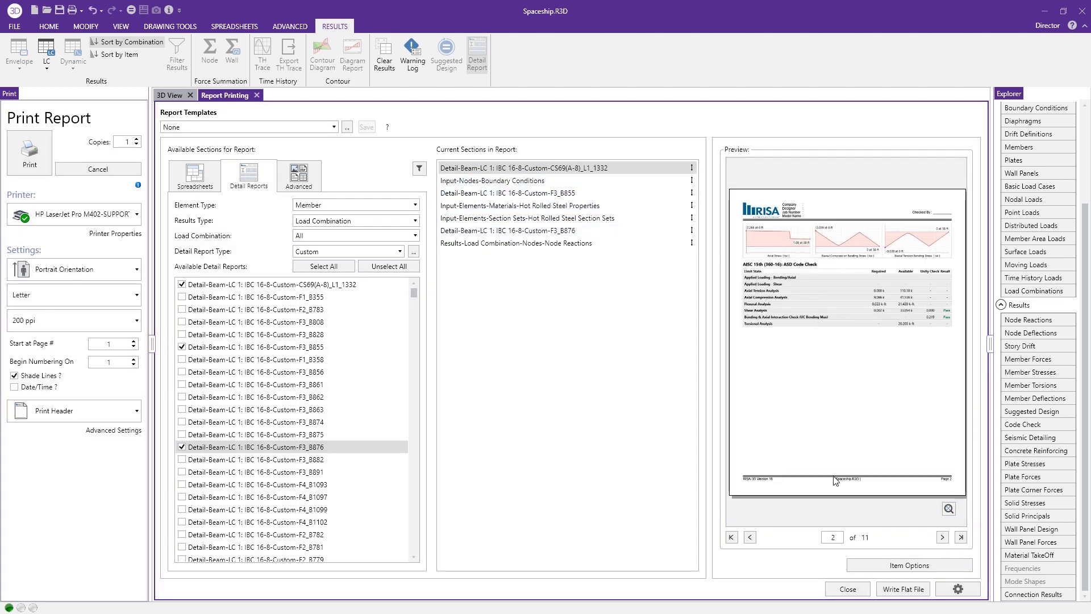
Show the report preview's first page and move the F3_B855 detail report directly after the Hot Rolled Steel Section Sets
{"action": "left_click", "coordinate": [752, 538]}
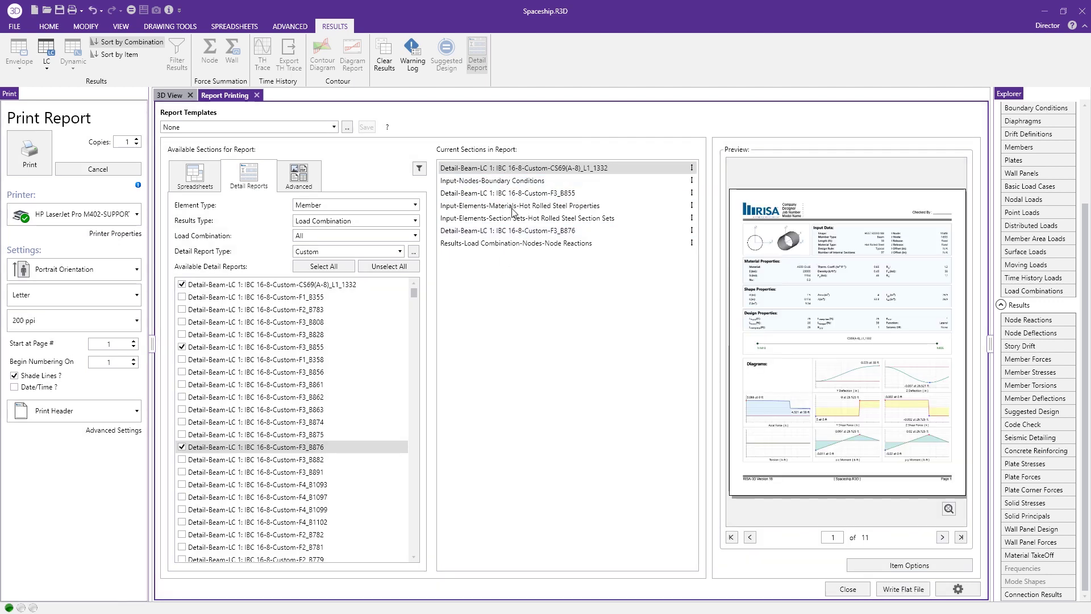
{"action": "left_click_drag", "start_coordinate": [502, 195], "coordinate": [502, 222]}
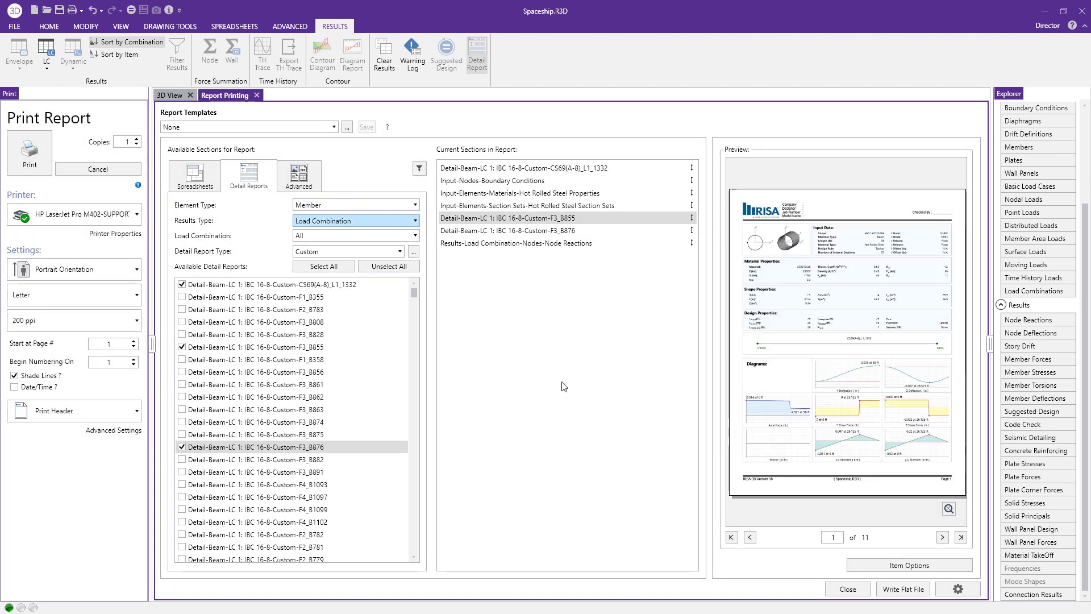
View the advanced report sections and the item printing options without changing anything
{"action": "left_click", "coordinate": [288, 176]}
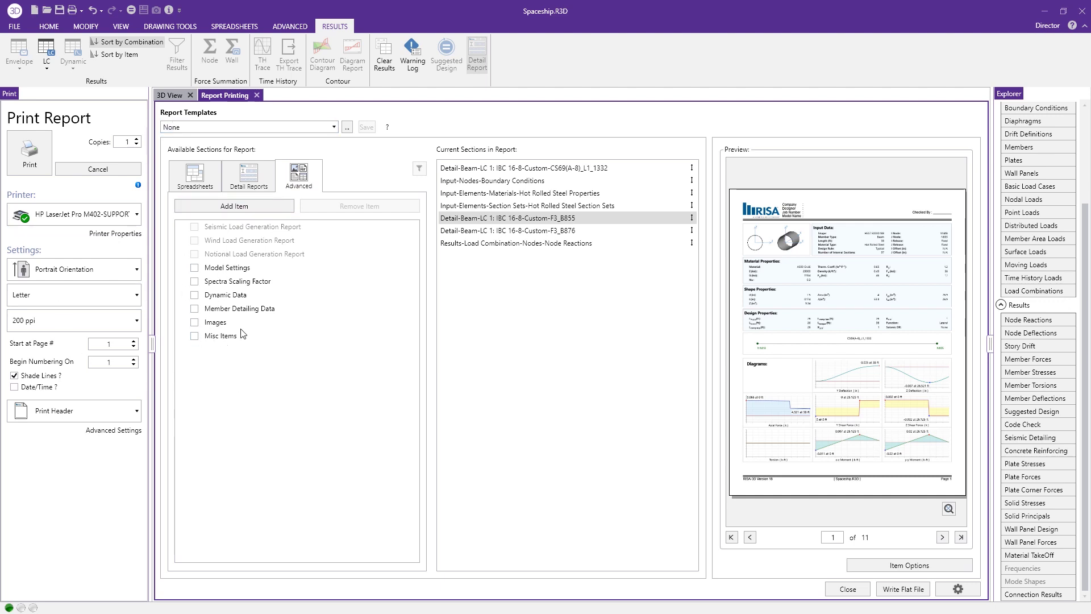
{"action": "left_click", "coordinate": [906, 565]}
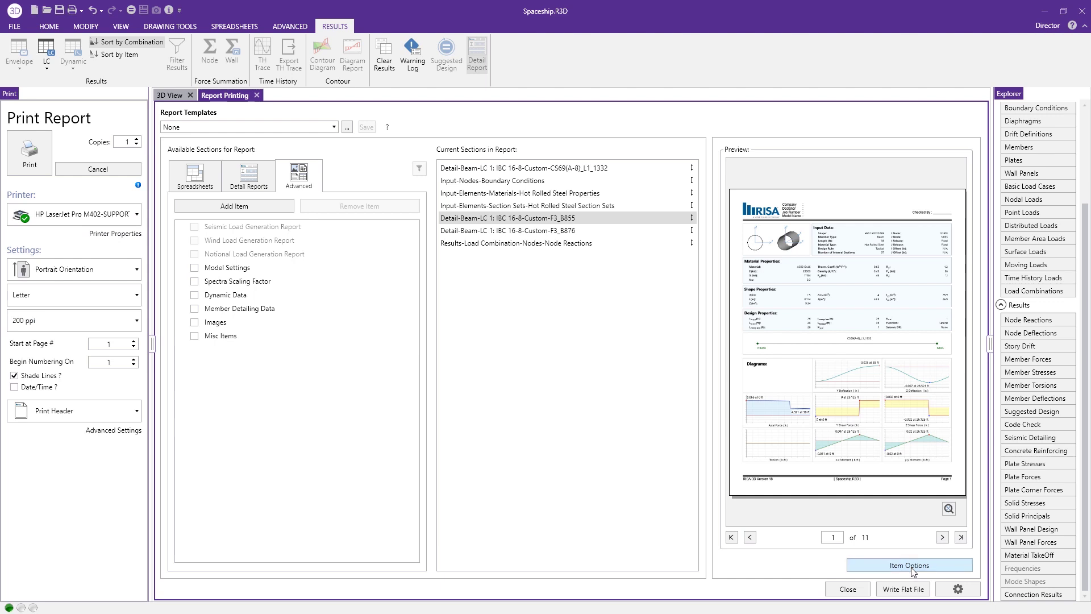
{"action": "left_click_drag", "start_coordinate": [545, 197], "coordinate": [523, 198]}
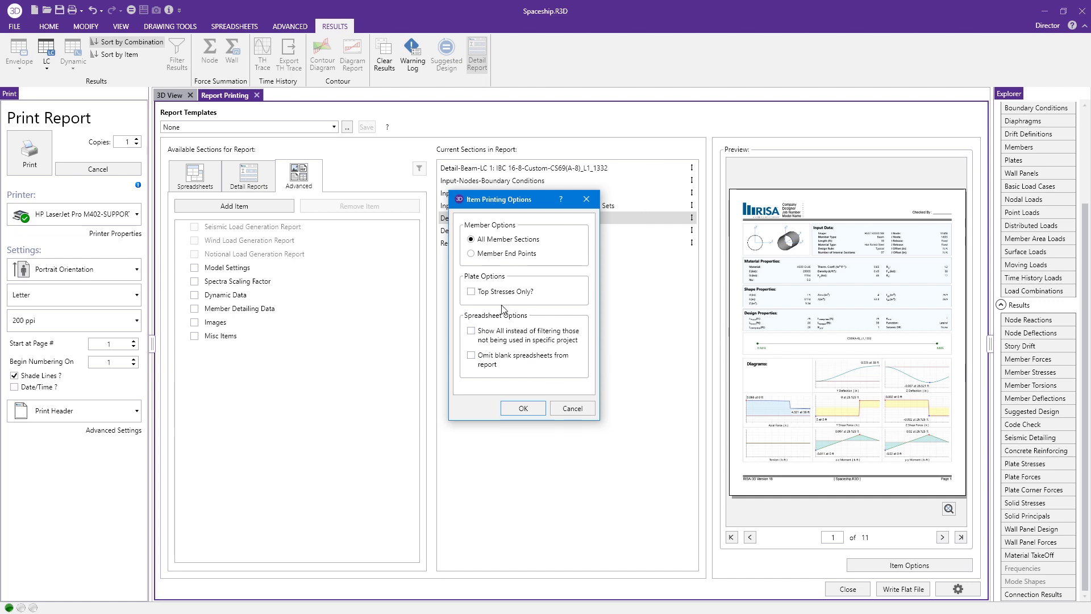
{"action": "left_click", "coordinate": [573, 408]}
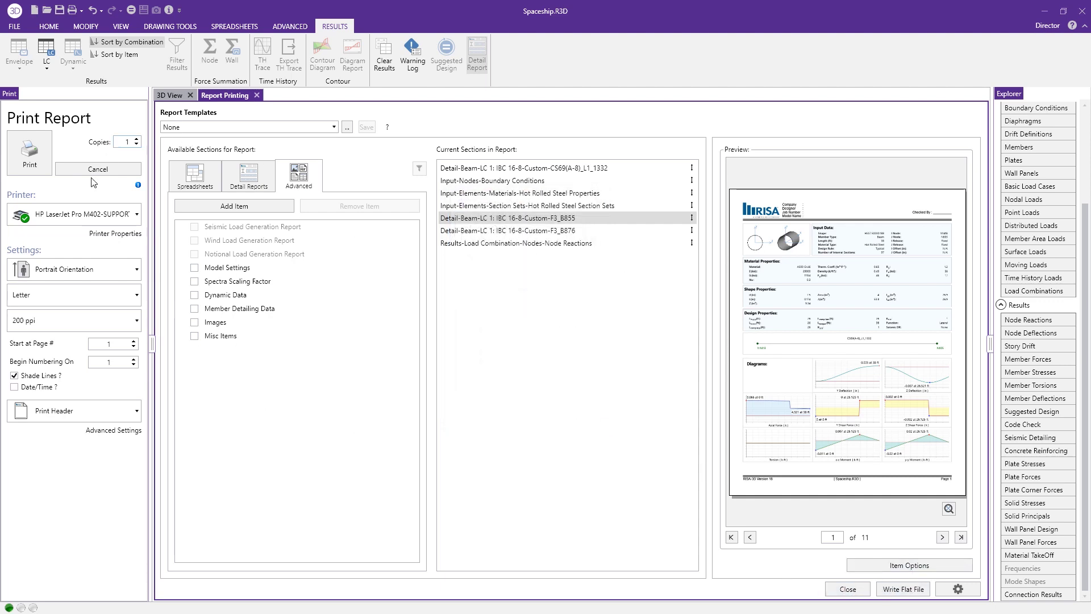
View the available printers and the report template choices without changing either
{"action": "left_click", "coordinate": [93, 210]}
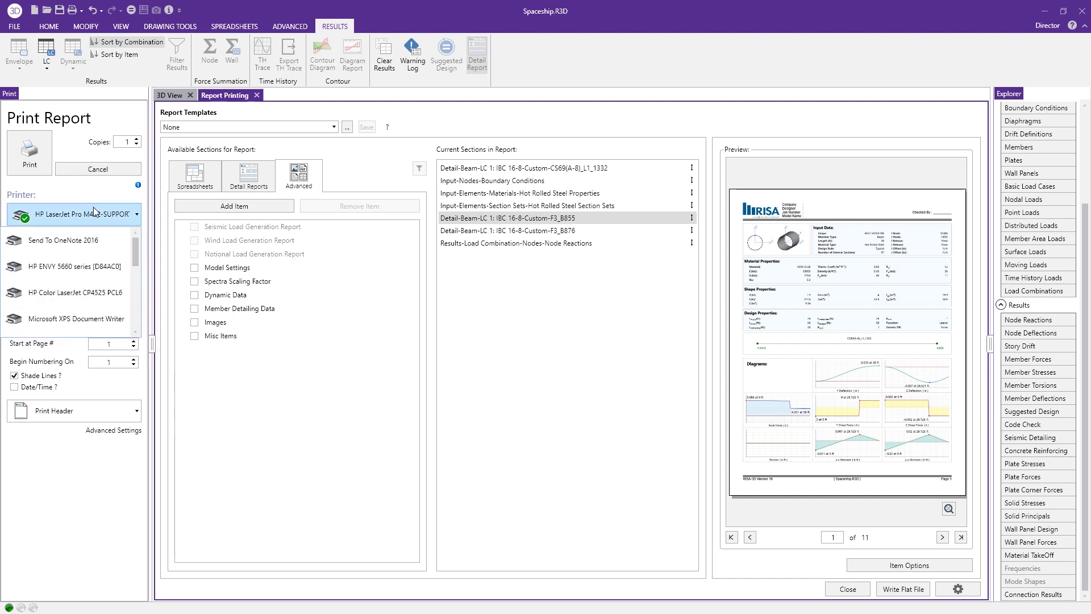
{"action": "left_click", "coordinate": [84, 208]}
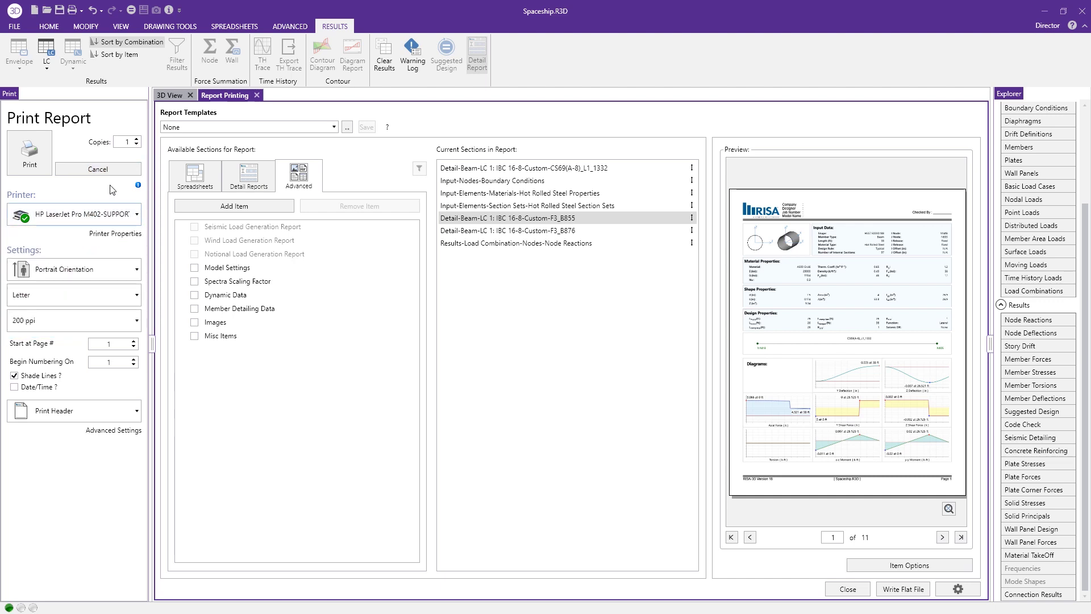
{"action": "left_click", "coordinate": [348, 127]}
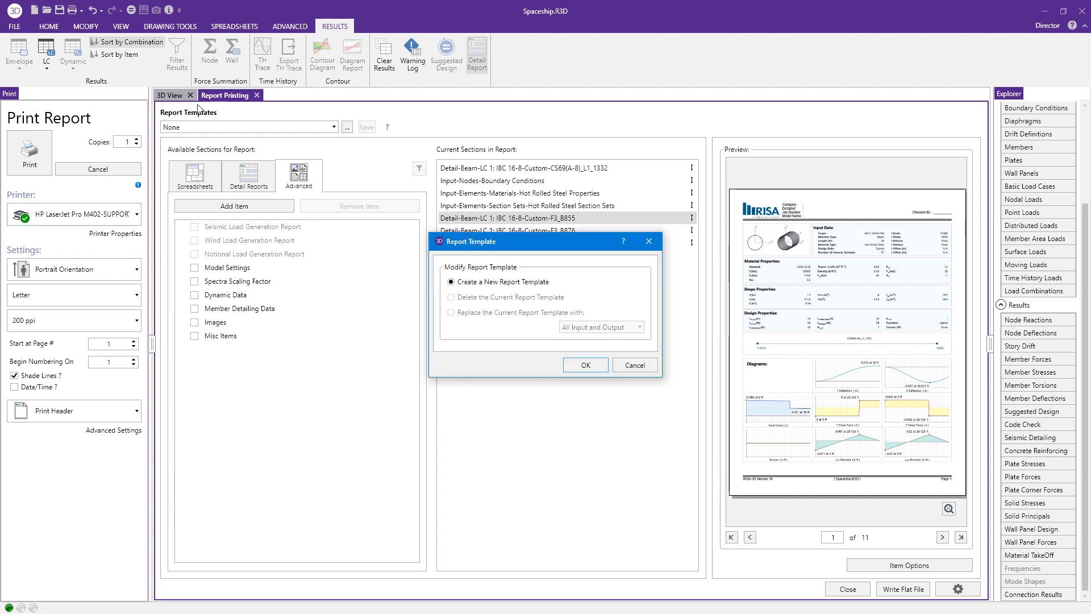
{"action": "left_click", "coordinate": [639, 369]}
{"action": "left_click", "coordinate": [298, 127]}
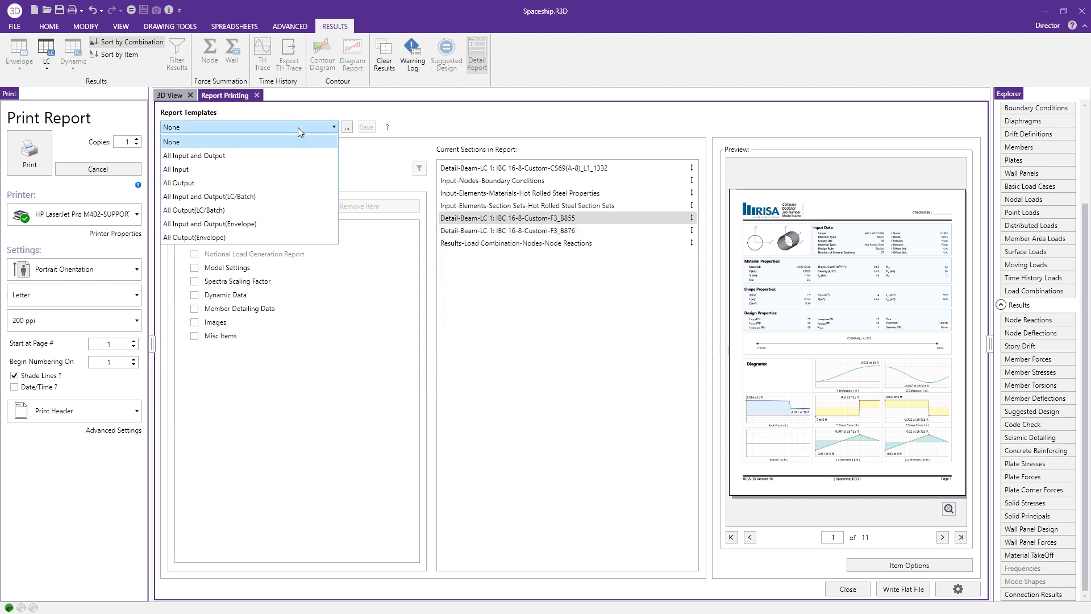
{"action": "left_click", "coordinate": [524, 124]}
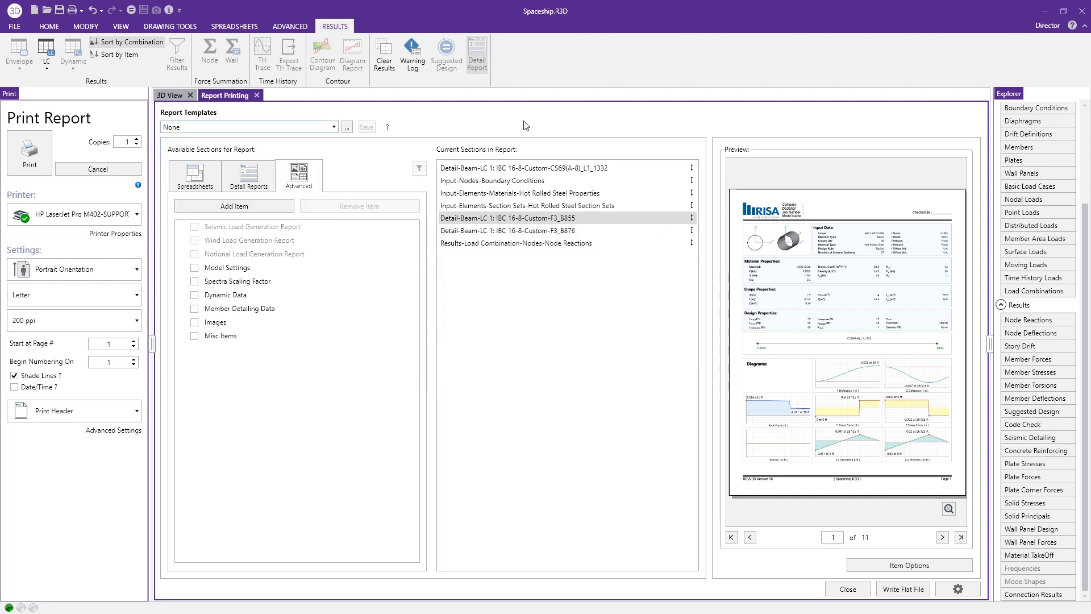
Close the report setup and rotate the 3D model to a flat side elevation
{"action": "left_click", "coordinate": [848, 590]}
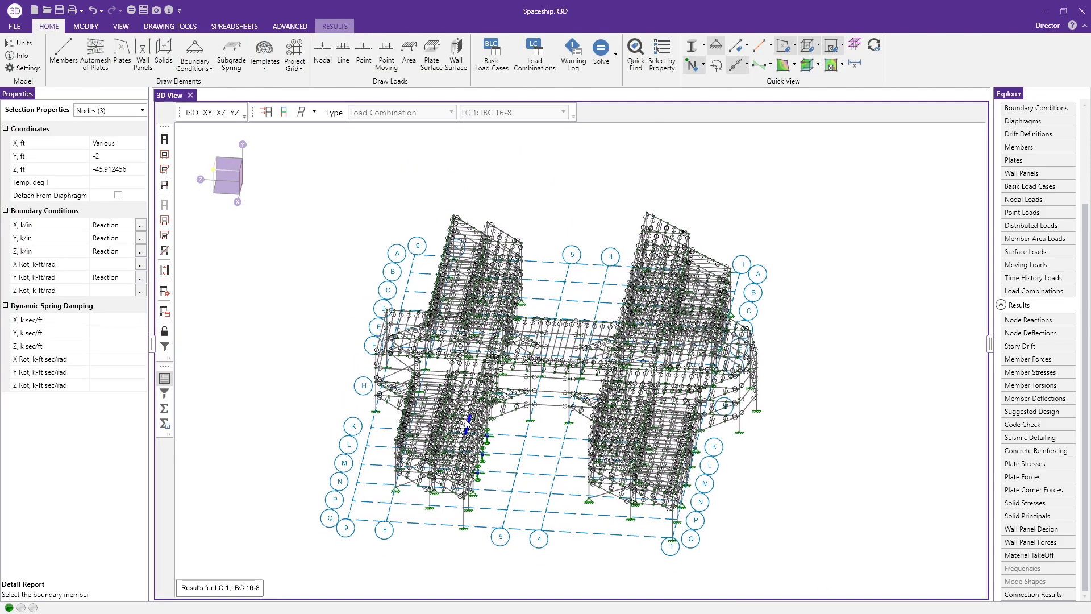
{"action": "key", "text": "Down"}
{"action": "key", "text": "Down"}
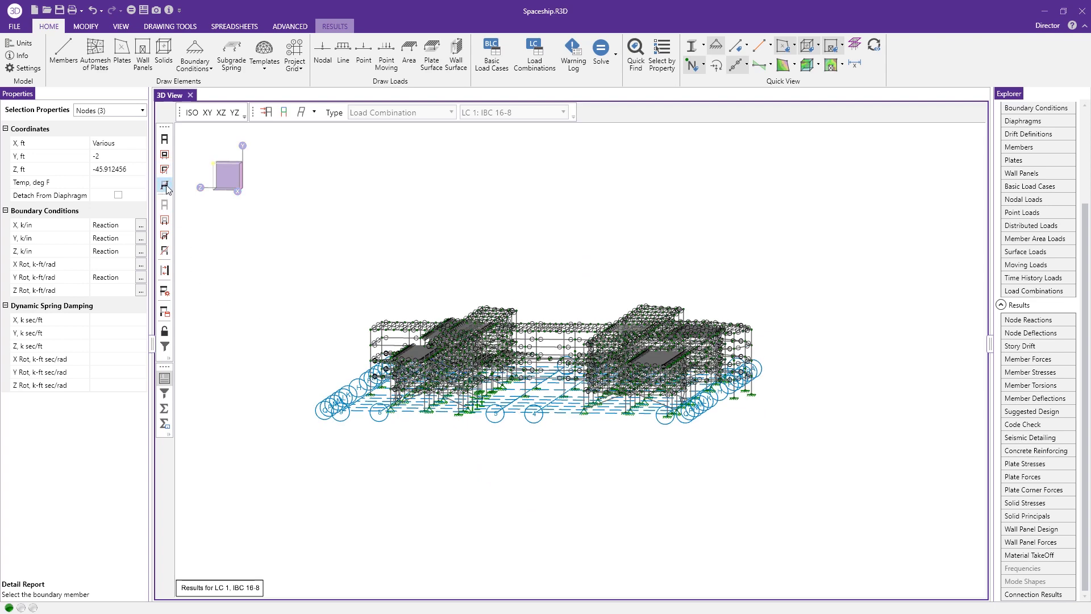
{"action": "key", "text": "Down"}
{"action": "key", "text": "Down"}
{"action": "middle_click_drag", "start_coordinate": [603, 344], "coordinate": [602, 347], "text": "ctrl"}
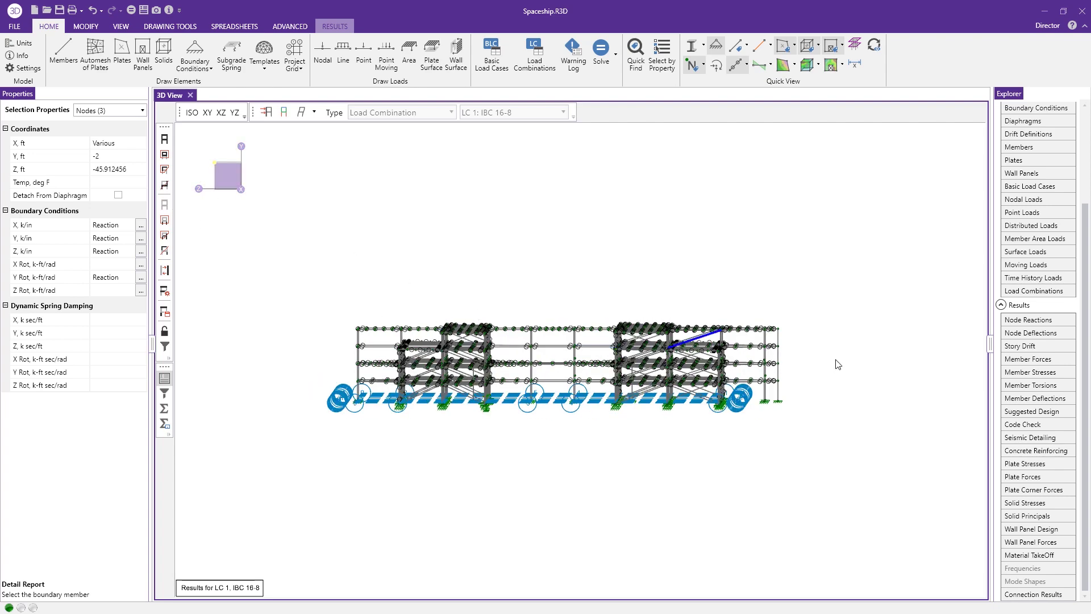
Select only the members and nodes of the structure's top level and isolate them by locking the unselected elements
{"action": "left_click", "coordinate": [295, 260]}
{"action": "left_click_drag", "start_coordinate": [314, 290], "coordinate": [681, 335]}
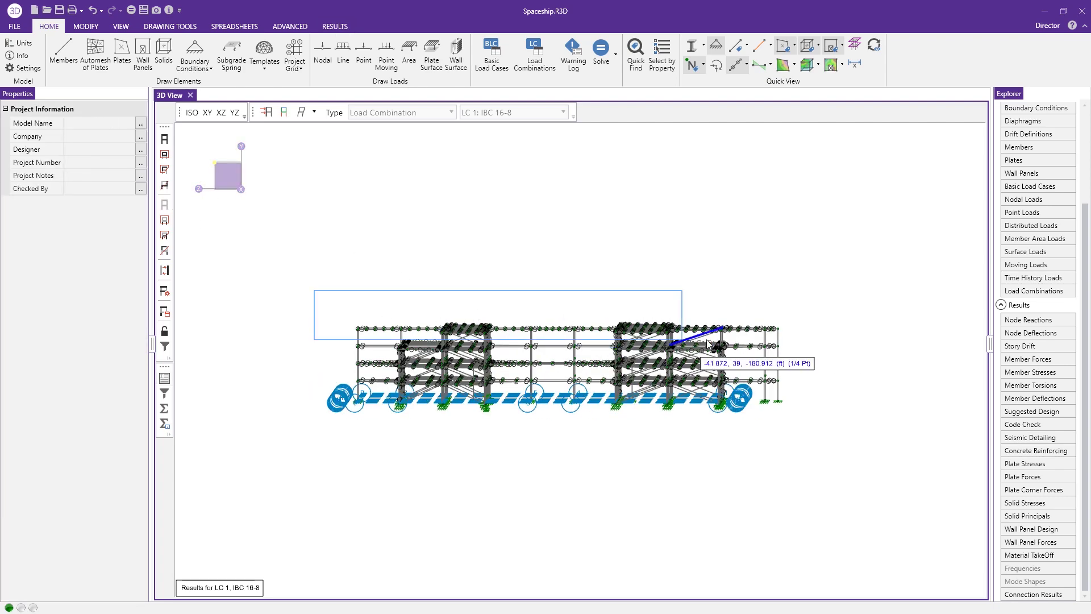
{"action": "mouse_move", "coordinate": [327, 283]}
{"action": "left_mouse_down"}
{"action": "mouse_move", "coordinate": [558, 327]}
{"action": "mouse_move", "coordinate": [798, 344]}
{"action": "left_mouse_up"}
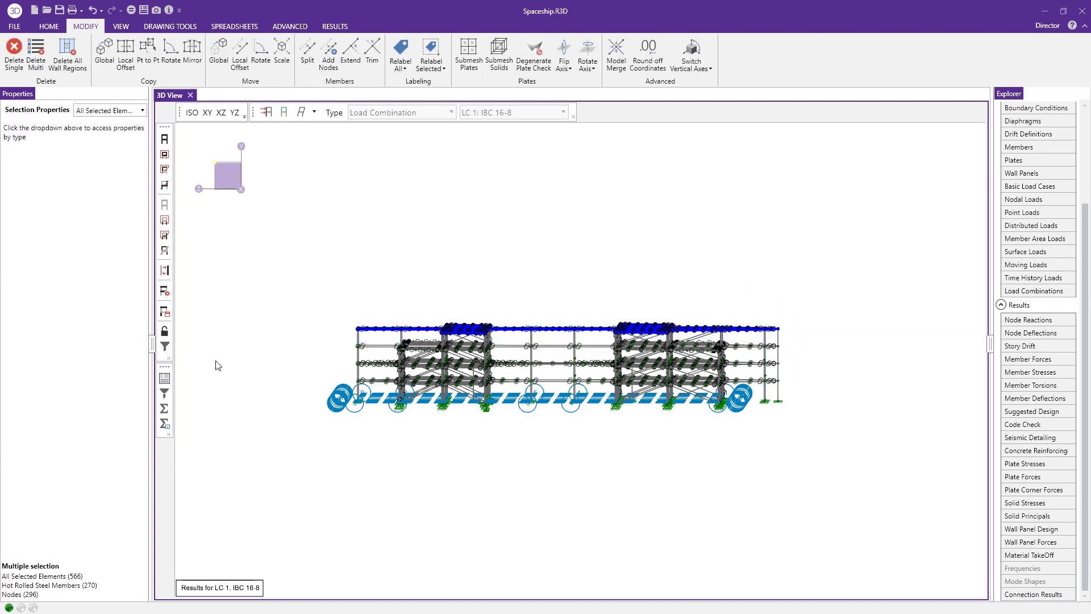
{"action": "left_click", "coordinate": [165, 330]}
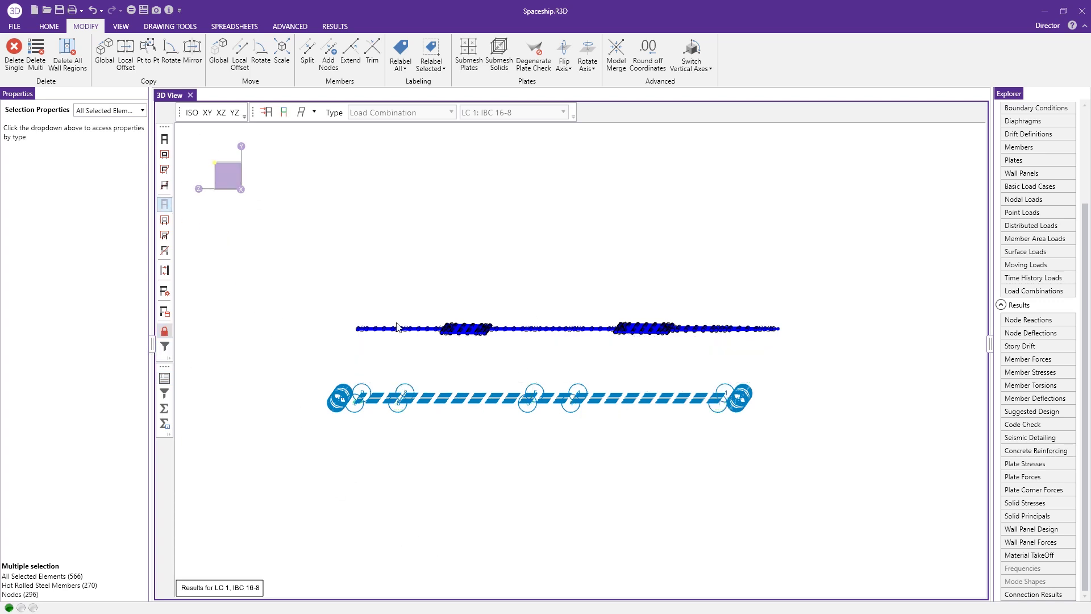
Clear the selection and show the isolated level in the XZ plan view, zoomed to fit the whole grid
{"action": "left_click", "coordinate": [270, 344]}
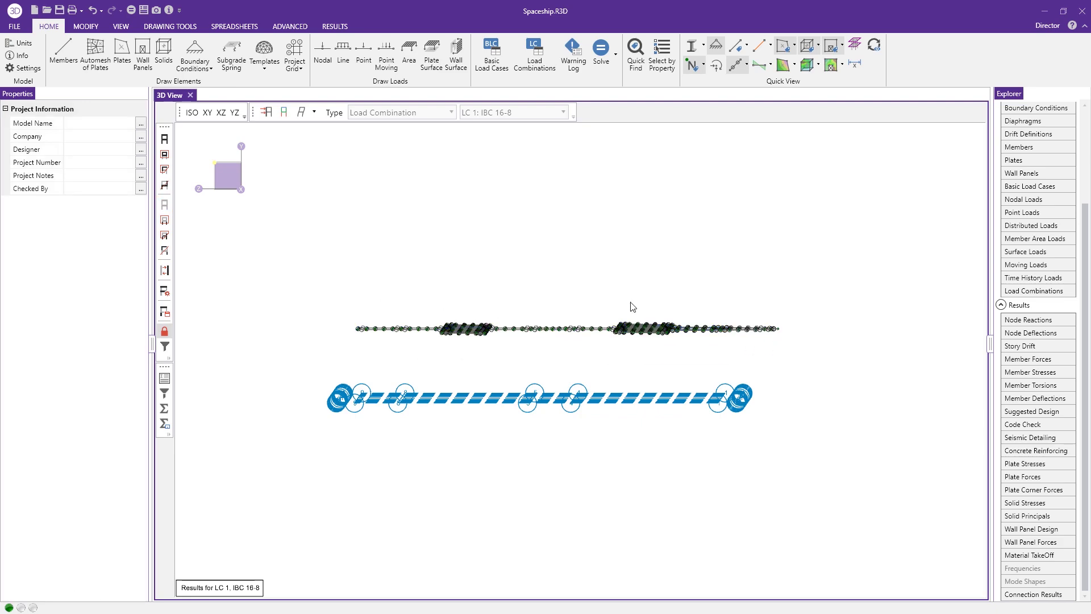
{"action": "left_click", "coordinate": [222, 112]}
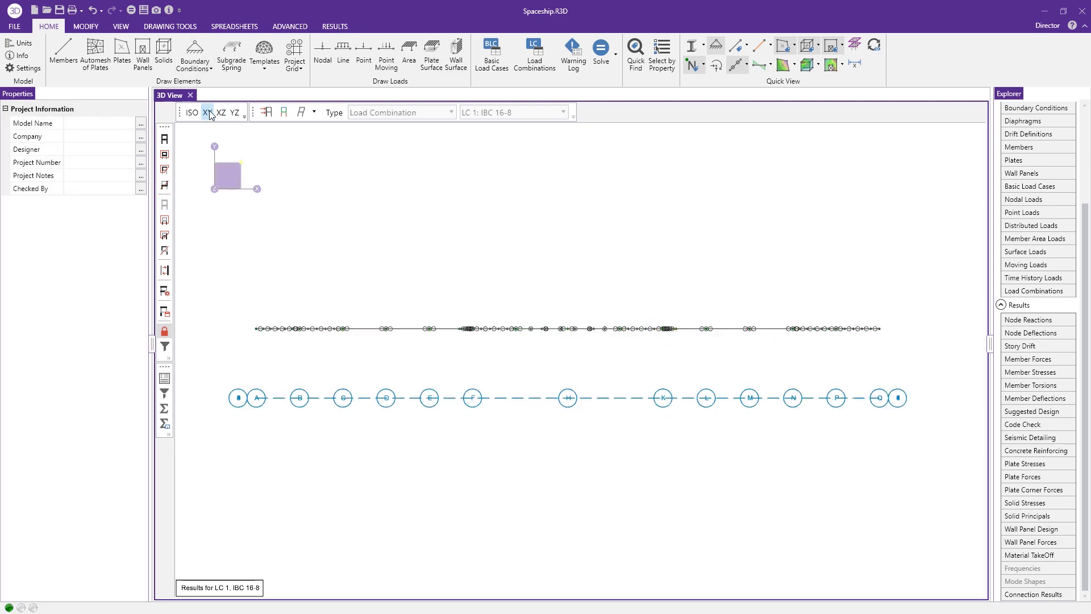
{"action": "left_click", "coordinate": [221, 113]}
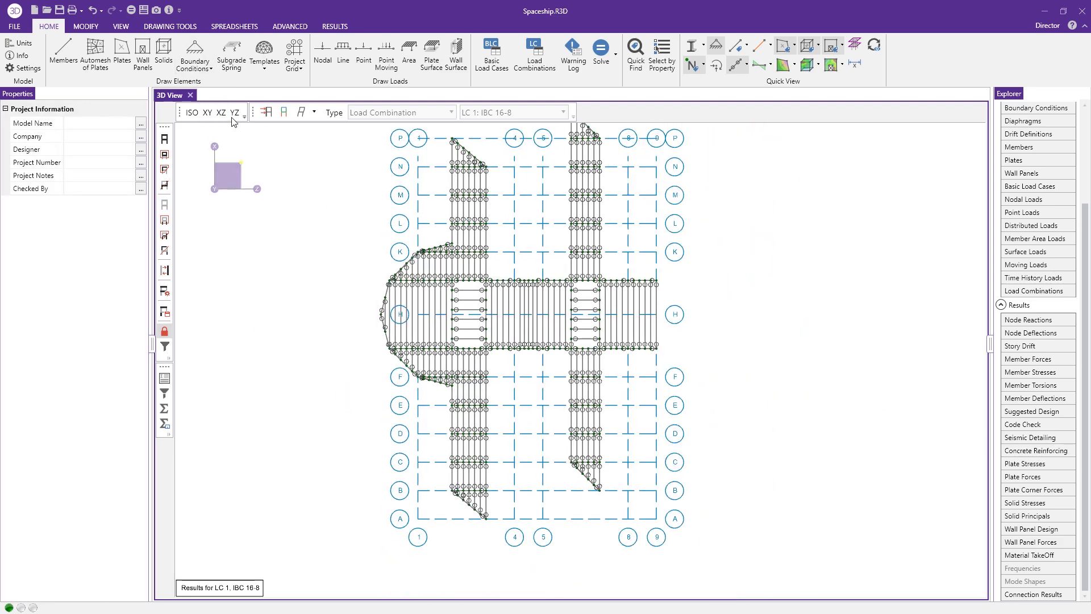
{"action": "scroll", "coordinate": [711, 271], "scroll_direction": "down", "scroll_amount": 1}
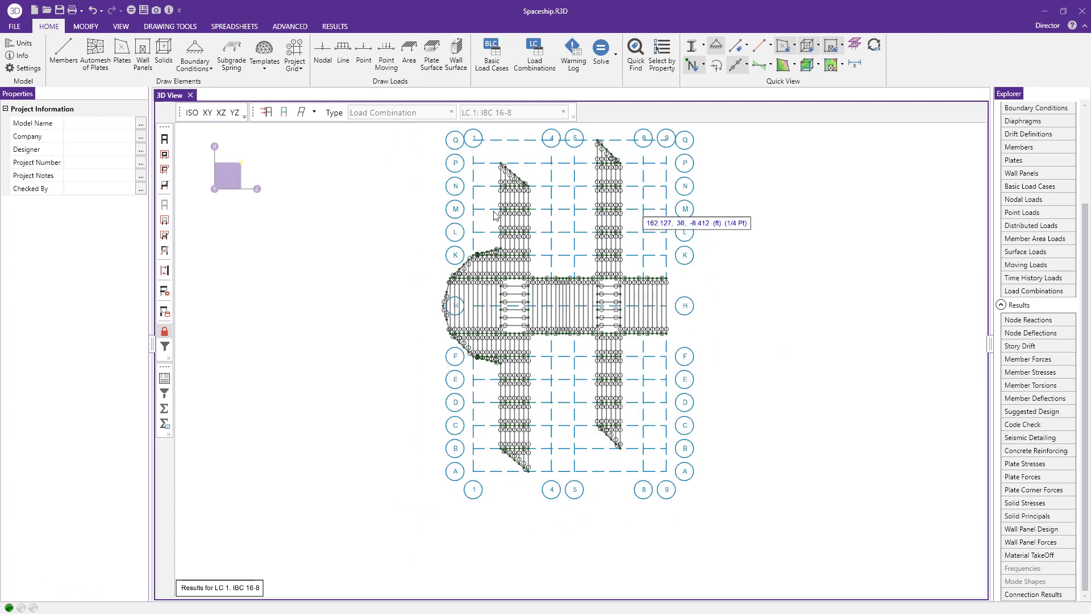
Open the graphics print preview and enlarge and position the framing plan on the portrait sheet
{"action": "left_click", "coordinate": [81, 10]}
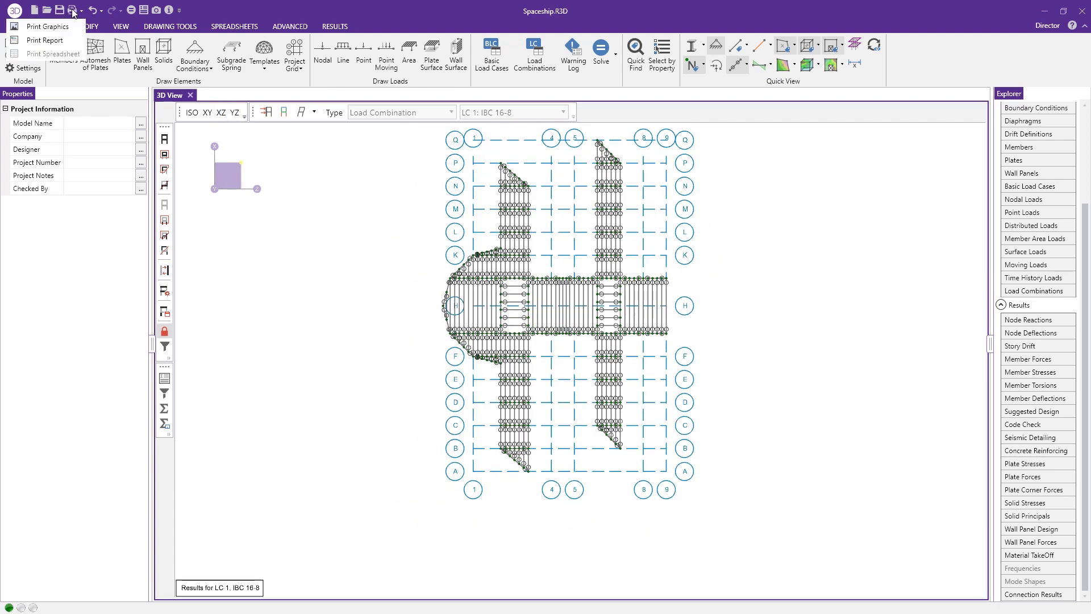
{"action": "left_click", "coordinate": [63, 30]}
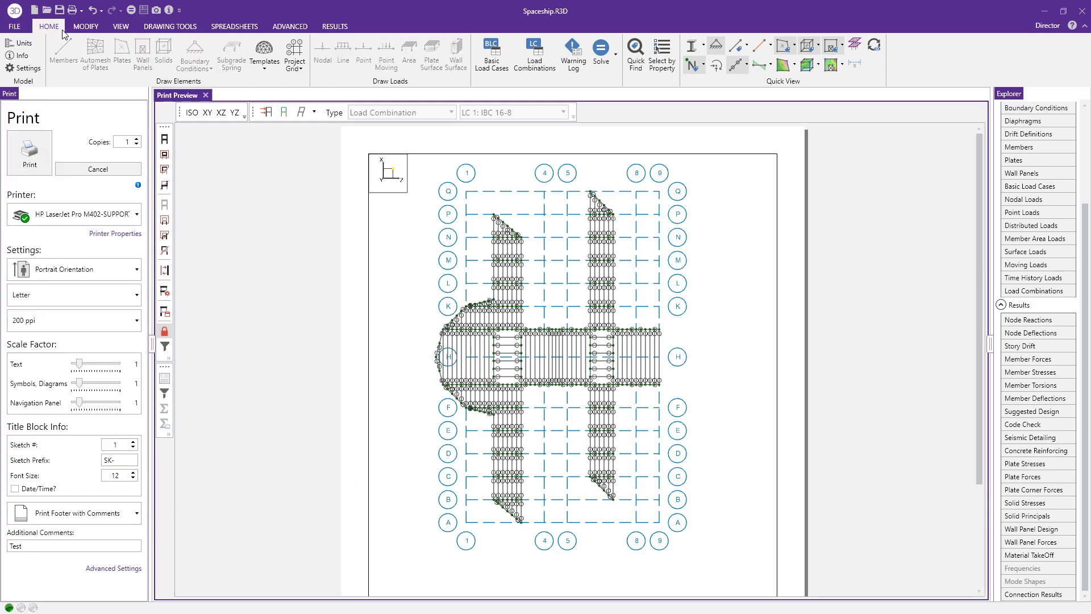
{"action": "scroll", "coordinate": [983, 212], "scroll_direction": "down", "scroll_amount": 3}
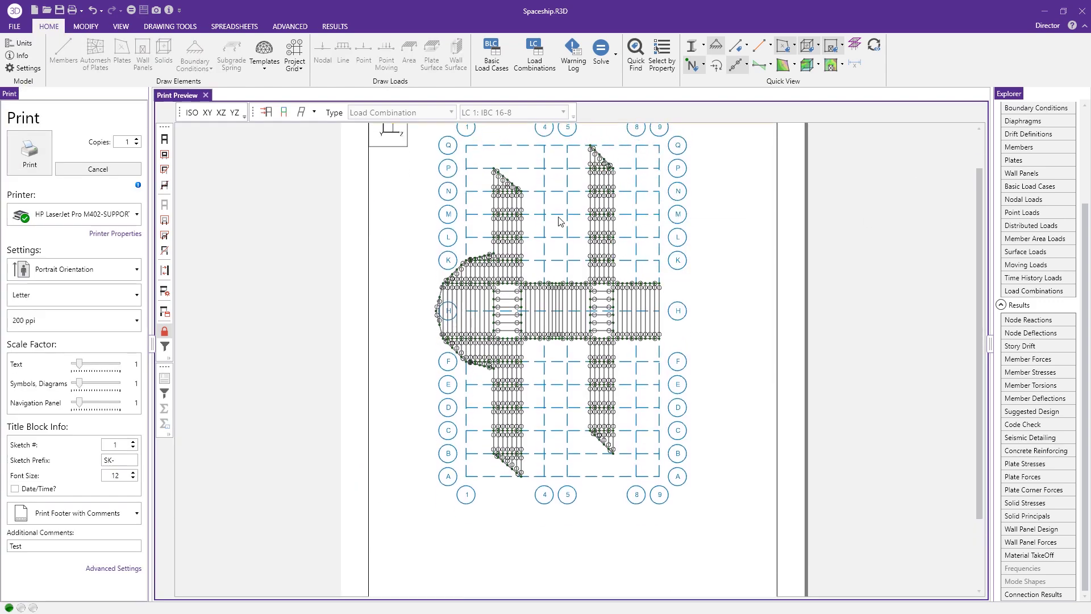
{"action": "scroll", "coordinate": [602, 198], "scroll_direction": "up", "scroll_amount": 1}
{"action": "middle_click_drag", "start_coordinate": [602, 197], "coordinate": [609, 235]}
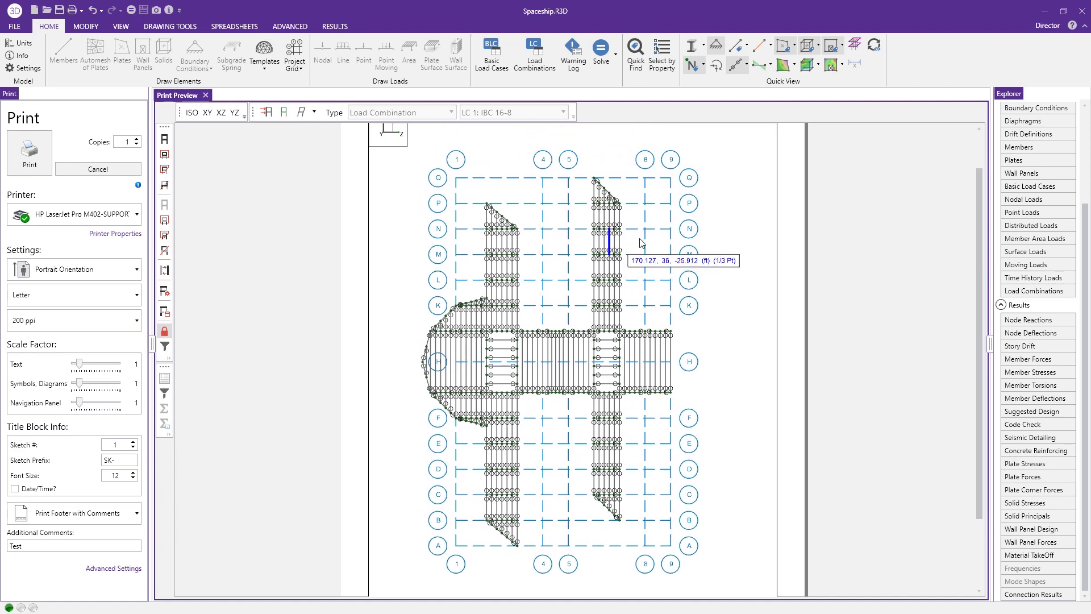
{"action": "mouse_move", "coordinate": [979, 205]}
{"action": "left_mouse_down"}
{"action": "mouse_move", "coordinate": [970, 256]}
{"action": "mouse_move", "coordinate": [954, 178]}
{"action": "left_mouse_up"}
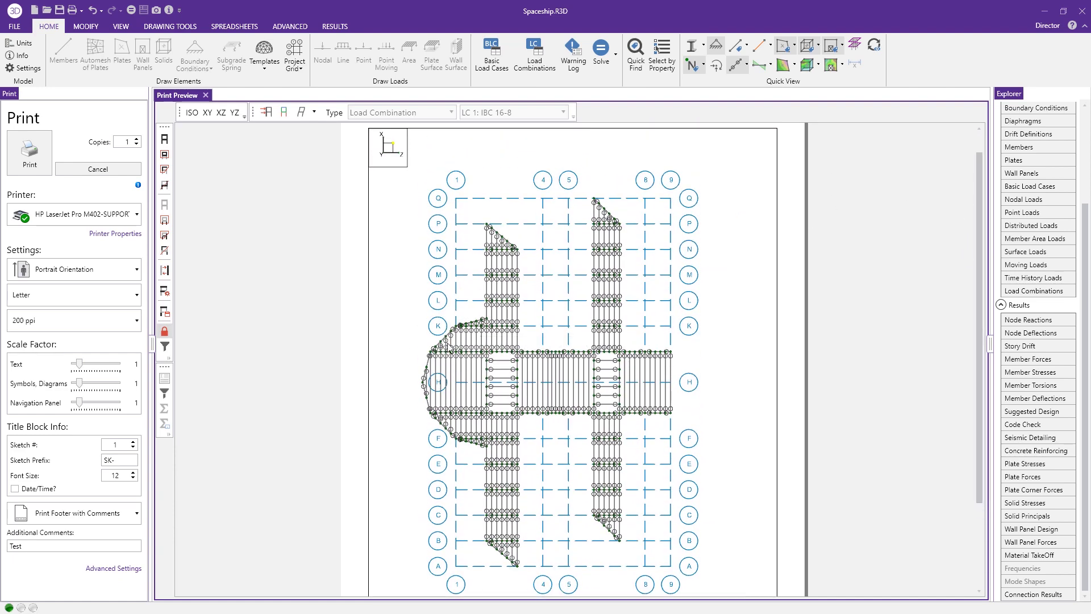
{"action": "scroll", "coordinate": [449, 344], "scroll_direction": "up", "scroll_amount": 1}
{"action": "mouse_move", "coordinate": [980, 193]}
{"action": "left_mouse_down"}
{"action": "mouse_move", "coordinate": [983, 258]}
{"action": "mouse_move", "coordinate": [982, 227]}
{"action": "left_mouse_up"}
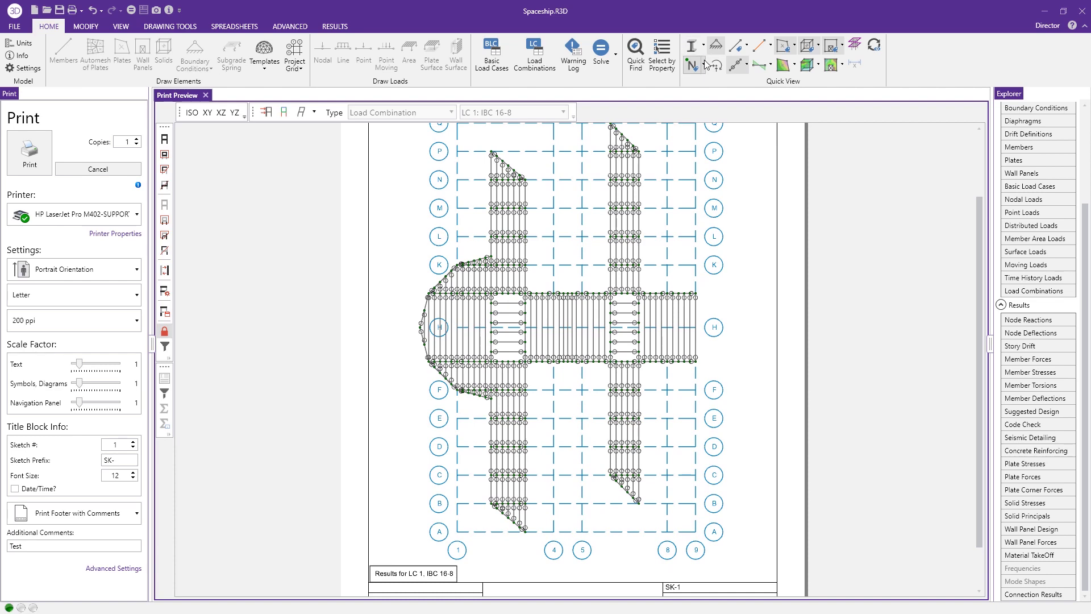
Display the member labels on the framing plan in the print preview and enlarge the plan
{"action": "left_click", "coordinate": [747, 46]}
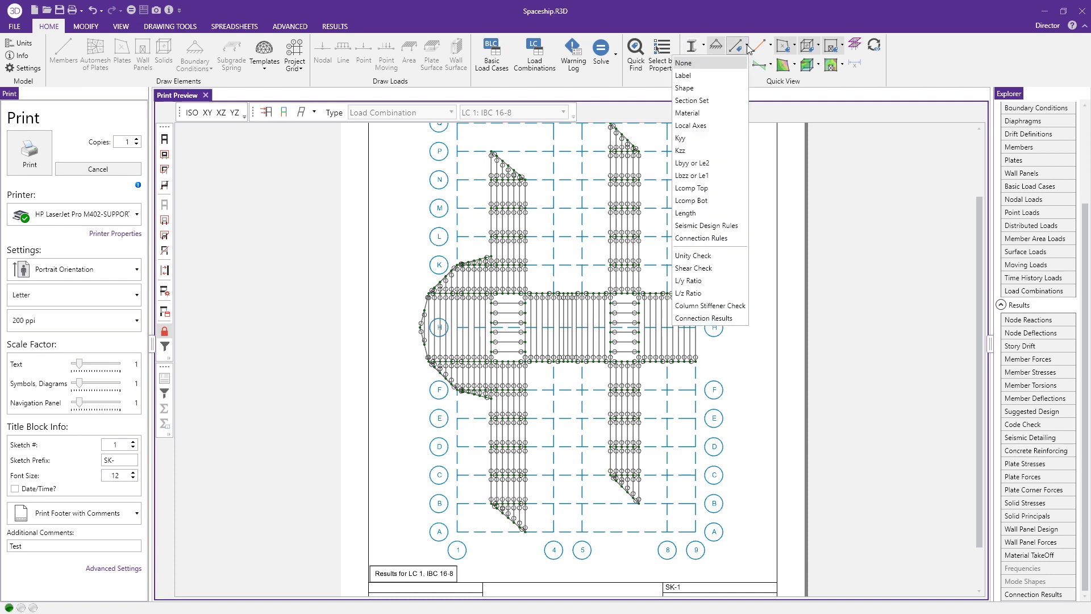
{"action": "left_click", "coordinate": [708, 74]}
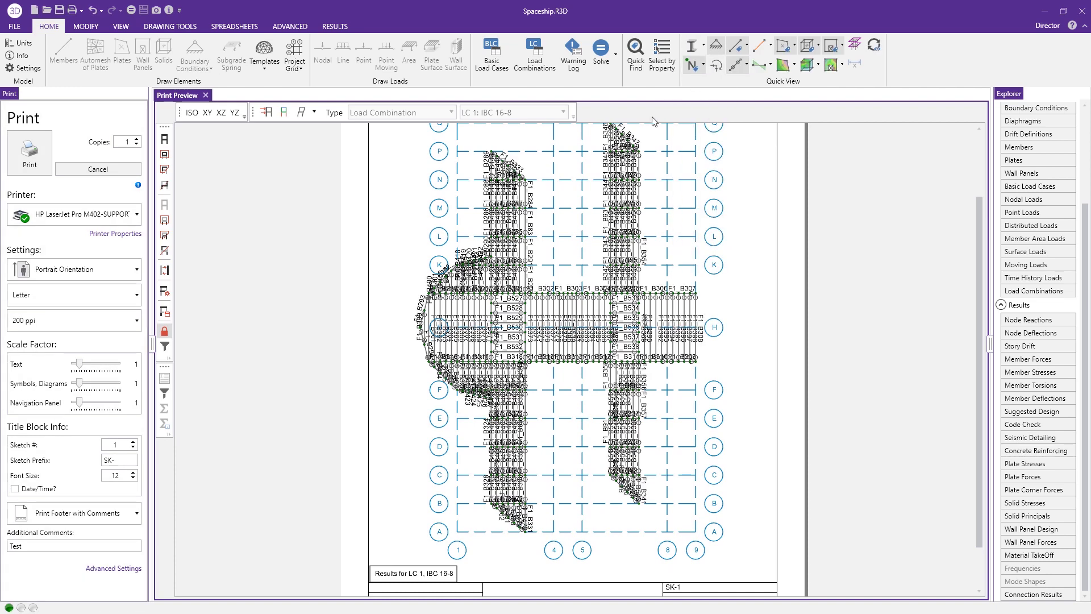
{"action": "scroll", "coordinate": [585, 250], "scroll_direction": "up", "scroll_amount": 3}
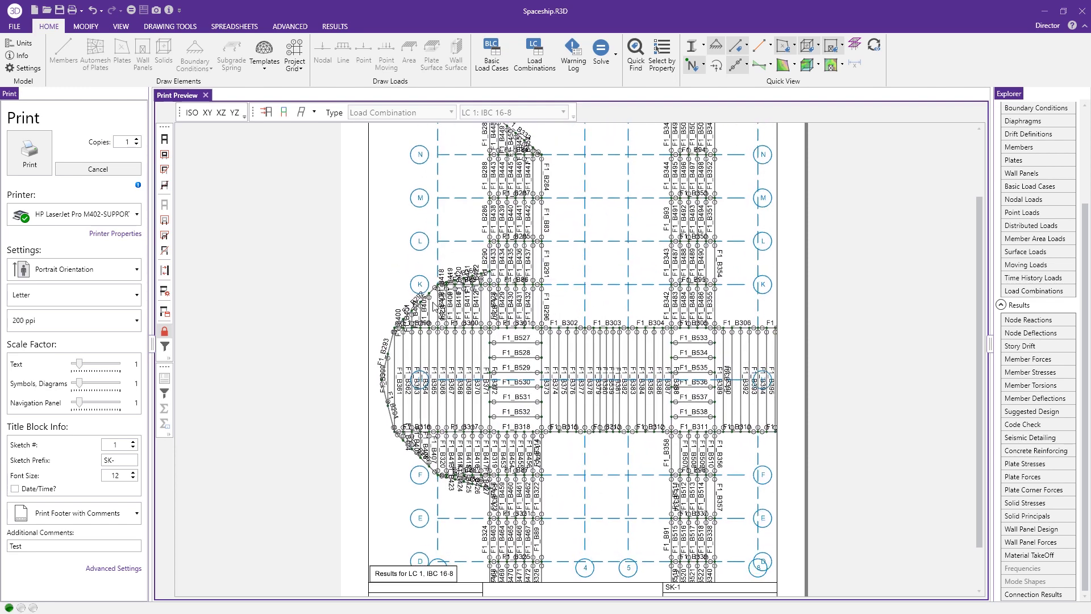
Set the print scale factors to 0.5 for text and 0.75 for symbols and diagrams, and fit the plan to the sheet
{"action": "left_click_drag", "start_coordinate": [83, 364], "coordinate": [78, 365]}
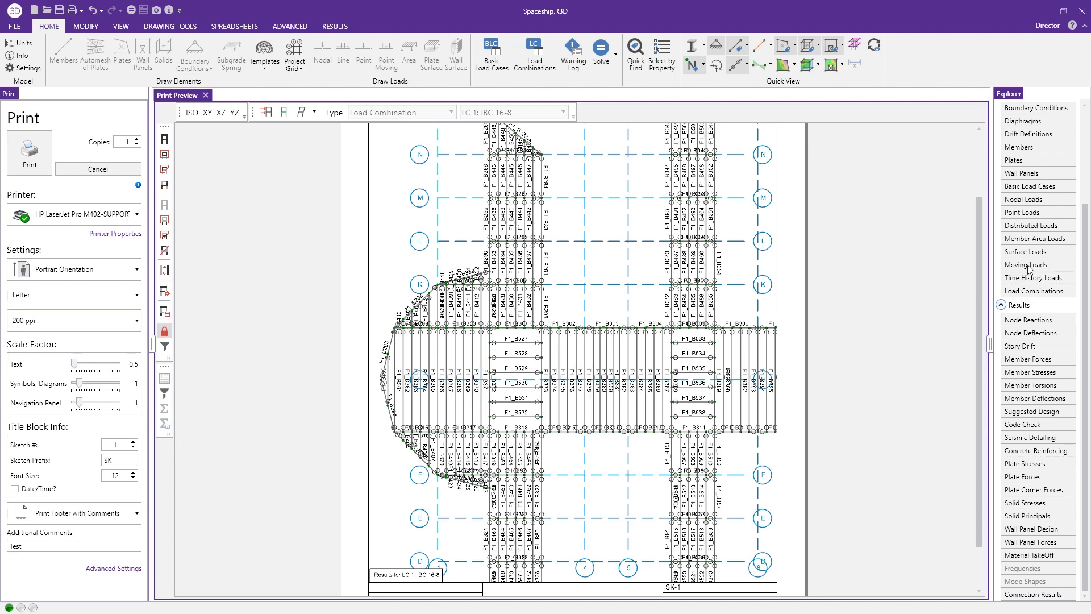
{"action": "scroll", "coordinate": [984, 227], "scroll_direction": "up", "scroll_amount": 2}
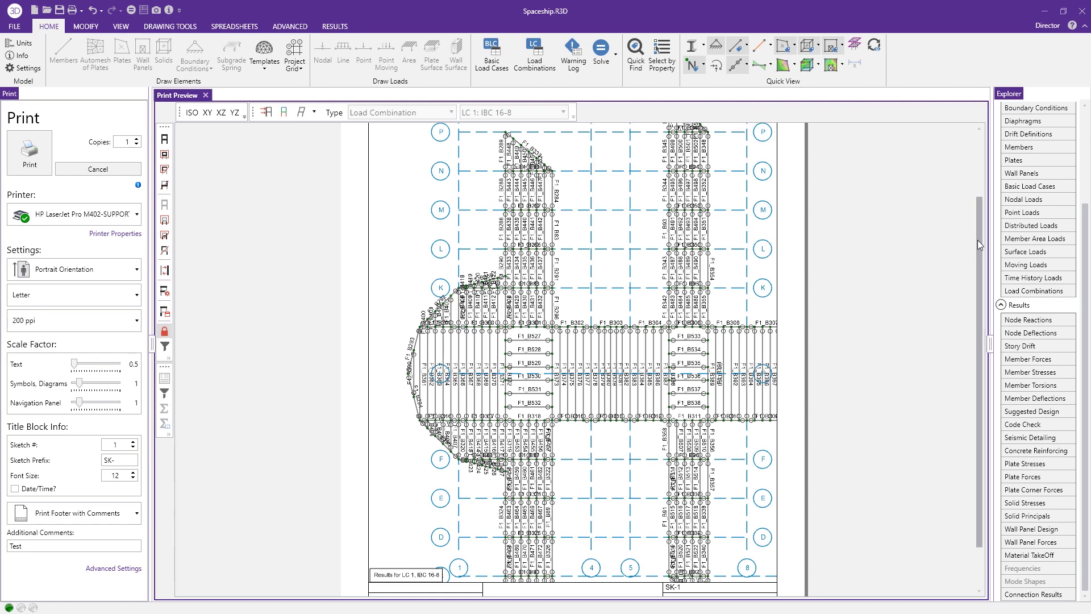
{"action": "scroll", "coordinate": [984, 214], "scroll_direction": "up", "scroll_amount": 1}
{"action": "scroll", "coordinate": [984, 214], "scroll_direction": "down", "scroll_amount": 4}
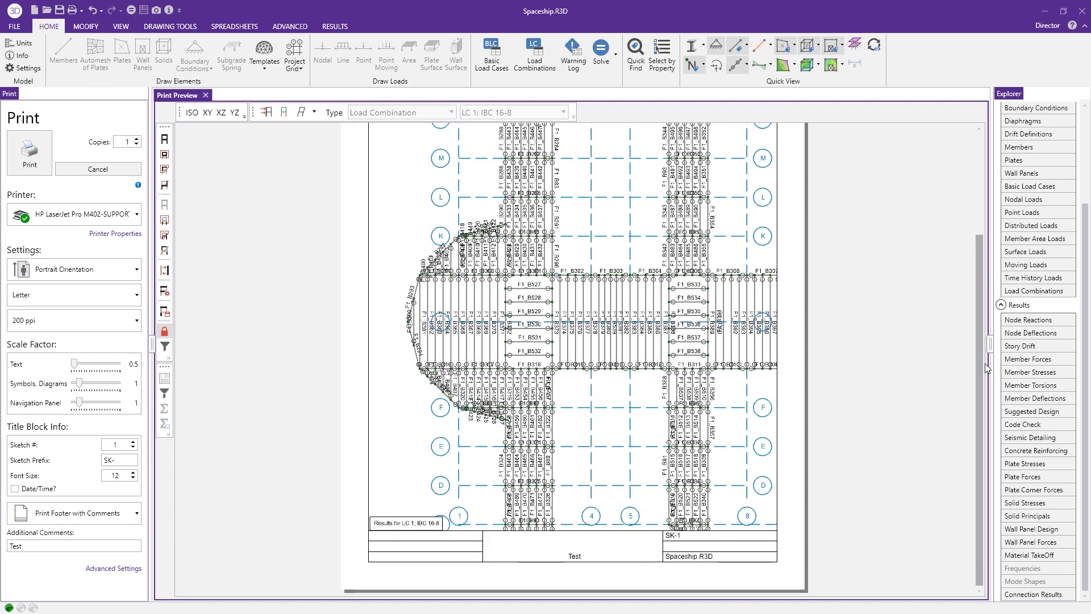
{"action": "scroll", "coordinate": [500, 293], "scroll_direction": "down", "scroll_amount": 1}
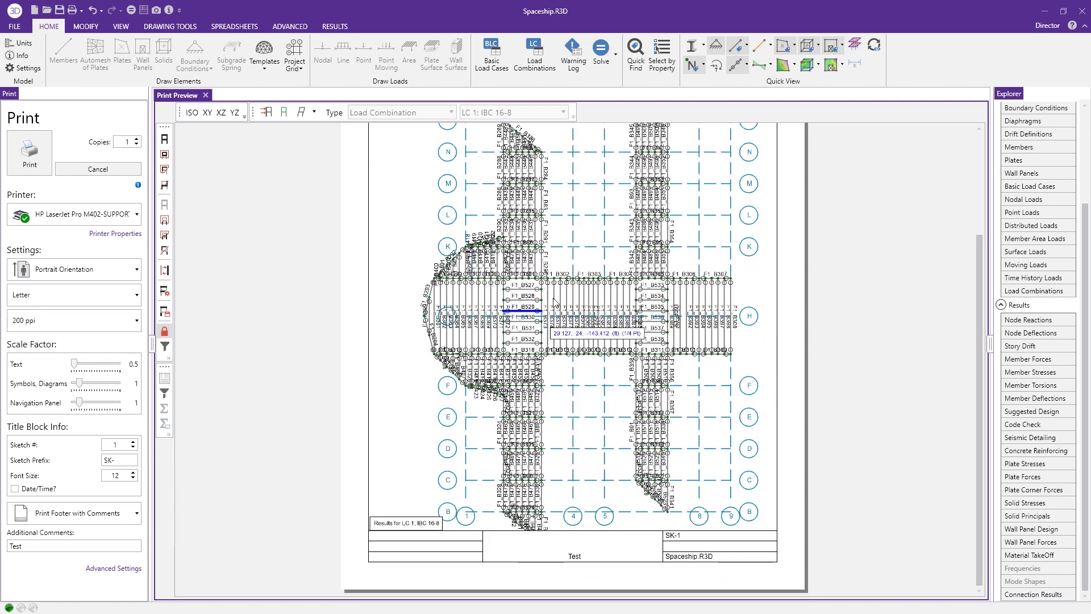
{"action": "left_click", "coordinate": [77, 384]}
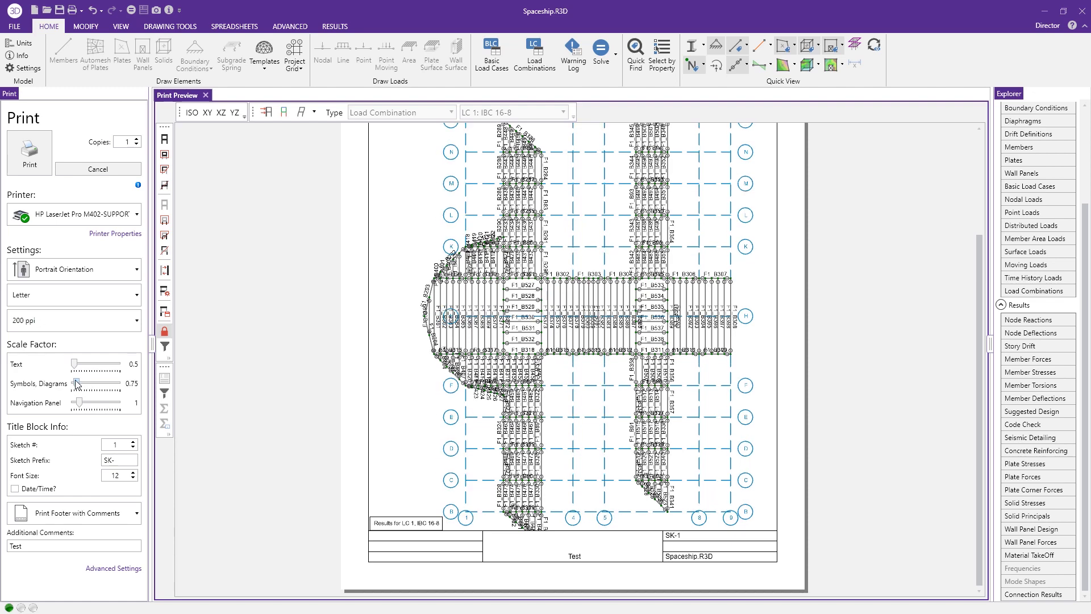
Delete the additional comments text from the print title block
{"action": "scroll", "coordinate": [357, 332], "scroll_direction": "up", "scroll_amount": 1}
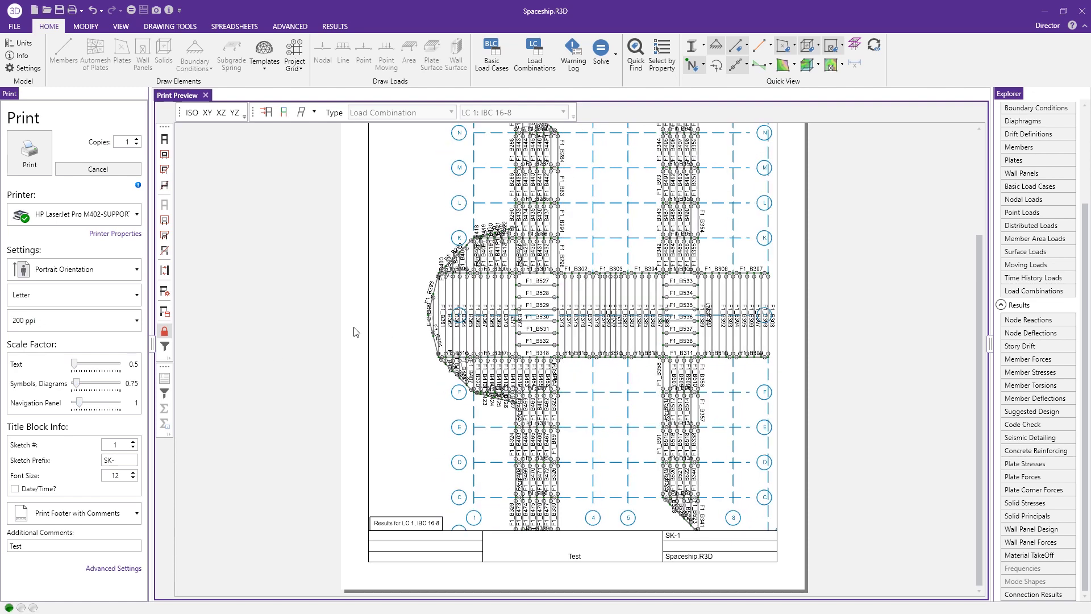
{"action": "double_click", "coordinate": [16, 547]}
{"action": "key", "text": "BackSpace"}
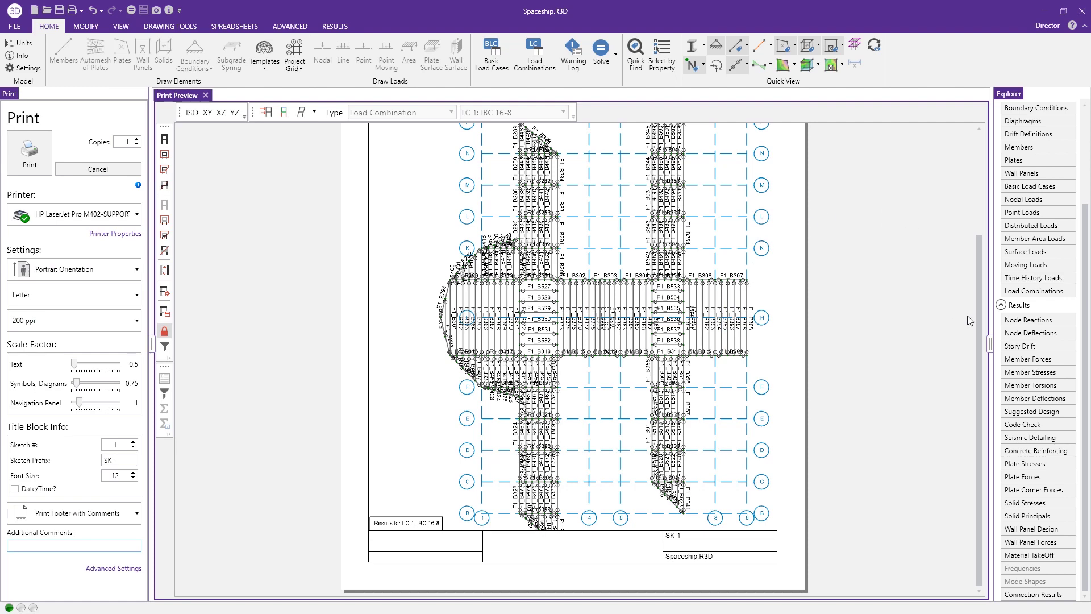
{"action": "scroll", "coordinate": [978, 318], "scroll_direction": "up", "scroll_amount": 3}
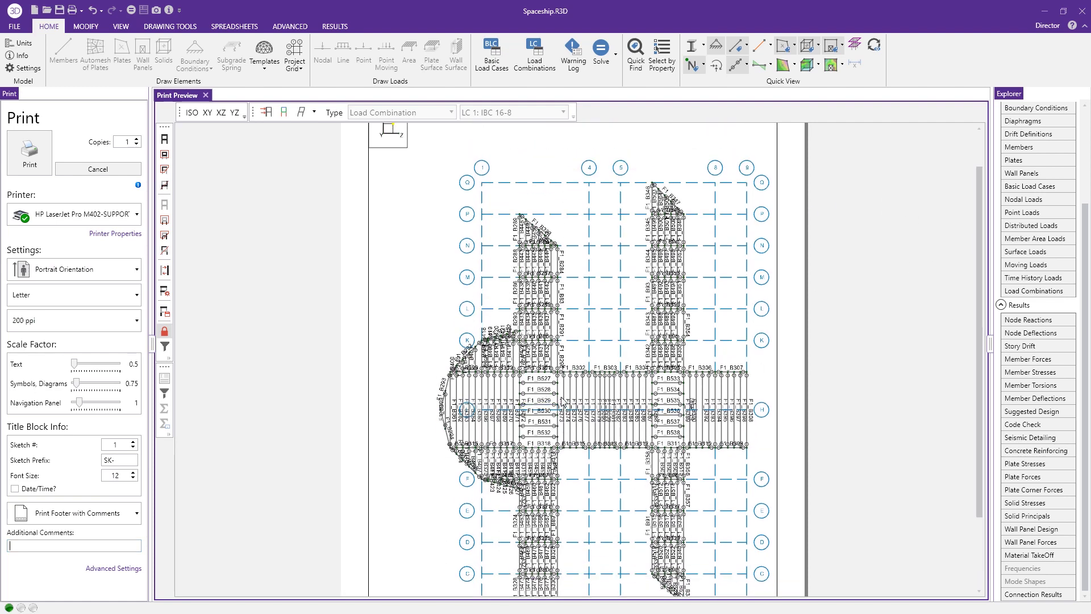
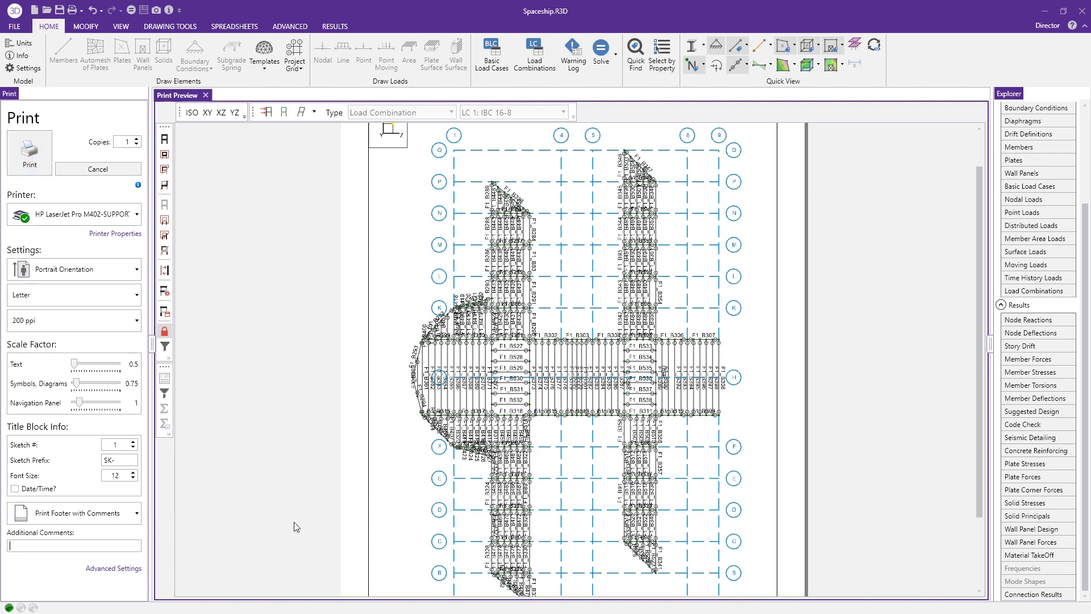
Unlock the isolated level to show the whole model in a 3D orientation, and close the print preview
{"action": "left_click", "coordinate": [164, 332]}
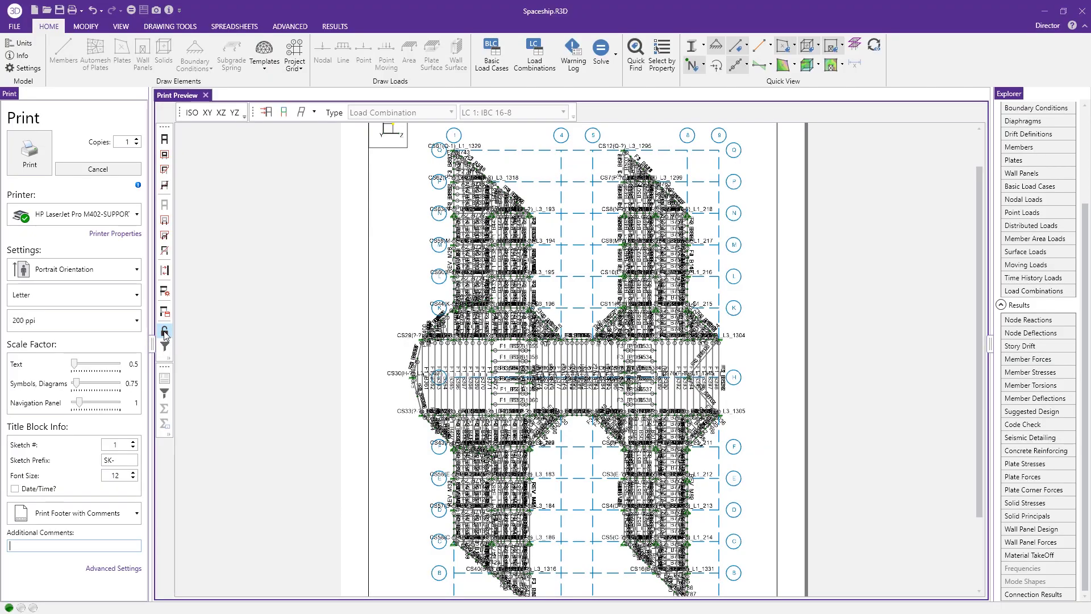
{"action": "middle_click_drag", "start_coordinate": [499, 377], "coordinate": [528, 358], "text": "shift"}
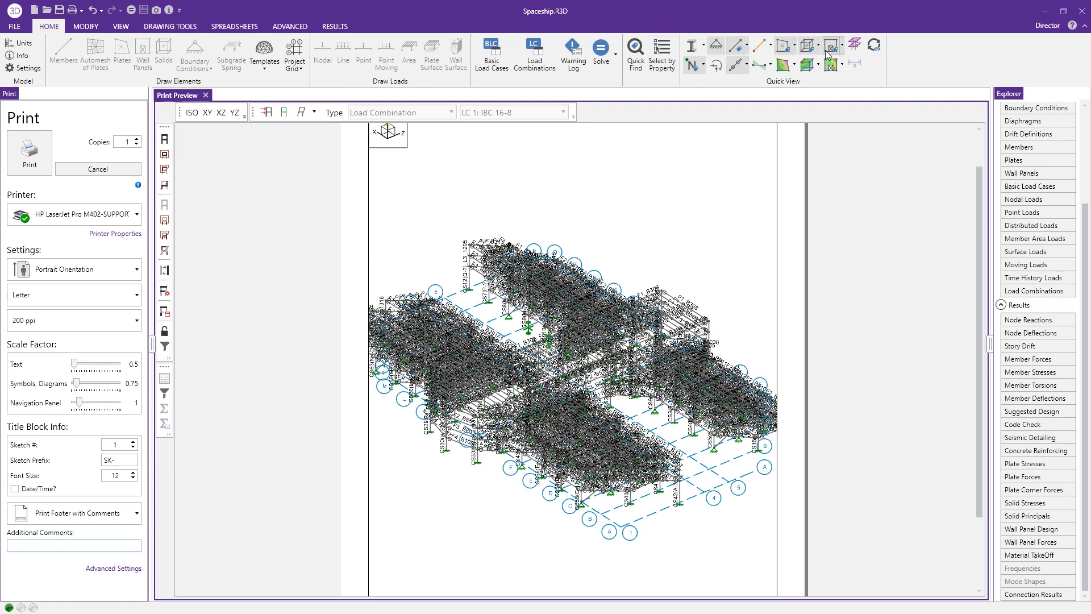
{"action": "left_click", "coordinate": [121, 28]}
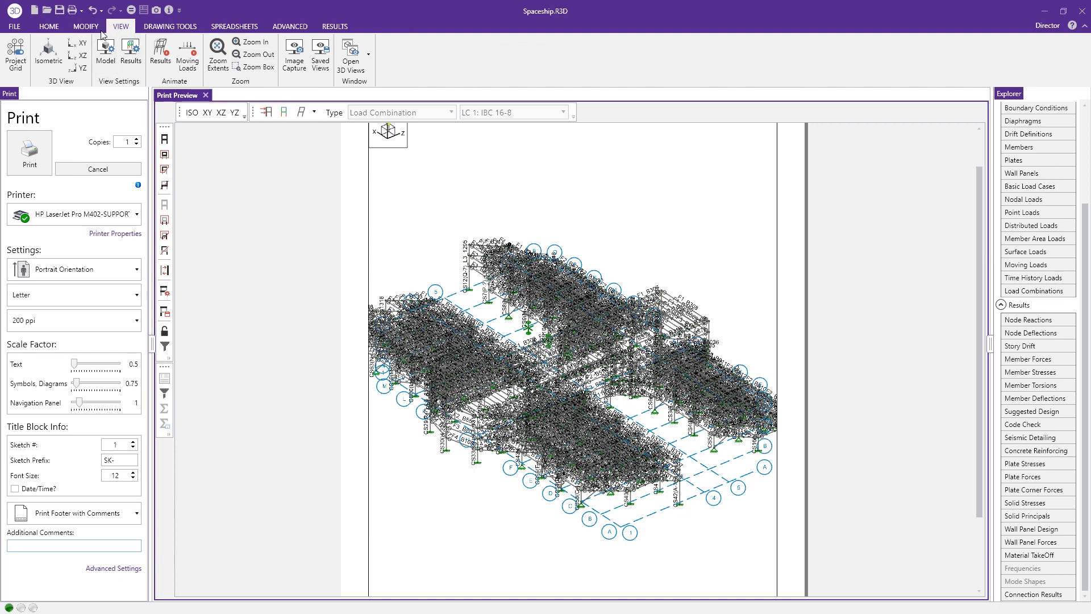
{"action": "left_click", "coordinate": [107, 180]}
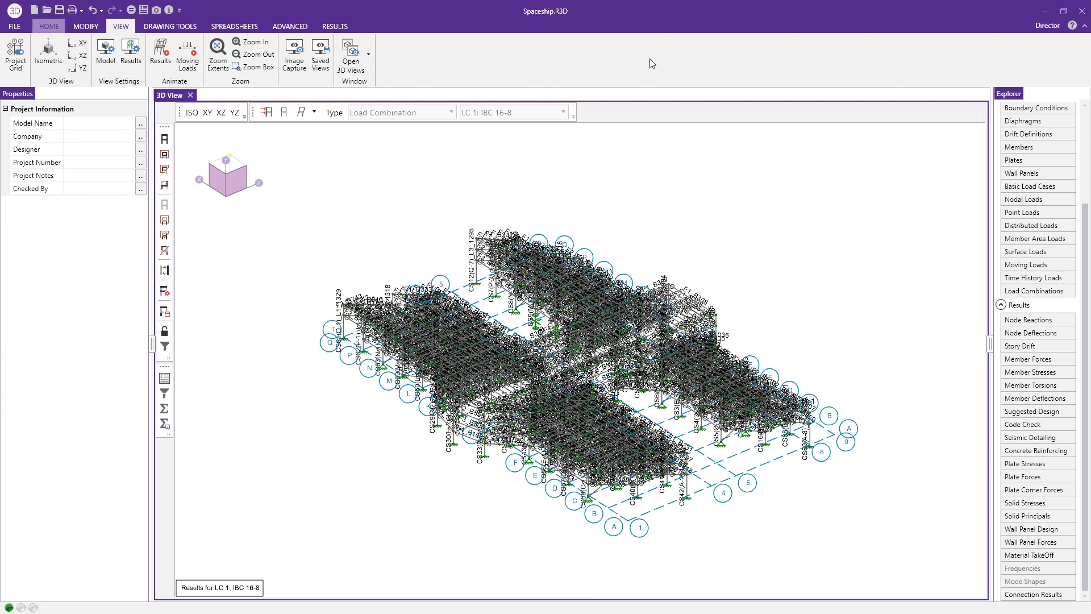
Display the member code checks and axial force results for LC 1: IBC 16-8 on the model
{"action": "scroll", "coordinate": [652, 63], "scroll_direction": "up", "scroll_amount": 2}
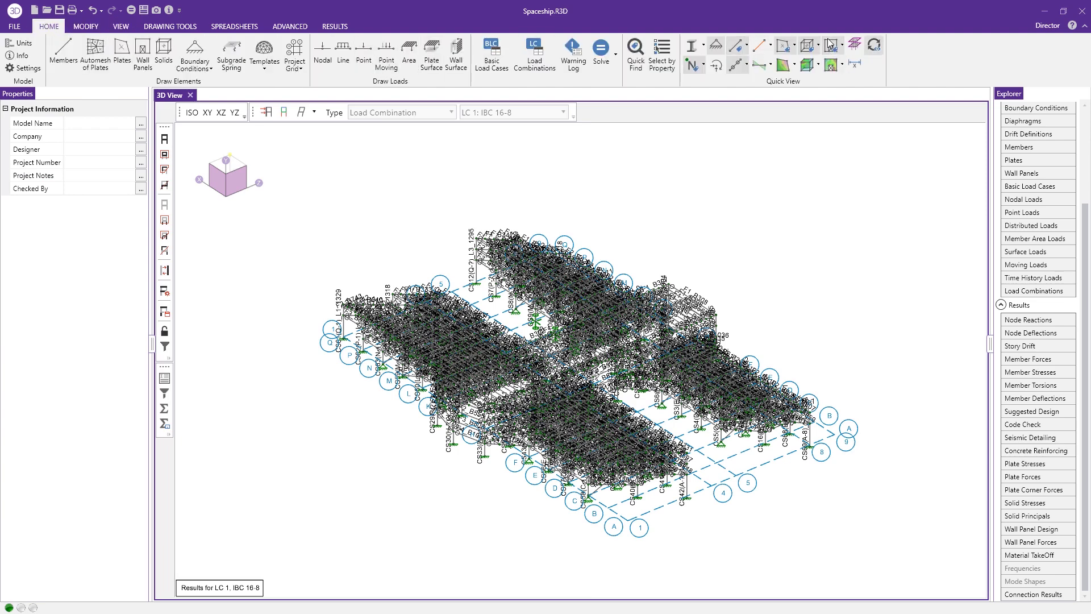
{"action": "left_click", "coordinate": [765, 65]}
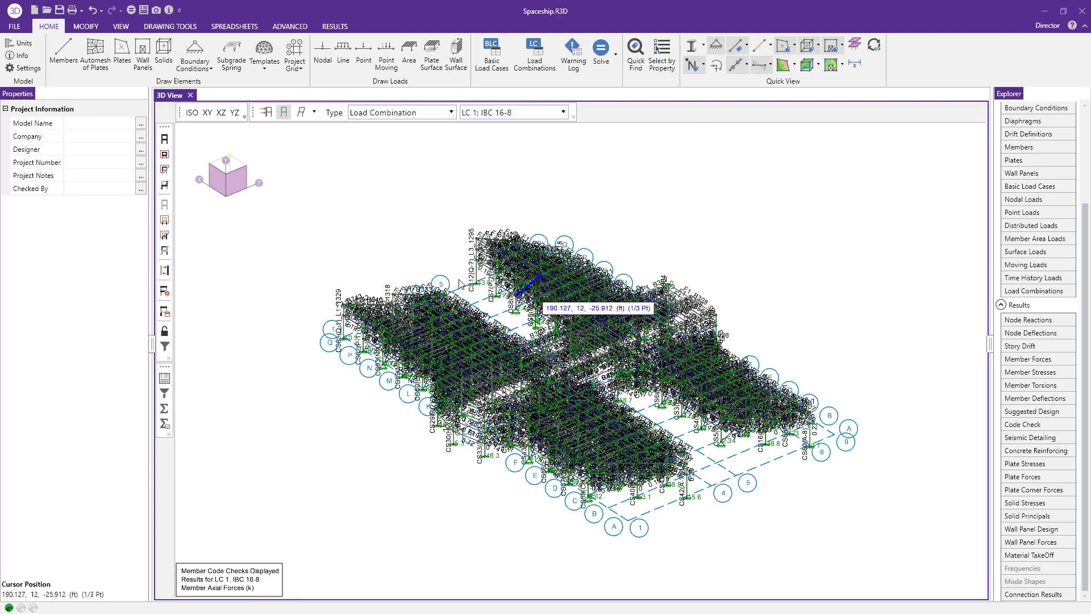
{"action": "scroll", "coordinate": [454, 233], "scroll_direction": "up", "scroll_amount": 1}
{"action": "scroll", "coordinate": [454, 233], "scroll_direction": "up", "scroll_amount": 2}
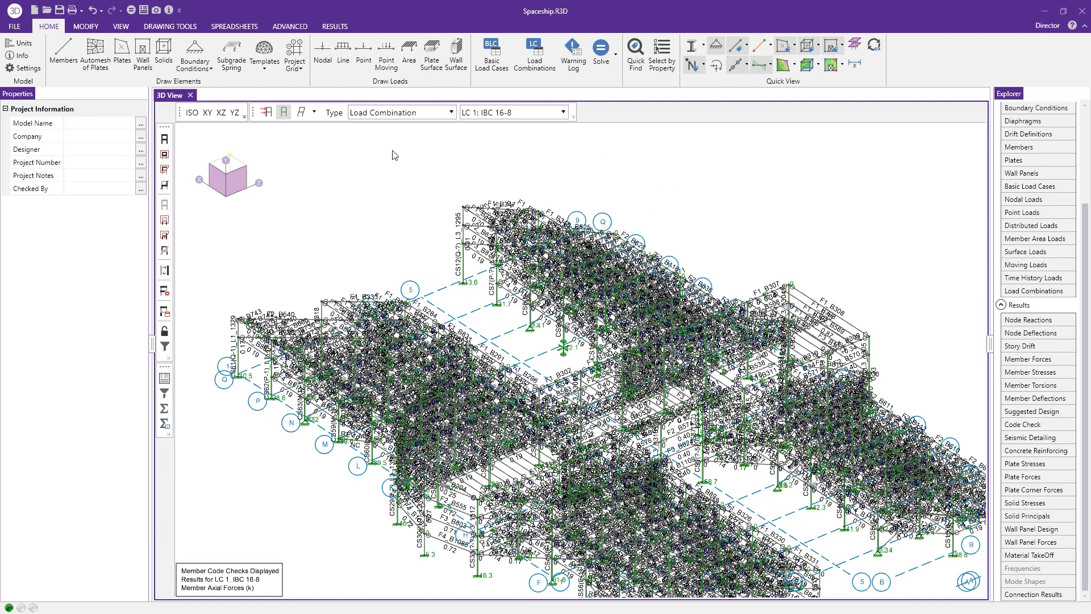
Examine the general and member display options in the model view settings
{"action": "left_click", "coordinate": [121, 26]}
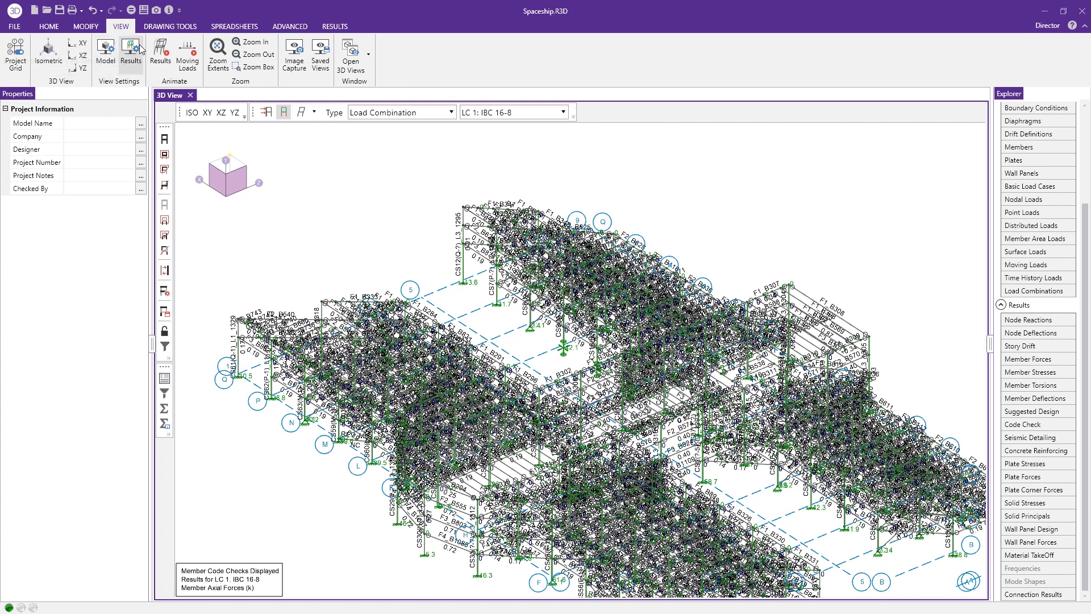
{"action": "left_click", "coordinate": [110, 48]}
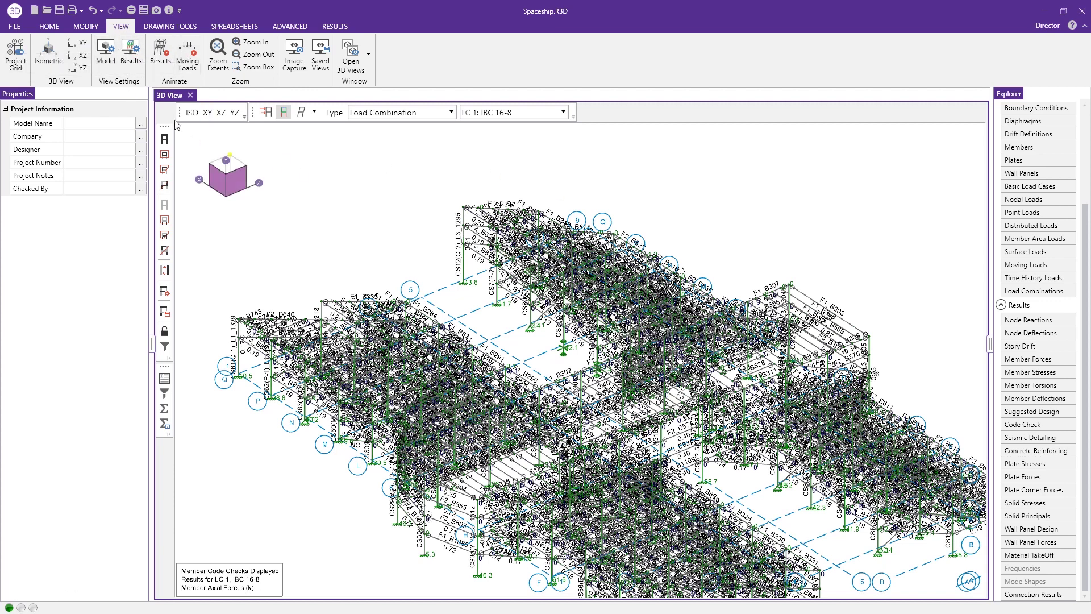
{"action": "left_click", "coordinate": [106, 52]}
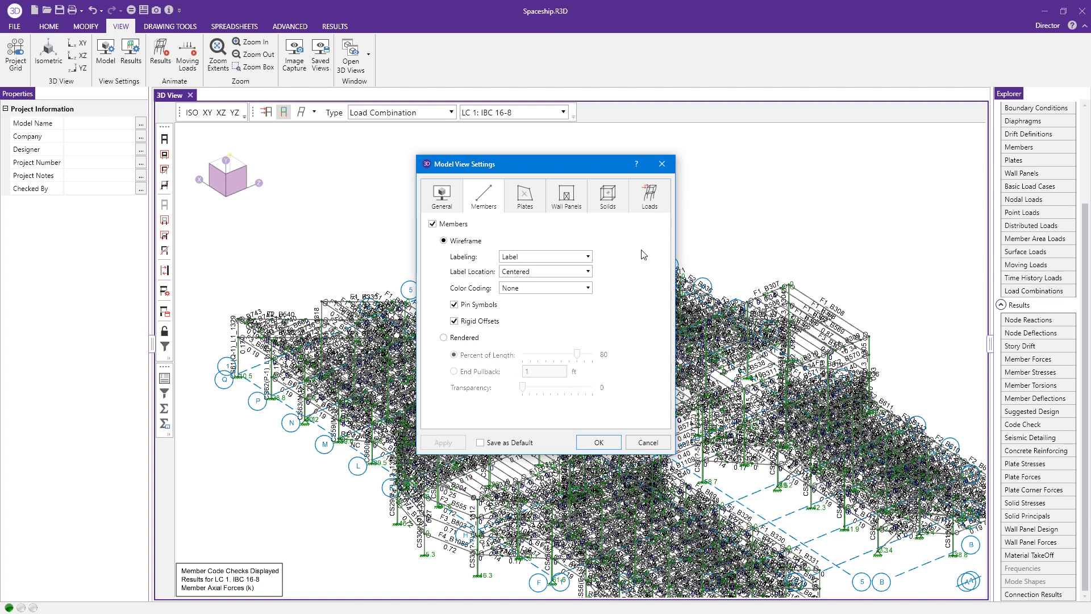
{"action": "left_click", "coordinate": [452, 202]}
{"action": "left_click", "coordinate": [458, 240]}
{"action": "left_click", "coordinate": [599, 442]}
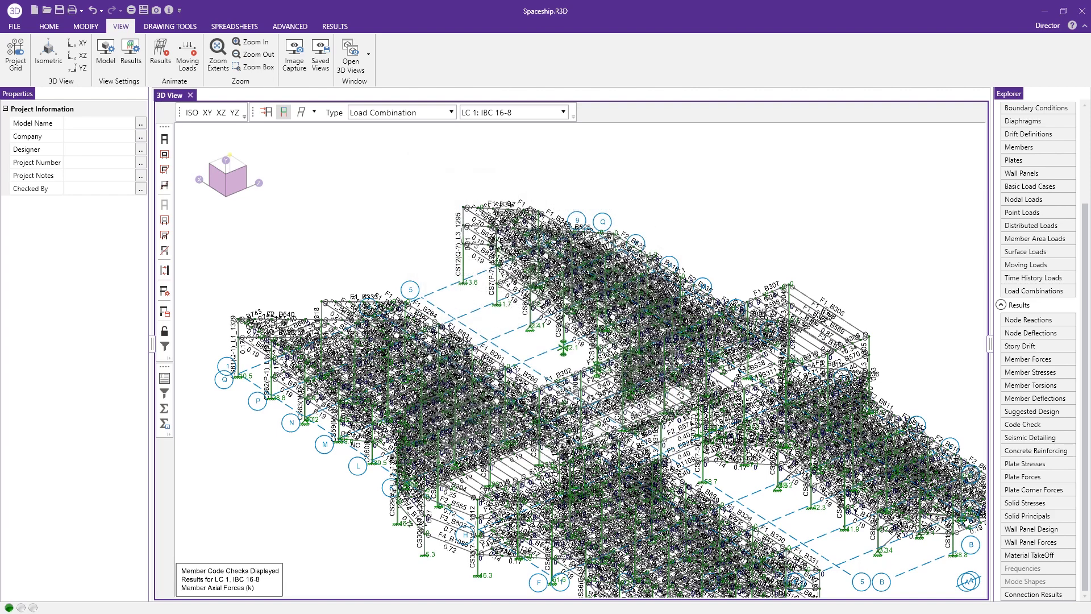
Examine the member results display options and the available result types in the results view settings
{"action": "left_click", "coordinate": [136, 60]}
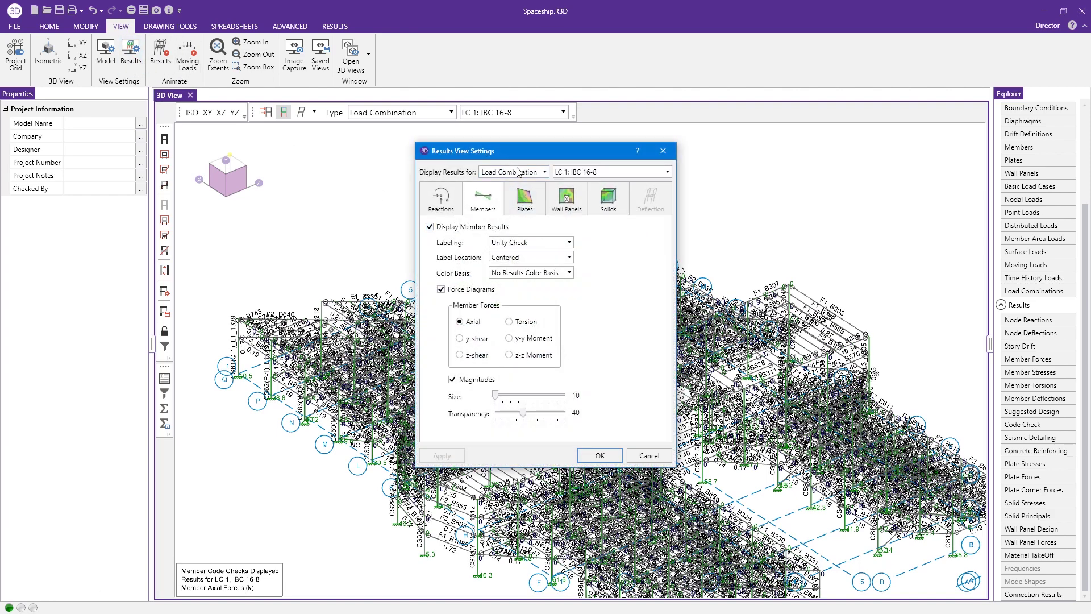
{"action": "left_click", "coordinate": [517, 172]}
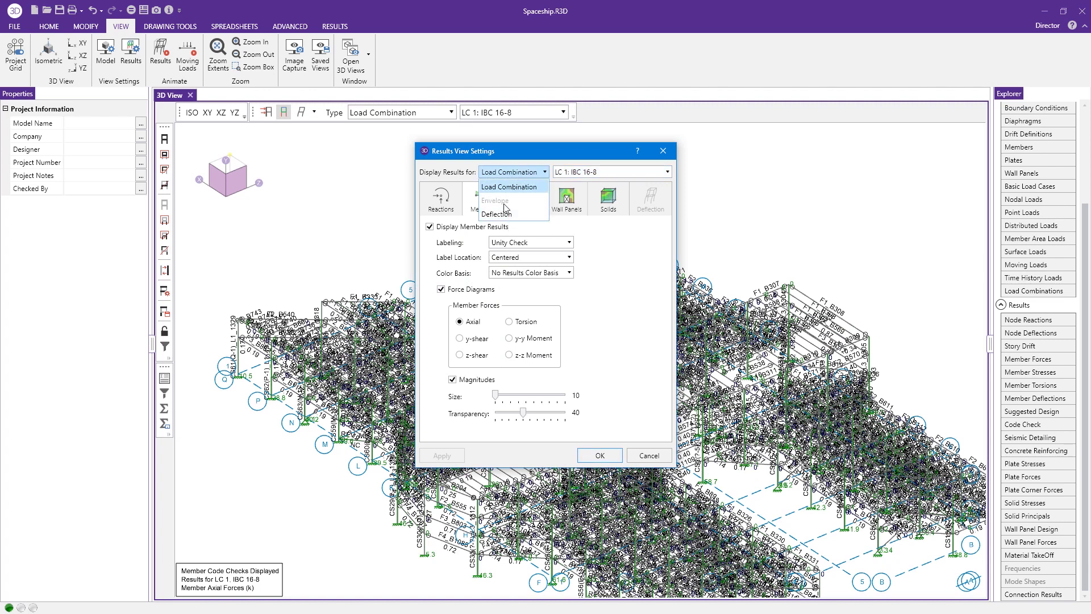
{"action": "left_click", "coordinate": [619, 301]}
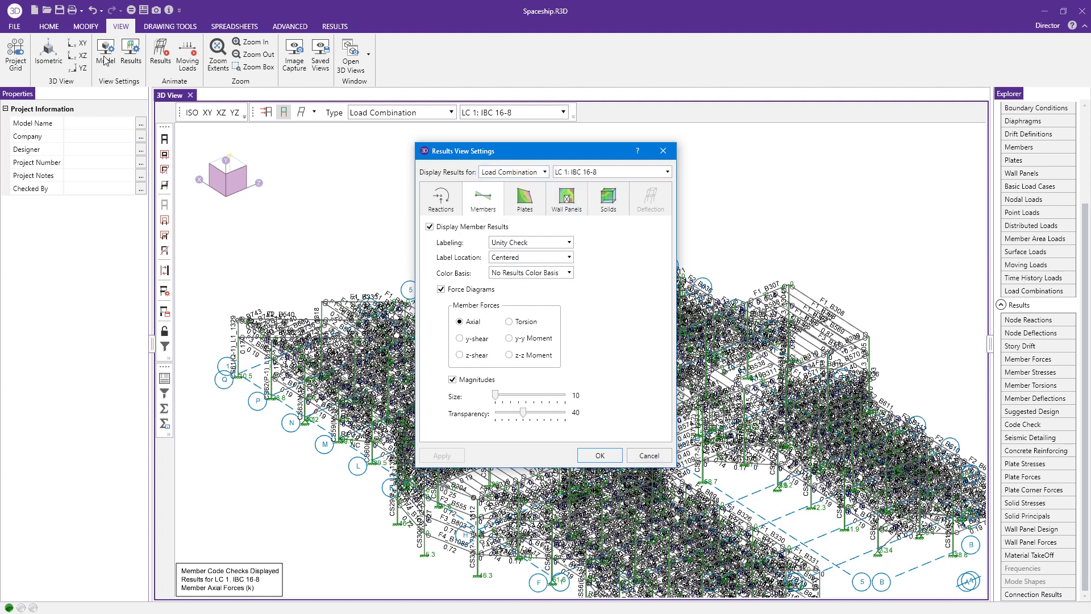
{"action": "left_click", "coordinate": [646, 455]}
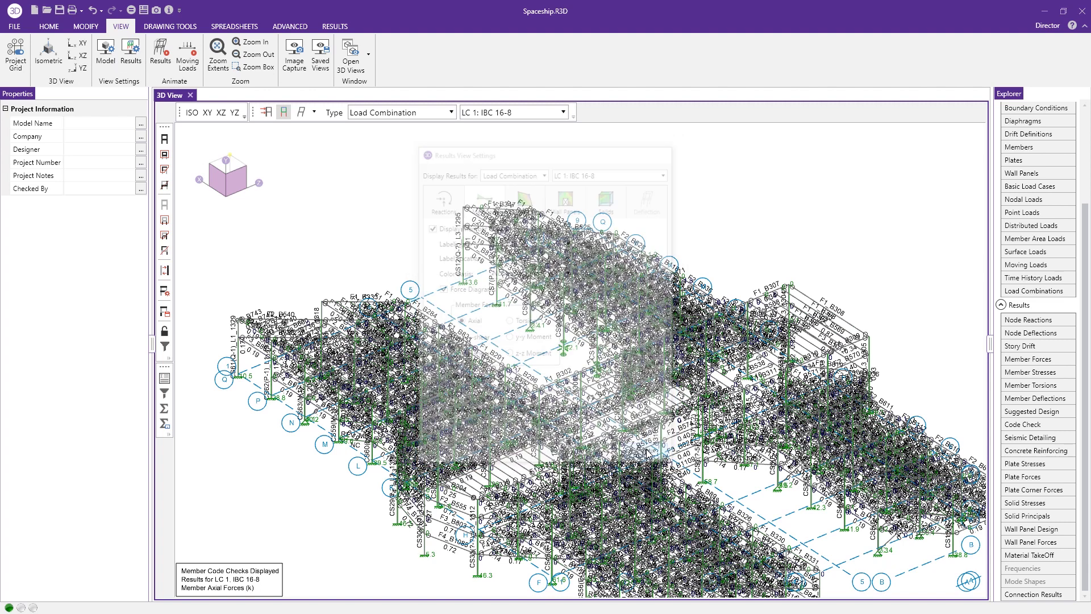
Show the model in the XY elevation and isometric views, and toggle the project grid off and on
{"action": "left_click", "coordinate": [217, 61]}
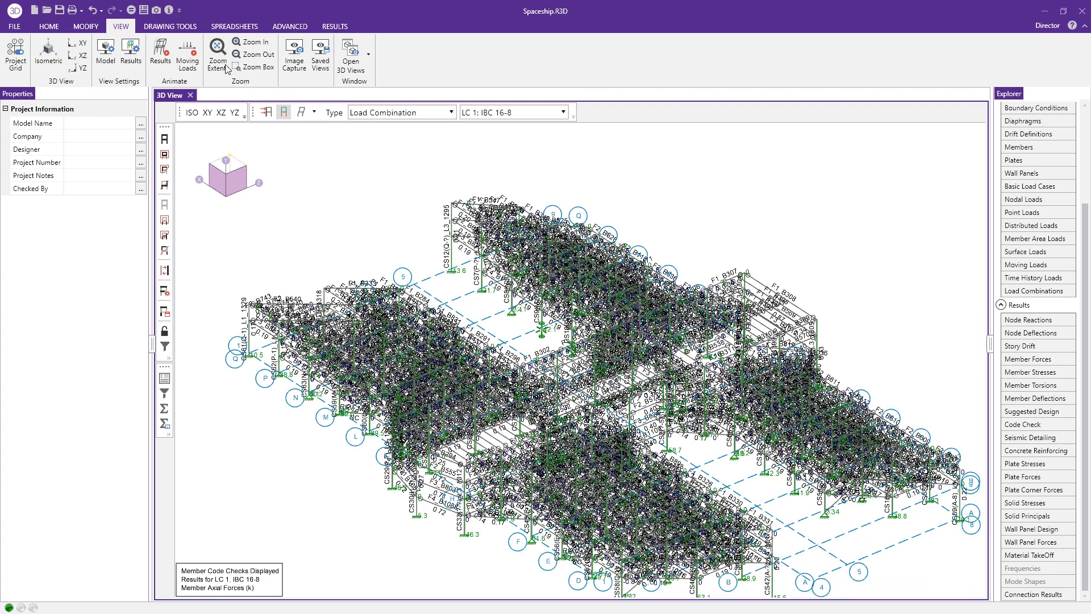
{"action": "left_click", "coordinate": [80, 45]}
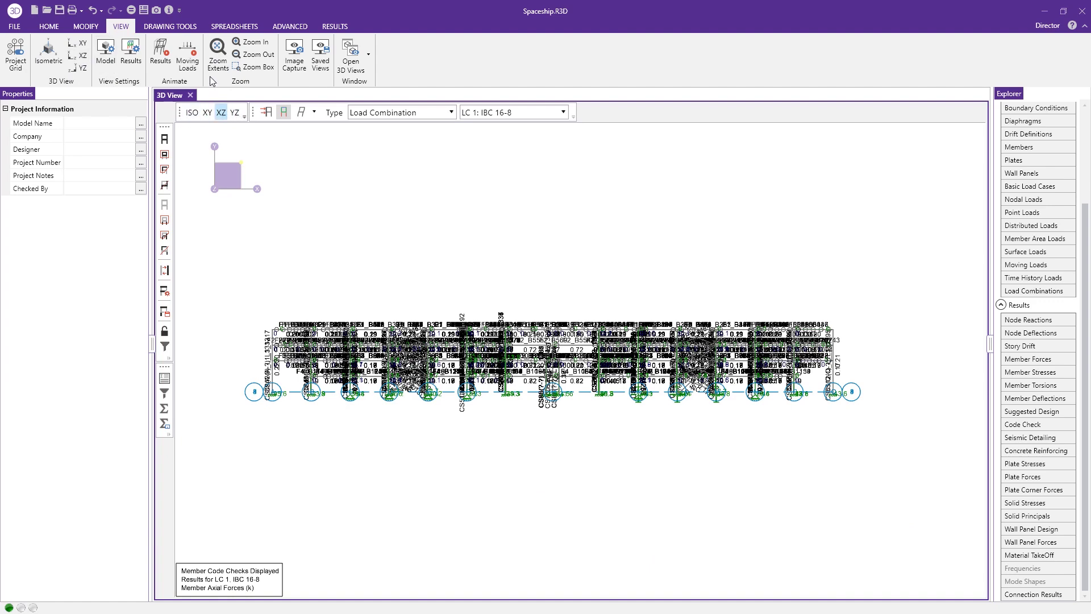
{"action": "left_click", "coordinate": [51, 60]}
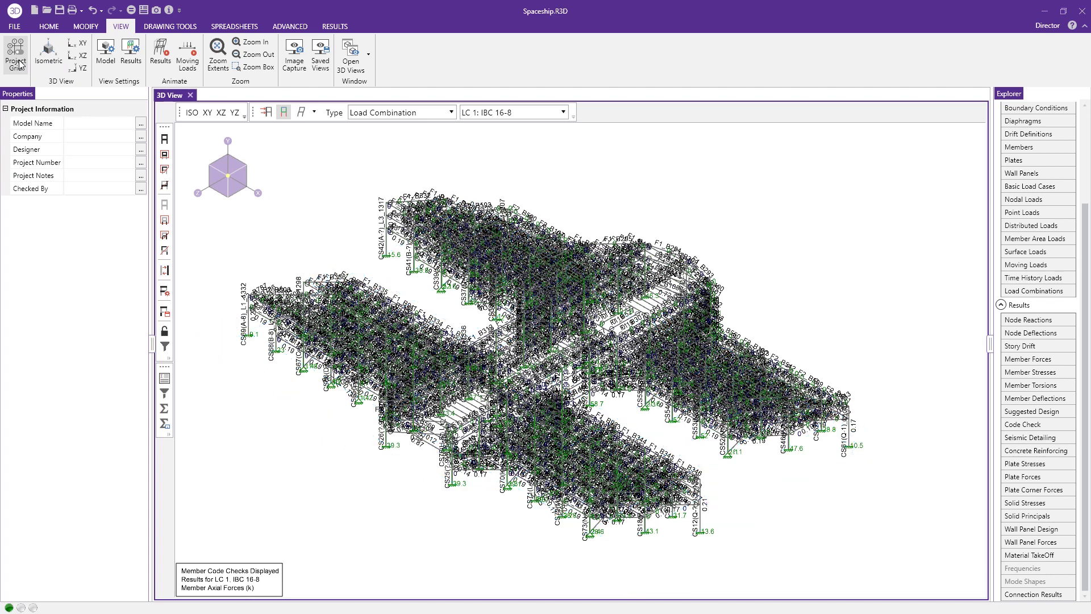
{"action": "left_click", "coordinate": [17, 61]}
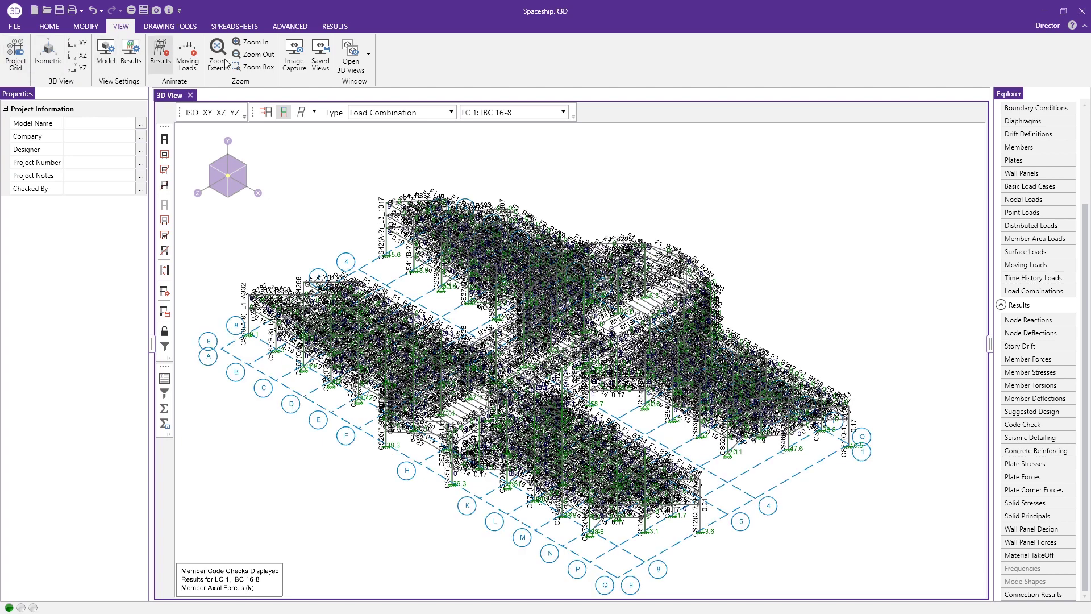
Open a second 3D view and dock it side by side with the first one
{"action": "left_click", "coordinate": [351, 59]}
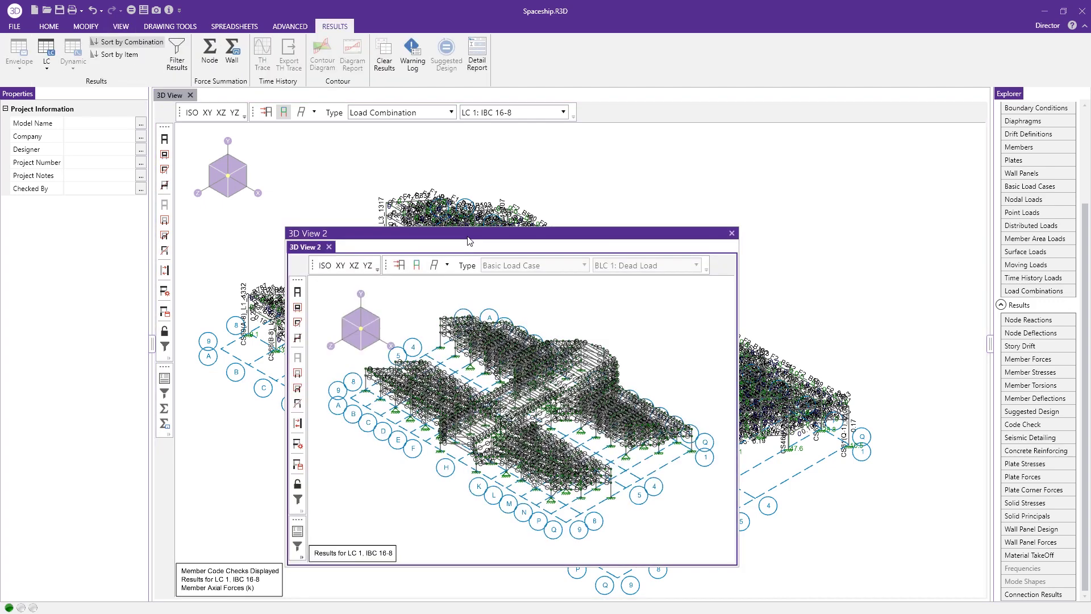
{"action": "left_click_drag", "start_coordinate": [467, 237], "coordinate": [580, 348]}
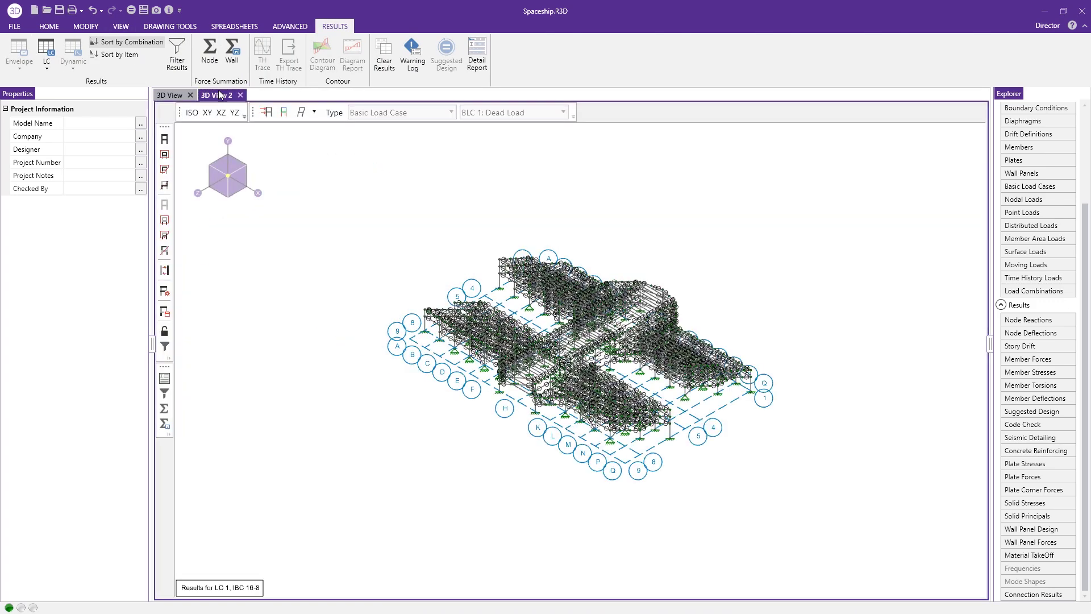
{"action": "left_click", "coordinate": [184, 95]}
{"action": "left_click", "coordinate": [217, 95]}
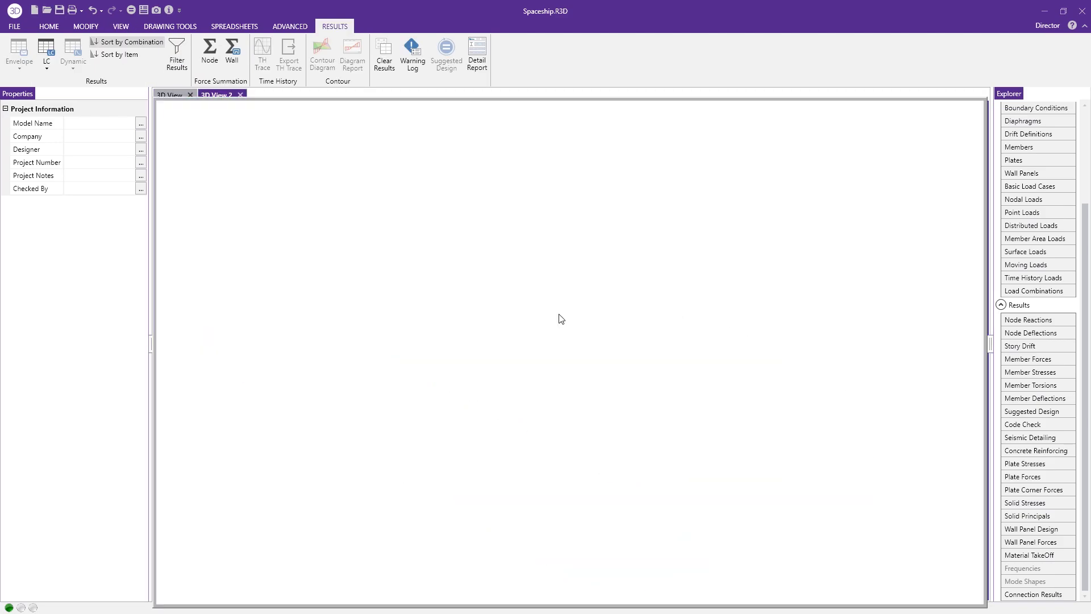
{"action": "left_click_drag", "start_coordinate": [561, 319], "coordinate": [580, 343]}
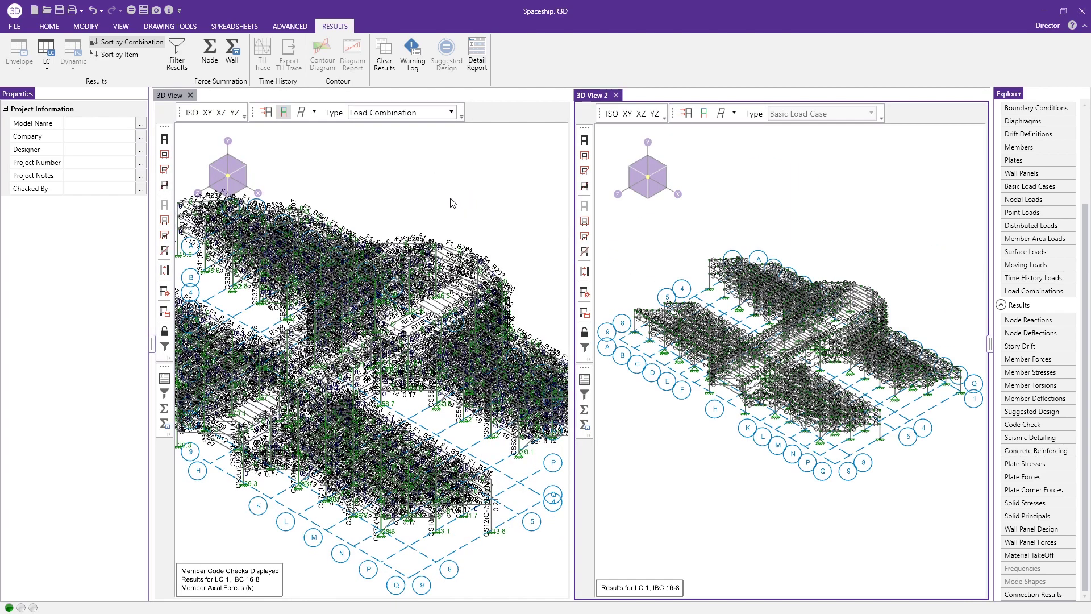
{"action": "left_click", "coordinate": [451, 199]}
{"action": "scroll", "coordinate": [440, 215], "scroll_direction": "down", "scroll_amount": 2}
{"action": "scroll", "coordinate": [418, 176], "scroll_direction": "down", "scroll_amount": 3}
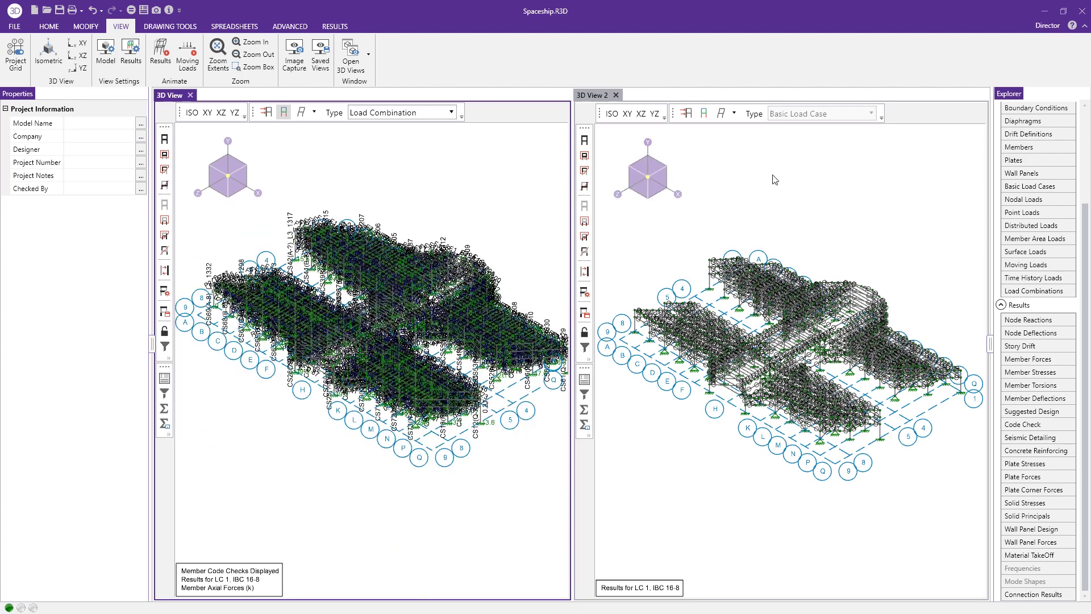
Render the members in the second 3D view
{"action": "left_click", "coordinate": [787, 175]}
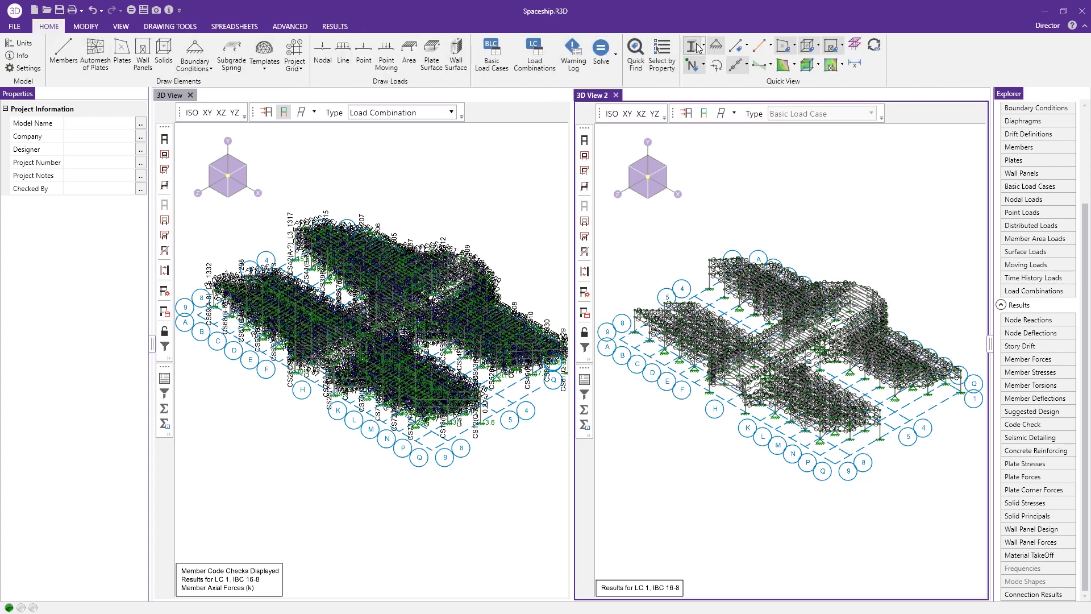
{"action": "left_click", "coordinate": [692, 47]}
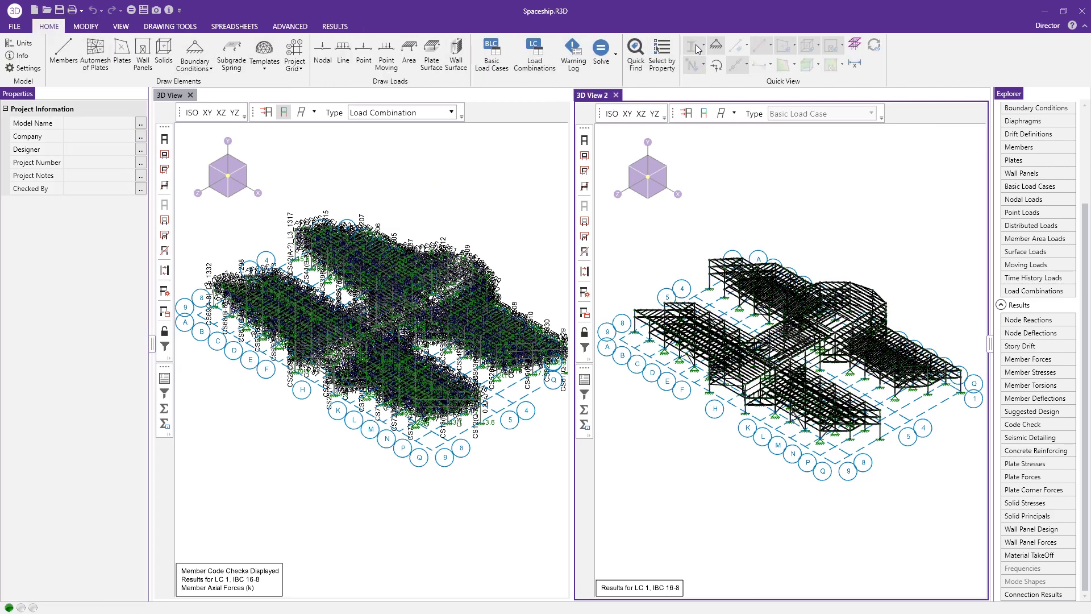
{"action": "scroll", "coordinate": [307, 244], "scroll_direction": "up", "scroll_amount": 4}
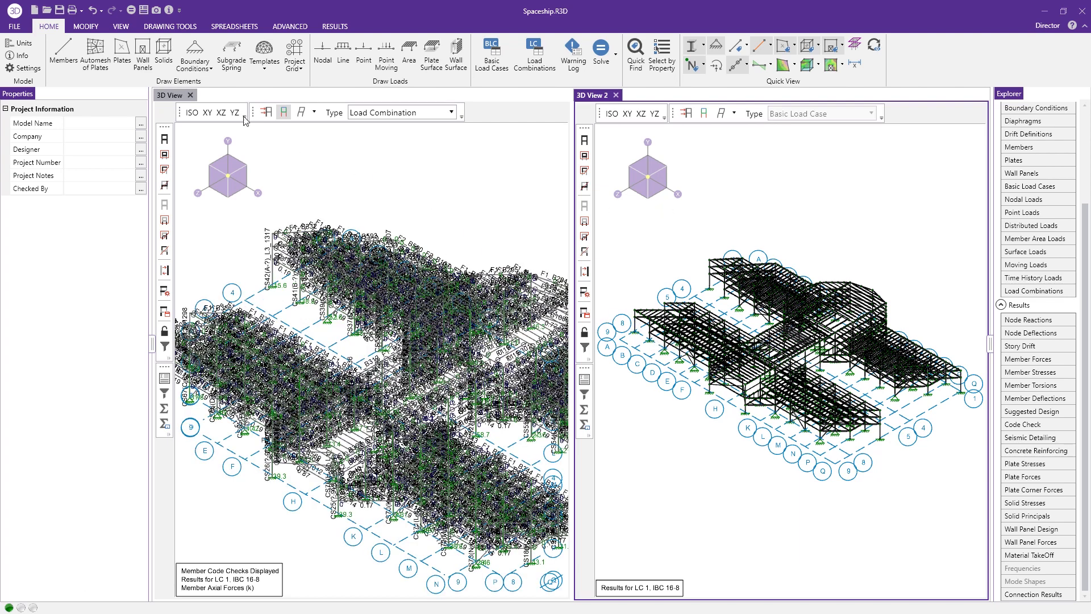
Open the recent project Warehouse Frame.r3d without saving the changes to Spaceship.R3D
{"action": "left_click", "coordinate": [15, 26]}
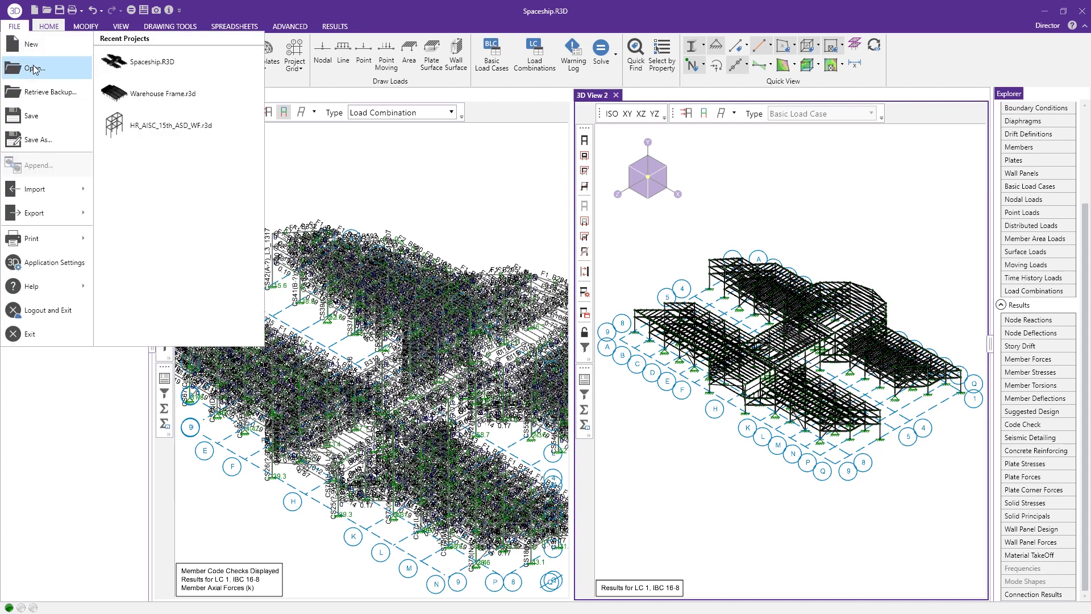
{"action": "left_click", "coordinate": [163, 93]}
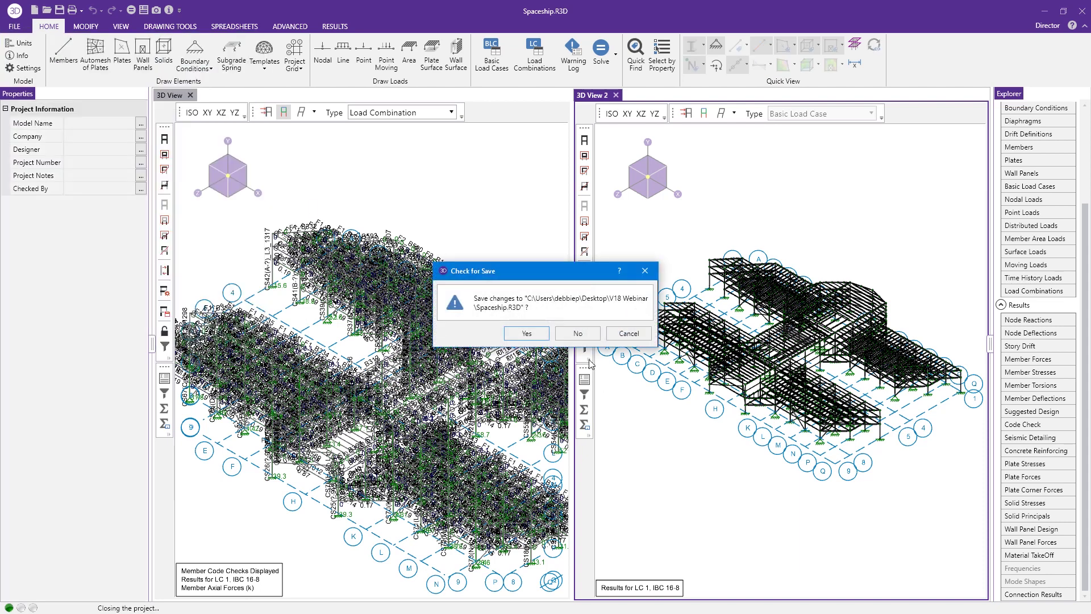
{"action": "left_click", "coordinate": [588, 338]}
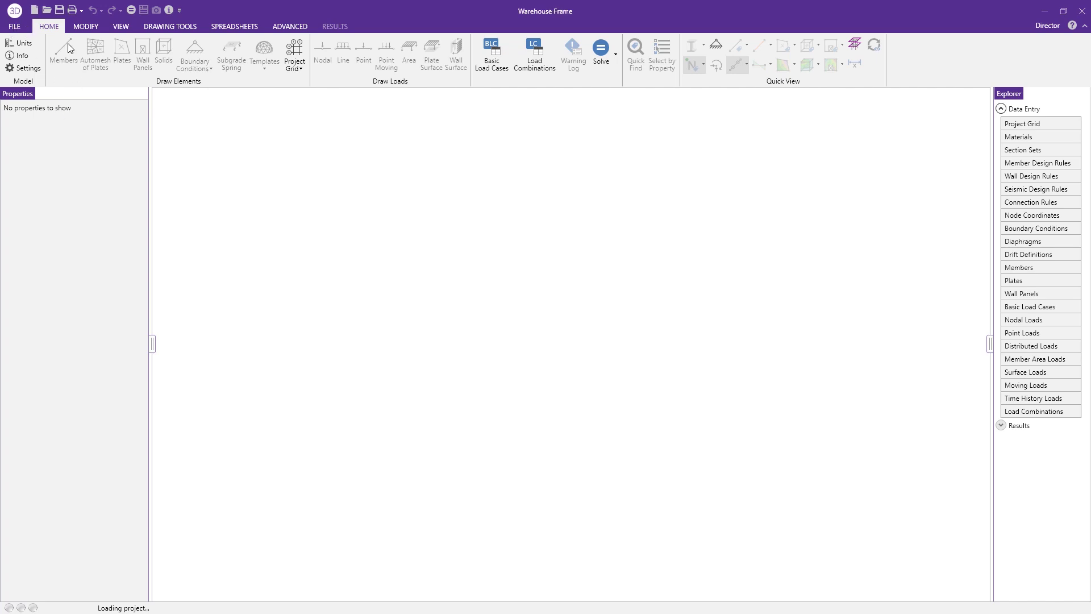
{"action": "left_click", "coordinate": [648, 354]}
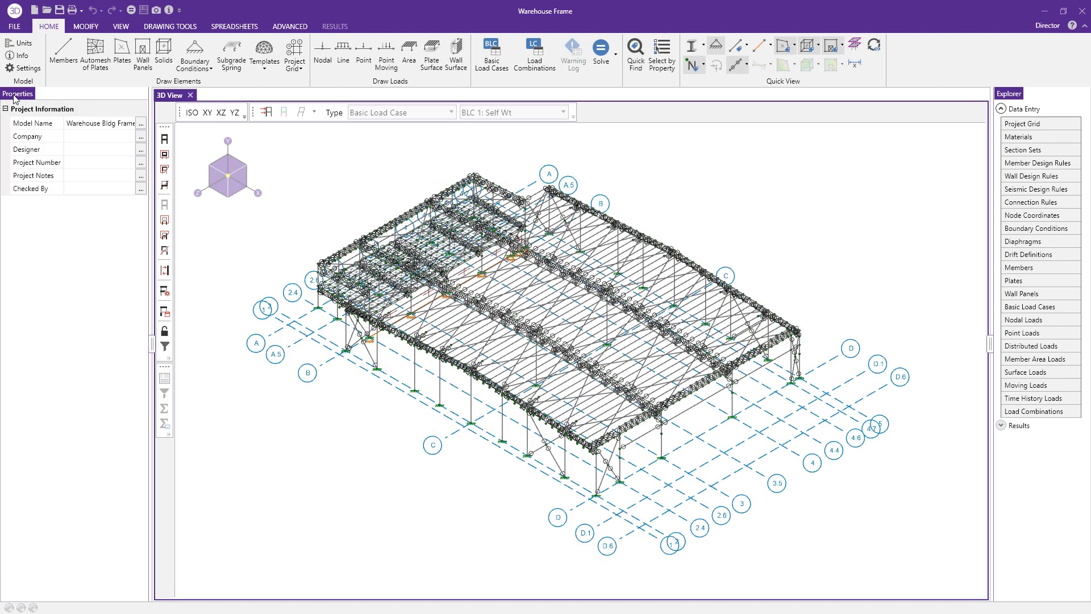
{"action": "left_click", "coordinate": [14, 26]}
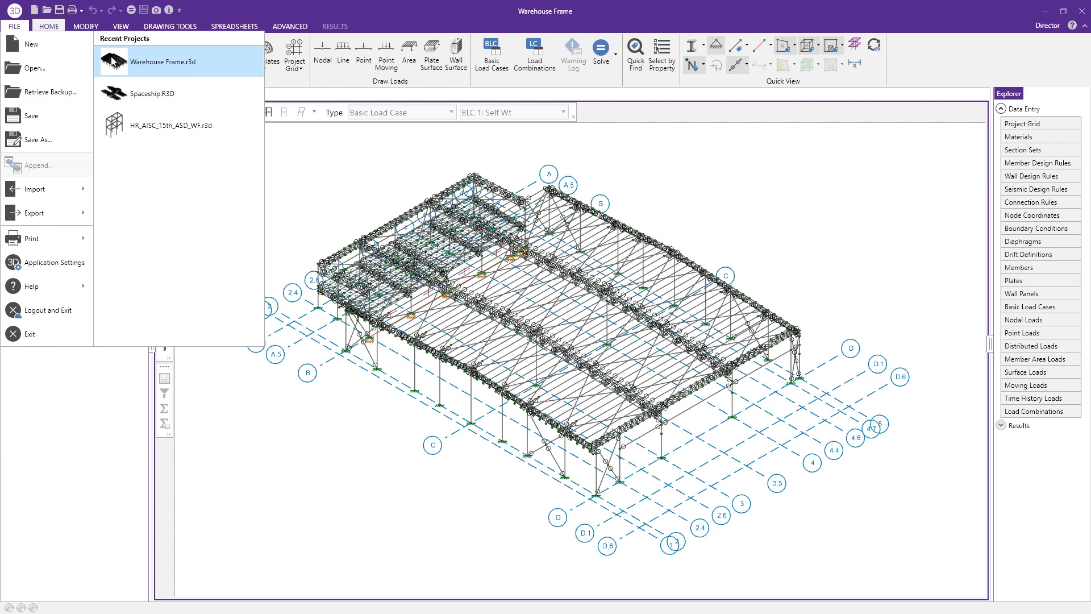
{"action": "left_click", "coordinate": [421, 516]}
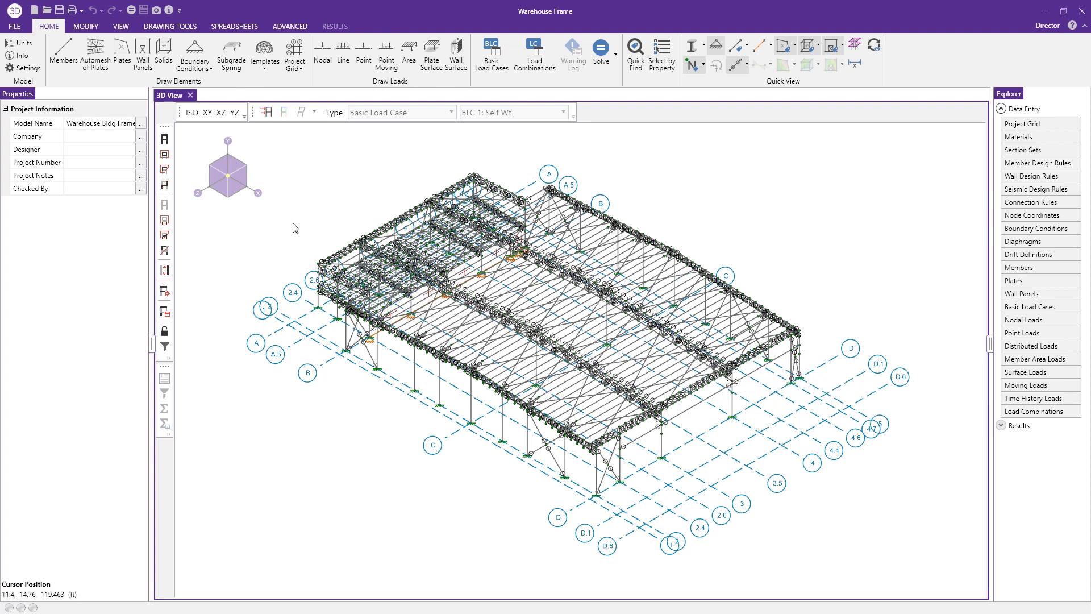
Display the loads on the warehouse model for basic load case BLC 2: Live Load
{"action": "middle_click_drag", "start_coordinate": [625, 440], "coordinate": [750, 423]}
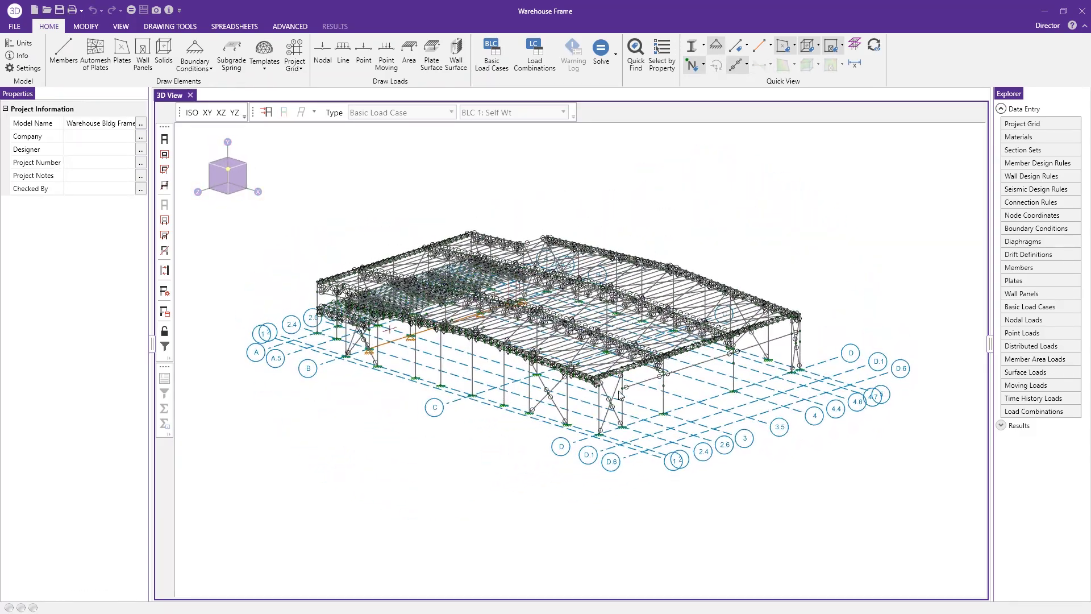
{"action": "left_click", "coordinate": [267, 113]}
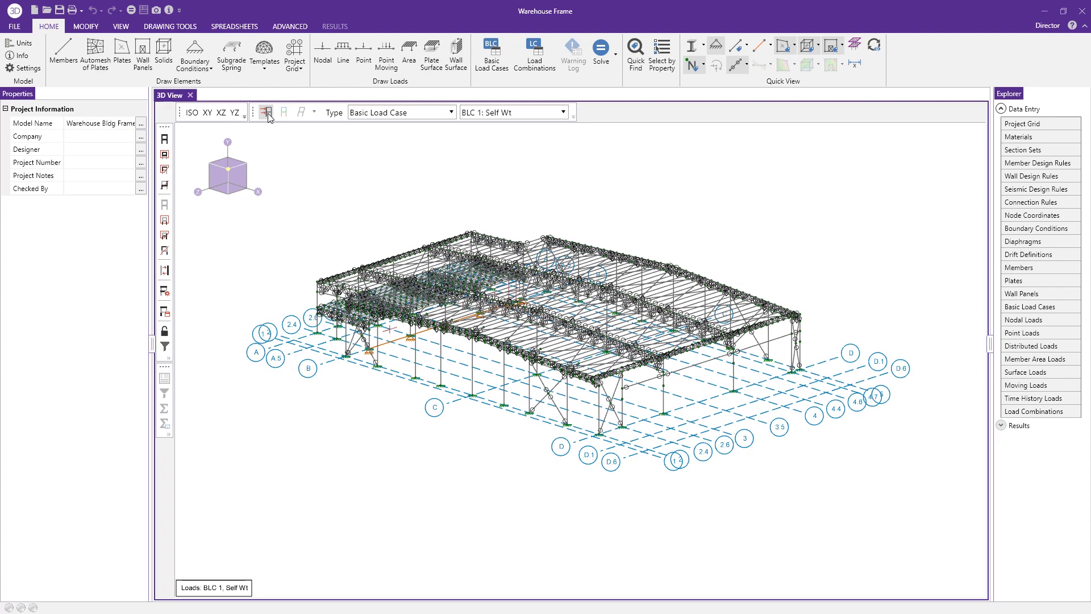
{"action": "left_click", "coordinate": [520, 117]}
{"action": "left_click", "coordinate": [521, 145]}
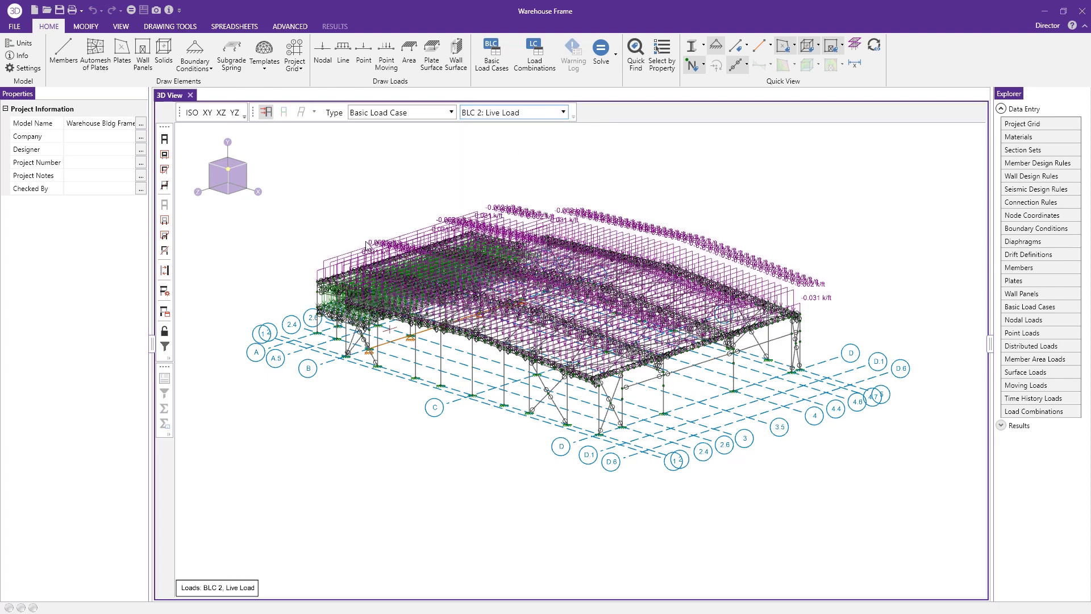
Select the live line load on member M435A at the roof's end and set its start magnitude to -0.070 k/ft
{"action": "middle_click_drag", "start_coordinate": [418, 374], "coordinate": [743, 283]}
{"action": "scroll", "coordinate": [745, 290], "scroll_direction": "up", "scroll_amount": 2}
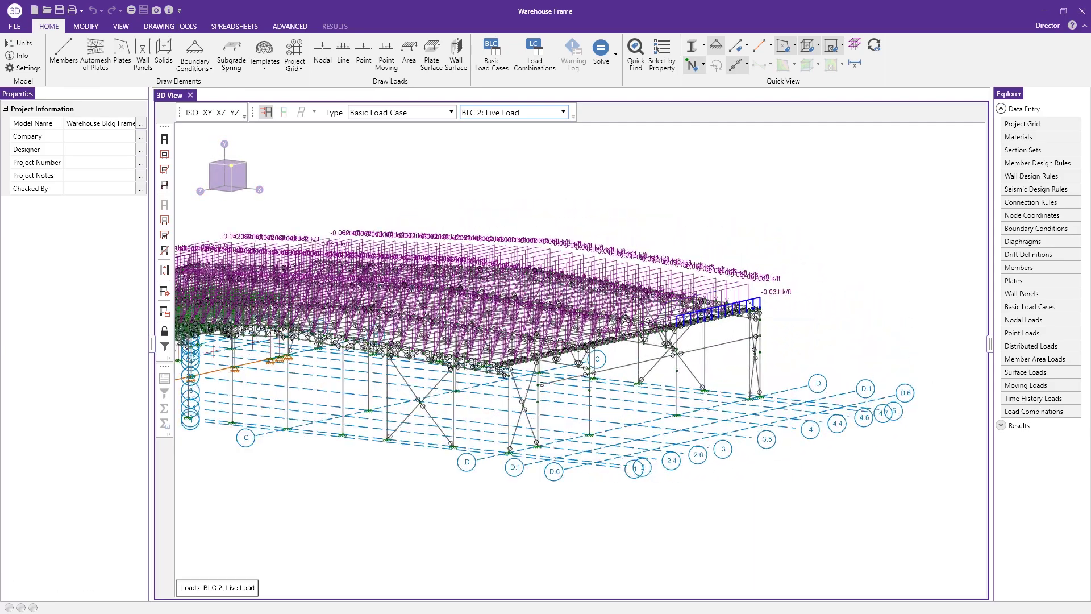
{"action": "scroll", "coordinate": [748, 300], "scroll_direction": "up", "scroll_amount": 2}
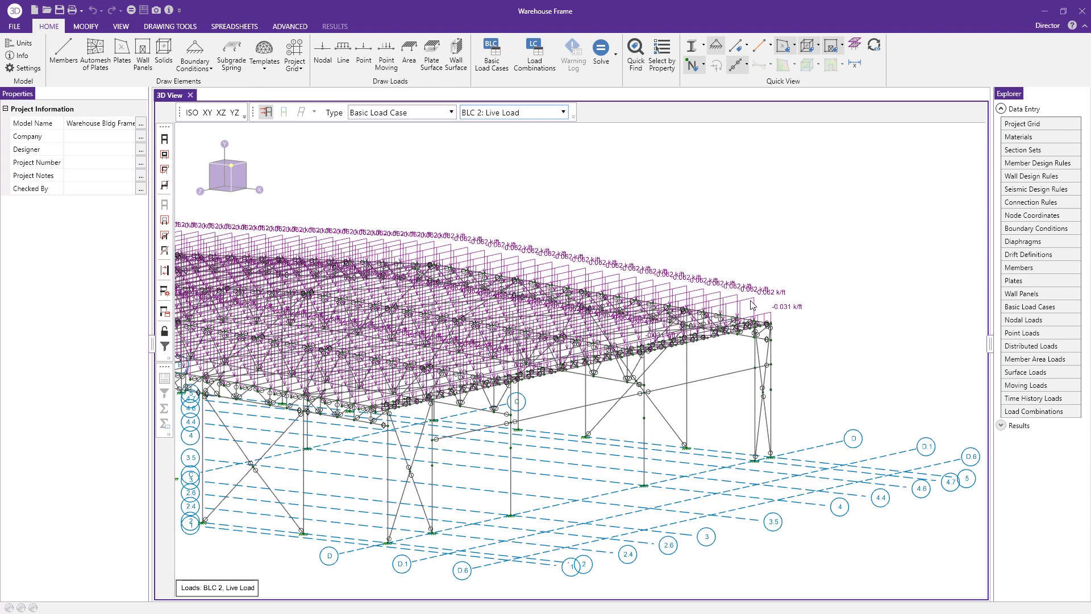
{"action": "left_click", "coordinate": [753, 303]}
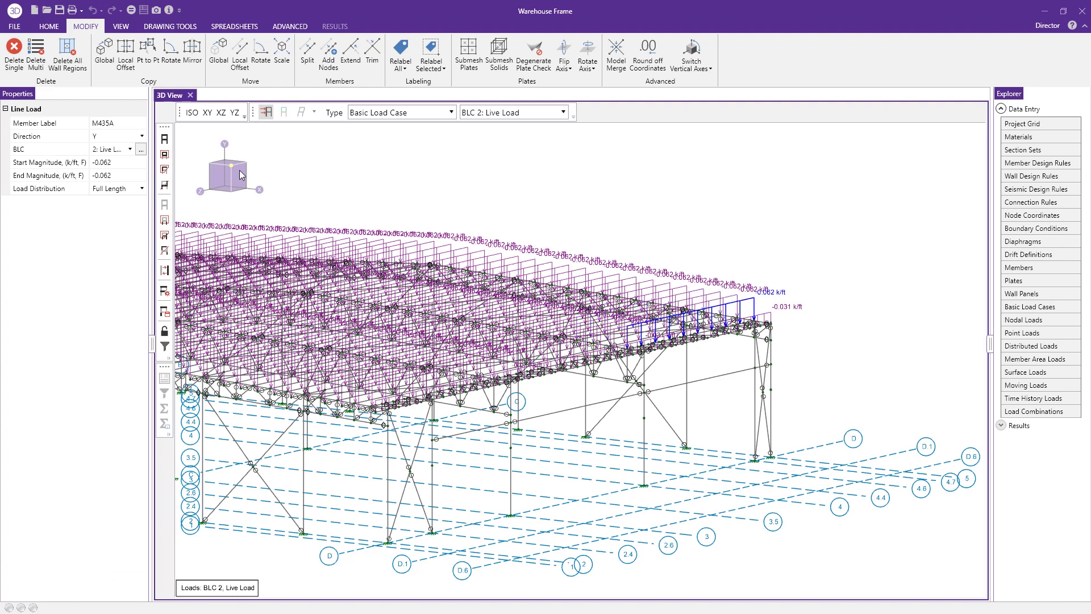
{"action": "left_click", "coordinate": [112, 176]}
{"action": "left_click", "coordinate": [116, 165]}
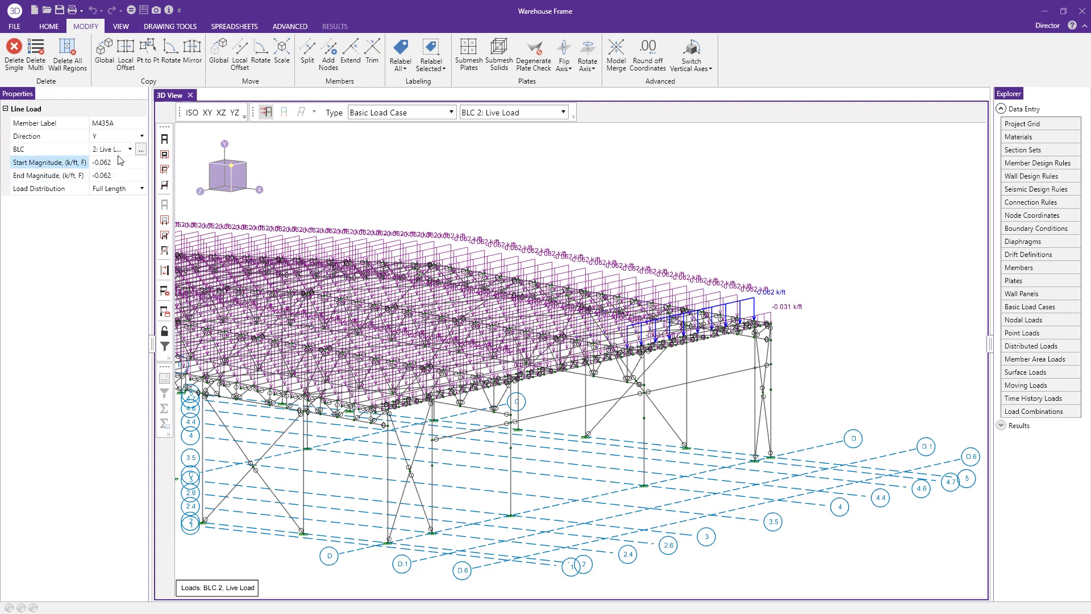
{"action": "left_click", "coordinate": [122, 165]}
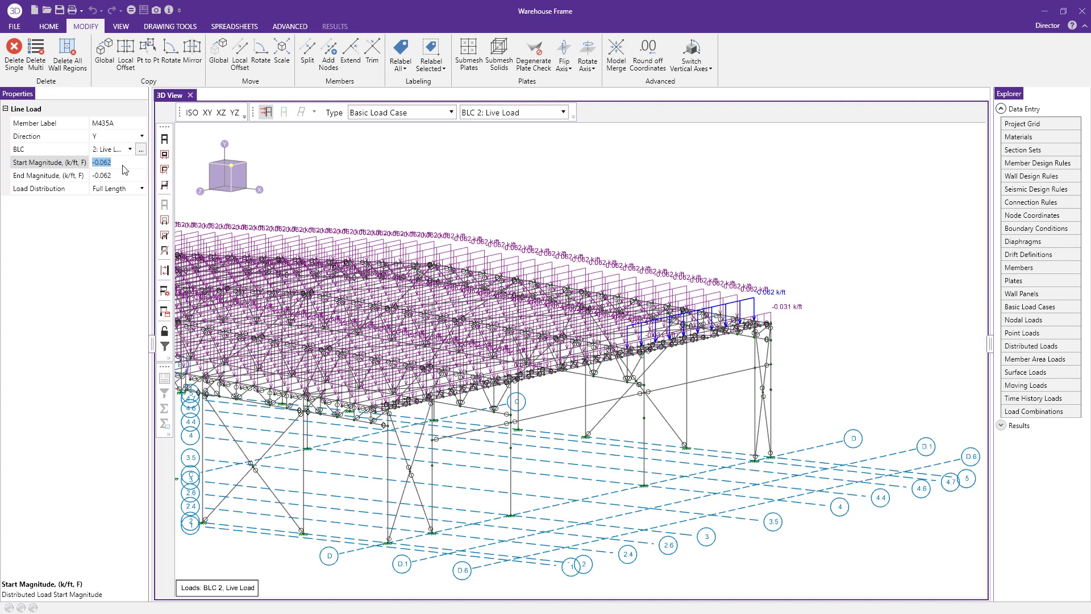
{"action": "left_click", "coordinate": [104, 164]}
{"action": "double_click", "coordinate": [105, 164]}
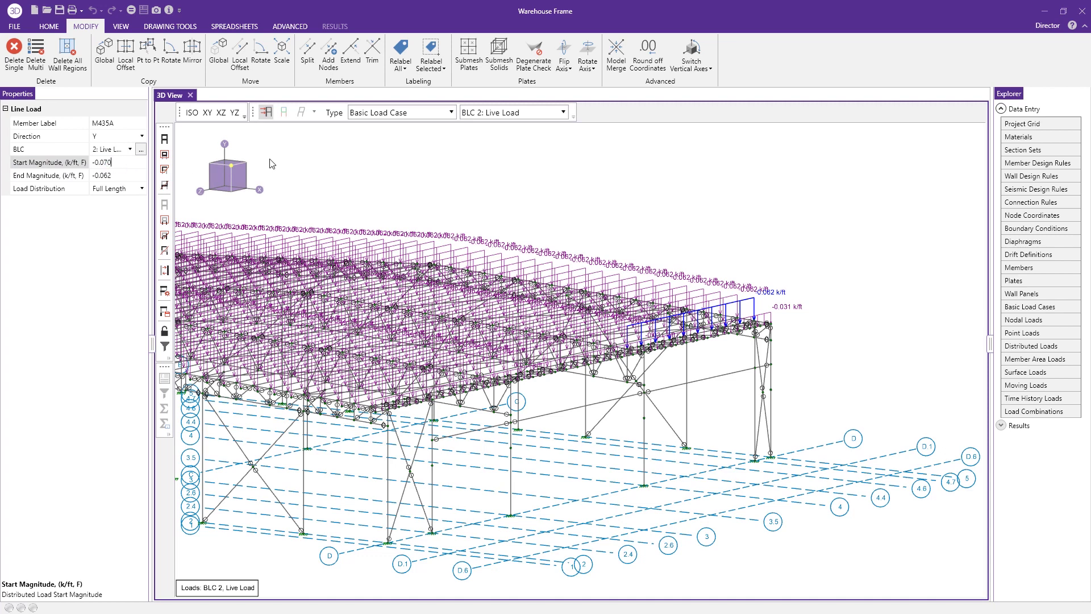
{"action": "type", "text": "070"}
Set the end magnitude of the selected line load to -0.07 k/ft
{"action": "left_click", "coordinate": [118, 176]}
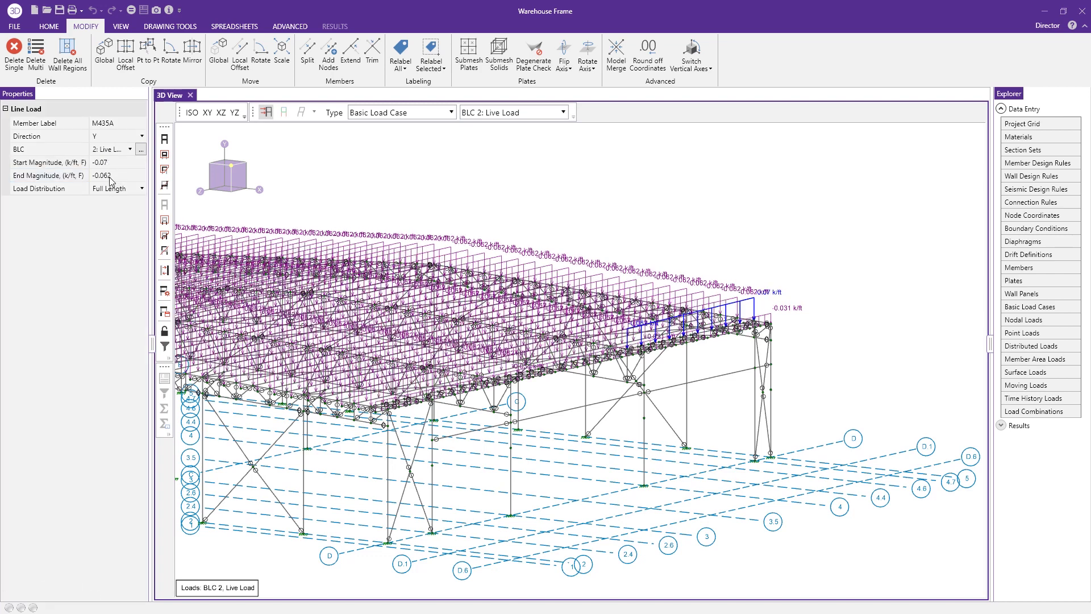
{"action": "double_click", "coordinate": [105, 177]}
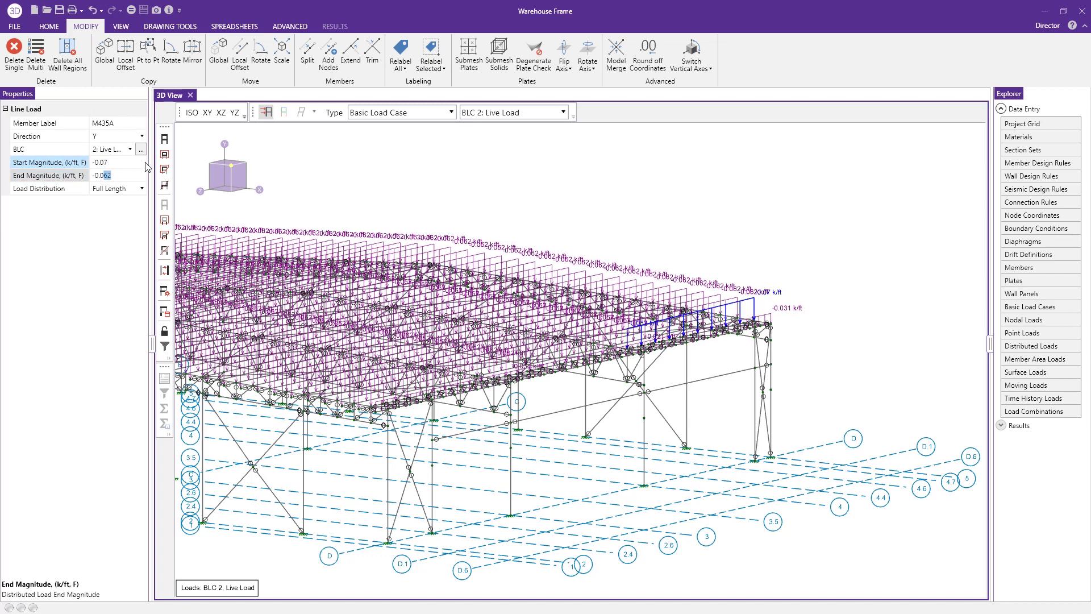
{"action": "key", "text": "Up"}
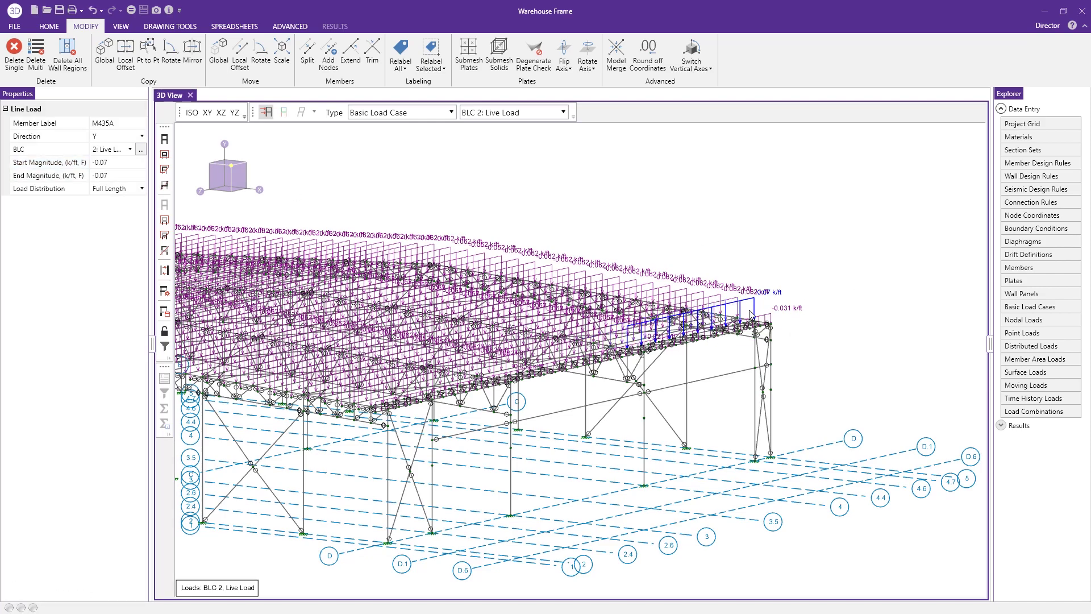
Turn off the display of loads in the 3D view
{"action": "scroll", "coordinate": [781, 277], "scroll_direction": "down", "scroll_amount": 2}
{"action": "scroll", "coordinate": [819, 275], "scroll_direction": "up", "scroll_amount": 2}
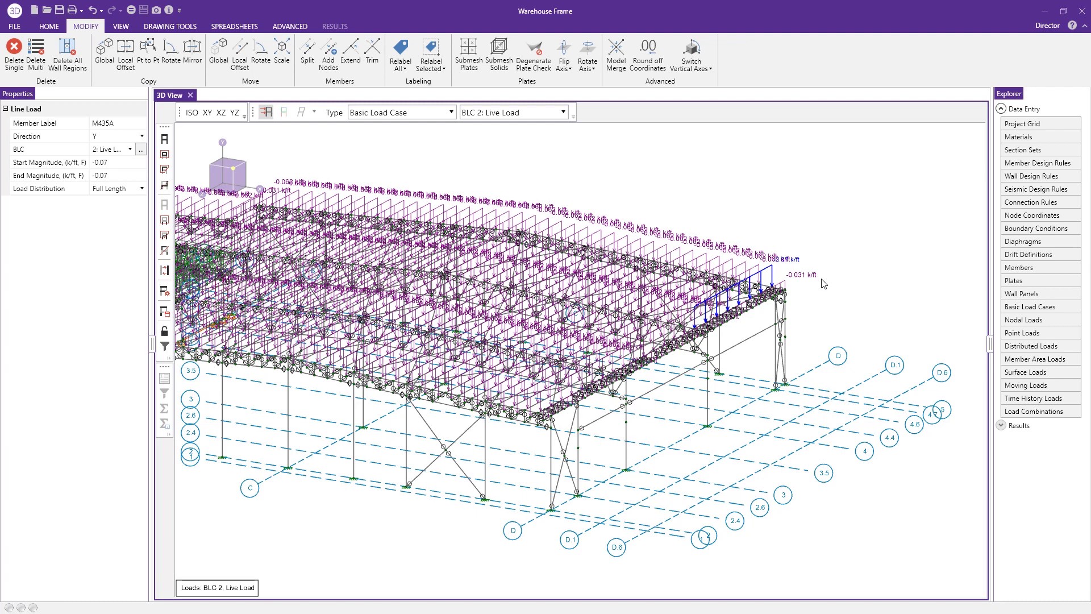
{"action": "scroll", "coordinate": [824, 284], "scroll_direction": "down", "scroll_amount": 2}
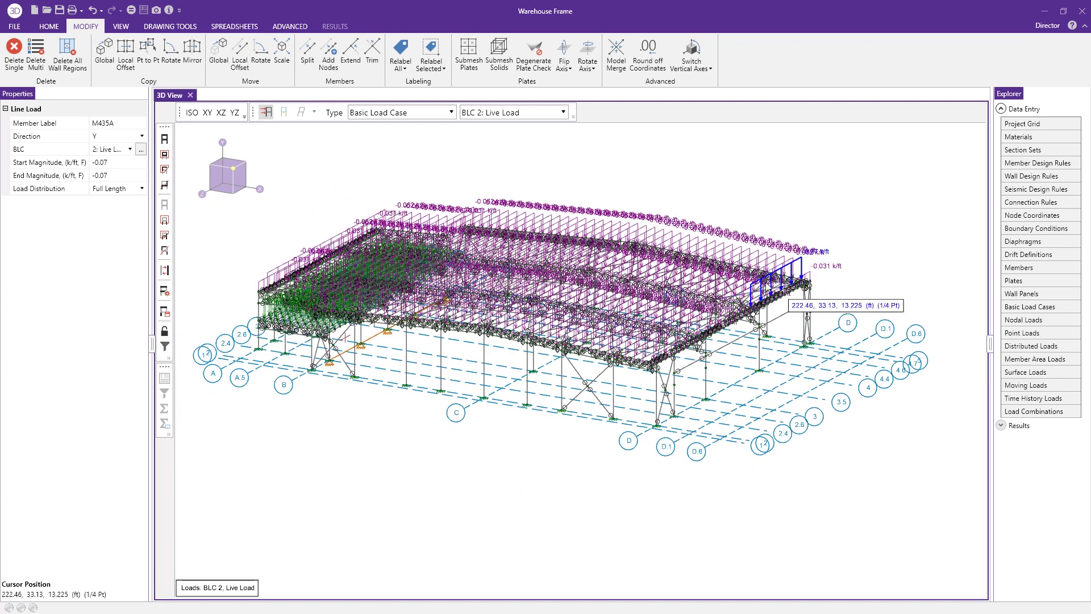
{"action": "left_click", "coordinate": [553, 294]}
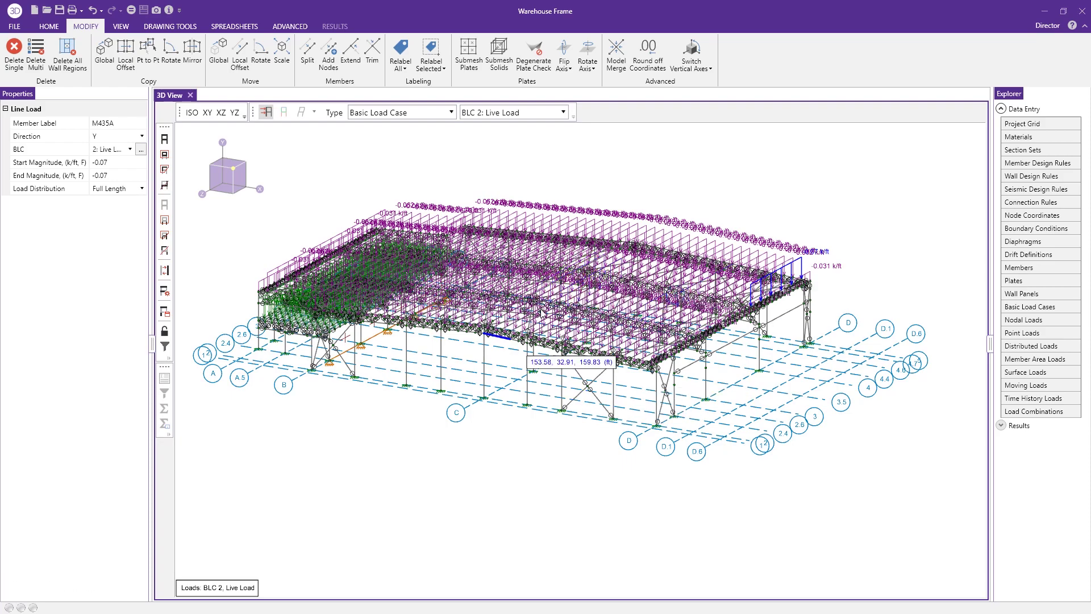
{"action": "middle_click_drag", "start_coordinate": [359, 364], "coordinate": [312, 388], "text": "shift"}
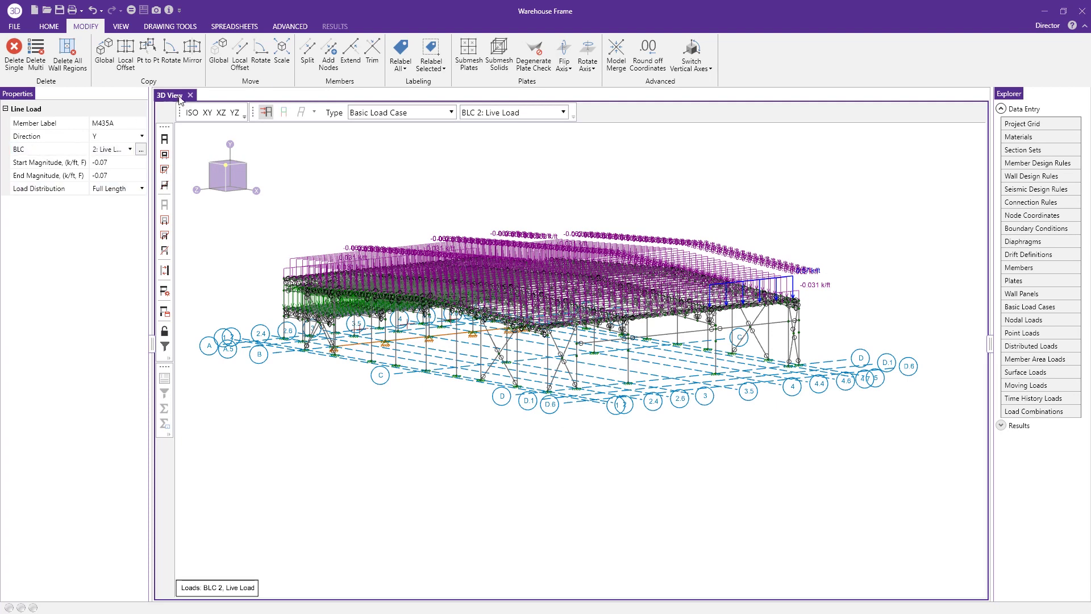
{"action": "left_click", "coordinate": [263, 113]}
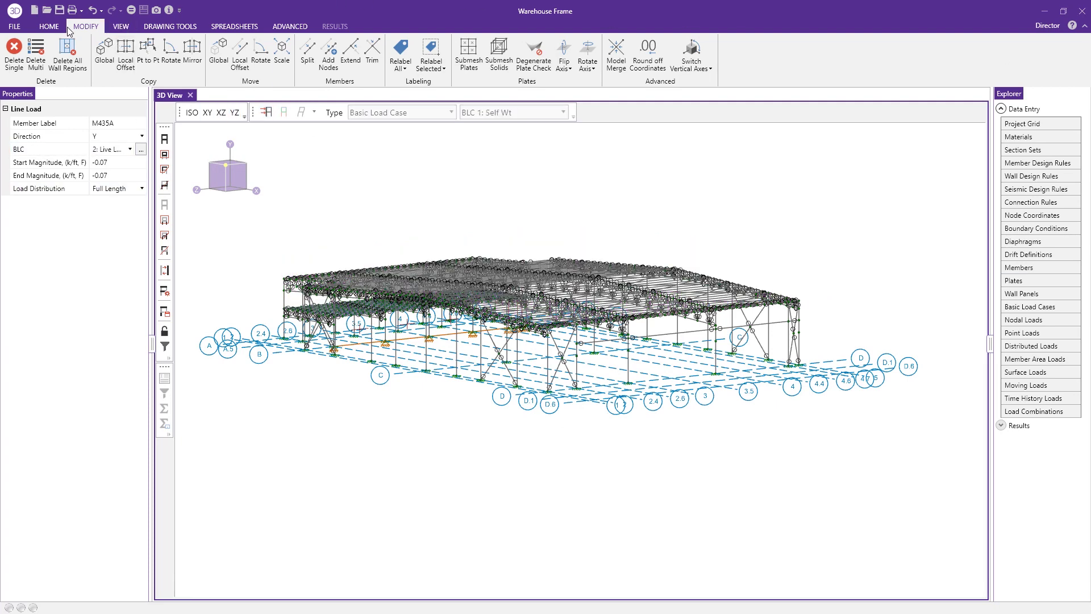
Open Select Elements by Property and review the selection criteria for members, nodes and plates
{"action": "left_click", "coordinate": [50, 26]}
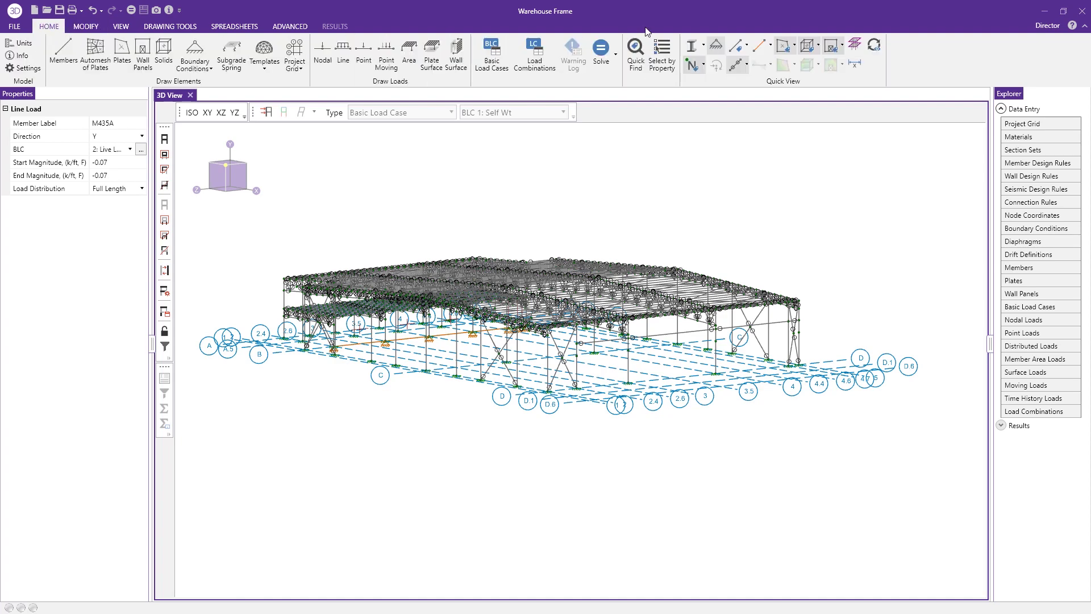
{"action": "left_click", "coordinate": [662, 54]}
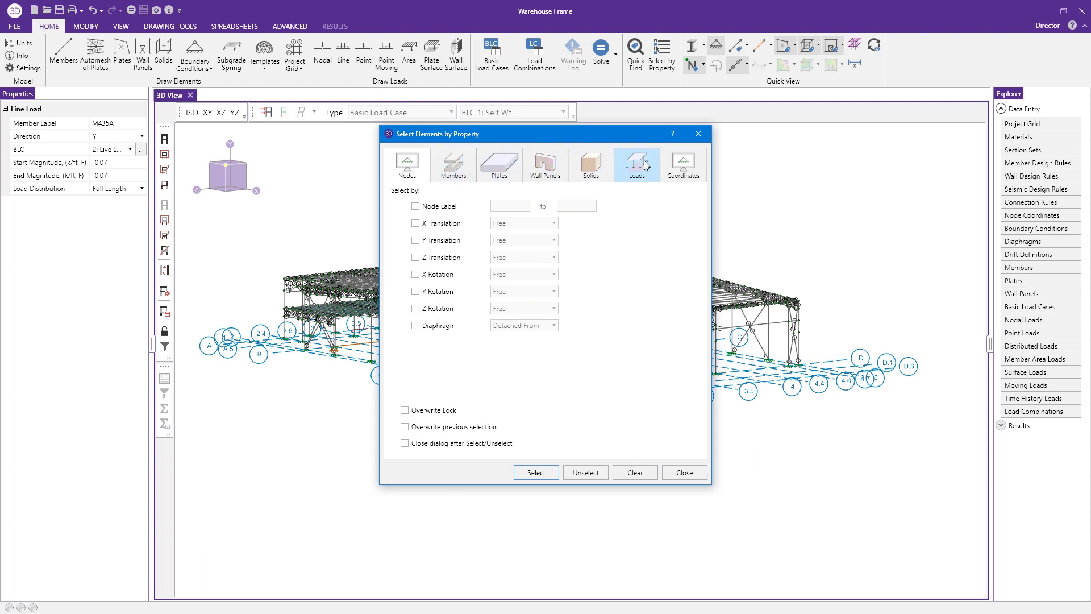
{"action": "left_click", "coordinate": [450, 170]}
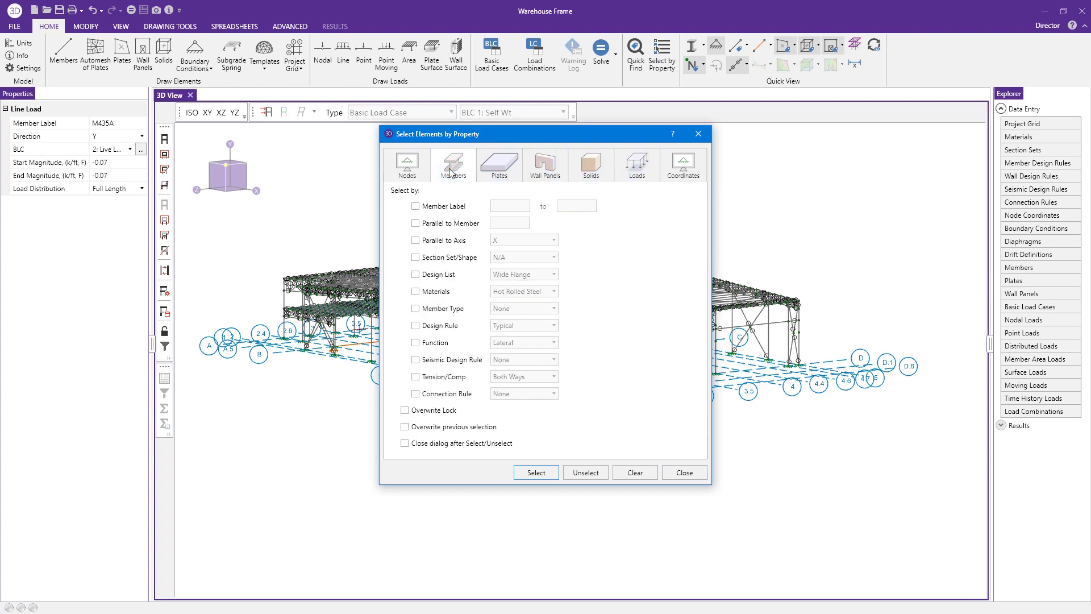
{"action": "left_click", "coordinate": [409, 171]}
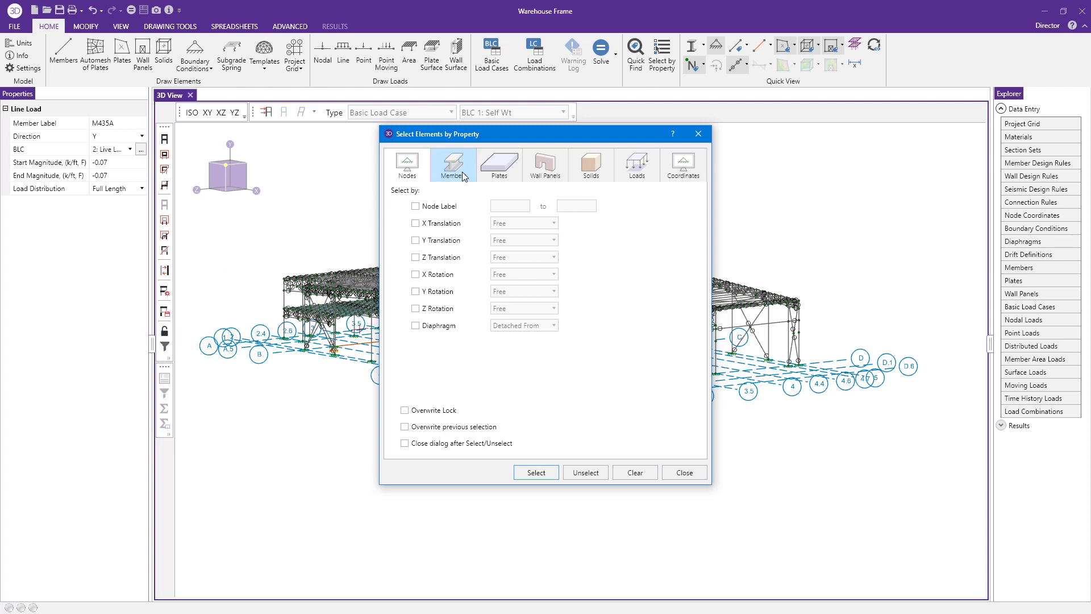
{"action": "left_click", "coordinate": [502, 173]}
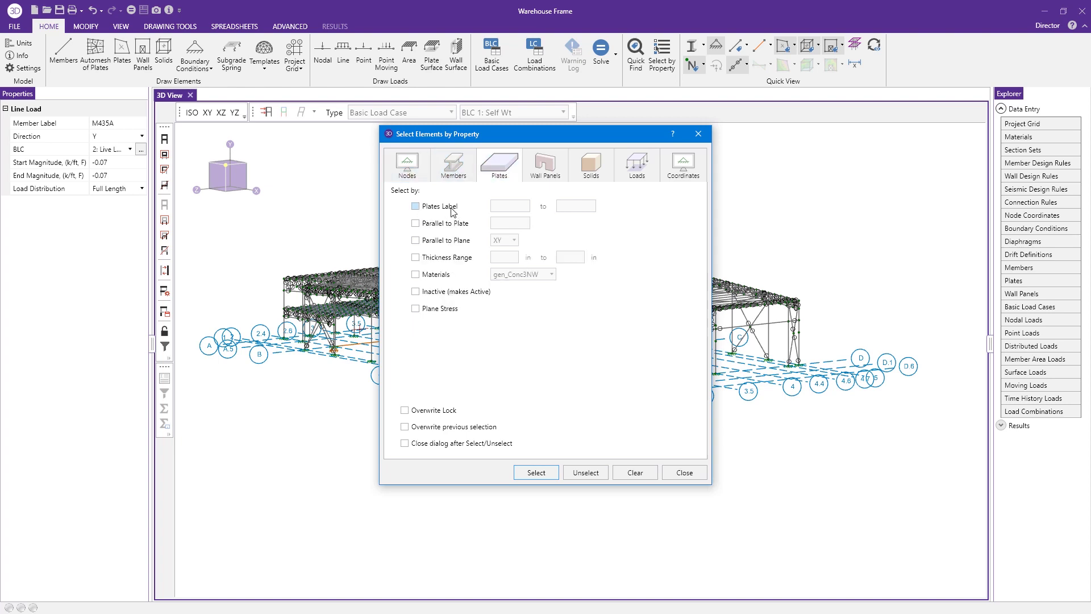
{"action": "left_click", "coordinate": [403, 178]}
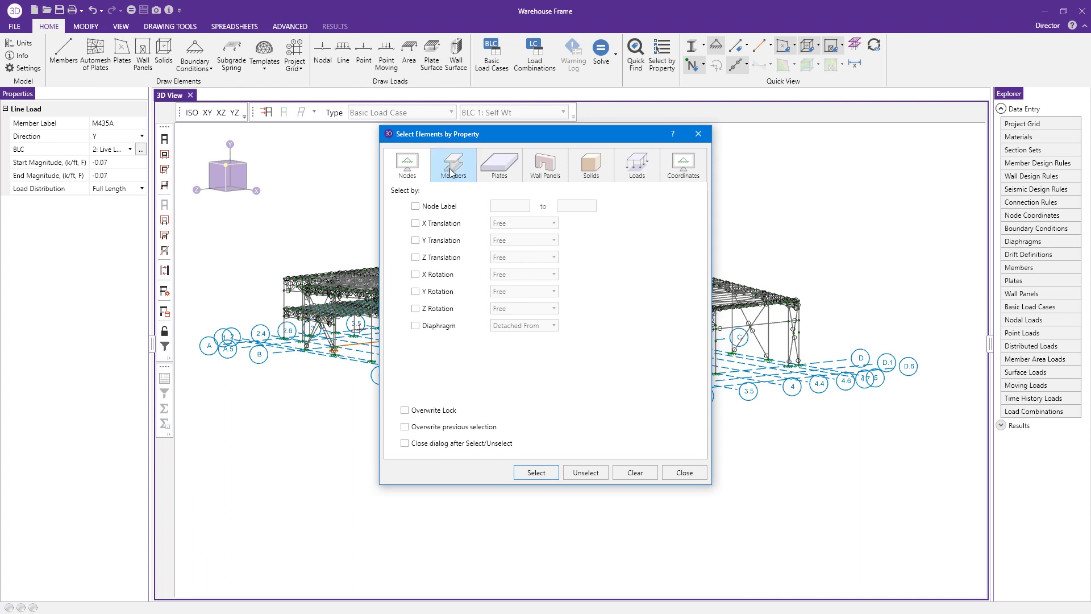
Set the load selection criteria to basic load case 3: Wind X (+) and load type Distributed
{"action": "left_click", "coordinate": [634, 172]}
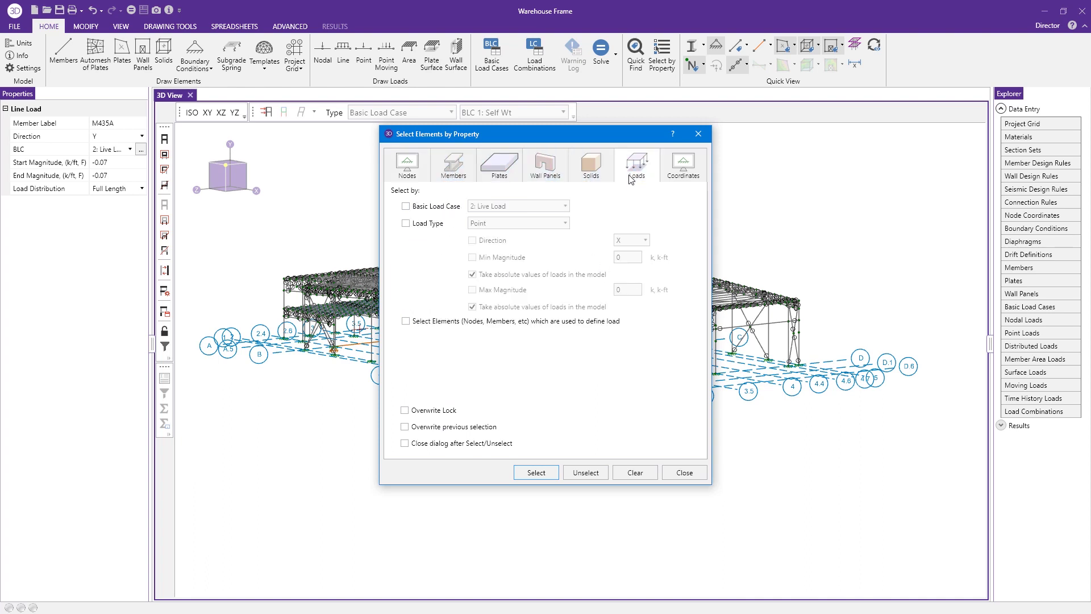
{"action": "left_click", "coordinate": [448, 207]}
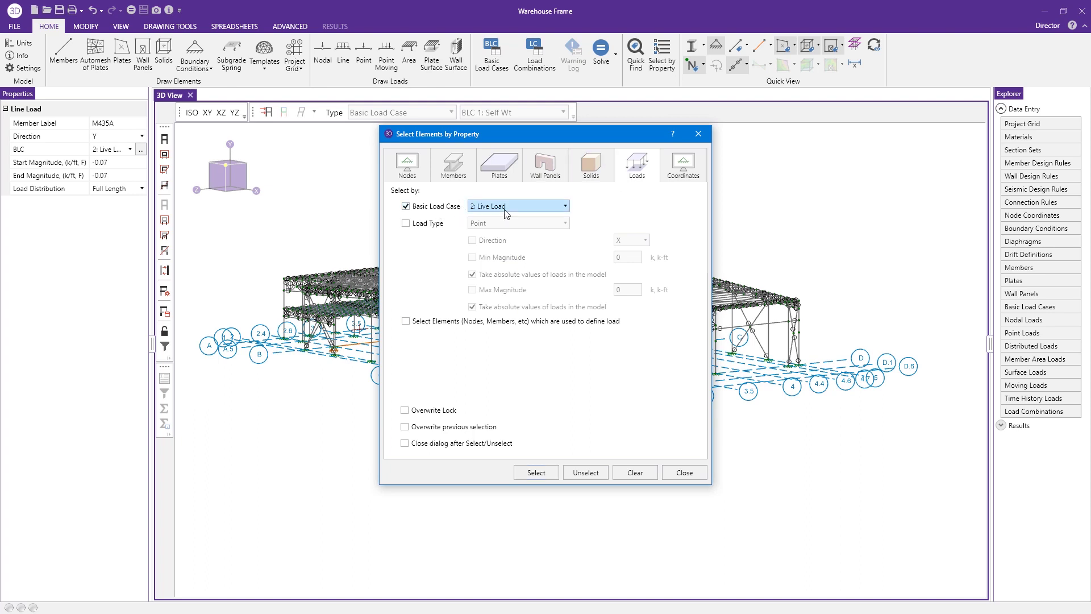
{"action": "left_click", "coordinate": [505, 208]}
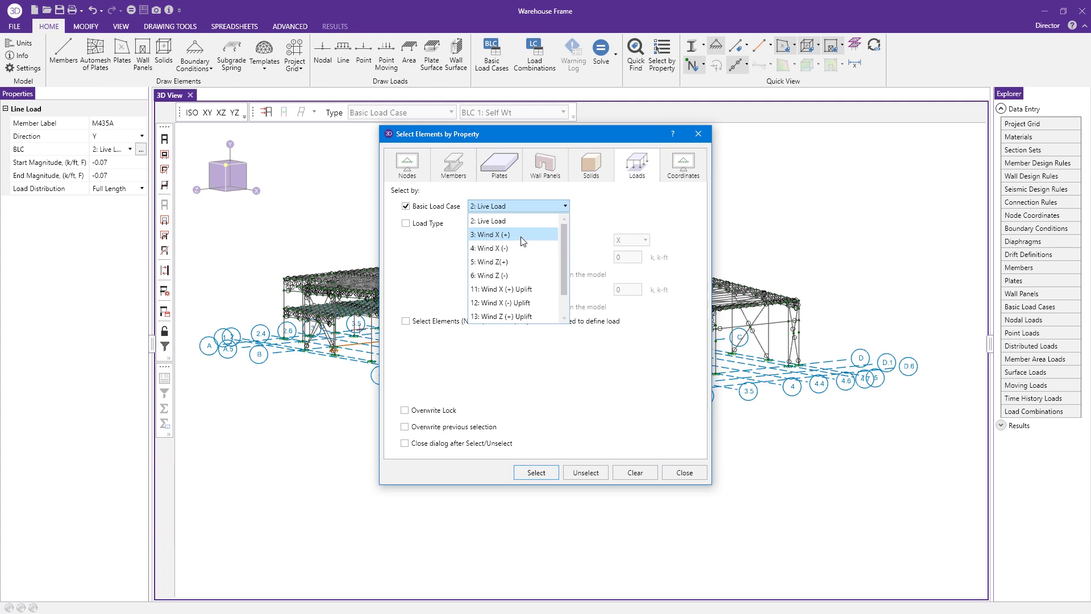
{"action": "left_click", "coordinate": [492, 235]}
{"action": "left_click", "coordinate": [435, 226]}
{"action": "left_click", "coordinate": [488, 224]}
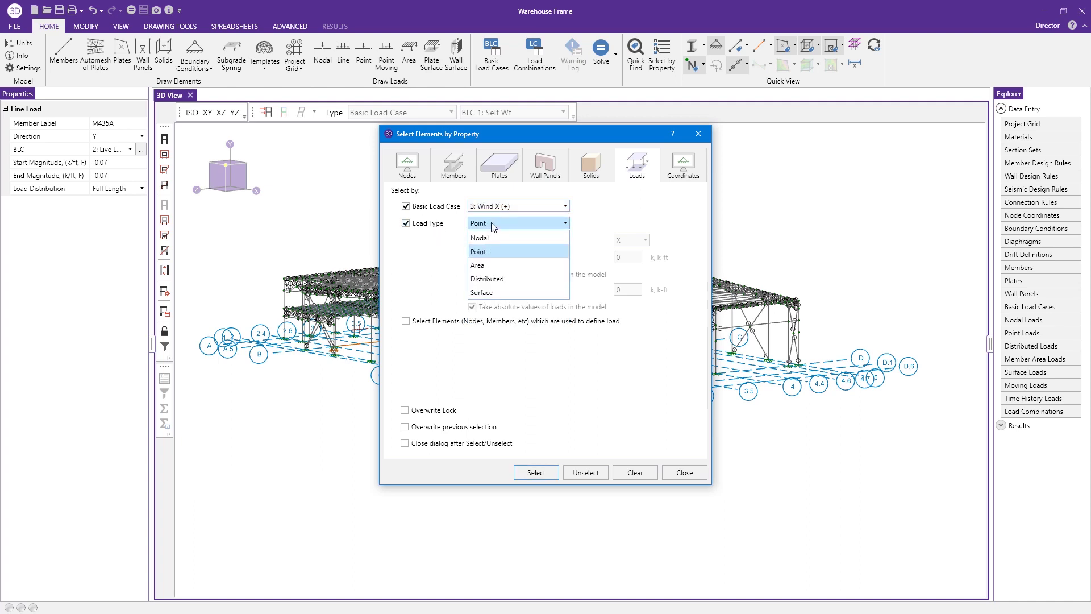
{"action": "left_click", "coordinate": [499, 279]}
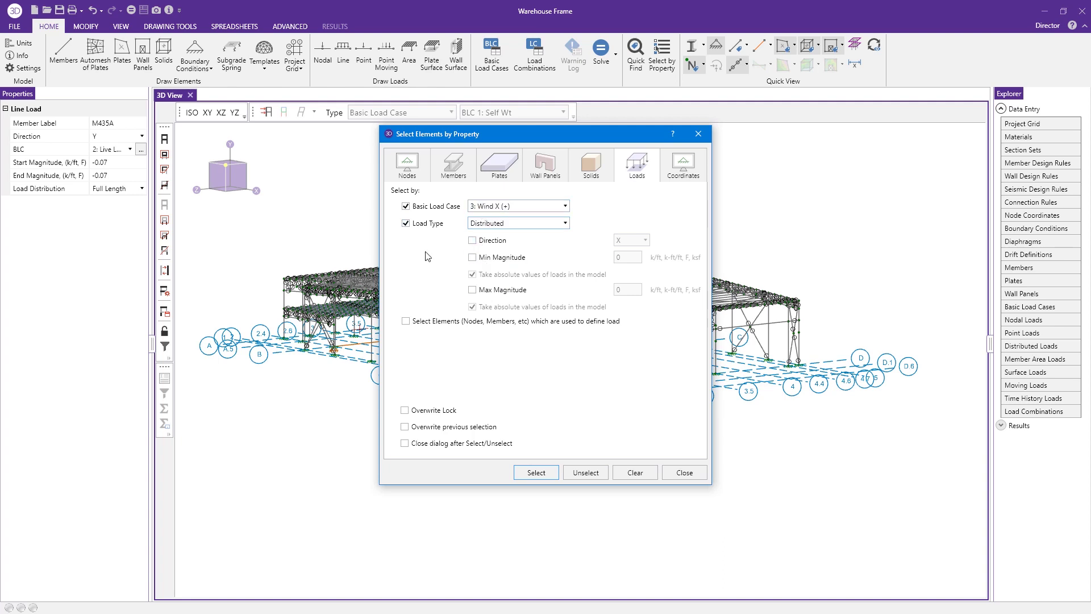
Select all distributed loads in basic load case 3: Wind X (+) together with the members that define them
{"action": "left_click", "coordinate": [406, 322]}
{"action": "left_click", "coordinate": [501, 225]}
{"action": "left_click", "coordinate": [535, 476]}
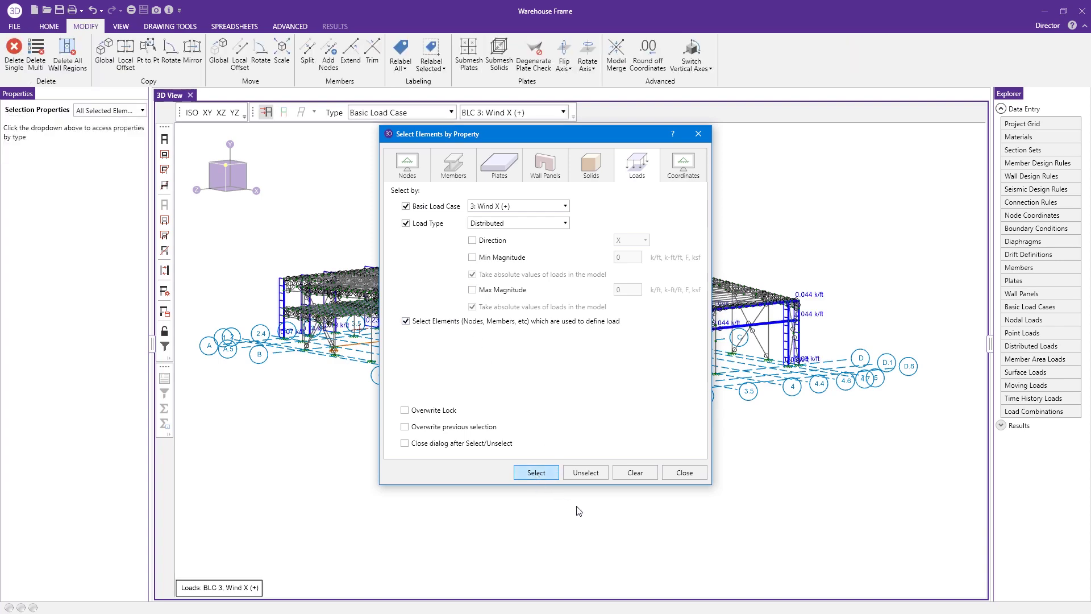
{"action": "left_click", "coordinate": [680, 475]}
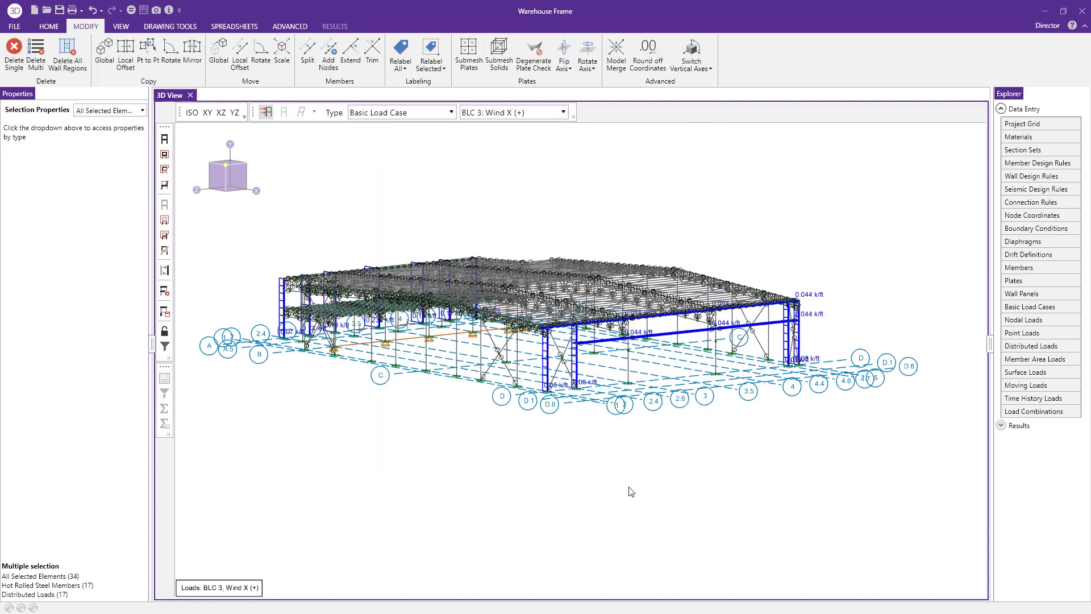
Lock the unselected elements to isolate the wind-loaded members, and clear the current selection
{"action": "middle_click_drag", "start_coordinate": [492, 485], "coordinate": [540, 487], "text": "shift"}
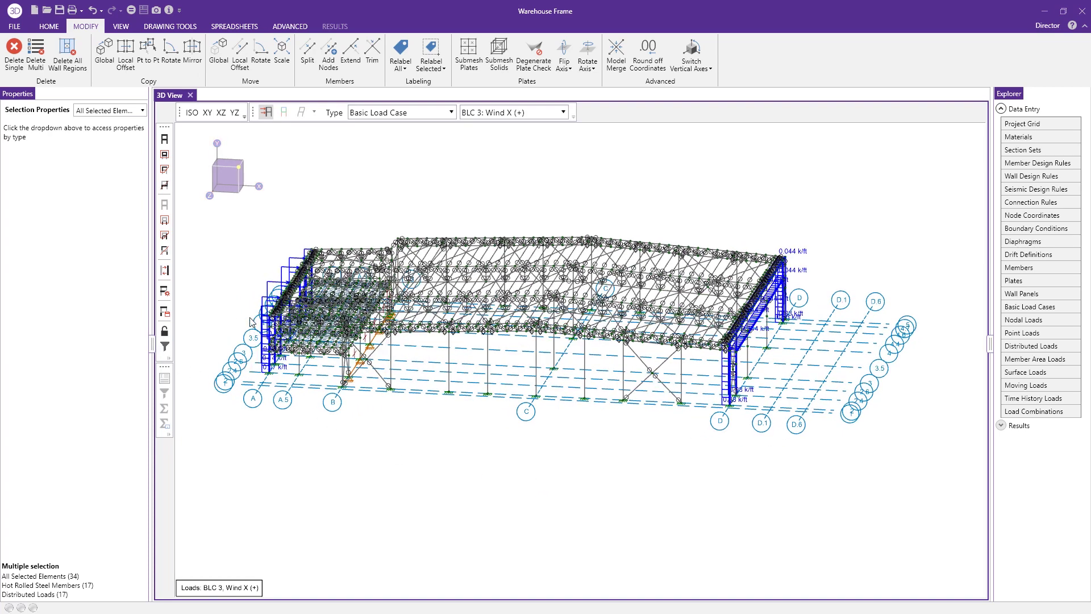
{"action": "left_click", "coordinate": [165, 333]}
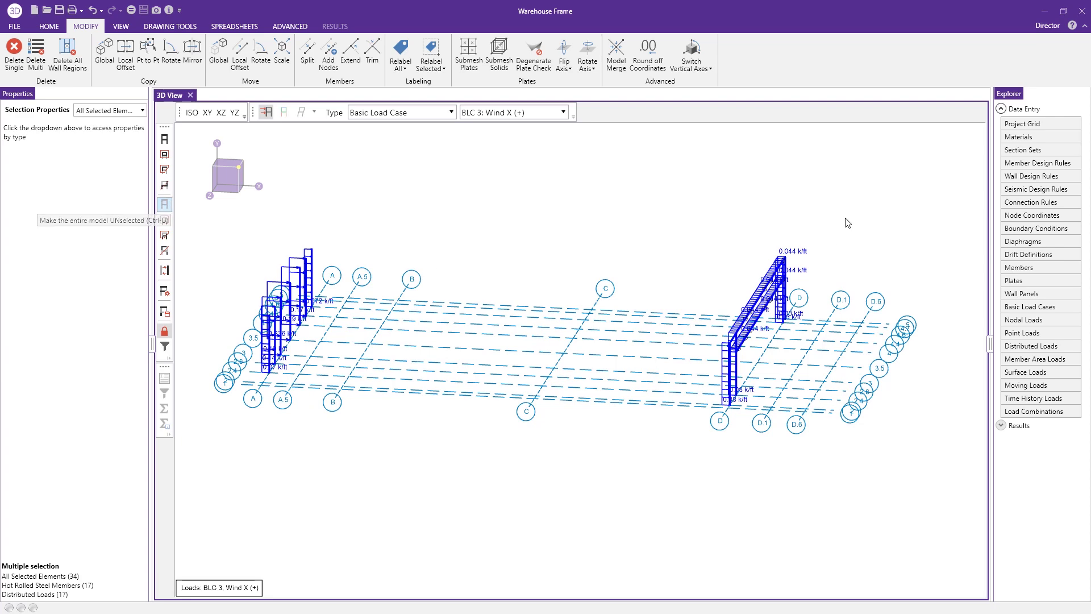
{"action": "key", "text": "ctrl+u"}
Set the start and end magnitudes of all Wind X (+) distributed loads on the grid D end wall to 0.05 k/ft
{"action": "middle_click_drag", "start_coordinate": [760, 301], "coordinate": [689, 420]}
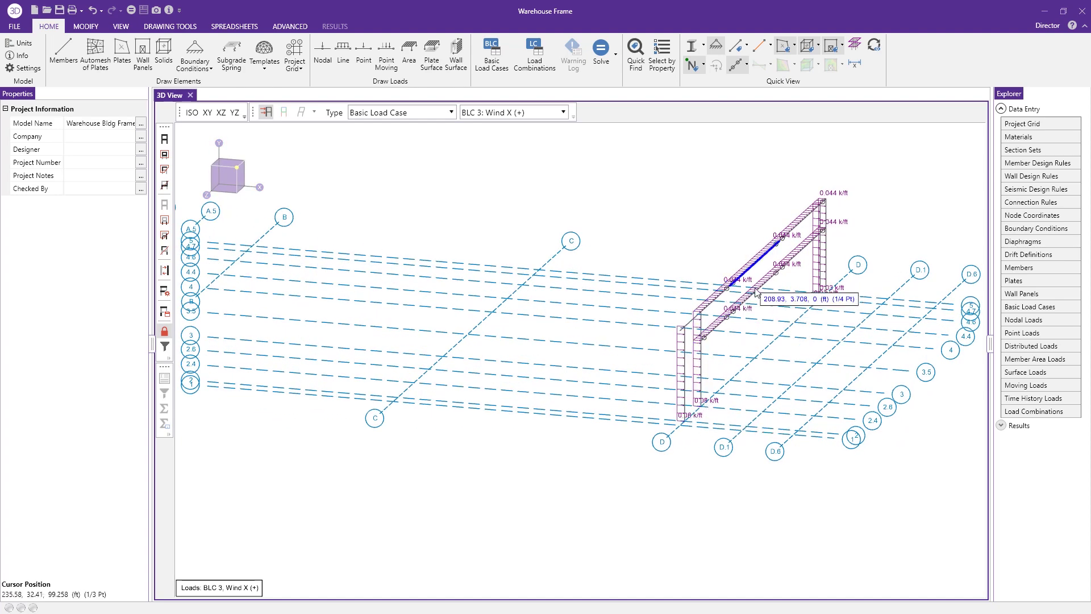
{"action": "scroll", "coordinate": [756, 296], "scroll_direction": "down", "scroll_amount": 1}
{"action": "scroll", "coordinate": [807, 335], "scroll_direction": "down", "scroll_amount": 1}
{"action": "middle_click_drag", "start_coordinate": [811, 335], "coordinate": [723, 191]}
{"action": "left_click_drag", "start_coordinate": [720, 187], "coordinate": [828, 383]}
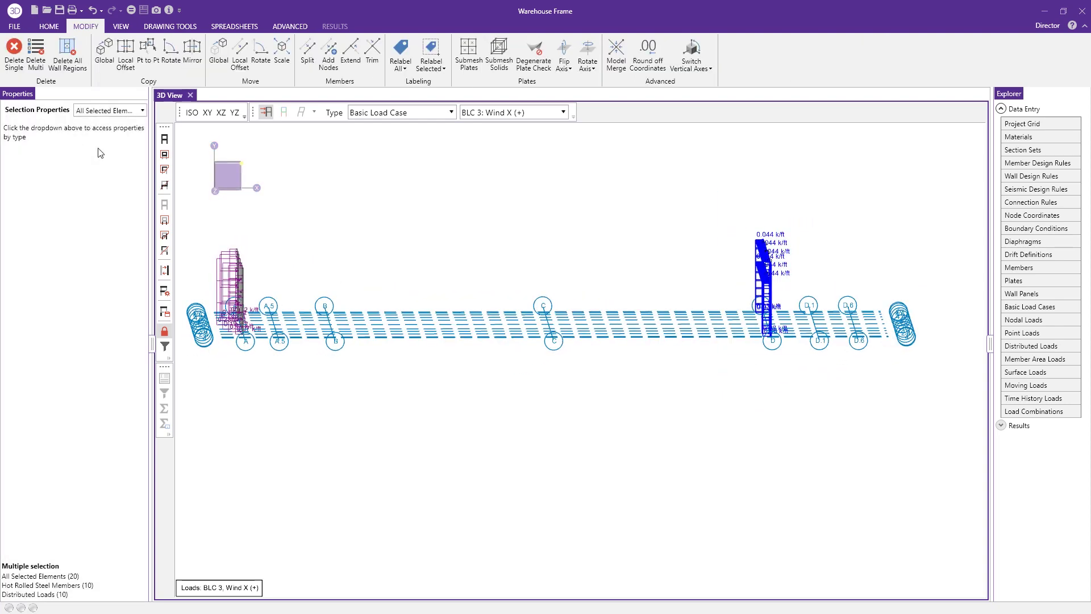
{"action": "left_click", "coordinate": [111, 111]}
{"action": "left_click", "coordinate": [113, 153]}
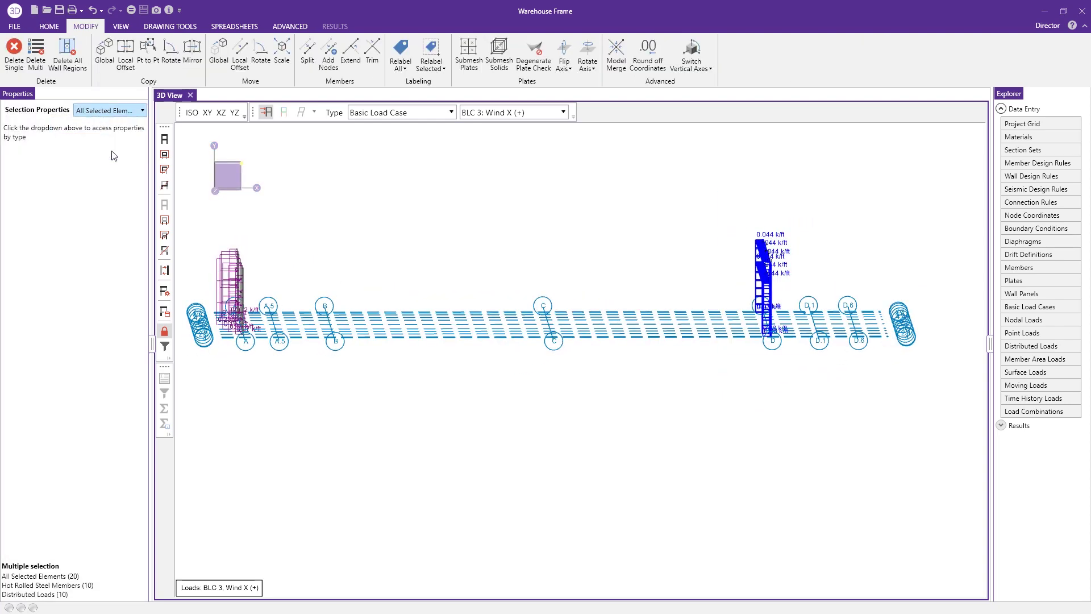
{"action": "left_click", "coordinate": [120, 172]}
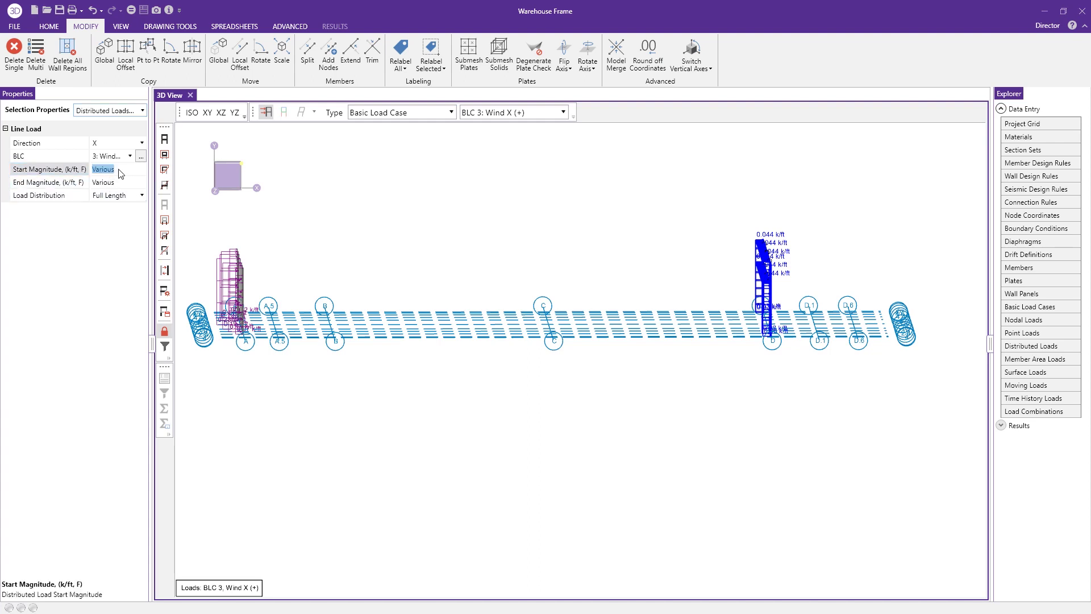
{"action": "key", "text": "BackSpace"}
{"action": "type", "text": ".05"}
{"action": "key", "text": "Return"}
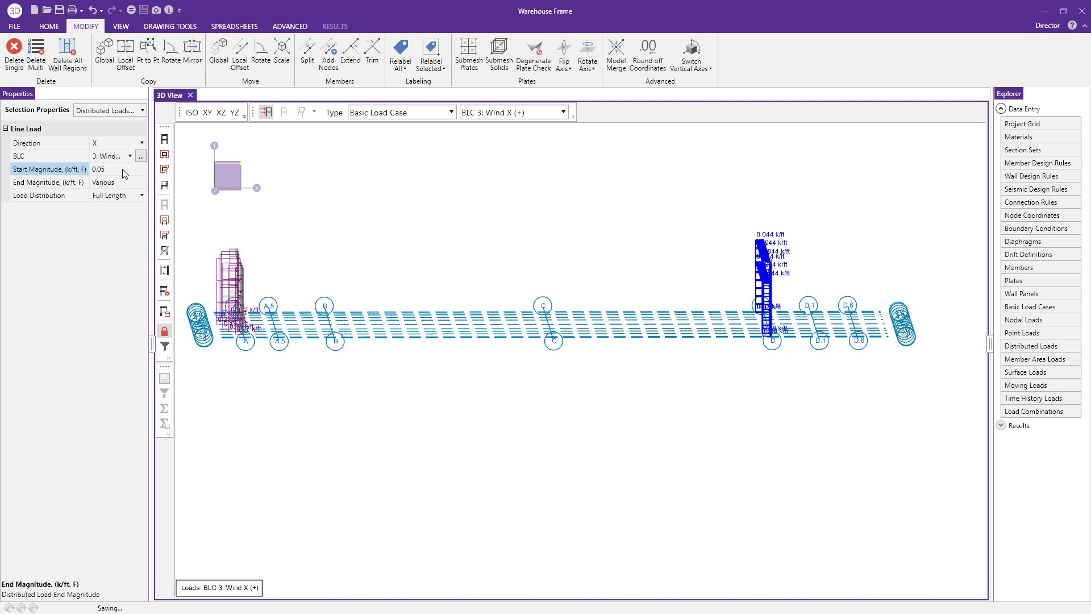
{"action": "left_click", "coordinate": [116, 183]}
{"action": "type", "text": ".05"}
{"action": "key", "text": "Return"}
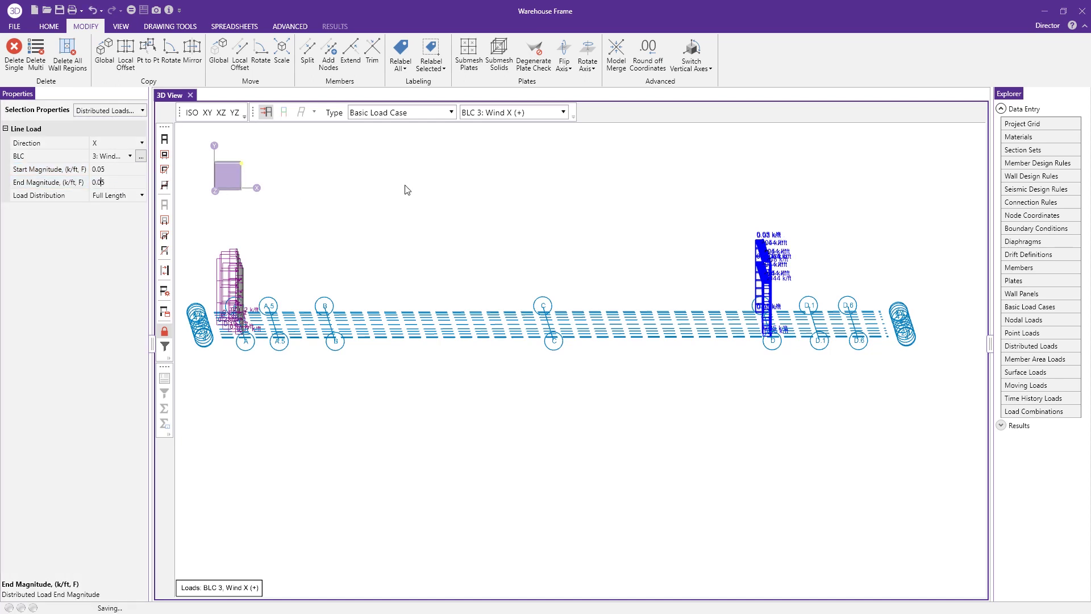
Set the start and end magnitudes of member M386A's line load to 0.2 k/ft, and turn off the unselection lock
{"action": "middle_click_drag", "start_coordinate": [828, 386], "coordinate": [815, 392], "text": "ctrl"}
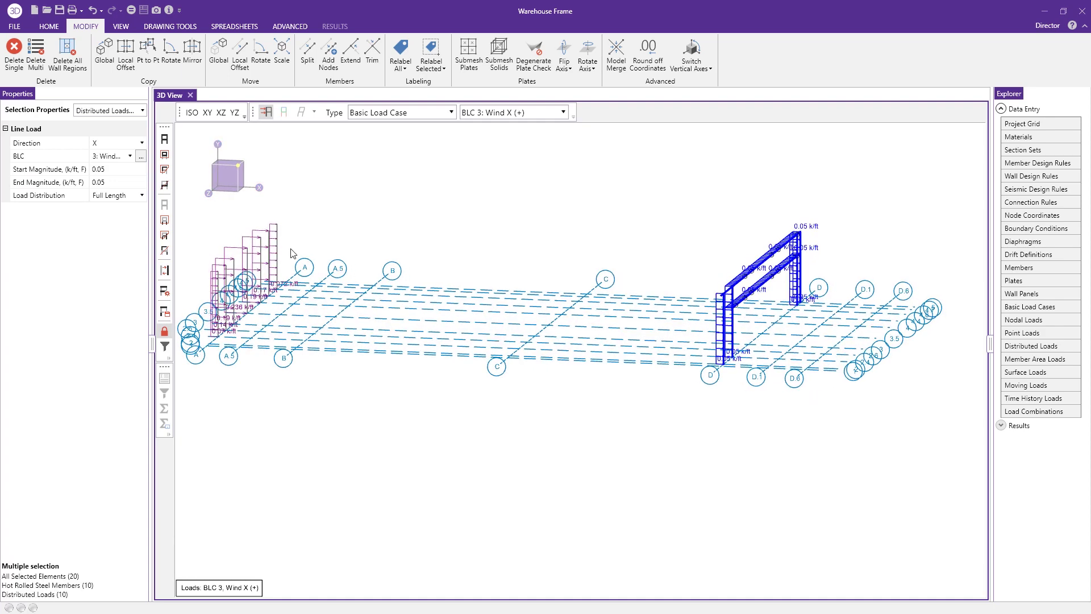
{"action": "middle_click_drag", "start_coordinate": [319, 224], "coordinate": [380, 227]}
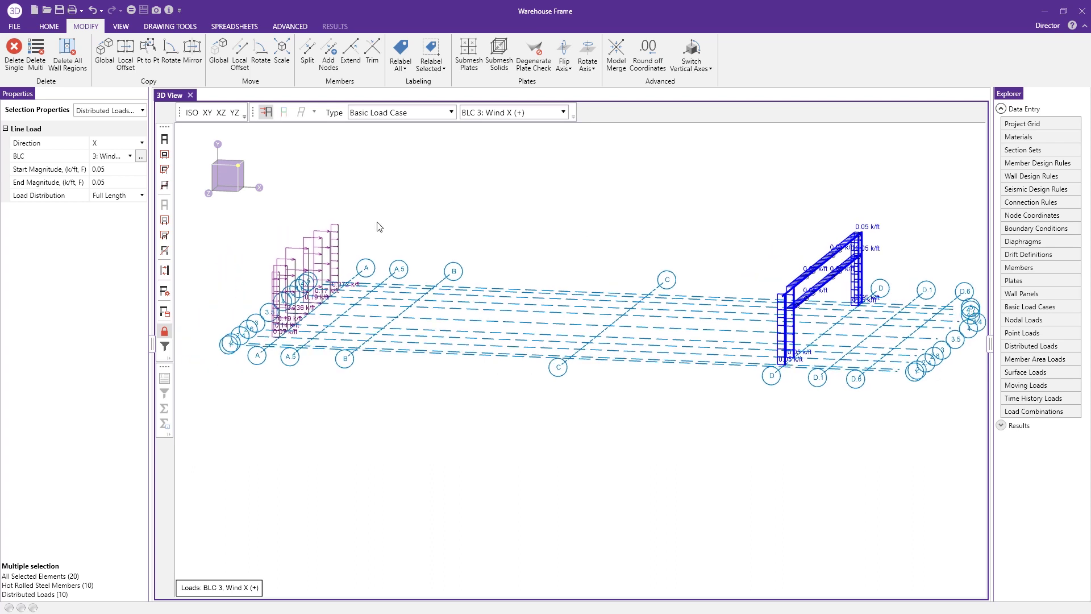
{"action": "left_click", "coordinate": [311, 241]}
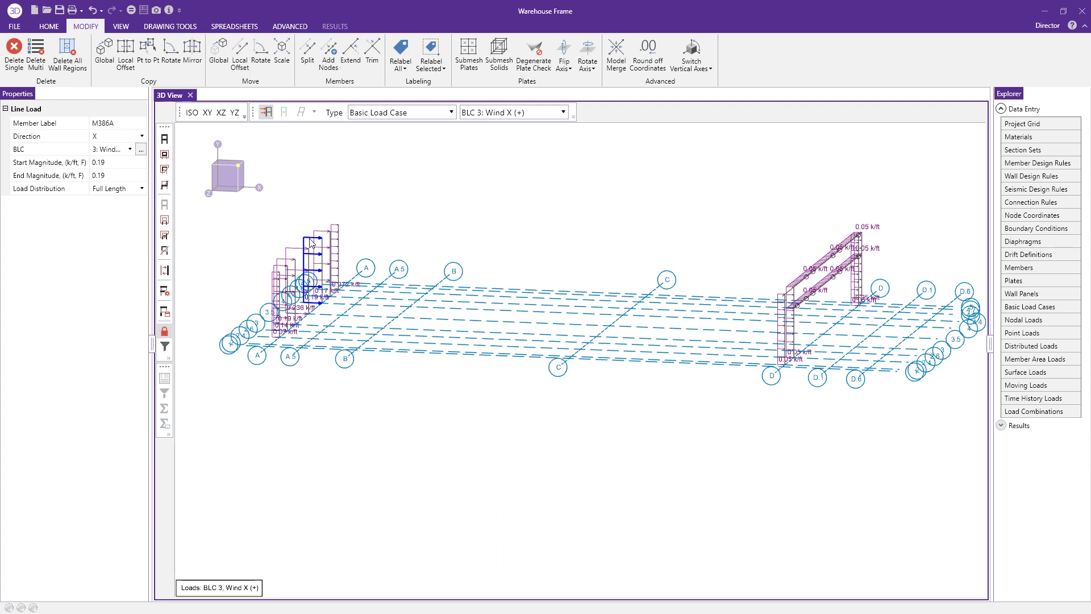
{"action": "left_click", "coordinate": [117, 163]}
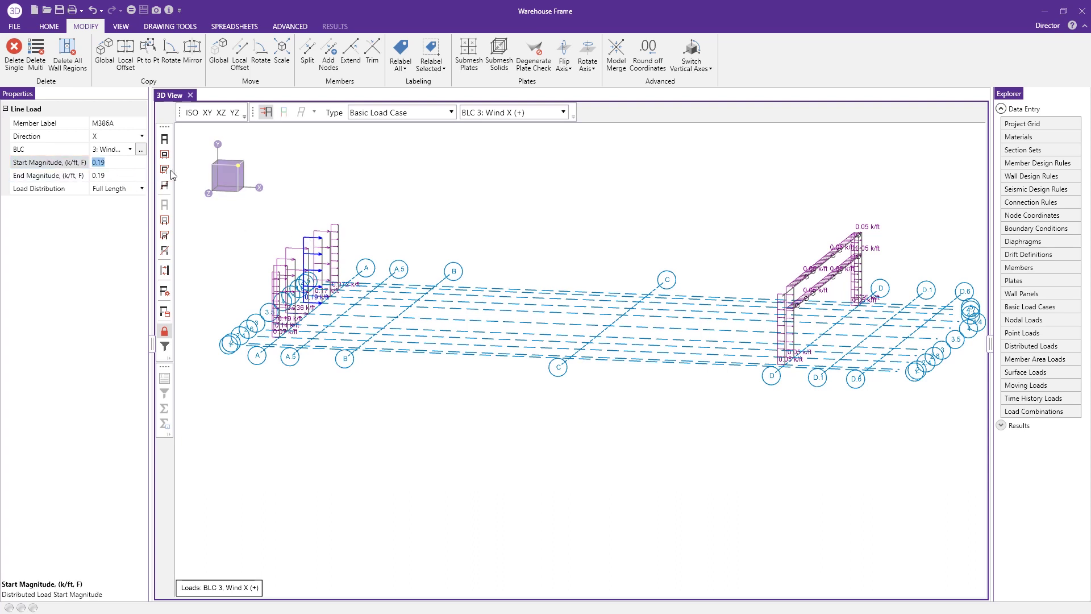
{"action": "key", "text": "BackSpace"}
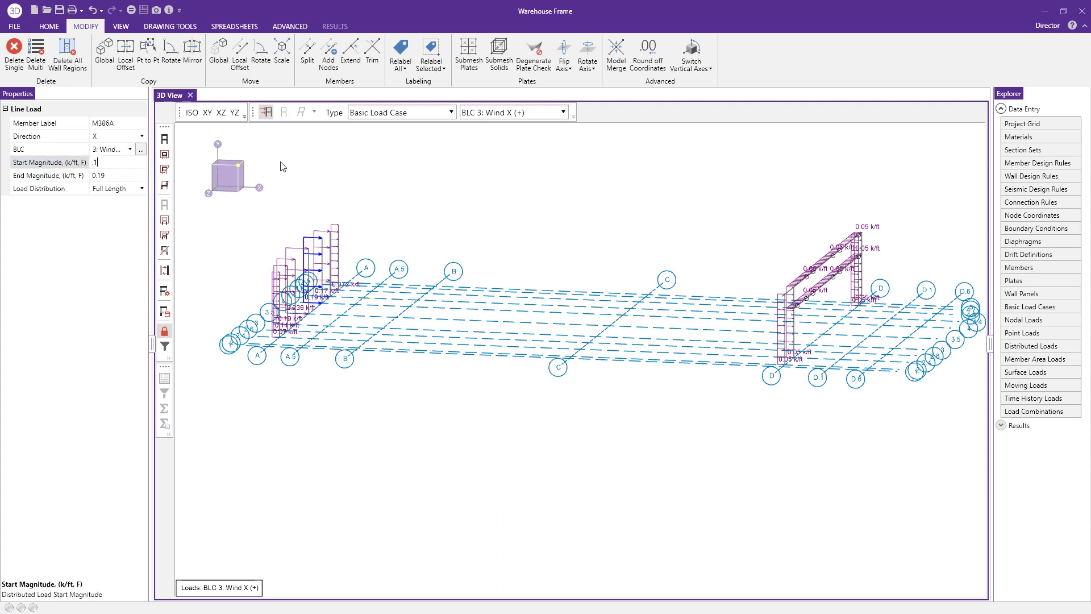
{"action": "left_click", "coordinate": [131, 177]}
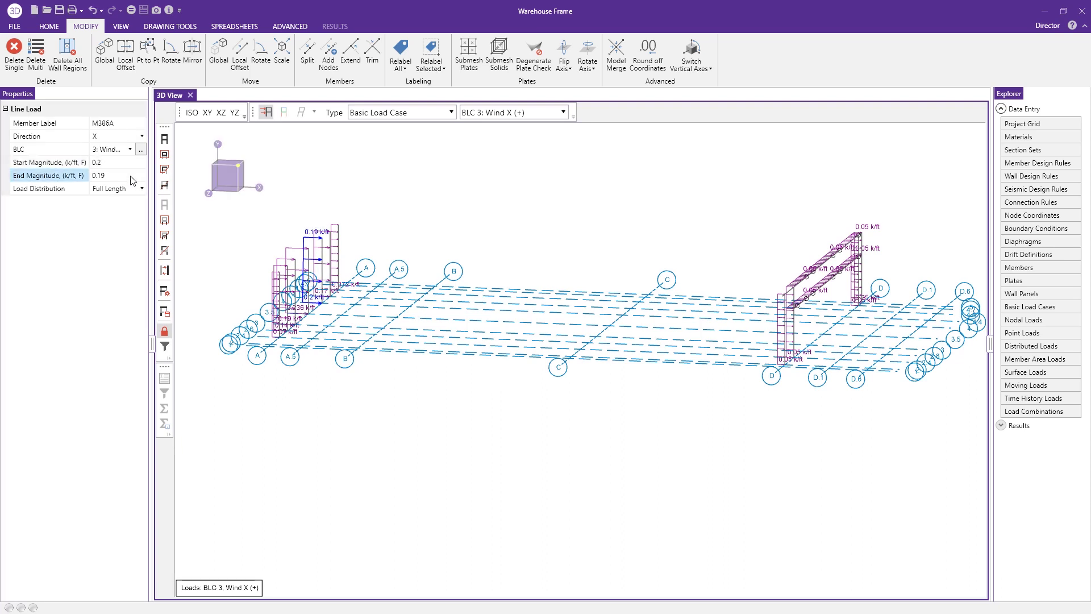
{"action": "left_click", "coordinate": [130, 178]}
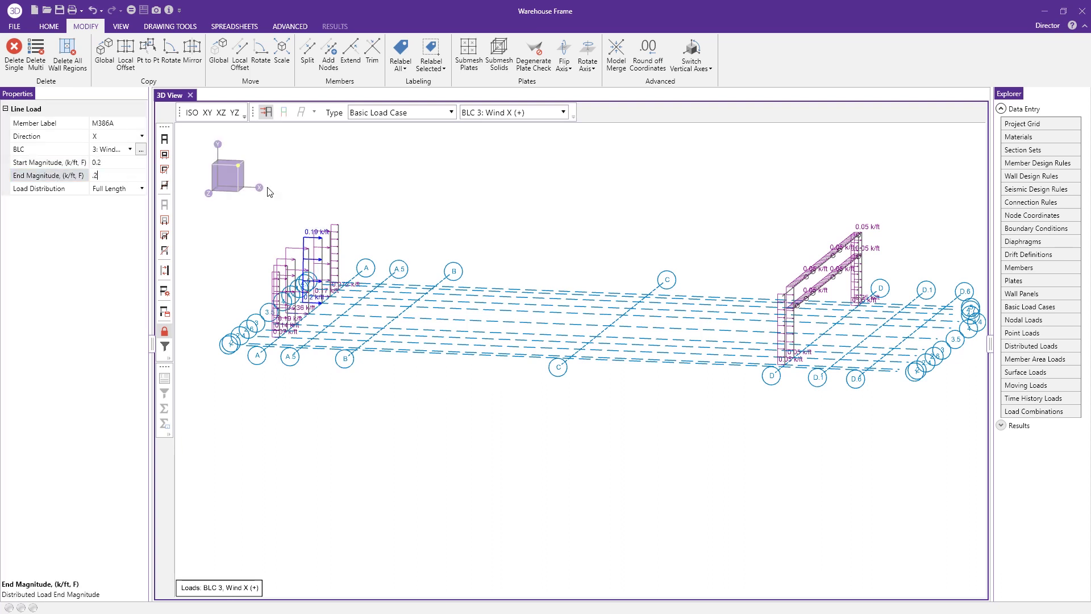
{"action": "type", "text": ".2"}
{"action": "key", "text": "Return"}
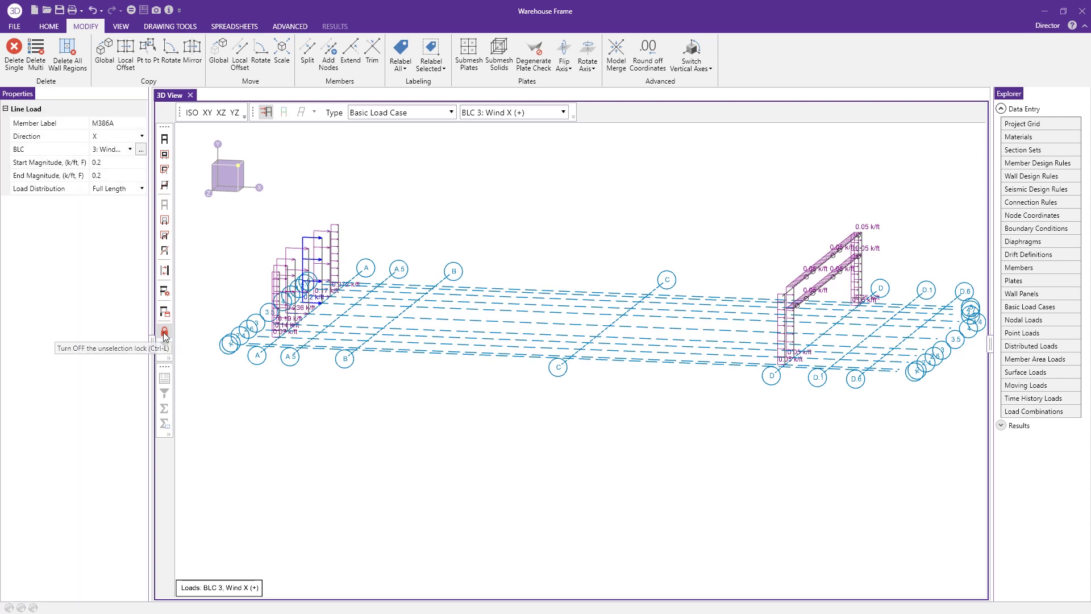
{"action": "left_click", "coordinate": [164, 332]}
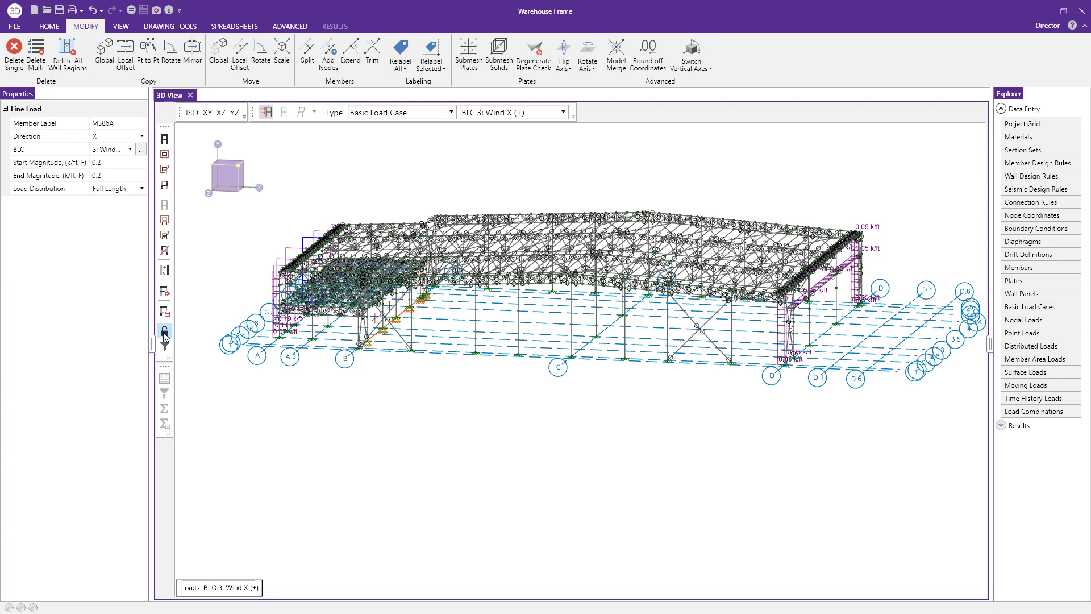
Check the Wind X (+) load entry for member M386A in the Member Distributed Loads spreadsheet
{"action": "left_click", "coordinate": [1050, 308]}
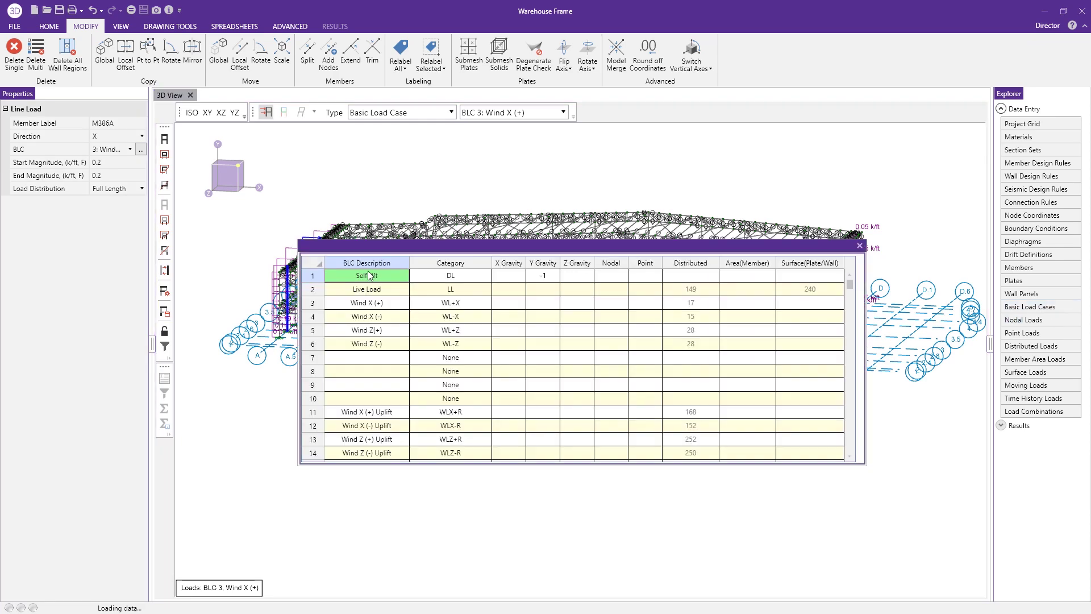
{"action": "double_click", "coordinate": [704, 319]}
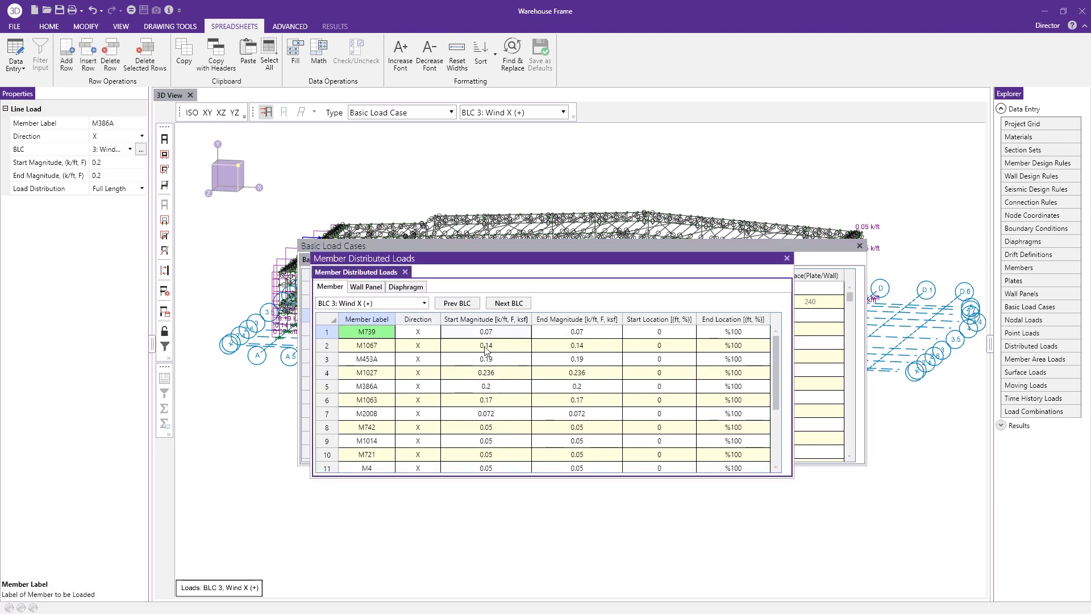
{"action": "left_click", "coordinate": [487, 388]}
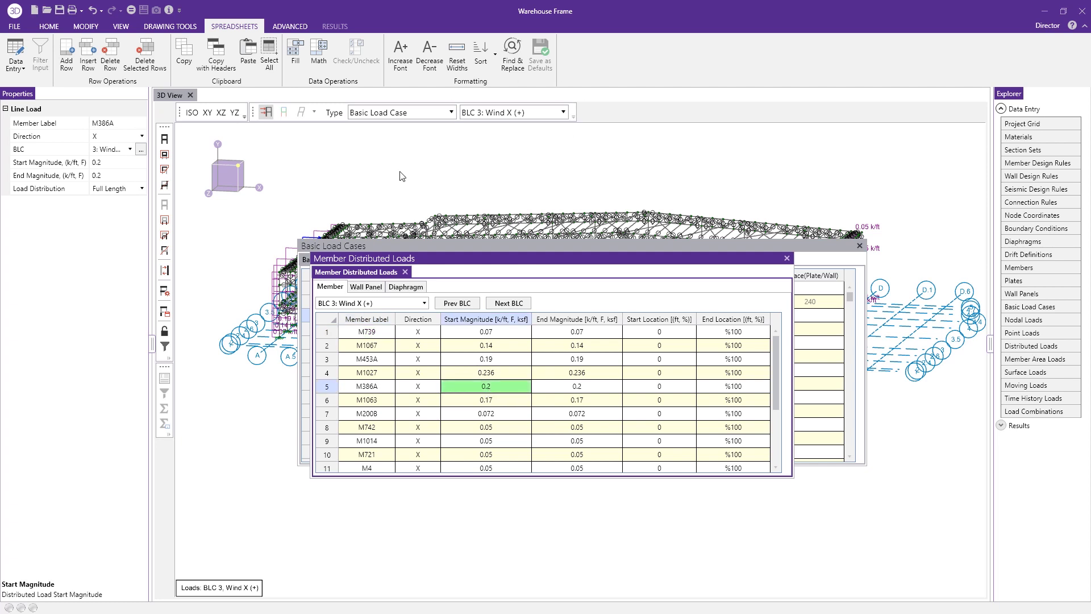
{"action": "left_click", "coordinate": [372, 389]}
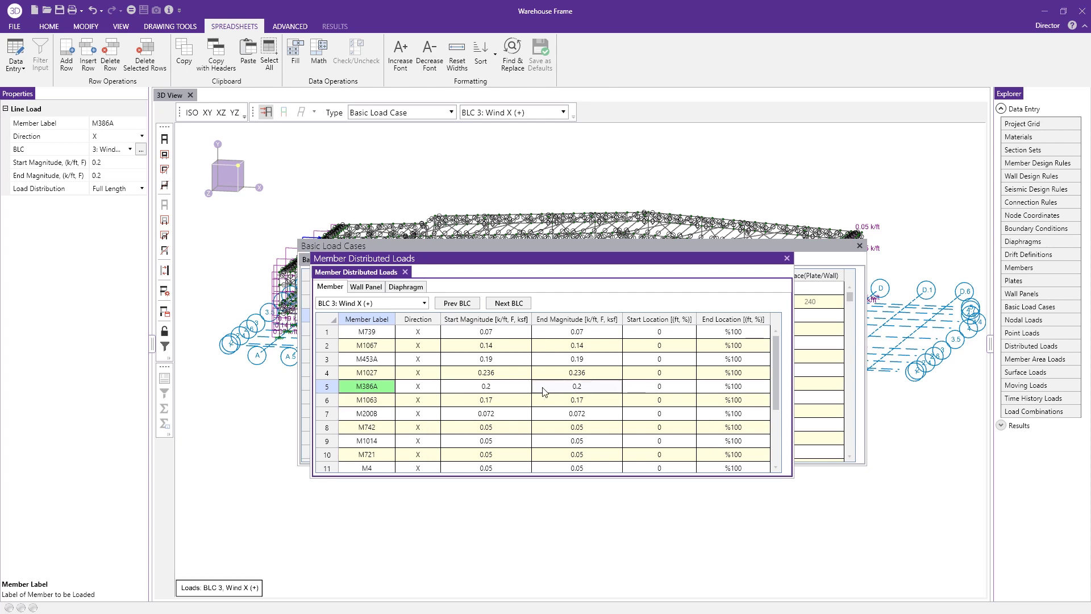
{"action": "left_click", "coordinate": [645, 195]}
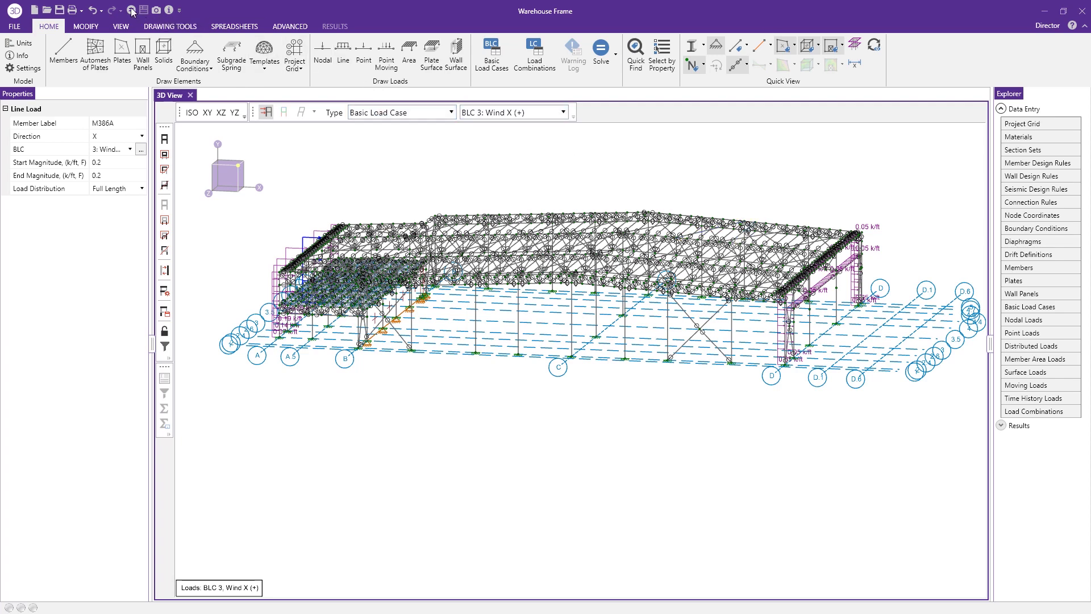
Unselect the whole model and solve the single load combination 1: Dead + Live Load, closing the warning and the node reactions
{"action": "left_click", "coordinate": [165, 205]}
{"action": "key", "text": "ctrl+q"}
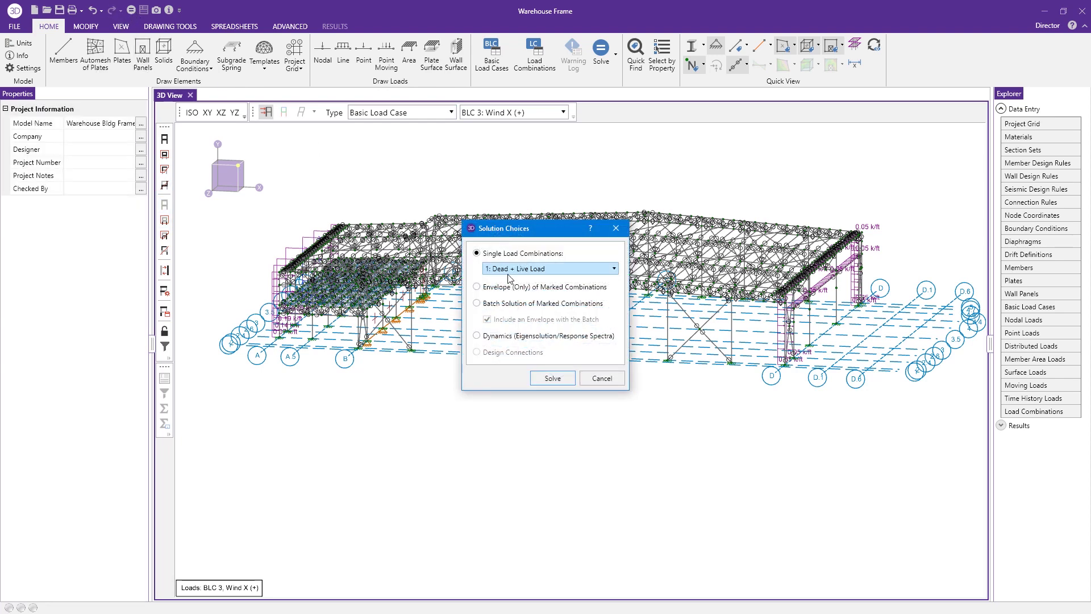
{"action": "left_click", "coordinate": [553, 378]}
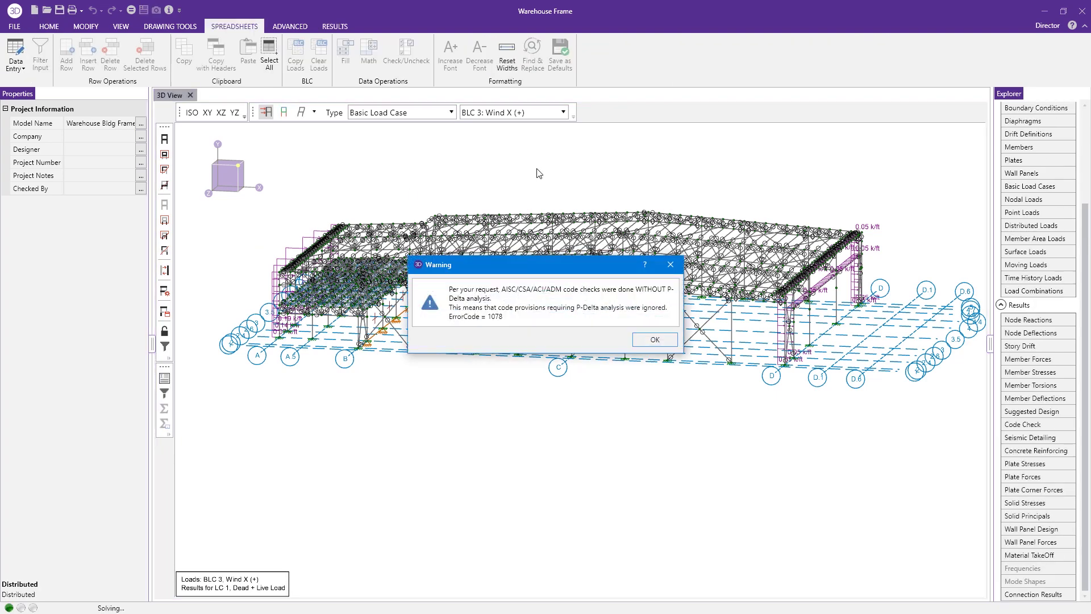
{"action": "left_click", "coordinate": [654, 340]}
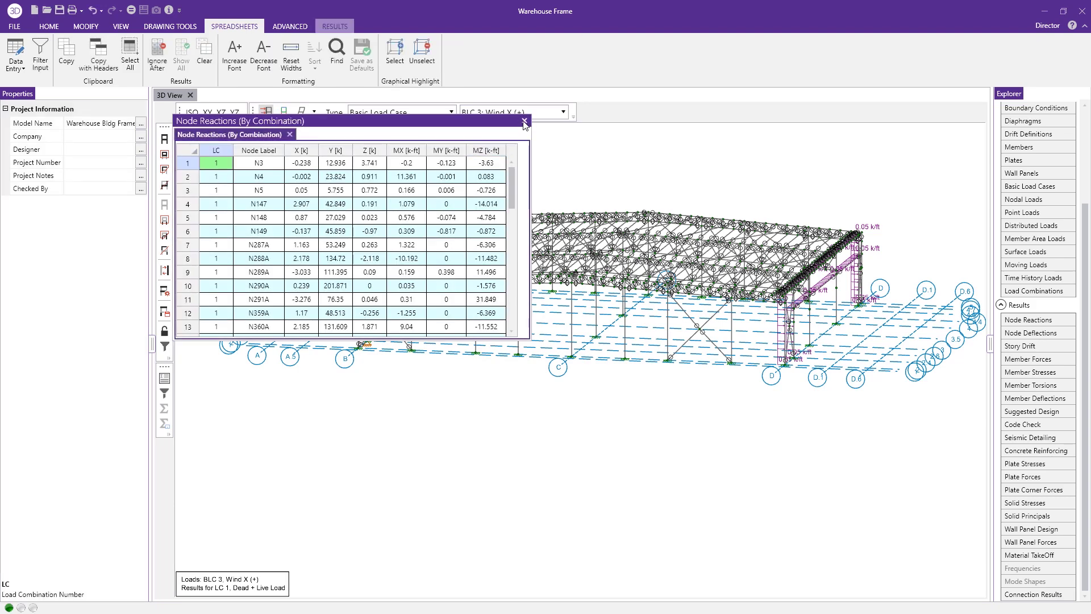
{"action": "left_click", "coordinate": [525, 121]}
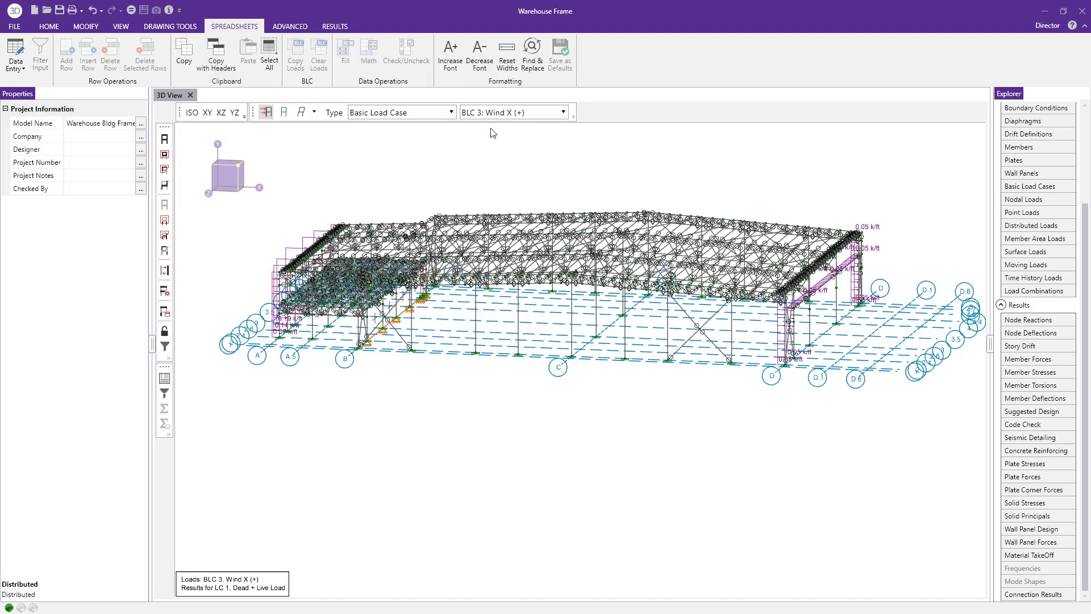
Display the deflected shape for LC 1: Dead + Live Load, and return to the undeflected view
{"action": "left_click", "coordinate": [302, 115]}
{"action": "left_click", "coordinate": [277, 149]}
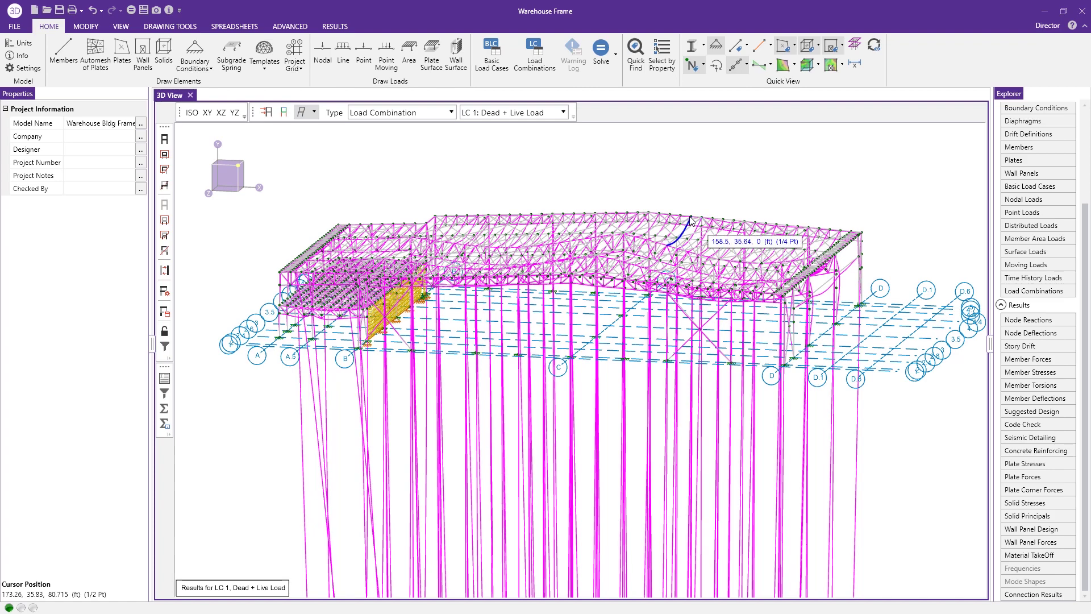
{"action": "left_click", "coordinate": [313, 112]}
{"action": "left_click", "coordinate": [281, 130]}
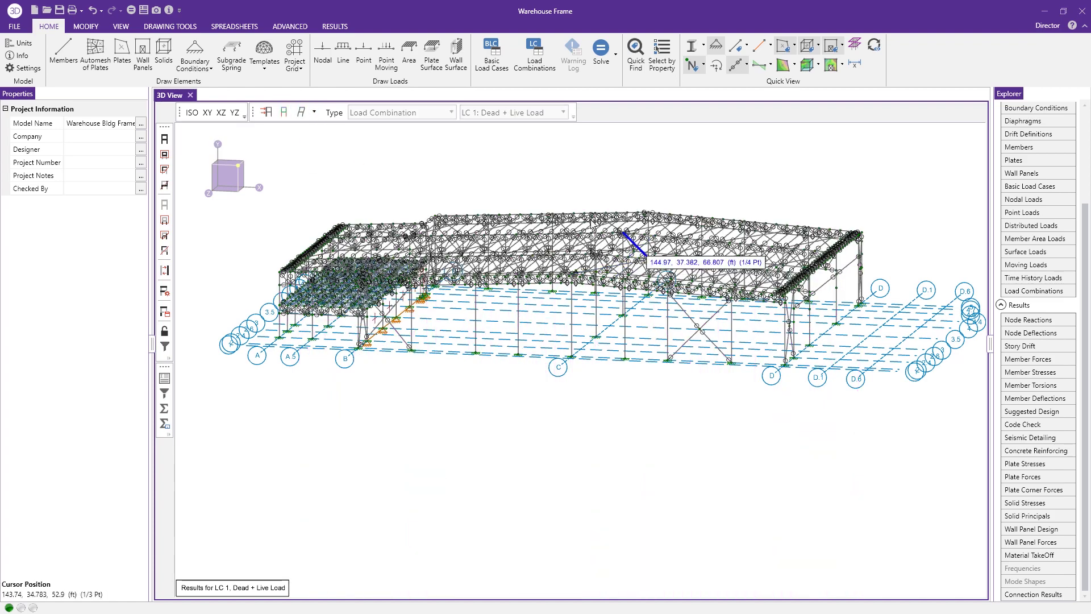
Select a horizontal brace in the main roof to inspect its member properties
{"action": "scroll", "coordinate": [606, 232], "scroll_direction": "up", "scroll_amount": 3}
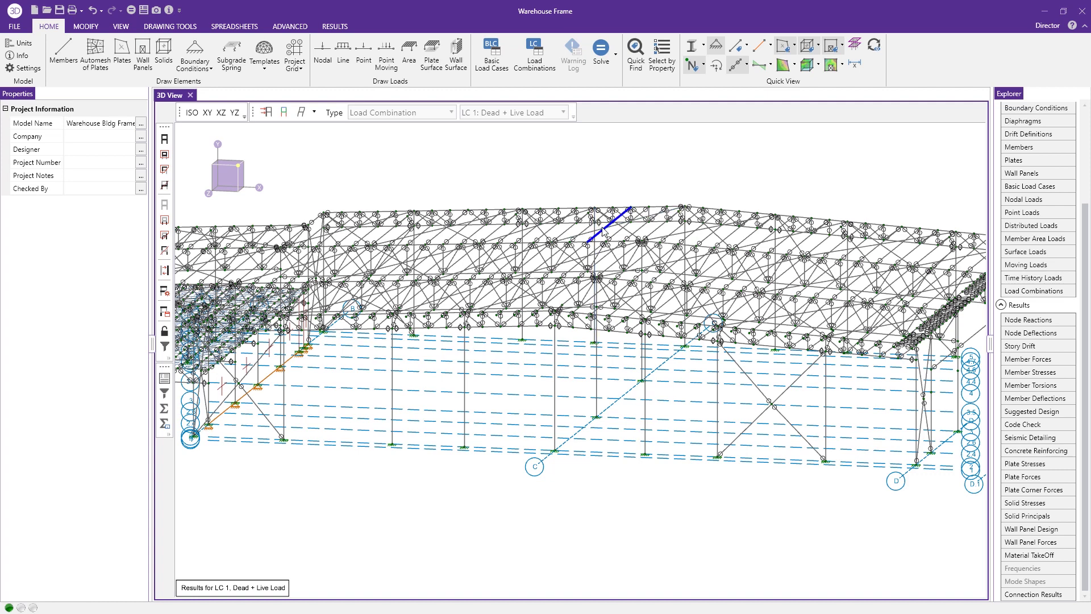
{"action": "left_click", "coordinate": [565, 239]}
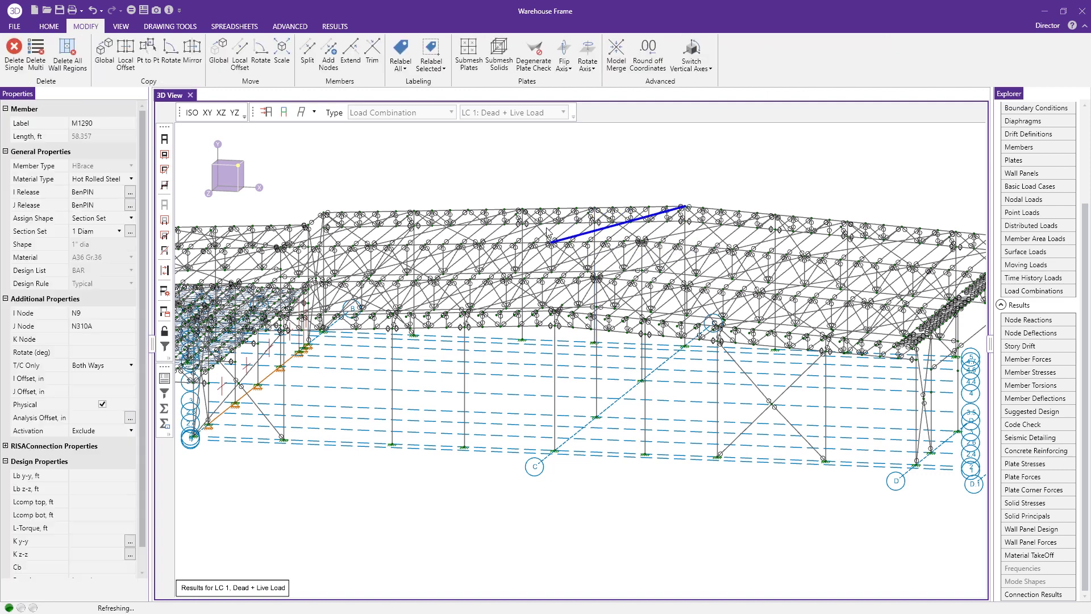
{"action": "scroll", "coordinate": [634, 241], "scroll_direction": "down", "scroll_amount": 3}
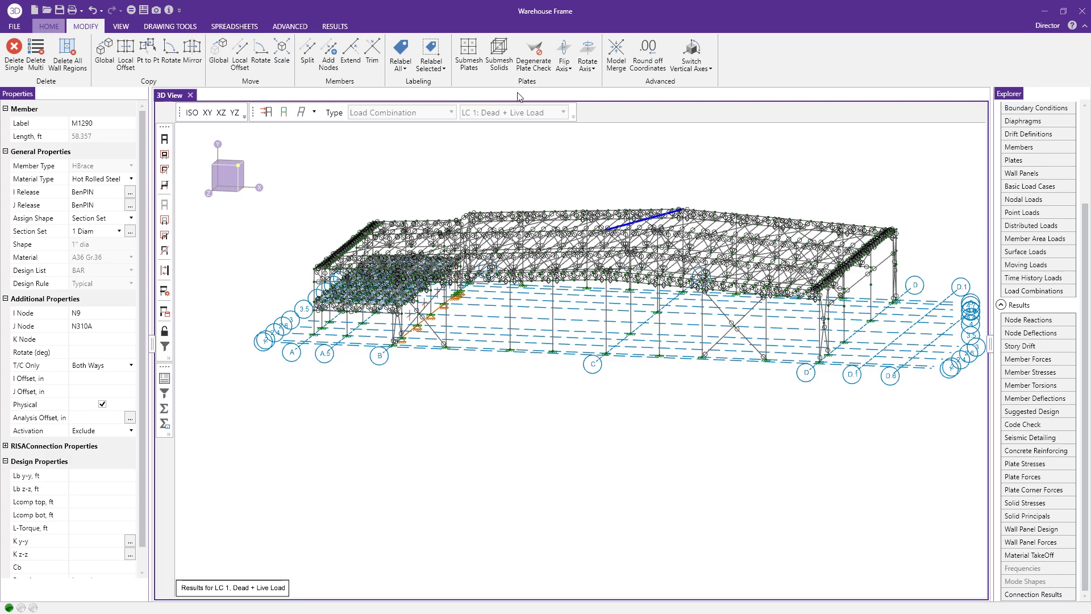
Clear the load criteria from Select Elements by Property and unselect the whole model
{"action": "left_click", "coordinate": [44, 26]}
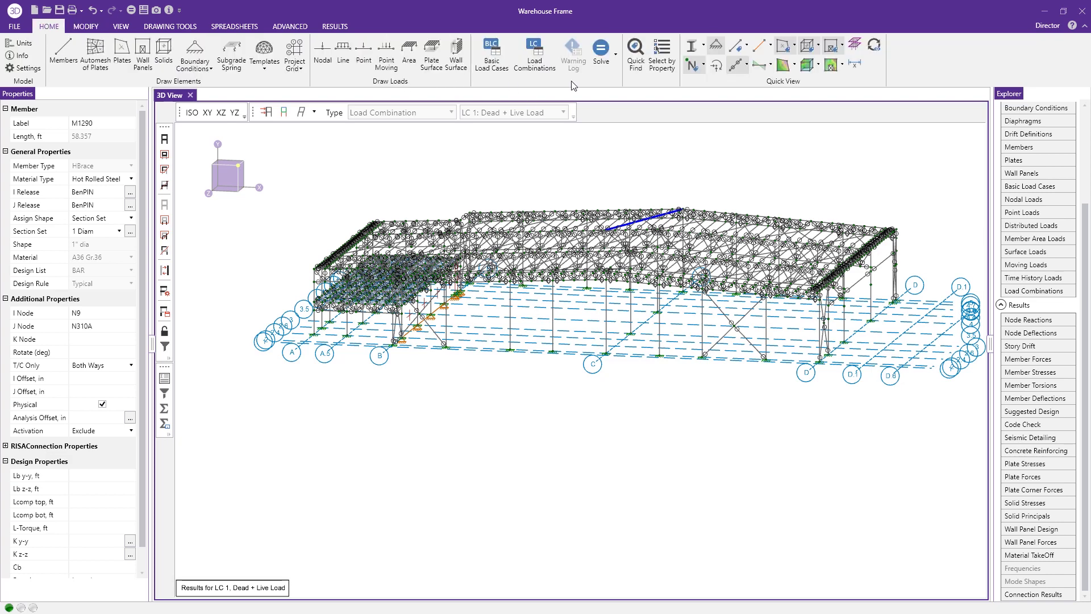
{"action": "left_click", "coordinate": [662, 62]}
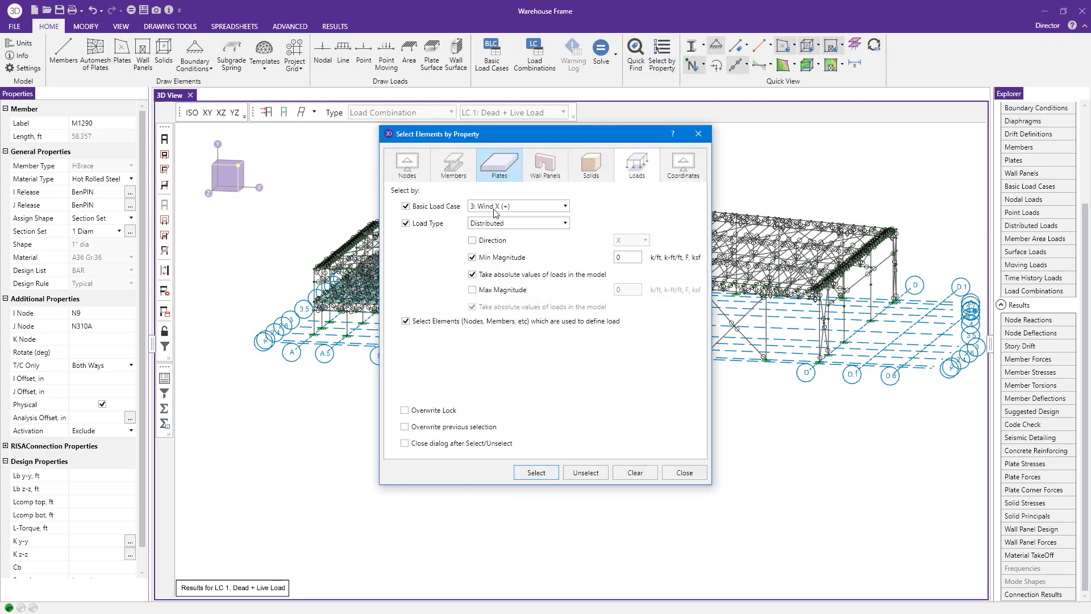
{"action": "left_click", "coordinate": [647, 477]}
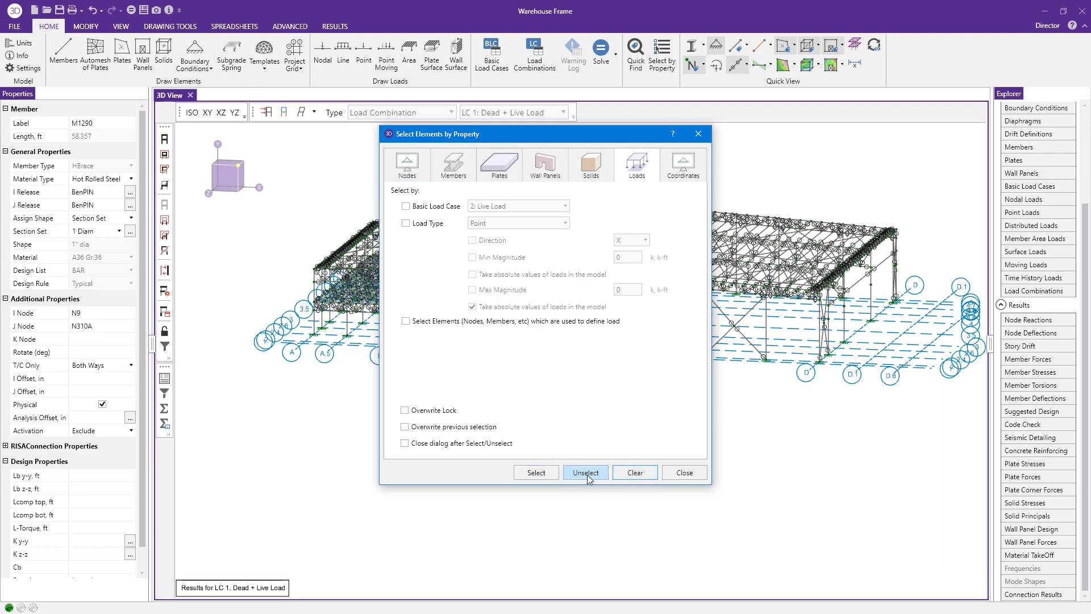
{"action": "left_click", "coordinate": [684, 473]}
{"action": "left_click", "coordinate": [164, 205]}
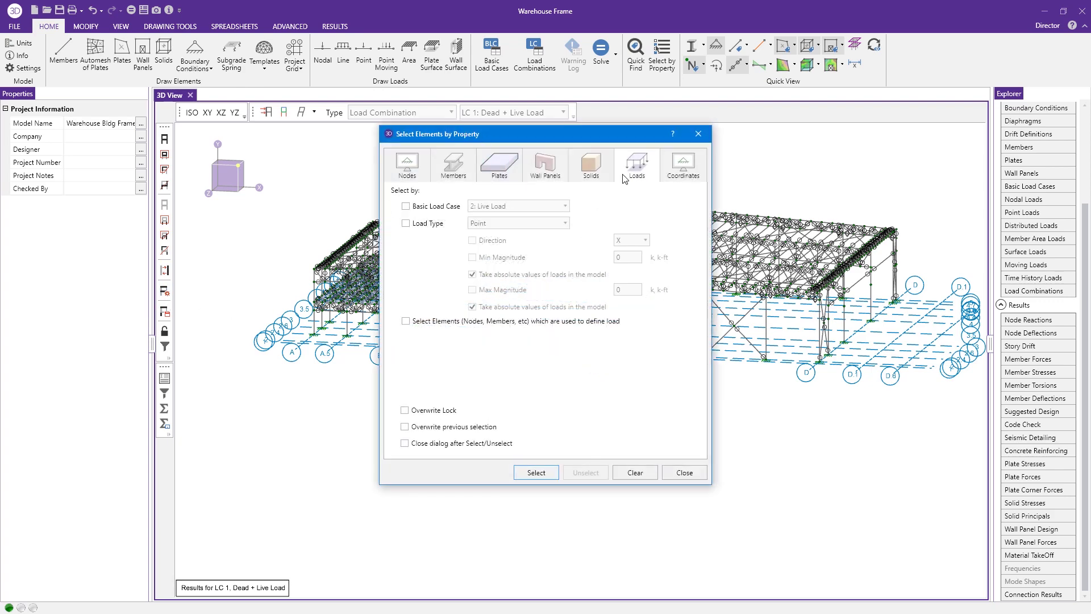
Select all members whose Member Type is HBrace using Select Elements by Property, and close the dialog
{"action": "left_click", "coordinate": [453, 165]}
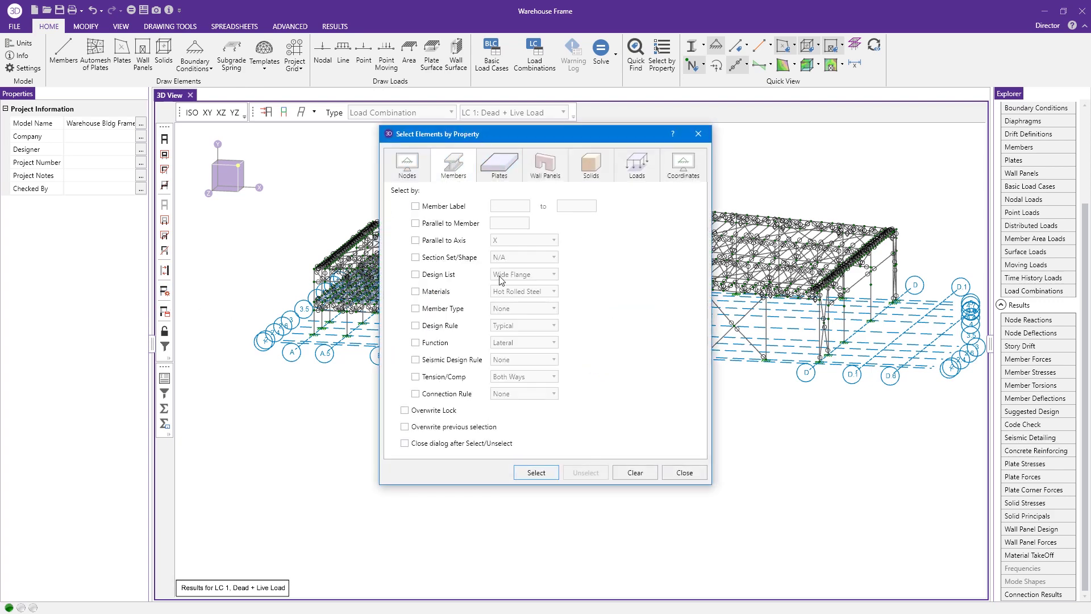
{"action": "left_click", "coordinate": [442, 310]}
{"action": "left_click", "coordinate": [534, 312]}
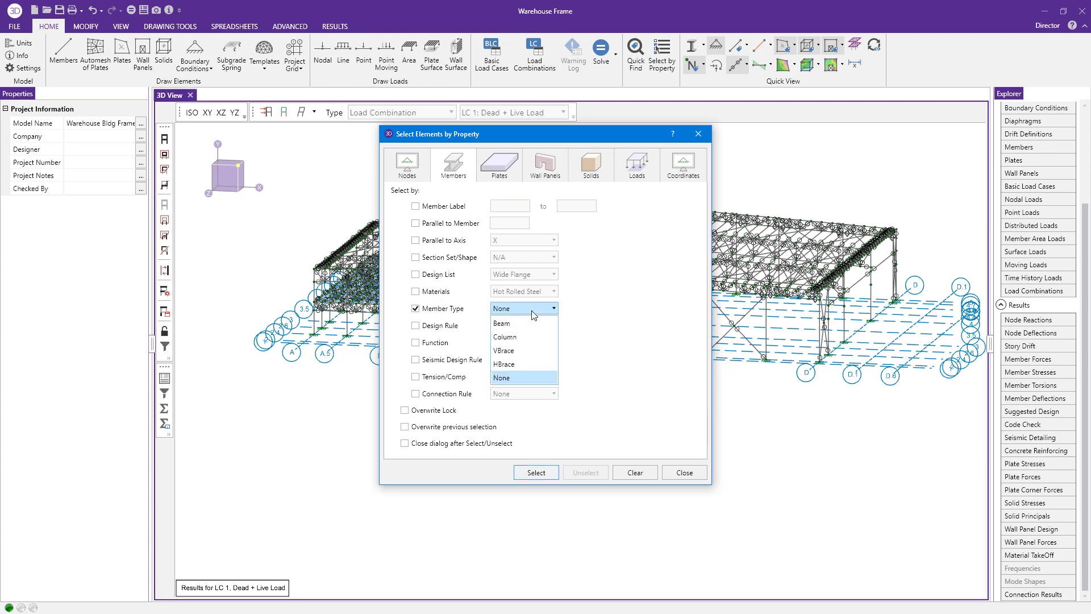
{"action": "left_click", "coordinate": [525, 369]}
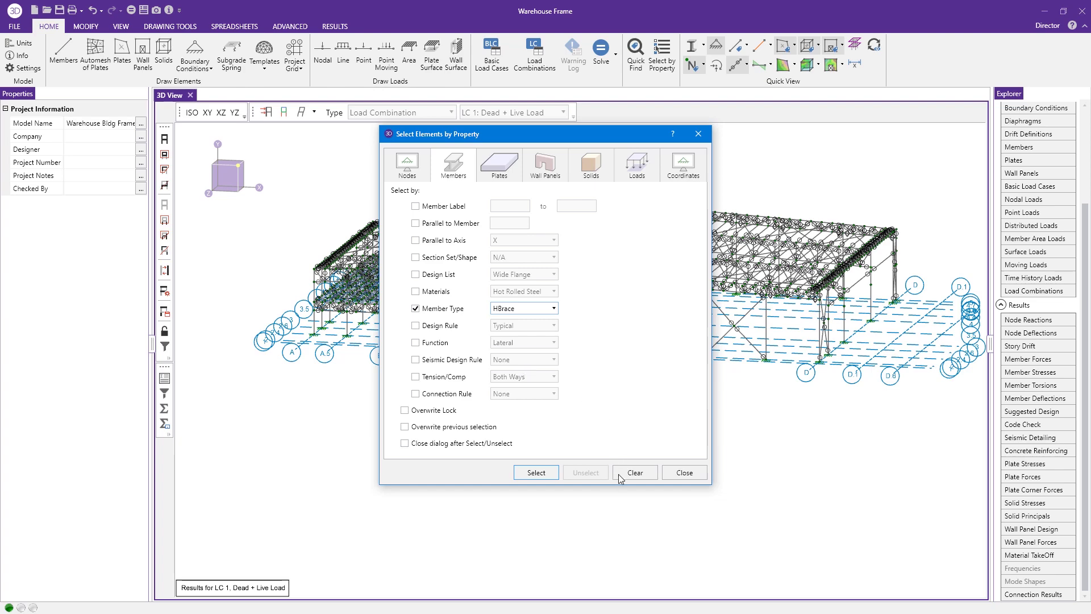
{"action": "left_click", "coordinate": [537, 473]}
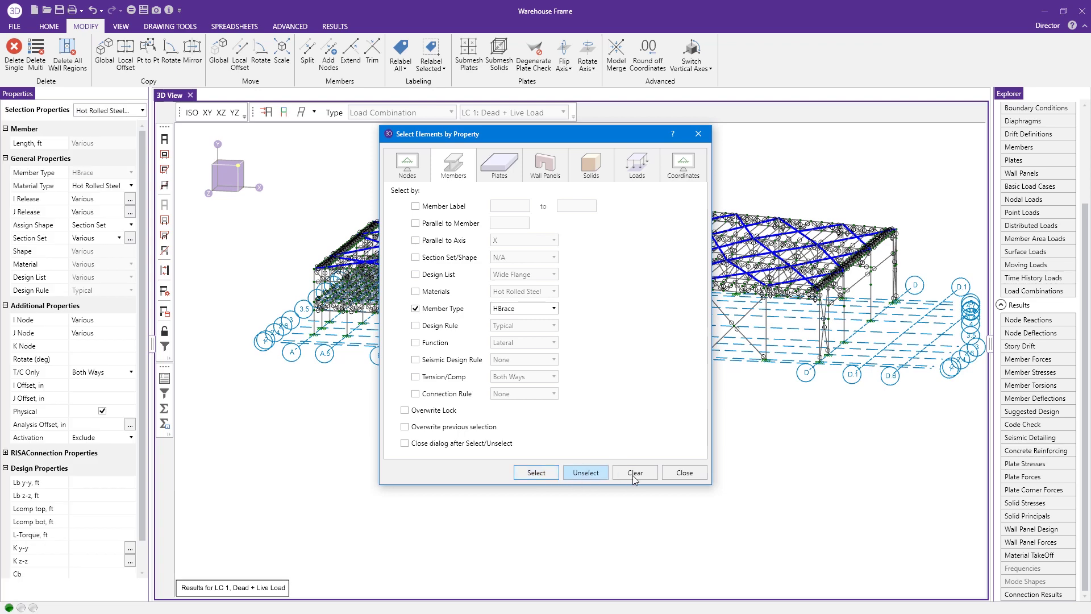
{"action": "left_click", "coordinate": [685, 472]}
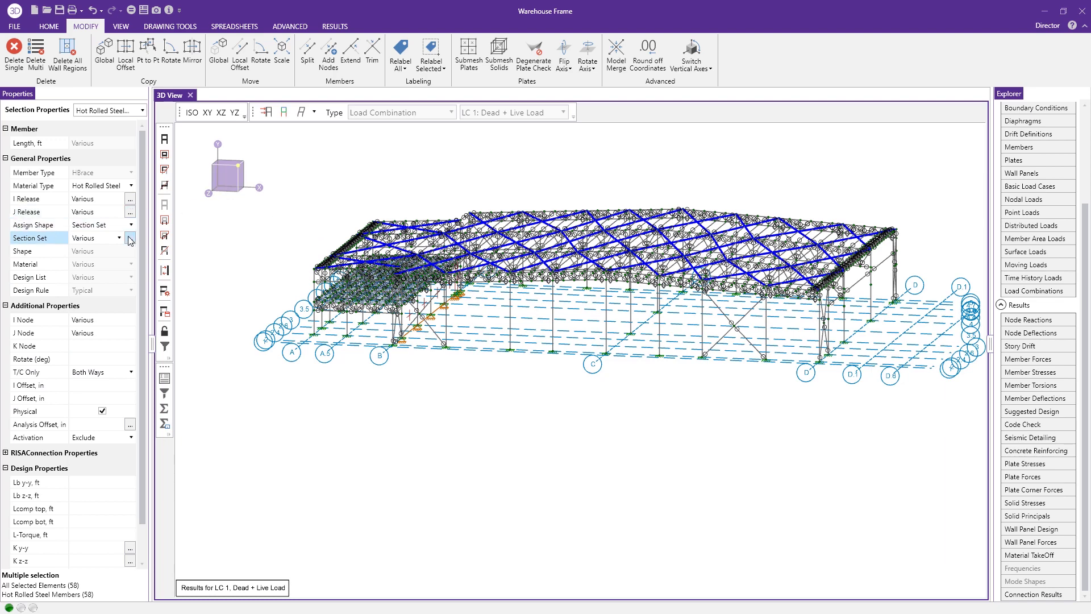
Assign the 1 Diam section set to all the selected horizontal braces, accepting the prompt to proceed
{"action": "left_click", "coordinate": [117, 238]}
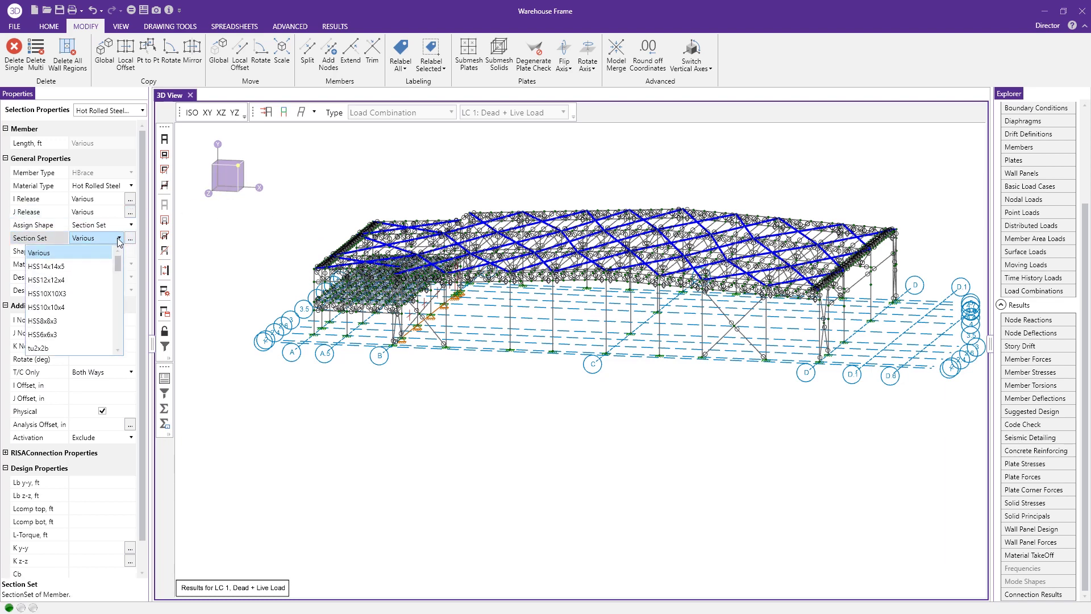
{"action": "left_click_drag", "start_coordinate": [120, 263], "coordinate": [126, 349]}
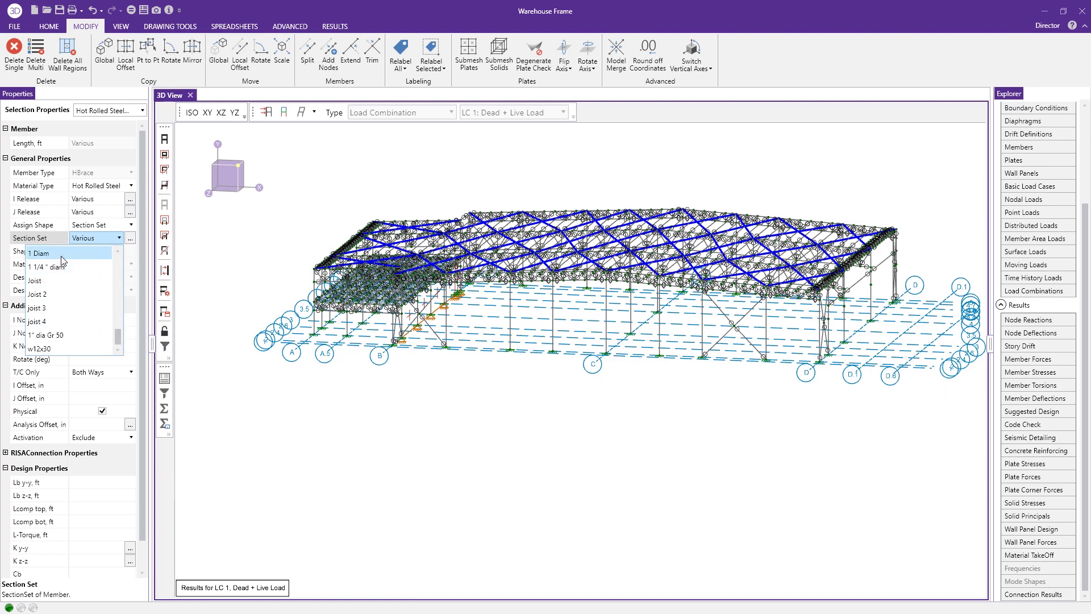
{"action": "left_click", "coordinate": [103, 254]}
{"action": "left_click", "coordinate": [580, 341]}
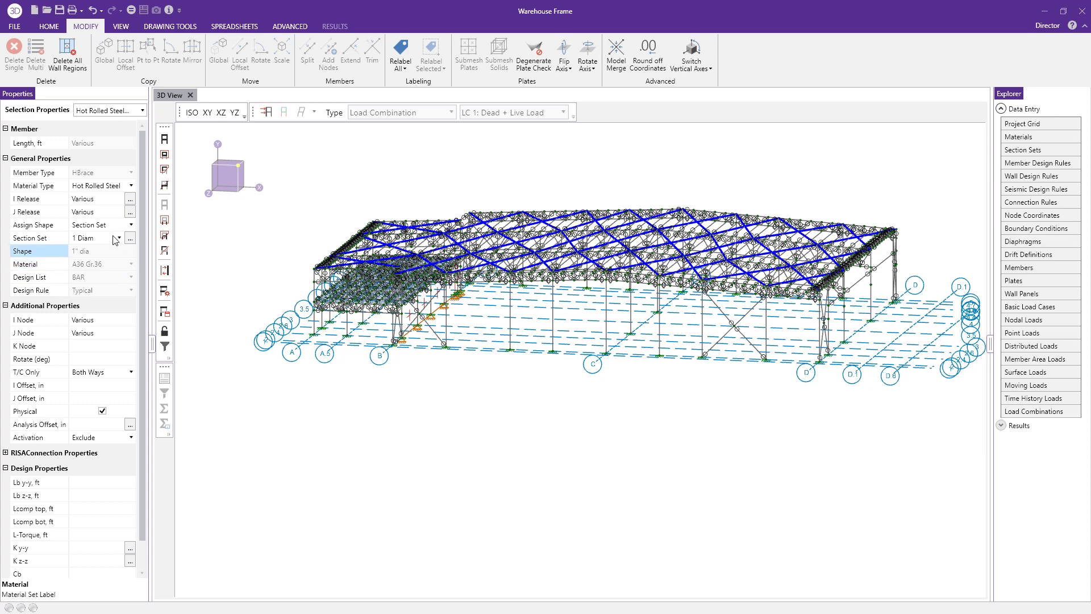
Review the HBrace entries near the end of the Hot Rolled Steel Section Sets spreadsheet
{"action": "left_click", "coordinate": [1023, 150]}
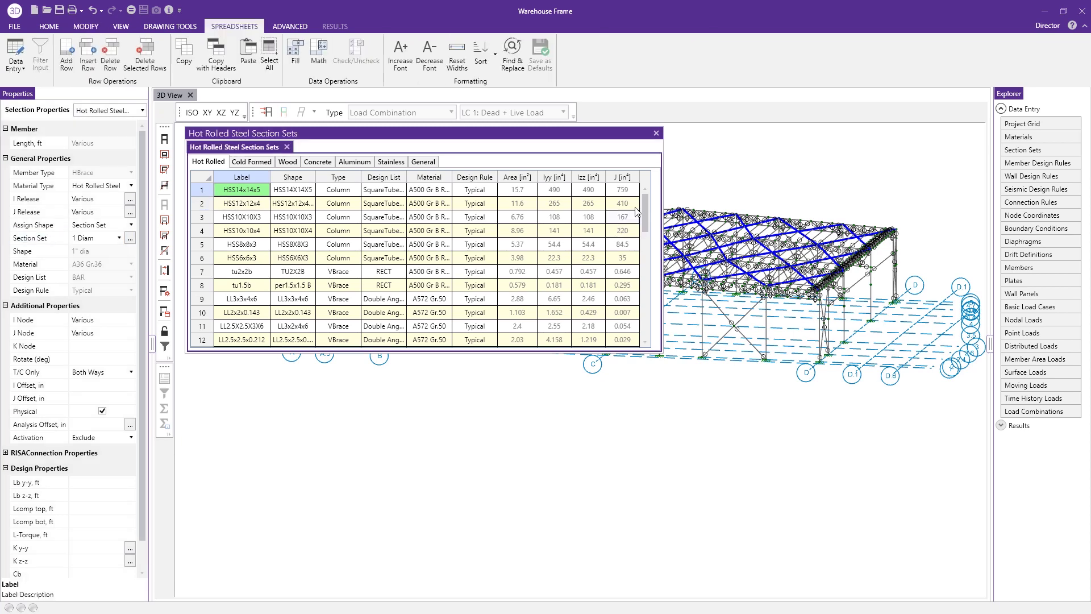
{"action": "left_click_drag", "start_coordinate": [646, 202], "coordinate": [648, 308]}
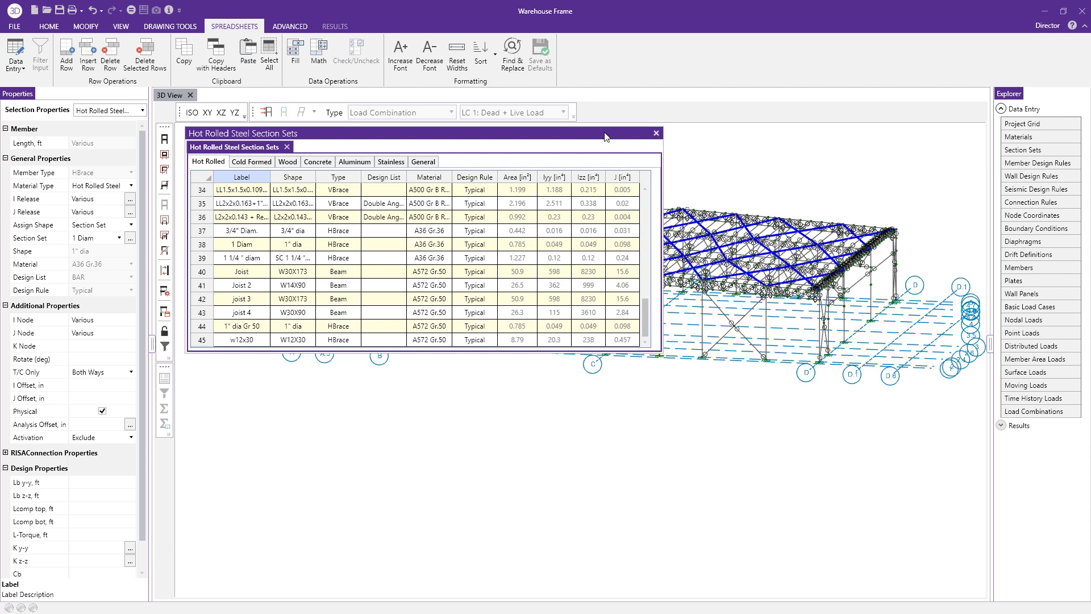
Edit the existing 1 Diam section set to use a newly added hot rolled material labelled Bar Special
{"action": "left_click", "coordinate": [130, 237]}
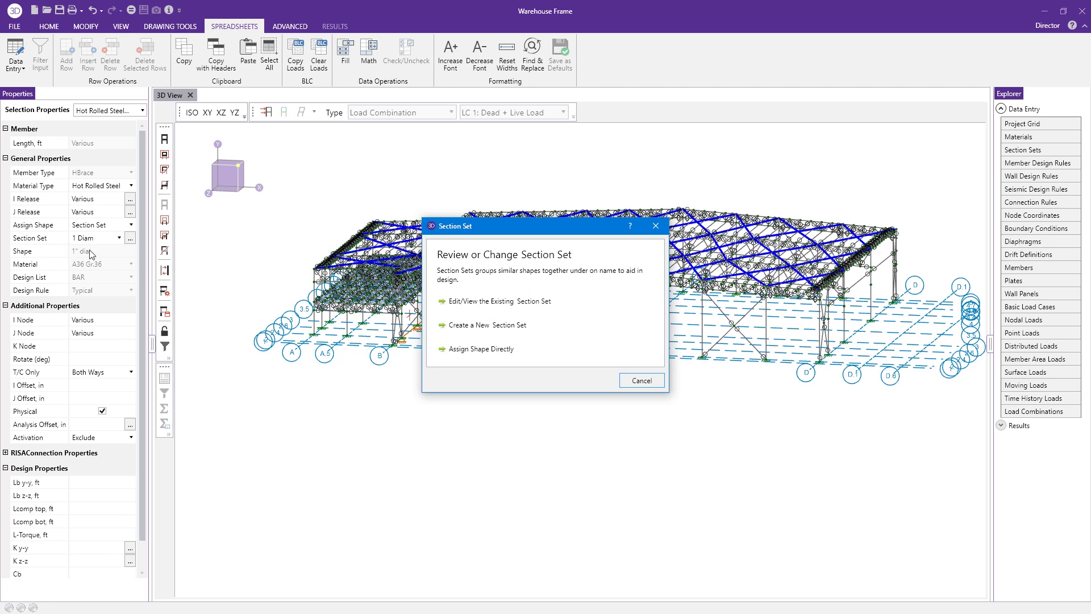
{"action": "left_click", "coordinate": [477, 302]}
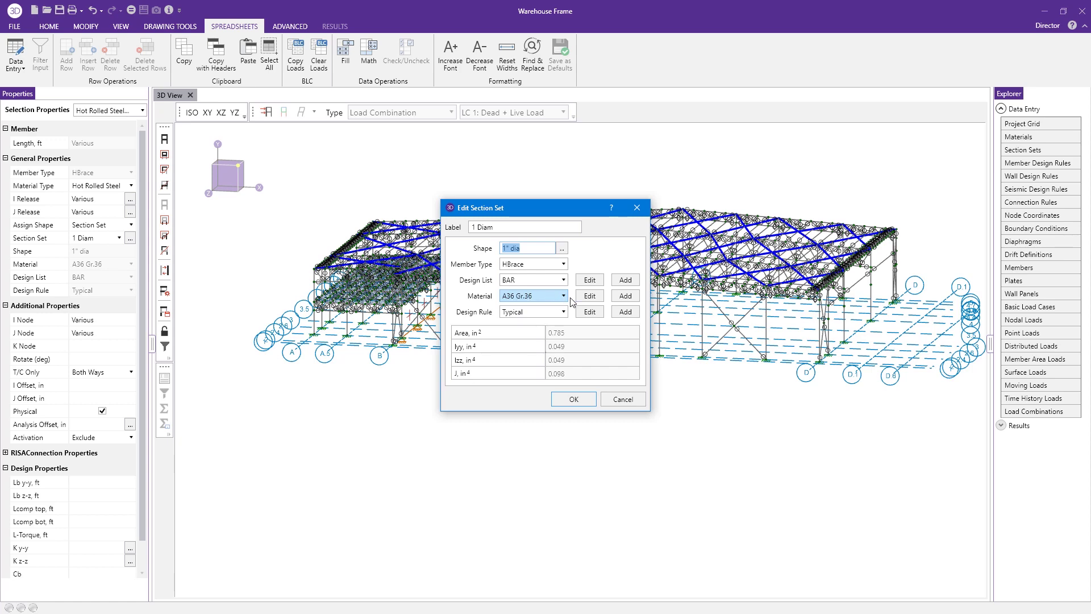
{"action": "left_click", "coordinate": [625, 296]}
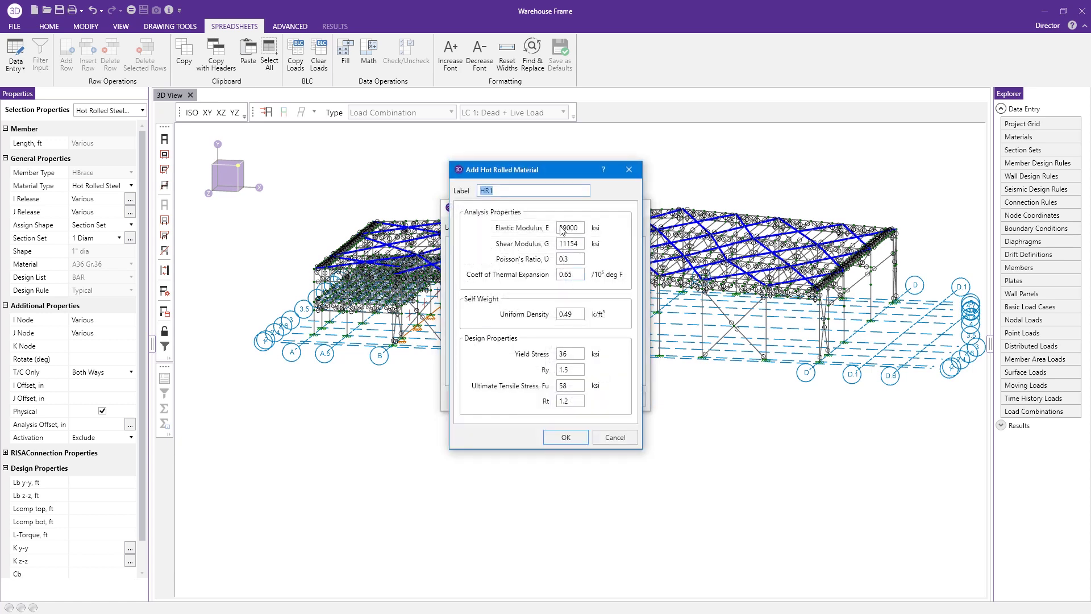
{"action": "left_click", "coordinate": [580, 317]}
{"action": "double_click", "coordinate": [519, 191]}
{"action": "type", "text": "Bzr"}
{"action": "left_click", "coordinate": [581, 432]}
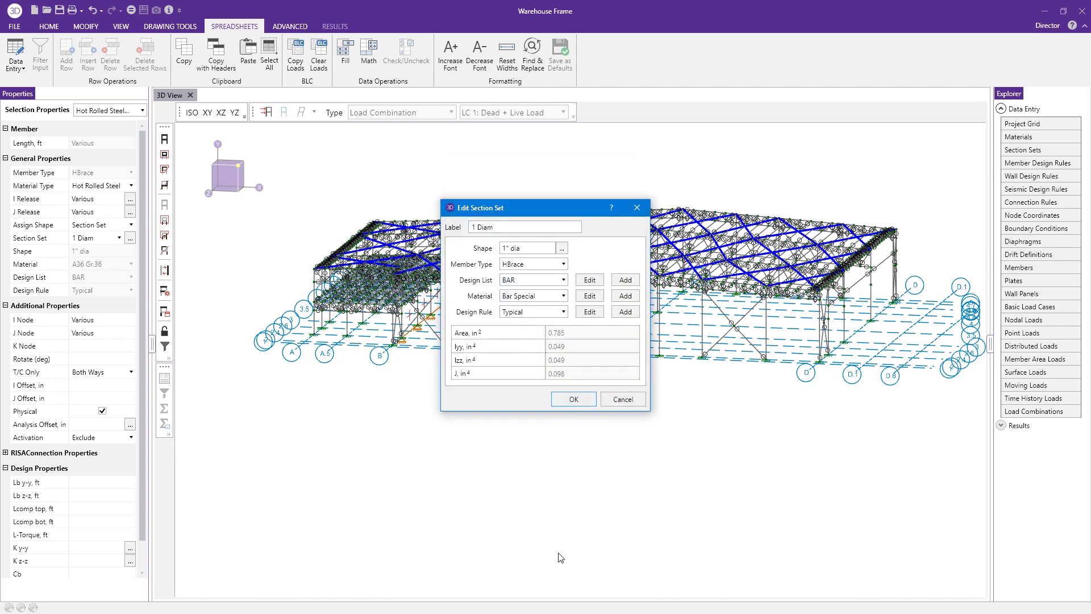
{"action": "key", "text": "Return"}
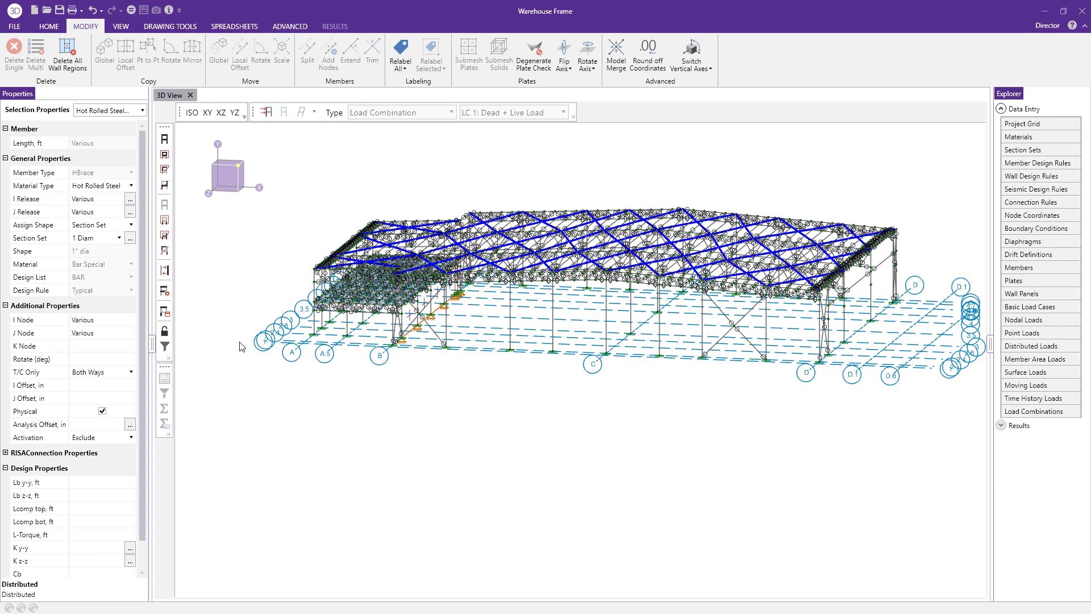
Solve the model again for load combination 1: Dead + Live Load, dismissing the warning and the node reactions
{"action": "left_click", "coordinate": [131, 10]}
{"action": "left_click", "coordinate": [552, 376]}
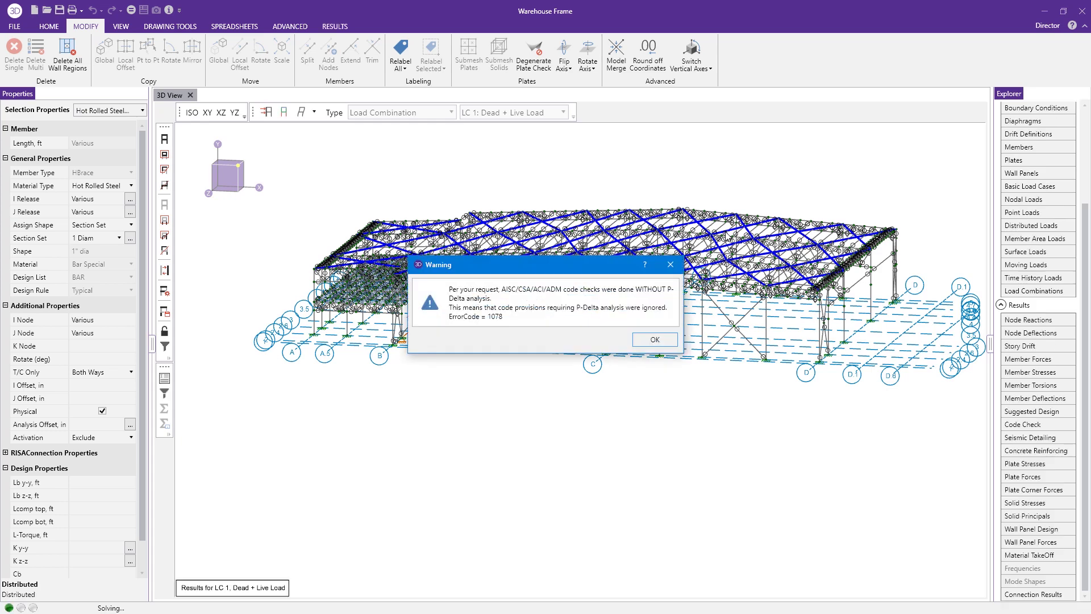
{"action": "left_click", "coordinate": [654, 340]}
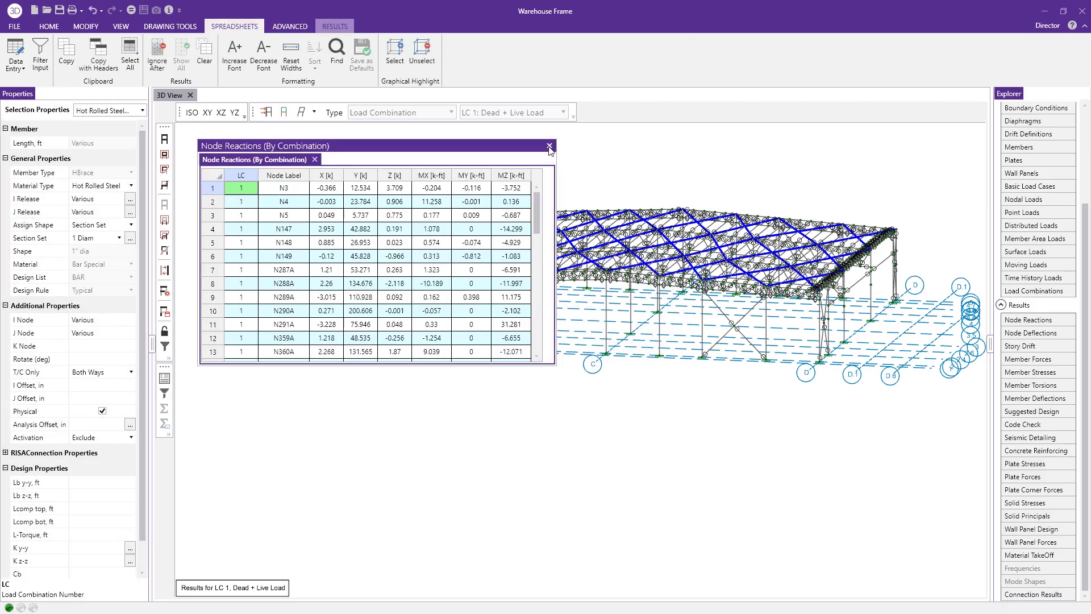
{"action": "left_click", "coordinate": [549, 146]}
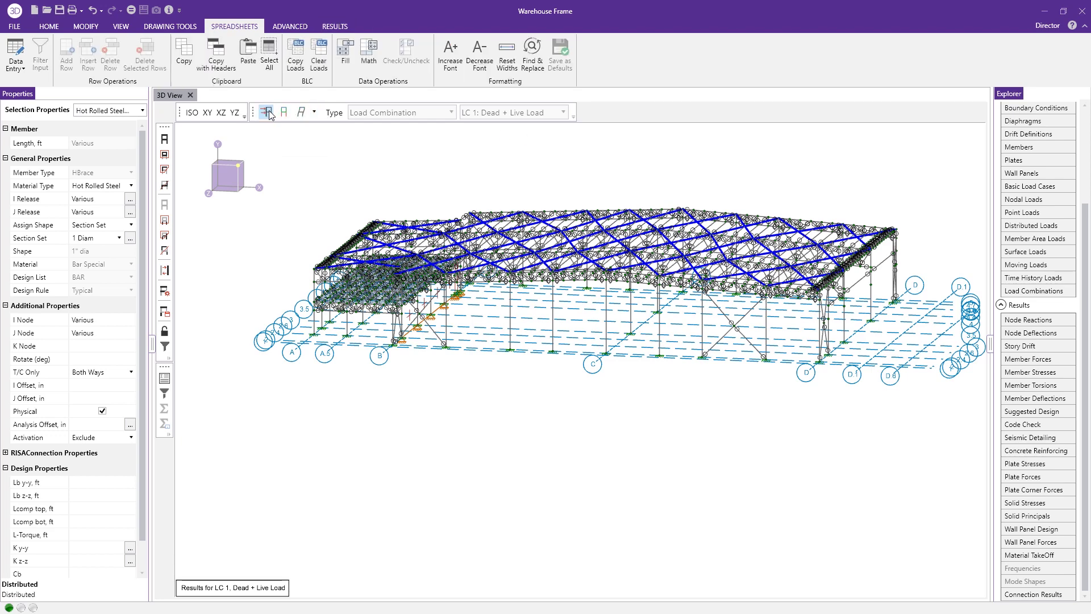
Show and hide the LC 1: Dead + Live Load loads, and display the model's deflected shape
{"action": "left_click", "coordinate": [283, 112]}
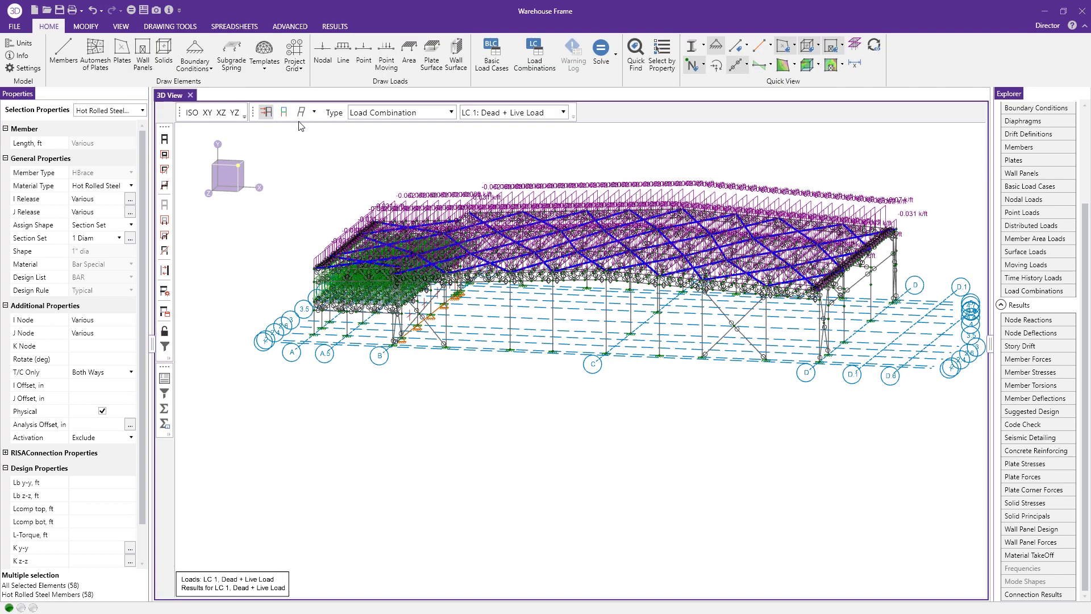
{"action": "left_click", "coordinate": [283, 112]}
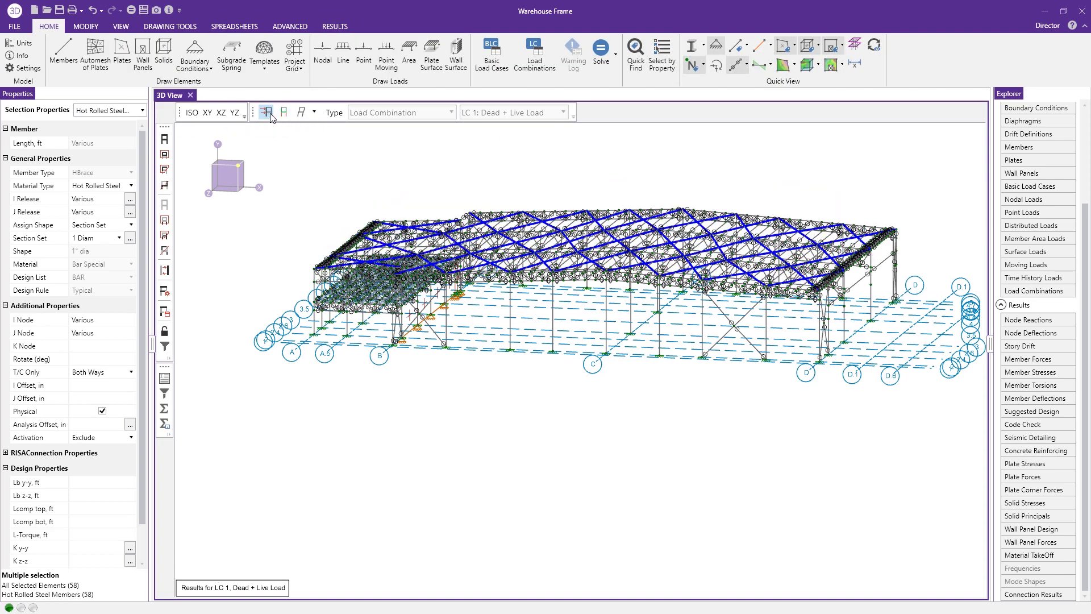
{"action": "left_click", "coordinate": [306, 118]}
{"action": "left_click", "coordinate": [274, 144]}
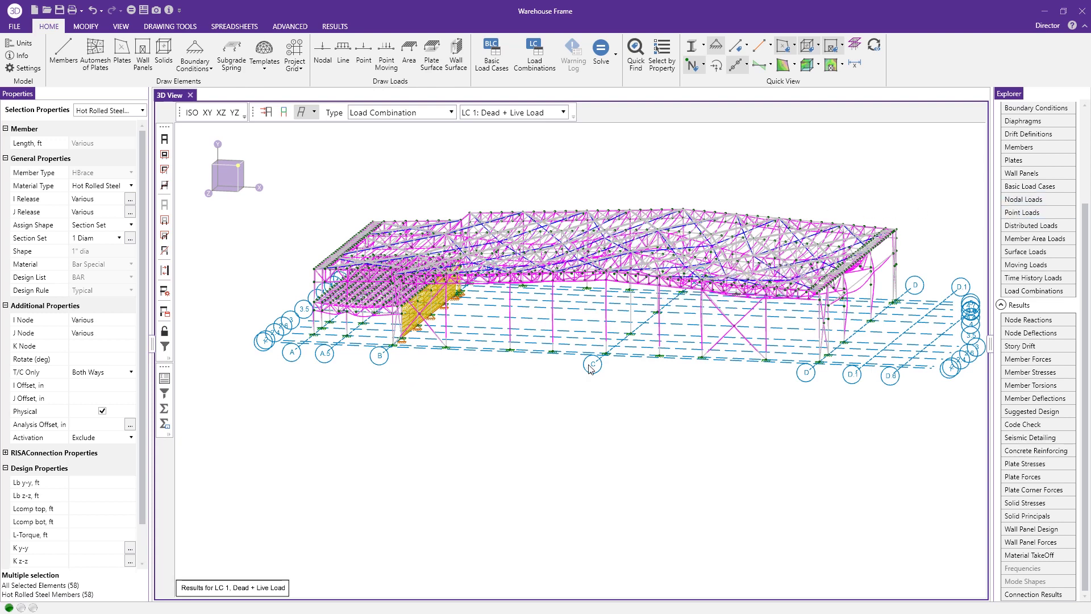
Review the hot rolled steel code checks in an enlarged spreadsheet, pick out member M74, and close the results
{"action": "left_click", "coordinate": [1043, 426]}
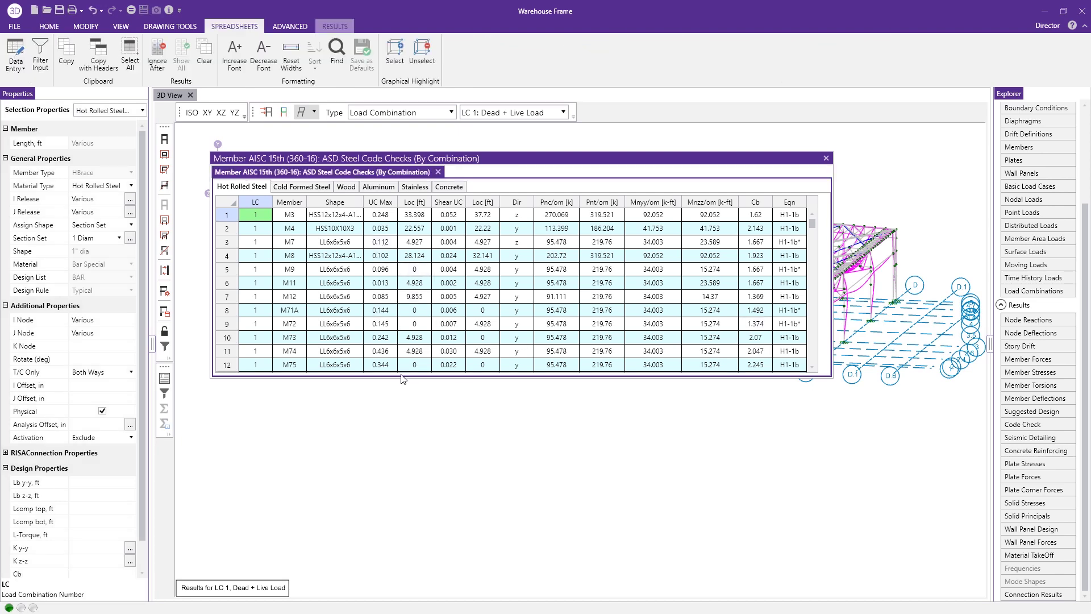
{"action": "left_click_drag", "start_coordinate": [405, 377], "coordinate": [426, 556]}
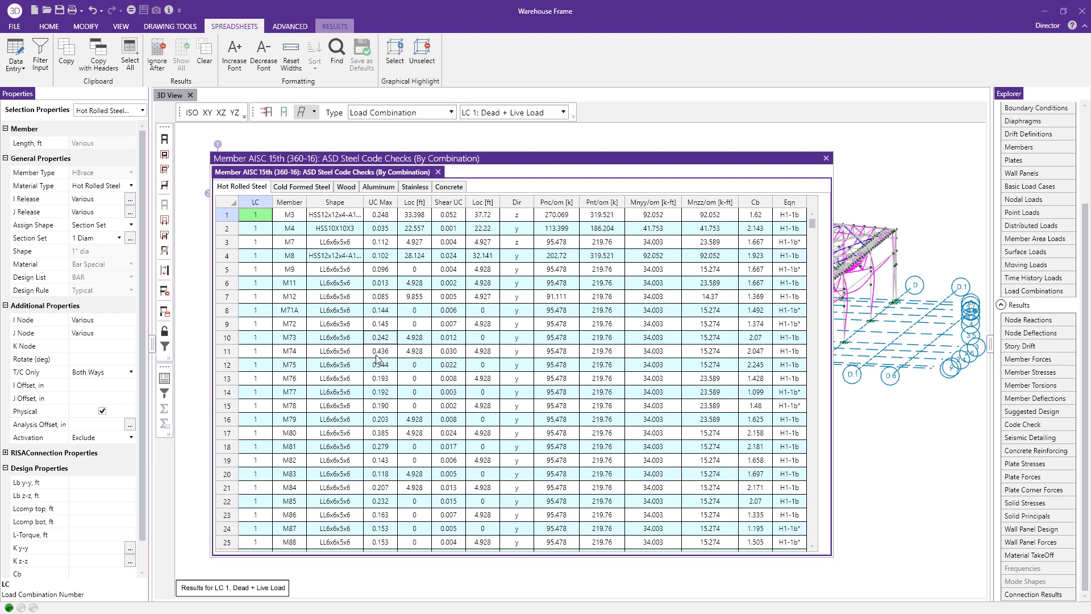
{"action": "left_click", "coordinate": [324, 357]}
{"action": "left_click", "coordinate": [295, 357]}
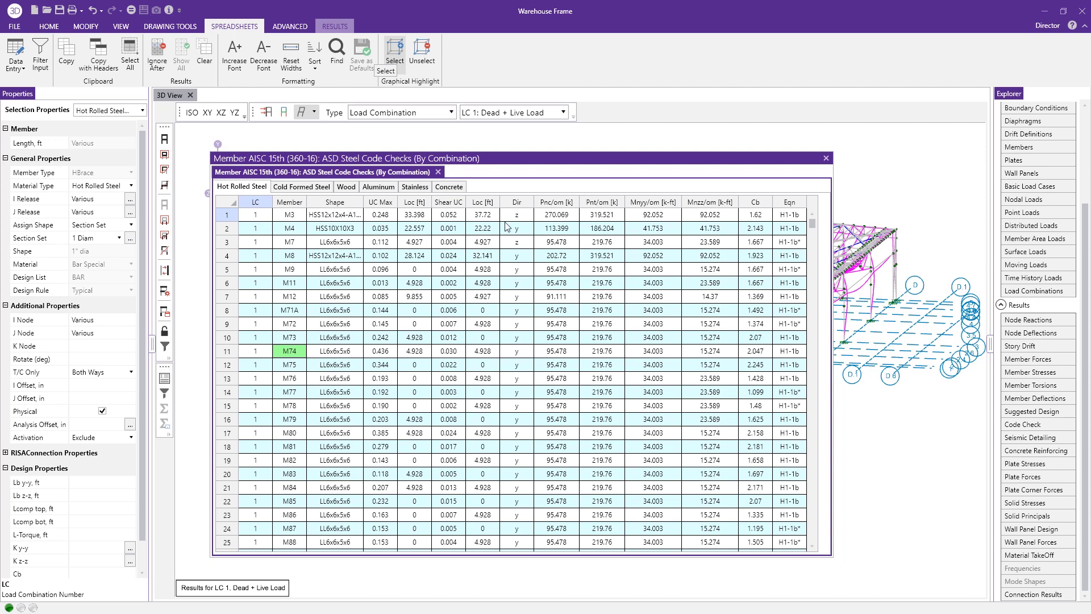
{"action": "left_click", "coordinate": [882, 400]}
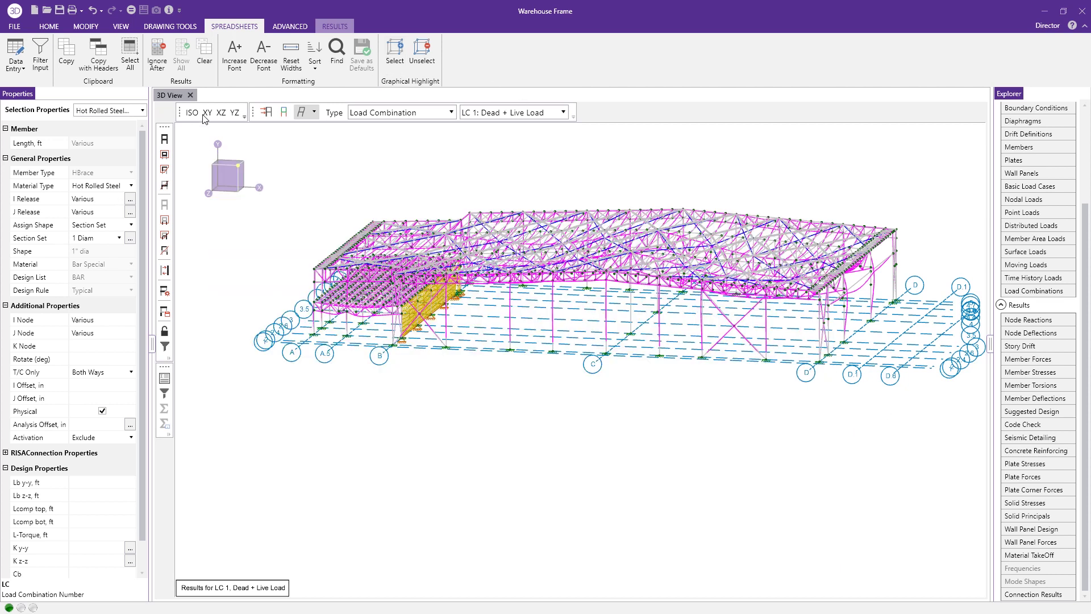
Unselect the whole model and turn off the deflected shape display
{"action": "left_click", "coordinate": [170, 166]}
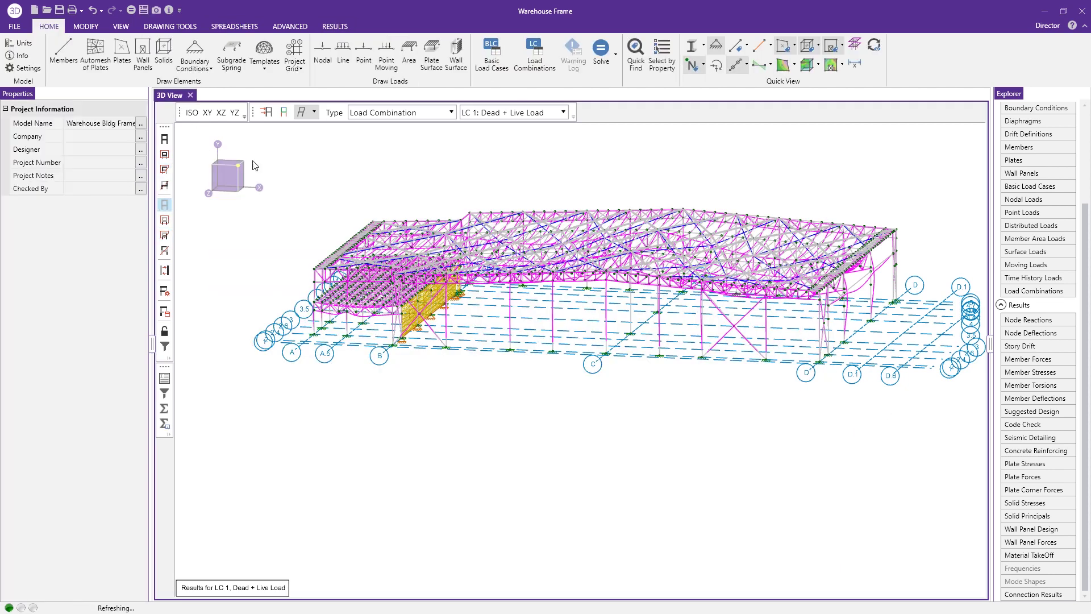
{"action": "left_click", "coordinate": [313, 112]}
{"action": "left_click", "coordinate": [273, 132]}
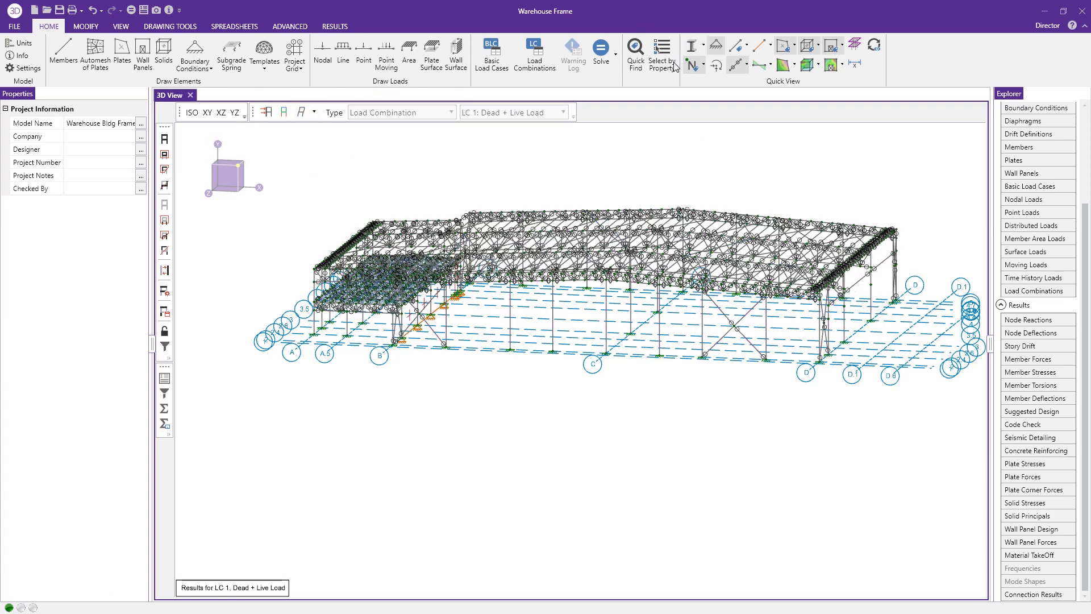
Find member M74 with Quick Find, selecting only that element and auto zooming the current model view
{"action": "left_click", "coordinate": [636, 57]}
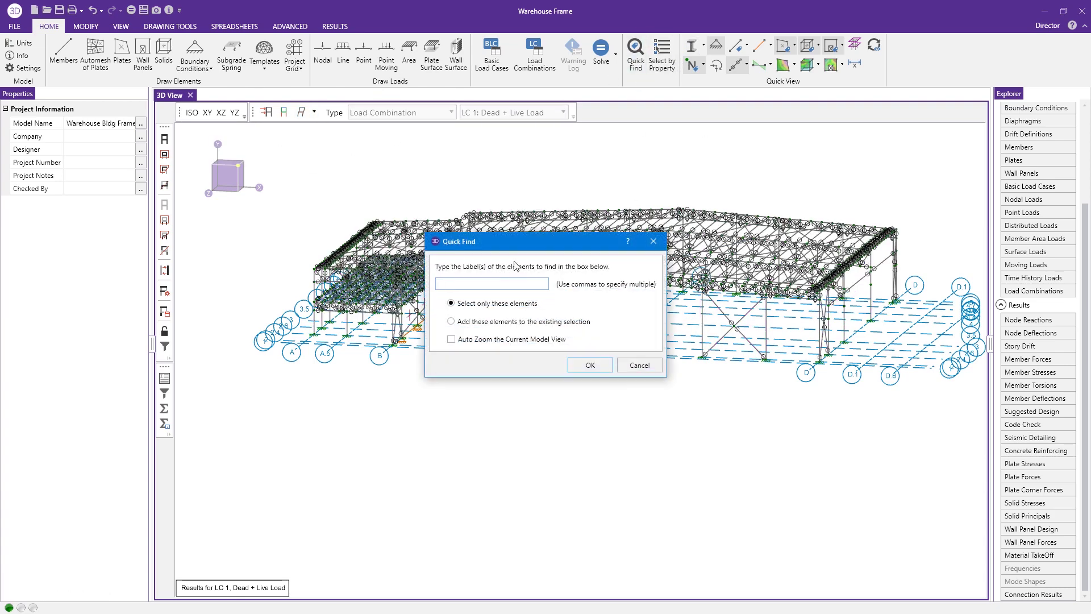
{"action": "left_click_drag", "start_coordinate": [517, 244], "coordinate": [562, 353]}
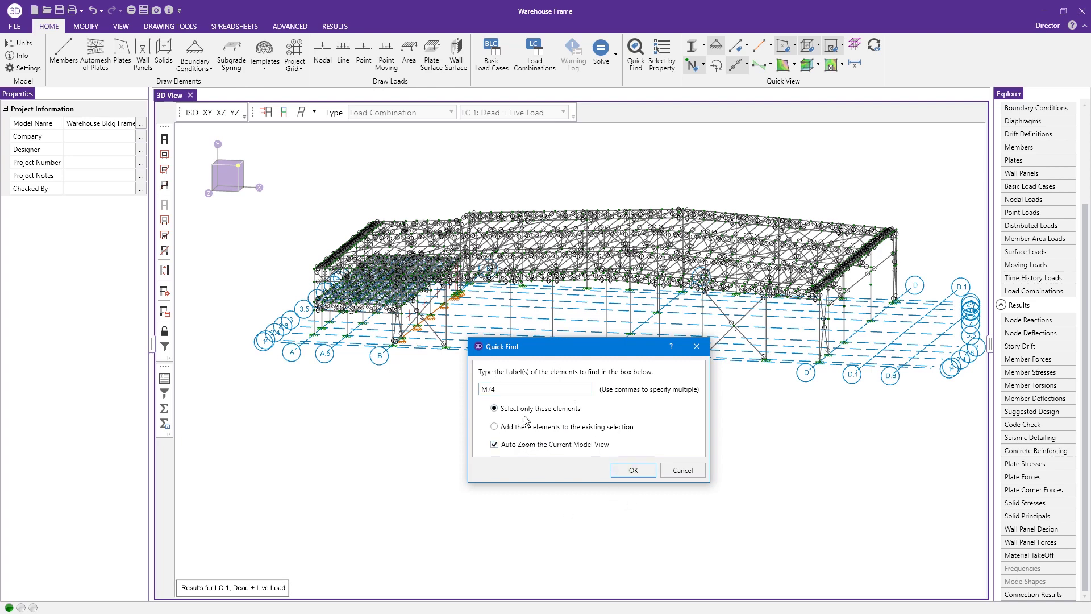
{"action": "left_click", "coordinate": [633, 471]}
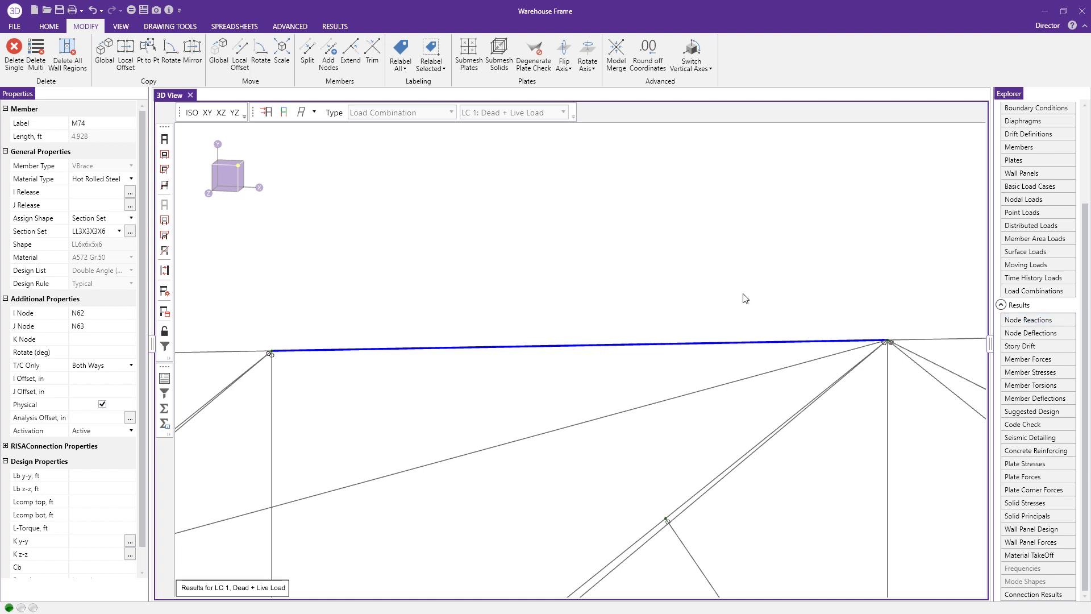
{"action": "left_click", "coordinate": [49, 29]}
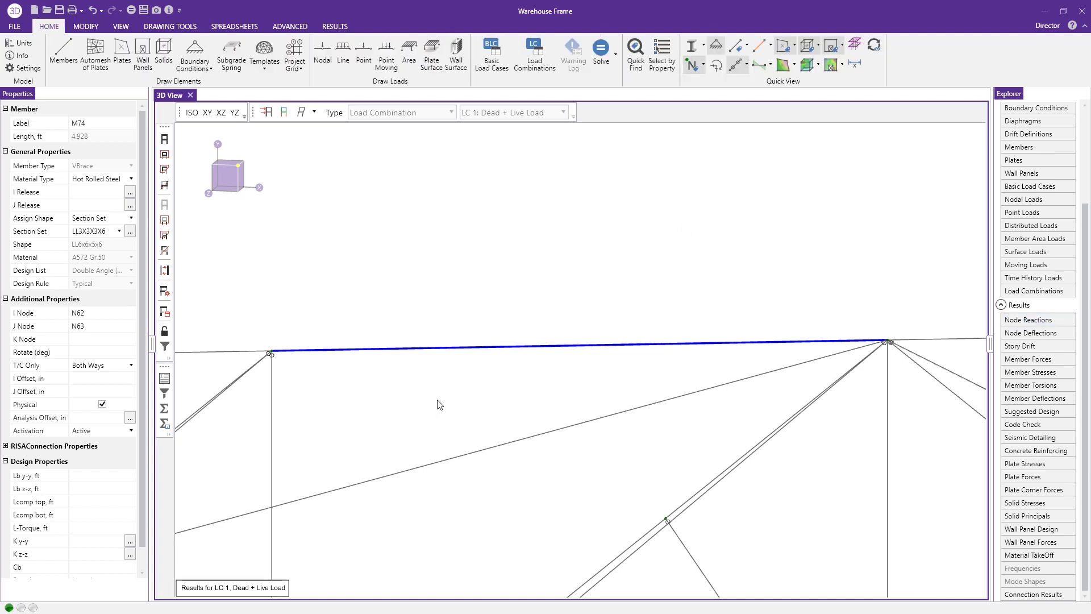
Examine the location of member M74 within the whole warehouse frame from several viewing angles
{"action": "left_click", "coordinate": [87, 128]}
{"action": "scroll", "coordinate": [455, 282], "scroll_direction": "down", "scroll_amount": 10}
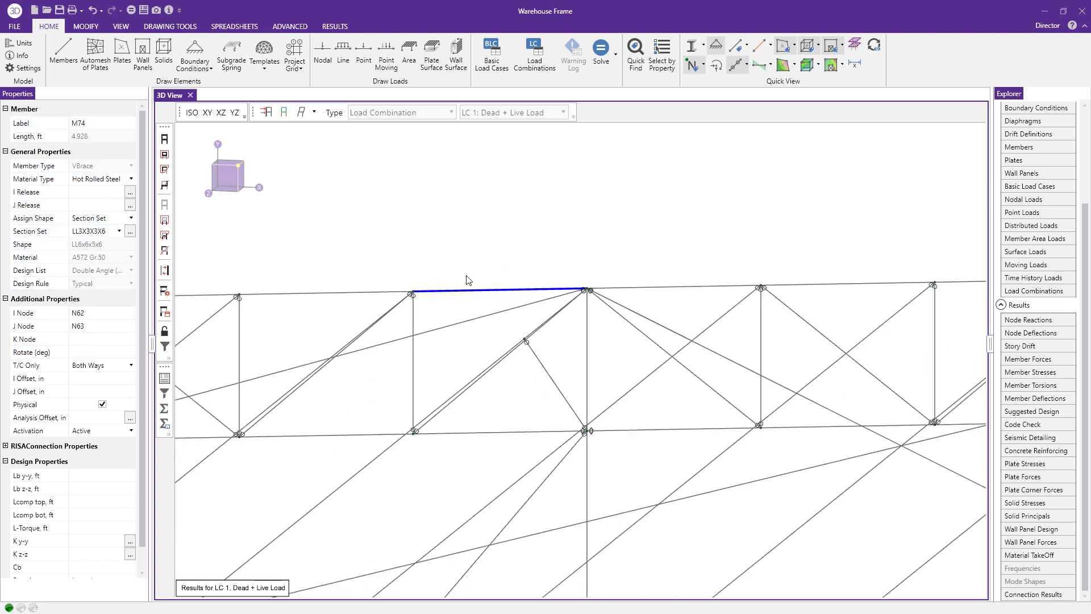
{"action": "scroll", "coordinate": [481, 288], "scroll_direction": "down", "scroll_amount": 10}
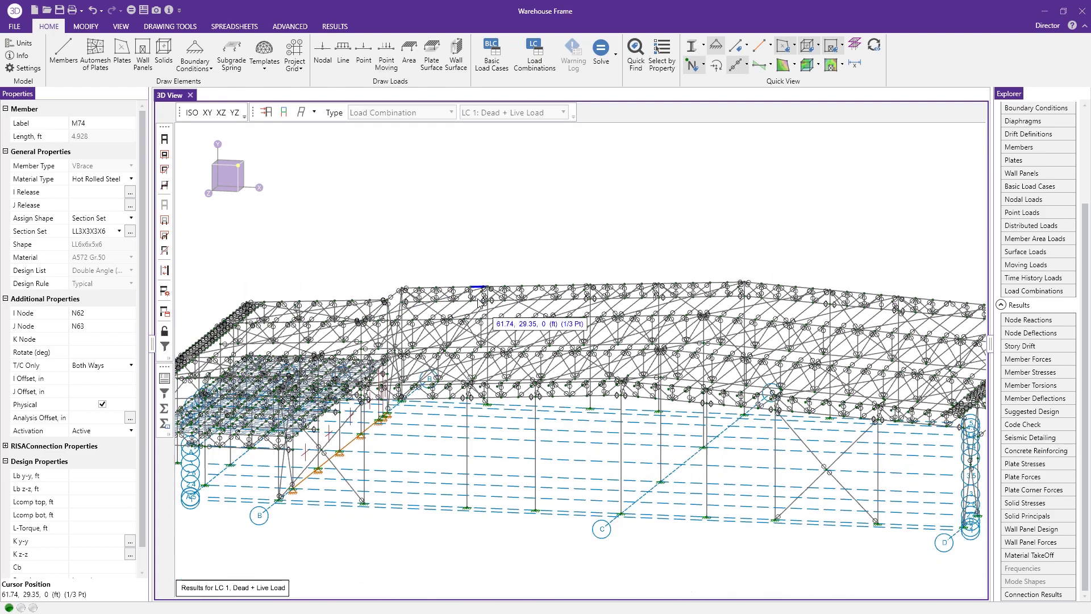
{"action": "middle_click_drag", "start_coordinate": [520, 349], "coordinate": [672, 231], "text": "shift"}
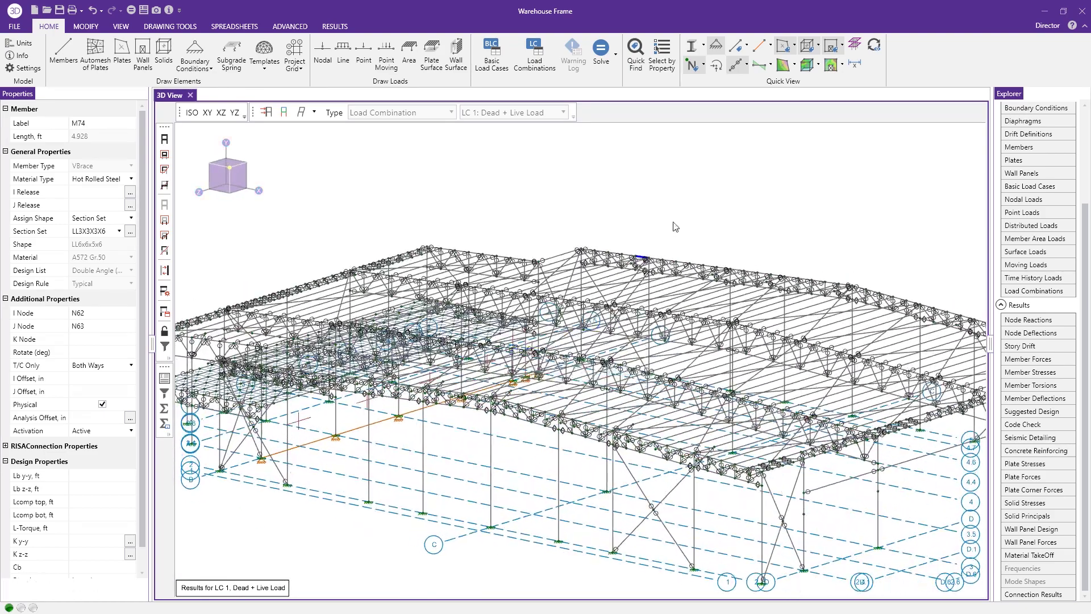
{"action": "scroll", "coordinate": [654, 220], "scroll_direction": "down", "scroll_amount": 2}
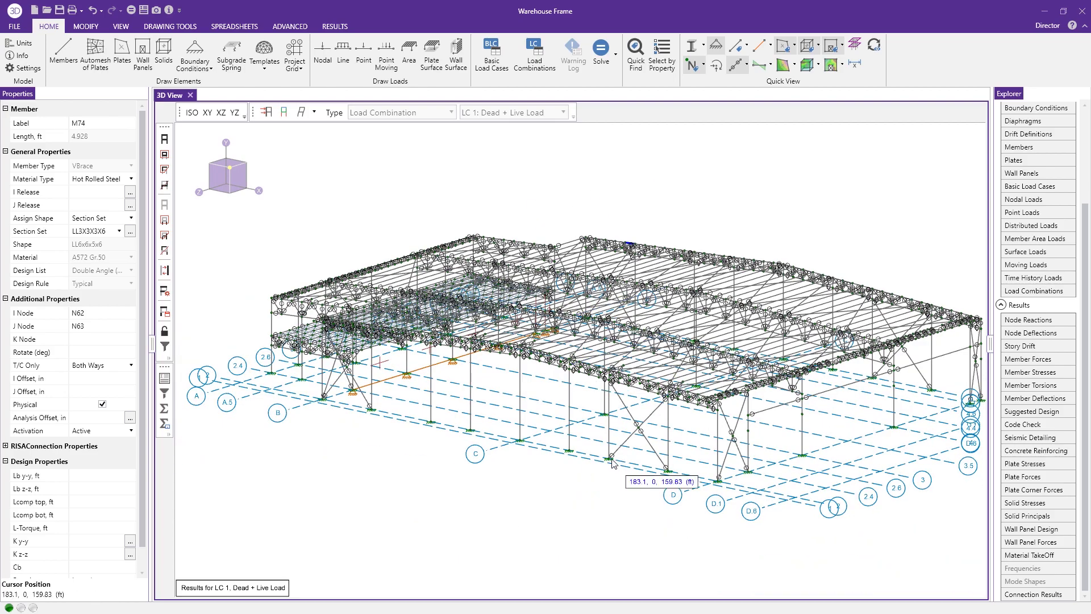
{"action": "middle_click_drag", "start_coordinate": [612, 464], "coordinate": [524, 474], "text": "shift"}
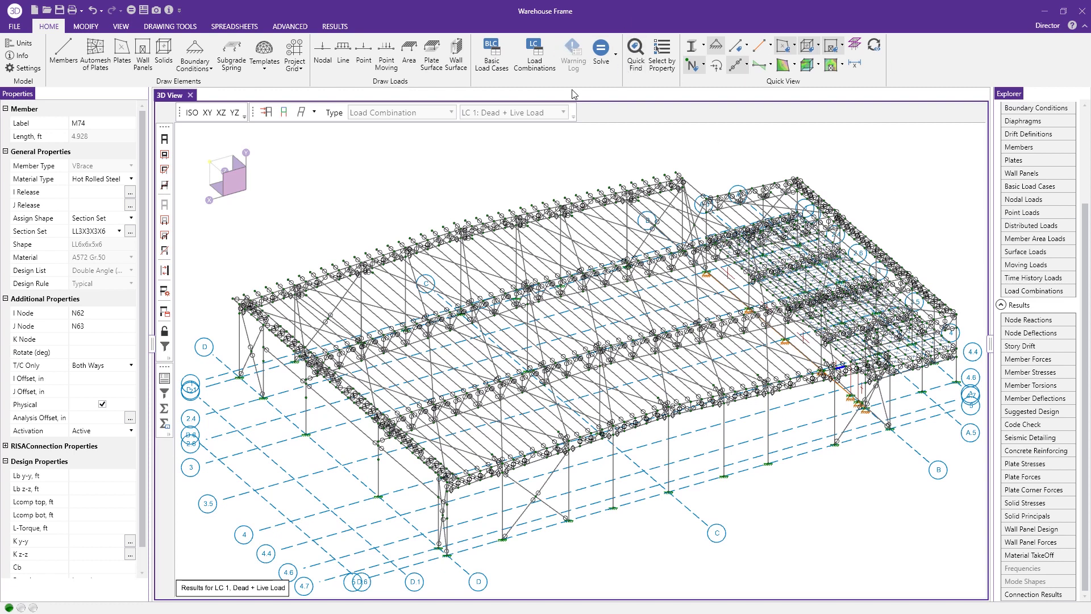
Open WaterTower.r3d from the V18 Webinar folder, discarding the Warehouse Frame changes and keeping the stored shapes available for this model only
{"action": "left_click", "coordinate": [14, 26]}
{"action": "left_click", "coordinate": [14, 26]}
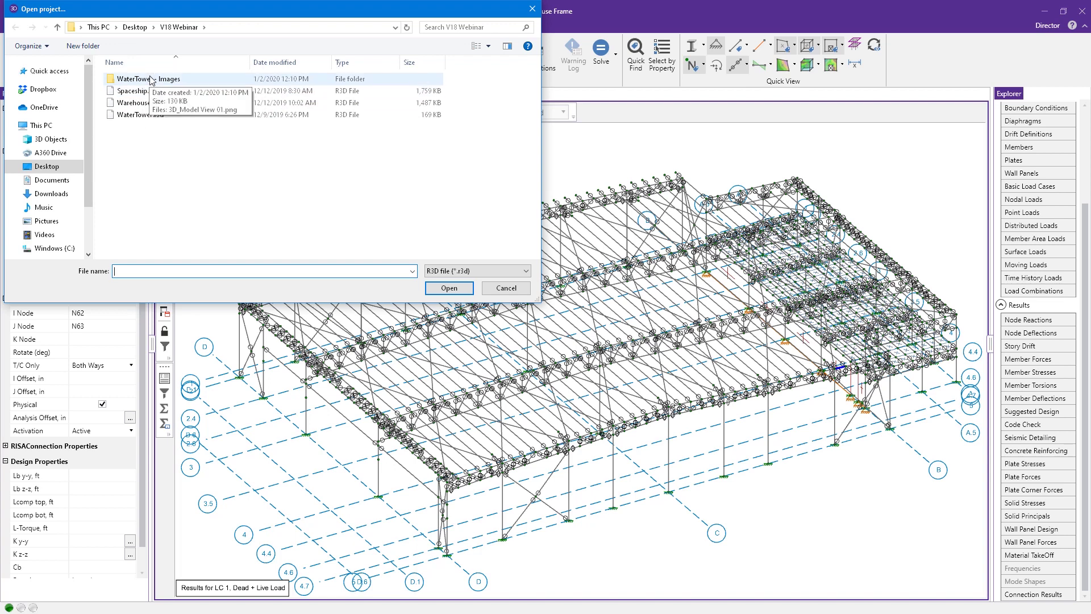
{"action": "left_click", "coordinate": [152, 115]}
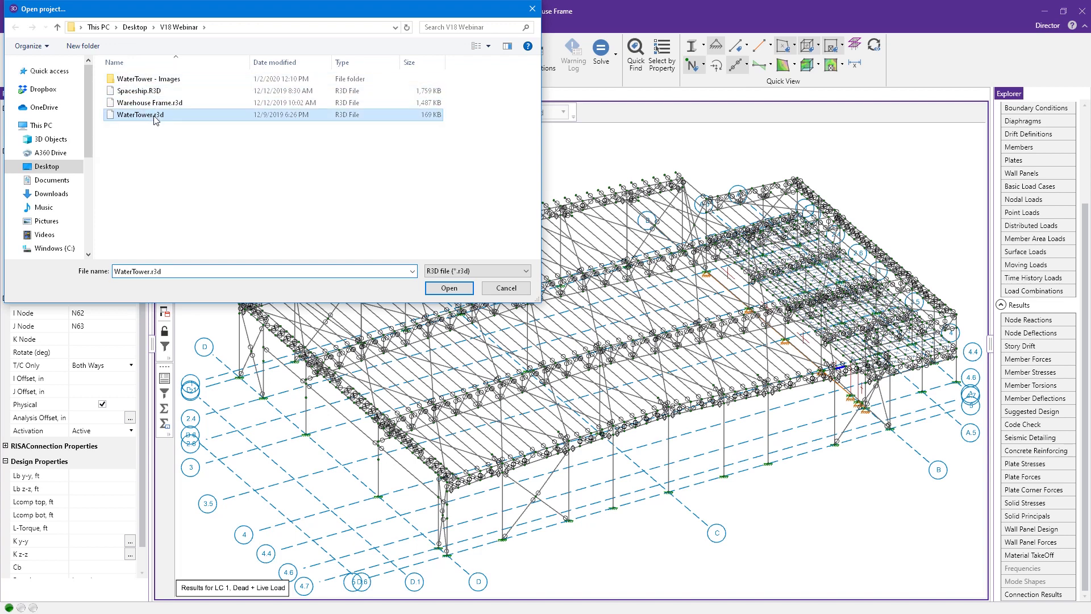
{"action": "left_click", "coordinate": [449, 288]}
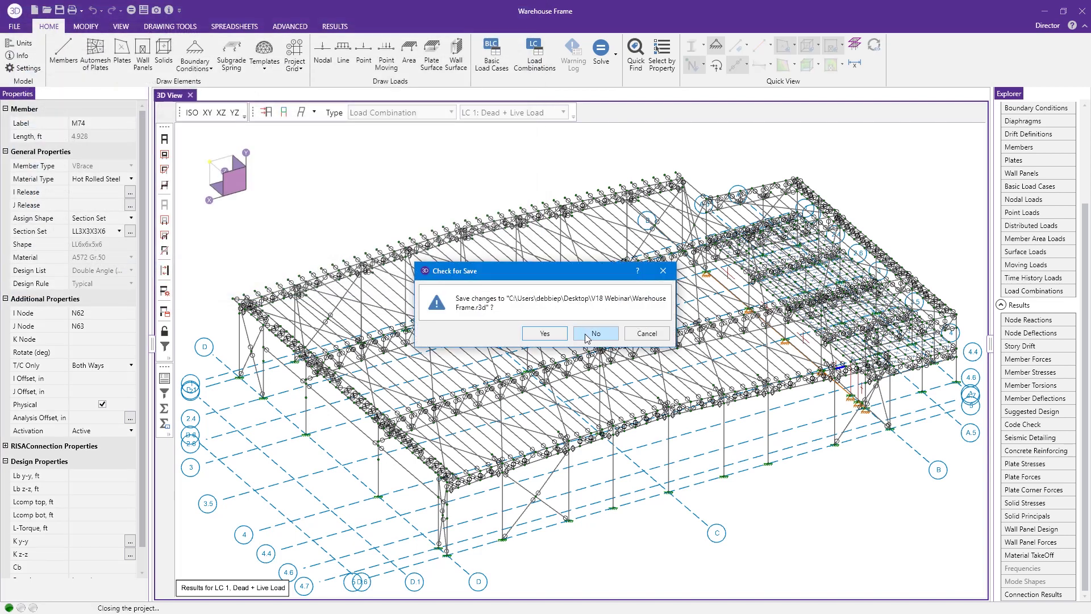
{"action": "left_click", "coordinate": [591, 337]}
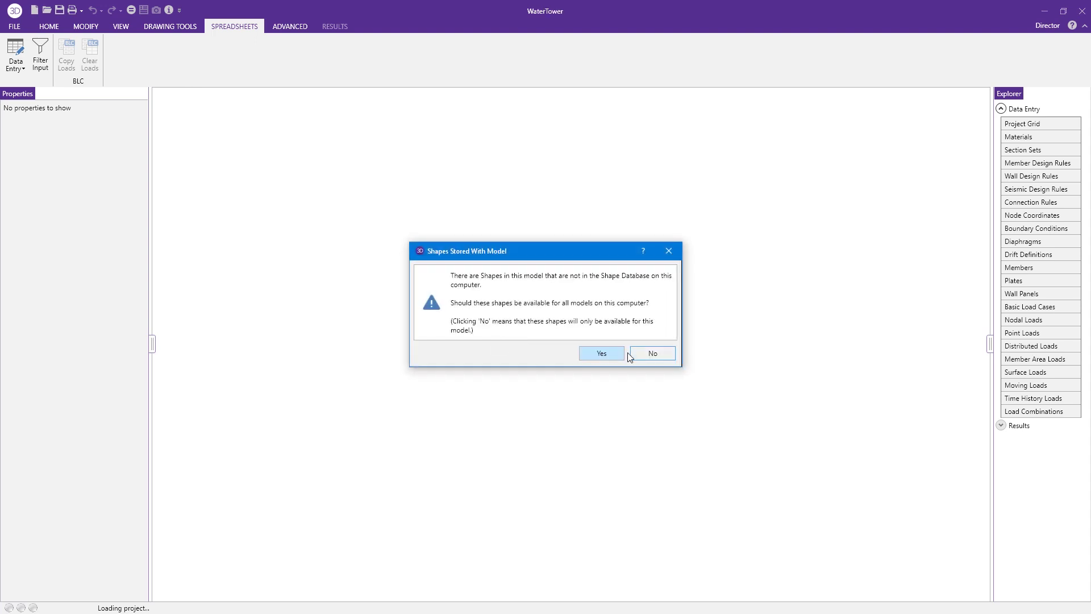
{"action": "left_click", "coordinate": [668, 355]}
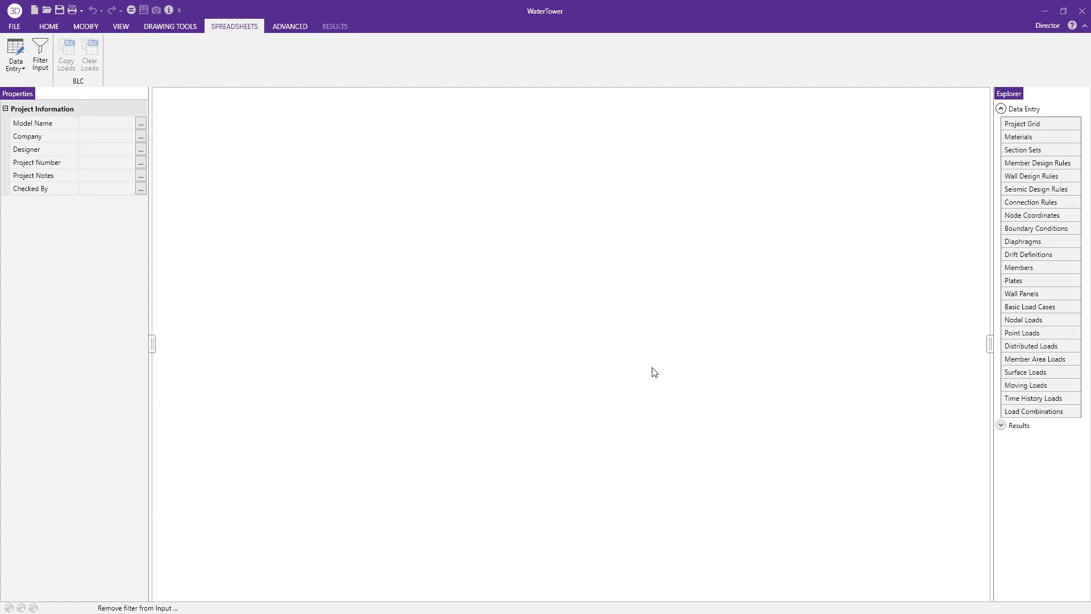
{"action": "left_click", "coordinate": [586, 408]}
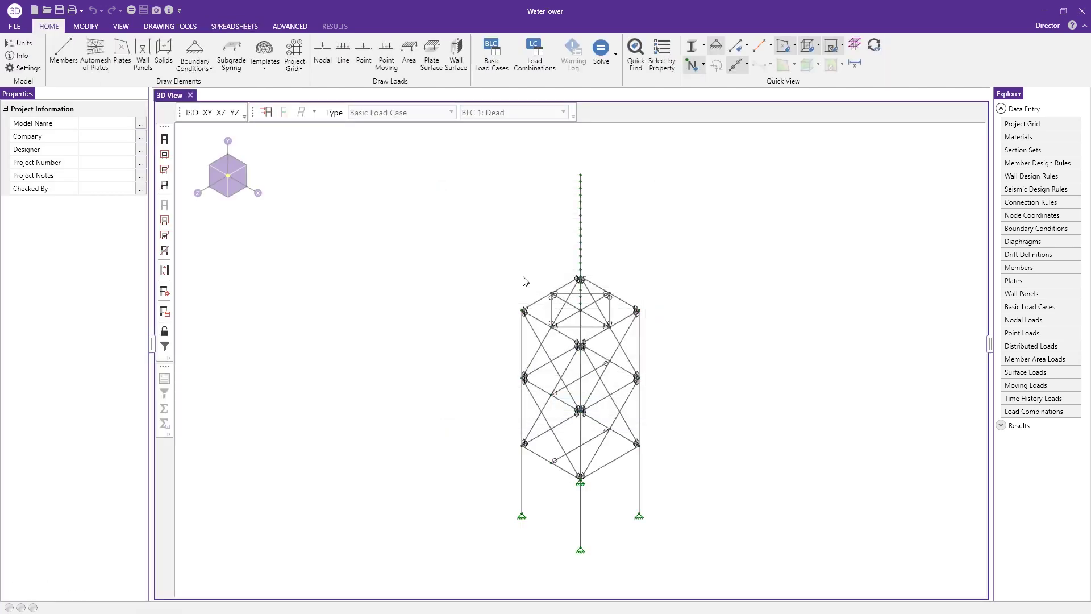
Display the BLC 1: Dead loads on the water tower and look through the list of basic load cases
{"action": "left_click", "coordinate": [266, 112]}
{"action": "left_click", "coordinate": [427, 111]}
{"action": "left_click", "coordinate": [428, 112]}
{"action": "left_click", "coordinate": [532, 112]}
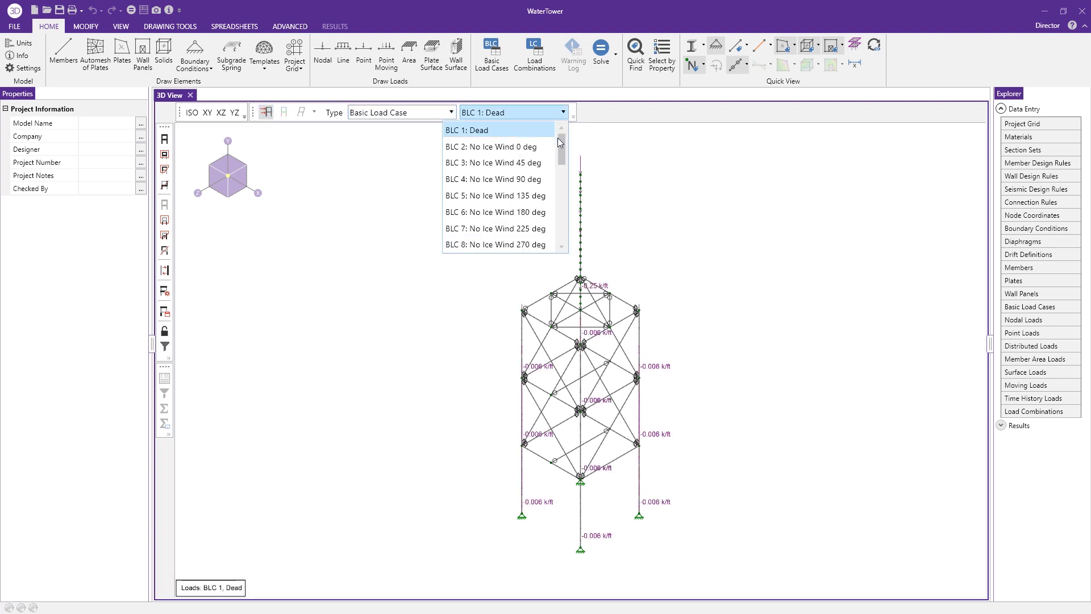
{"action": "left_click_drag", "start_coordinate": [562, 141], "coordinate": [562, 145]}
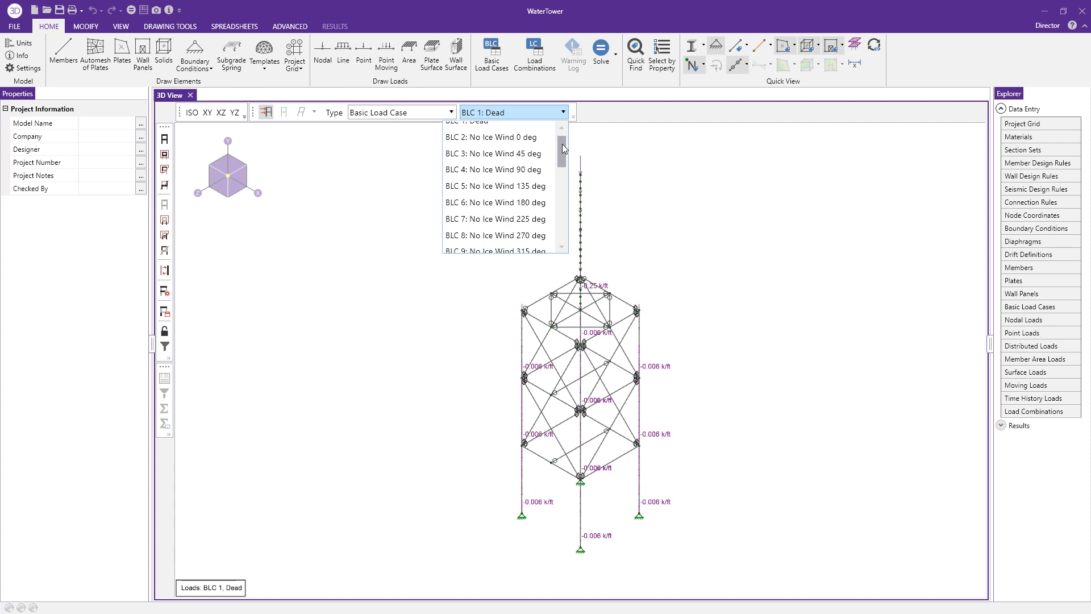
{"action": "left_click_drag", "start_coordinate": [562, 144], "coordinate": [638, 178]}
{"action": "left_click", "coordinate": [598, 195]}
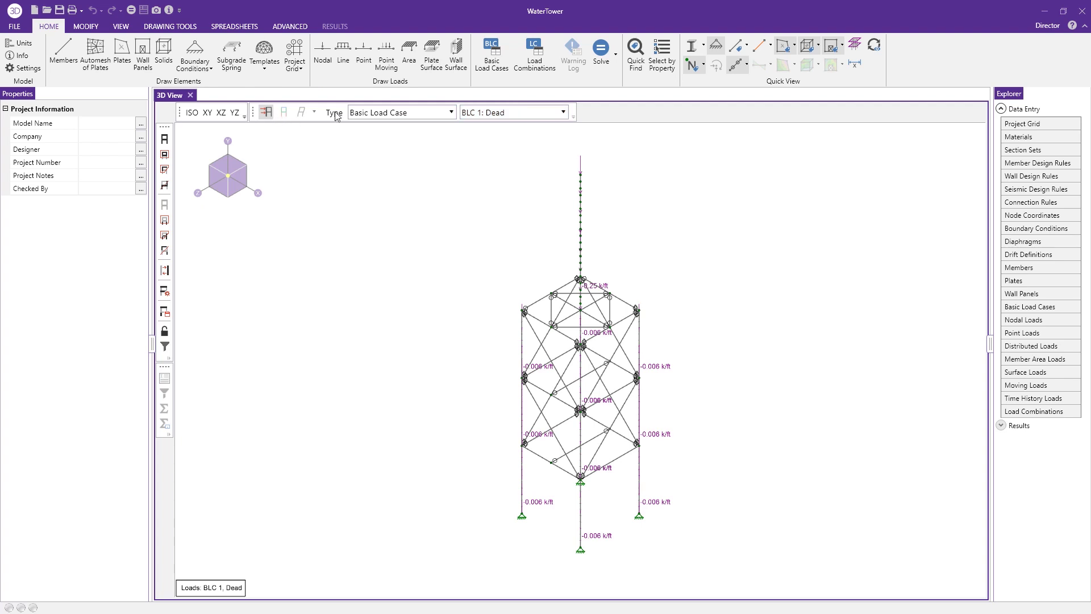
Show the BLC 2: No Ice Wind 0 deg loads and switch the displayed load type to Load Combination
{"action": "left_click", "coordinate": [515, 112]}
{"action": "left_click", "coordinate": [508, 145]}
{"action": "left_click", "coordinate": [509, 111]}
{"action": "left_click", "coordinate": [509, 150]}
{"action": "left_click", "coordinate": [404, 114]}
{"action": "left_click", "coordinate": [406, 148]}
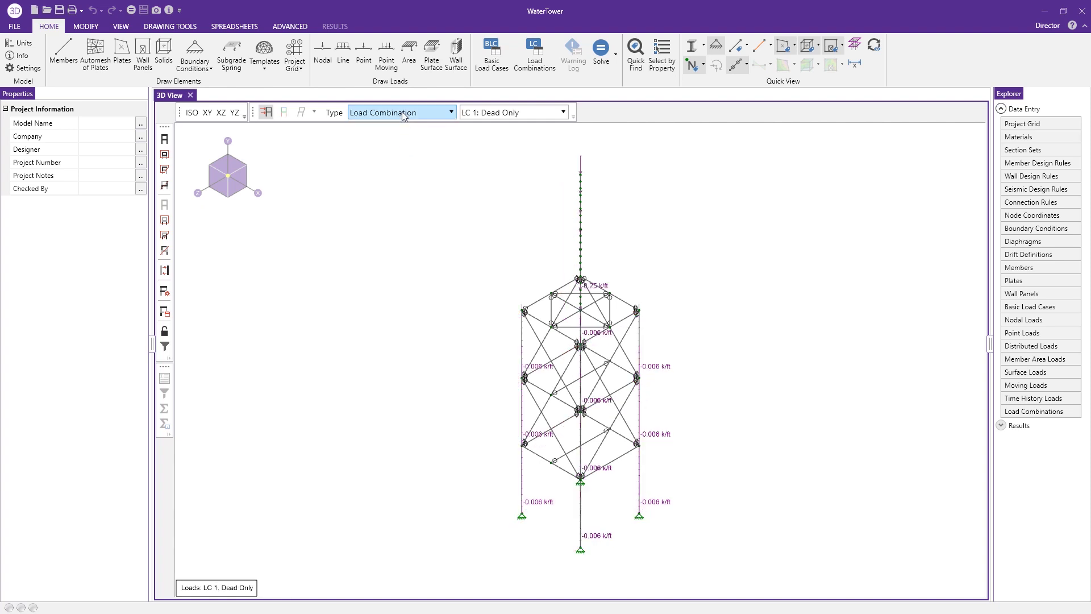
Return the load display to Basic Load Case and compare BLC 5: No Ice Wind 135 deg with BLC 2: No Ice Wind 0 deg
{"action": "left_click", "coordinate": [401, 112]}
{"action": "left_click", "coordinate": [401, 131]}
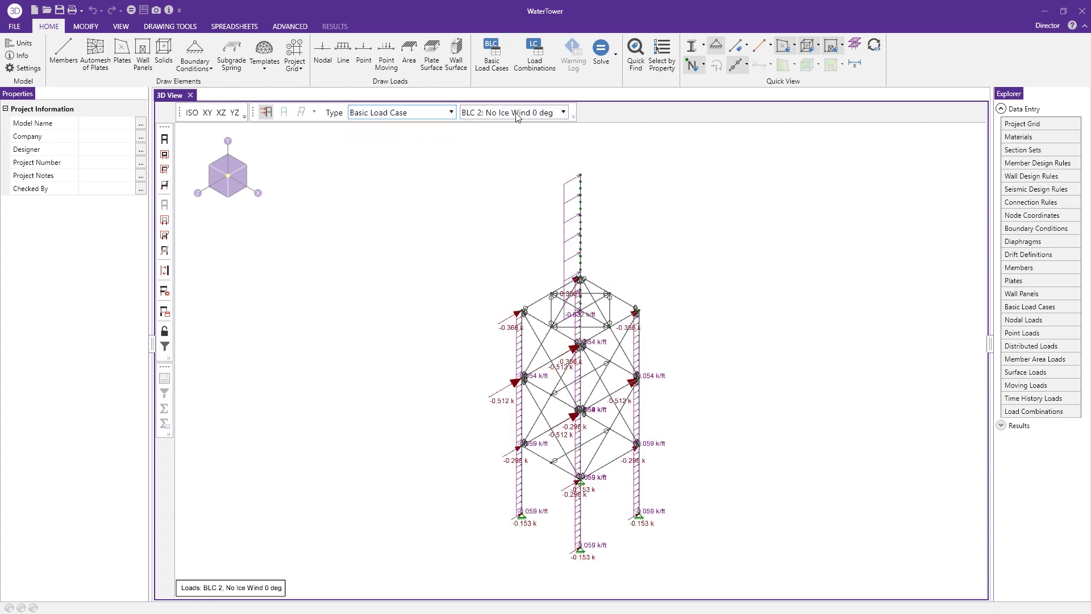
{"action": "left_click", "coordinate": [518, 113]}
{"action": "left_click", "coordinate": [514, 196]}
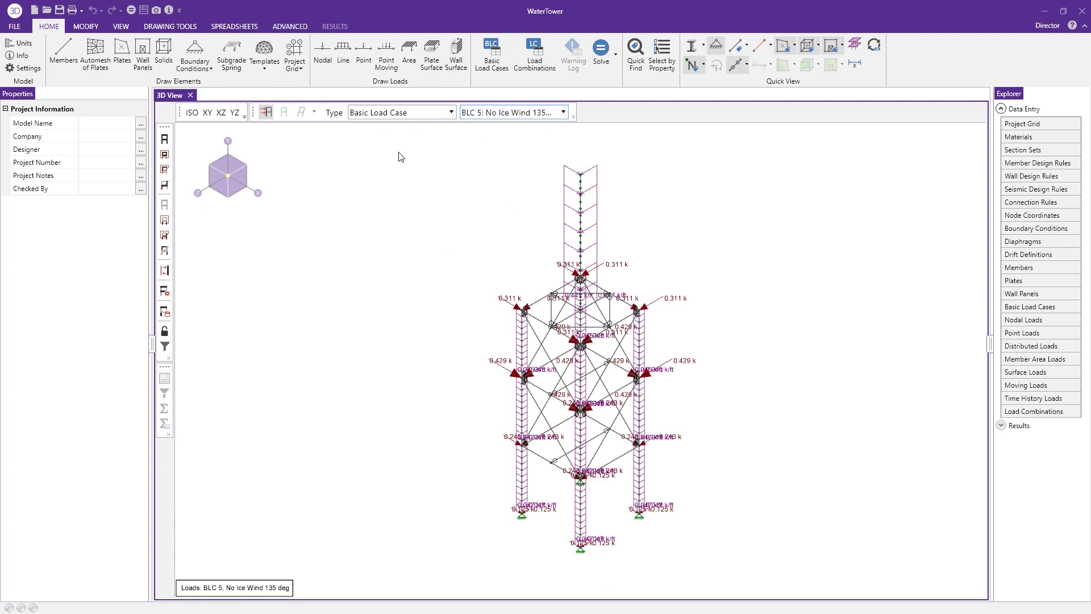
{"action": "left_click", "coordinate": [529, 115]}
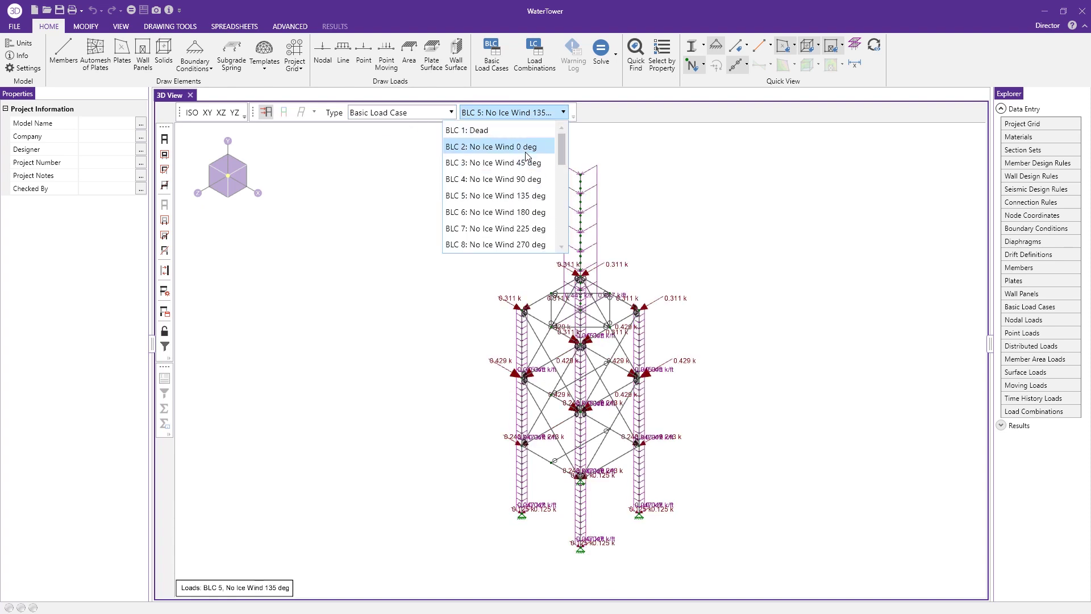
{"action": "left_click", "coordinate": [491, 147]}
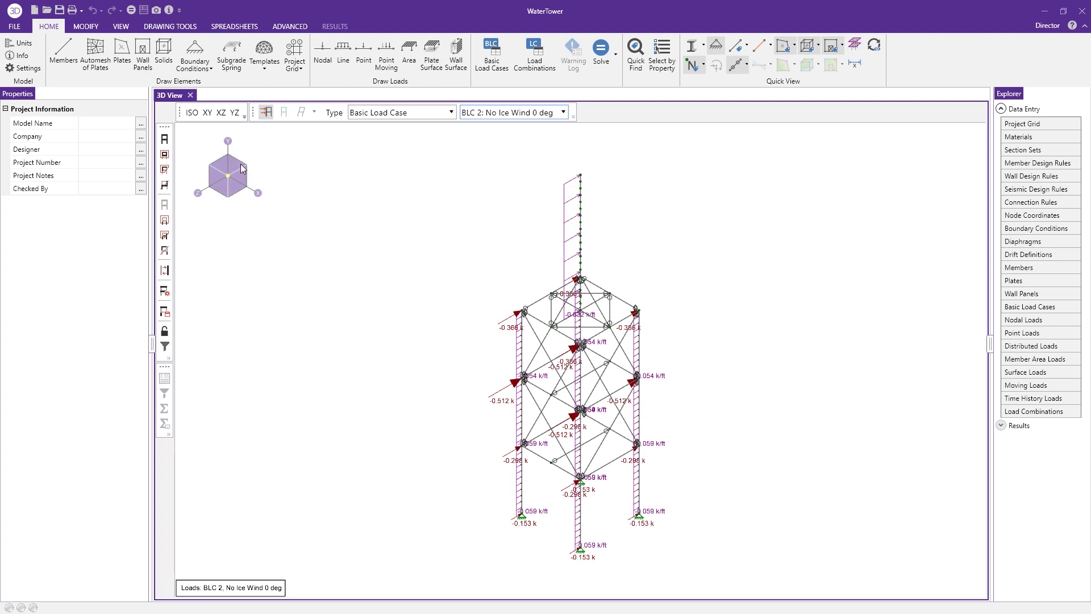
Review all load combinations in an enlarged spreadsheet and close it
{"action": "left_click", "coordinate": [1029, 412]}
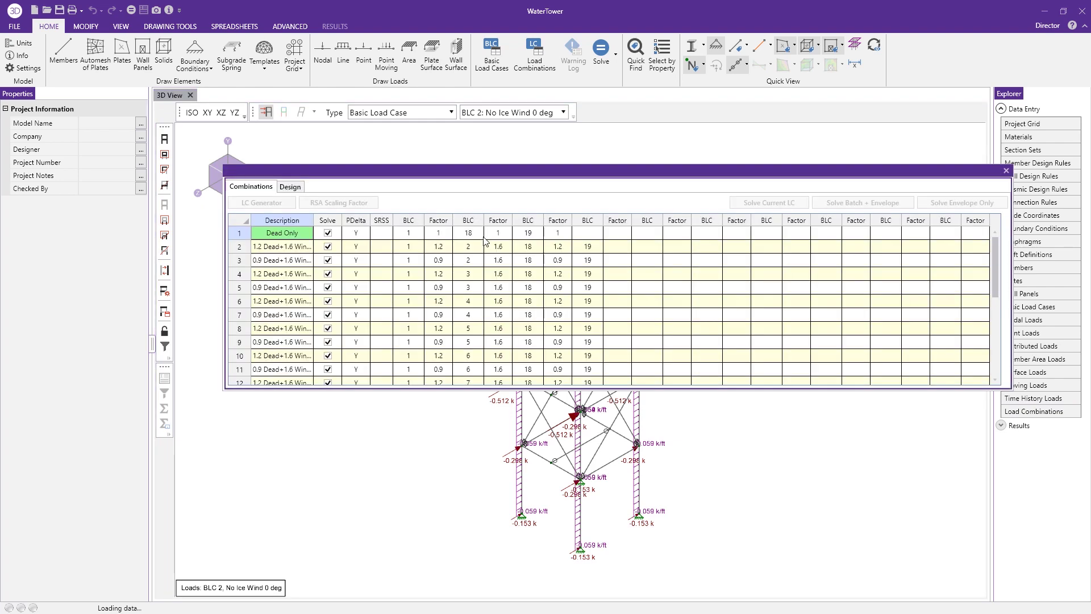
{"action": "left_click_drag", "start_coordinate": [444, 389], "coordinate": [449, 528]}
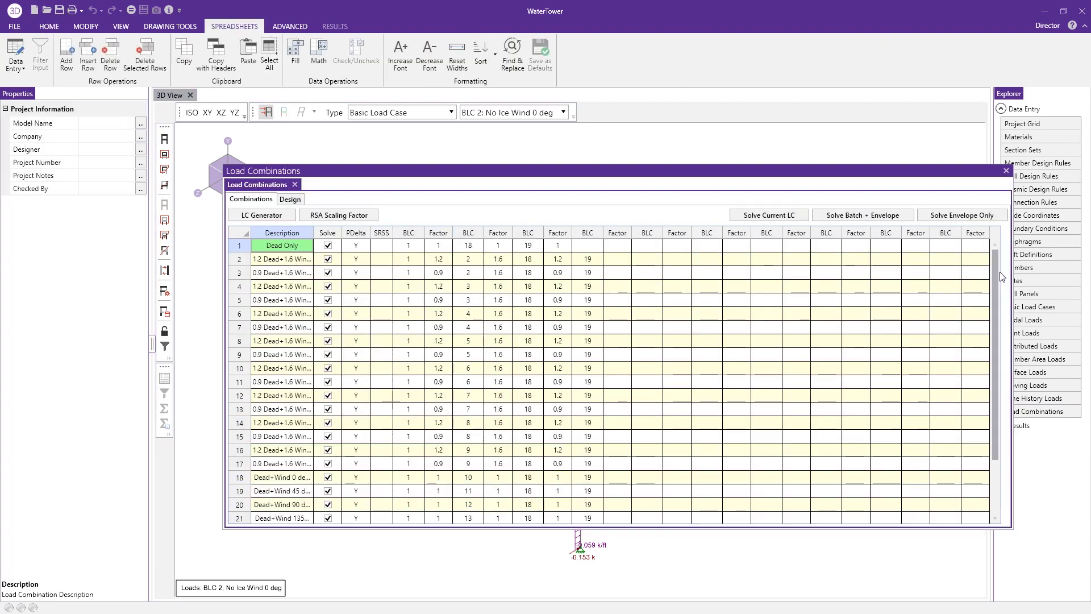
{"action": "left_click_drag", "start_coordinate": [998, 271], "coordinate": [999, 398]}
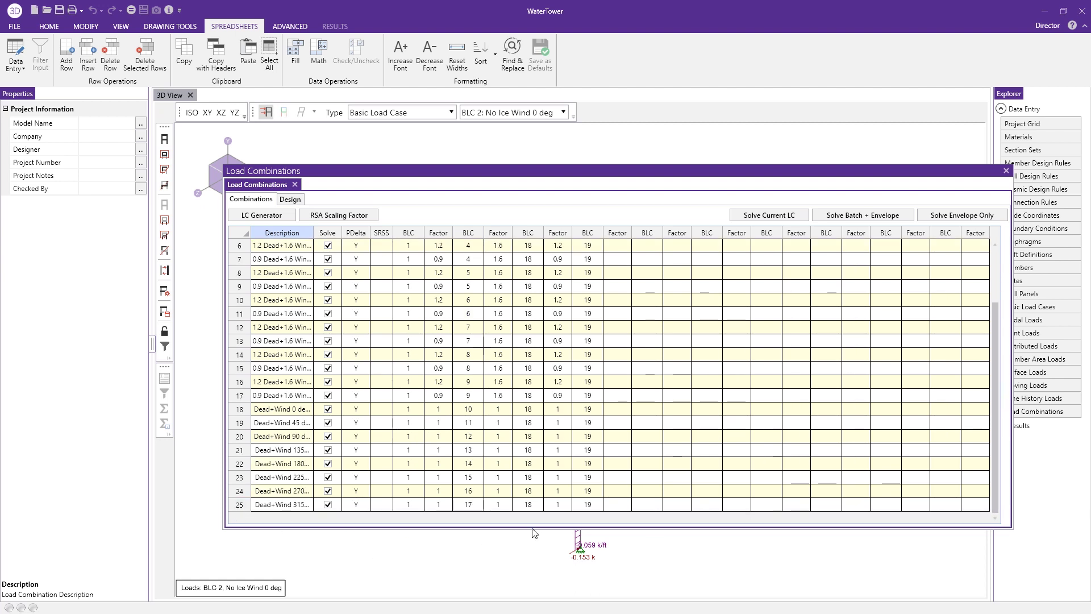
{"action": "key", "text": "Escape"}
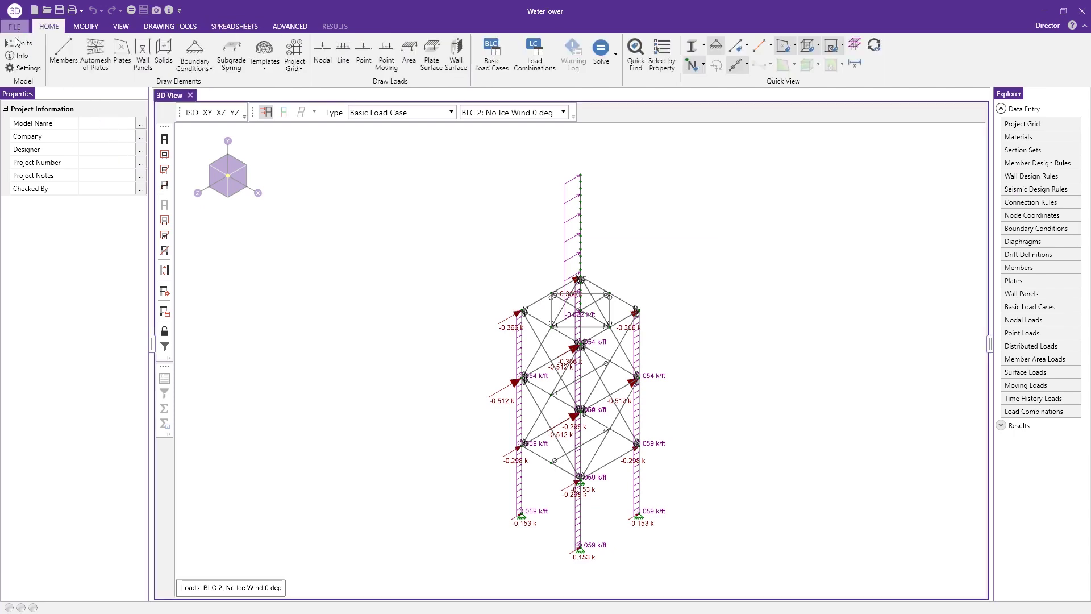
Set the processor core utilization to Maximum in the model's solution settings, accepting the performance warning
{"action": "left_click", "coordinate": [23, 68]}
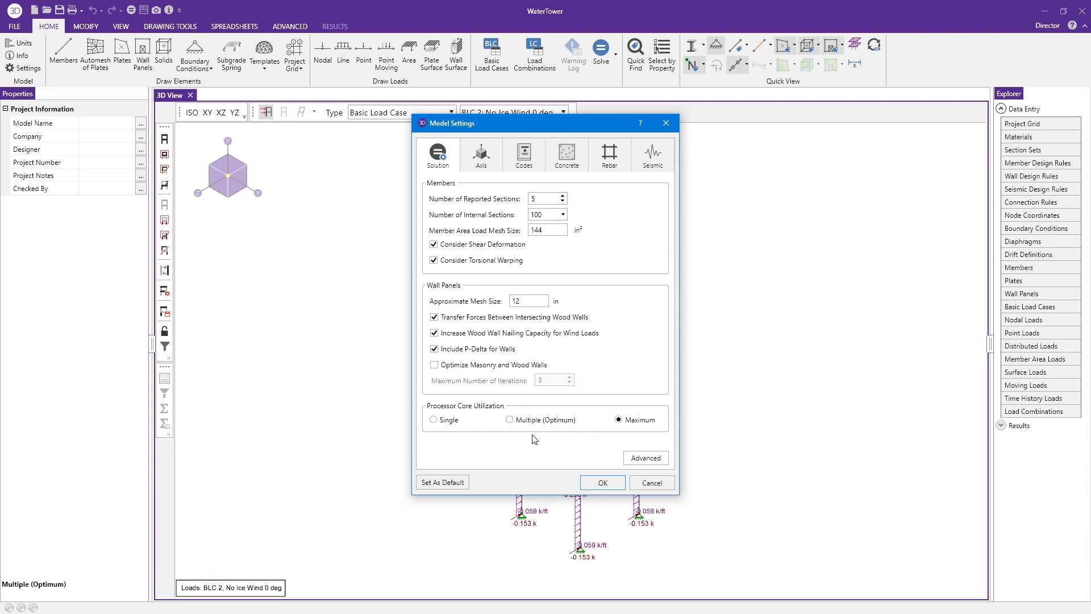
{"action": "left_click", "coordinate": [641, 425]}
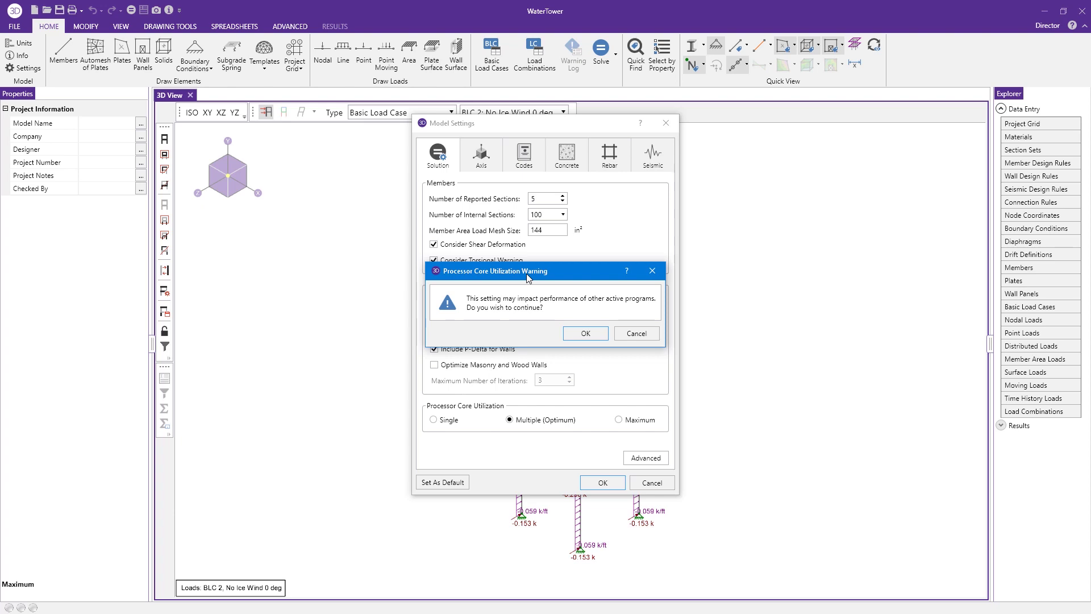
{"action": "left_click", "coordinate": [586, 333]}
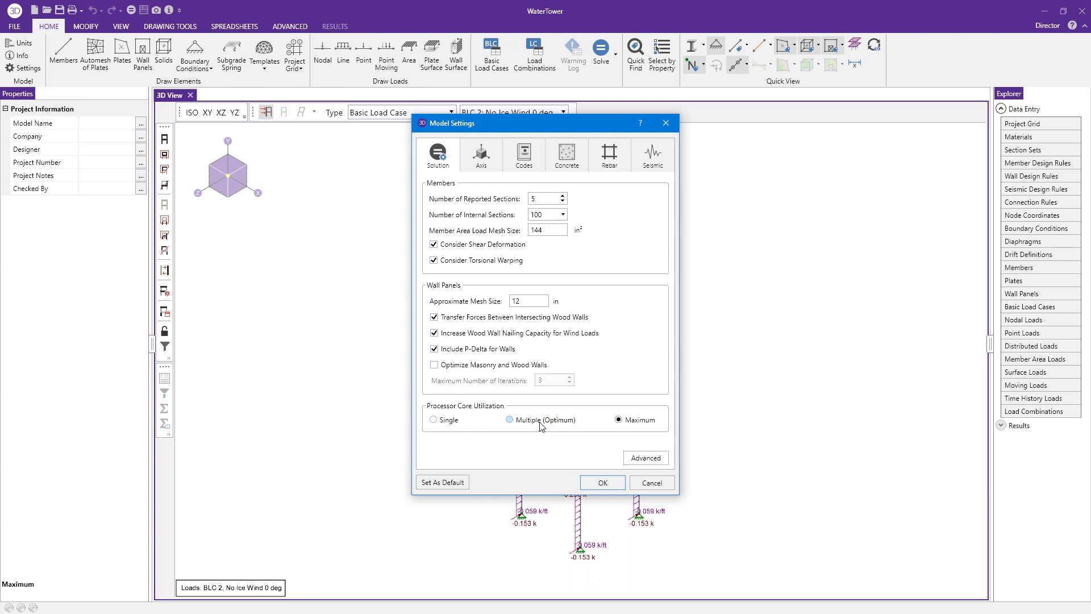
{"action": "left_click", "coordinate": [602, 482]}
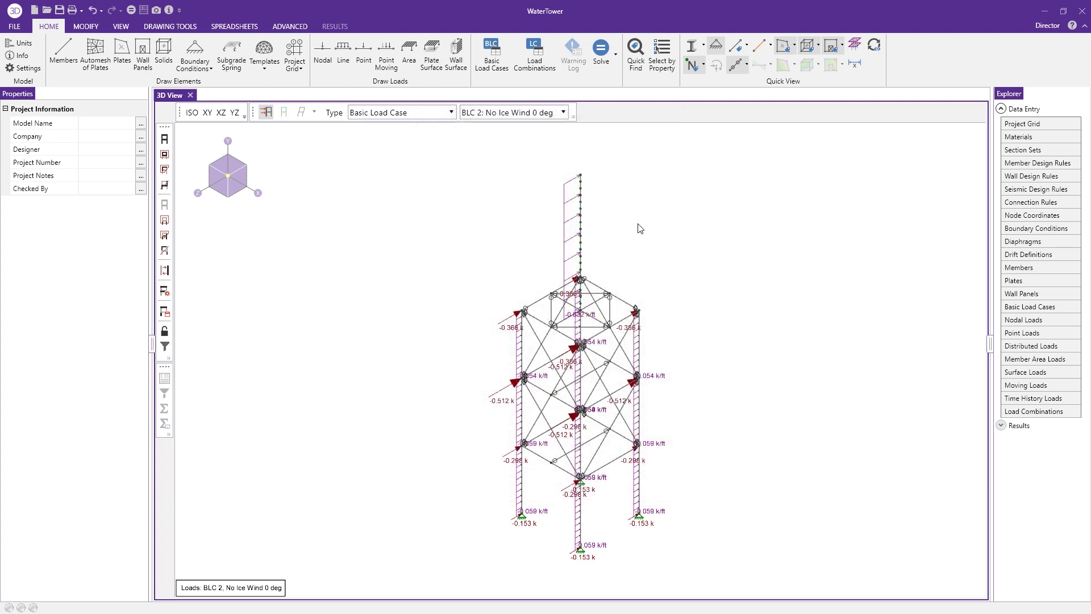
Solve the model as a Batch Solution of Marked Combinations, including an envelope with the batch
{"action": "left_click", "coordinate": [131, 10]}
{"action": "left_click", "coordinate": [524, 304]}
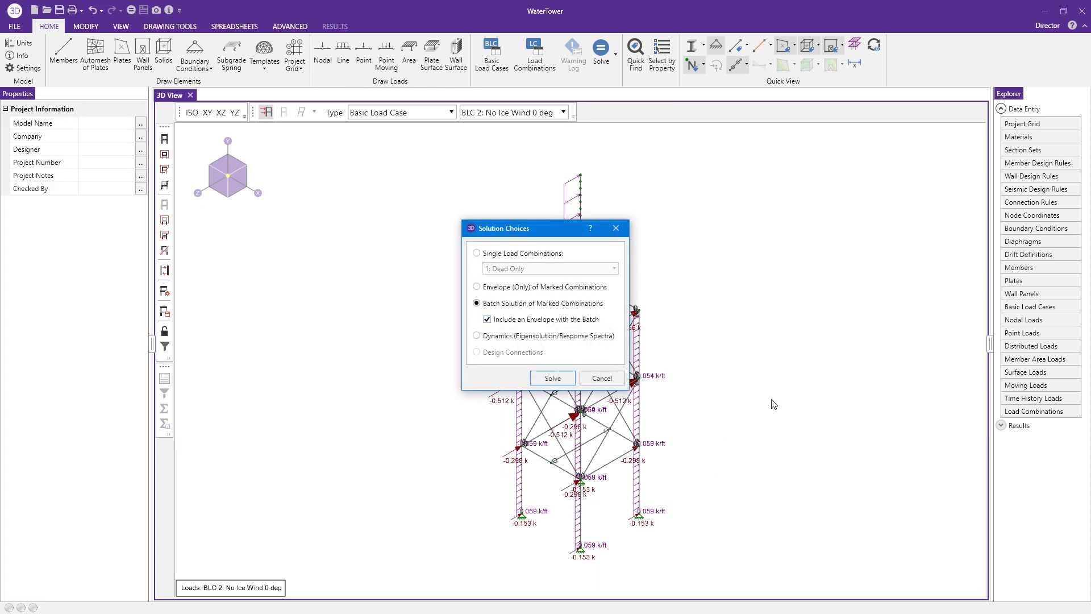
{"action": "left_click", "coordinate": [552, 378]}
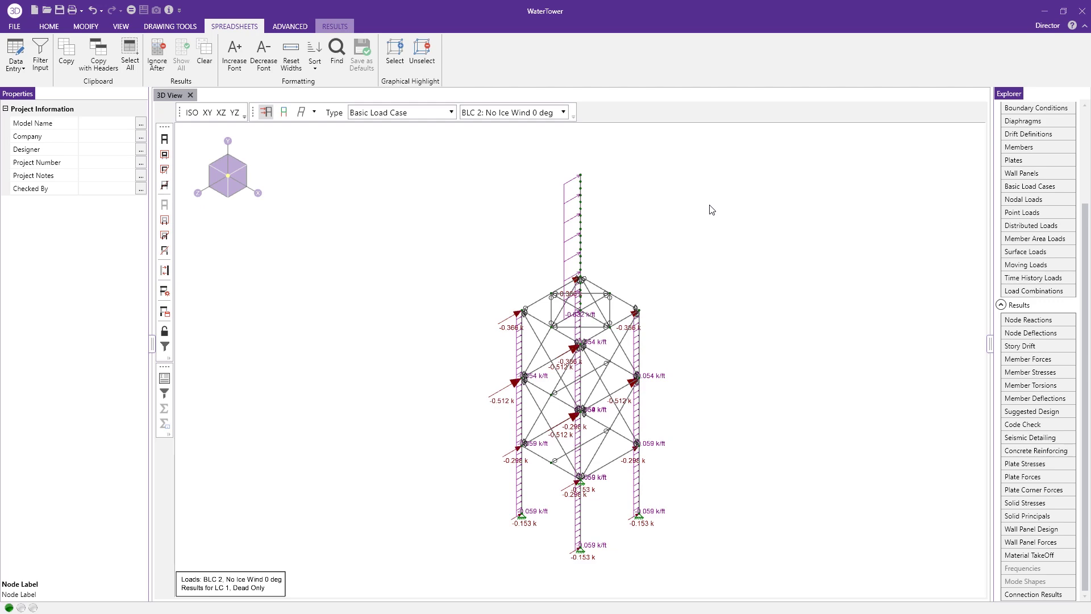
Display the tower's deflected shape without the undeflected shadow for LC 3: 0.9 Dead+1.6 Wind 0 deg - No Ice
{"action": "left_click_drag", "start_coordinate": [233, 187], "coordinate": [214, 166]}
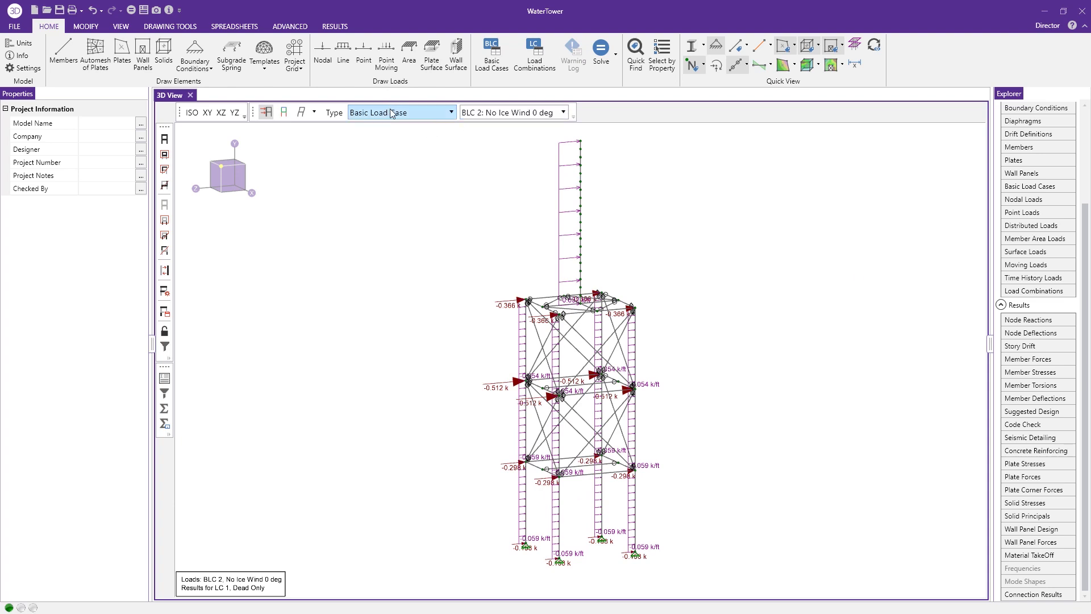
{"action": "left_click", "coordinate": [510, 117]}
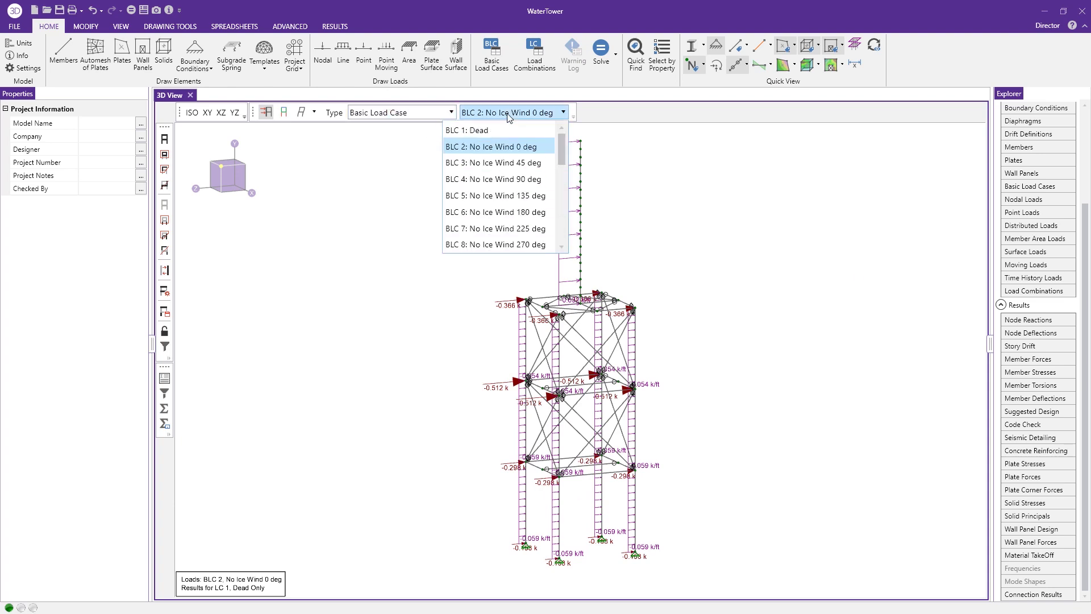
{"action": "left_click", "coordinate": [510, 118]}
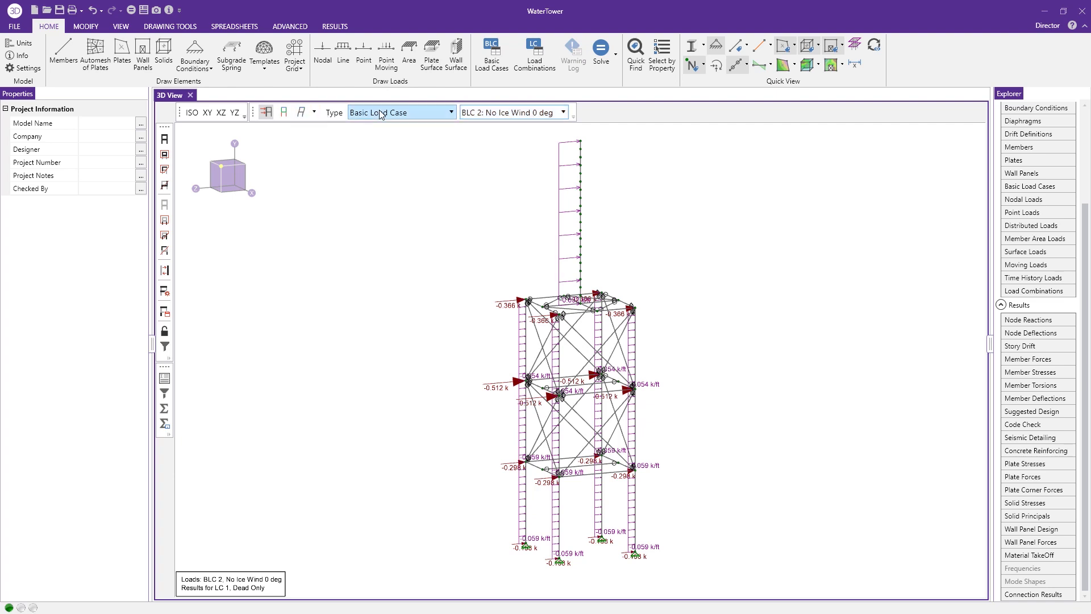
{"action": "left_click", "coordinate": [314, 112]}
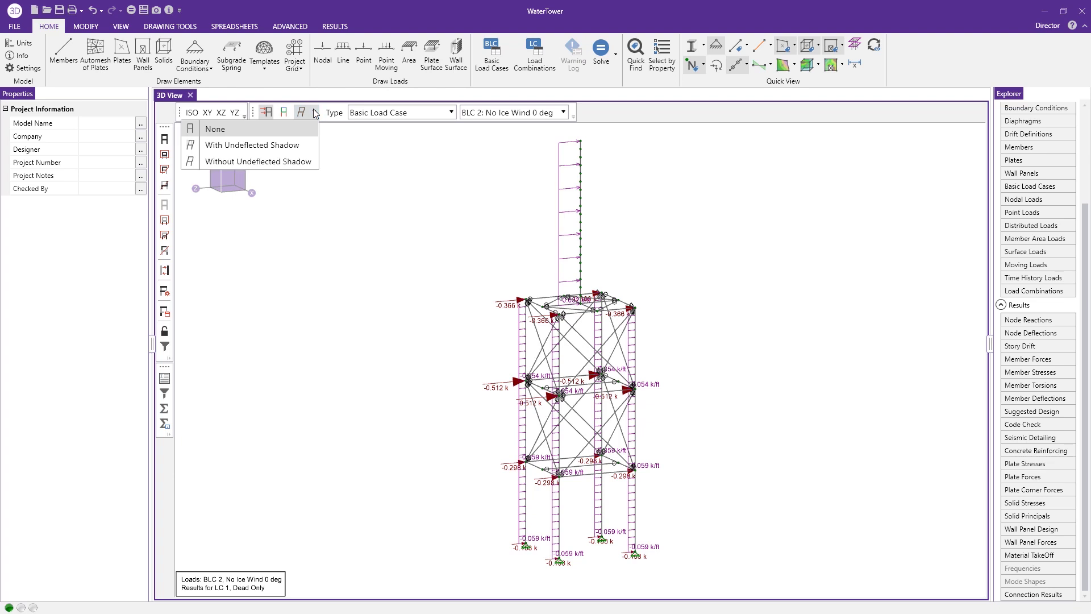
{"action": "left_click", "coordinate": [284, 162]}
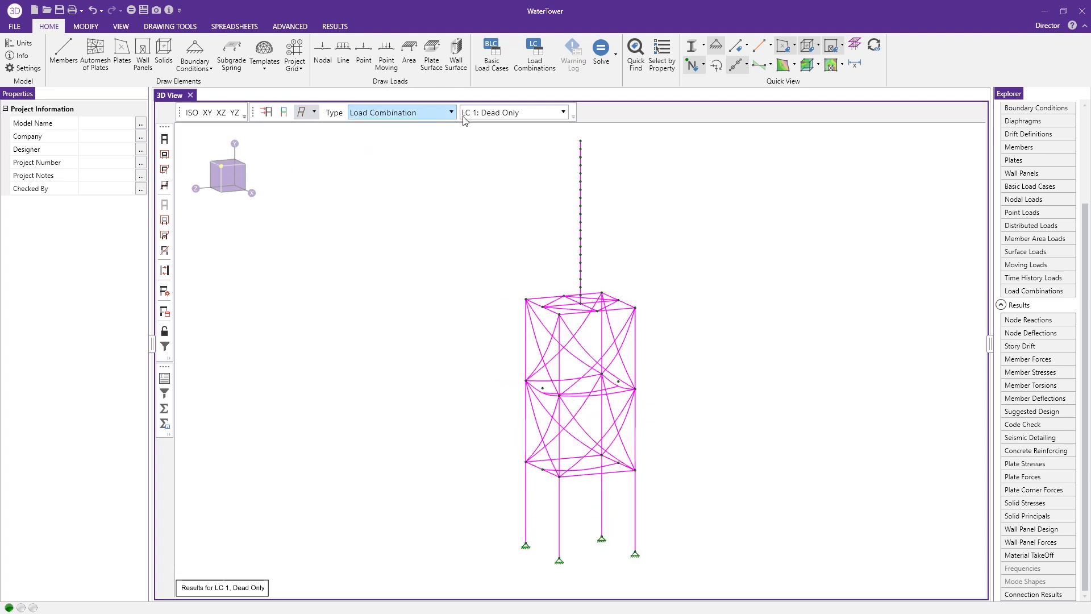
{"action": "left_click", "coordinate": [493, 116]}
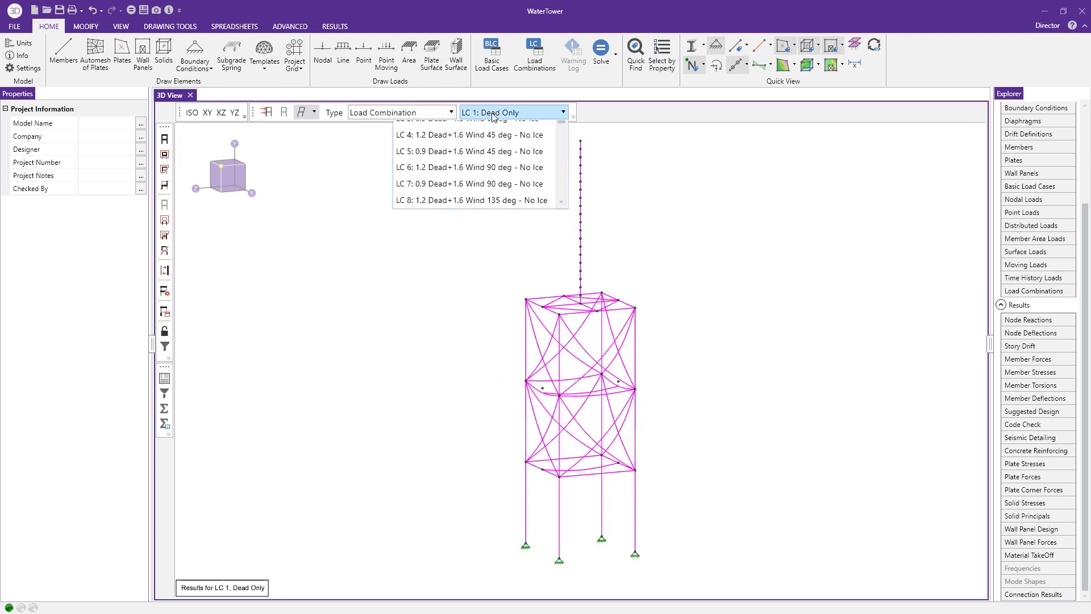
{"action": "left_click", "coordinate": [486, 162]}
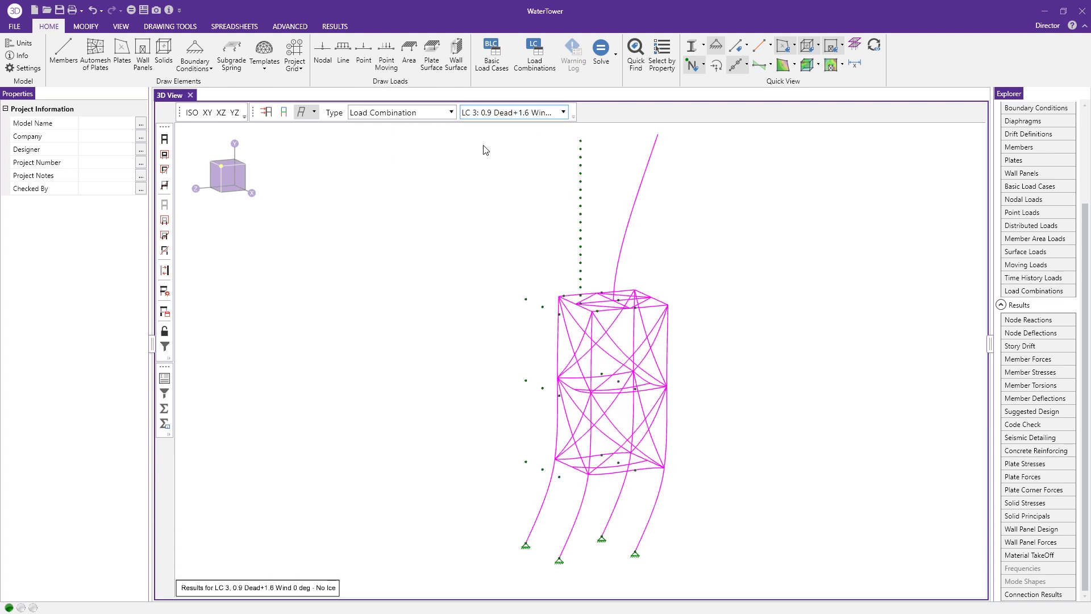
Compare the deflected shapes for LC 4 and LC 5 (Wind 45 deg) and LC 6 (Wind 90 deg)
{"action": "left_click", "coordinate": [490, 115]}
{"action": "left_click", "coordinate": [490, 180]}
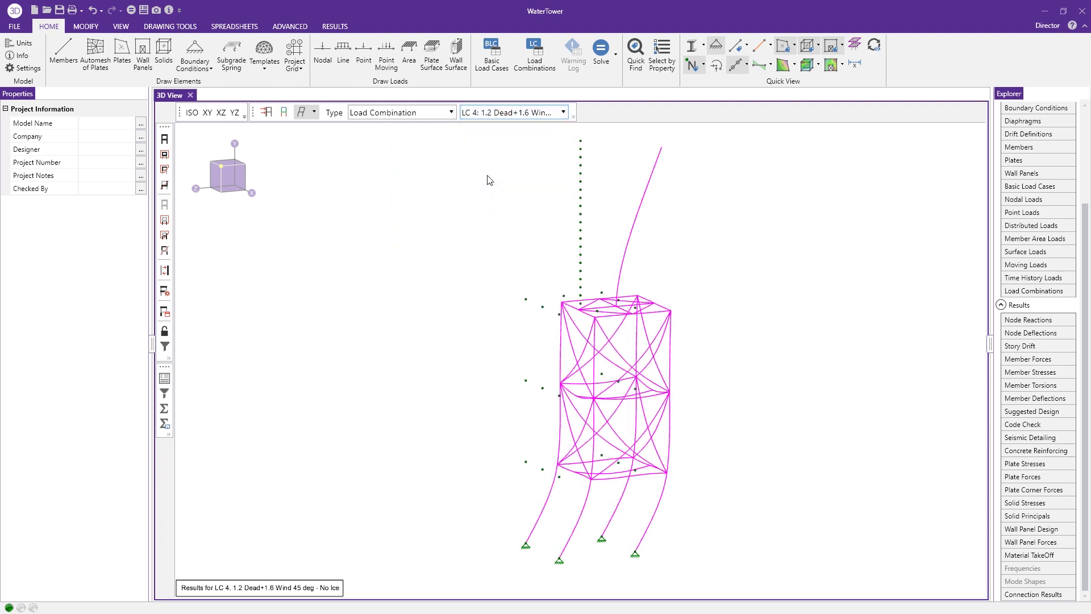
{"action": "left_click", "coordinate": [492, 116]}
{"action": "left_click", "coordinate": [487, 197]}
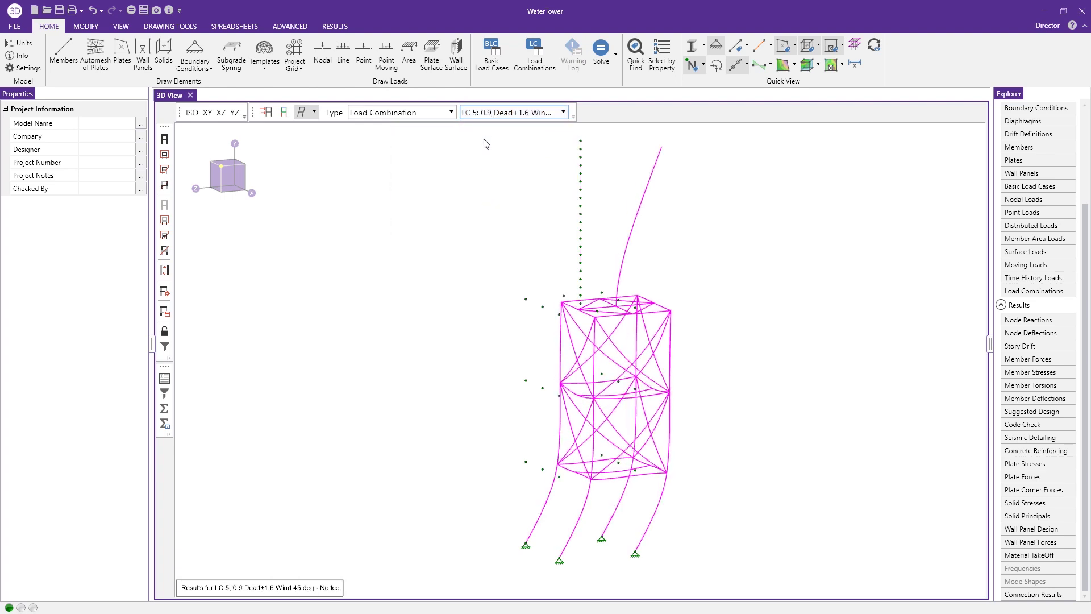
{"action": "left_click", "coordinate": [489, 115]}
{"action": "left_click", "coordinate": [476, 215]}
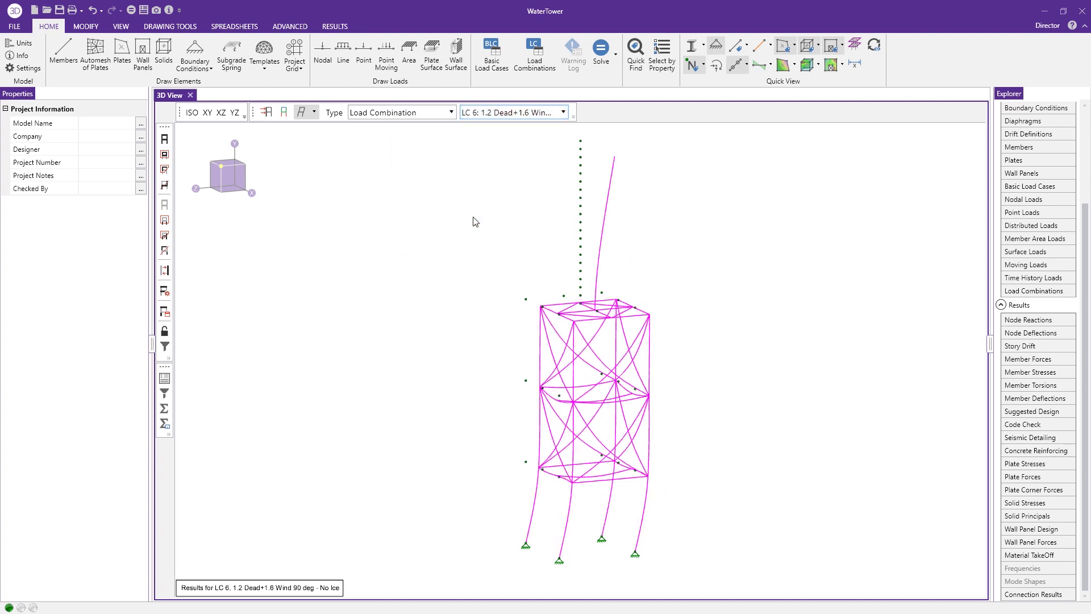
{"action": "middle_click_drag", "start_coordinate": [549, 324], "coordinate": [593, 318], "text": "ctrl"}
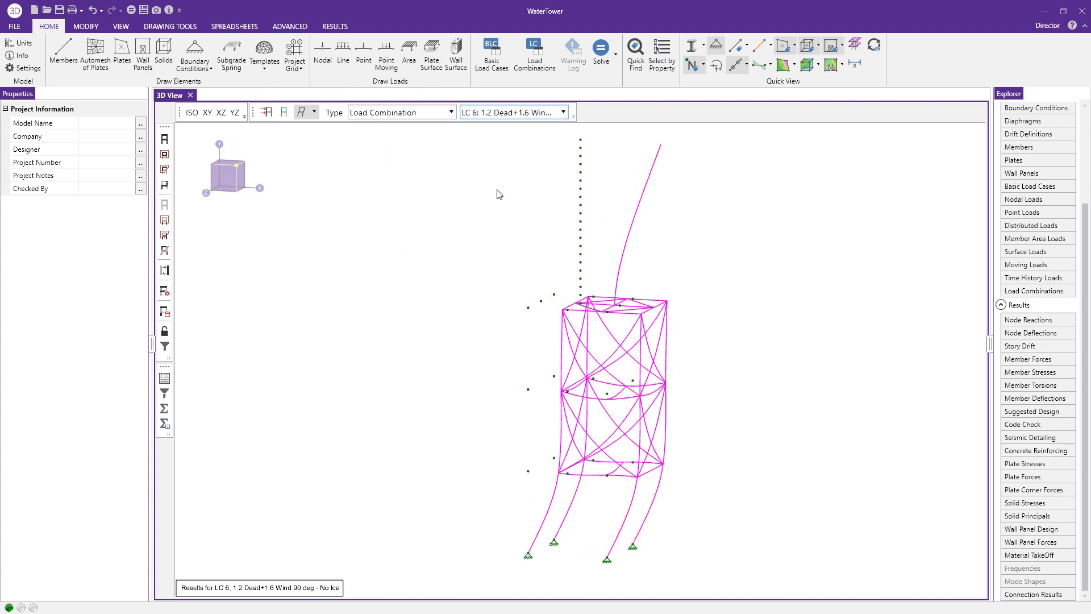
{"action": "left_click", "coordinate": [492, 114]}
{"action": "left_click", "coordinate": [476, 206]}
Show the LC 6 loads on the tower, followed by its deflected shape with the undeflected shadow
{"action": "left_click", "coordinate": [266, 112]}
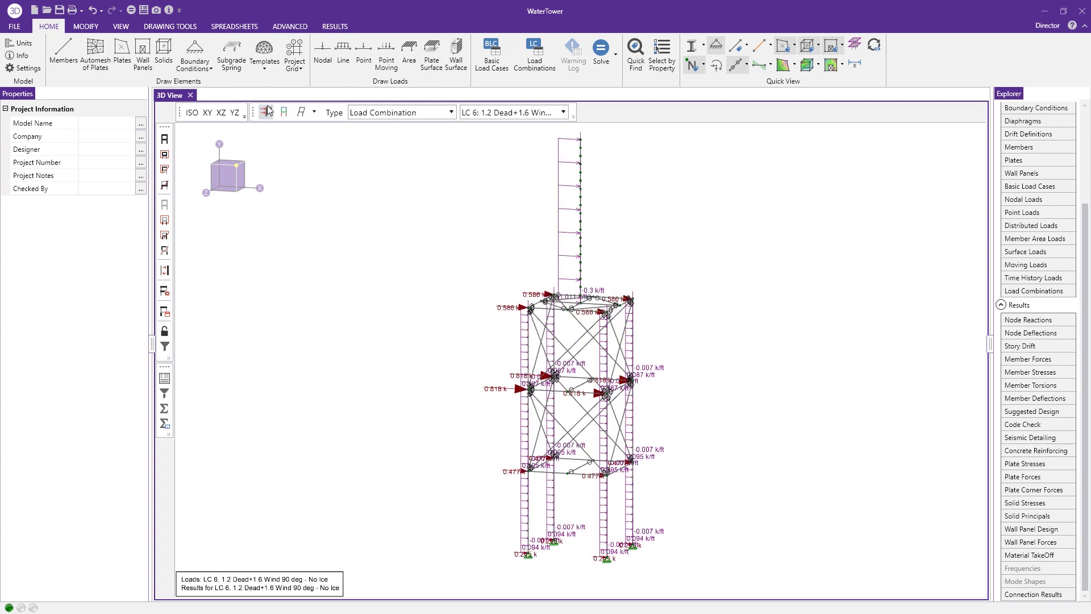
{"action": "left_click", "coordinate": [266, 112]}
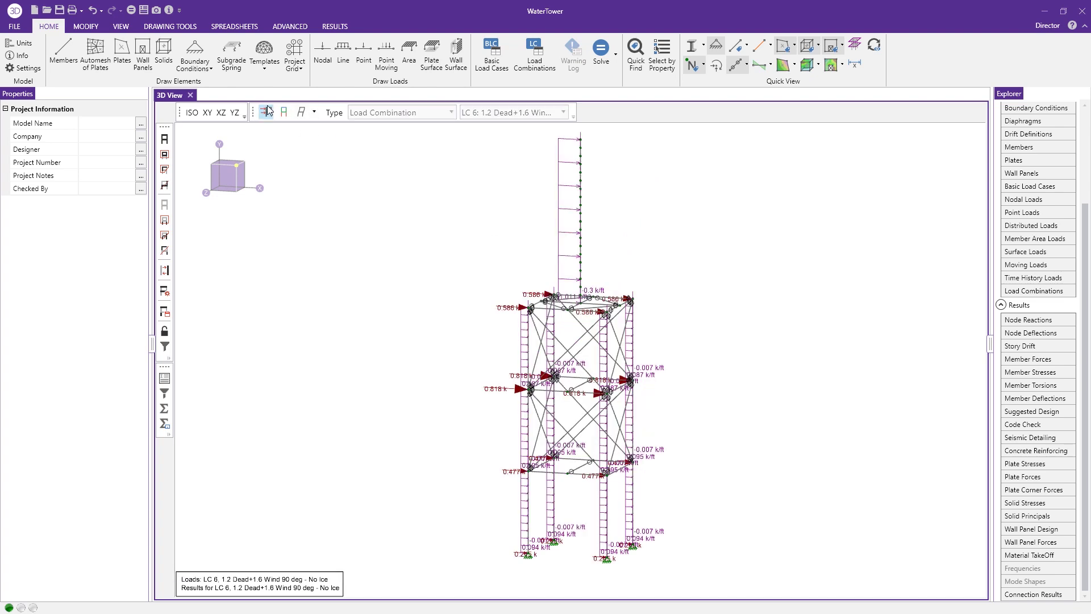
{"action": "left_click", "coordinate": [266, 112]}
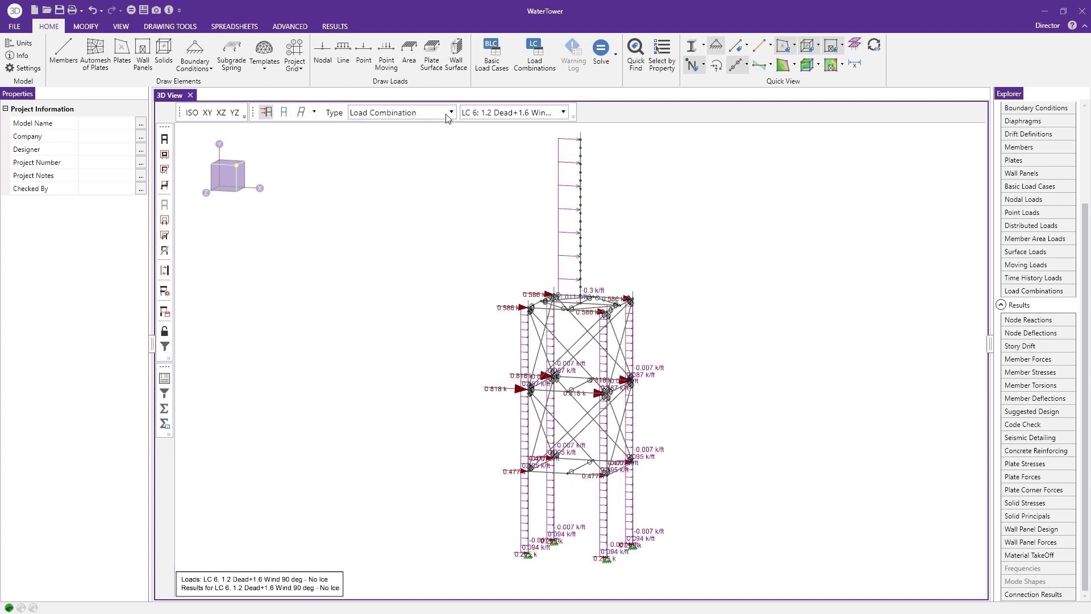
{"action": "left_click", "coordinate": [303, 114]}
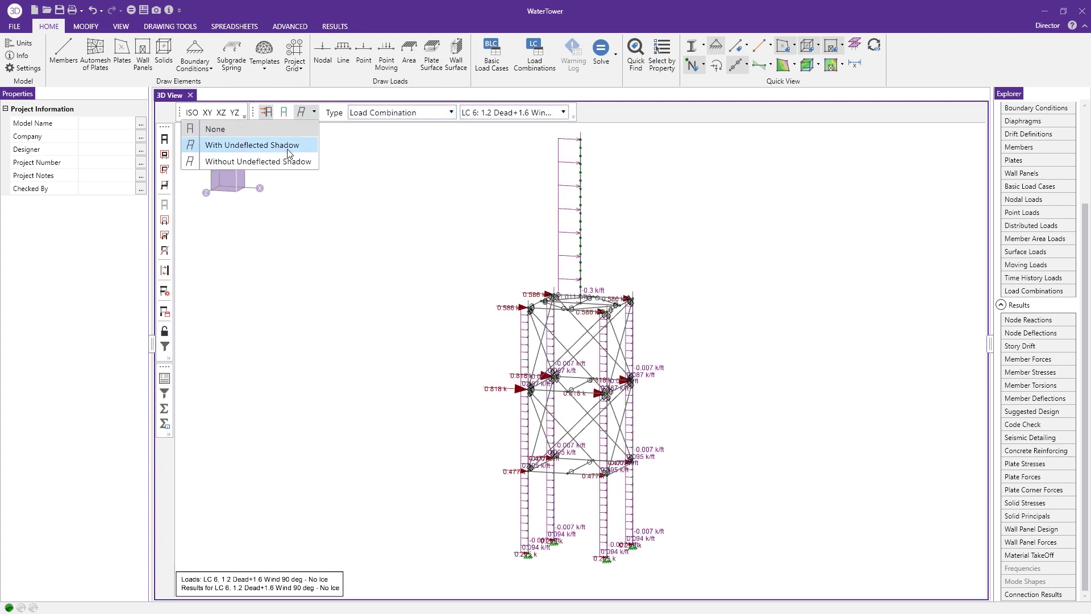
{"action": "left_click", "coordinate": [301, 150]}
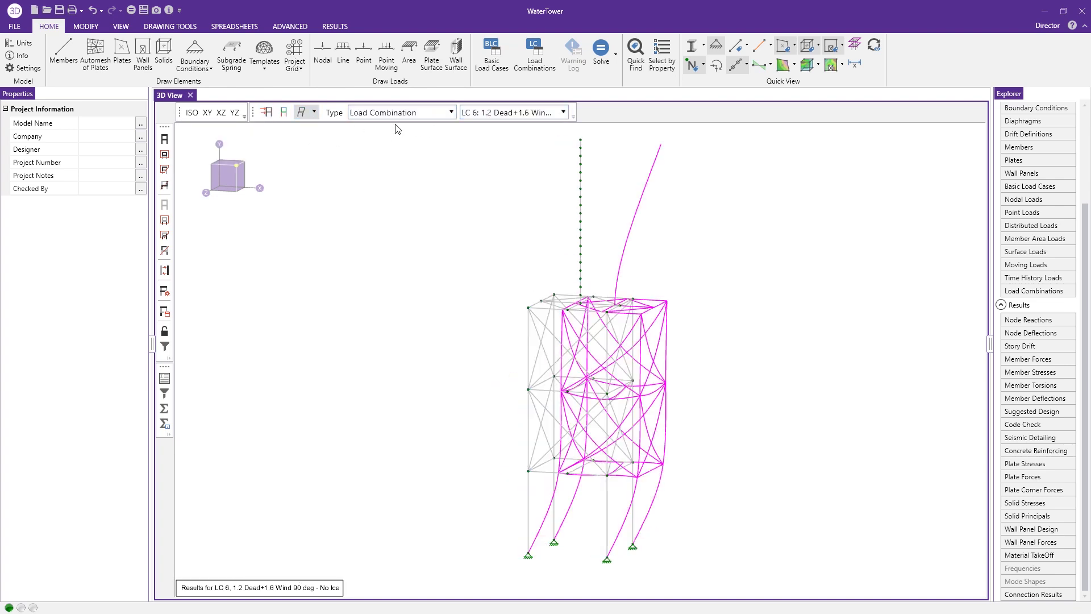
Review the member code checks for LC 6 and the Envelope, and return to the LC 6 load display
{"action": "left_click", "coordinate": [284, 112]}
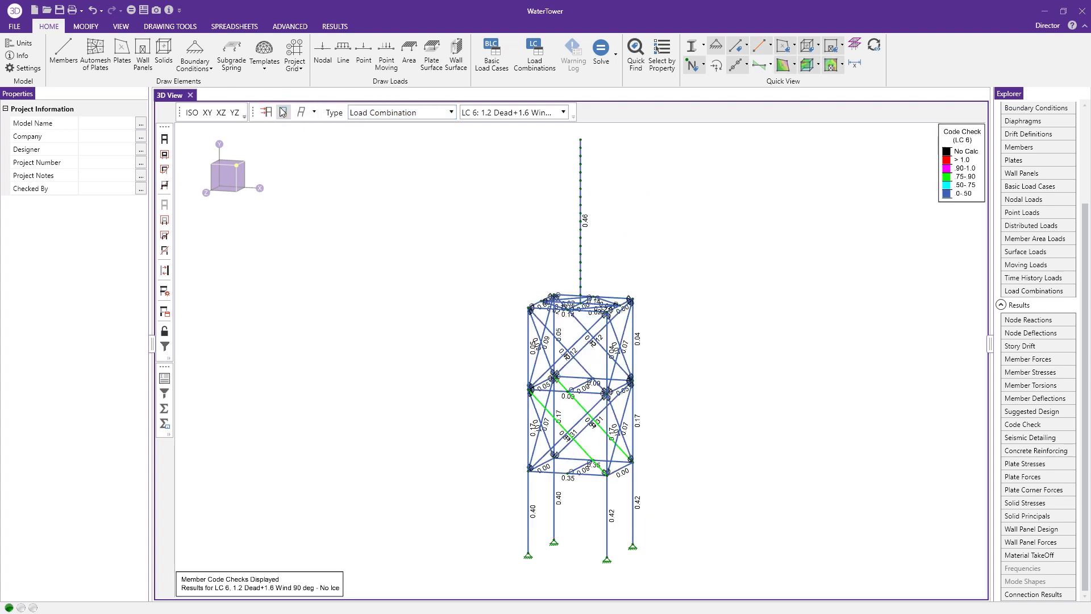
{"action": "left_click", "coordinate": [419, 113]}
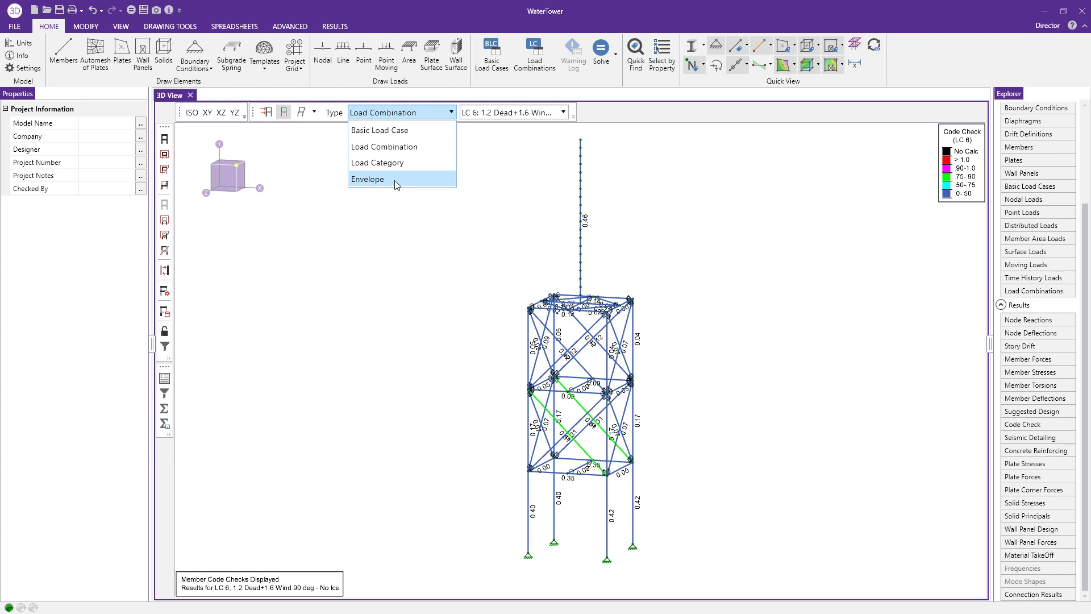
{"action": "left_click", "coordinate": [396, 179]}
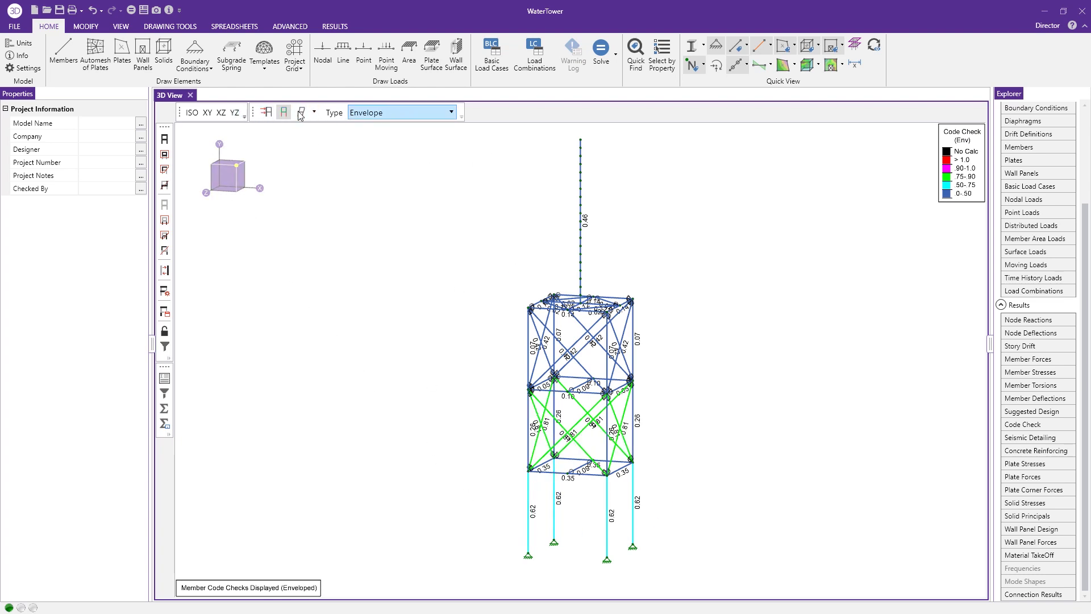
{"action": "left_click", "coordinate": [402, 114]}
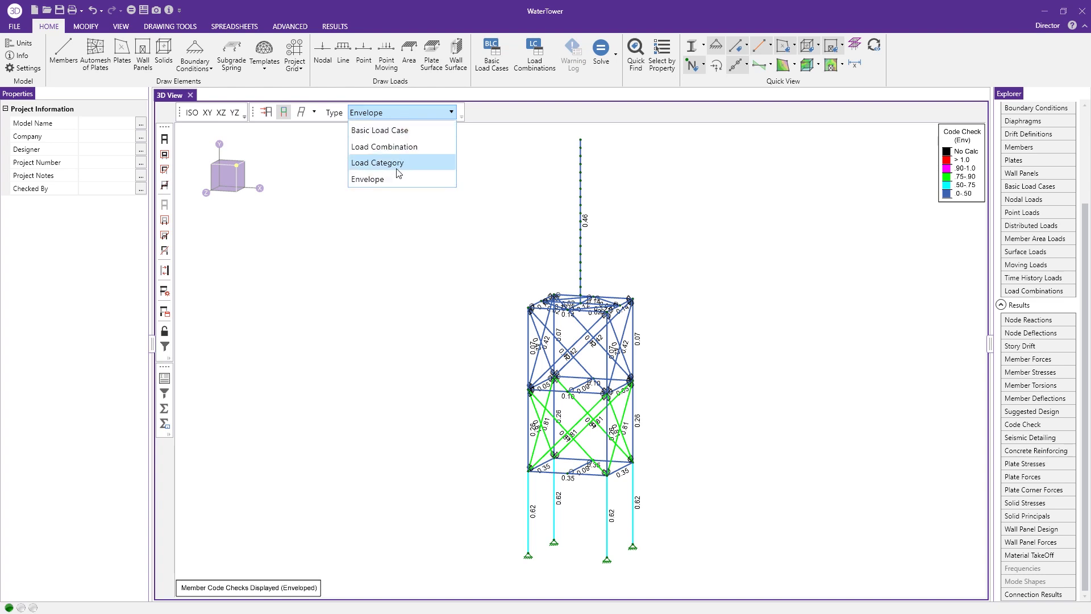
{"action": "left_click", "coordinate": [268, 117]}
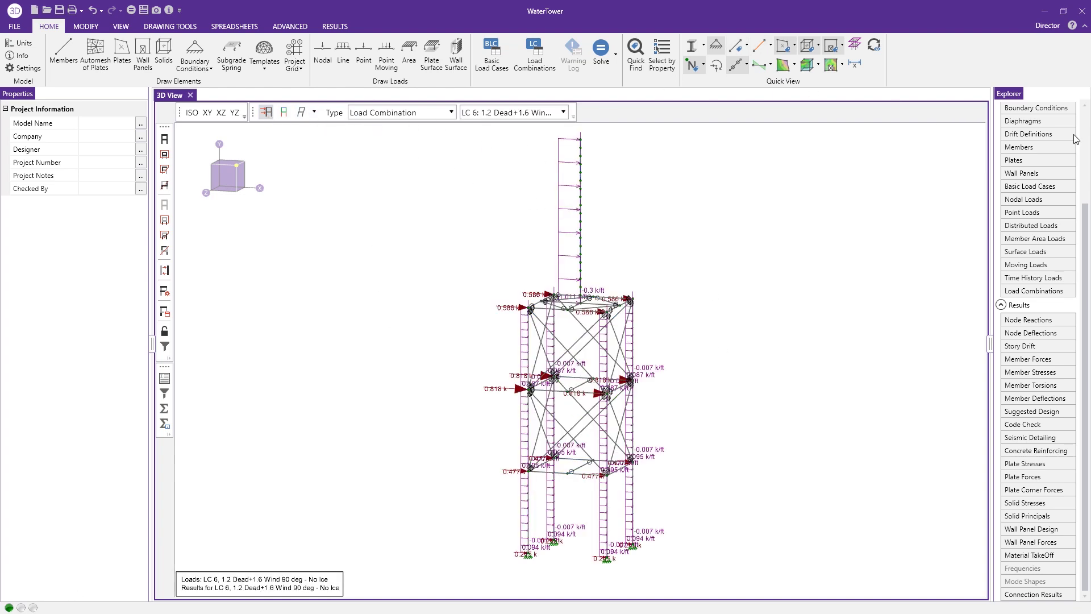
Examine the maximum unity check for member M2 in the hot rolled steel code check results and close the spreadsheet
{"action": "left_click", "coordinate": [1026, 264]}
{"action": "left_click", "coordinate": [1027, 427]}
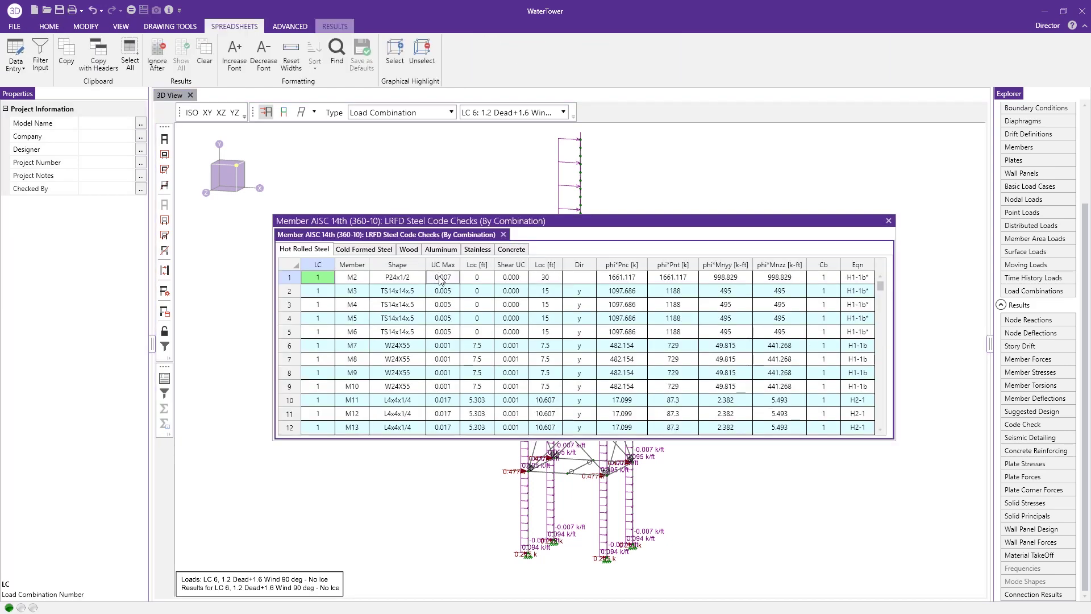
{"action": "left_click", "coordinate": [441, 279]}
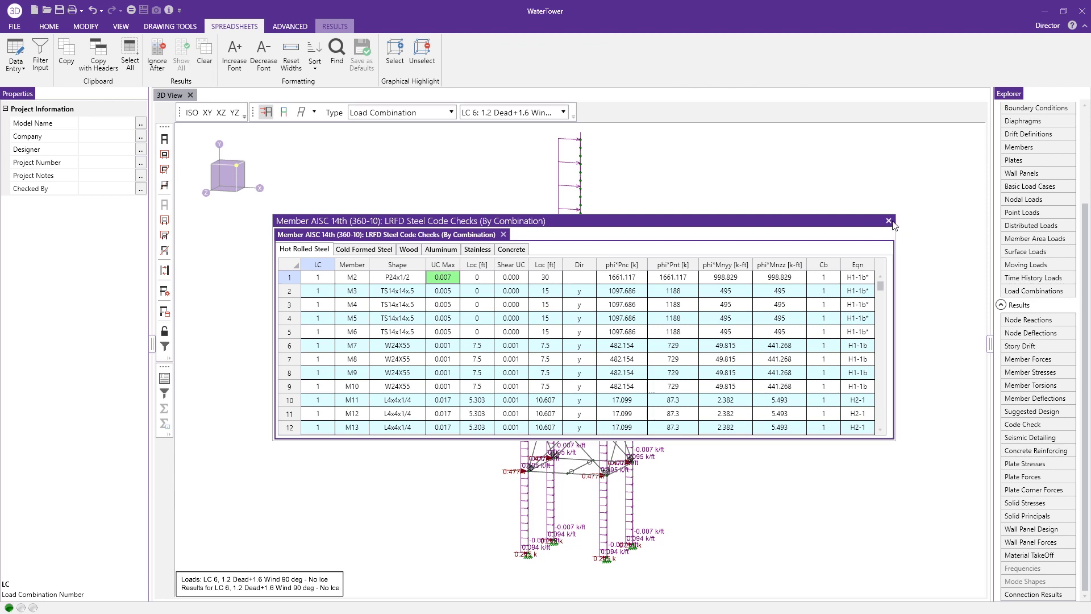
Compare the current and suggested shapes for TWR_LEG_T1 and the sixth-row TWR_INNER_SUPP set in the Suggested Design results, and close them
{"action": "left_click", "coordinate": [1040, 412]}
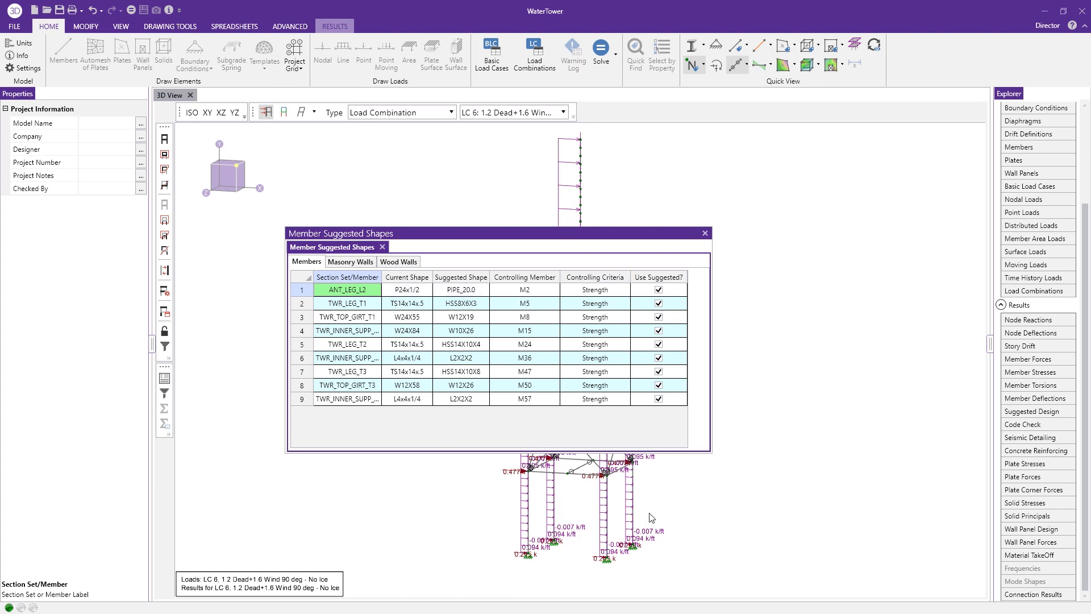
{"action": "left_click", "coordinate": [464, 307]}
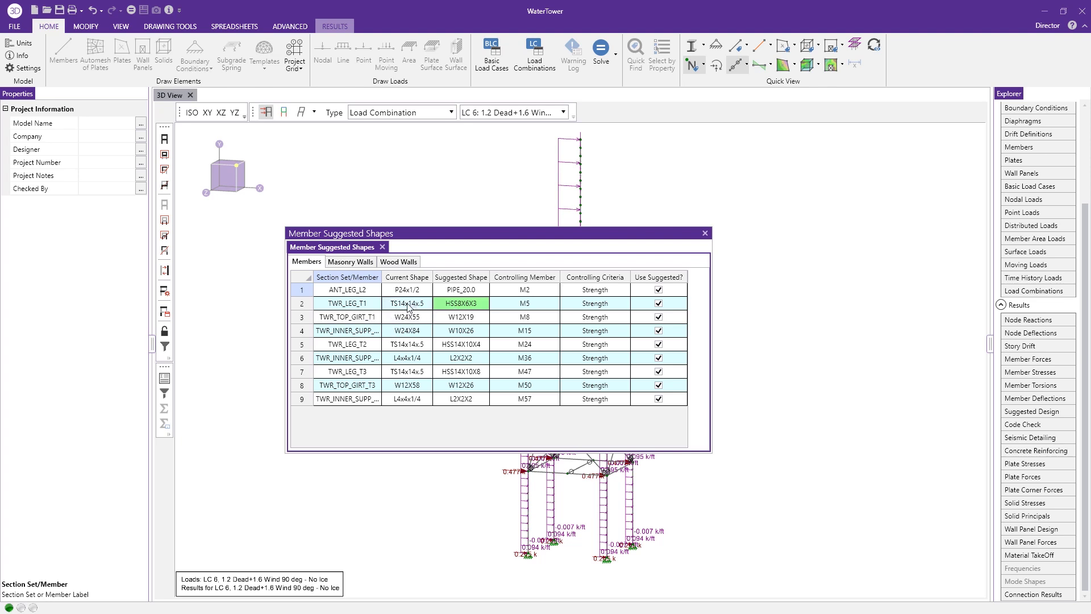
{"action": "left_click", "coordinate": [423, 358]}
{"action": "left_click", "coordinate": [456, 358]}
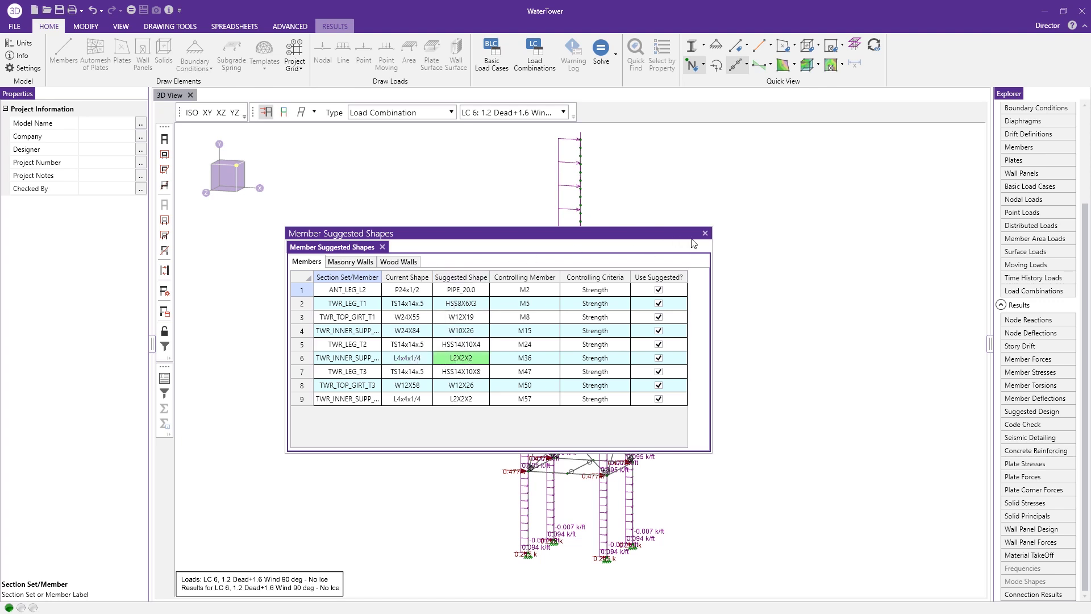
{"action": "left_click", "coordinate": [704, 234]}
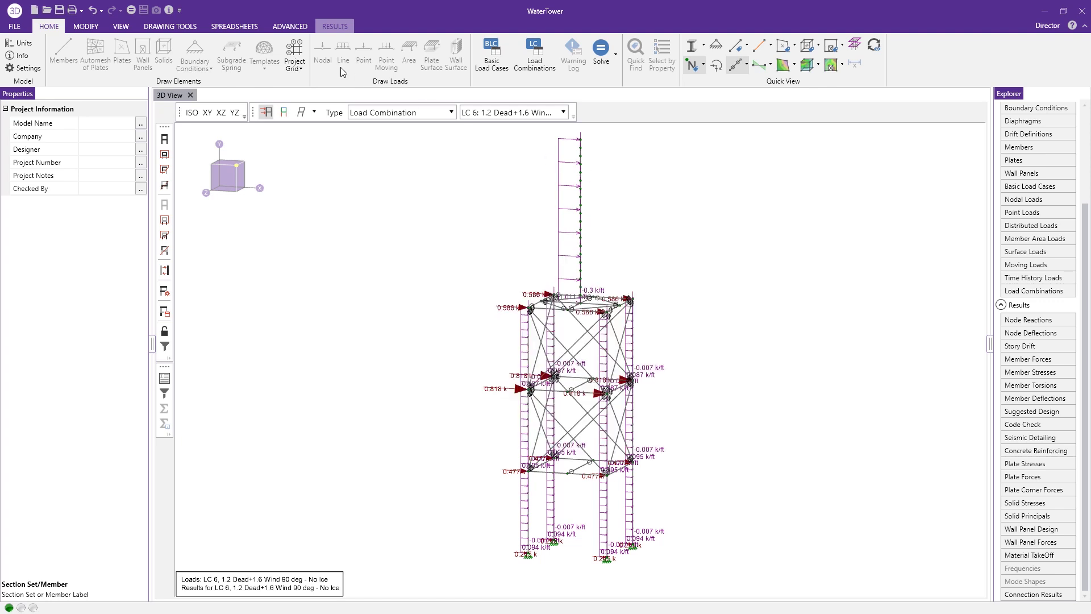
Select the antenna member above the tower and view its Hot Rolled Steel member properties
{"action": "left_click", "coordinate": [288, 25]}
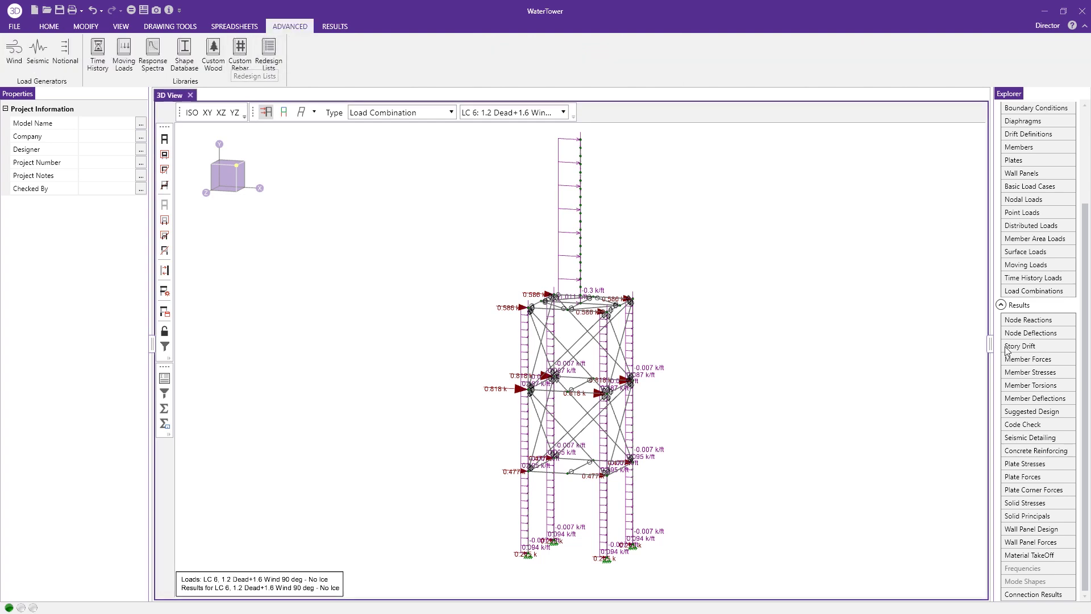
{"action": "left_click", "coordinate": [1023, 424]}
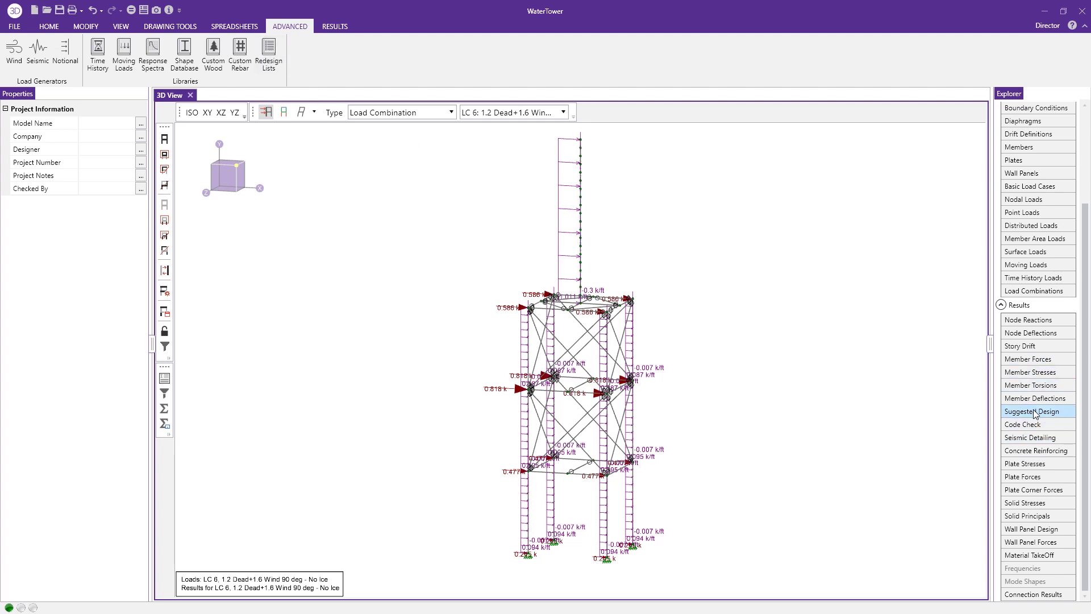
{"action": "left_click", "coordinate": [571, 213]}
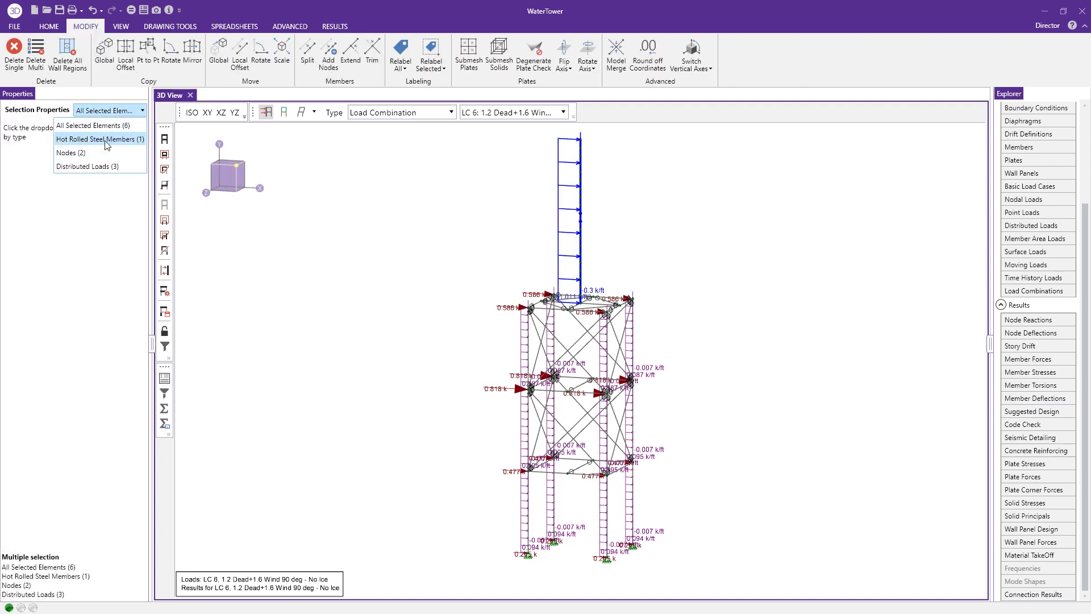
{"action": "left_click", "coordinate": [108, 143]}
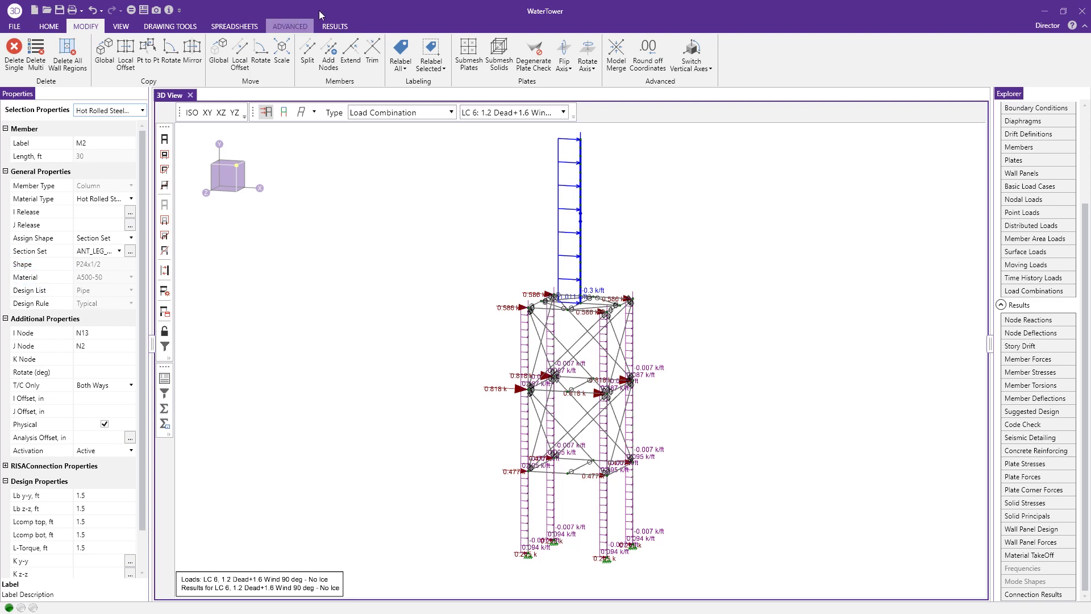
Open the member redesign lists for hot rolled steel and view the available shape databases, keeping AISC
{"action": "left_click", "coordinate": [336, 28]}
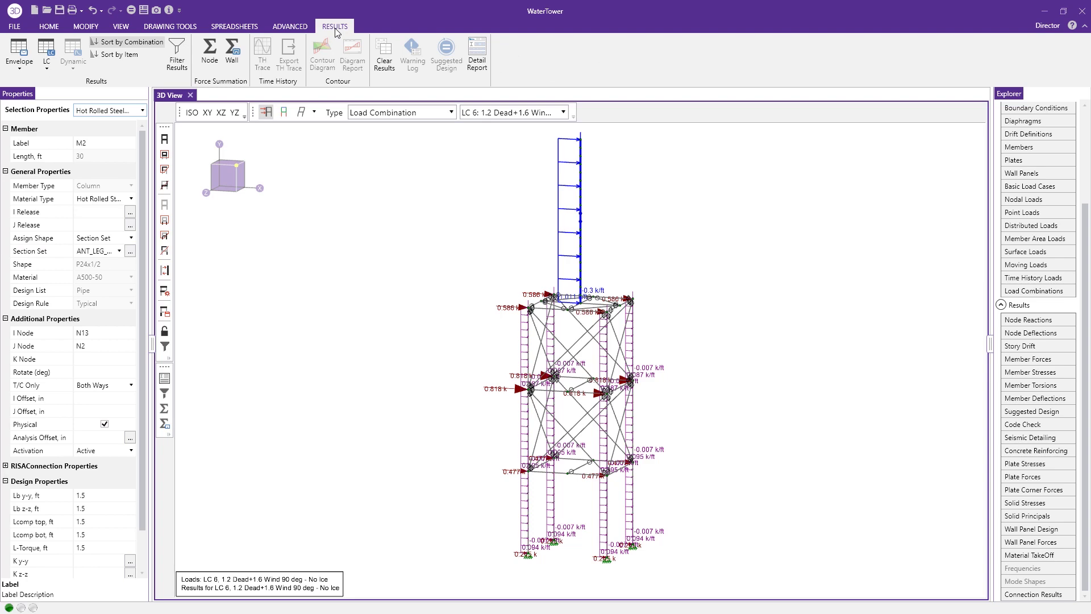
{"action": "left_click", "coordinate": [280, 27]}
{"action": "left_click", "coordinate": [270, 70]}
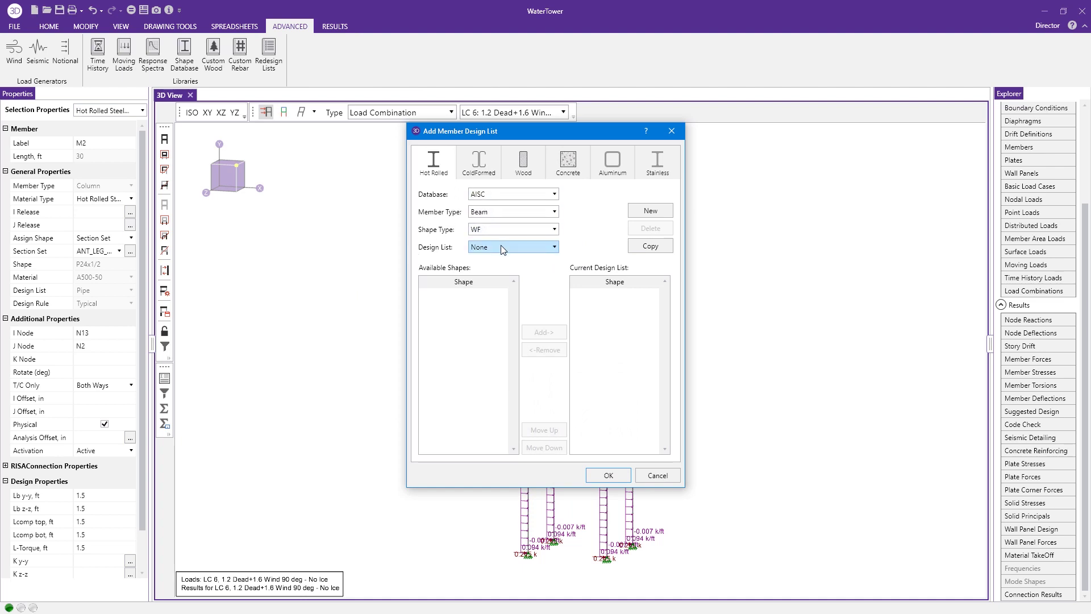
{"action": "left_click", "coordinate": [501, 195]}
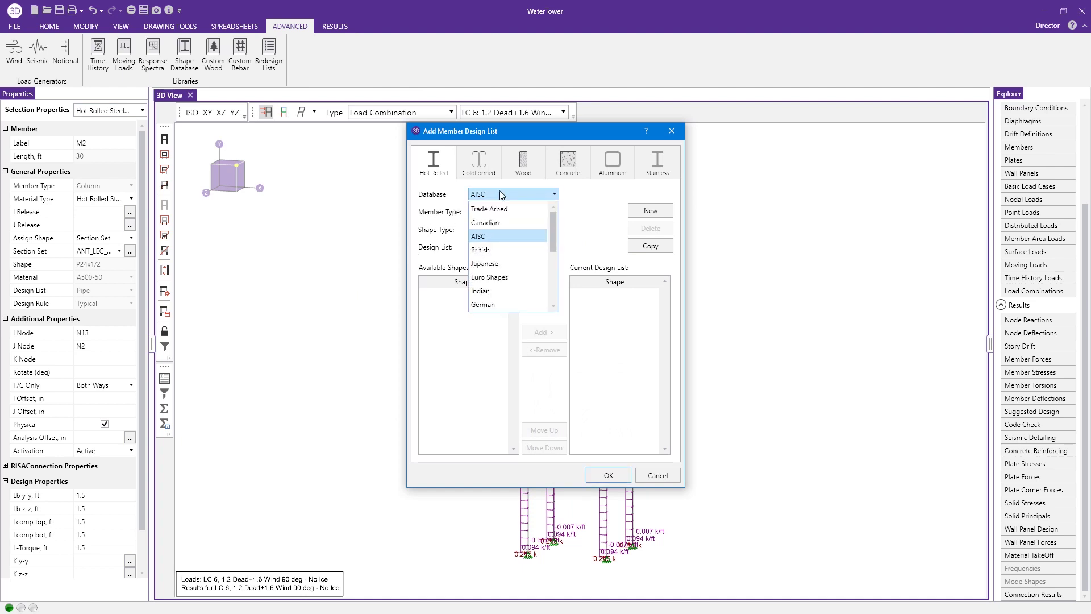
{"action": "left_click", "coordinate": [501, 195]}
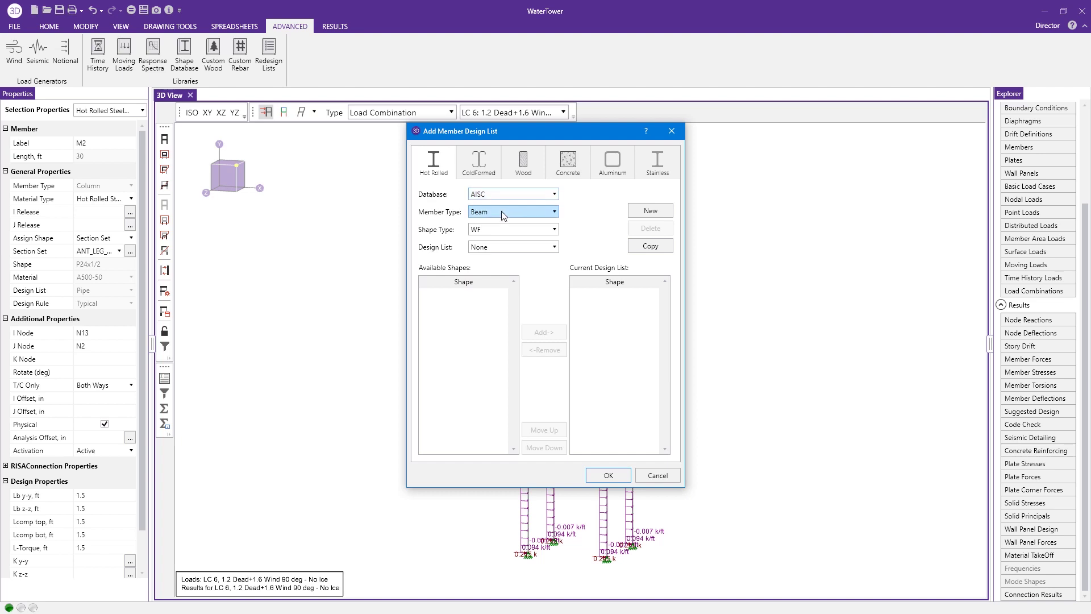
Display the Pipe design list for the Column member type and the Pipe shape type
{"action": "left_click", "coordinate": [504, 214]}
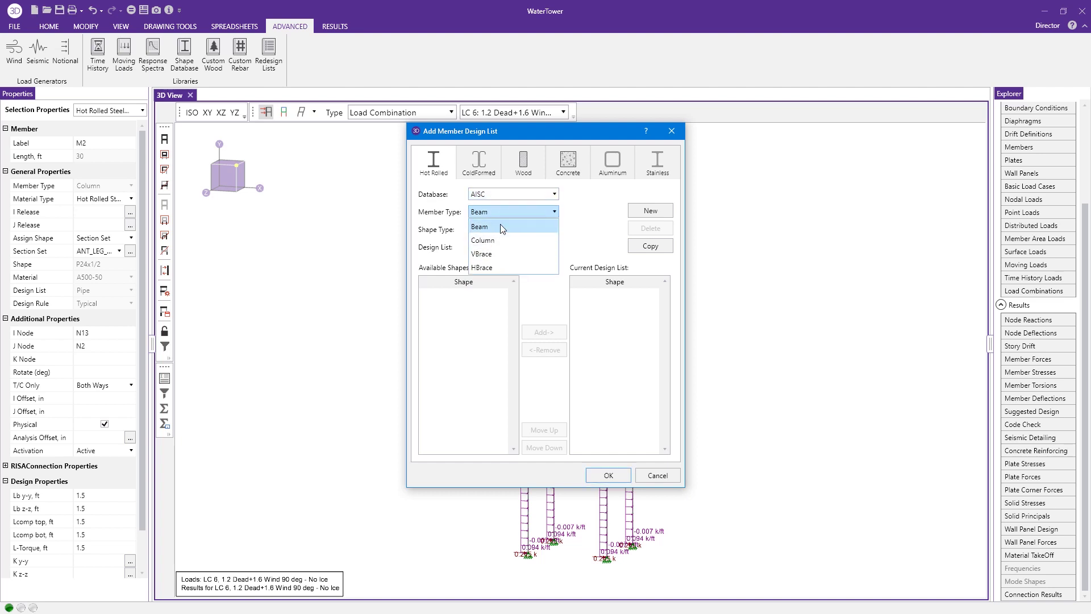
{"action": "left_click", "coordinate": [497, 239]}
{"action": "left_click", "coordinate": [499, 229]}
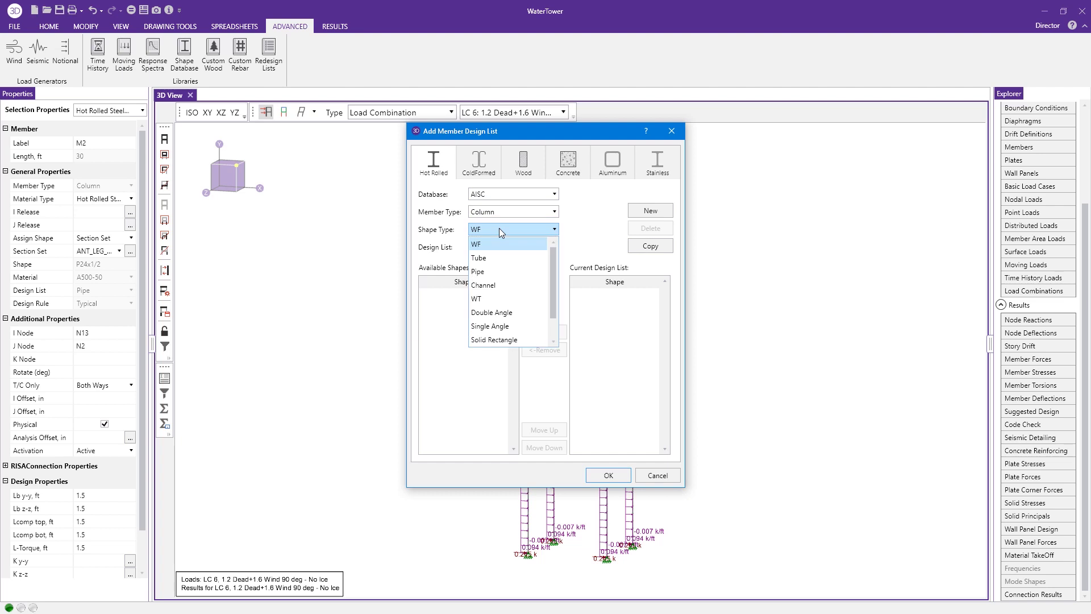
{"action": "left_click", "coordinate": [497, 270]}
{"action": "left_click", "coordinate": [500, 246]}
{"action": "left_click", "coordinate": [488, 277]}
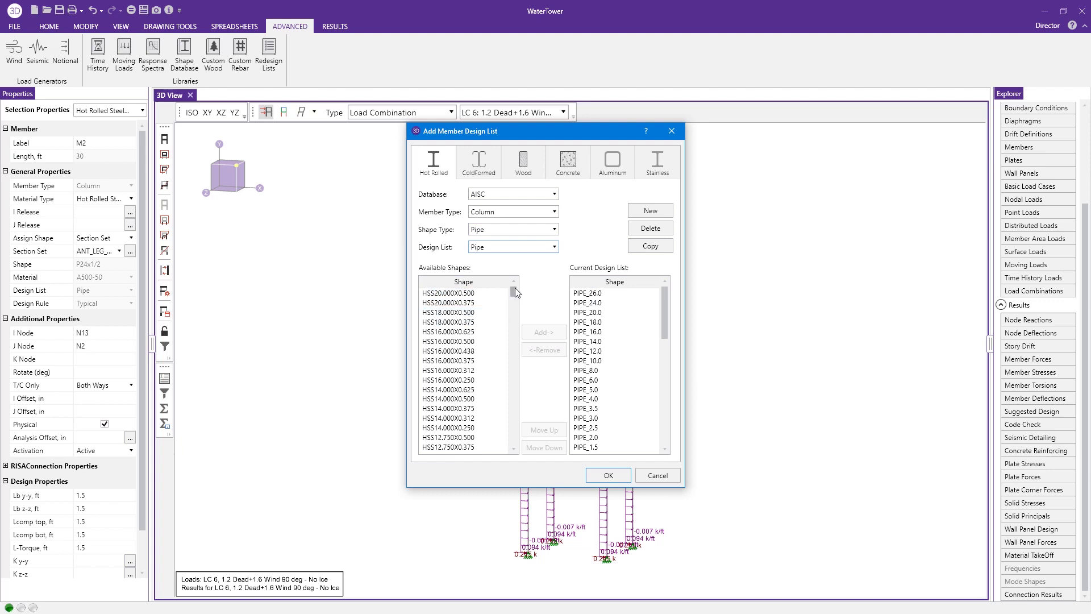
Examine the available pipe shapes and the shapes in the current Pipe design list
{"action": "mouse_move", "coordinate": [667, 299]}
{"action": "left_mouse_down"}
{"action": "mouse_move", "coordinate": [663, 432]}
{"action": "mouse_move", "coordinate": [676, 292]}
{"action": "left_mouse_up"}
{"action": "scroll", "coordinate": [517, 311], "scroll_direction": "down", "scroll_amount": 2}
{"action": "left_click_drag", "start_coordinate": [516, 312], "coordinate": [511, 451]}
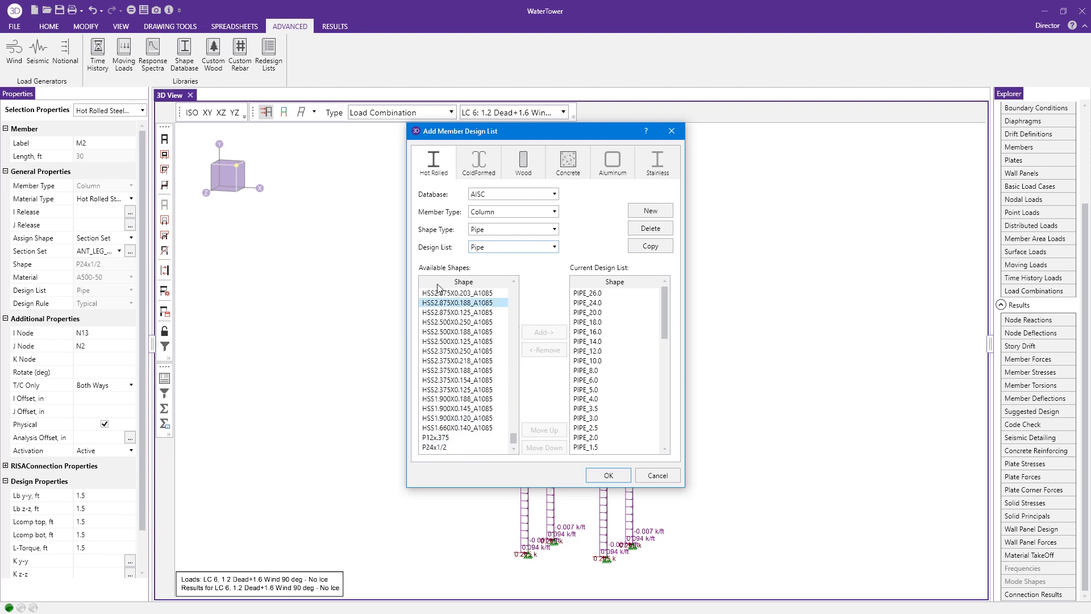
{"action": "left_click", "coordinate": [479, 342]}
{"action": "left_click", "coordinate": [632, 351]}
{"action": "left_click", "coordinate": [603, 341]}
{"action": "left_click_drag", "start_coordinate": [666, 339], "coordinate": [680, 282]}
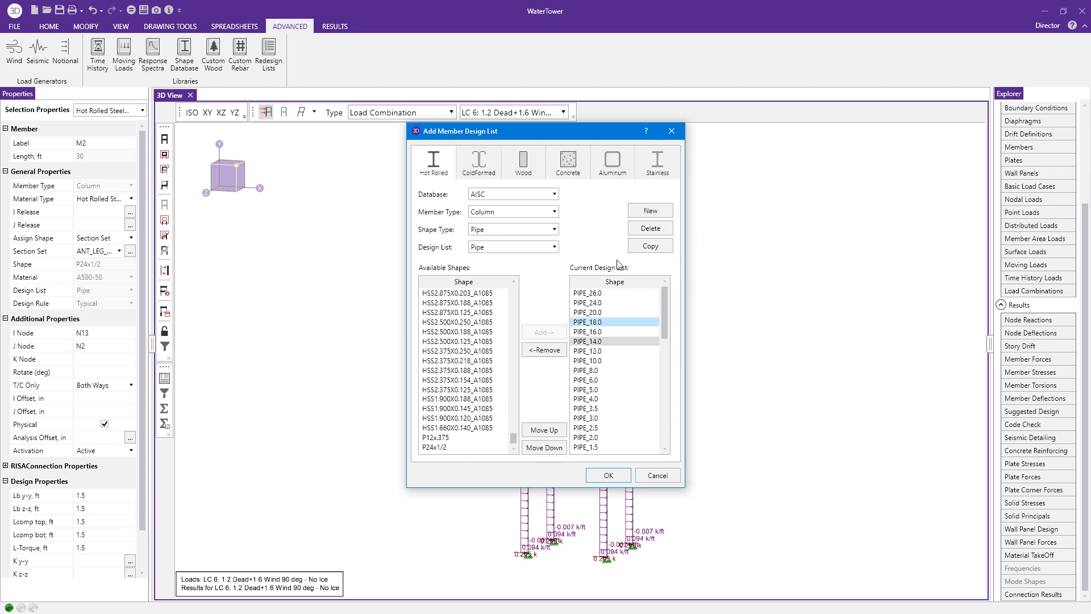
{"action": "left_click", "coordinate": [601, 312]}
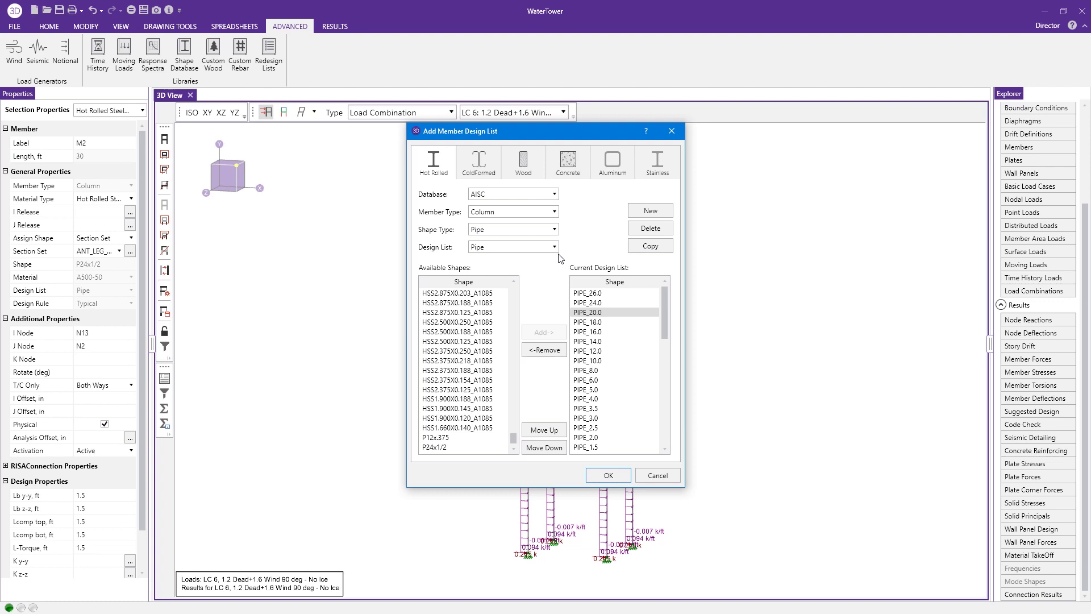
{"action": "left_click", "coordinate": [455, 303]}
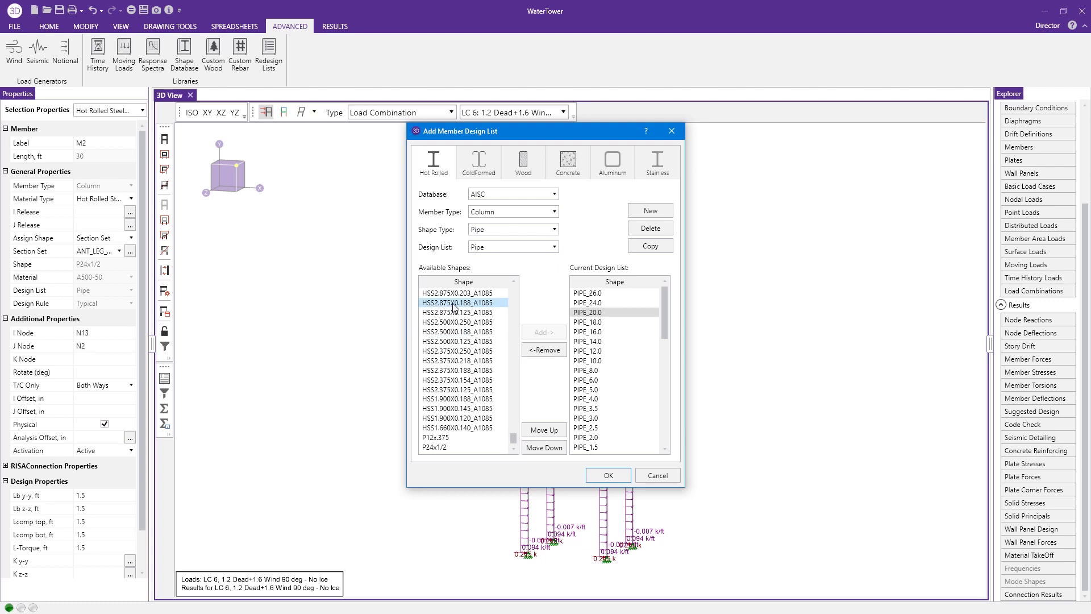
{"action": "left_click", "coordinate": [666, 211]}
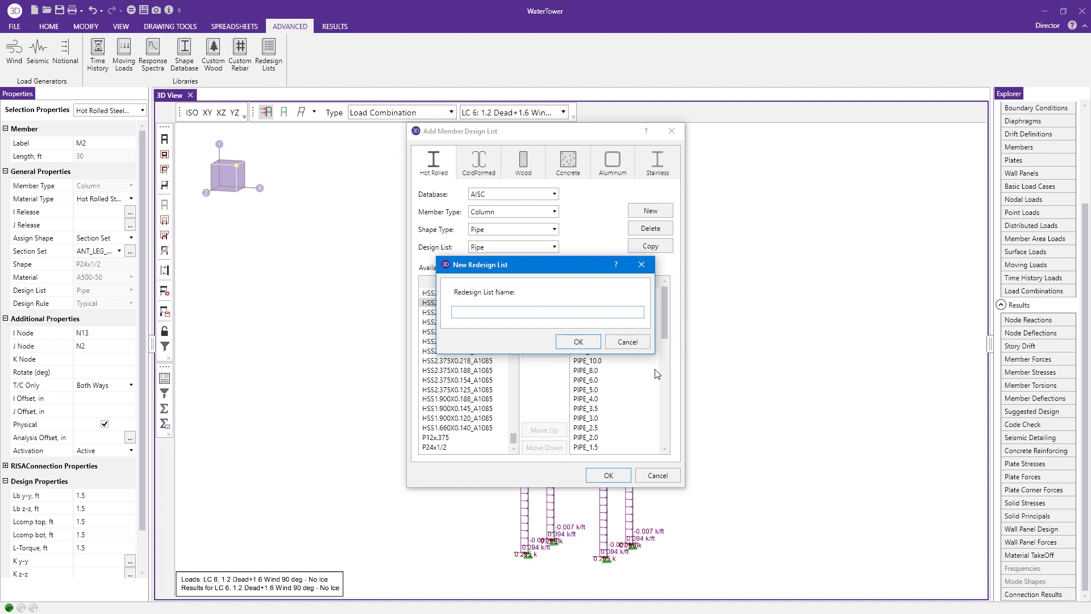
{"action": "left_click", "coordinate": [627, 341]}
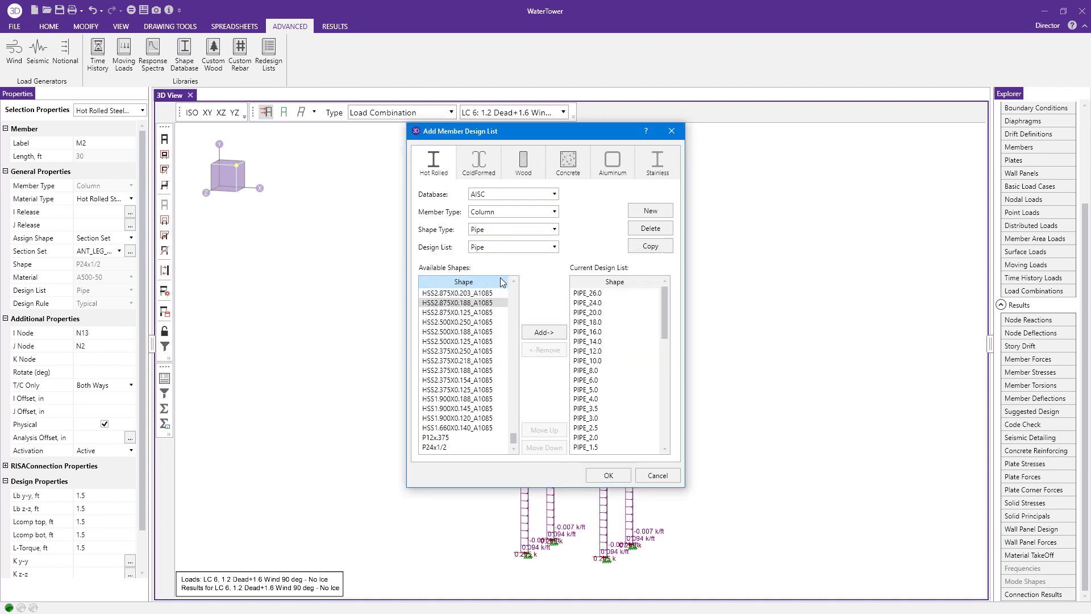
{"action": "left_click", "coordinate": [512, 197]}
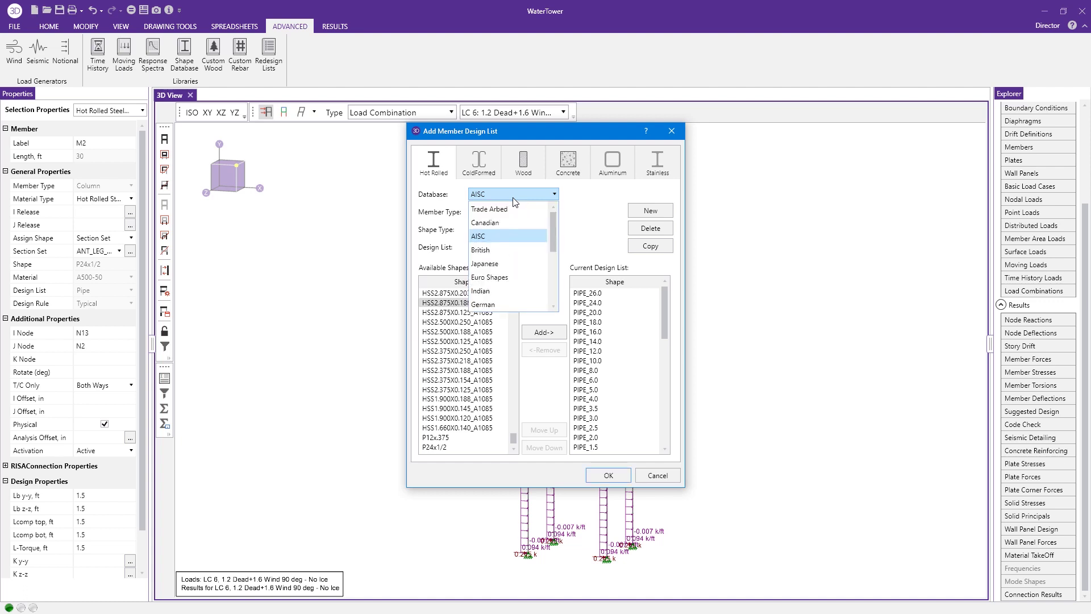
{"action": "left_click", "coordinate": [514, 199]}
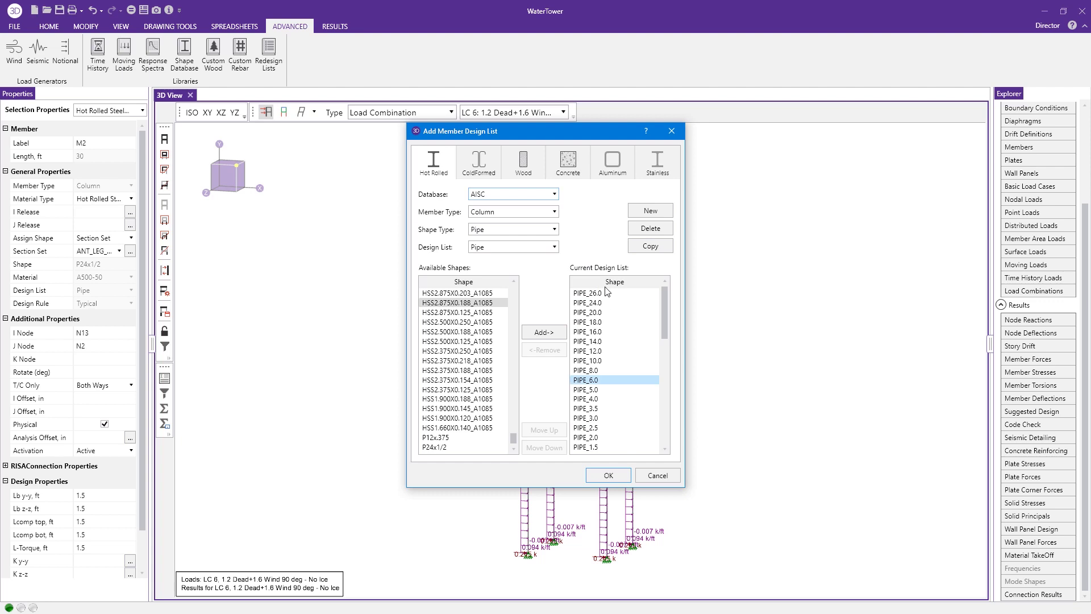
Copy the Pipe design list under the name Pipe_Copy
{"action": "left_click", "coordinate": [659, 248]}
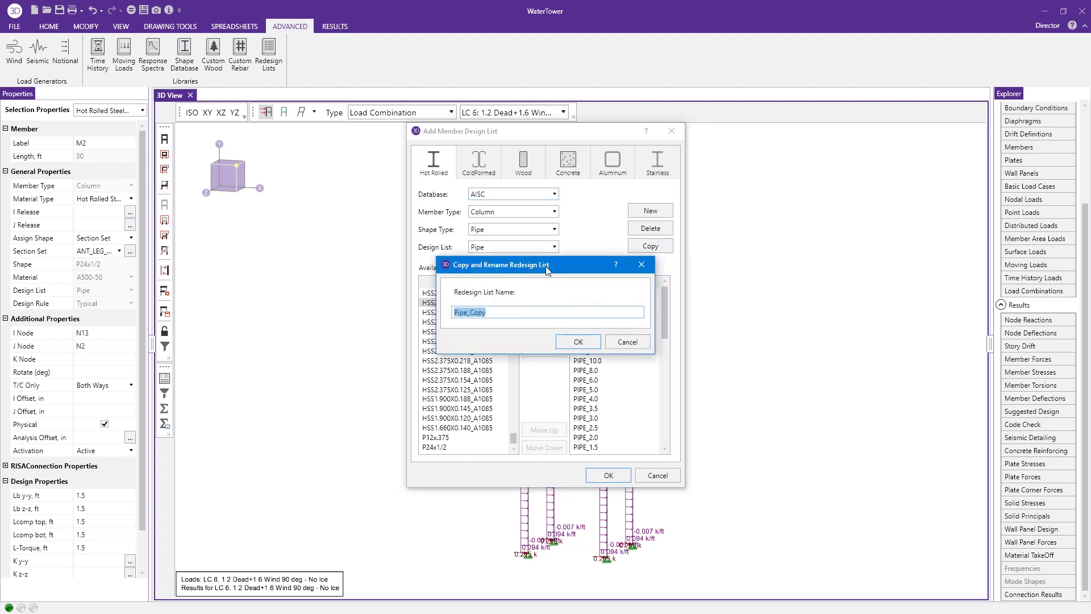
{"action": "left_click", "coordinate": [578, 342]}
{"action": "left_click", "coordinate": [585, 341]}
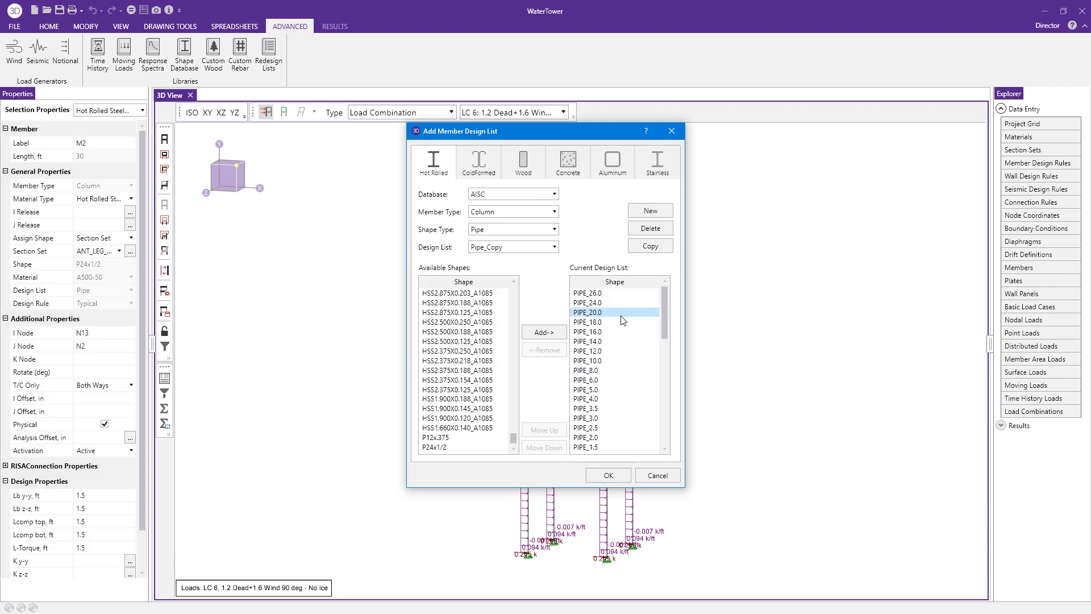
Remove the shapes PIPE_26.0 through PIPE_14.0 from the Pipe_Copy design list
{"action": "left_click", "coordinate": [588, 303]}
{"action": "left_click", "coordinate": [591, 332]}
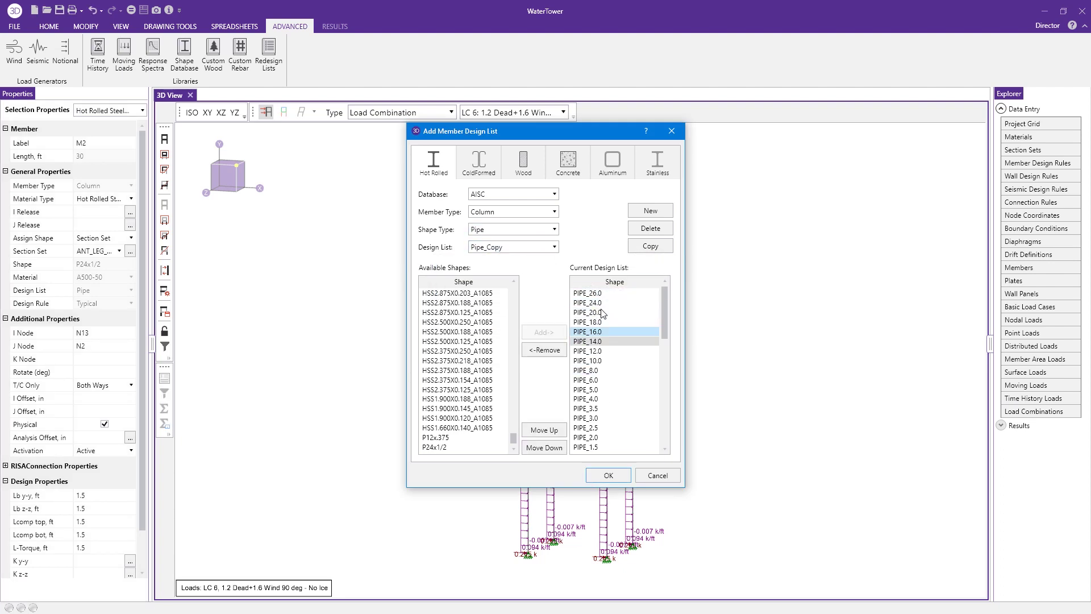
{"action": "left_click", "coordinate": [588, 292]}
{"action": "left_click", "coordinate": [588, 341], "text": "shift"}
{"action": "left_click", "coordinate": [545, 350]}
Remove the shapes PIPE_26.0X through PIPE_8.0X from the Pipe_Copy list and accept the design list changes
{"action": "left_click", "coordinate": [591, 409]}
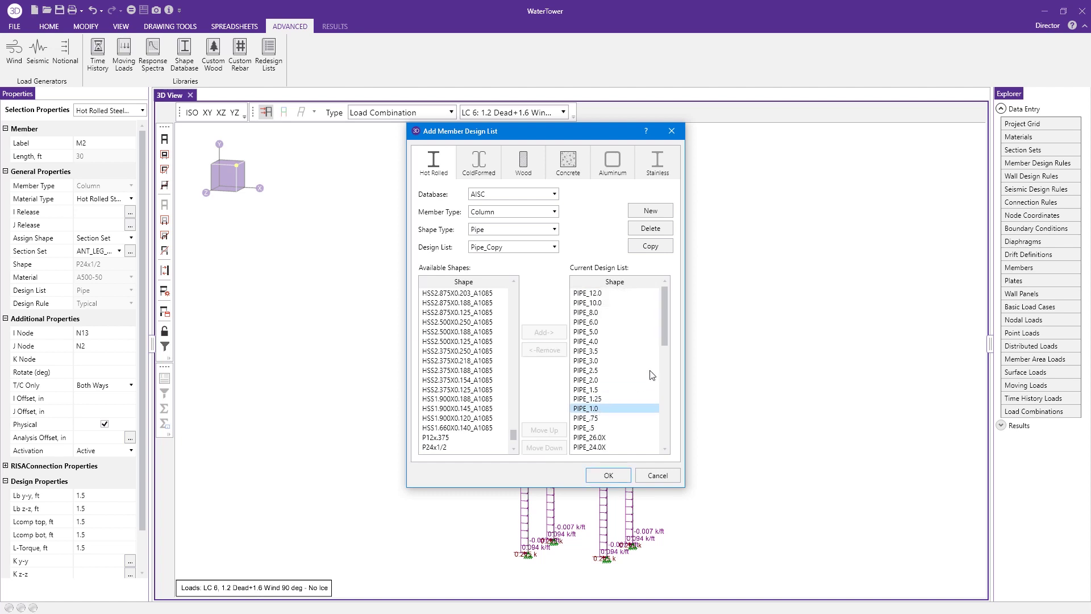
{"action": "left_click", "coordinate": [641, 437]}
{"action": "scroll", "coordinate": [609, 438], "scroll_direction": "down", "scroll_amount": 3}
{"action": "left_click", "coordinate": [609, 427], "text": "ctrl"}
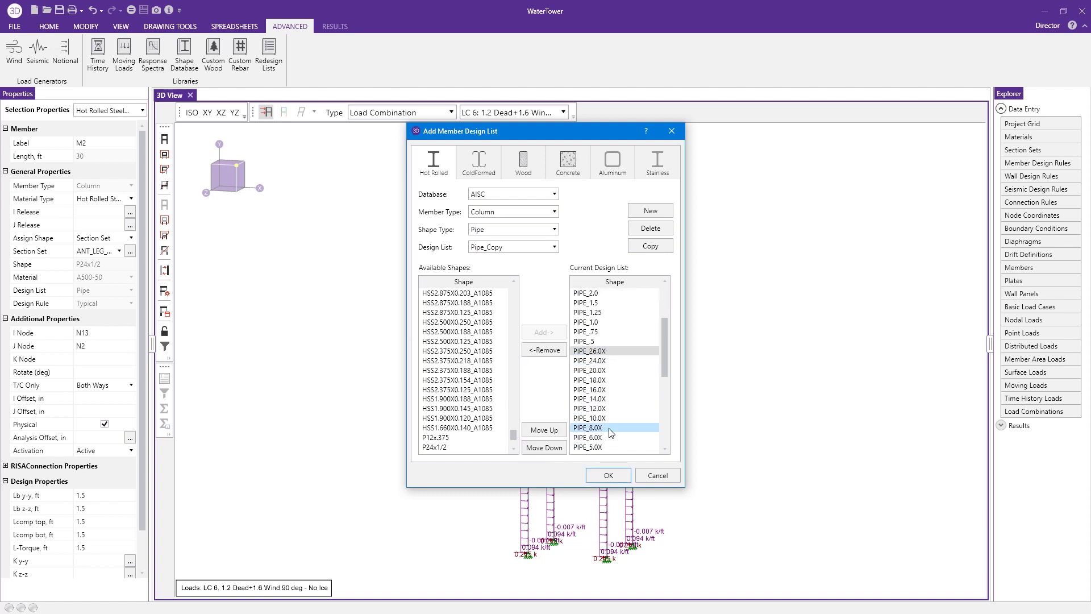
{"action": "left_click", "coordinate": [609, 428], "text": "shift"}
{"action": "left_click", "coordinate": [545, 350]}
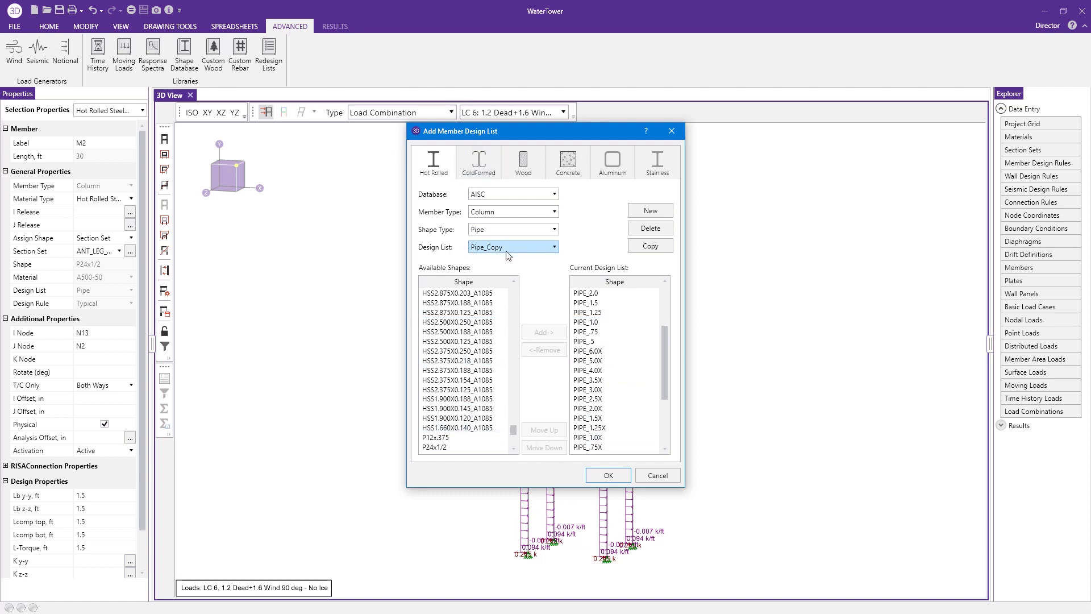
{"action": "left_click", "coordinate": [602, 476]}
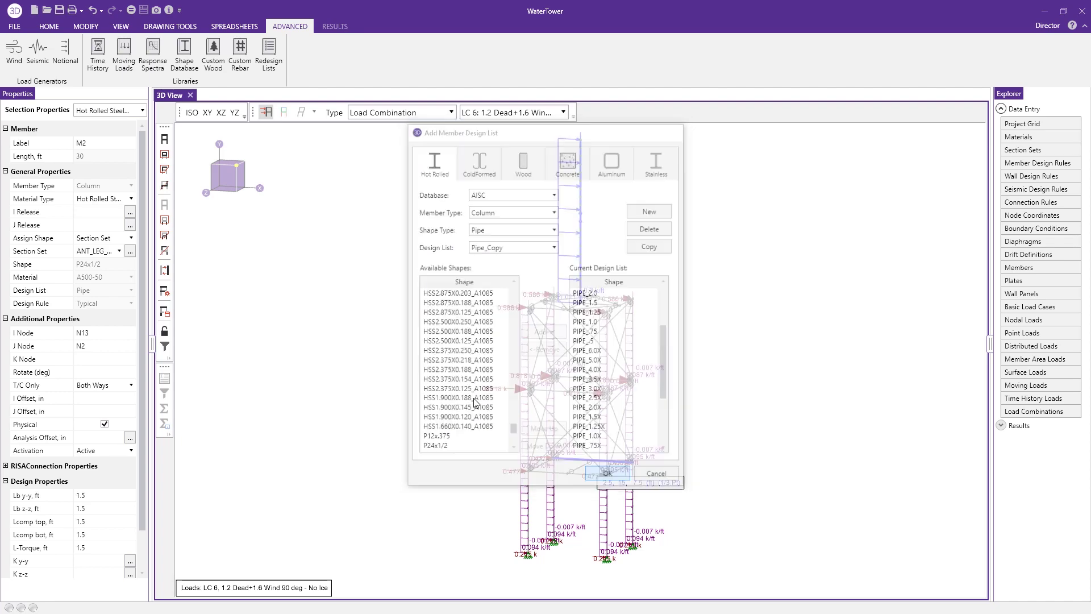
View the design list options in member M2's existing section set ANT_LEG_L2, and close it without changes
{"action": "left_click", "coordinate": [131, 250]}
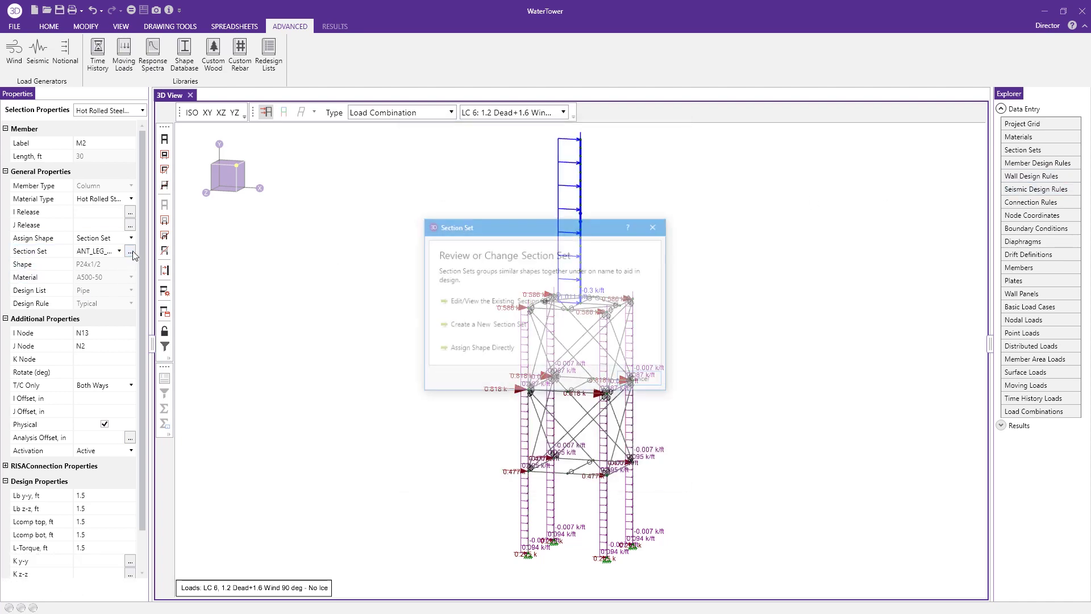
{"action": "left_click", "coordinate": [524, 302]}
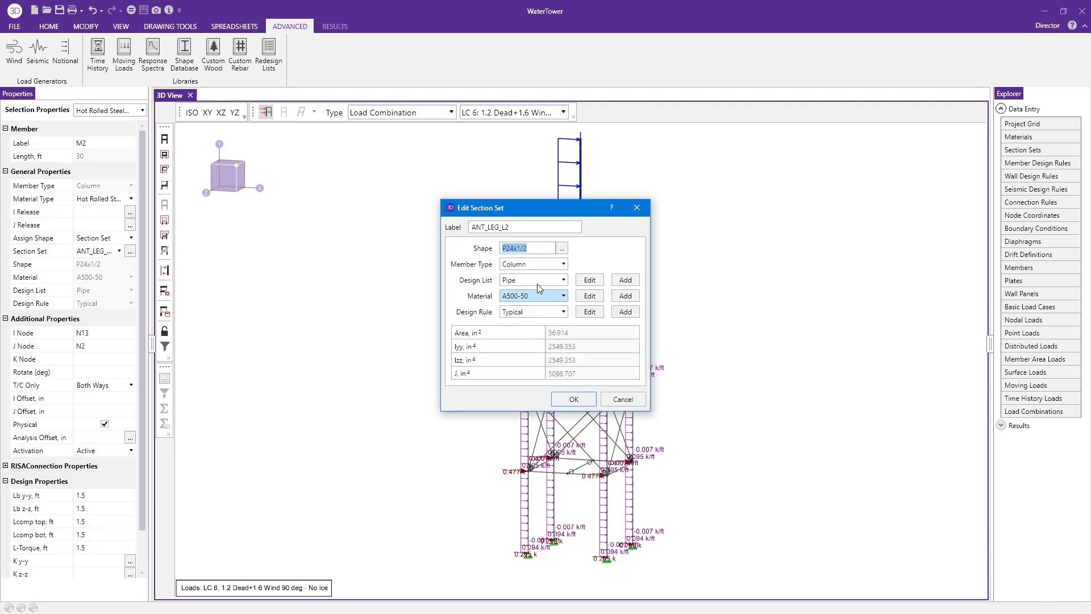
{"action": "left_click", "coordinate": [542, 281]}
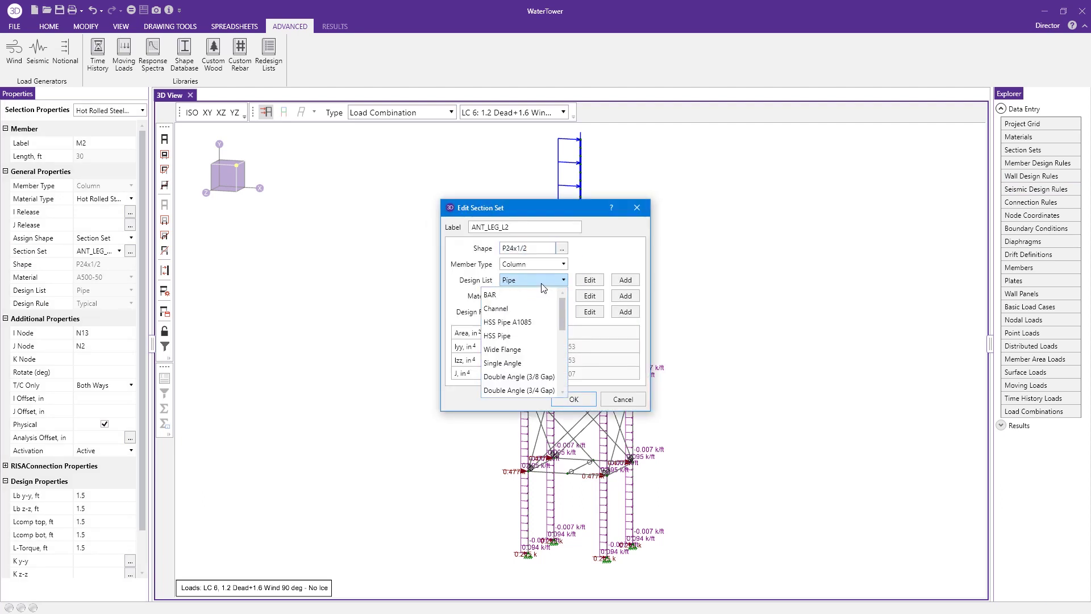
{"action": "left_click", "coordinate": [600, 264]}
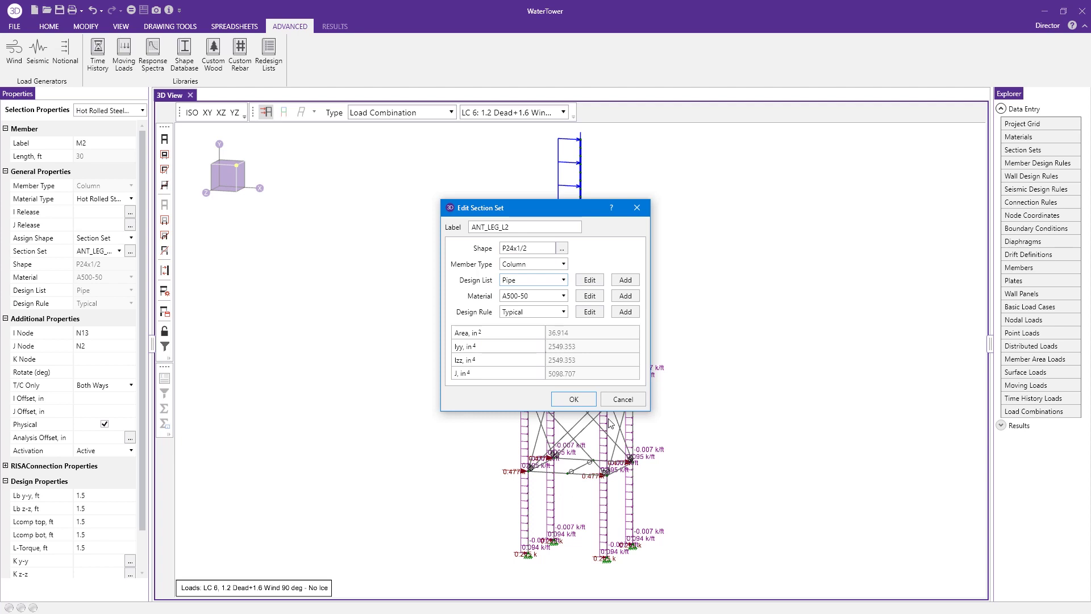
{"action": "left_click", "coordinate": [623, 399]}
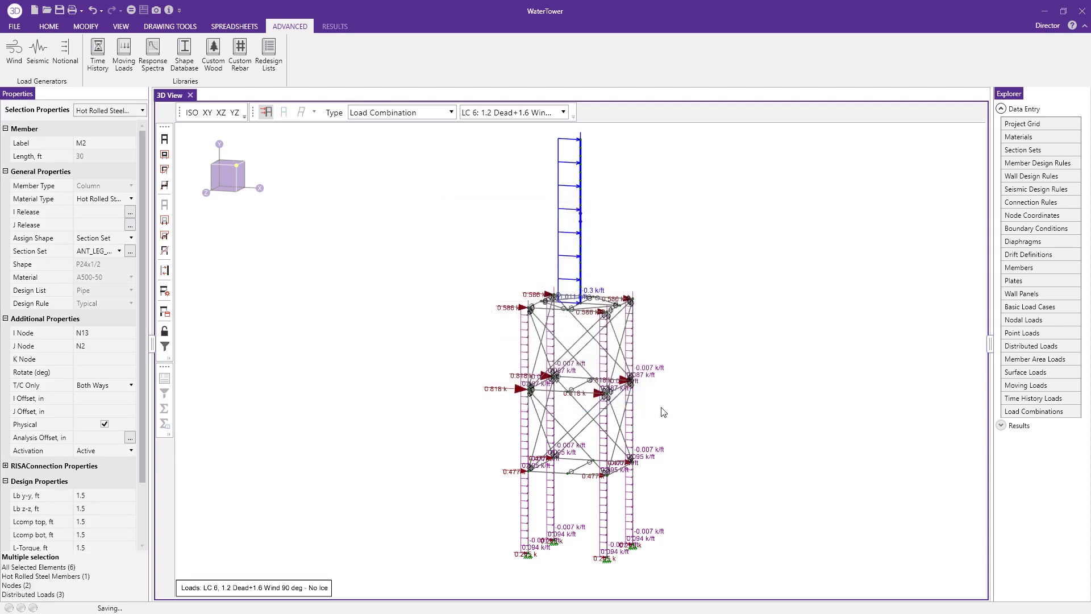
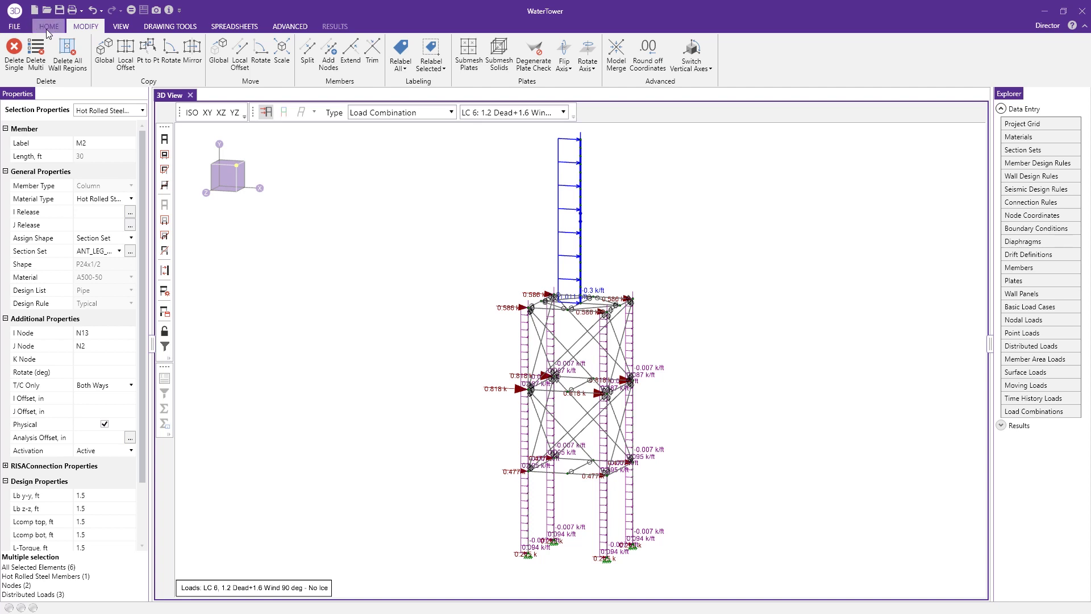
Start a new model without saving the WaterTower changes, accepting the default project information
{"action": "left_click", "coordinate": [49, 27]}
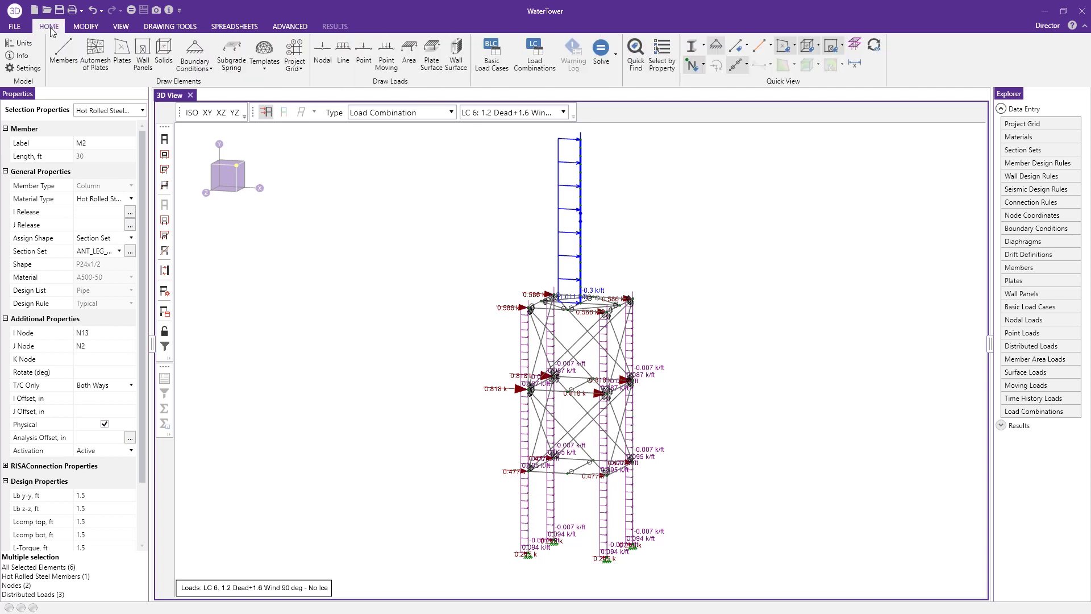
{"action": "left_click", "coordinate": [14, 27]}
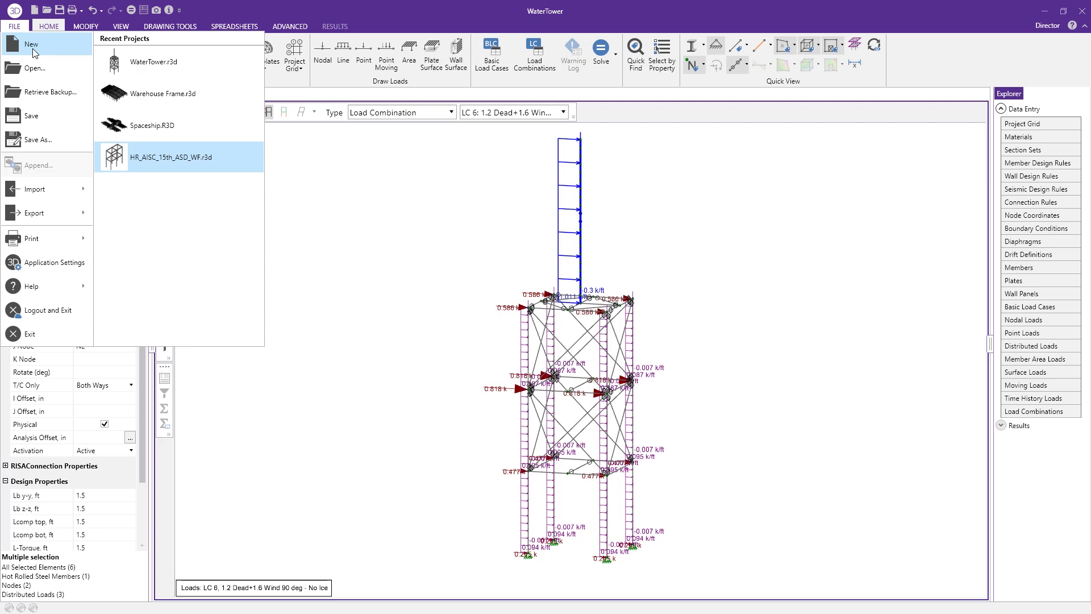
{"action": "left_click", "coordinate": [32, 52]}
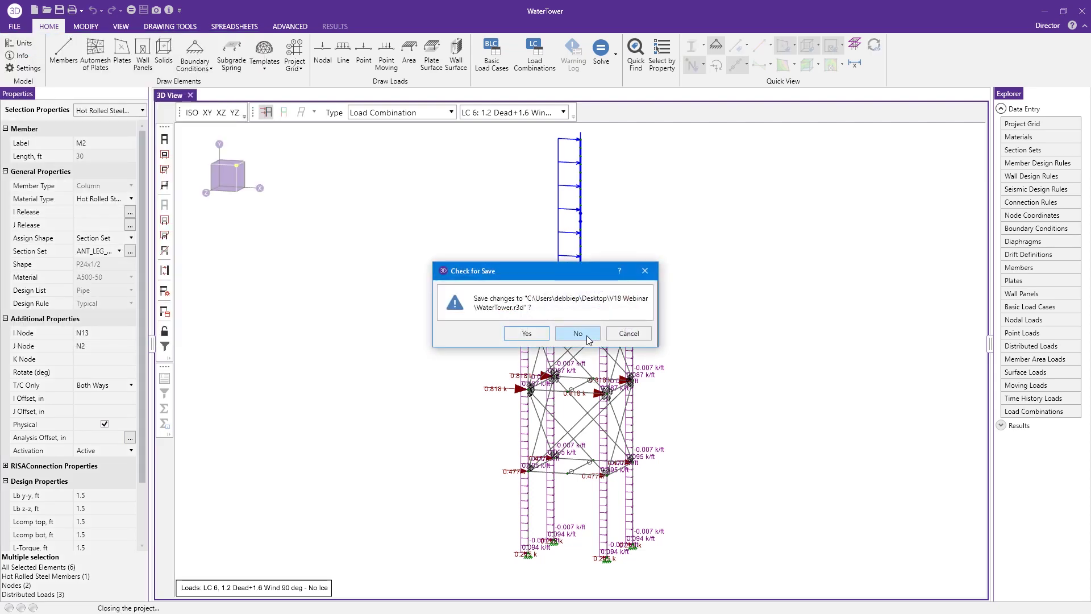
{"action": "left_click", "coordinate": [591, 340]}
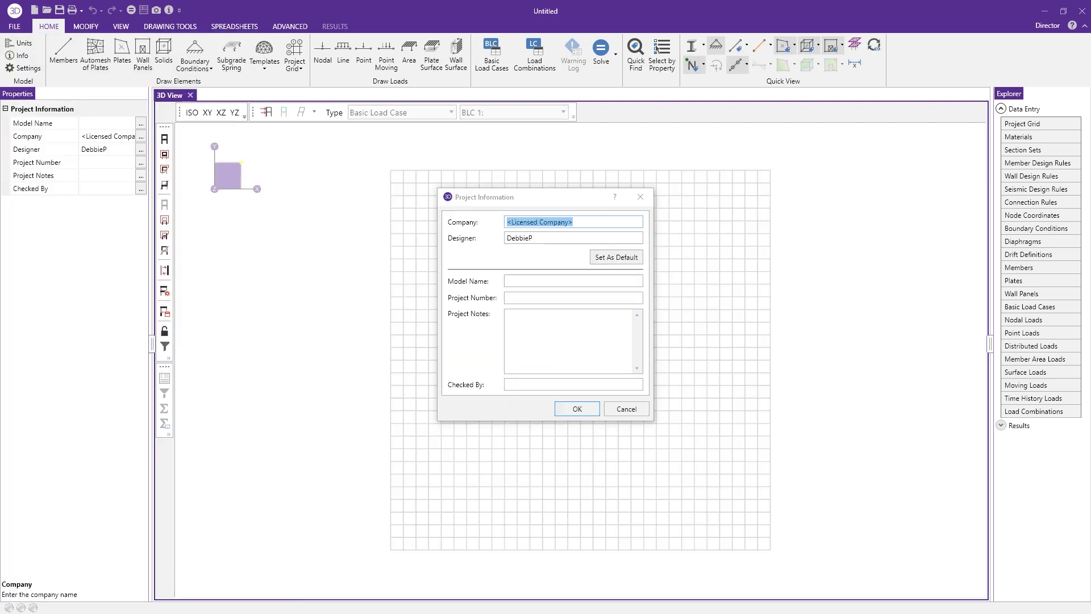
{"action": "left_click", "coordinate": [576, 409]}
Set the new model's units to Standard Imperial
{"action": "left_click_drag", "start_coordinate": [228, 174], "coordinate": [225, 196]}
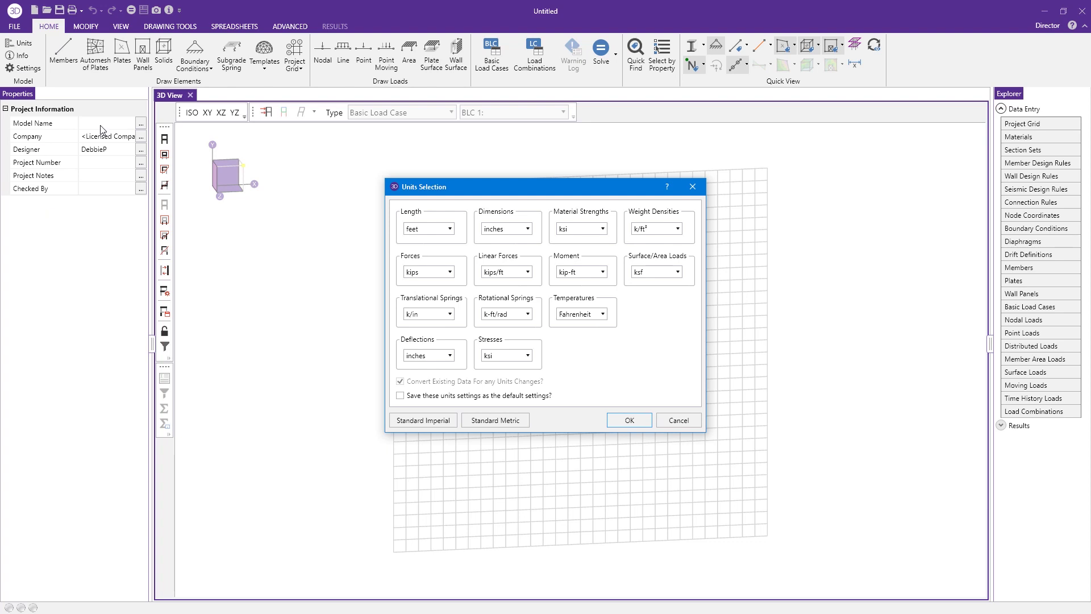
{"action": "left_click", "coordinate": [439, 421]}
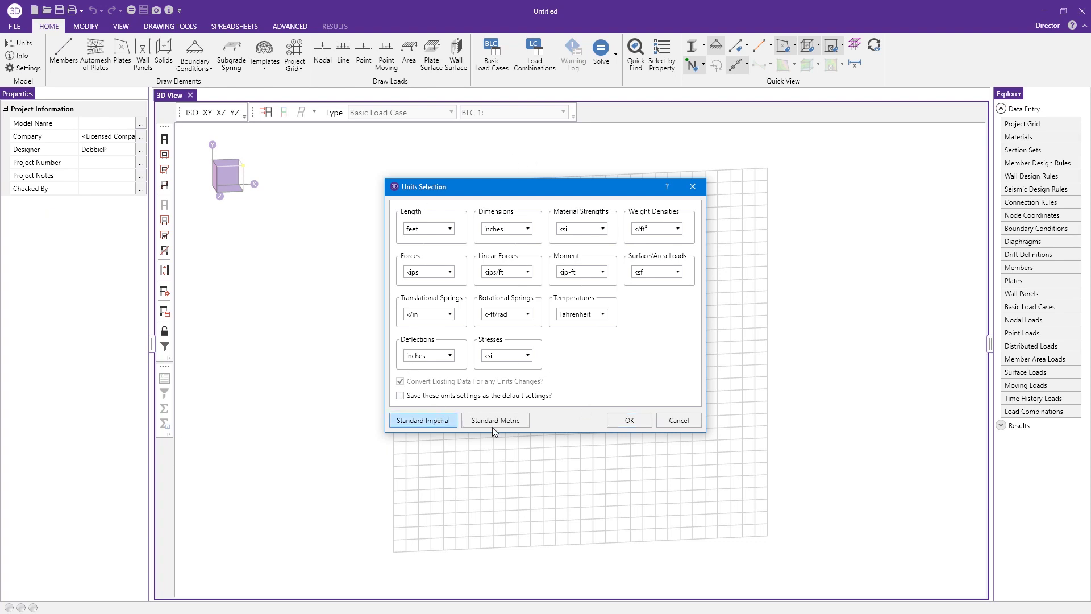
{"action": "left_click", "coordinate": [629, 421]}
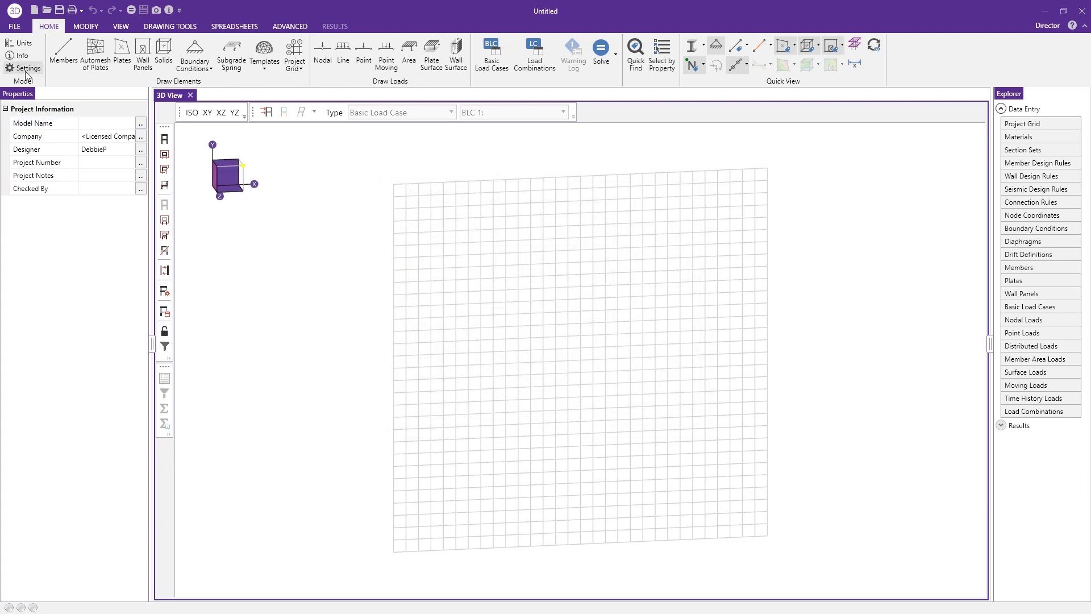
Review the solution, axis, codes and concrete options in the model settings, and close them without changes
{"action": "left_click", "coordinate": [27, 70]}
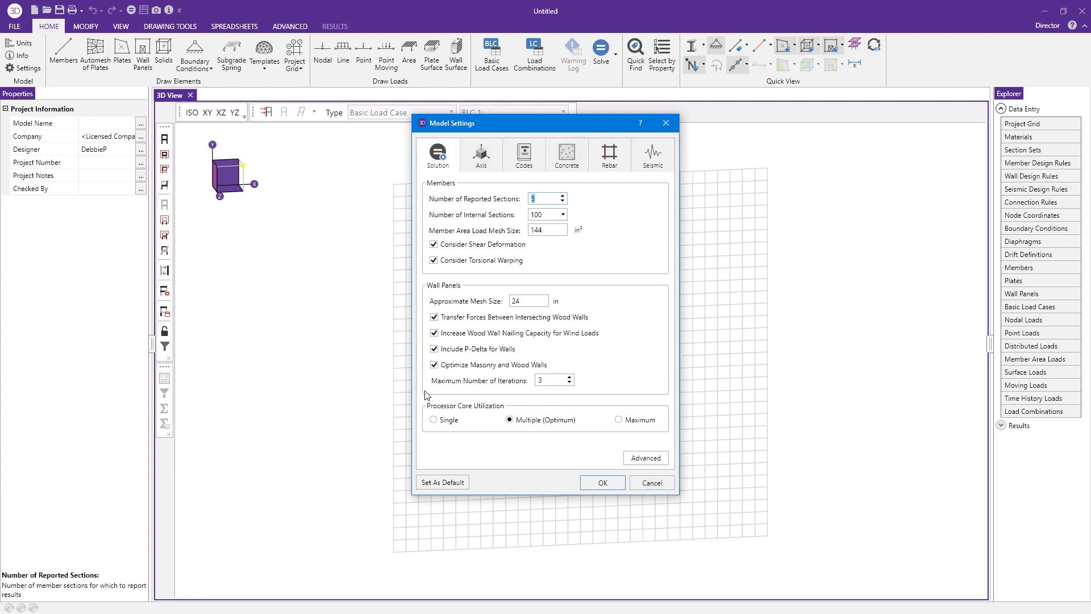
{"action": "left_click", "coordinate": [480, 162]}
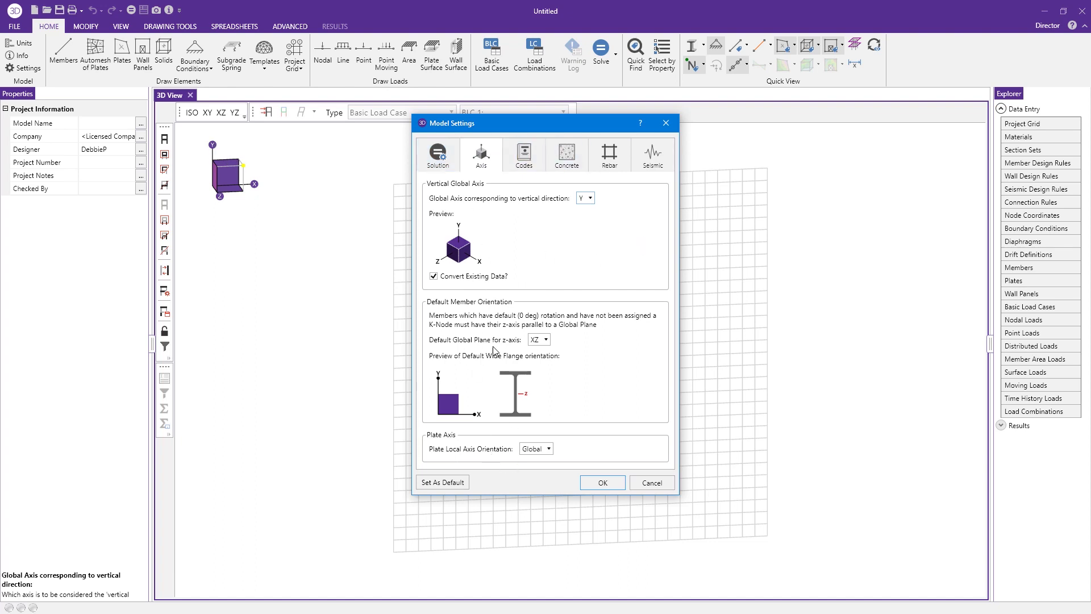
{"action": "left_click", "coordinate": [519, 158]}
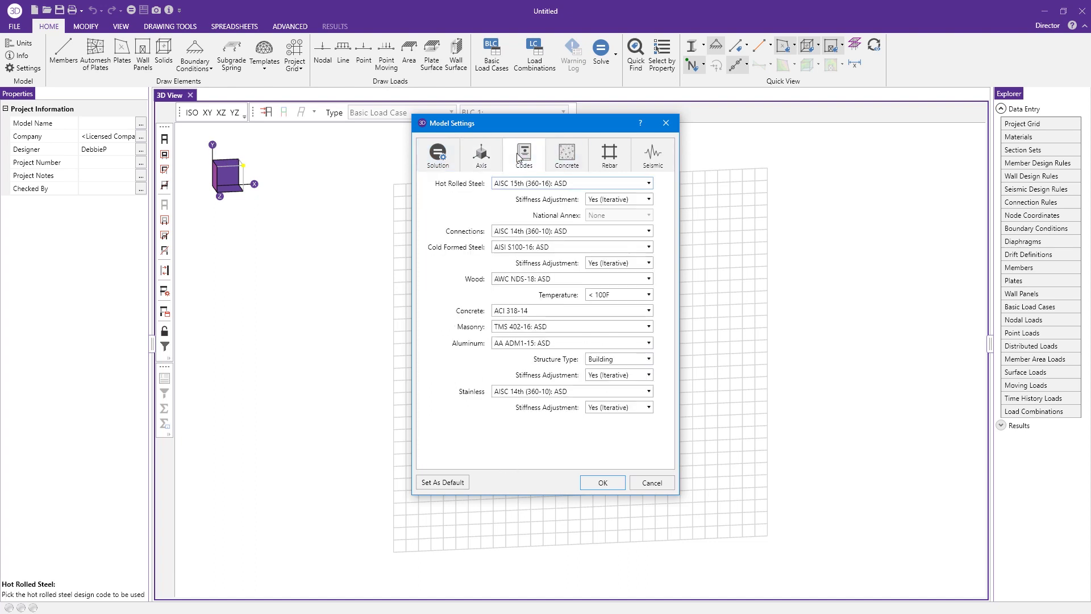
{"action": "left_click", "coordinate": [567, 155]}
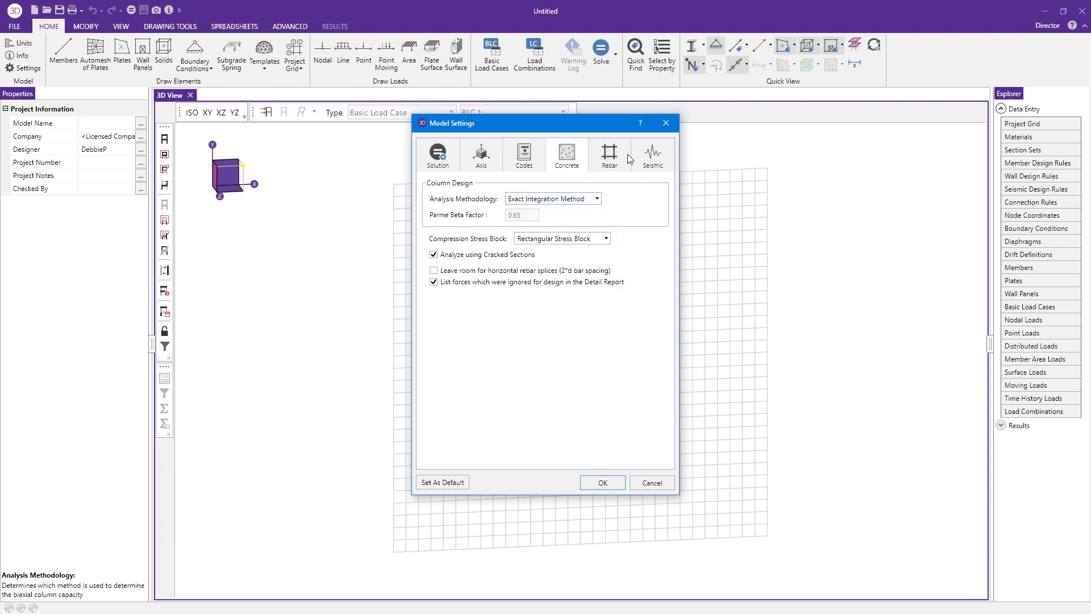
{"action": "left_click", "coordinate": [652, 483]}
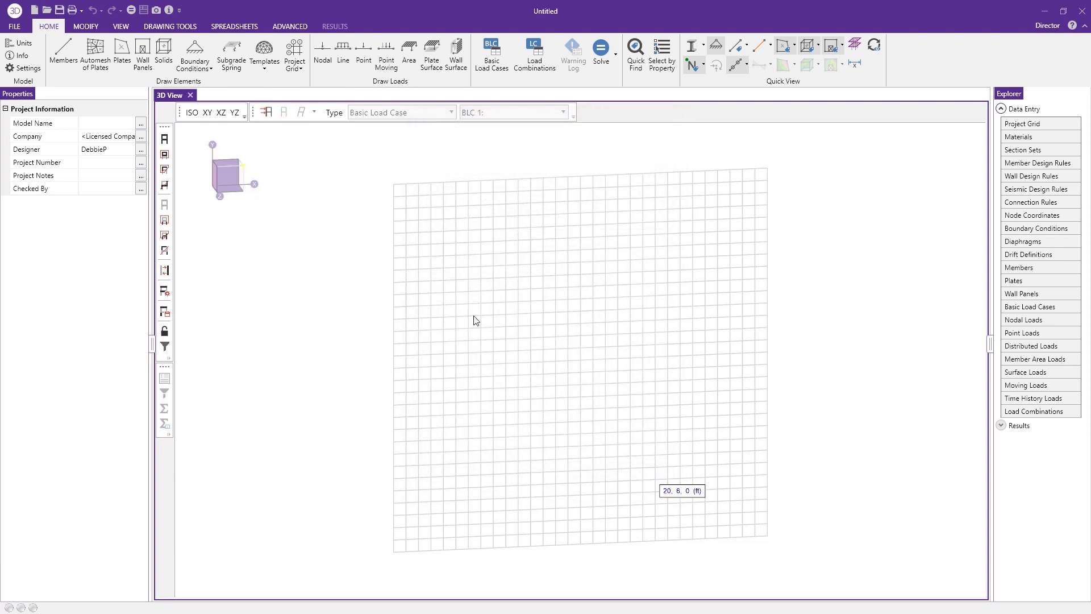
Review the general, input, output and file location preferences in the application settings, and close them without changes
{"action": "left_click", "coordinate": [15, 26]}
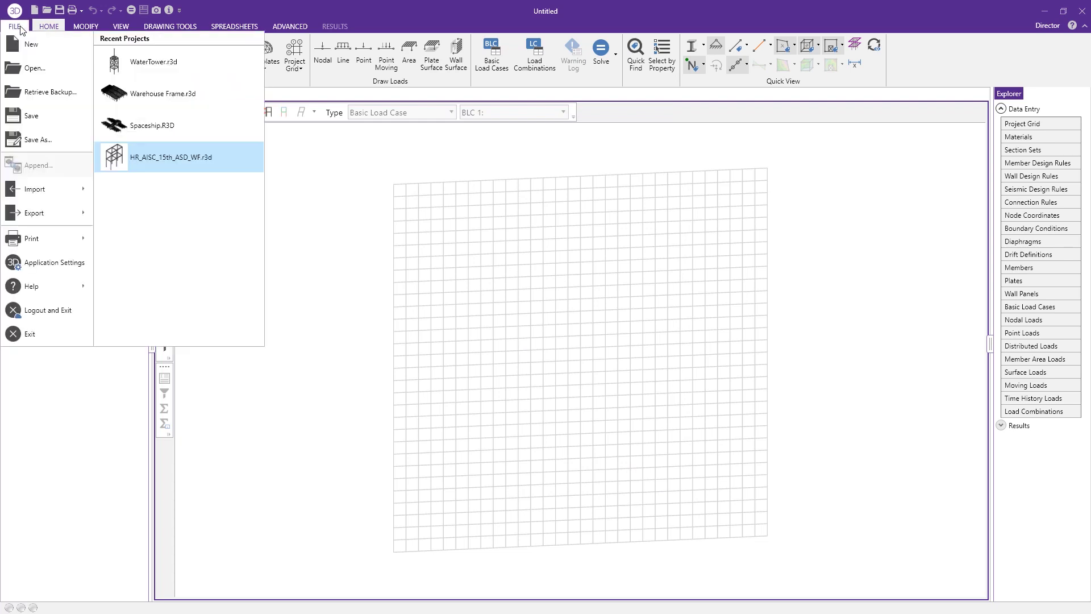
{"action": "left_click", "coordinate": [53, 262]}
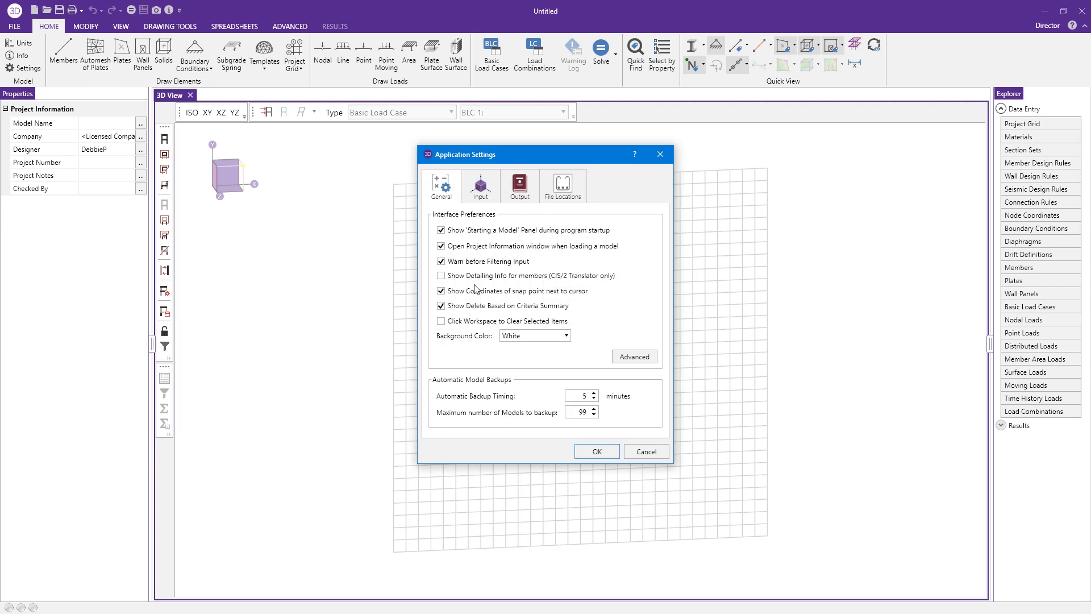
{"action": "left_click", "coordinate": [481, 190]}
{"action": "left_click", "coordinate": [521, 189]}
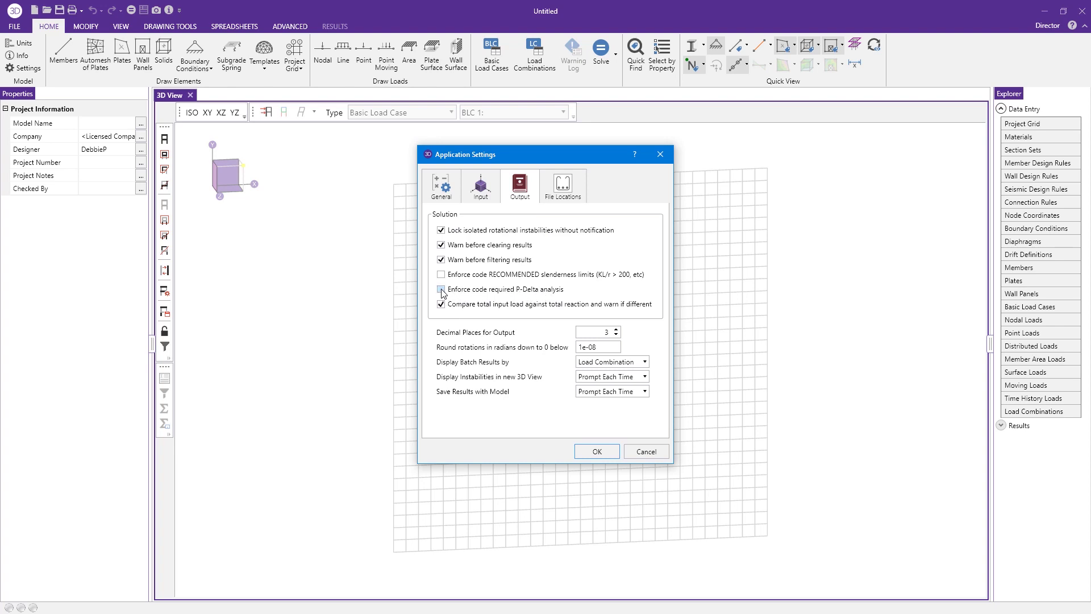
{"action": "left_click", "coordinate": [554, 186]}
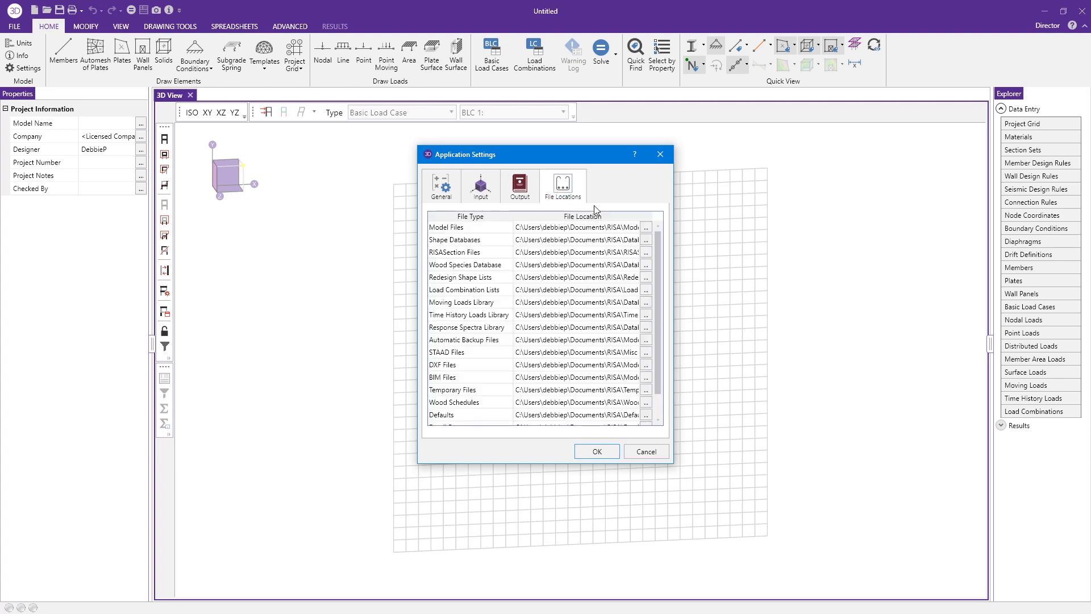
{"action": "left_click", "coordinate": [441, 188]}
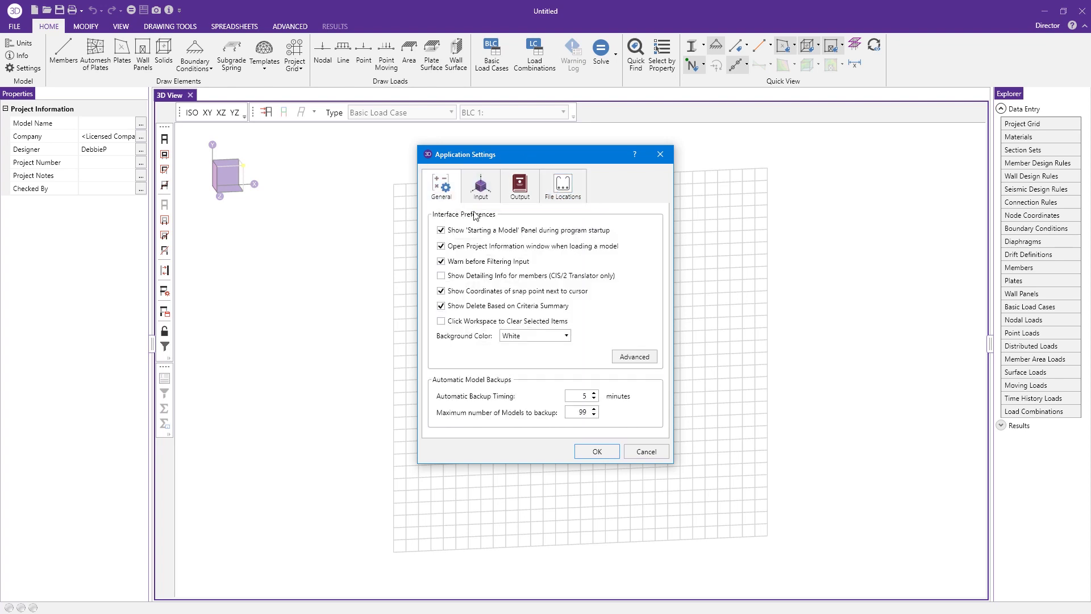
{"action": "left_click", "coordinate": [544, 337]}
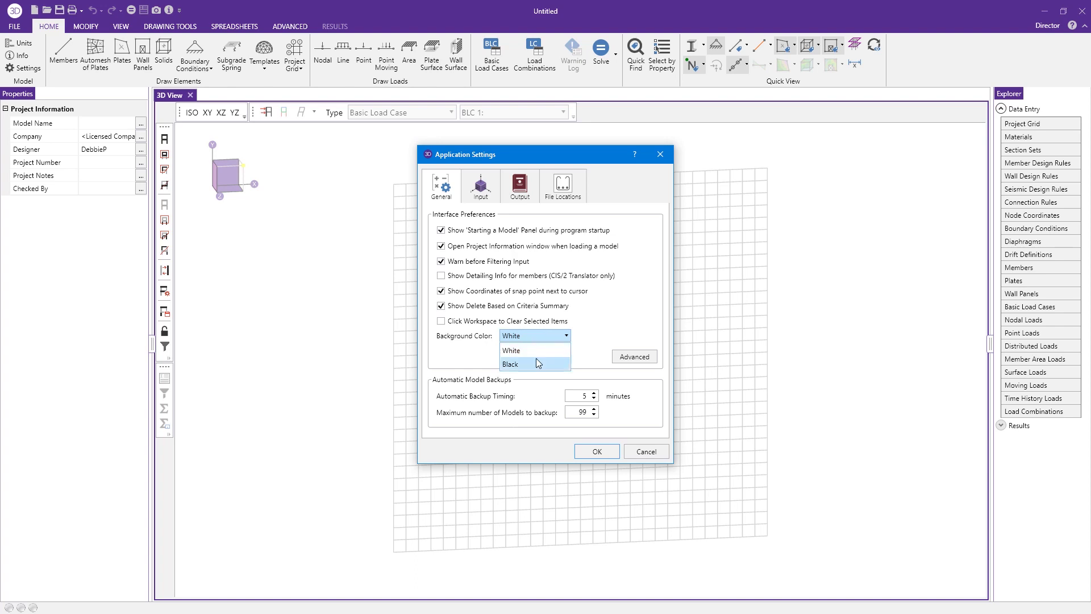
{"action": "left_click", "coordinate": [441, 306]}
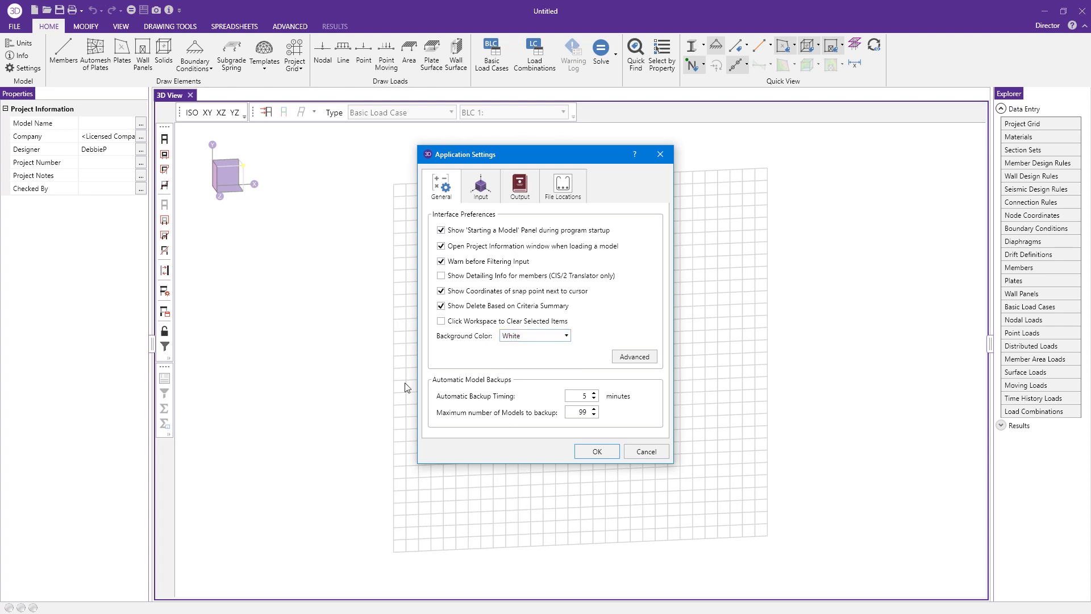
{"action": "left_click", "coordinate": [646, 452]}
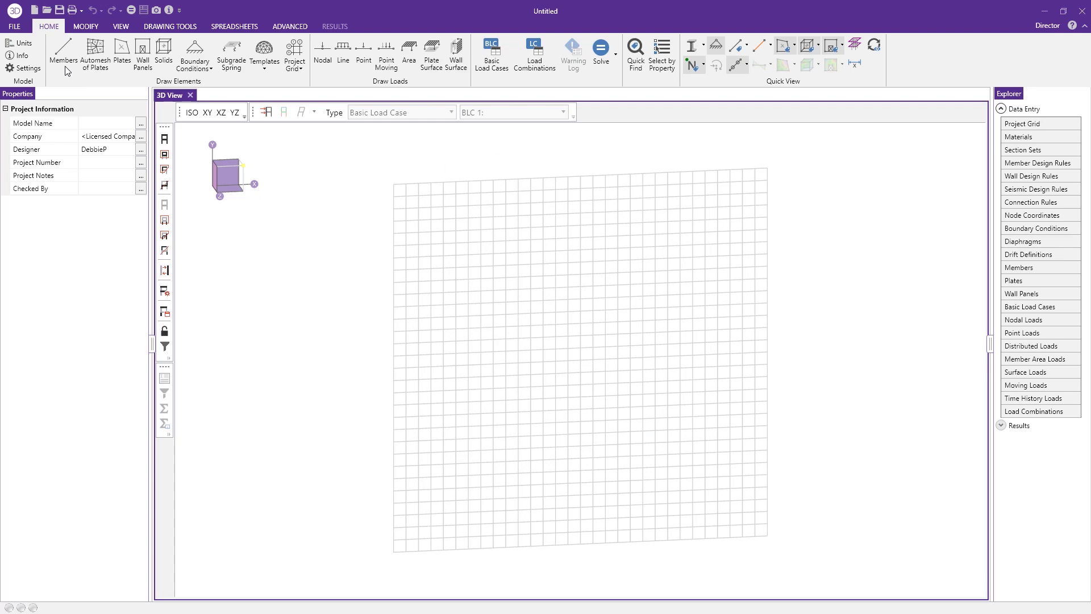
{"action": "left_click", "coordinate": [14, 27]}
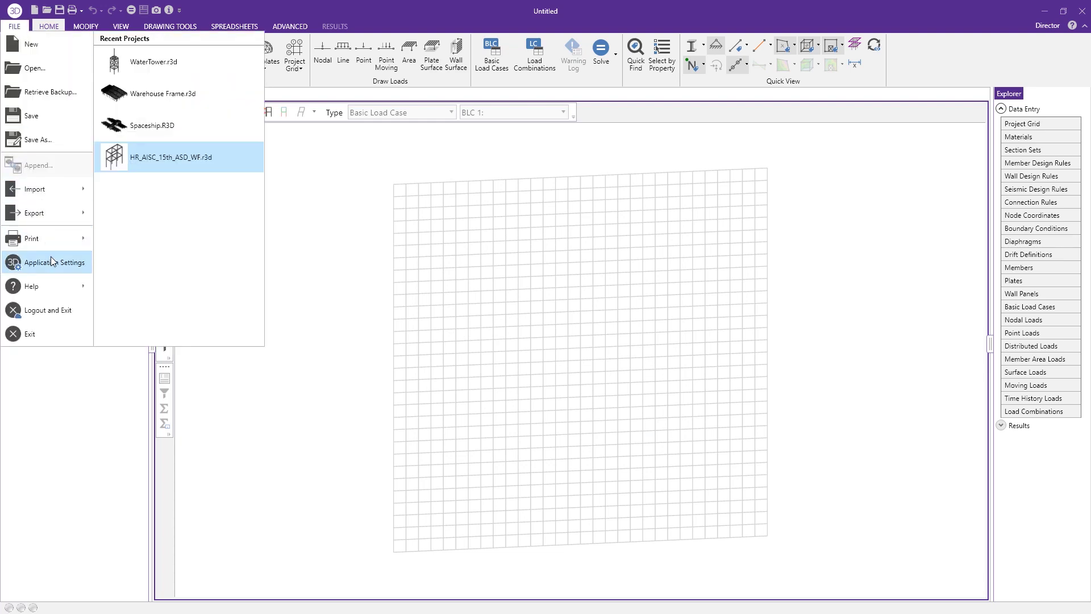
{"action": "left_click", "coordinate": [345, 449]}
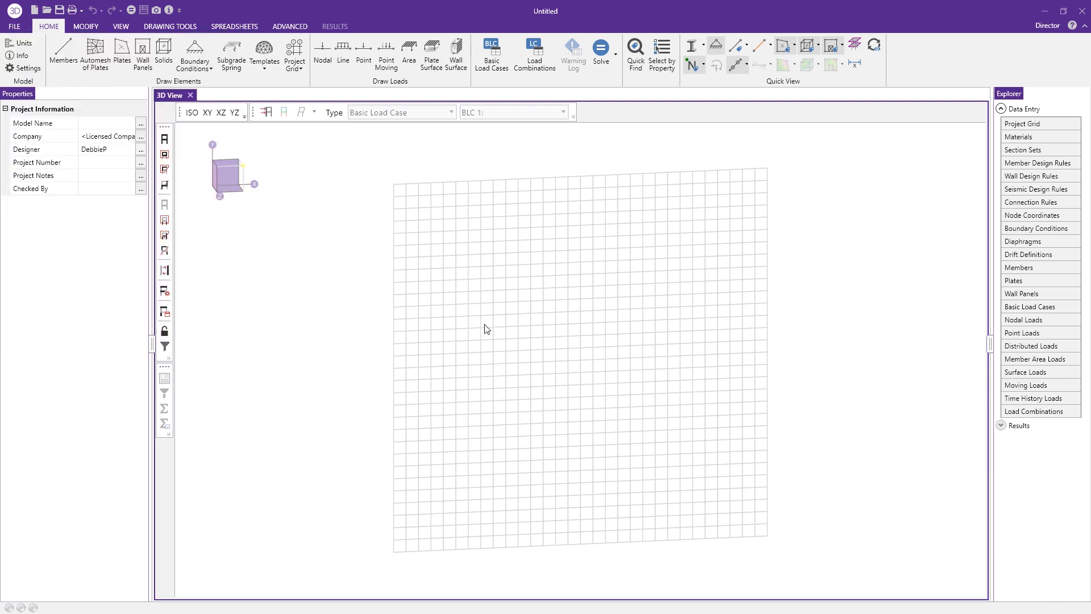
Start the Draw Members tool with shapes assigned by section set, and view section set HR1 without changing it
{"action": "left_click", "coordinate": [223, 174]}
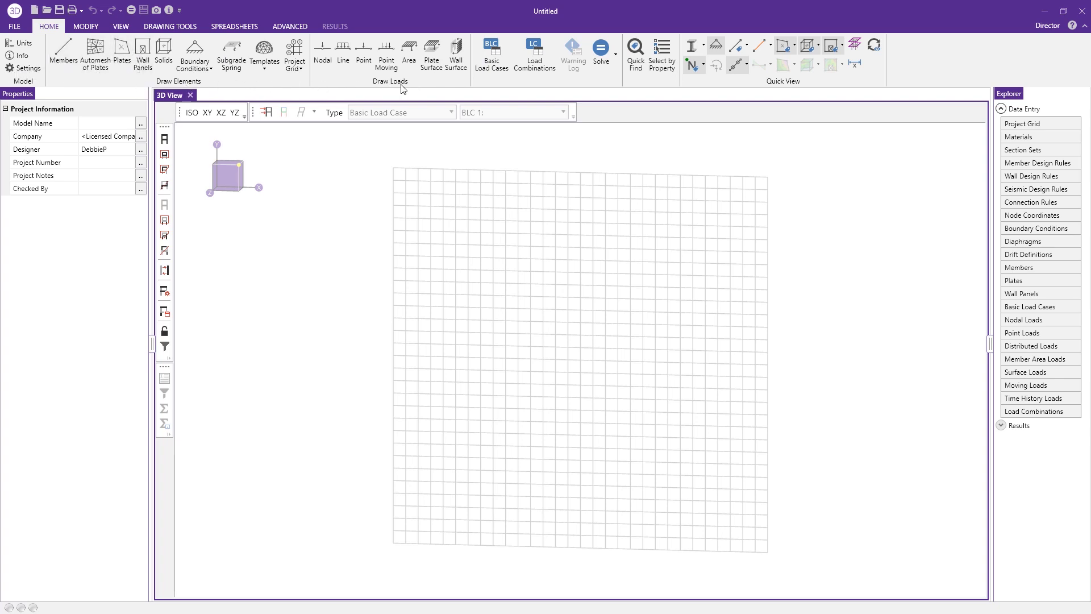
{"action": "left_click", "coordinate": [63, 57]}
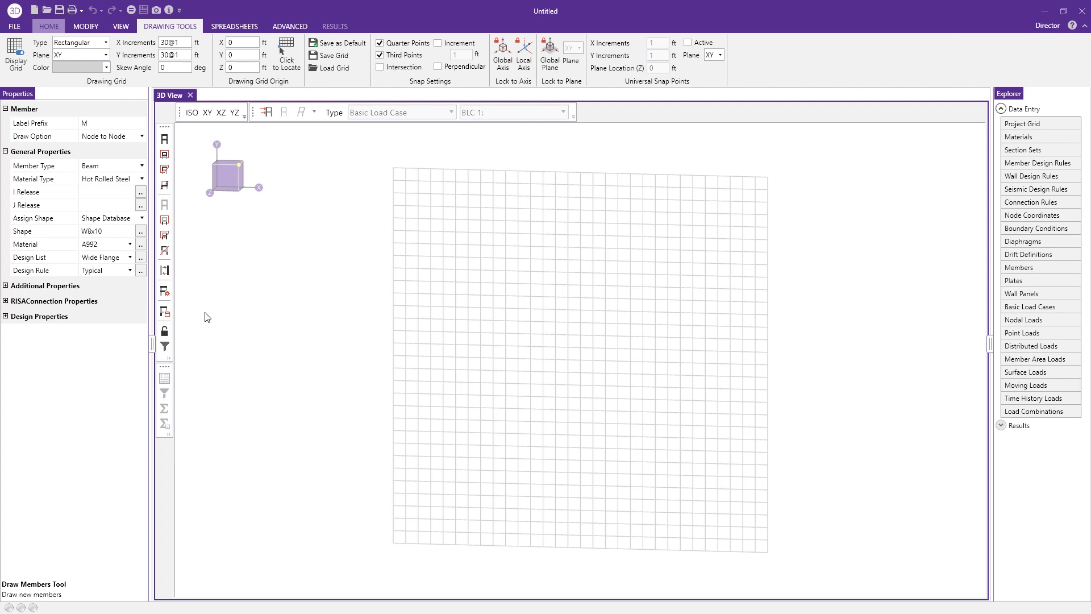
{"action": "left_click", "coordinate": [141, 219]}
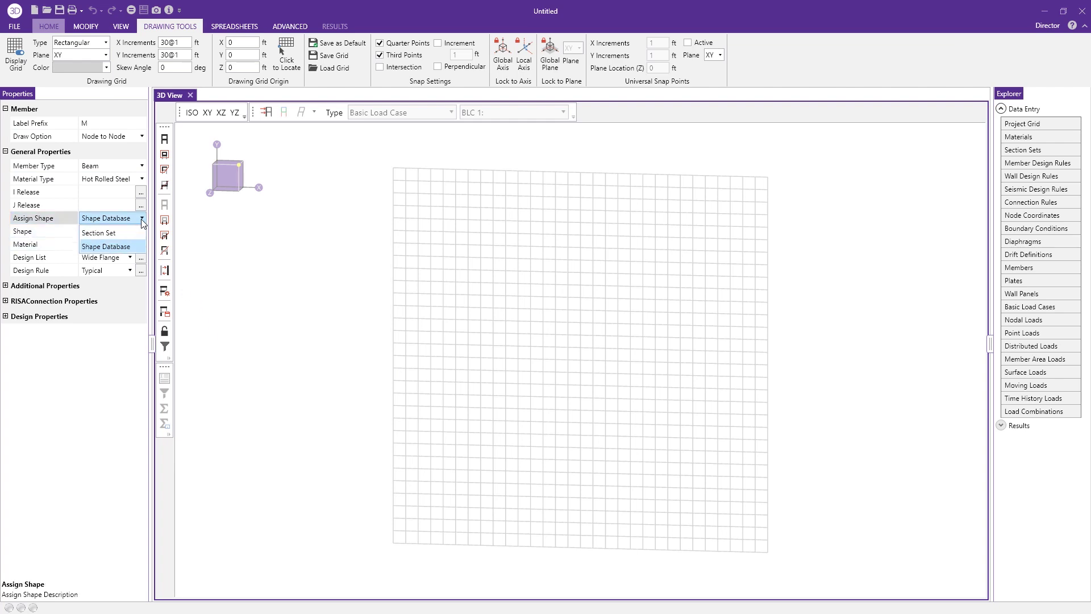
{"action": "left_click", "coordinate": [98, 233]}
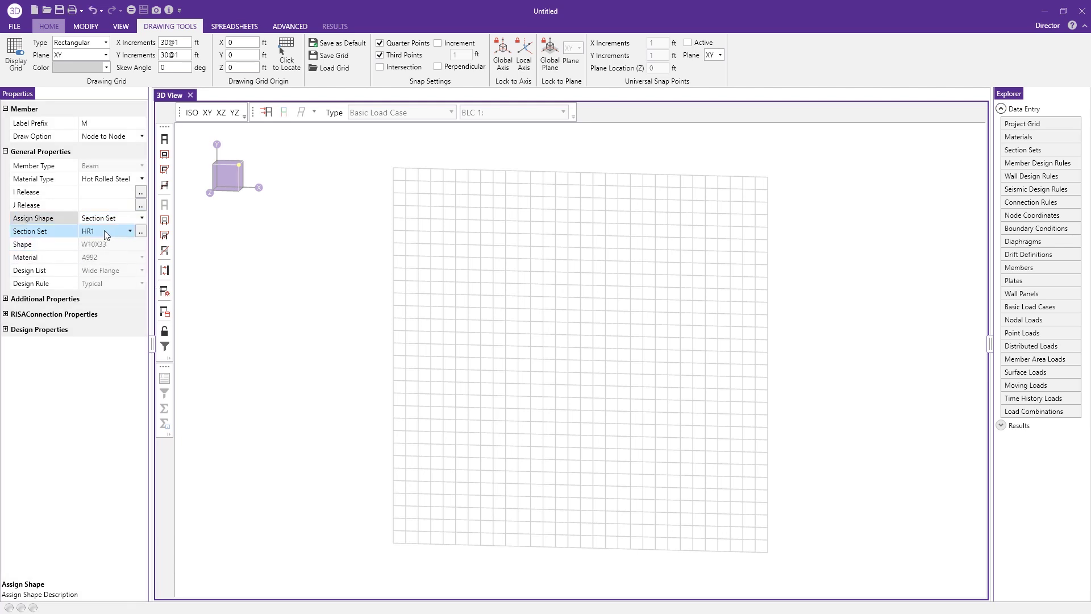
{"action": "left_click", "coordinate": [140, 232]}
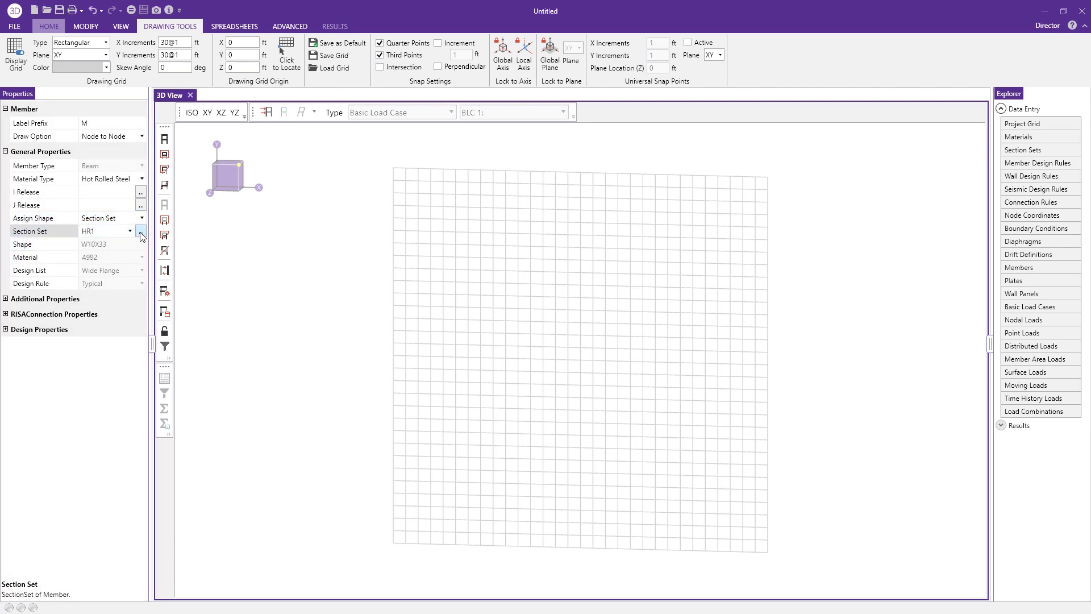
{"action": "left_click", "coordinate": [522, 301]}
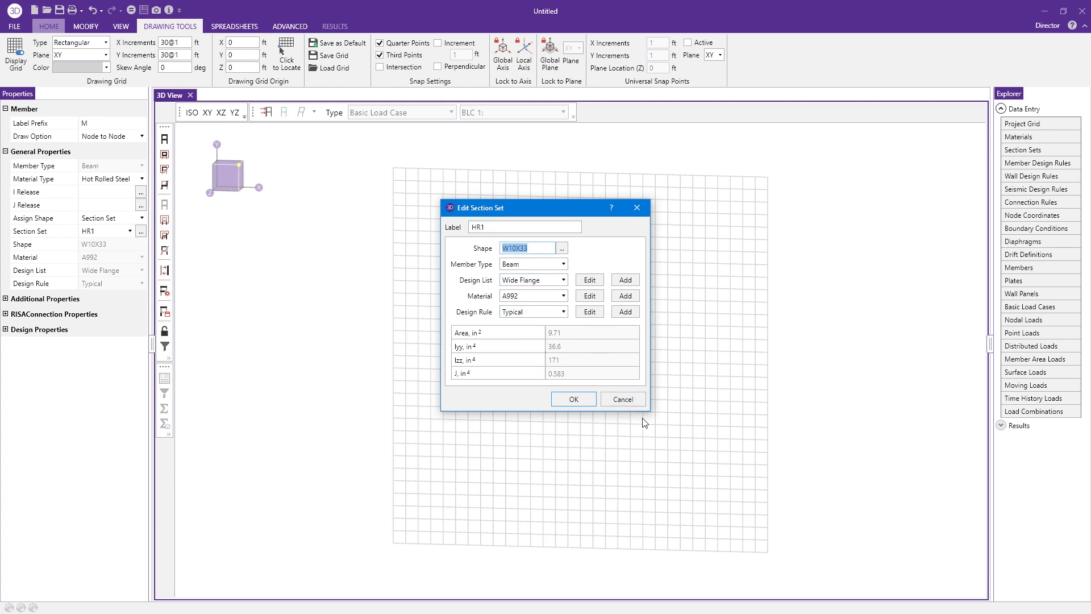
{"action": "left_click", "coordinate": [625, 399]}
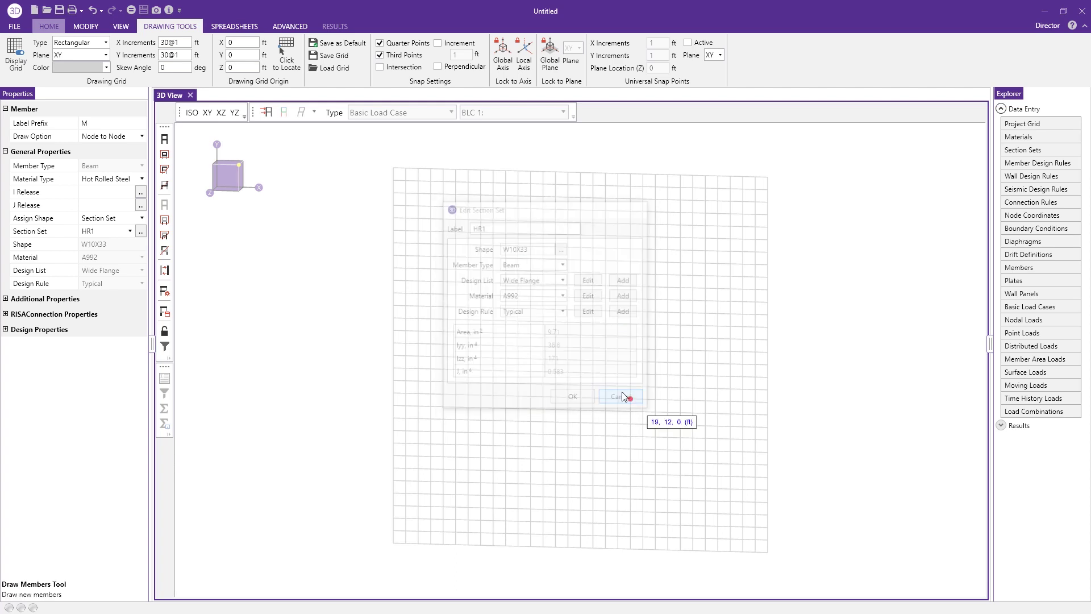
Set the new members' material type to Wood and change the shape of section set WOOD1 to 2X4
{"action": "left_click", "coordinate": [138, 178]}
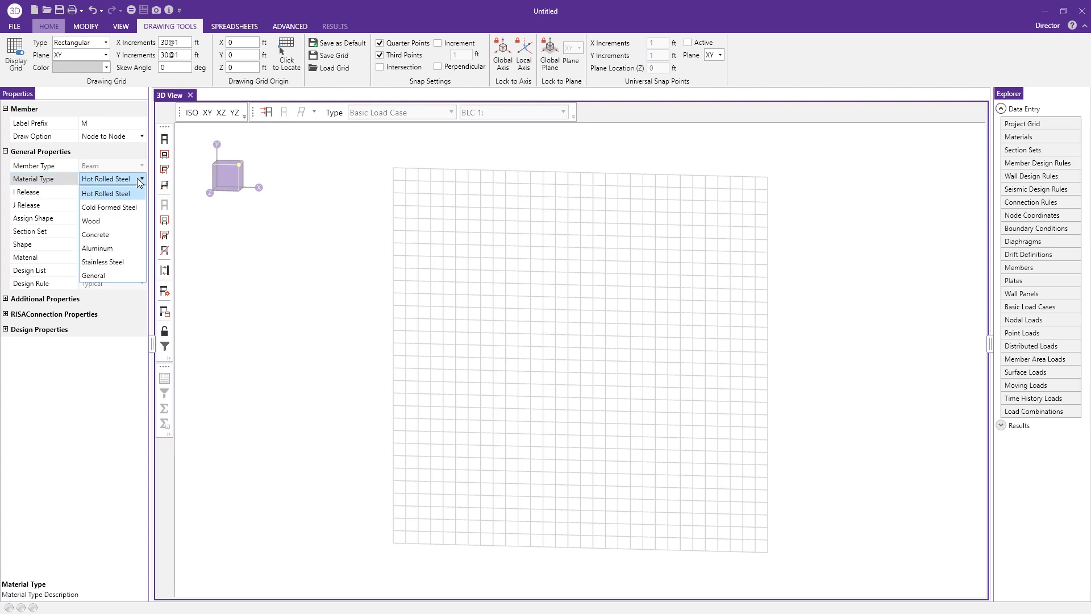
{"action": "left_click", "coordinate": [112, 222]}
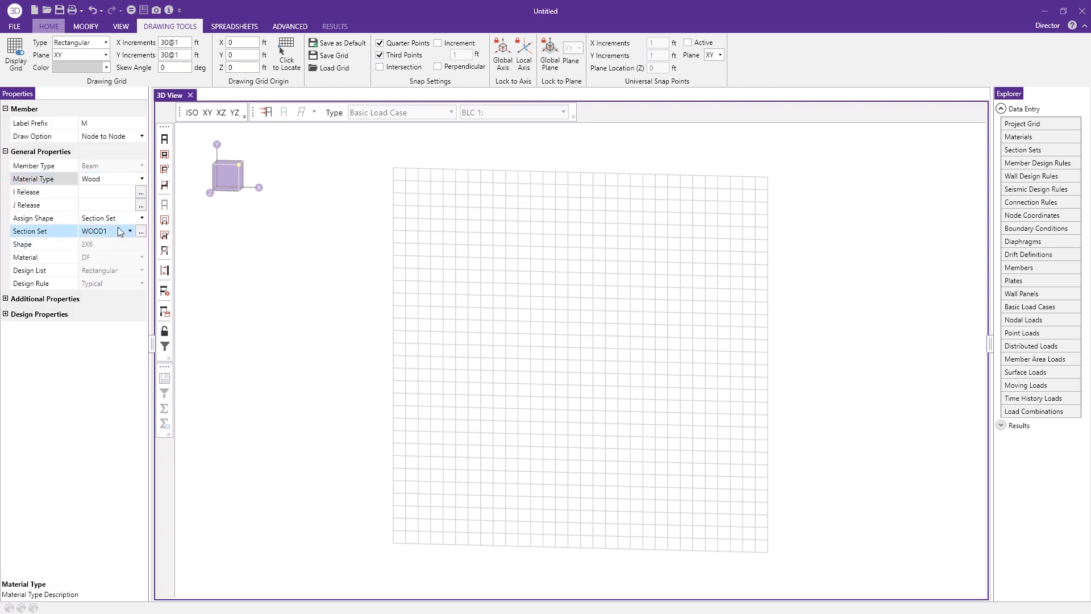
{"action": "left_click", "coordinate": [141, 231]}
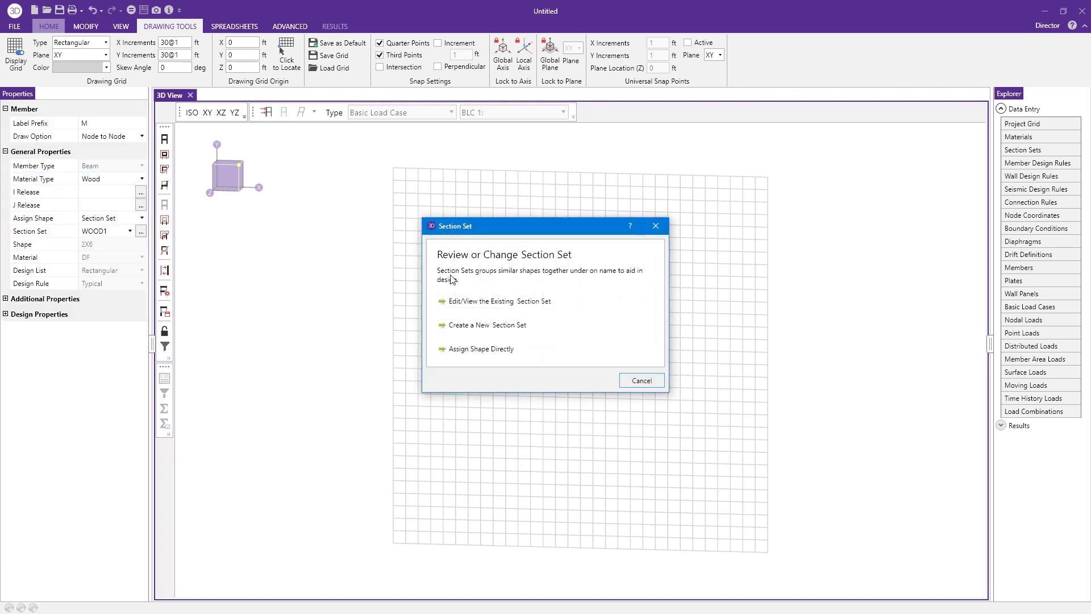
{"action": "left_click", "coordinate": [492, 302]}
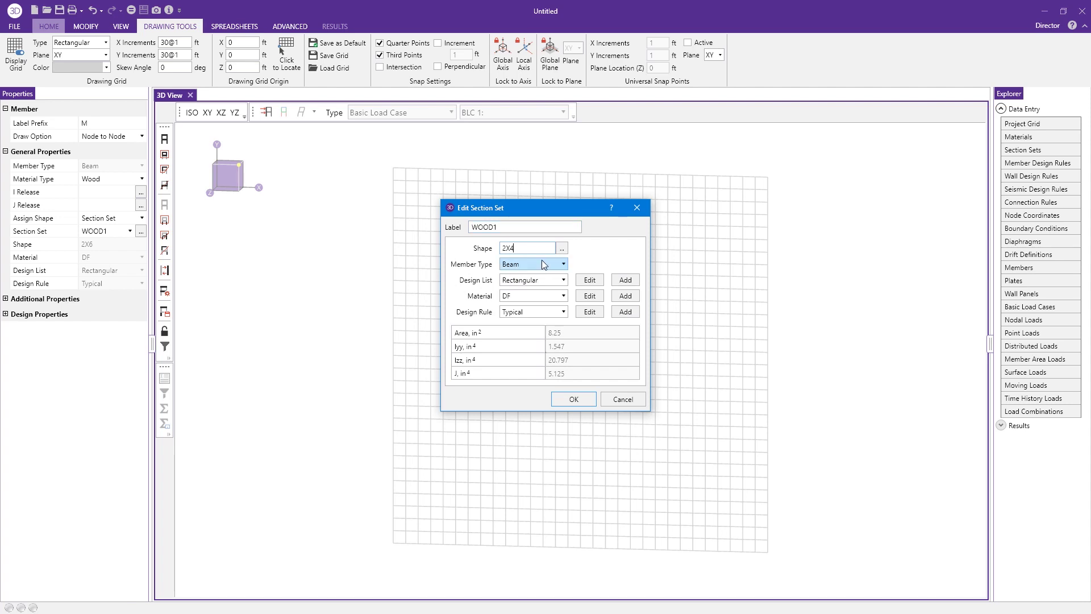
{"action": "left_click", "coordinate": [576, 398]}
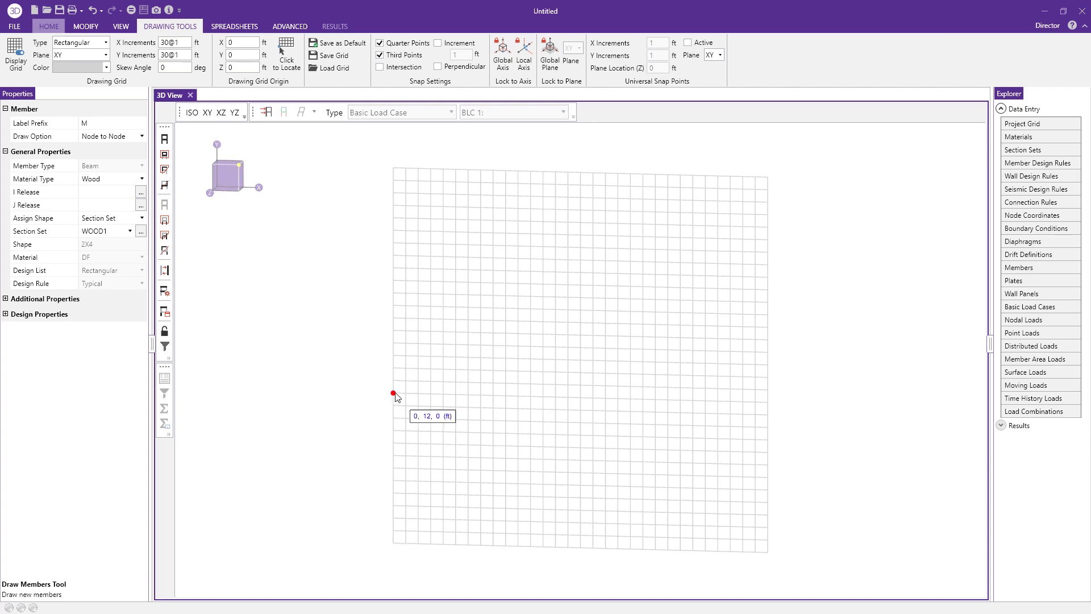
Set the drawing grid's colour to a medium blue theme shade
{"action": "scroll", "coordinate": [423, 340], "scroll_direction": "down", "scroll_amount": 2}
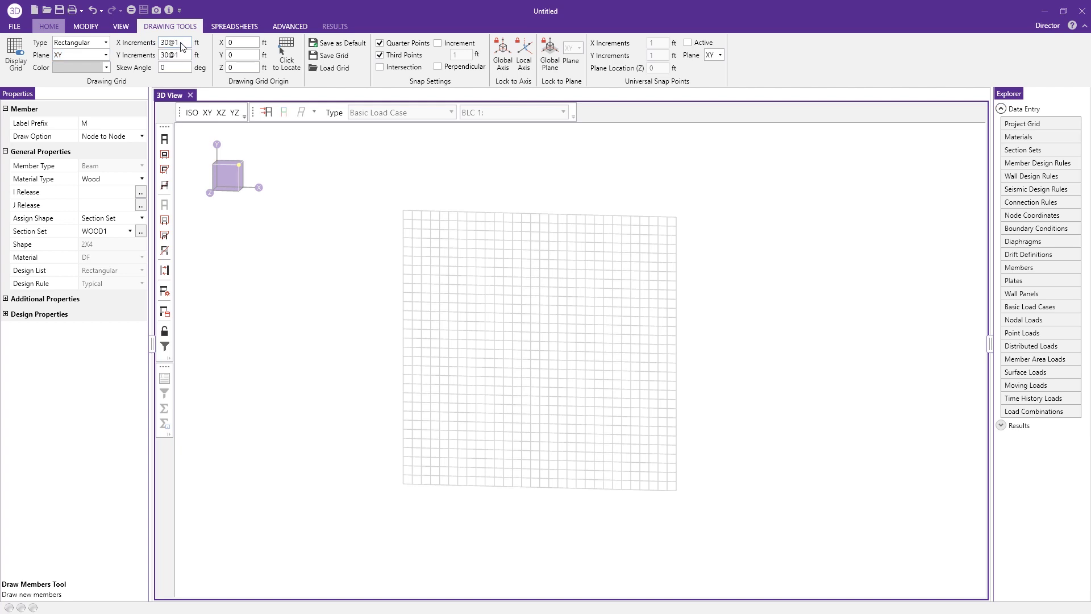
{"action": "left_click", "coordinate": [98, 66]}
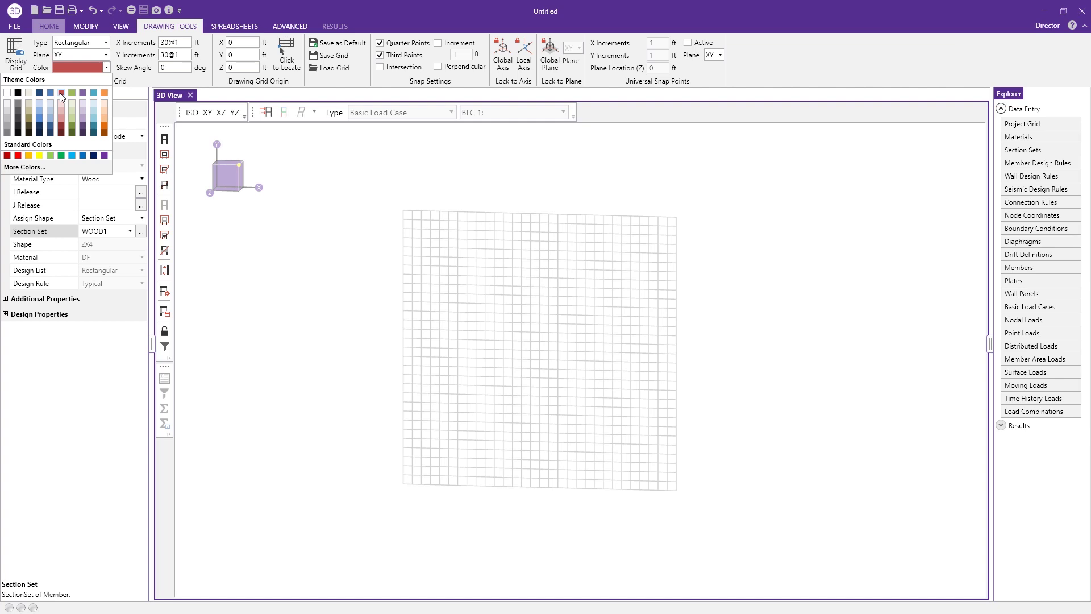
{"action": "left_click", "coordinate": [40, 93]}
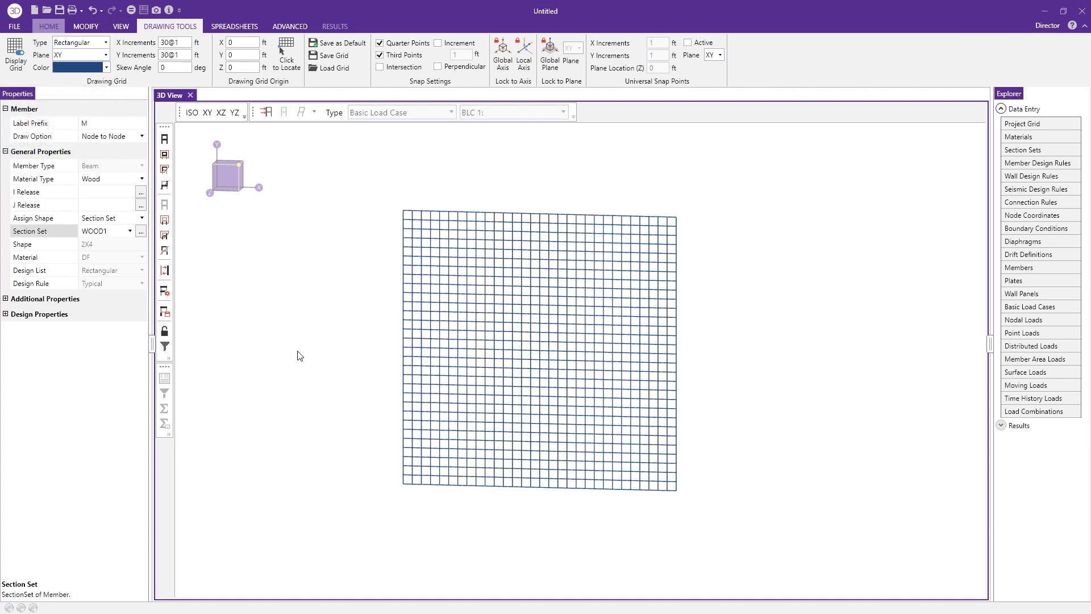
{"action": "left_click", "coordinate": [76, 68]}
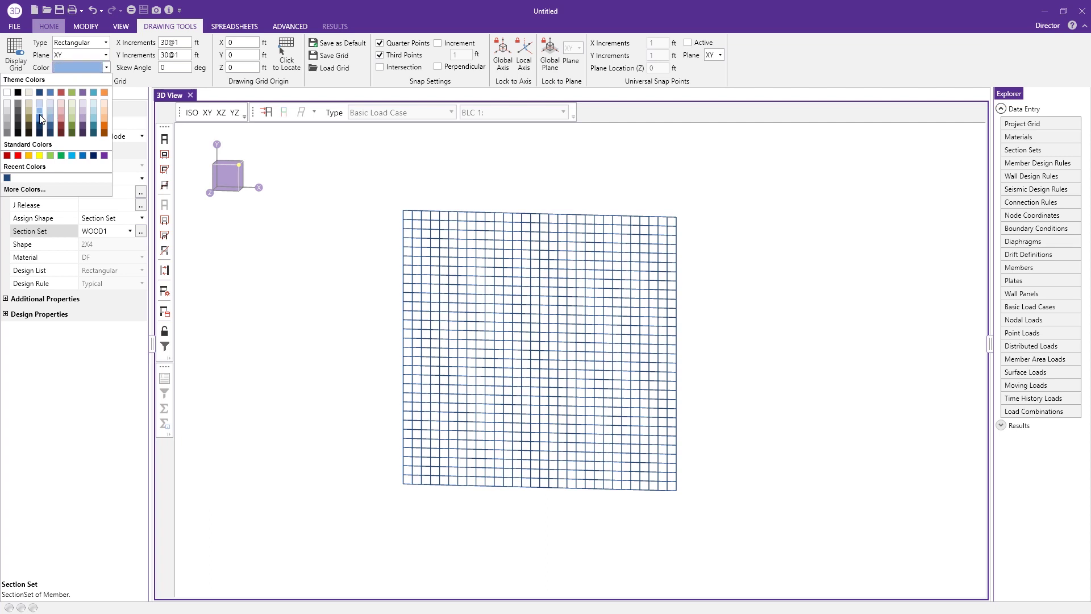
{"action": "left_click", "coordinate": [39, 117]}
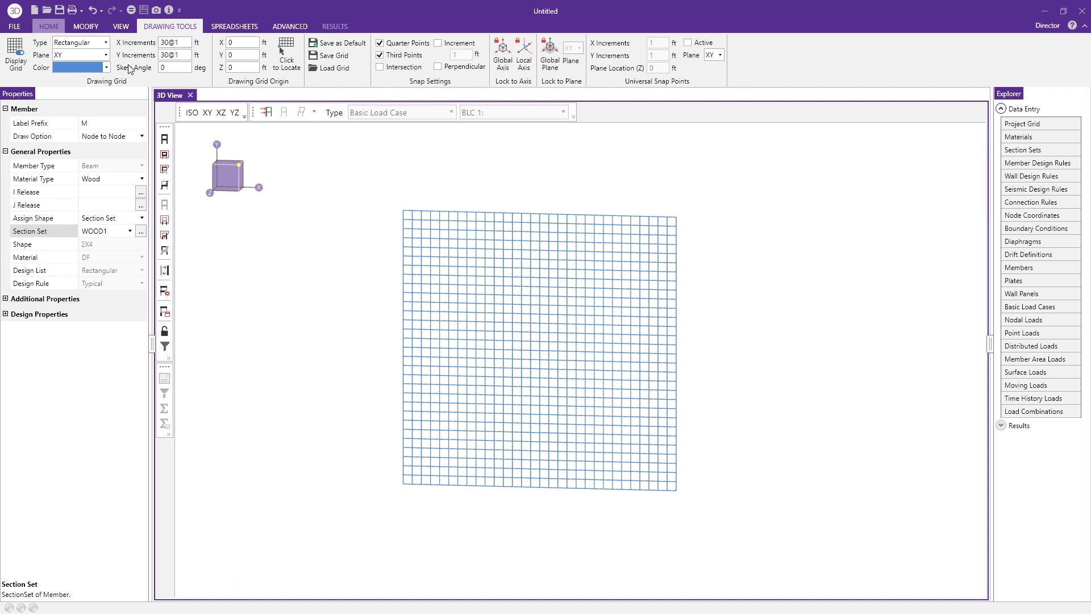
Set the drawing grid's X increments to 20@2 ft
{"action": "left_click", "coordinate": [185, 44]}
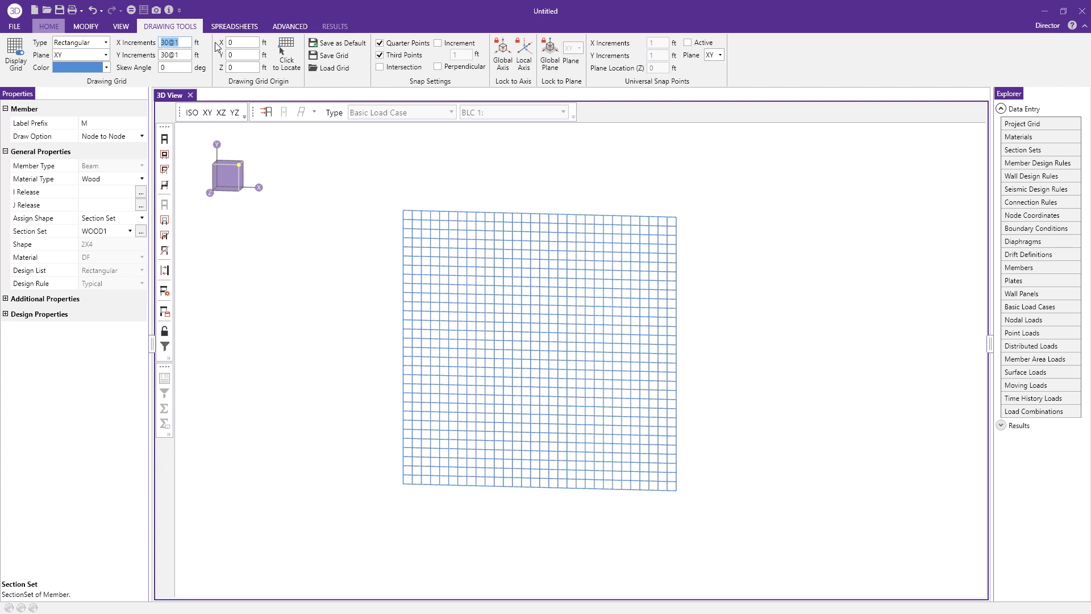
{"action": "type", "text": "20"}
{"action": "left_click", "coordinate": [186, 55]}
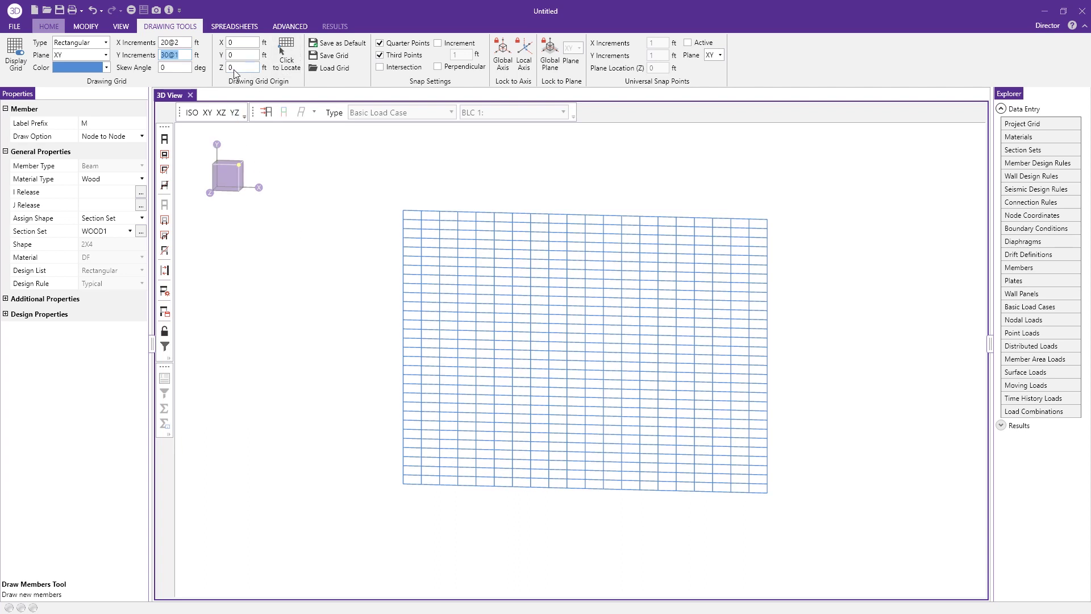
Draw four chord members from the grid origin to (20, 13, 0) ft, the grid's right edge 2 ft up, (20, 7, 0) ft and back
{"action": "left_click", "coordinate": [403, 485]}
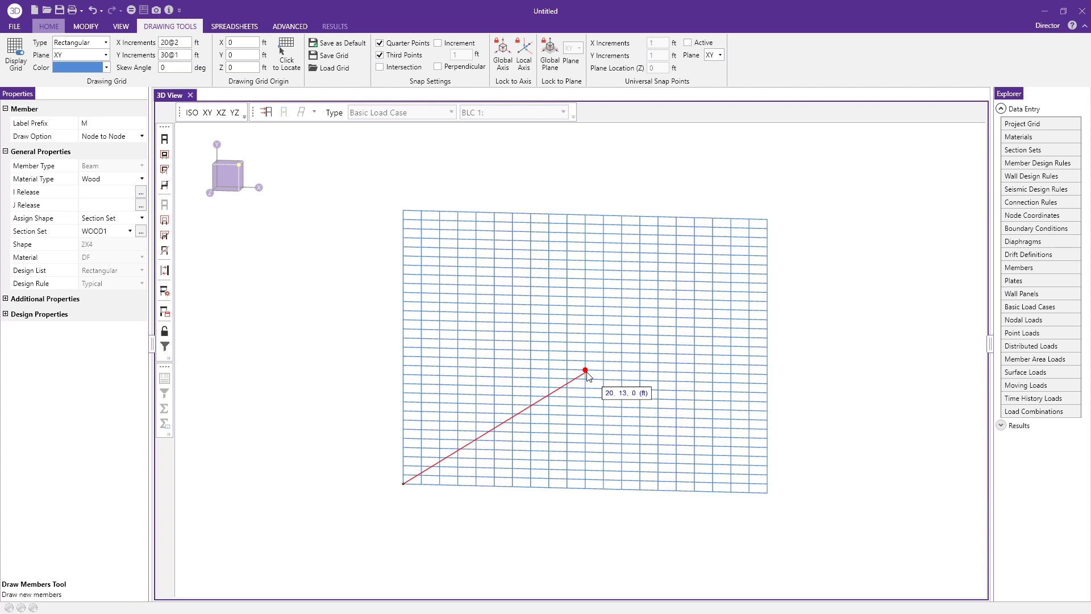
{"action": "left_click", "coordinate": [586, 370]}
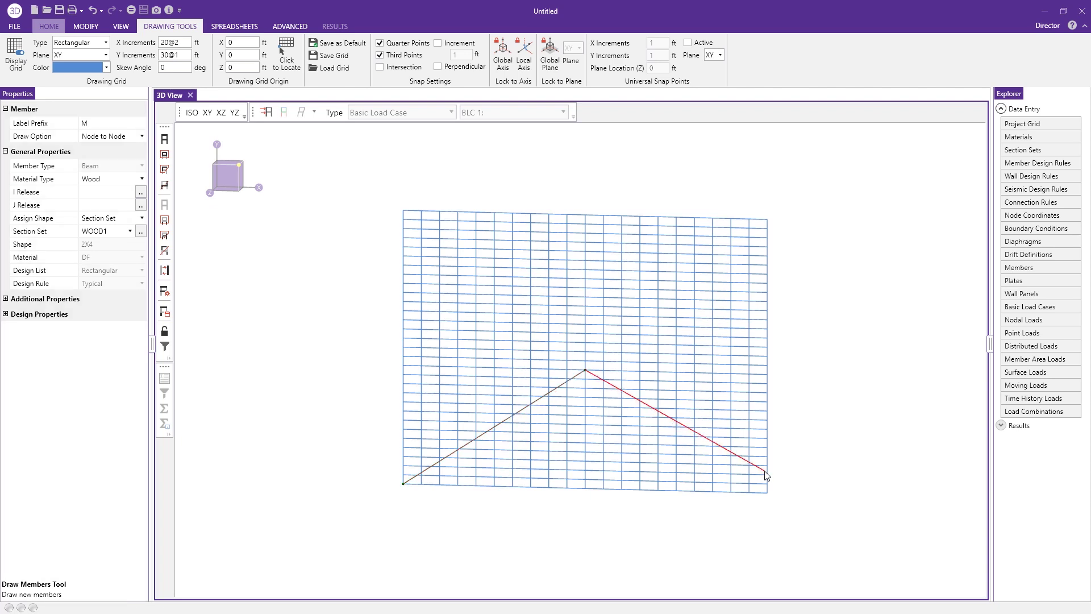
{"action": "left_click", "coordinate": [767, 475]}
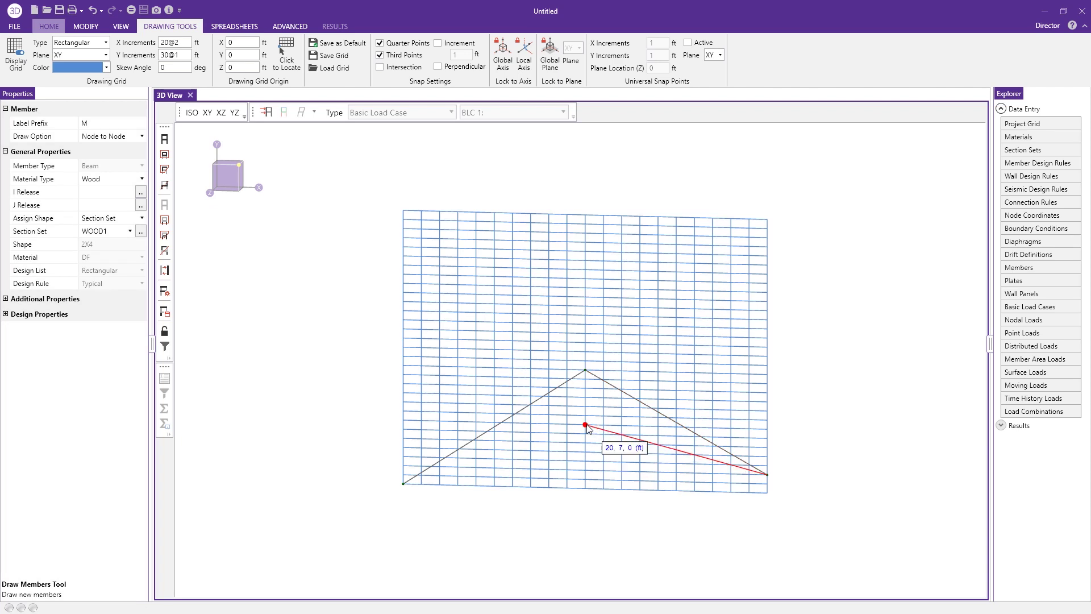
{"action": "left_click", "coordinate": [585, 425]}
{"action": "left_click", "coordinate": [403, 483]}
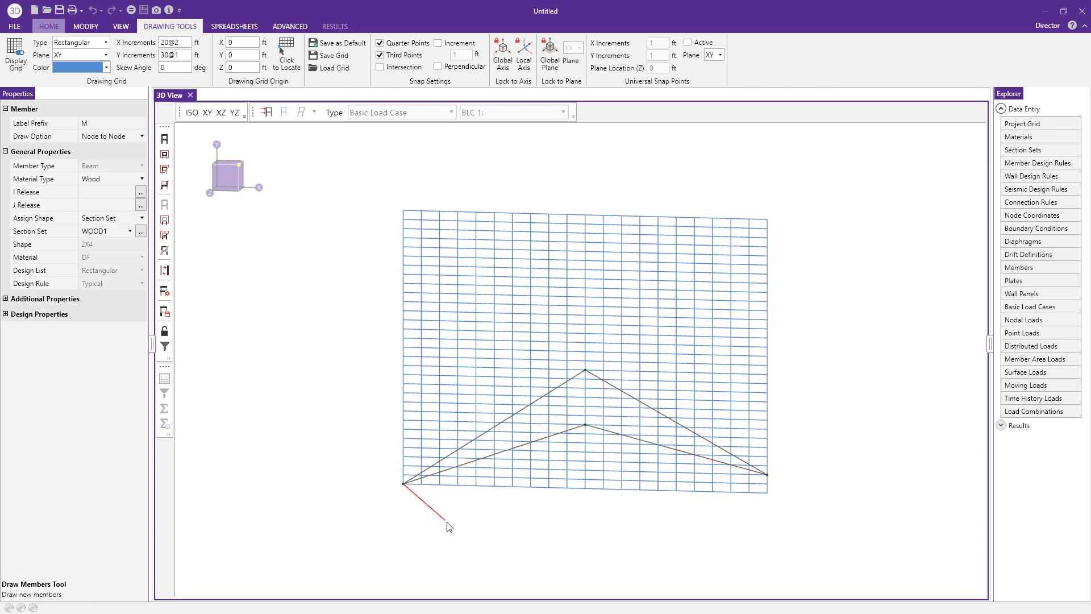
{"action": "right_click", "coordinate": [466, 526]}
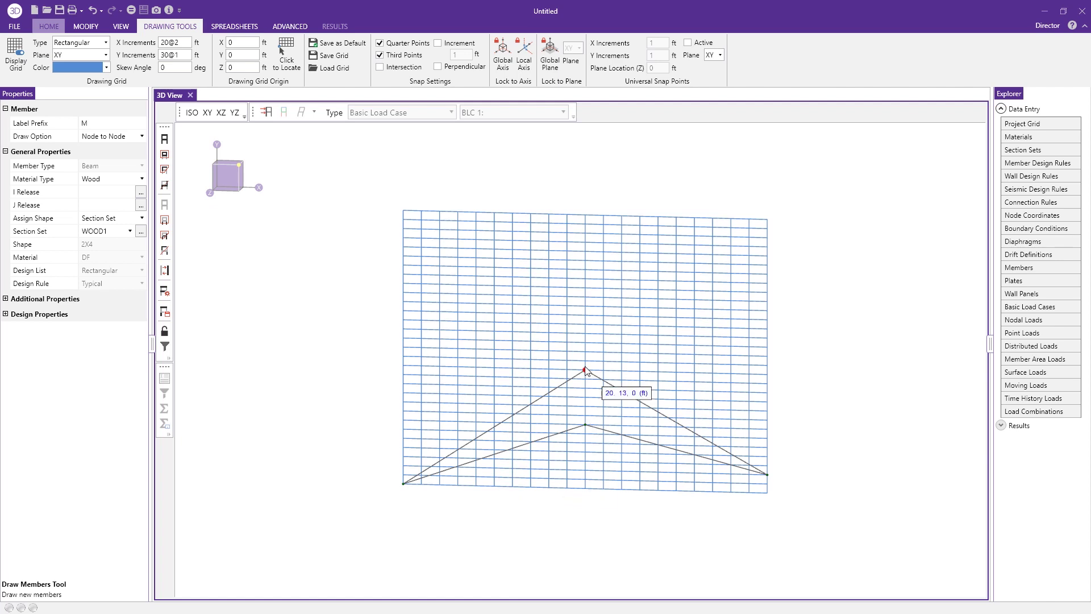
{"action": "left_click", "coordinate": [141, 232]}
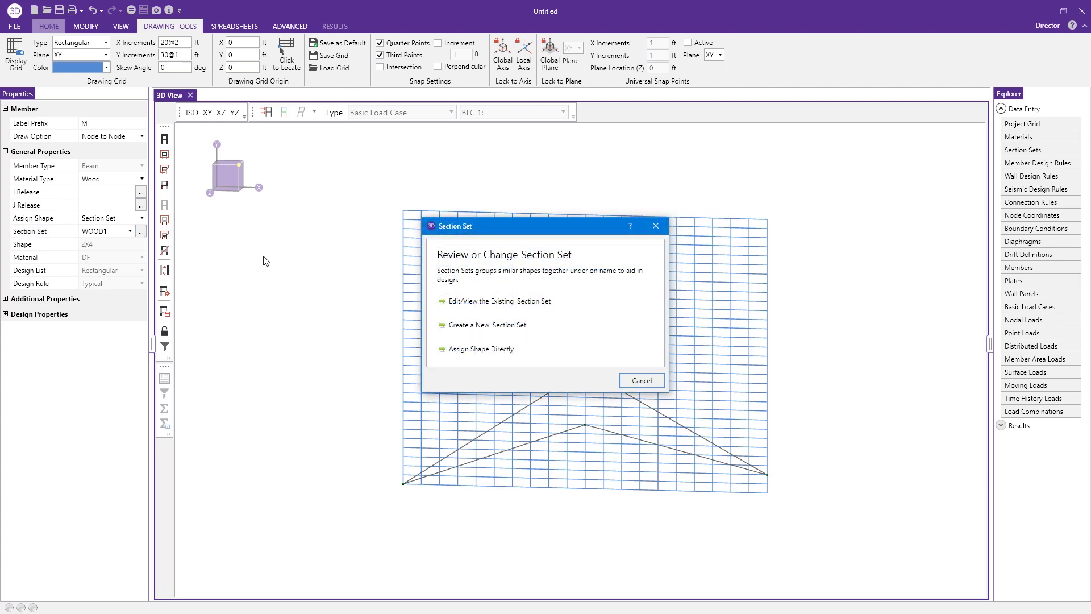
{"action": "left_click", "coordinate": [520, 301]}
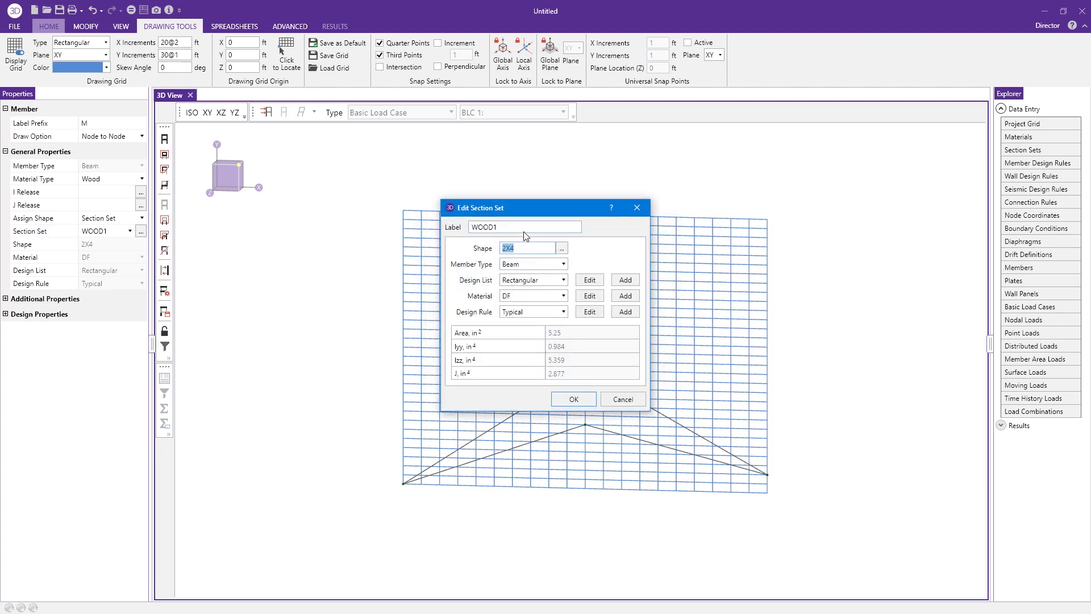
{"action": "left_click", "coordinate": [624, 399]}
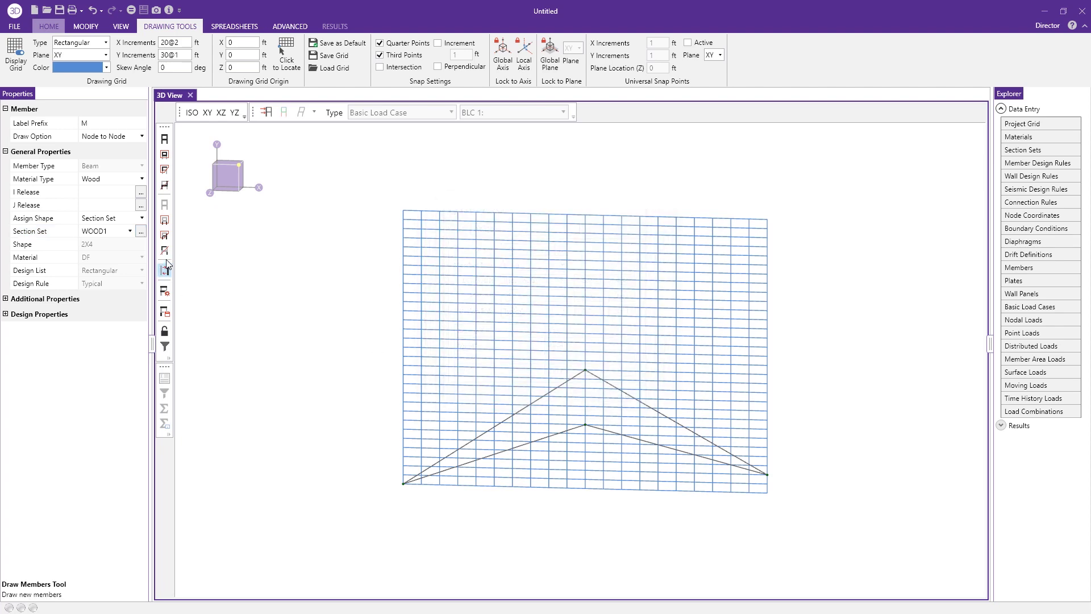
Create a new section set labelled Web with member type VBrace for the members drawn from here on
{"action": "left_click", "coordinate": [141, 231]}
{"action": "left_click", "coordinate": [497, 330]}
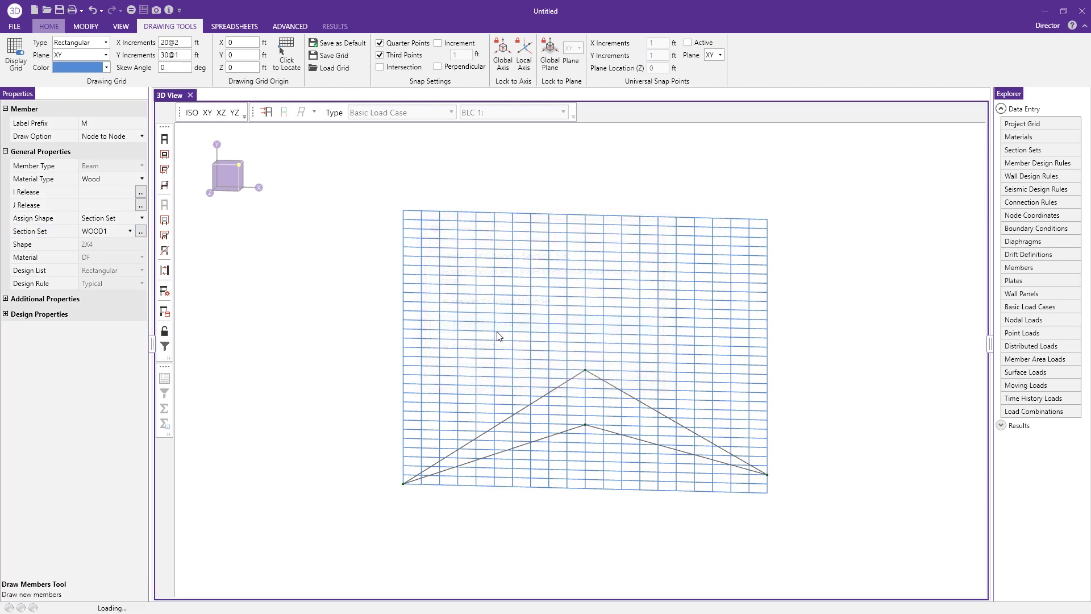
{"action": "type", "text": "Web"}
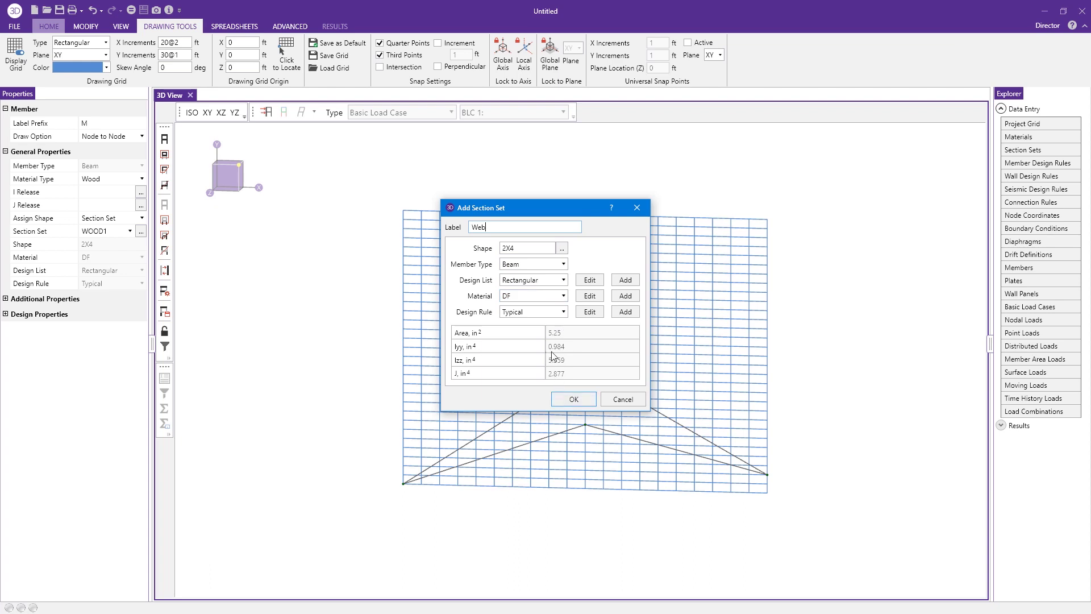
{"action": "left_click", "coordinate": [537, 264]}
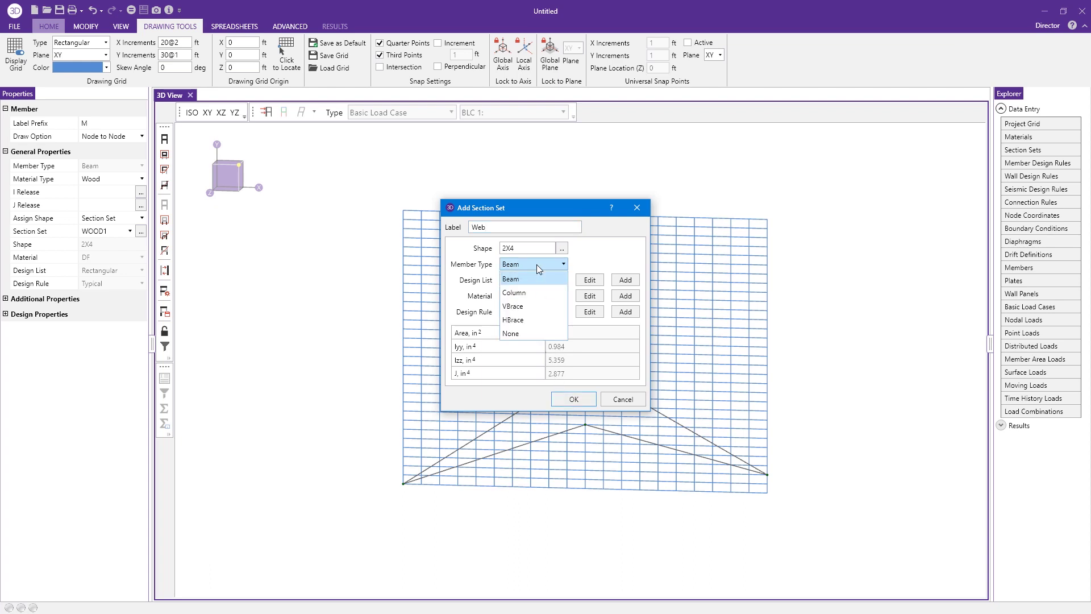
{"action": "left_click", "coordinate": [533, 307]}
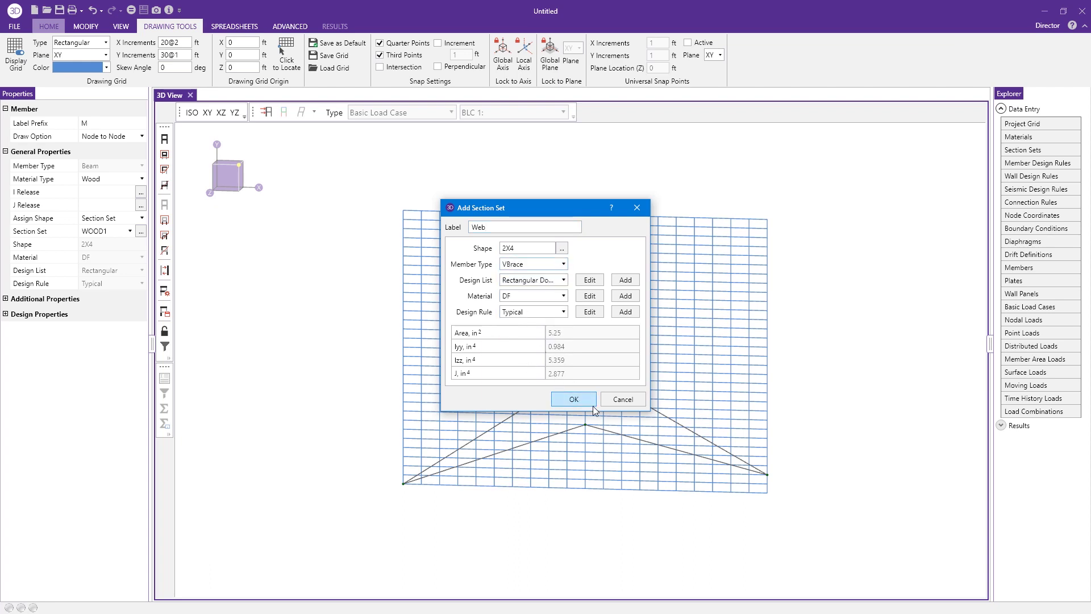
{"action": "left_click", "coordinate": [575, 399]}
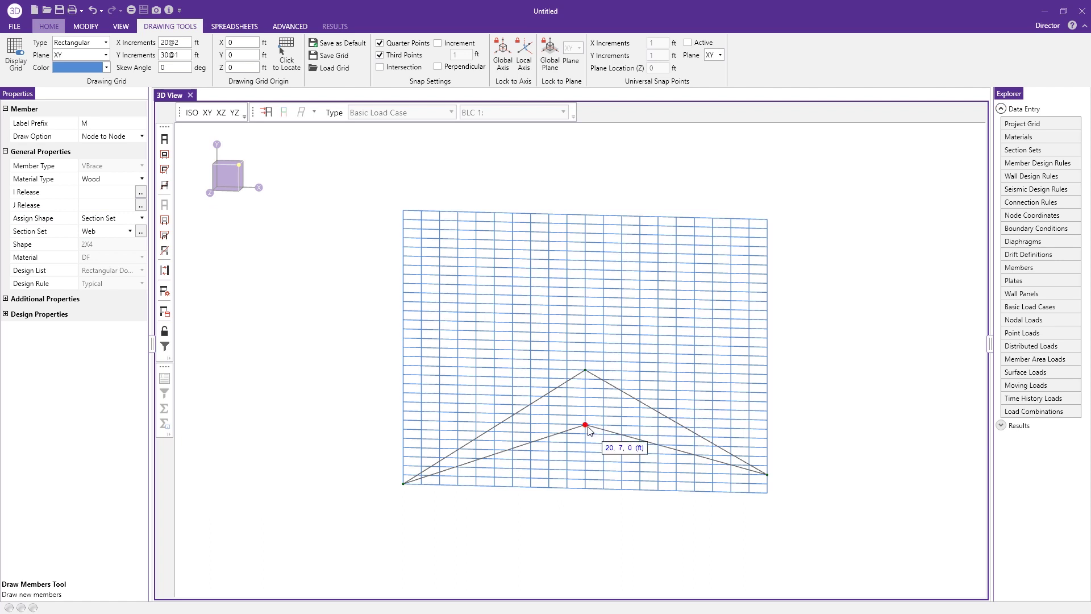
Expand the additional member properties and set both the I and J end releases to Pinned (Torsion Fixed)
{"action": "left_click", "coordinate": [6, 299]}
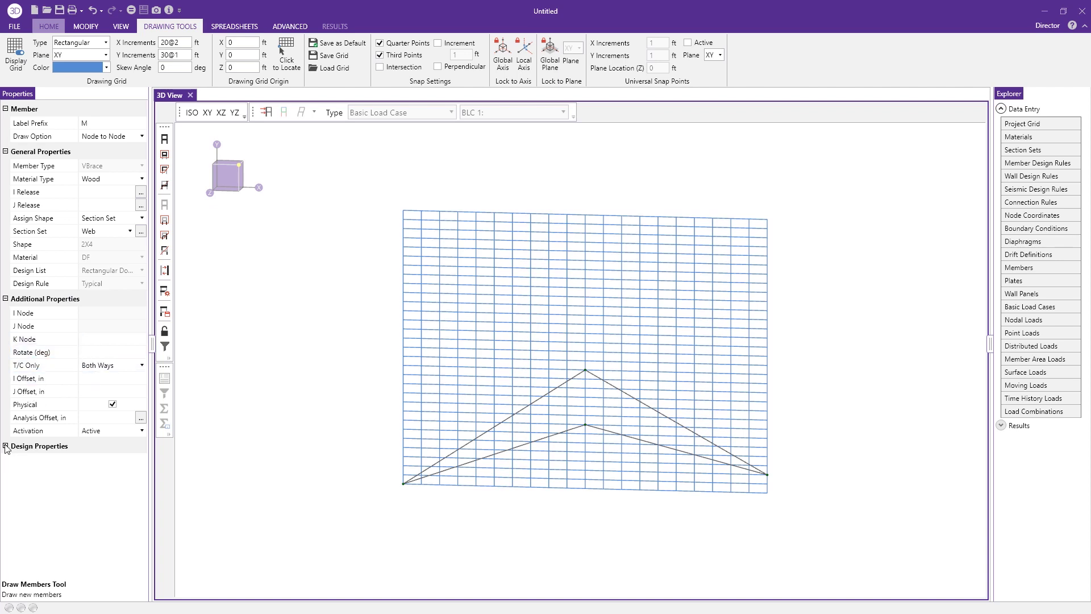
{"action": "left_click", "coordinate": [119, 198]}
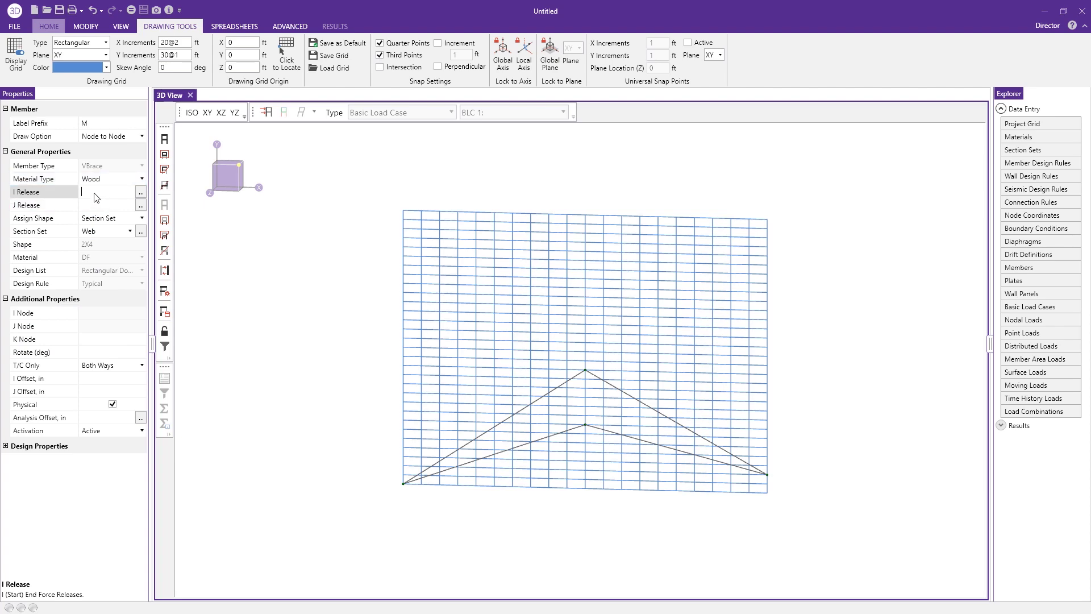
{"action": "left_click", "coordinate": [141, 195]}
{"action": "left_click", "coordinate": [388, 224]}
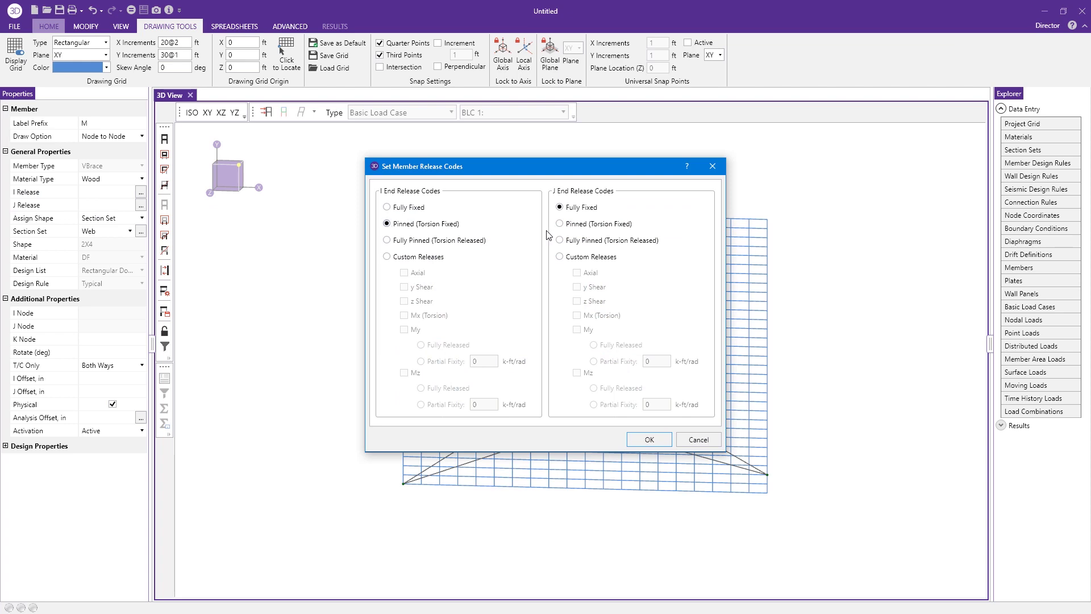
{"action": "left_click", "coordinate": [576, 226]}
{"action": "left_click", "coordinate": [649, 439]}
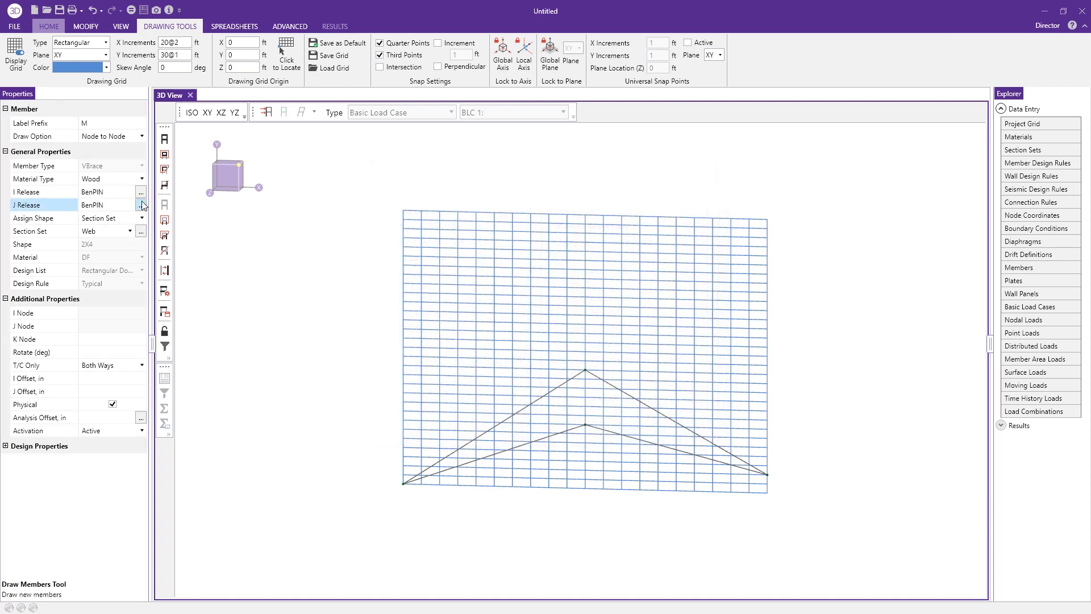
Review the I and J end release codes assigned to the new web members
{"action": "left_click", "coordinate": [108, 193]}
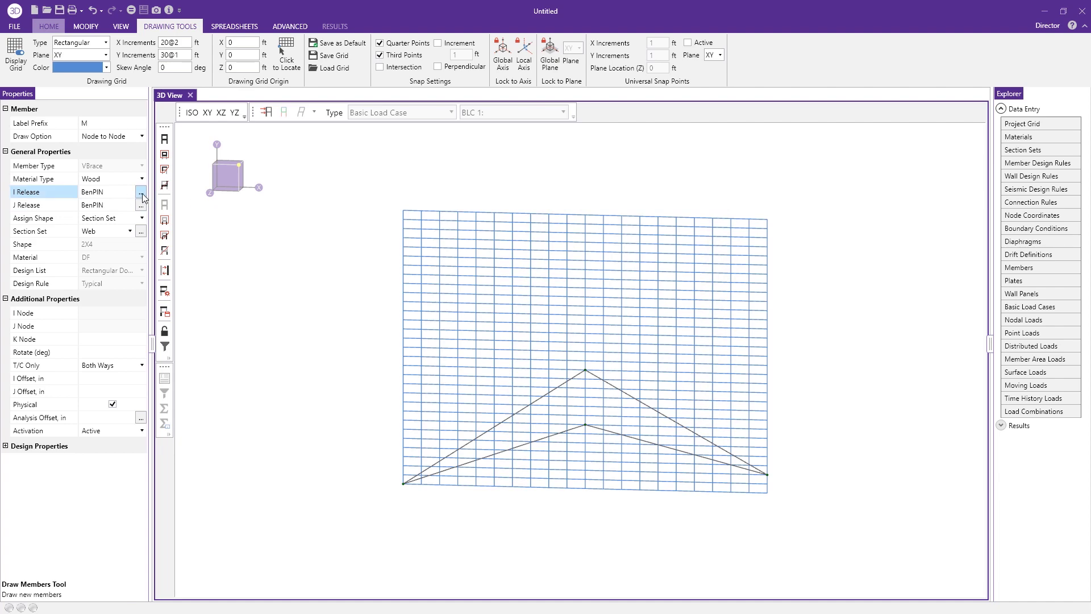
{"action": "left_click", "coordinate": [141, 194]}
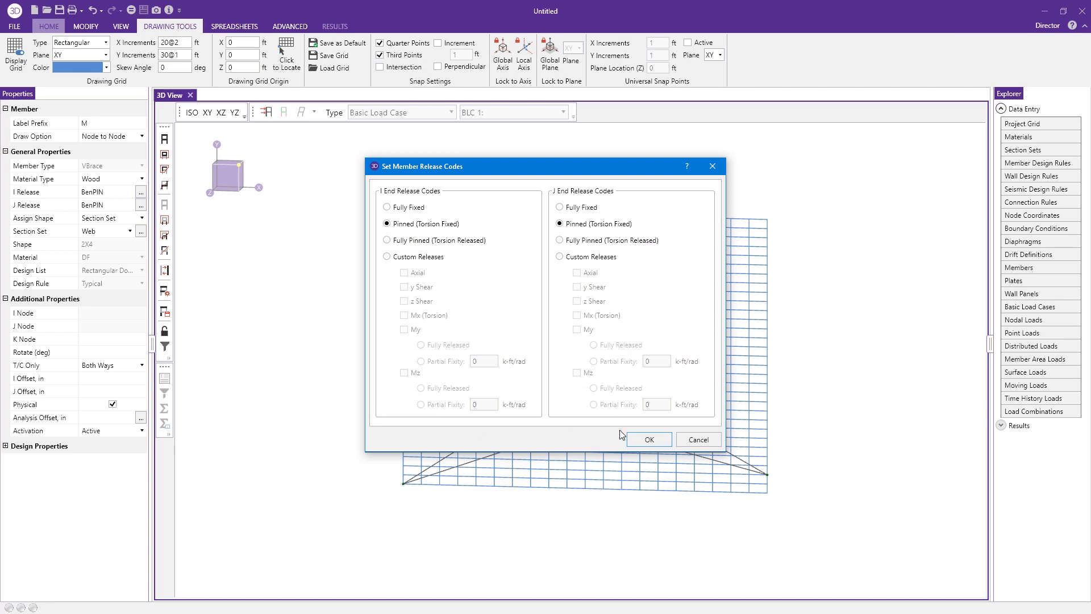
{"action": "left_click", "coordinate": [649, 440]}
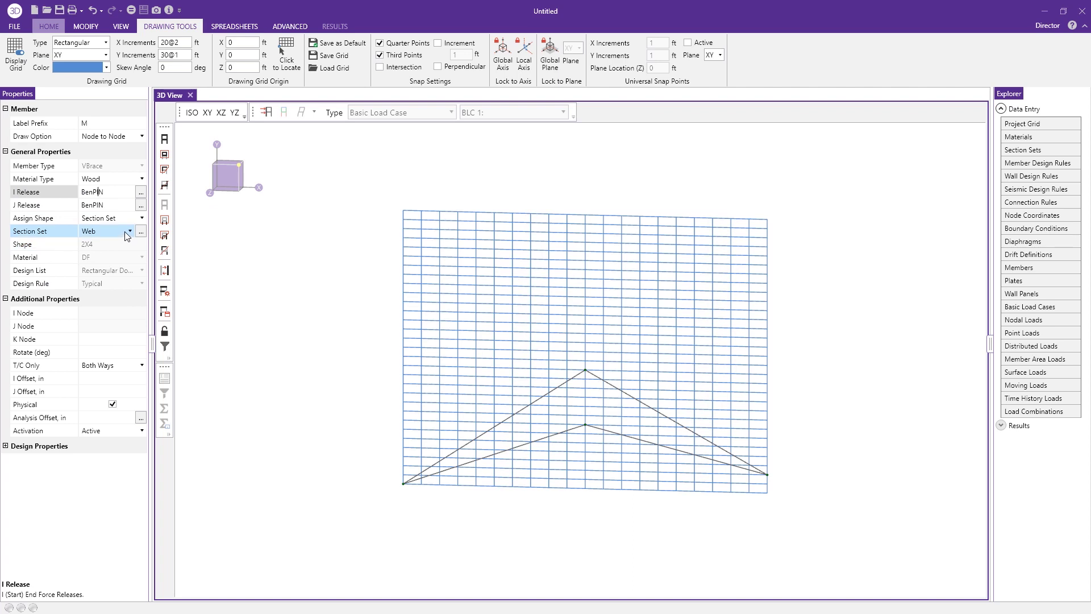
Draw the central vertical web from (20, 7, 0) ft up to the truss apex at (20, 13, 0) ft
{"action": "left_click", "coordinate": [586, 425]}
{"action": "left_click", "coordinate": [586, 373]}
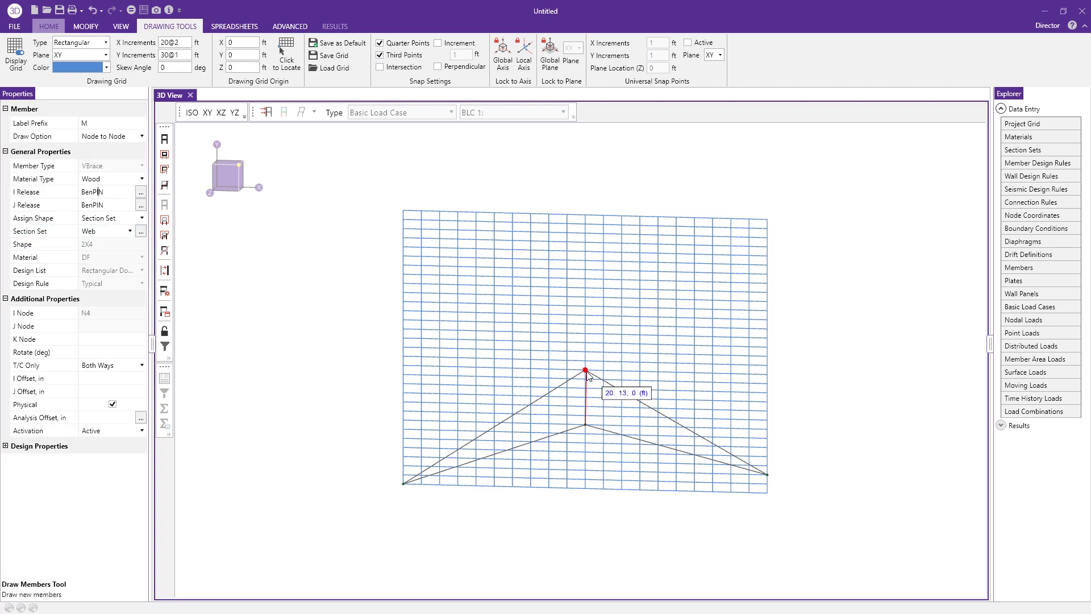
{"action": "right_click", "coordinate": [558, 423]}
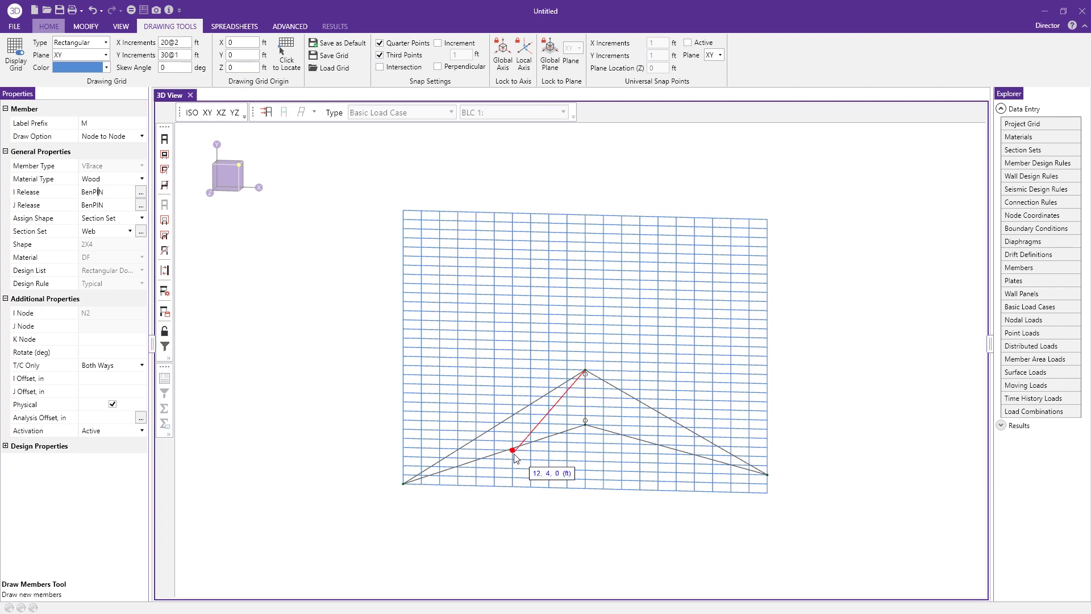
Turn on Increment snapping along members for placing the webs on the chords
{"action": "scroll", "coordinate": [515, 445], "scroll_direction": "up", "scroll_amount": 3}
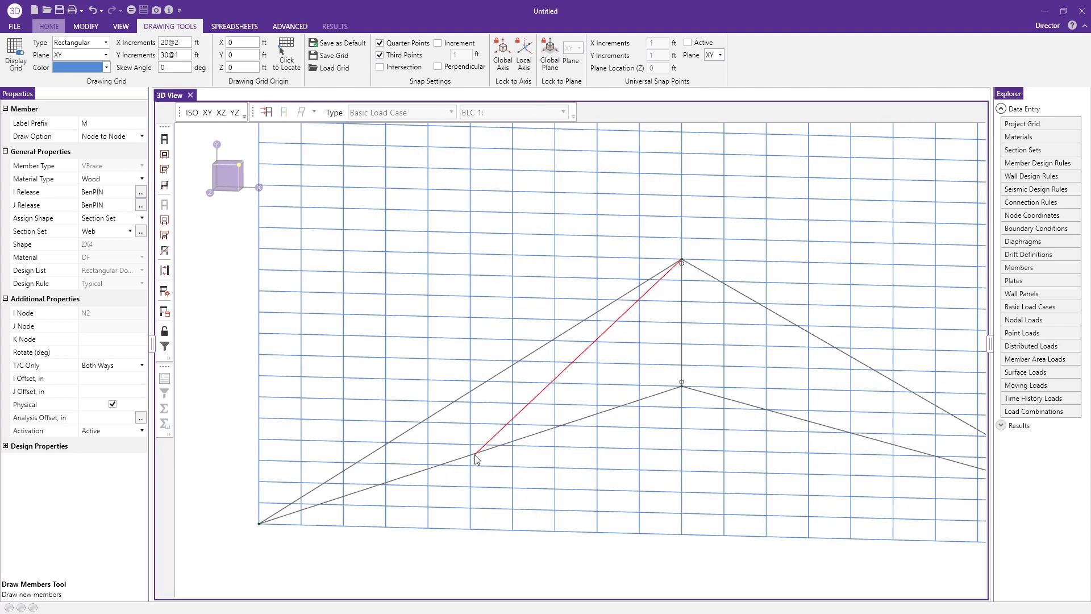
{"action": "scroll", "coordinate": [560, 431], "scroll_direction": "up", "scroll_amount": 3}
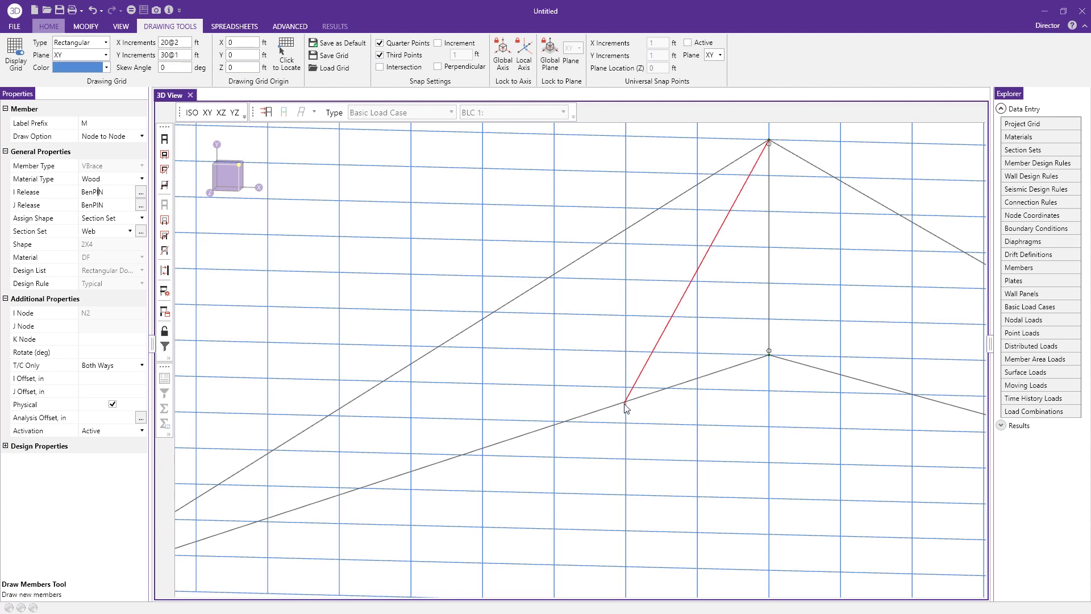
{"action": "scroll", "coordinate": [619, 404], "scroll_direction": "down", "scroll_amount": 2}
{"action": "scroll", "coordinate": [603, 414], "scroll_direction": "down", "scroll_amount": 2}
{"action": "scroll", "coordinate": [588, 414], "scroll_direction": "up", "scroll_amount": 1}
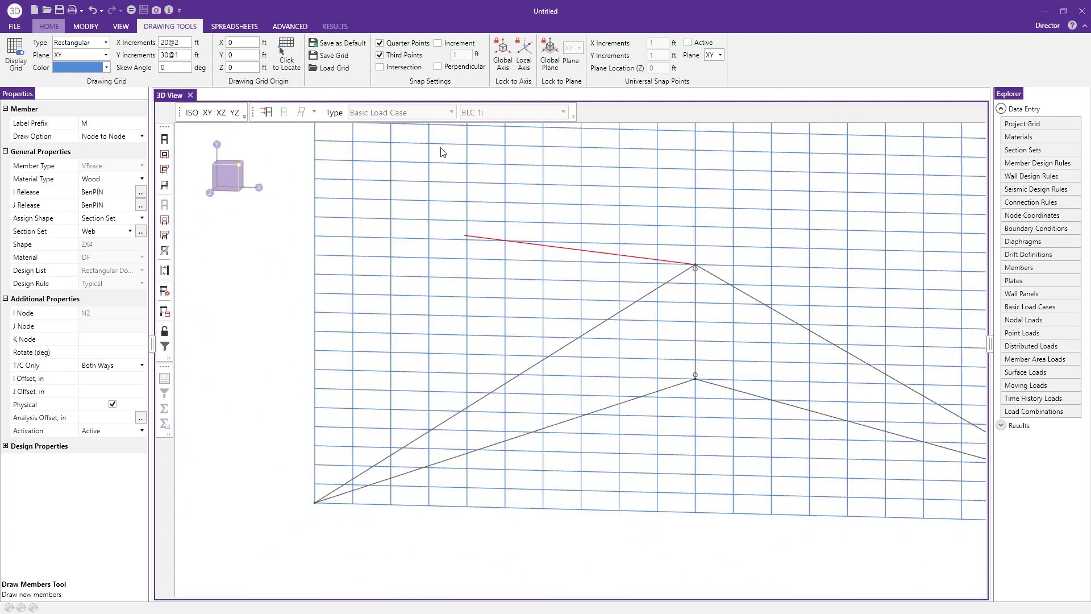
{"action": "left_click", "coordinate": [450, 45]}
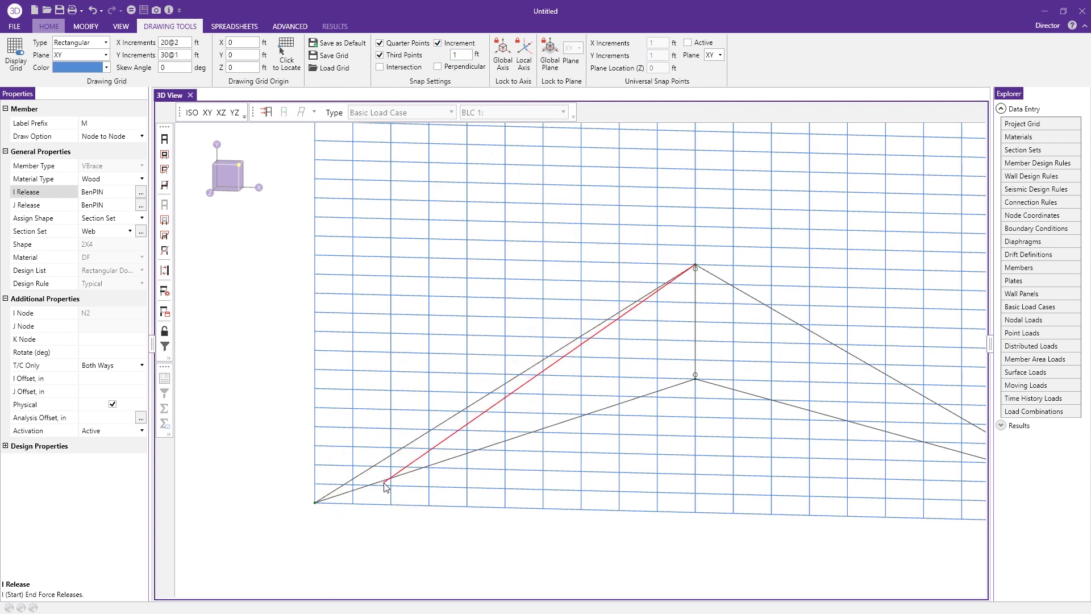
{"action": "left_click", "coordinate": [461, 57]}
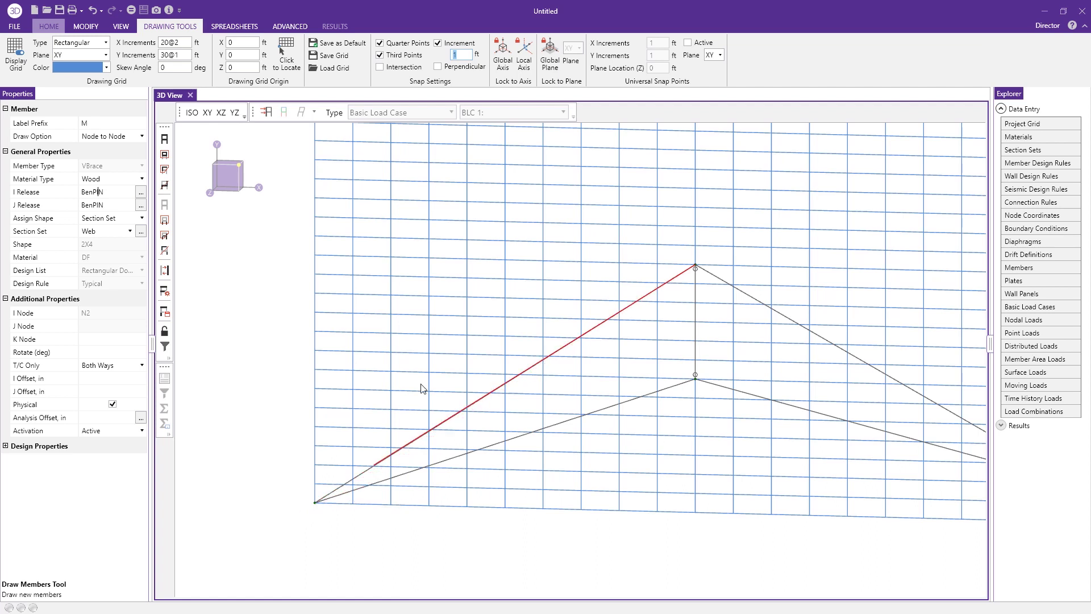
Hide the drawing grid and turn off the Quarter Points and Third Points snaps
{"action": "left_click", "coordinate": [16, 61]}
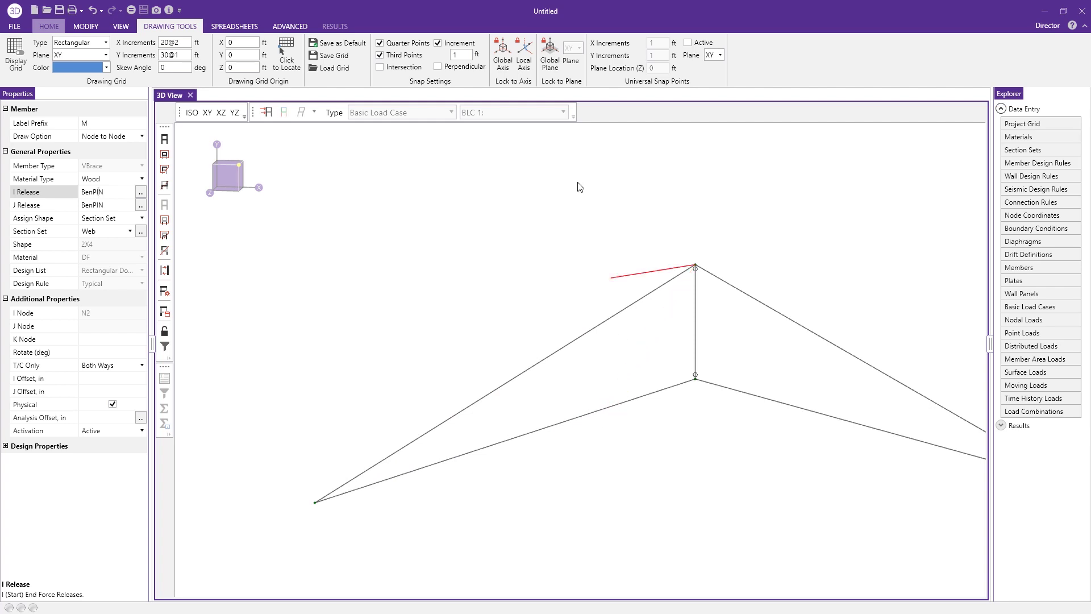
{"action": "left_click", "coordinate": [414, 45]}
{"action": "left_click", "coordinate": [413, 57]}
Draw a diagonal web from the apex to the left bottom chord and, with Perpendicular snapping enabled, a second one up to the top chord
{"action": "left_click", "coordinate": [642, 396]}
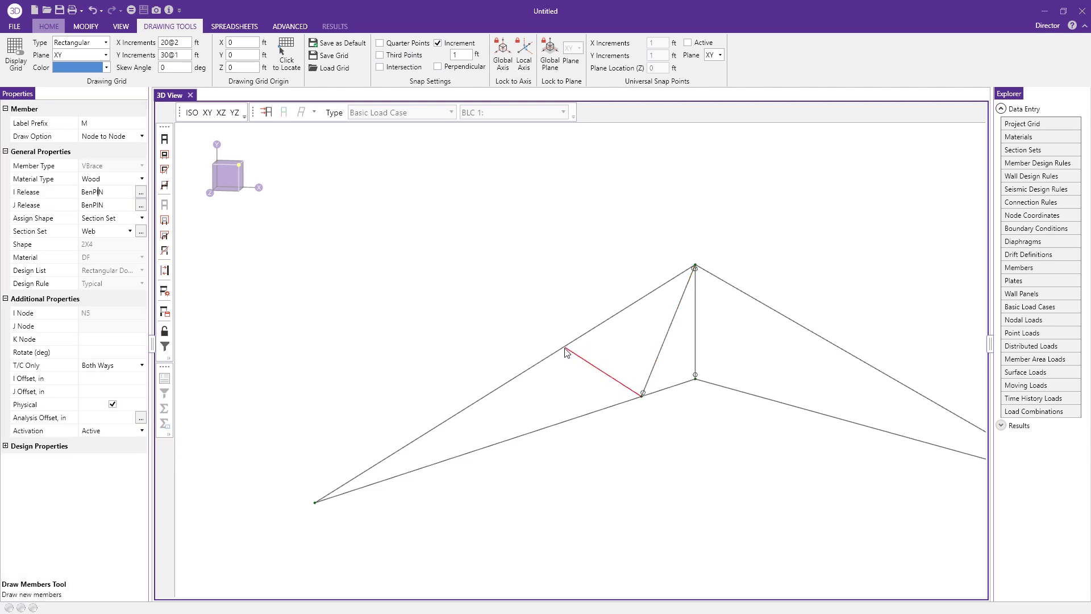
{"action": "left_click", "coordinate": [449, 70]}
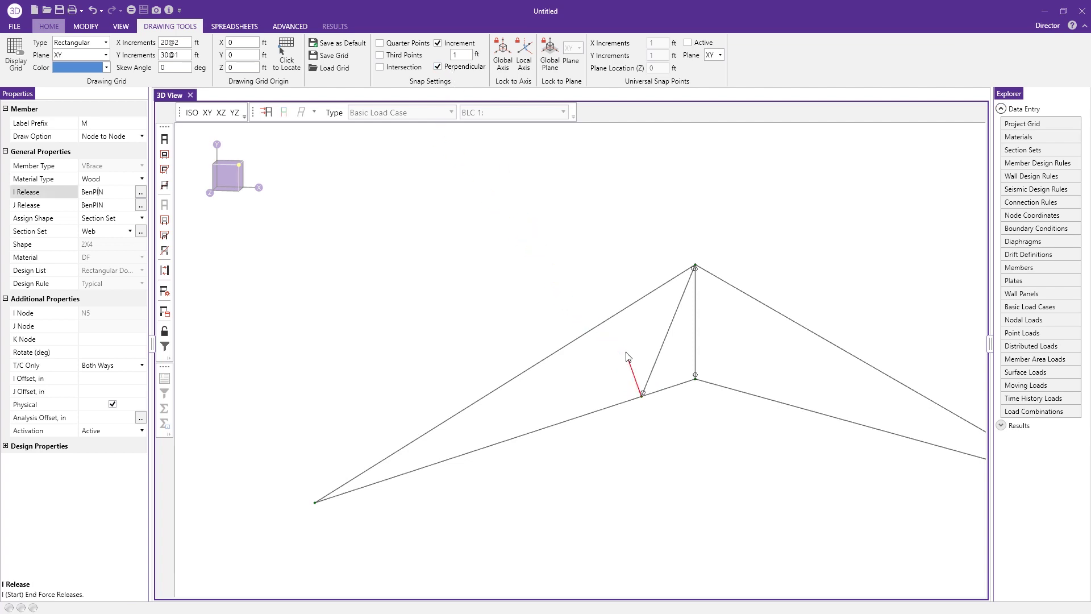
{"action": "left_click", "coordinate": [586, 334]}
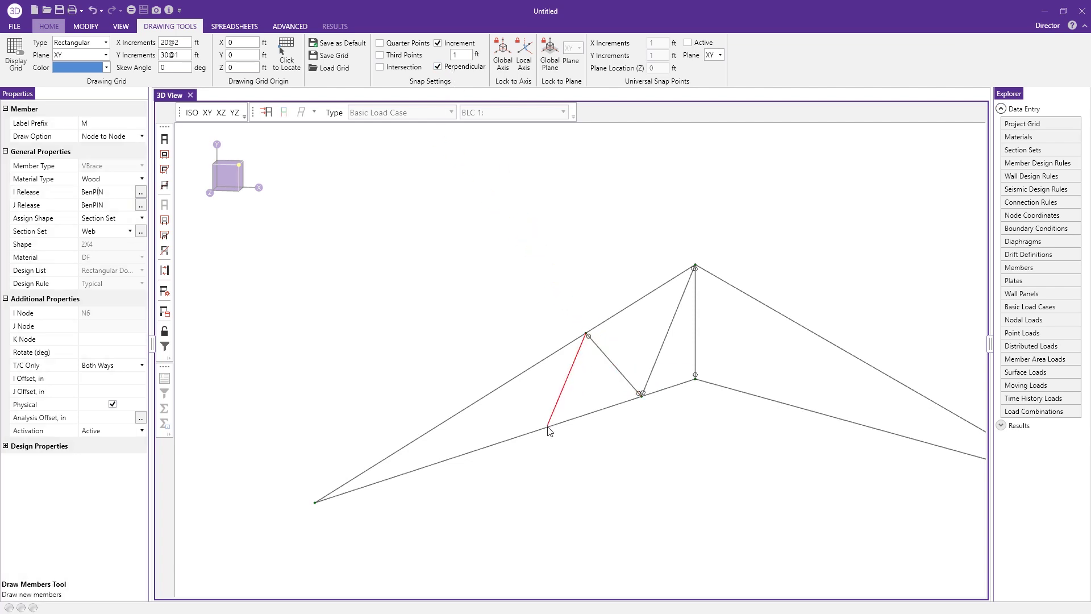
Continue zigzagging webs toward the left support, turning off Increment snapping so the last one ends perpendicular to the top chord at (5.855, 3.806, 0) ft
{"action": "left_click", "coordinate": [533, 432]}
{"action": "left_click", "coordinate": [507, 385]}
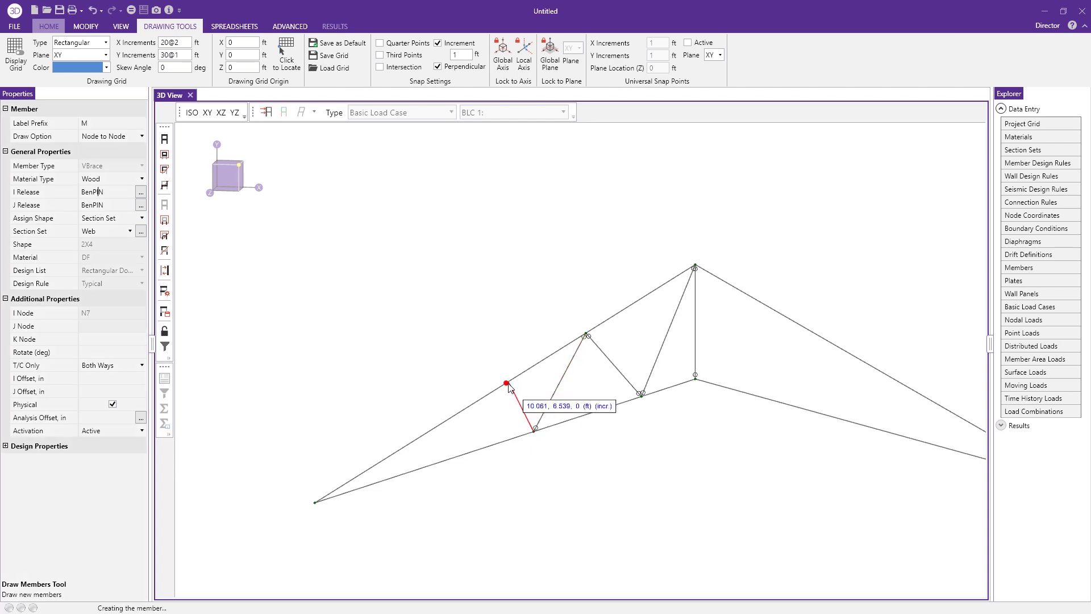
{"action": "left_click", "coordinate": [430, 457]}
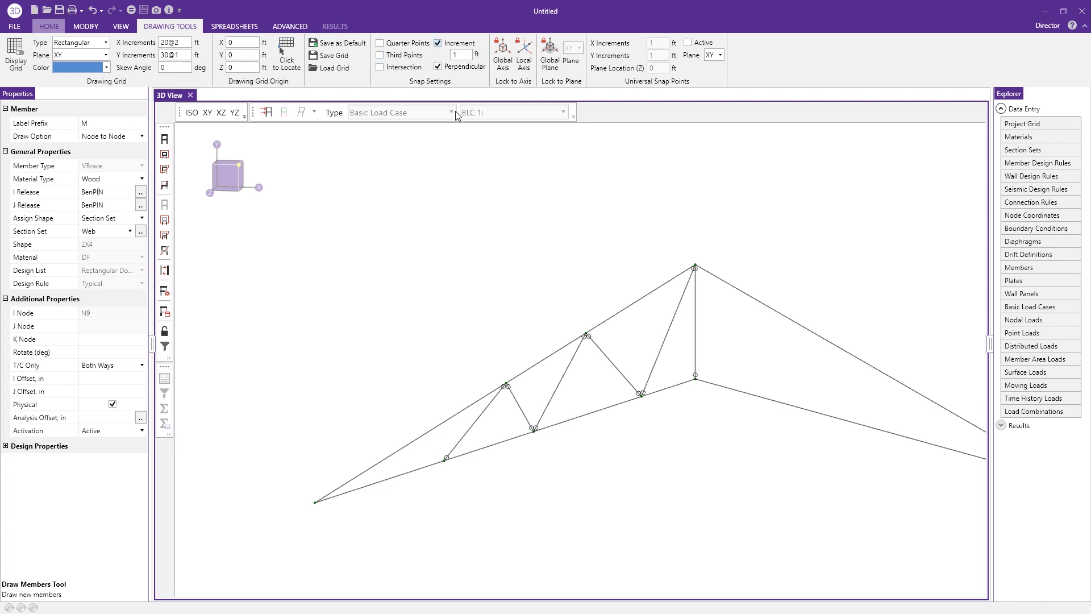
{"action": "left_click", "coordinate": [438, 43]}
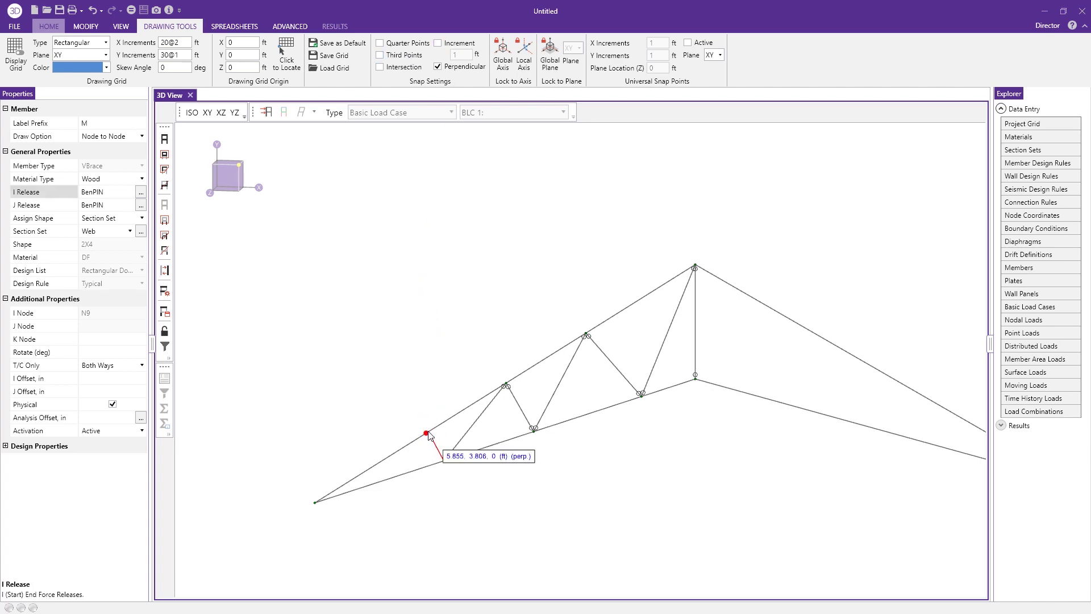
{"action": "left_click", "coordinate": [428, 434]}
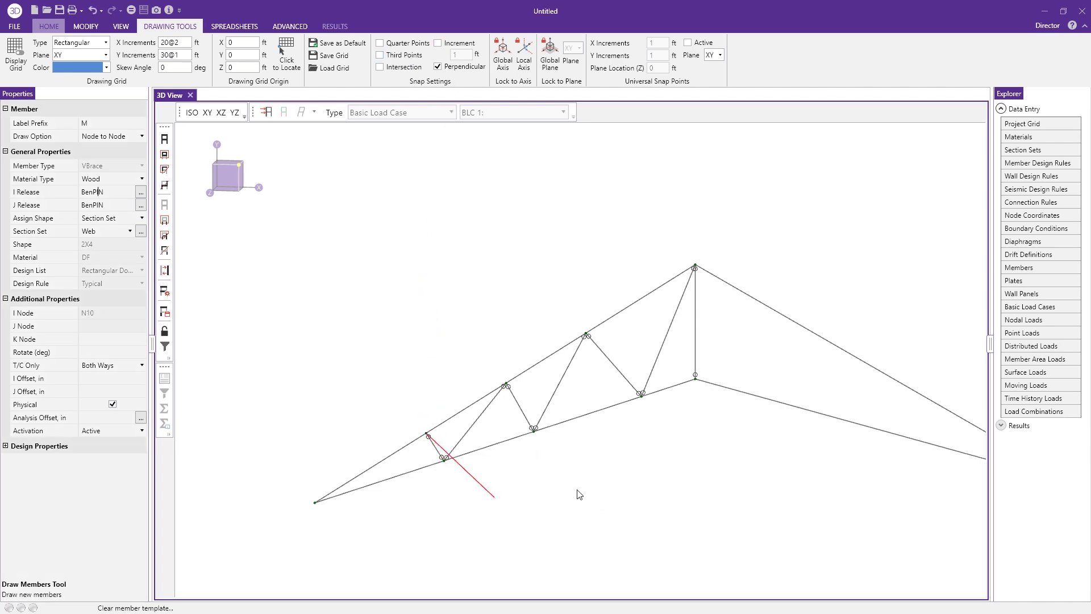
Finish drawing the left-side webs and turn on Increment snapping with a 1.5 ft increment
{"action": "key", "text": "Escape"}
{"action": "scroll", "coordinate": [312, 395], "scroll_direction": "down", "scroll_amount": 2}
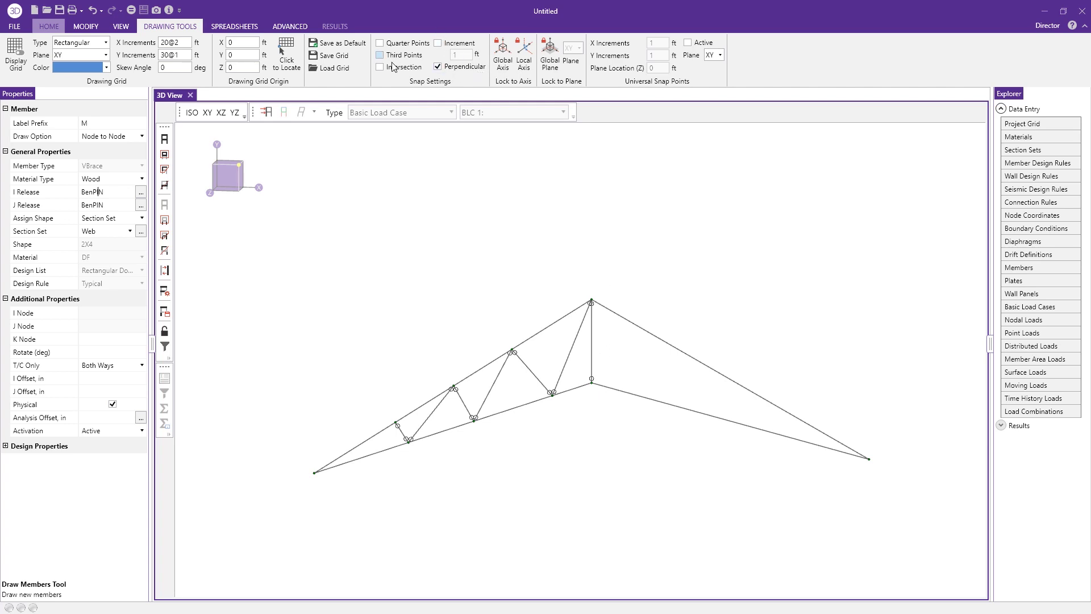
{"action": "left_click", "coordinate": [455, 46]}
{"action": "left_click", "coordinate": [467, 55]}
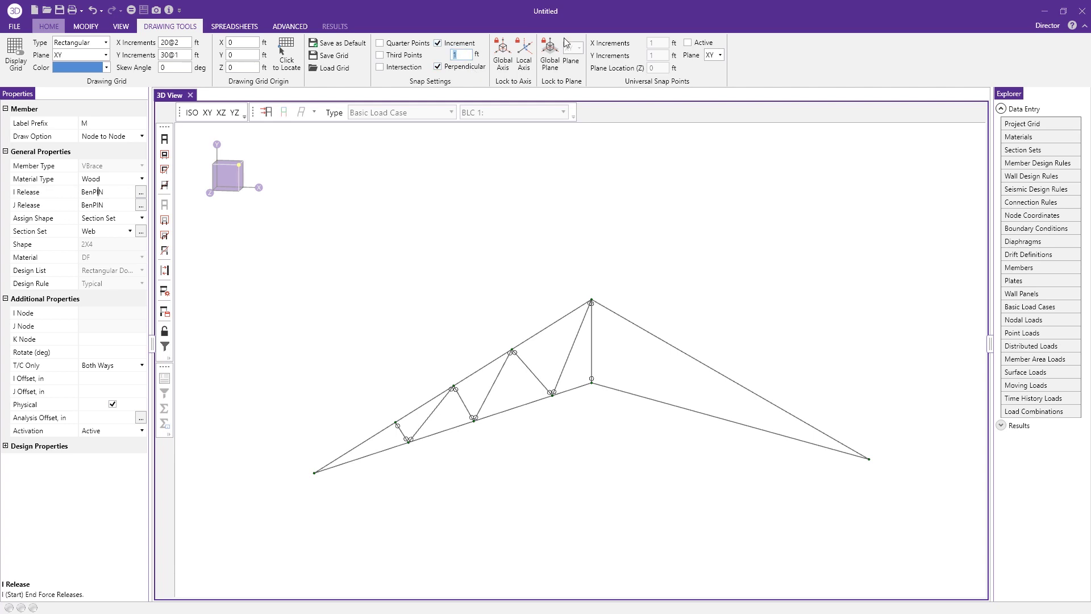
{"action": "type", "text": "1"}
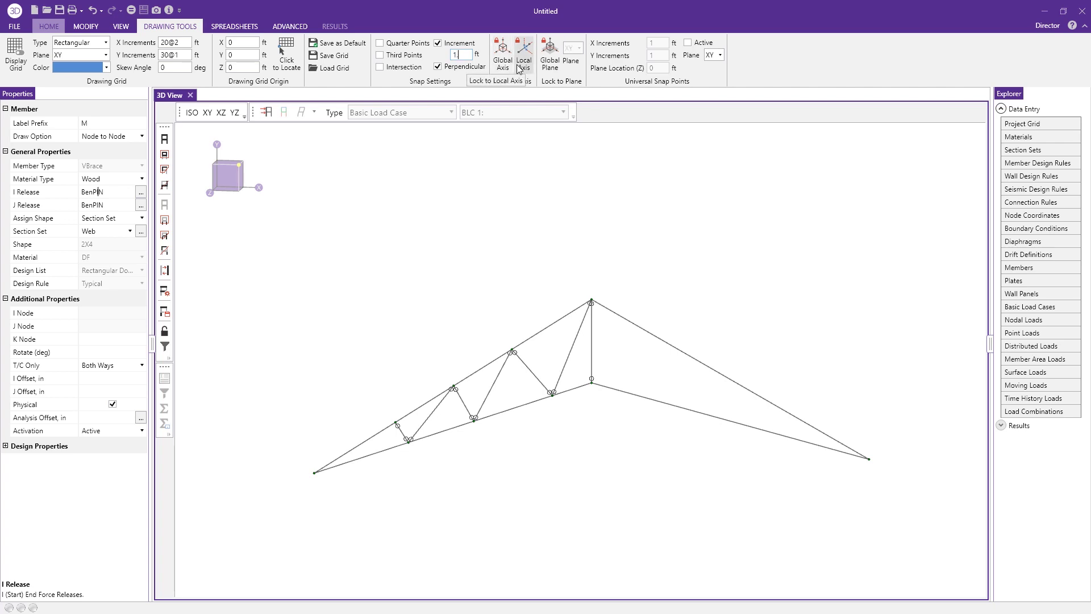
Draw zigzag webs from the apex toward the right support, through (23.992, 6.001, 0), (29.813, 4.546, 0) and (31.828, 6.494, 0) ft, ending on the top chord
{"action": "left_click", "coordinate": [593, 302]}
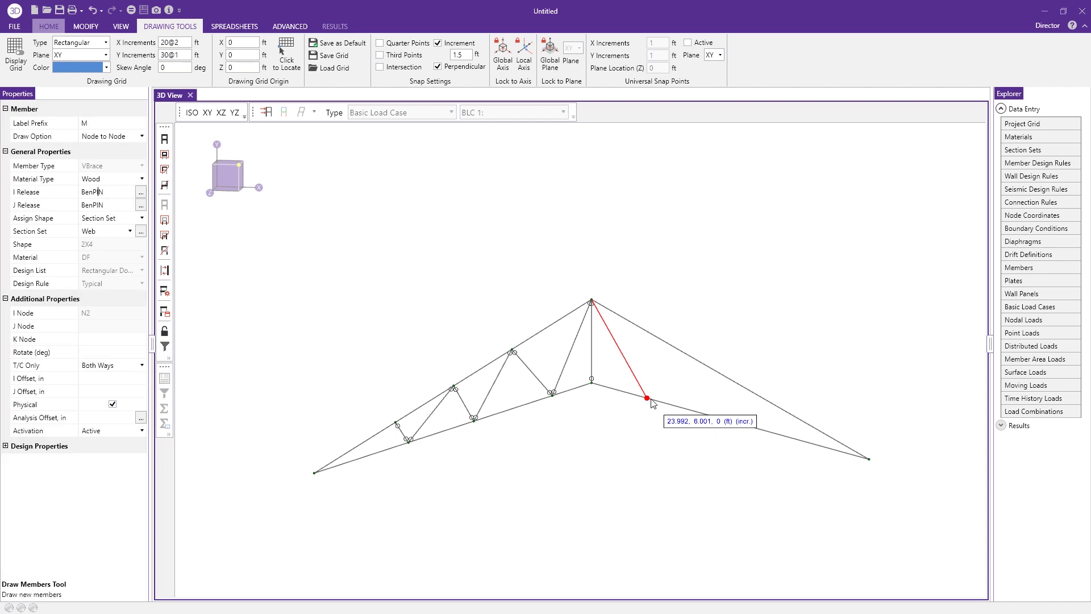
{"action": "left_click", "coordinate": [647, 398]}
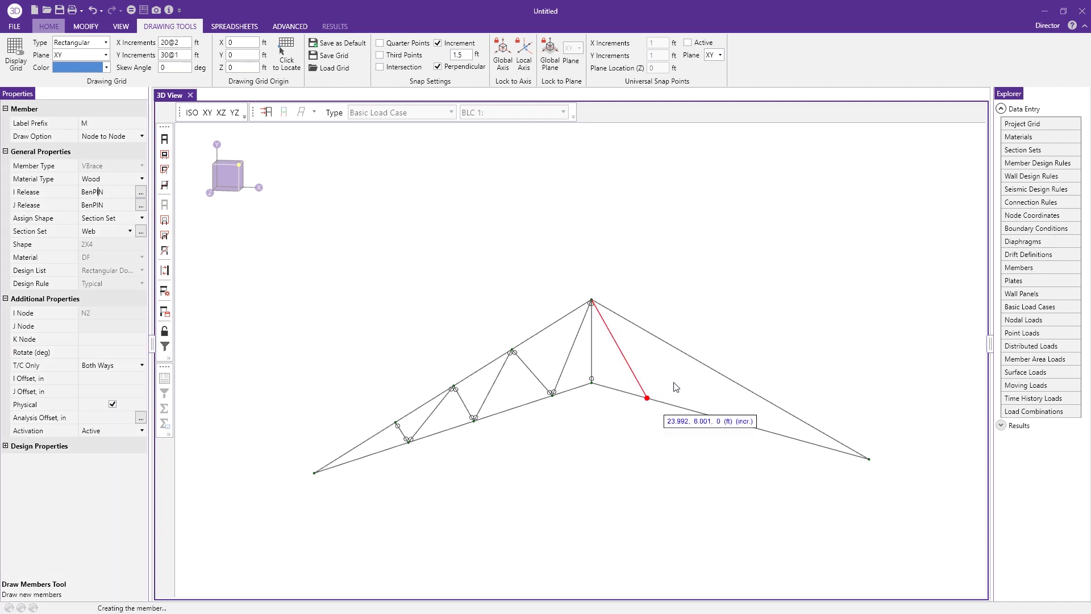
{"action": "left_click", "coordinate": [683, 353]}
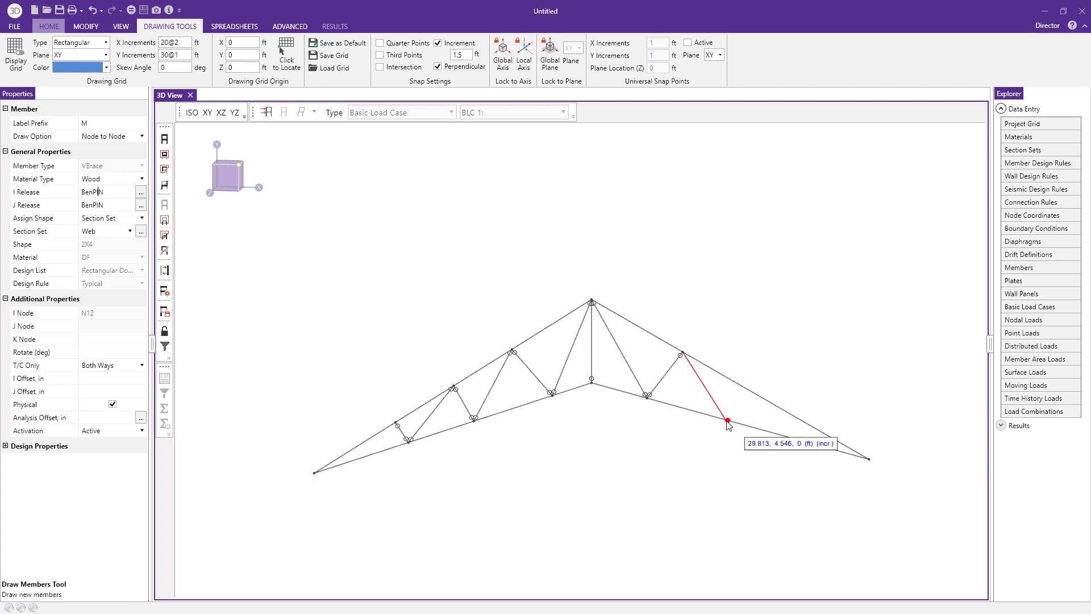
{"action": "left_click", "coordinate": [728, 420]}
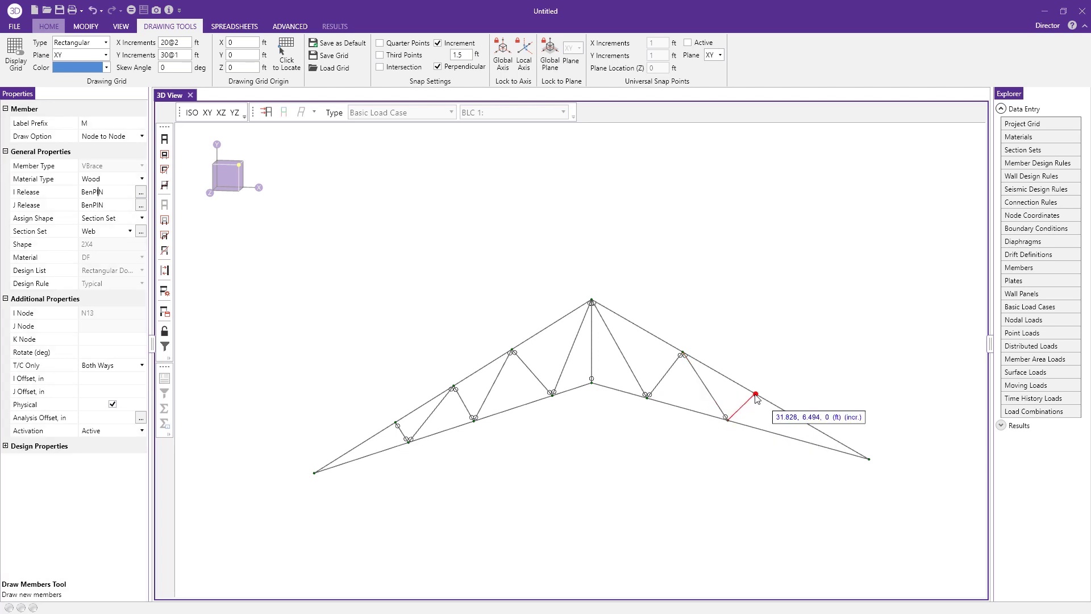
{"action": "left_click", "coordinate": [756, 395]}
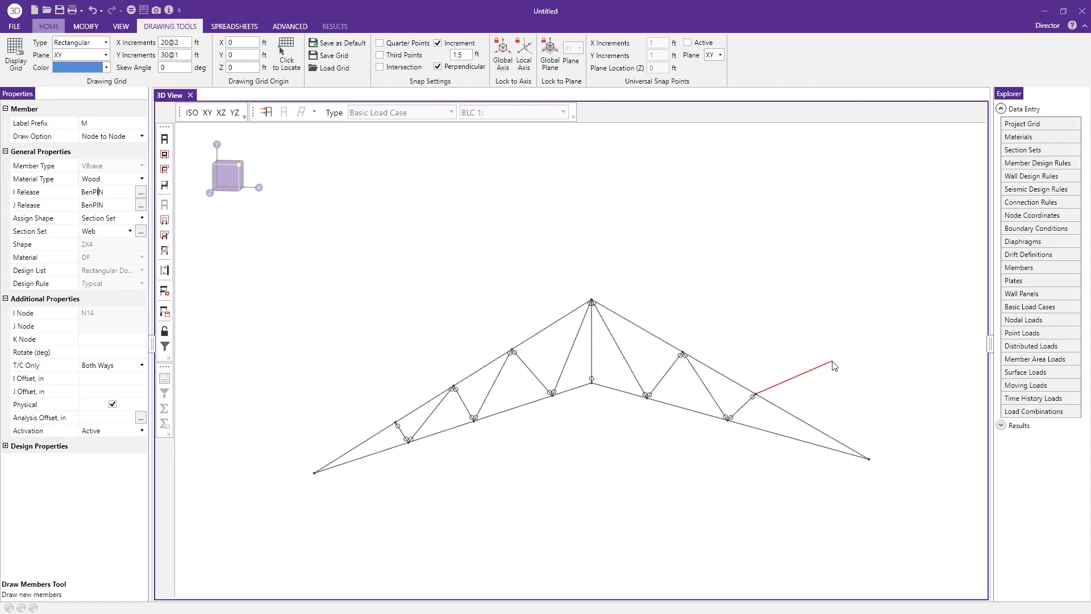
{"action": "left_click", "coordinate": [789, 437]}
{"action": "left_click", "coordinate": [807, 426]}
{"action": "right_click", "coordinate": [868, 364]}
{"action": "key", "text": "Escape"}
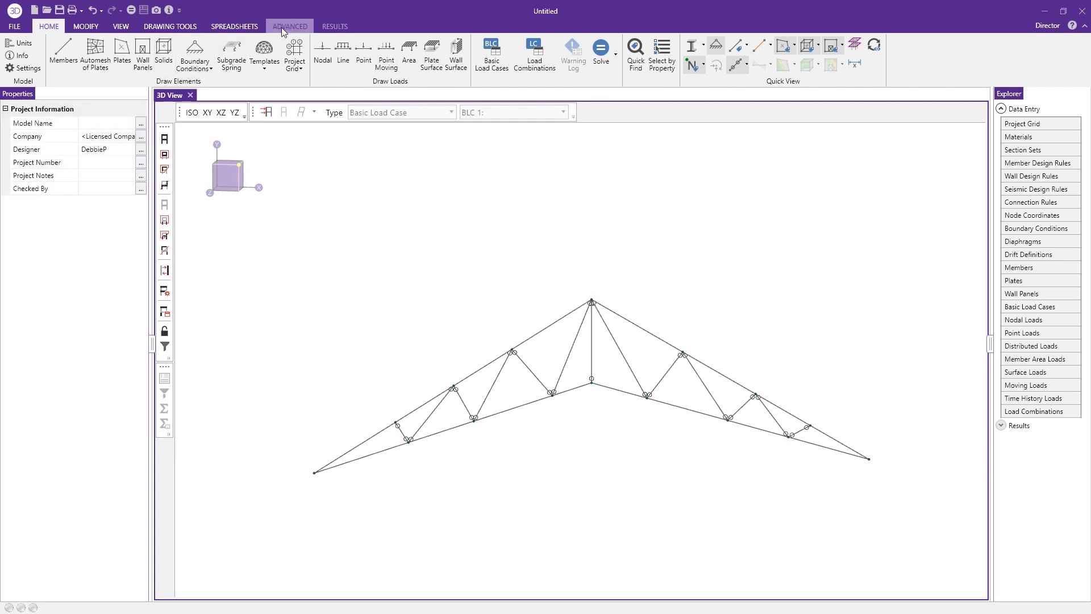
{"action": "left_click", "coordinate": [60, 52]}
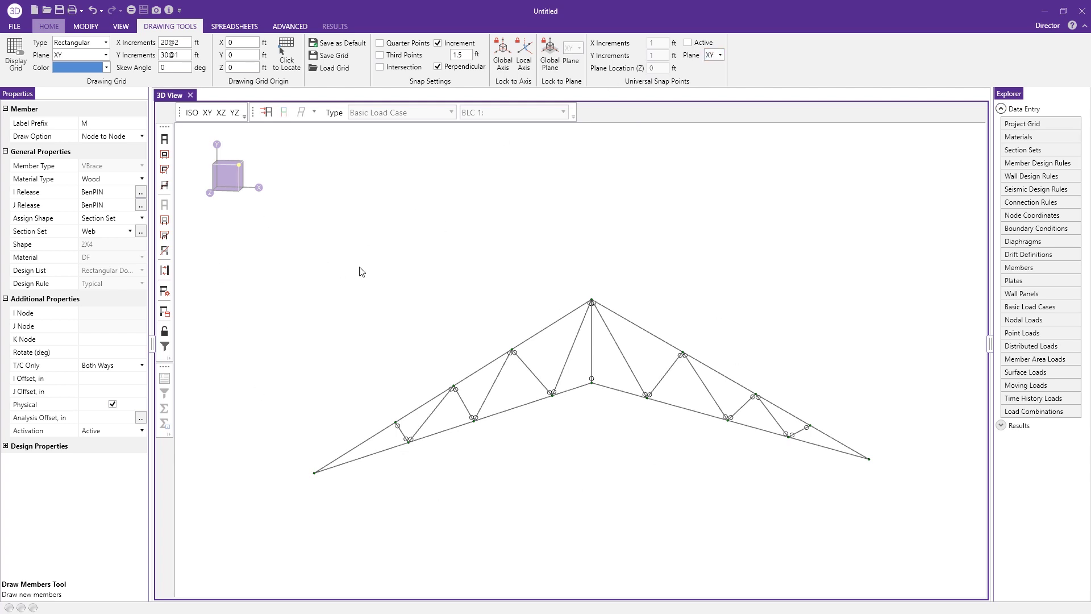
{"action": "key", "text": "Escape"}
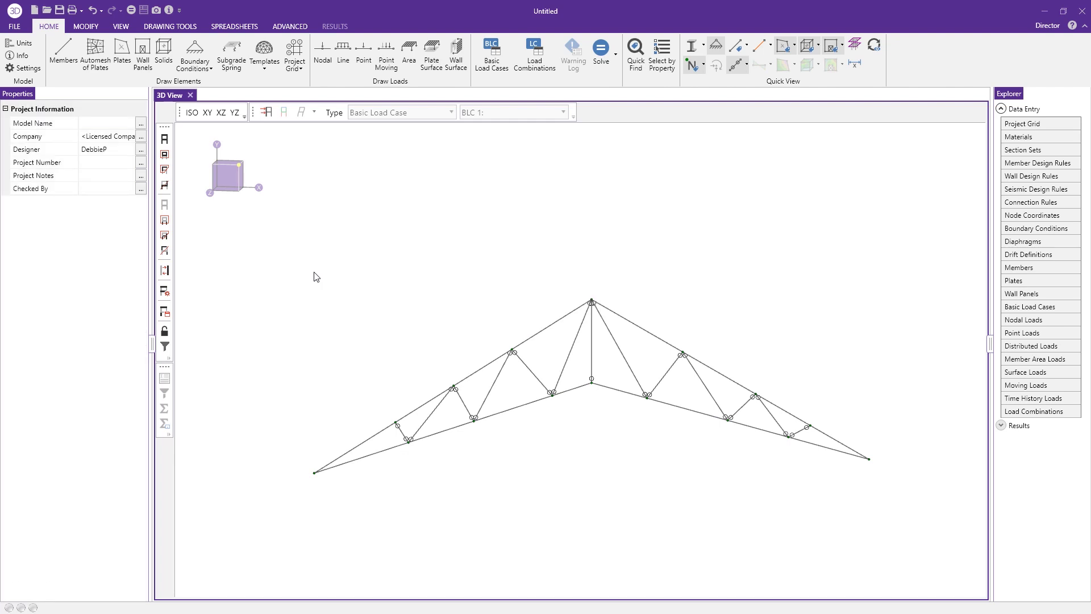
Copy the whole truss globally with a Z increment of -10 ft and Connect Bays enabled
{"action": "left_click_drag", "start_coordinate": [261, 261], "coordinate": [888, 513]}
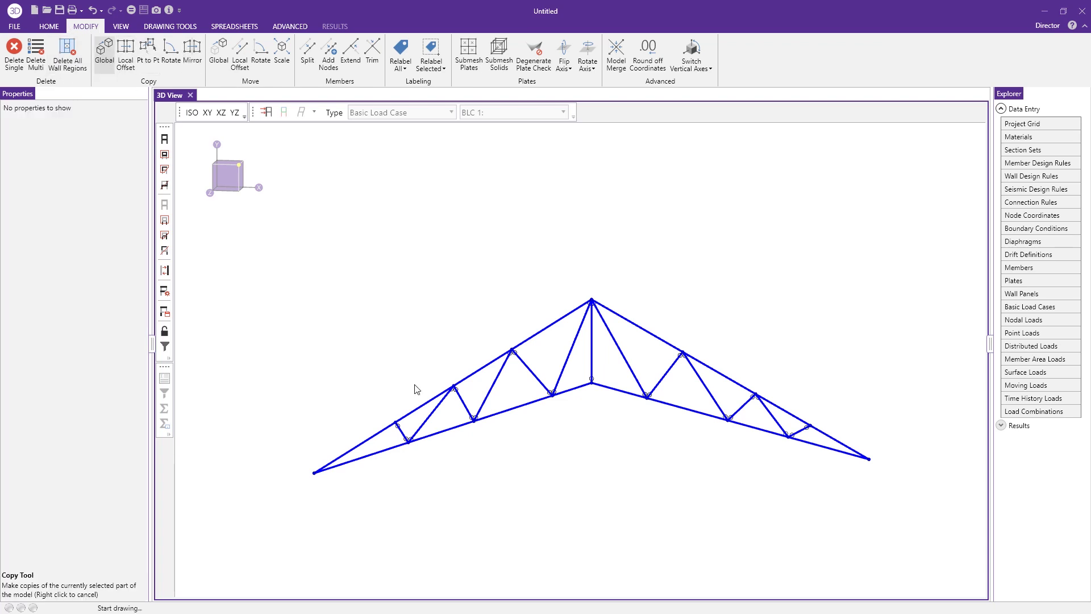
{"action": "left_click", "coordinate": [91, 149]}
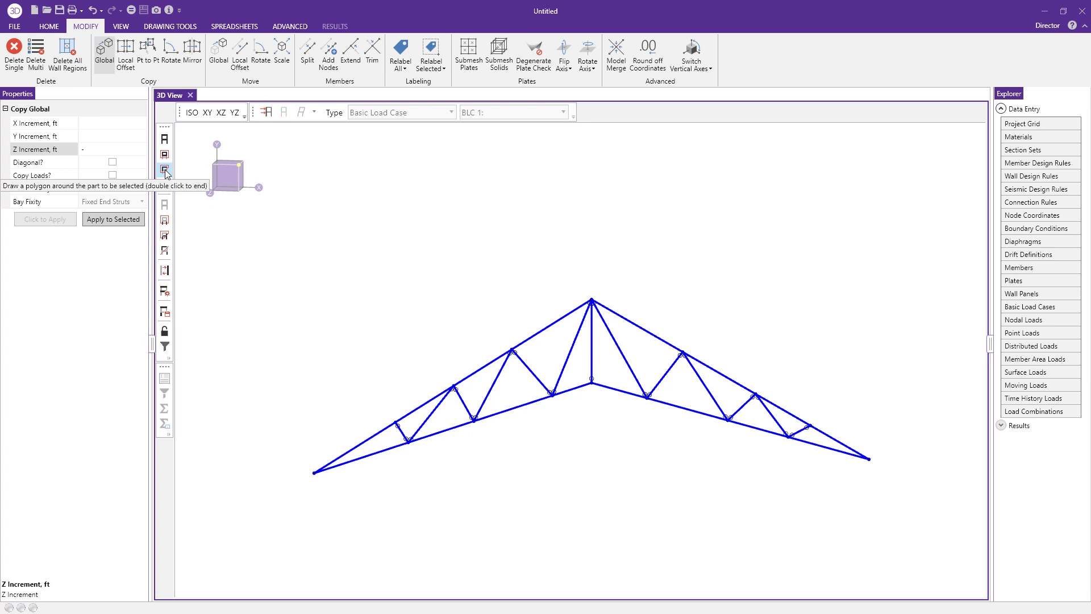
{"action": "key", "text": "BackSpace"}
{"action": "key", "text": "BackSpace"}
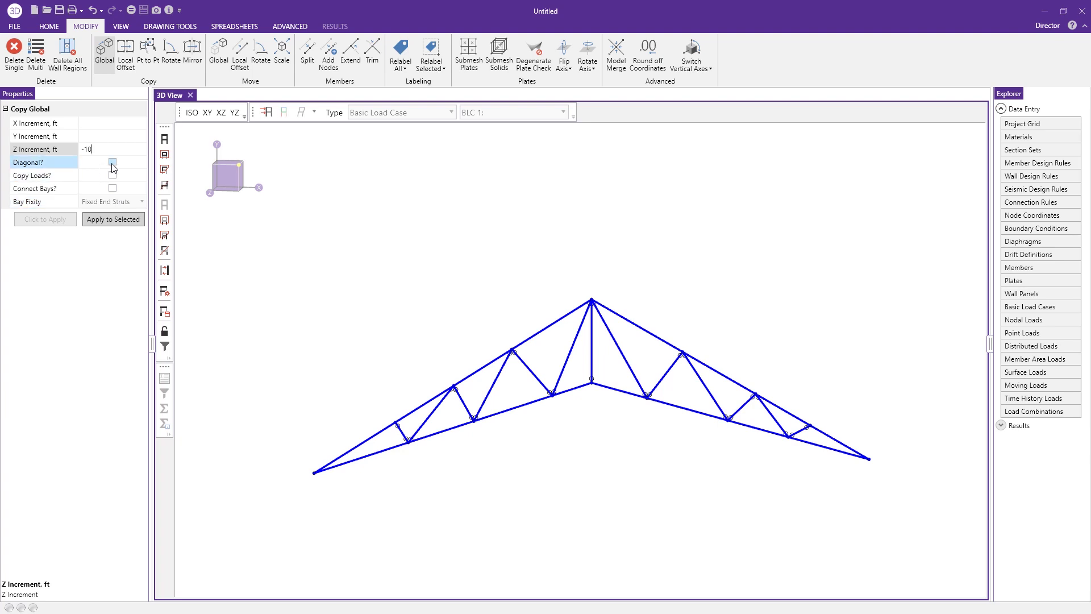
{"action": "left_click", "coordinate": [114, 188]}
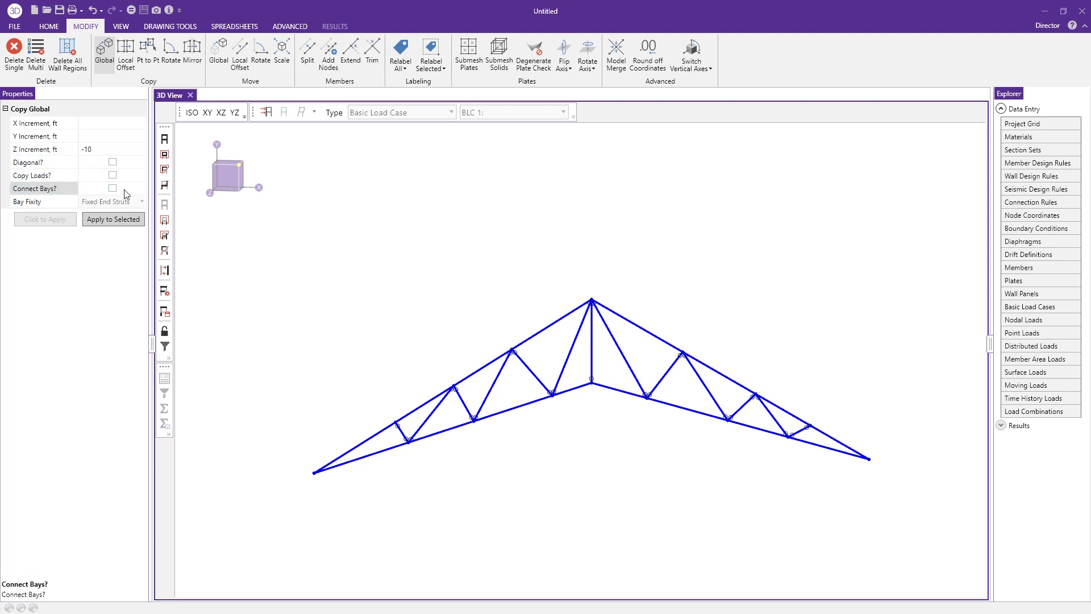
{"action": "left_click", "coordinate": [113, 189]}
{"action": "left_click", "coordinate": [114, 219]}
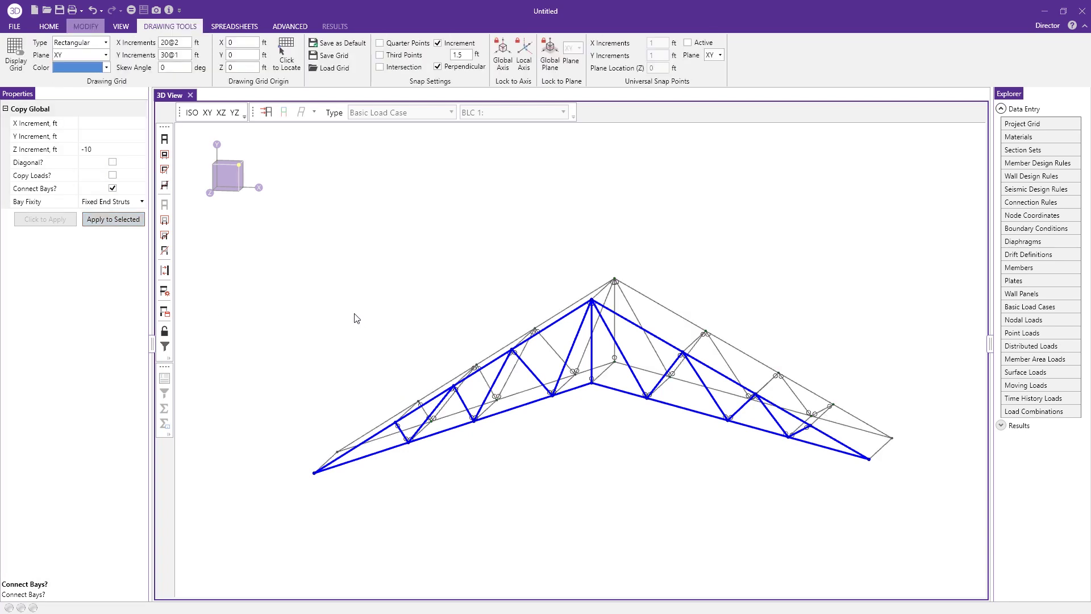
Switch to the isometric view, clear the selection and view both connected trusses
{"action": "left_click", "coordinate": [191, 115]}
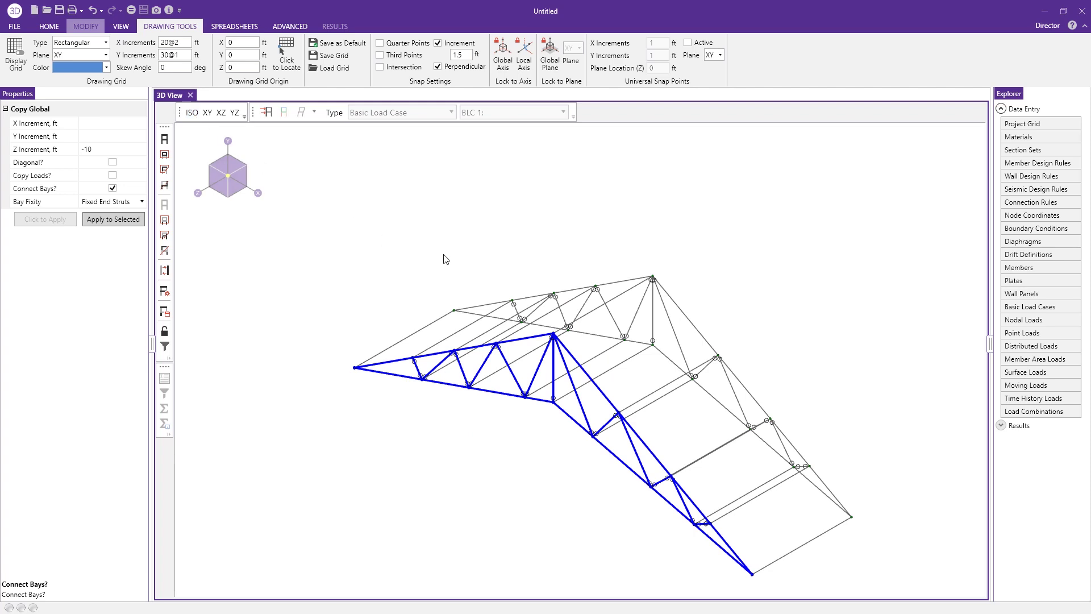
{"action": "left_click", "coordinate": [165, 204]}
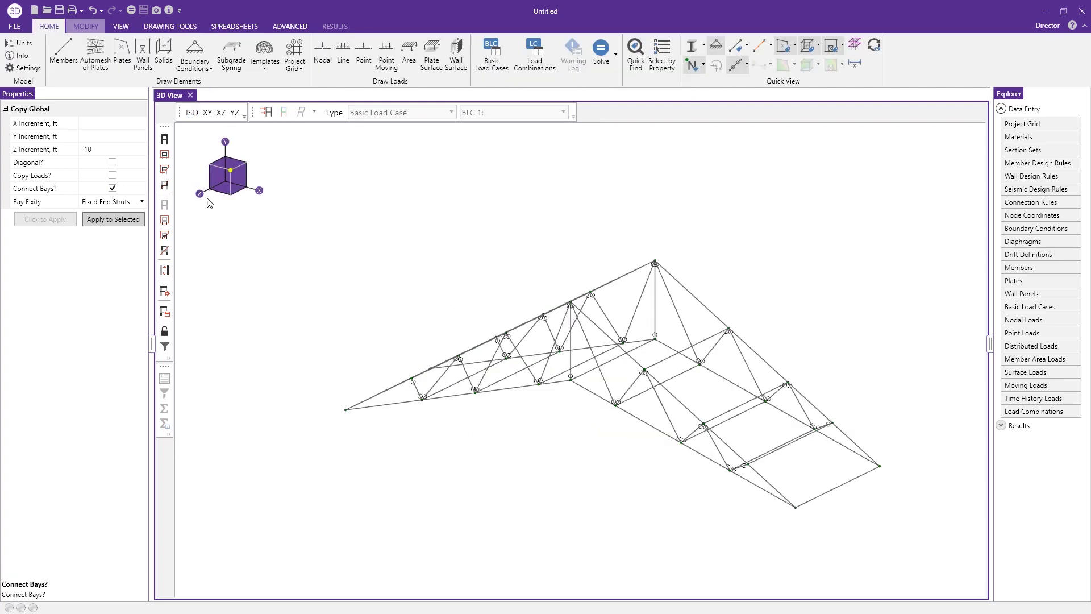
{"action": "mouse_move", "coordinate": [791, 352]}
{"action": "middle_mouse_down"}
{"action": "mouse_move", "coordinate": [693, 359]}
{"action": "mouse_move", "coordinate": [798, 347]}
{"action": "mouse_move", "coordinate": [812, 357]}
{"action": "middle_mouse_up"}
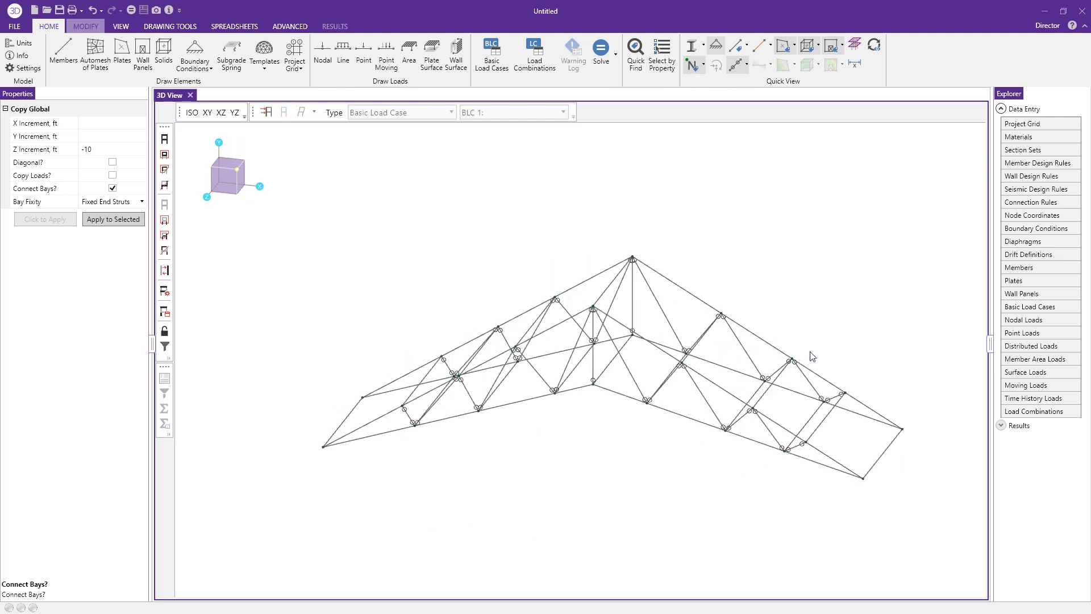
{"action": "scroll", "coordinate": [363, 214], "scroll_direction": "down", "scroll_amount": 3}
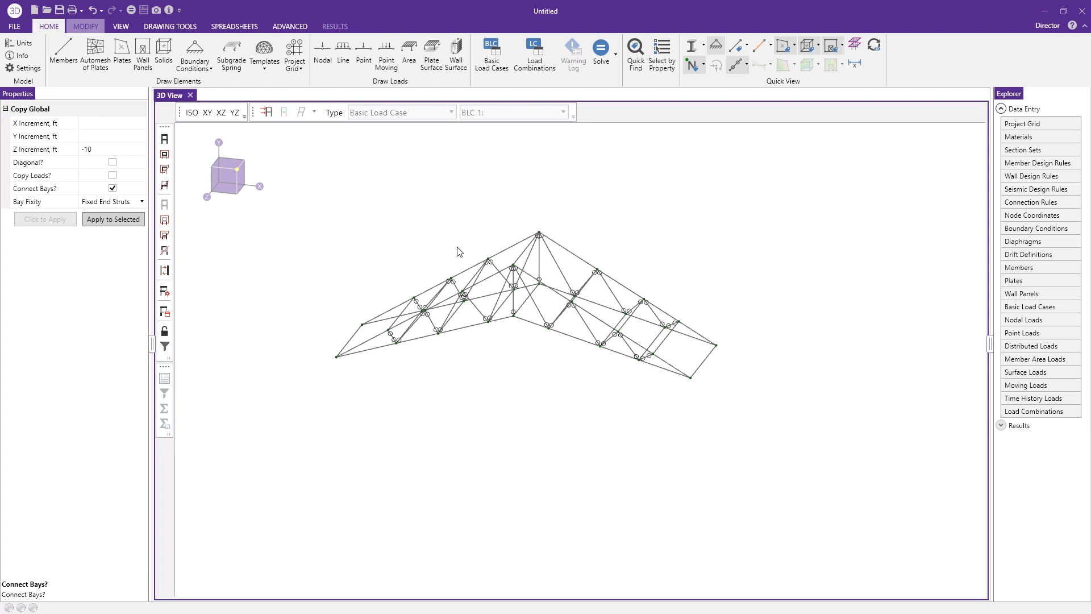
Set up new wood members to take their shape from the Shape Database, using a 6X6 section
{"action": "left_click", "coordinate": [66, 50]}
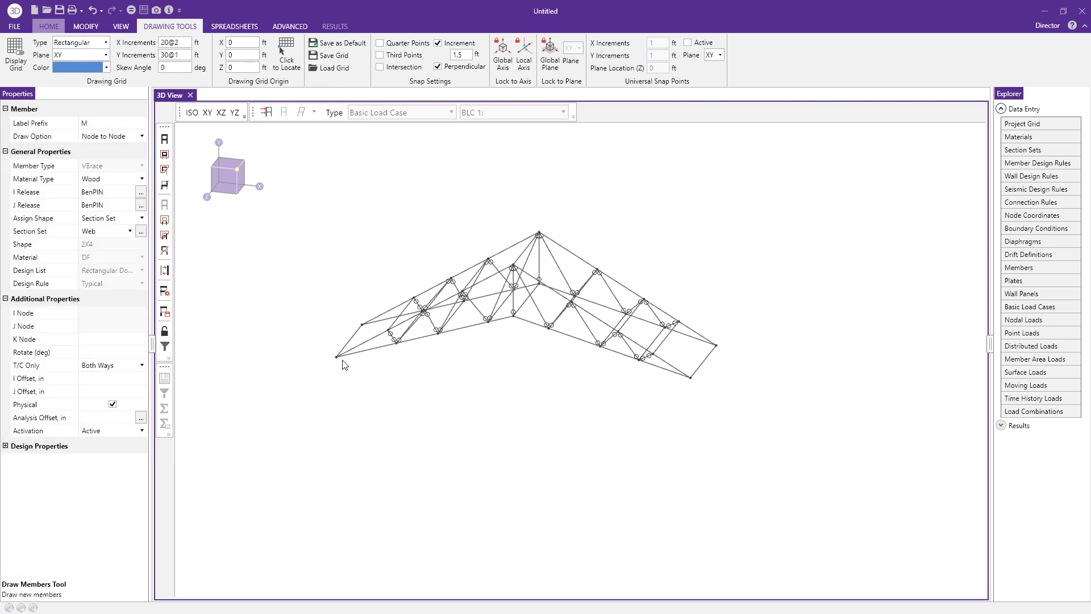
{"action": "left_click", "coordinate": [141, 219]}
{"action": "left_click", "coordinate": [142, 219]}
{"action": "left_click", "coordinate": [116, 246]}
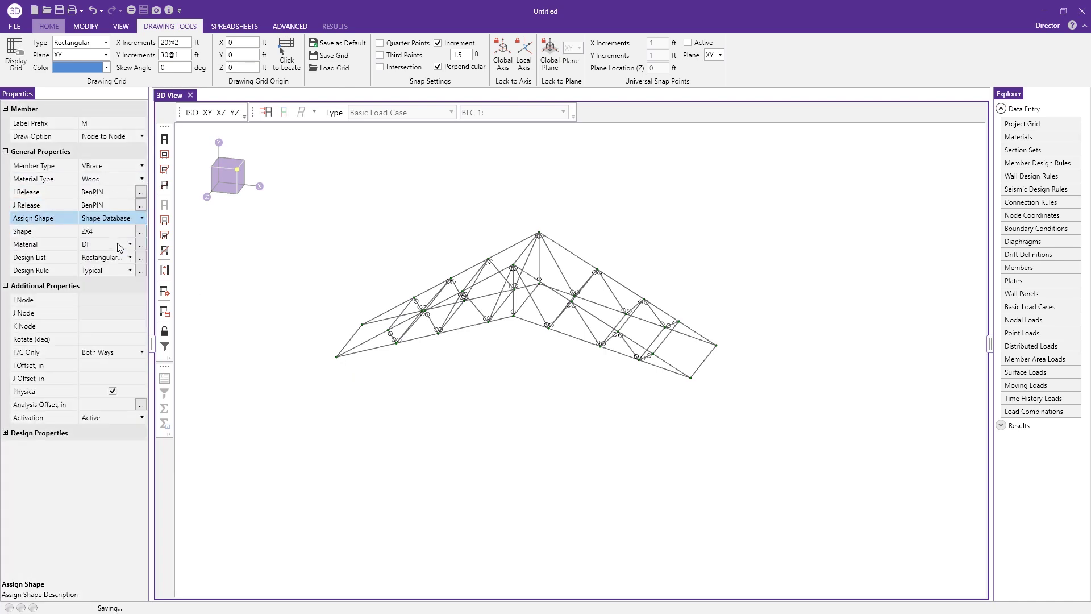
{"action": "left_click", "coordinate": [108, 234]}
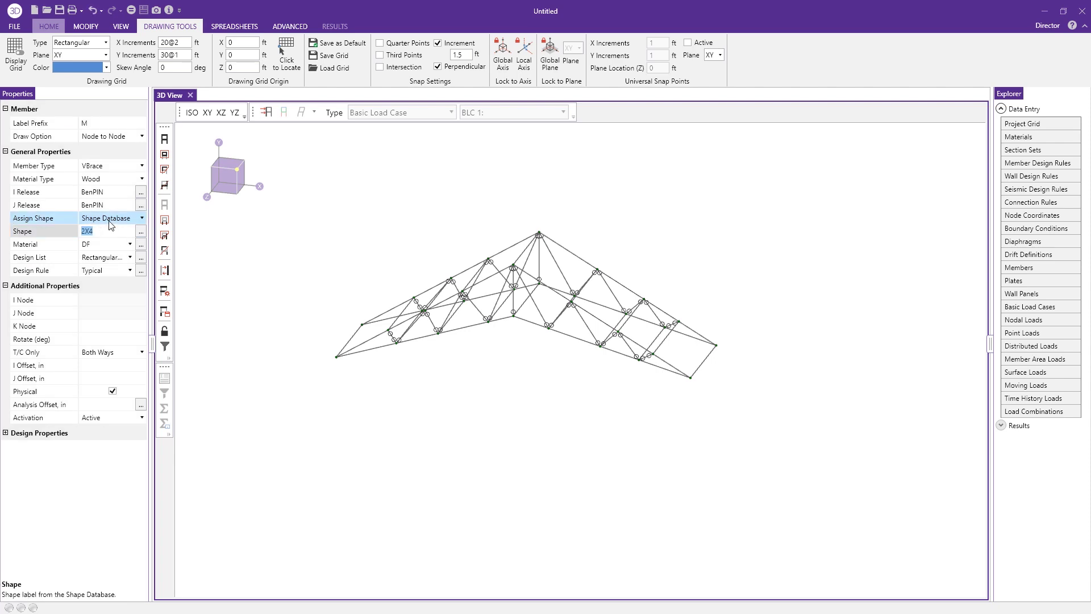
{"action": "type", "text": "6x6"}
{"action": "left_click", "coordinate": [96, 233]}
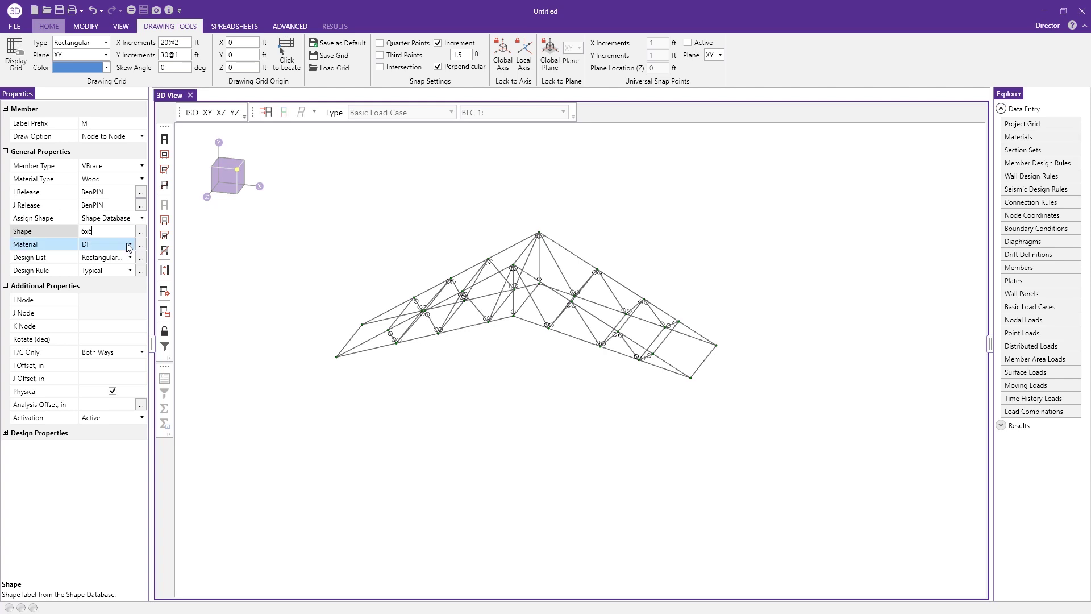
{"action": "left_click", "coordinate": [367, 199]}
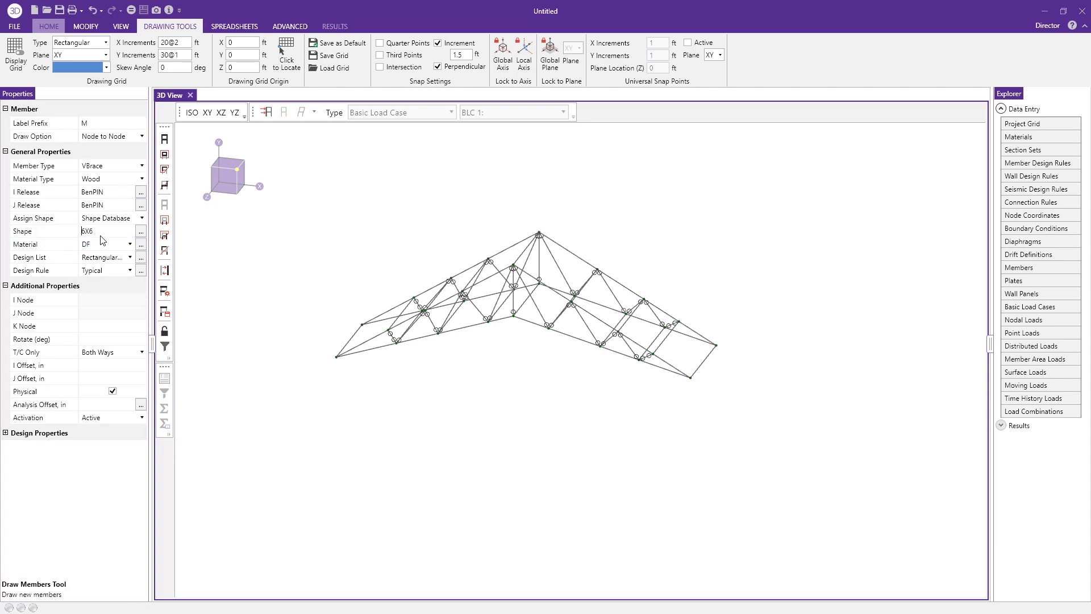
{"action": "left_click", "coordinate": [338, 356]}
{"action": "scroll", "coordinate": [341, 392], "scroll_direction": "up", "scroll_amount": 3}
{"action": "right_click", "coordinate": [337, 332]}
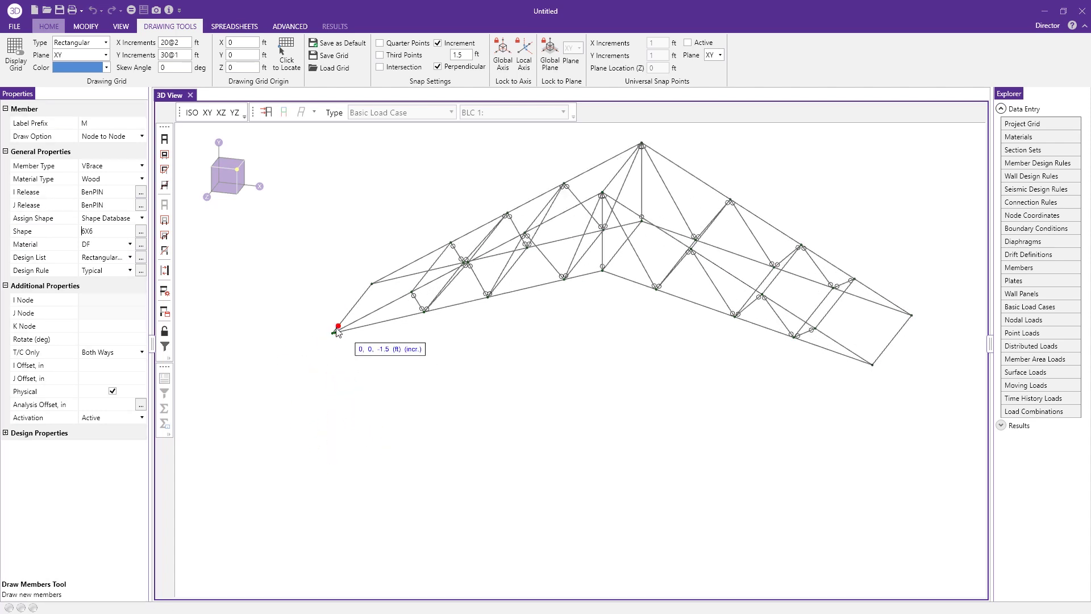
Start a 6X6 column at the front truss's left support node (0, 0, 0)
{"action": "scroll", "coordinate": [334, 344], "scroll_direction": "up", "scroll_amount": 4}
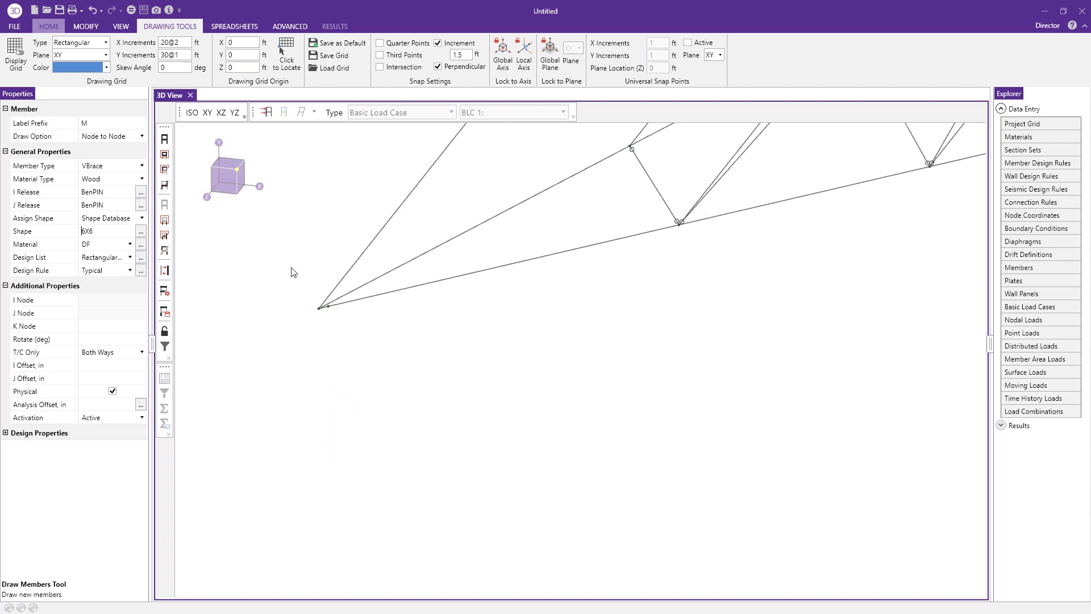
{"action": "left_click", "coordinate": [320, 310]}
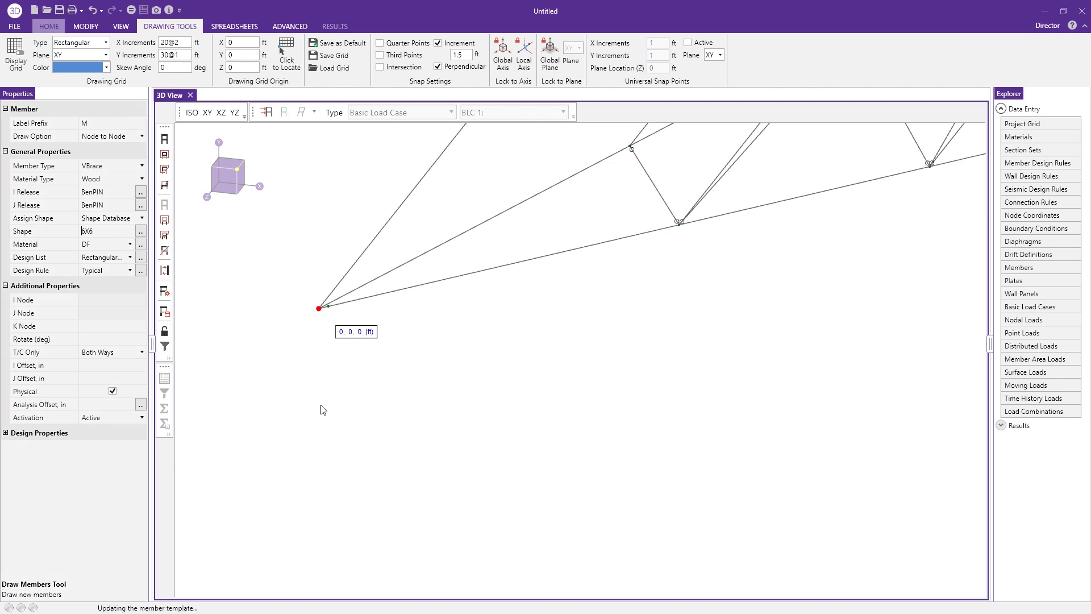
{"action": "scroll", "coordinate": [326, 404], "scroll_direction": "down", "scroll_amount": 2}
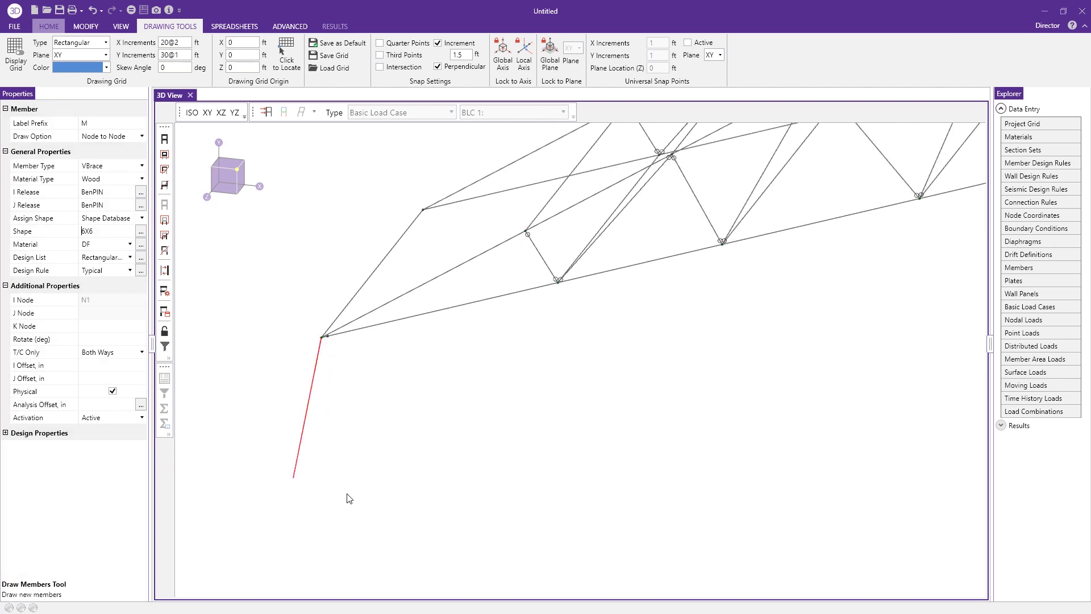
{"action": "key", "text": "Down"}
{"action": "key", "text": "Down"}
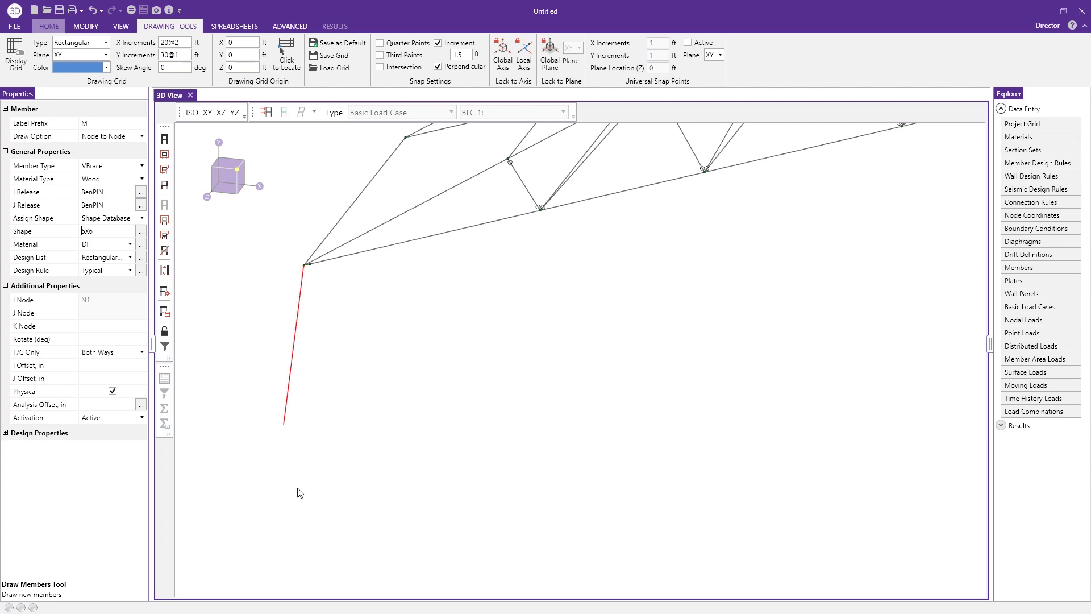
{"action": "scroll", "coordinate": [358, 426], "scroll_direction": "down", "scroll_amount": 2}
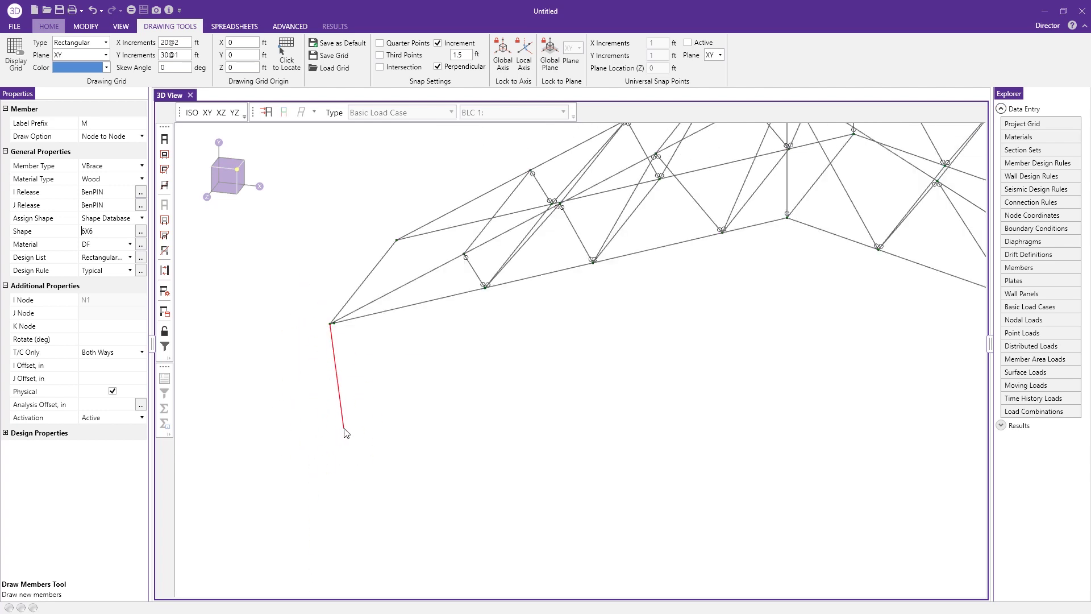
Lock the column's drawing direction to the global axes, turn off Perpendicular snapping and set the snap increment to 10 ft
{"action": "left_click", "coordinate": [502, 63]}
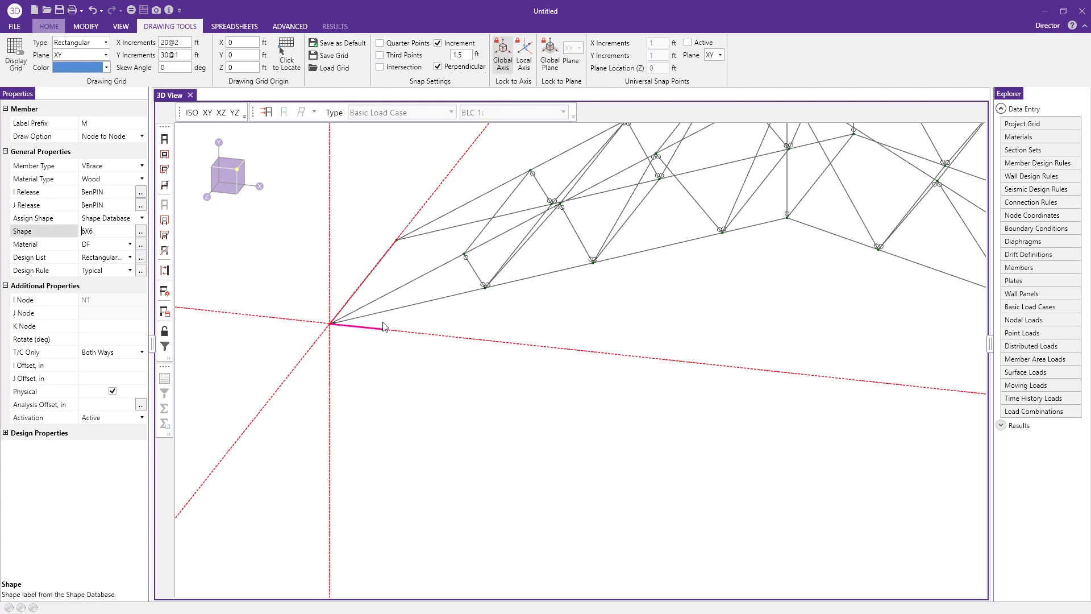
{"action": "left_click", "coordinate": [466, 67]}
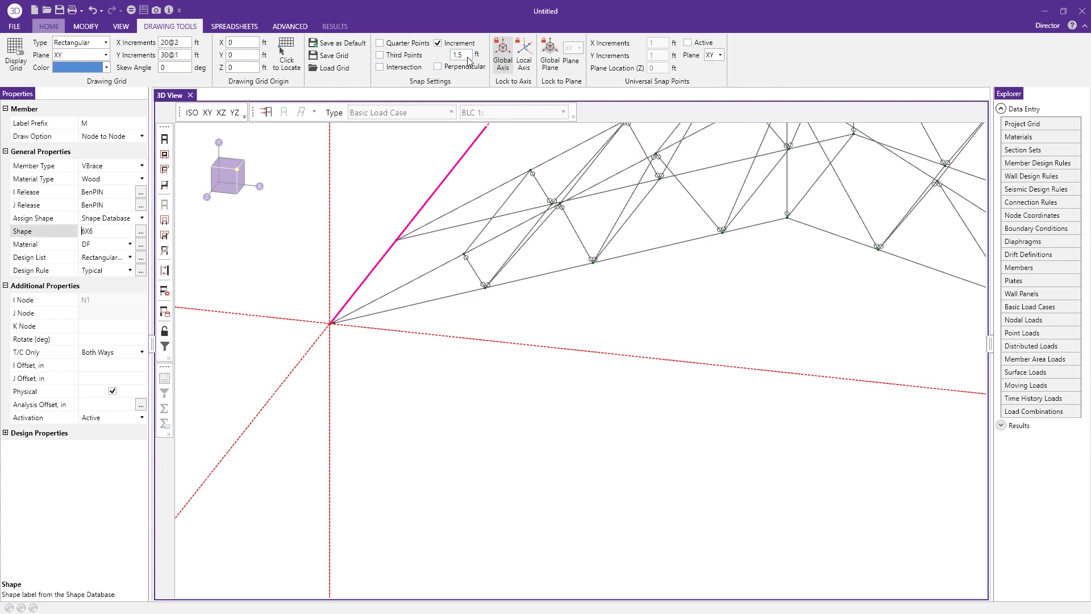
{"action": "left_click", "coordinate": [469, 56]}
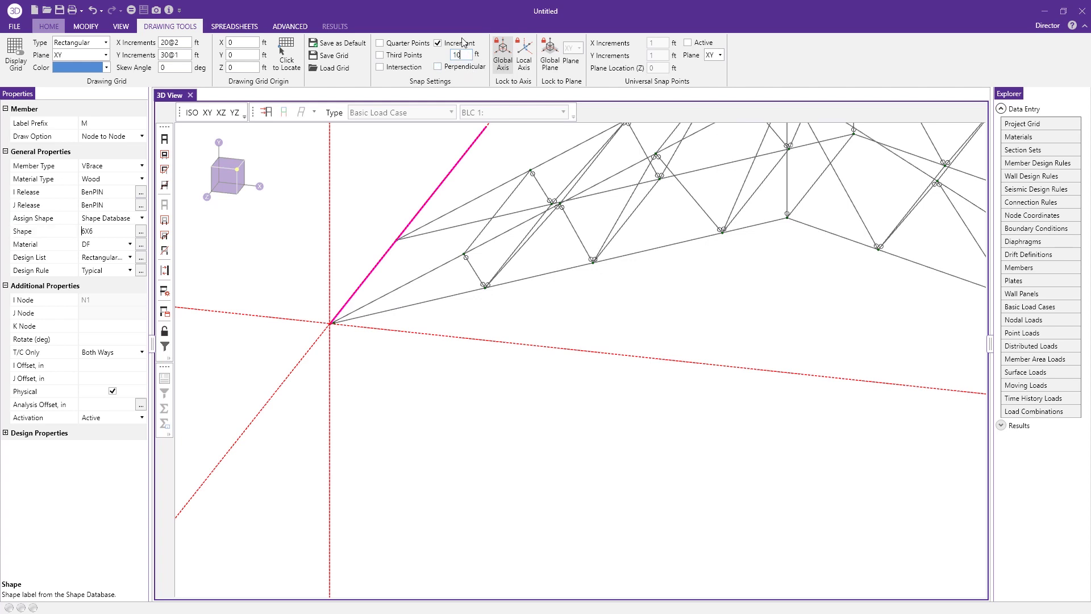
{"action": "scroll", "coordinate": [370, 518], "scroll_direction": "down", "scroll_amount": 2}
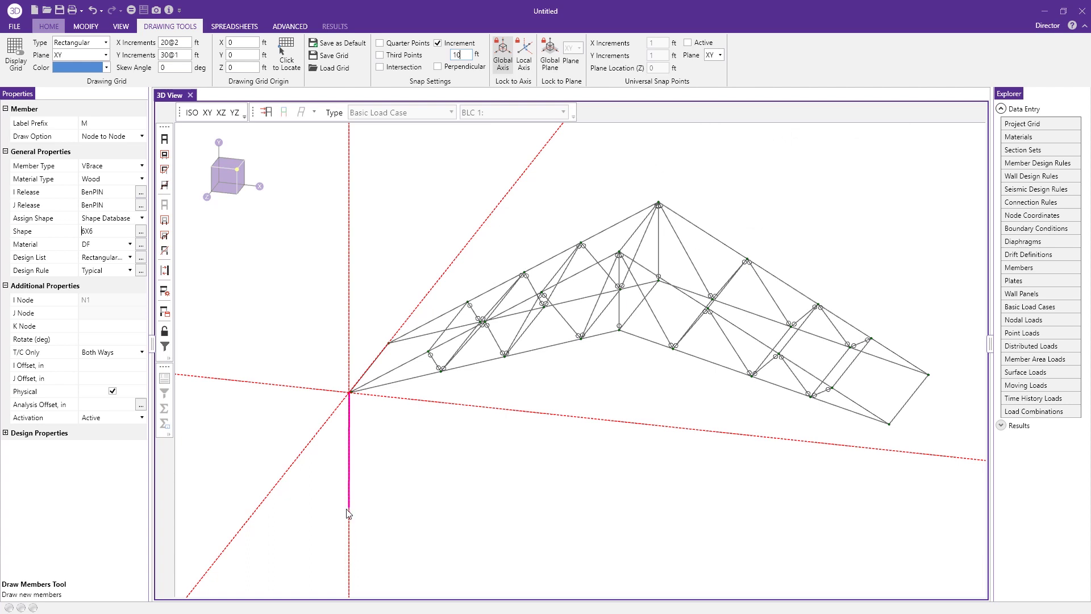
Finish the front truss's left column 10 ft straight down and draw a matching 10 ft column under its right support
{"action": "left_click", "coordinate": [349, 524]}
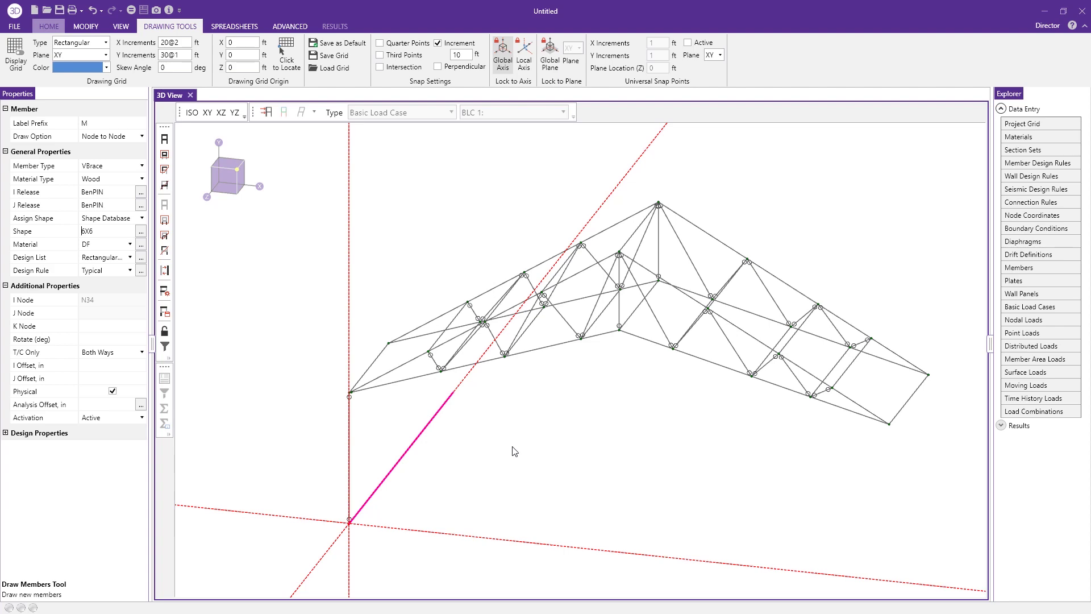
{"action": "key", "text": "Escape"}
{"action": "left_click", "coordinate": [888, 423]}
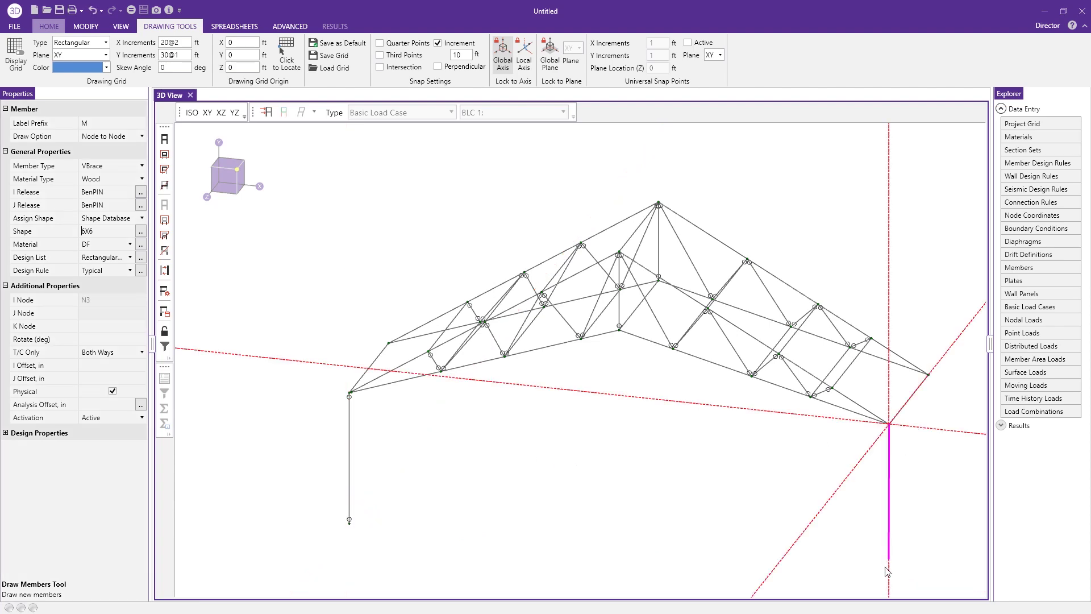
{"action": "middle_click_drag", "start_coordinate": [897, 492], "coordinate": [790, 359]}
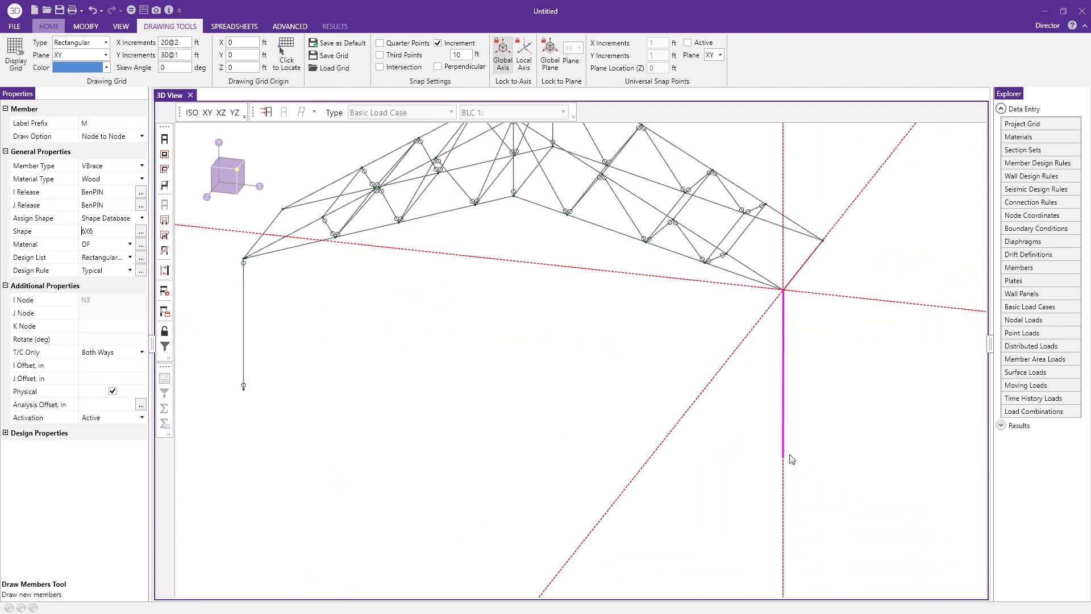
{"action": "left_click", "coordinate": [783, 425]}
{"action": "scroll", "coordinate": [784, 432], "scroll_direction": "down", "scroll_amount": 2}
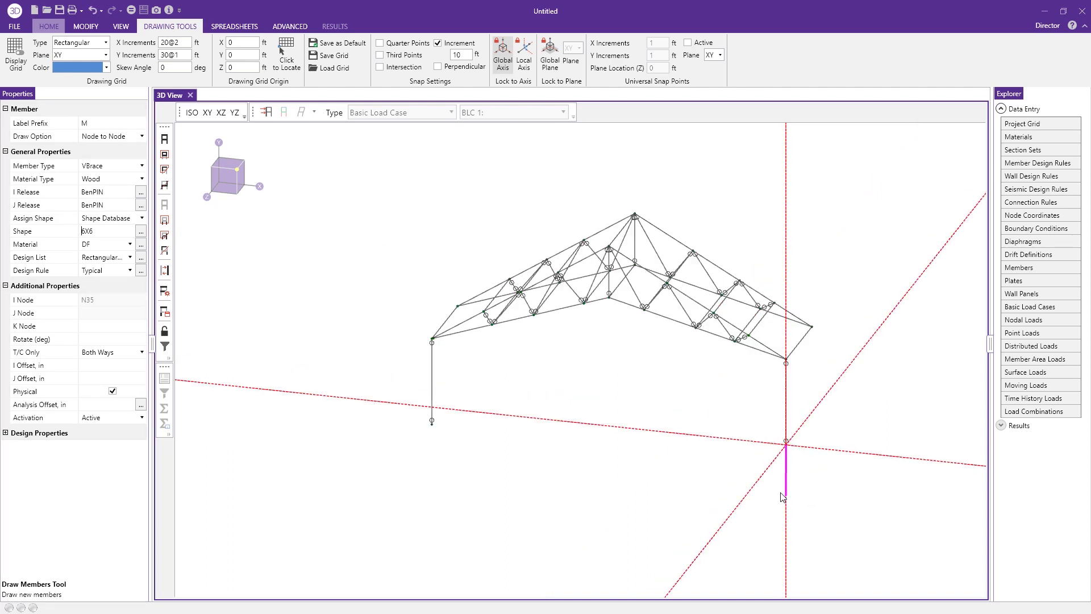
{"action": "right_click", "coordinate": [830, 470]}
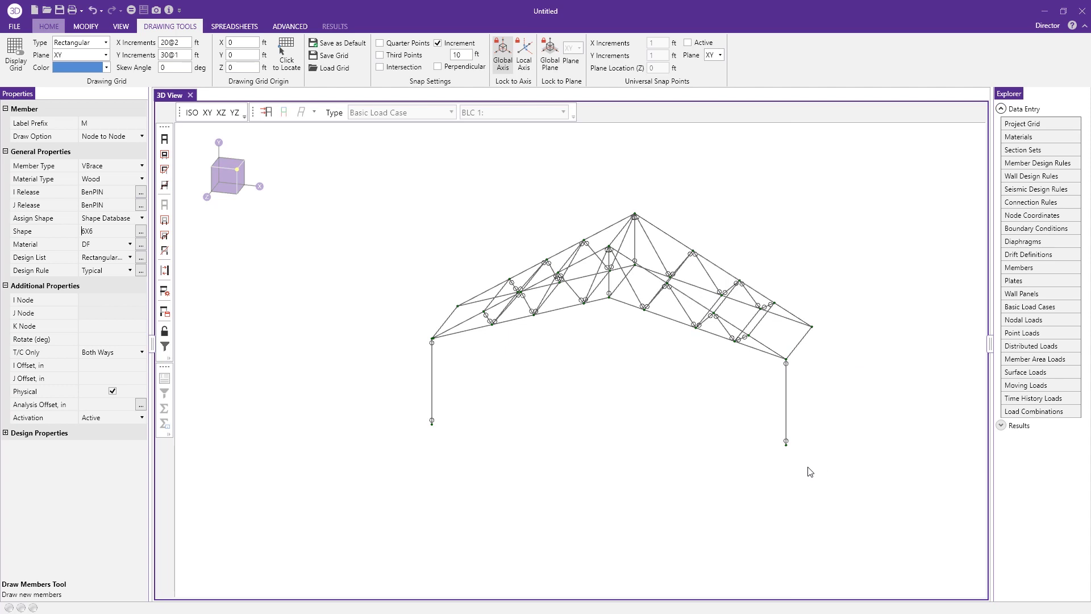
Draw 10 ft 6X6 columns straight down from both support nodes of the rear truss and end member drawing
{"action": "middle_click_drag", "start_coordinate": [840, 449], "coordinate": [670, 419], "text": "shift"}
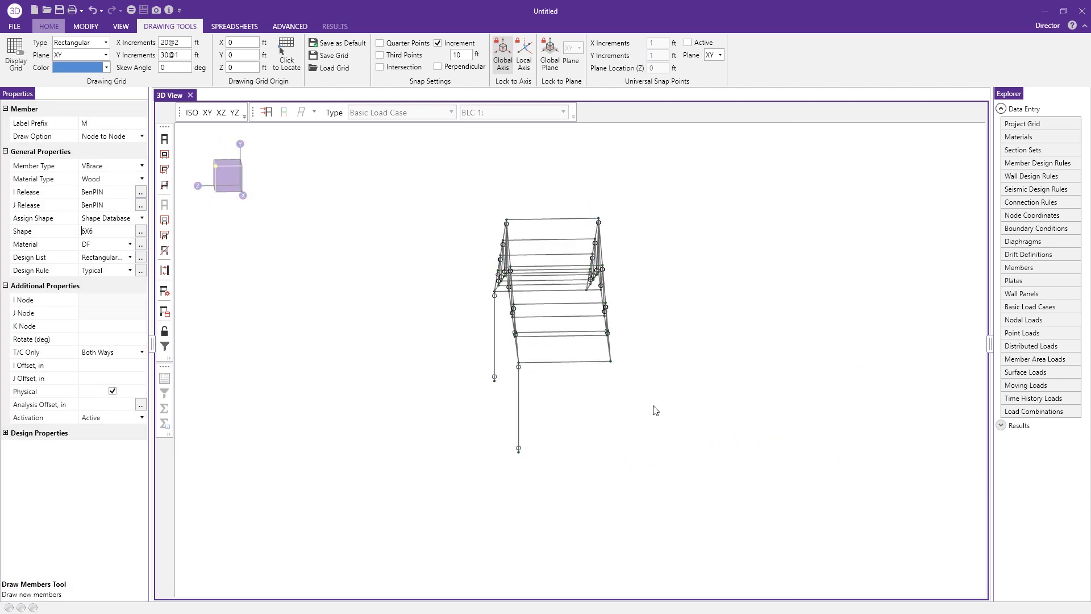
{"action": "left_click", "coordinate": [610, 362]}
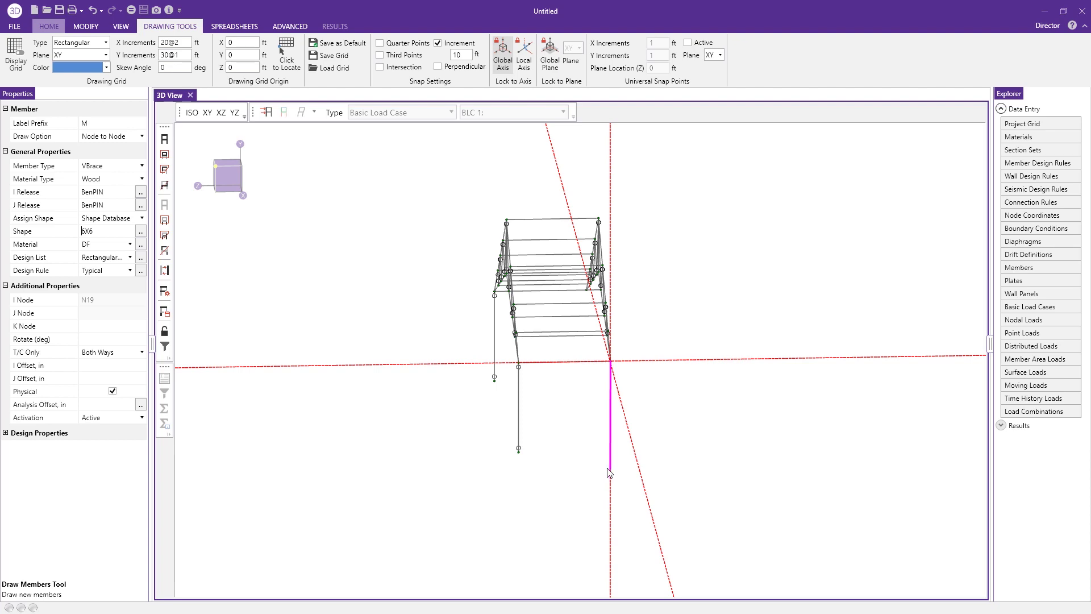
{"action": "left_click", "coordinate": [612, 453]}
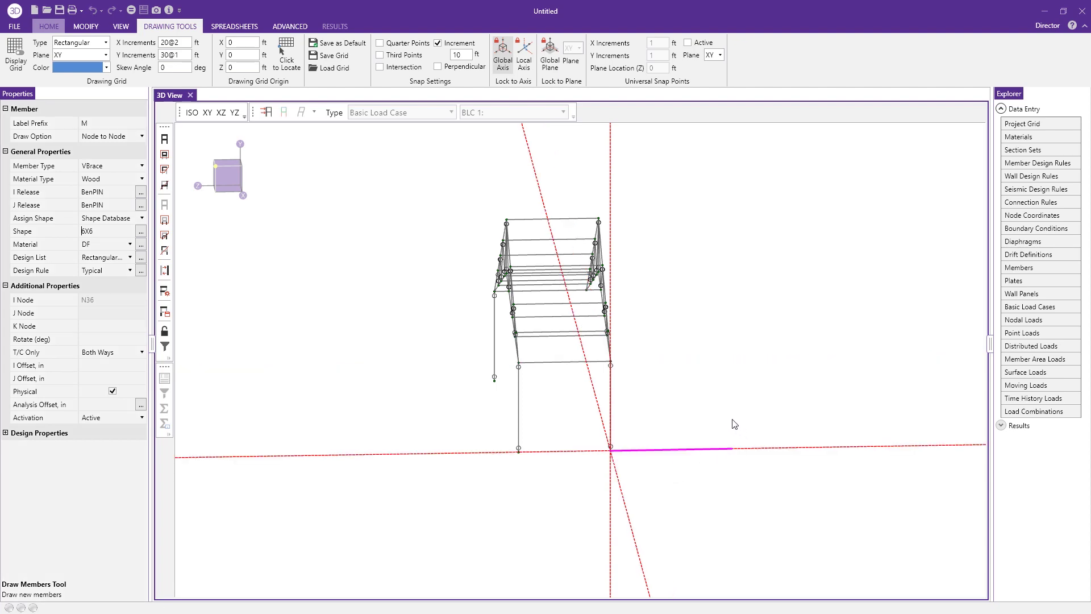
{"action": "middle_click_drag", "start_coordinate": [769, 424], "coordinate": [748, 341], "text": "shift"}
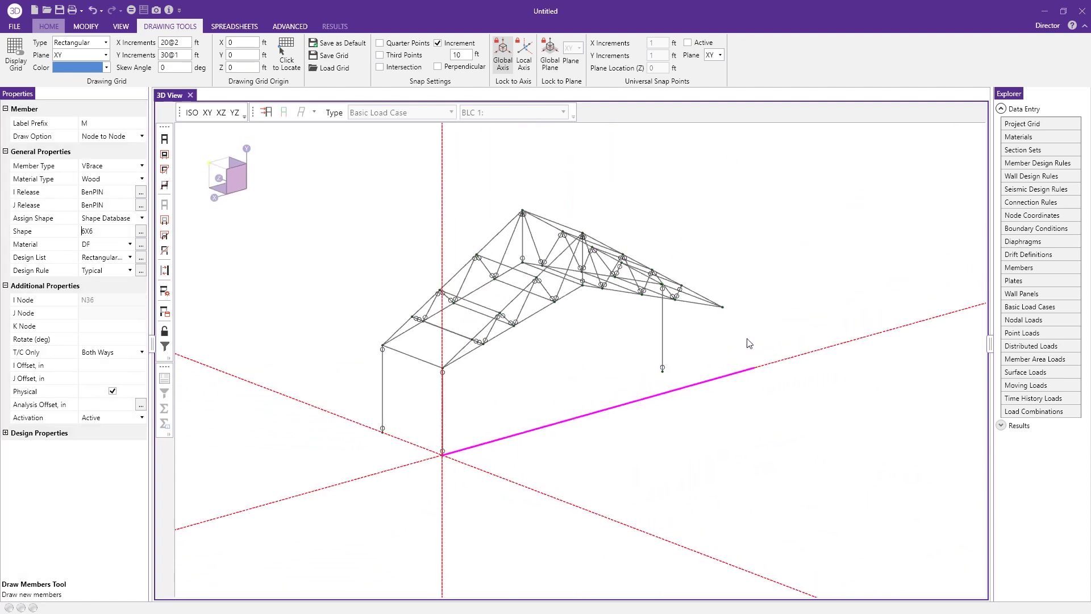
{"action": "left_click", "coordinate": [723, 308]}
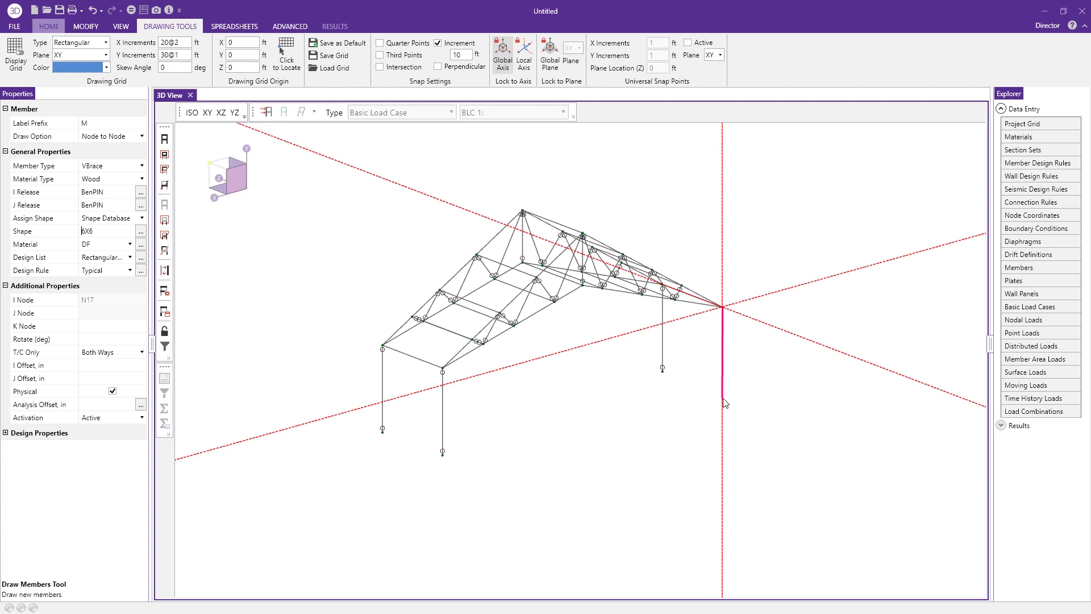
{"action": "left_click", "coordinate": [722, 394]}
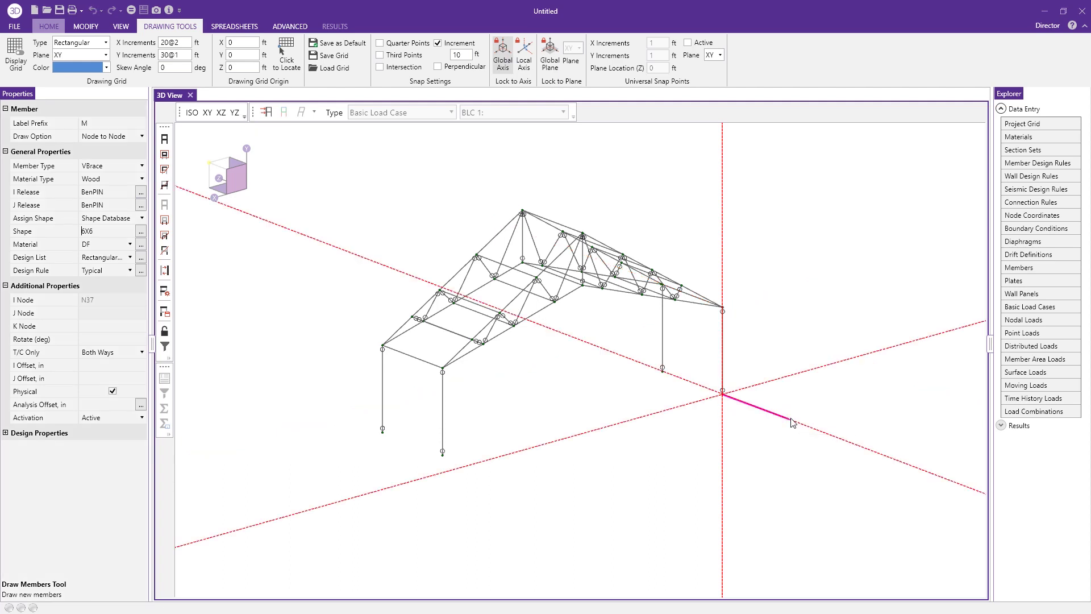
{"action": "left_click", "coordinate": [663, 370]}
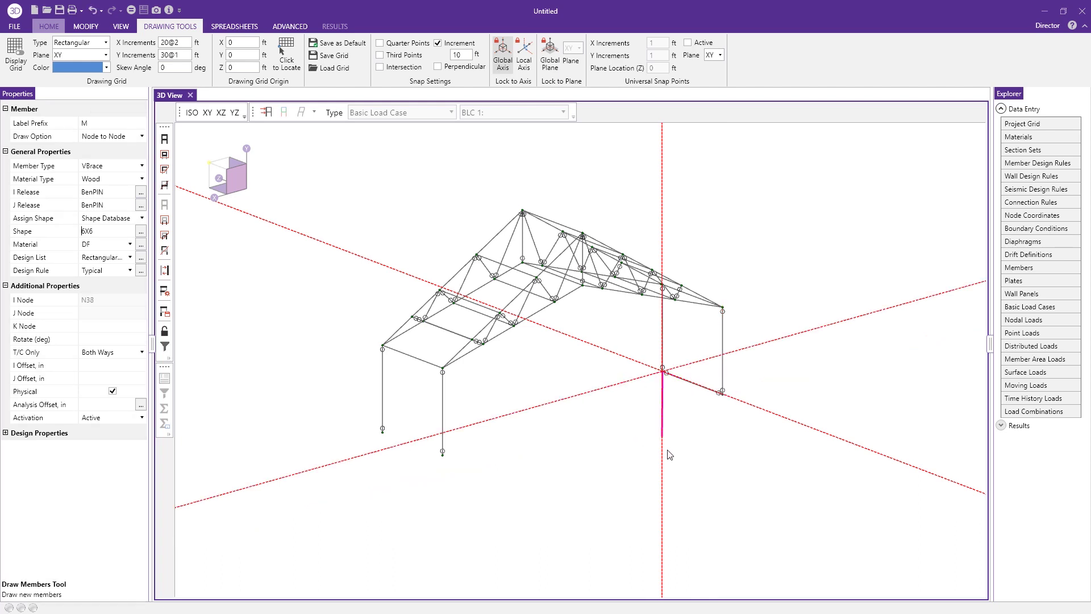
{"action": "right_click", "coordinate": [750, 486]}
{"action": "middle_click_drag", "start_coordinate": [743, 448], "coordinate": [909, 438]}
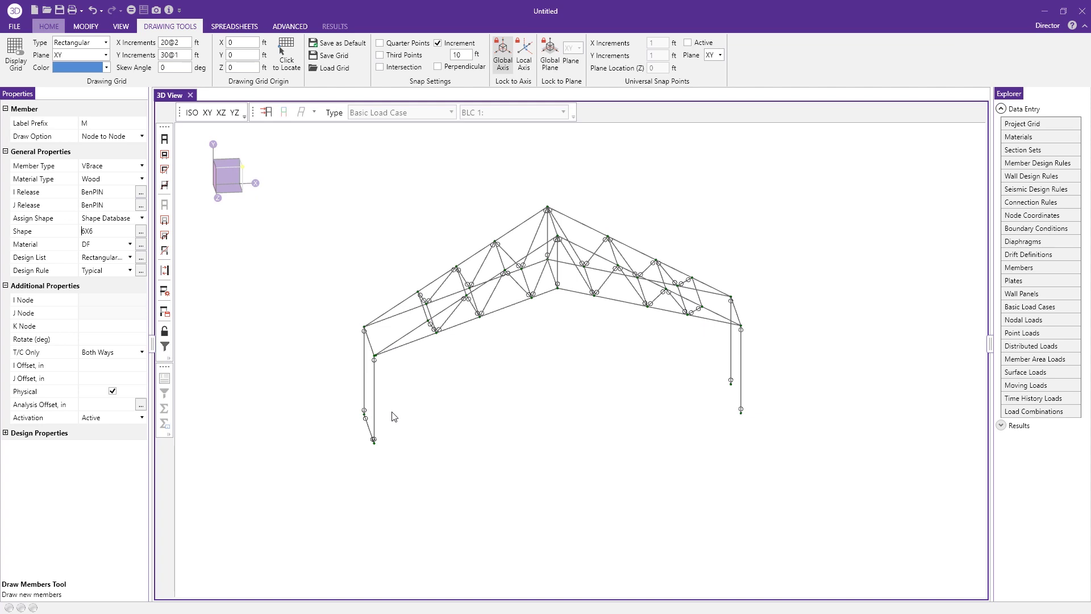
{"action": "key", "text": "Escape"}
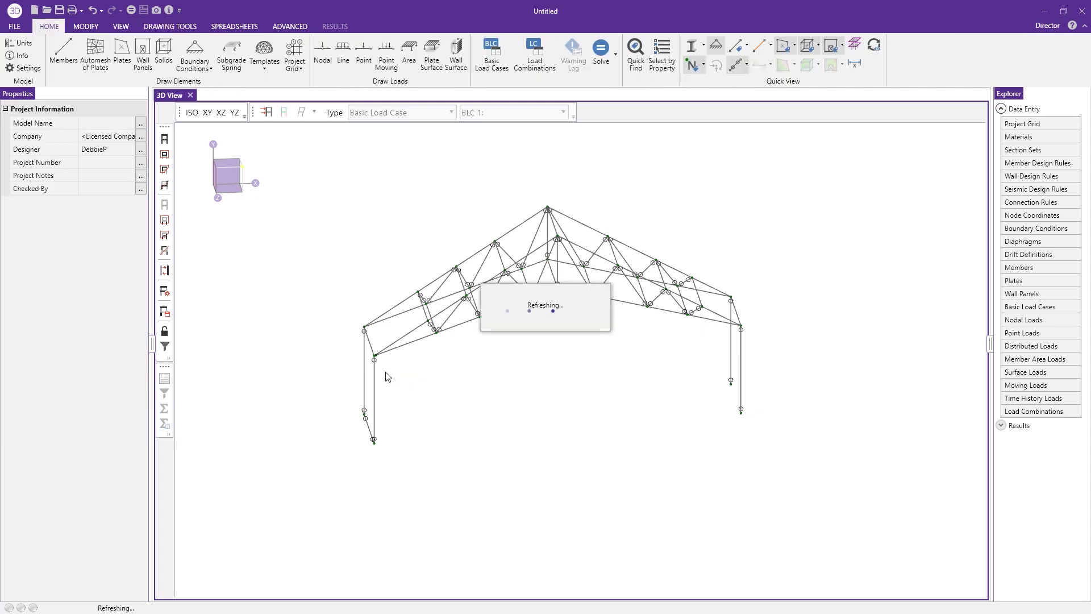
Delete the stray node on the bottom chord beside the front truss's left support
{"action": "scroll", "coordinate": [374, 360], "scroll_direction": "up", "scroll_amount": 8}
{"action": "scroll", "coordinate": [365, 332], "scroll_direction": "up", "scroll_amount": 1}
{"action": "left_click_drag", "start_coordinate": [355, 326], "coordinate": [380, 375]}
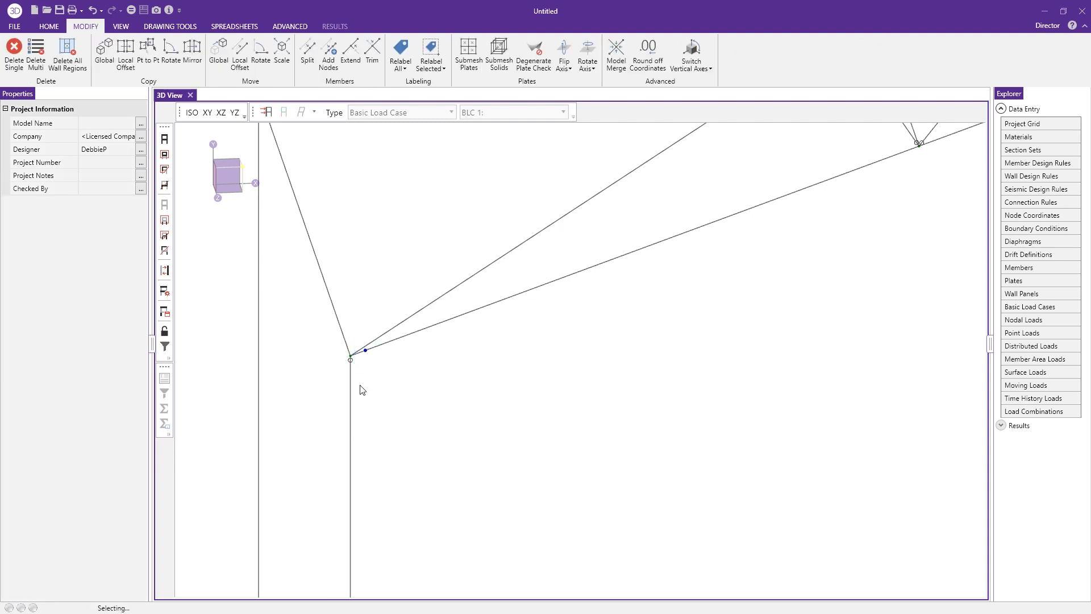
{"action": "key", "text": "Delete"}
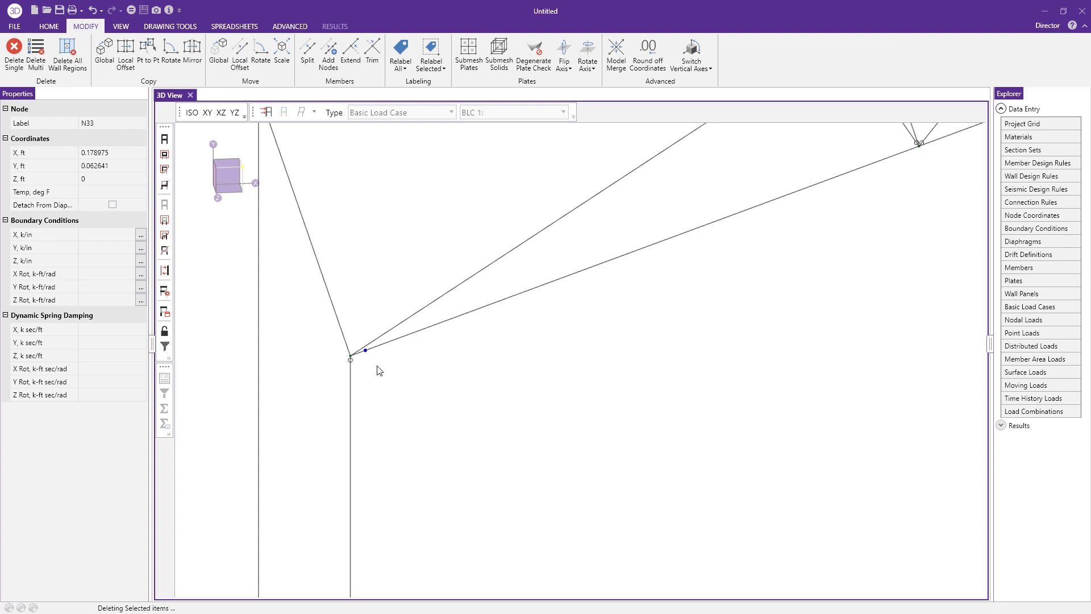
{"action": "scroll", "coordinate": [377, 372], "scroll_direction": "down", "scroll_amount": 5}
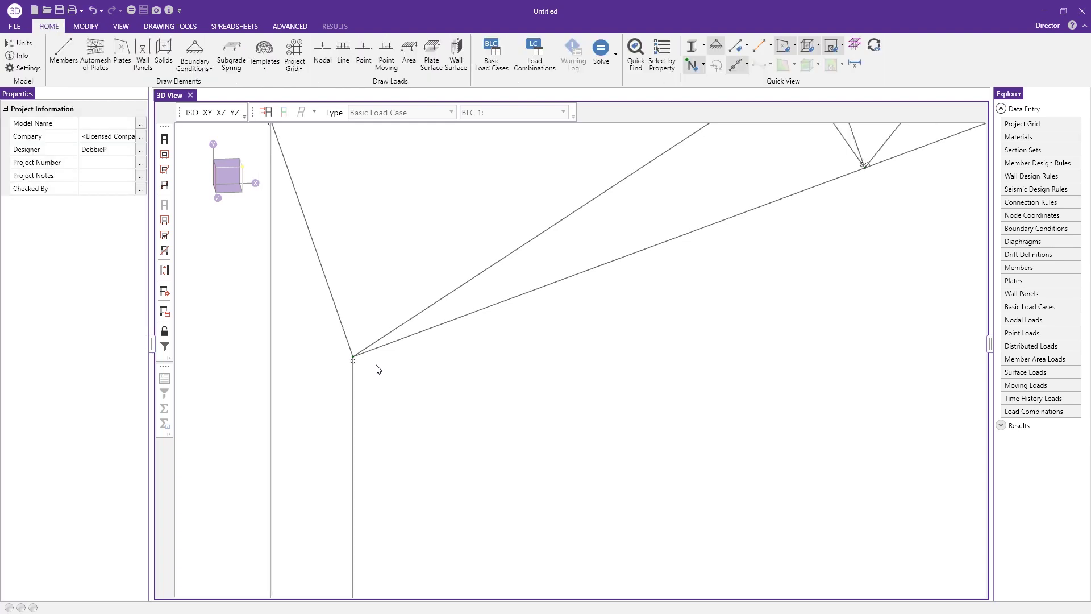
{"action": "scroll", "coordinate": [415, 439], "scroll_direction": "down", "scroll_amount": 5}
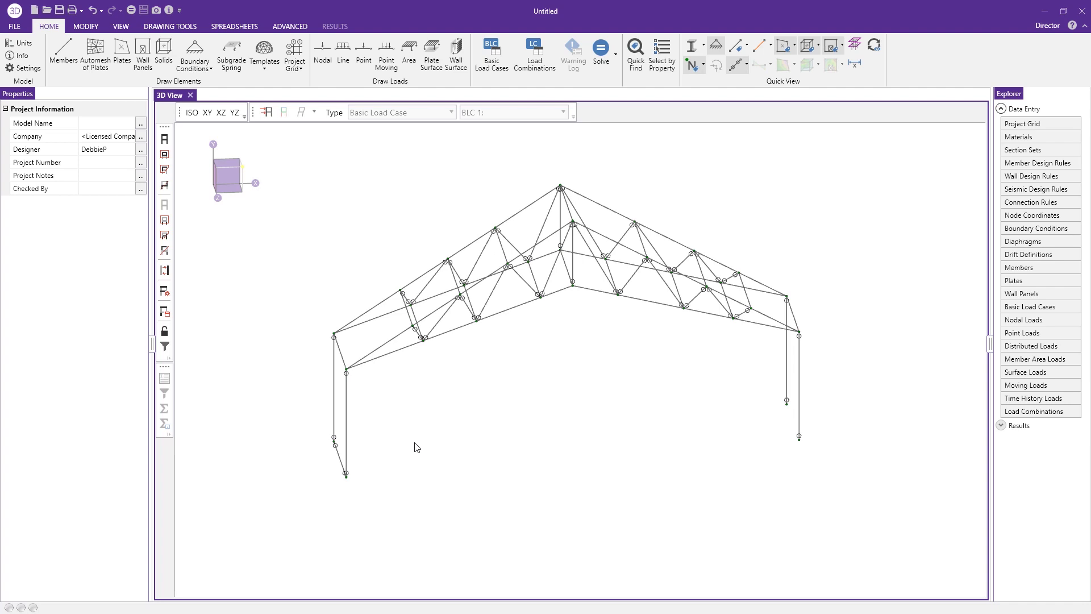
Select the four 6X6 columns, clear their I and J end releases and deselect them
{"action": "middle_click_drag", "start_coordinate": [484, 452], "coordinate": [502, 455], "text": "shift"}
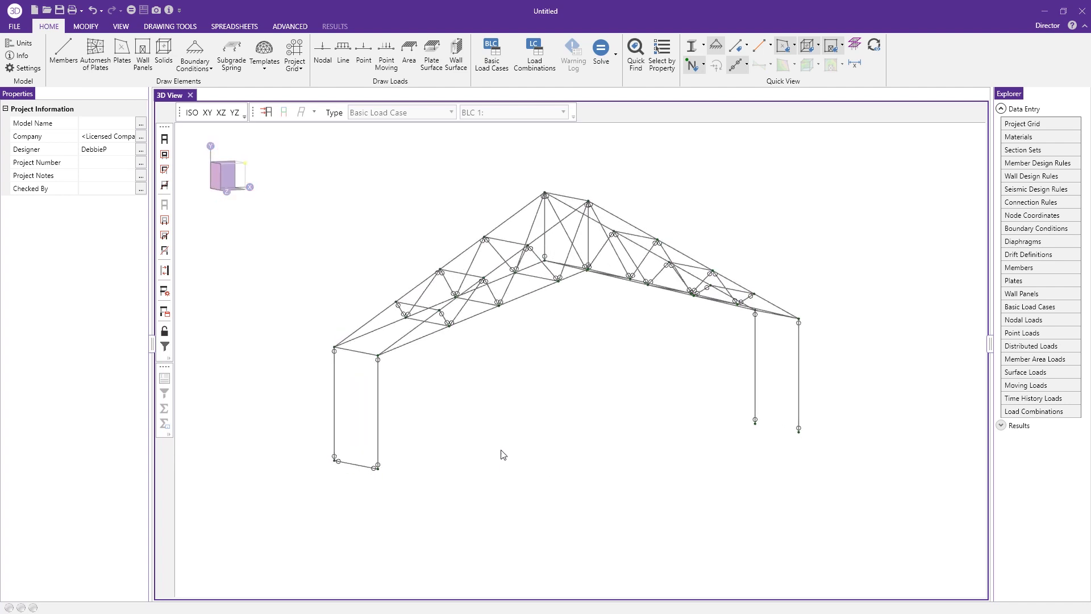
{"action": "left_click_drag", "start_coordinate": [875, 372], "coordinate": [328, 448]}
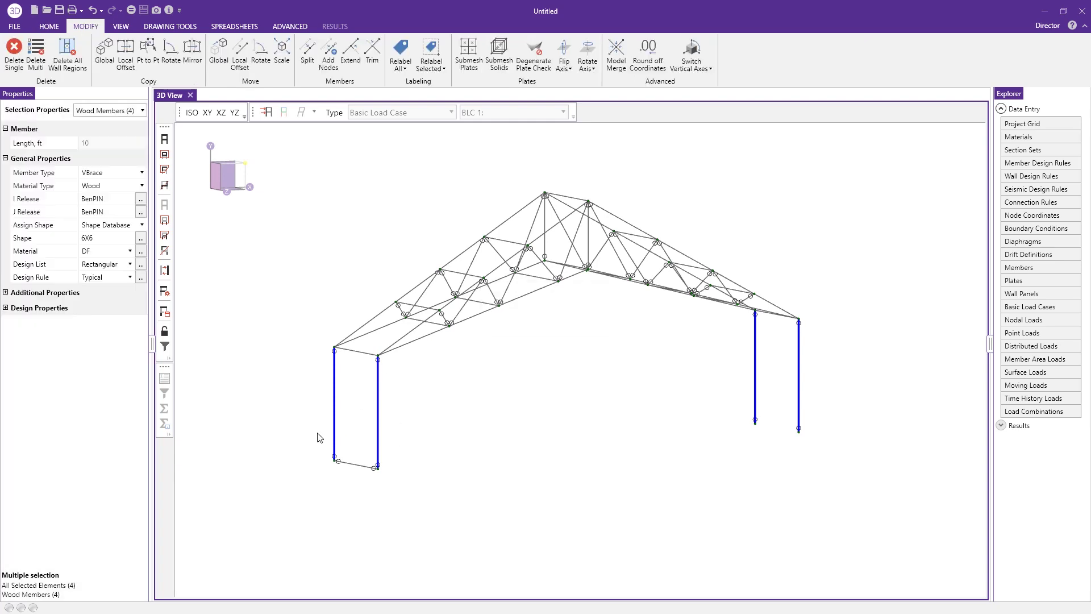
{"action": "left_click", "coordinate": [117, 199]}
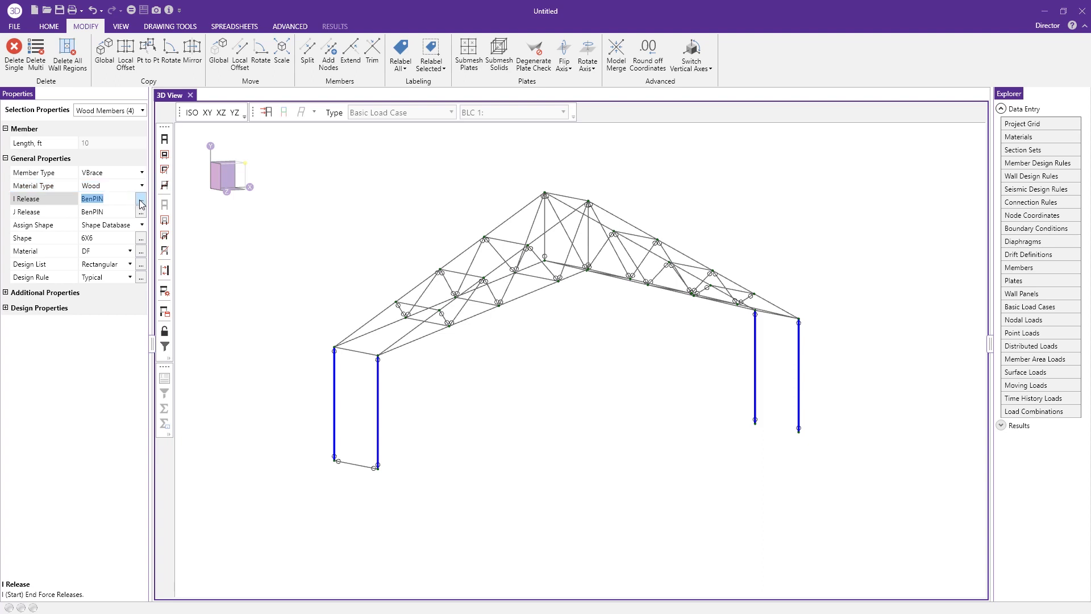
{"action": "key", "text": "Delete"}
{"action": "left_click", "coordinate": [111, 214]}
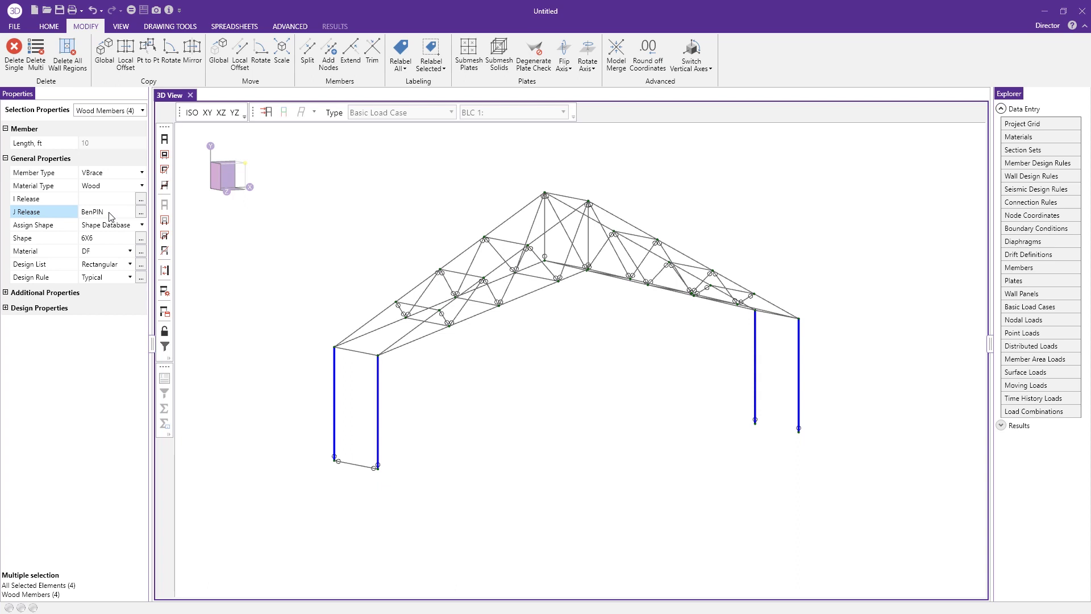
{"action": "left_click", "coordinate": [109, 214]}
{"action": "double_click", "coordinate": [97, 213]}
{"action": "key", "text": "Delete"}
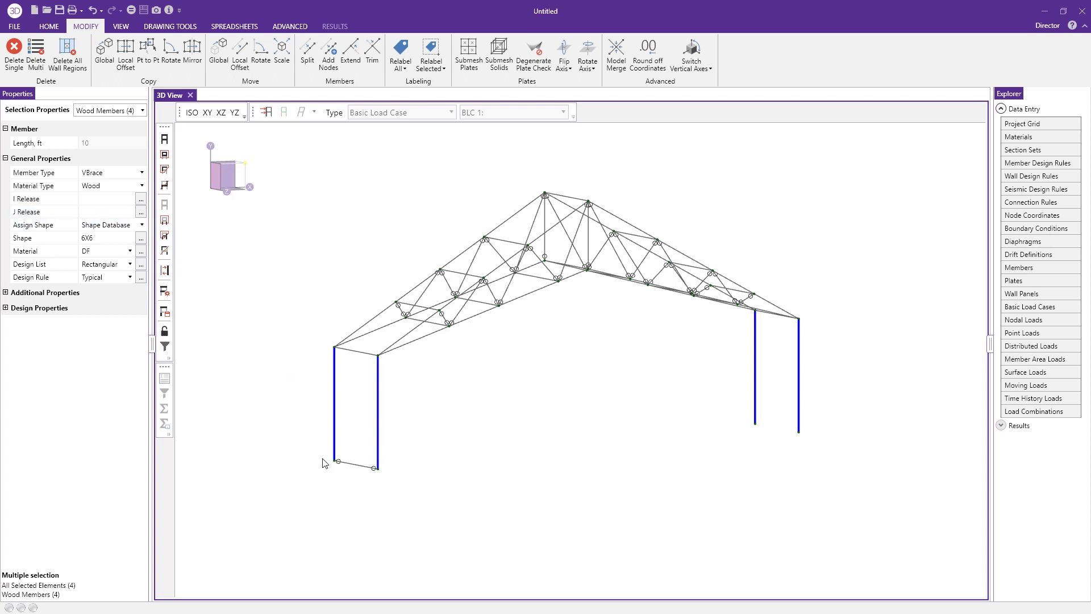
{"action": "left_click", "coordinate": [405, 518]}
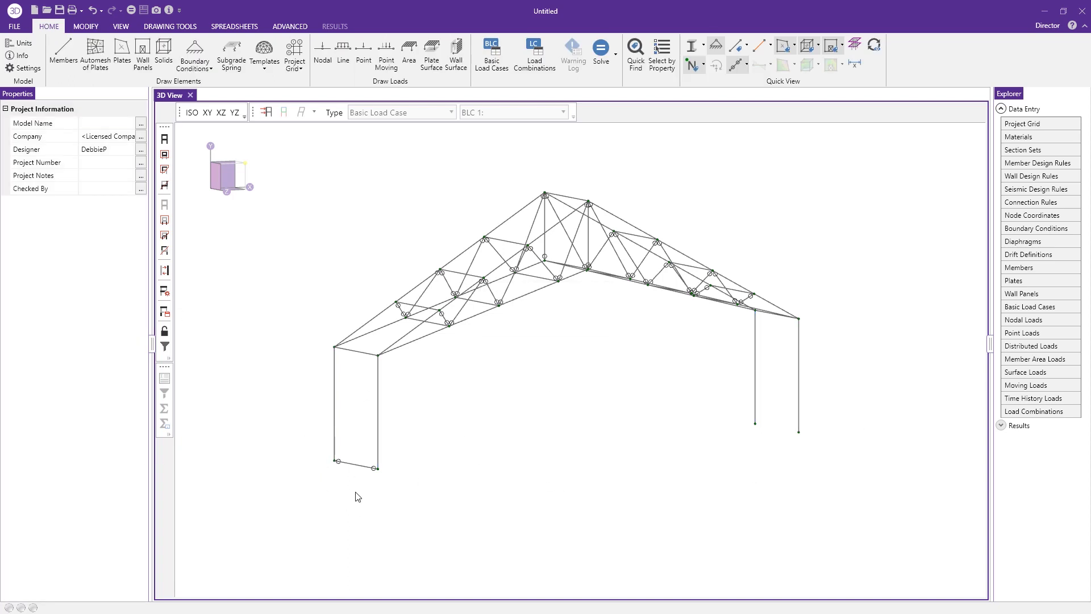
Delete the stray member joining the two left column bases, using Delete Multi on members applied to the selection
{"action": "left_click", "coordinate": [87, 26]}
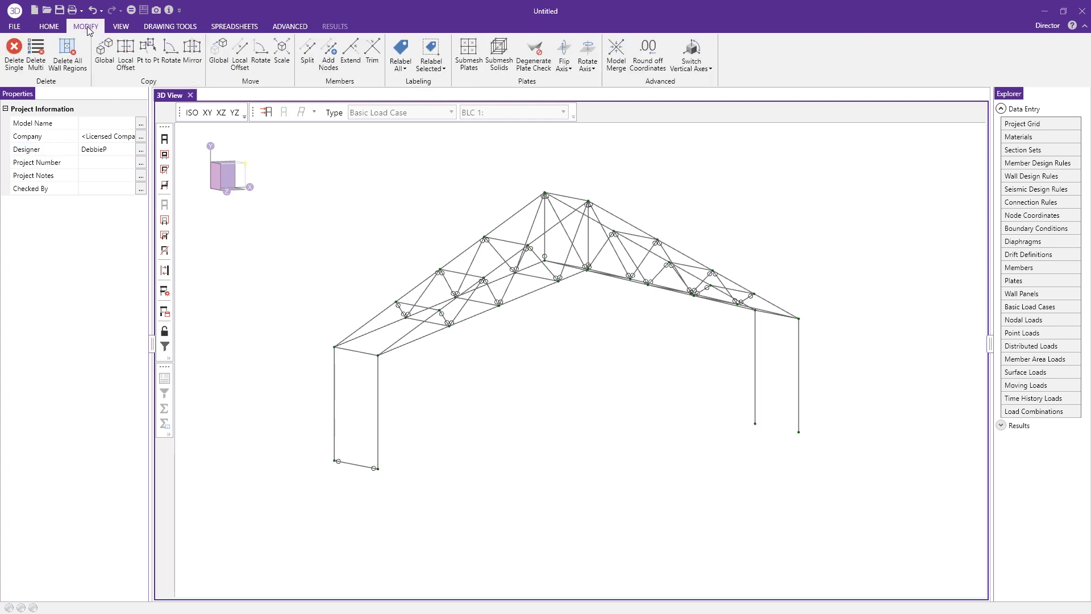
{"action": "left_click", "coordinate": [14, 54]}
{"action": "left_click", "coordinate": [36, 57]}
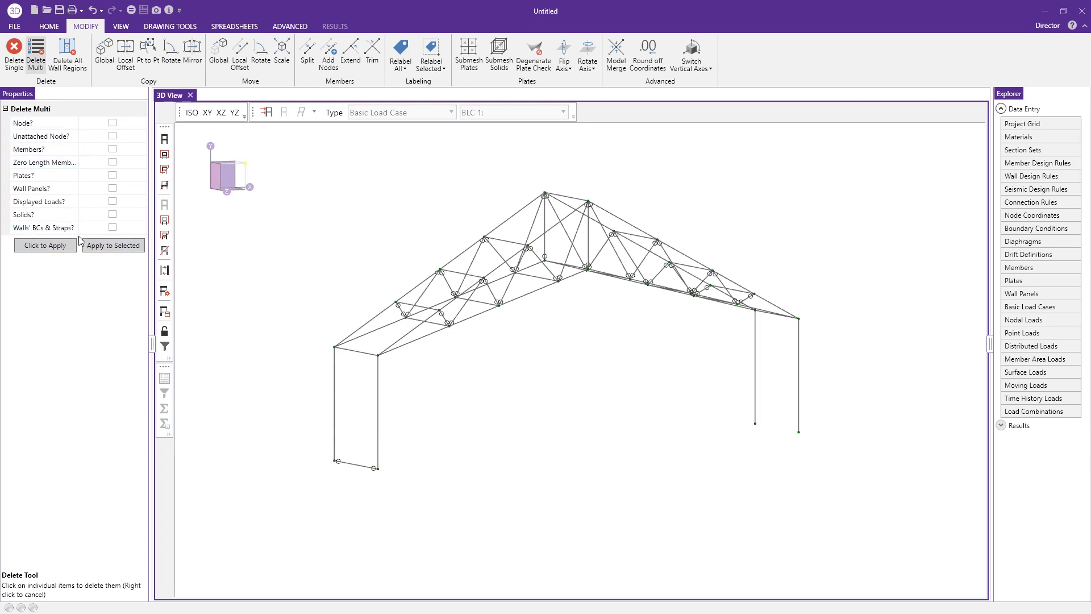
{"action": "left_click", "coordinate": [112, 148]}
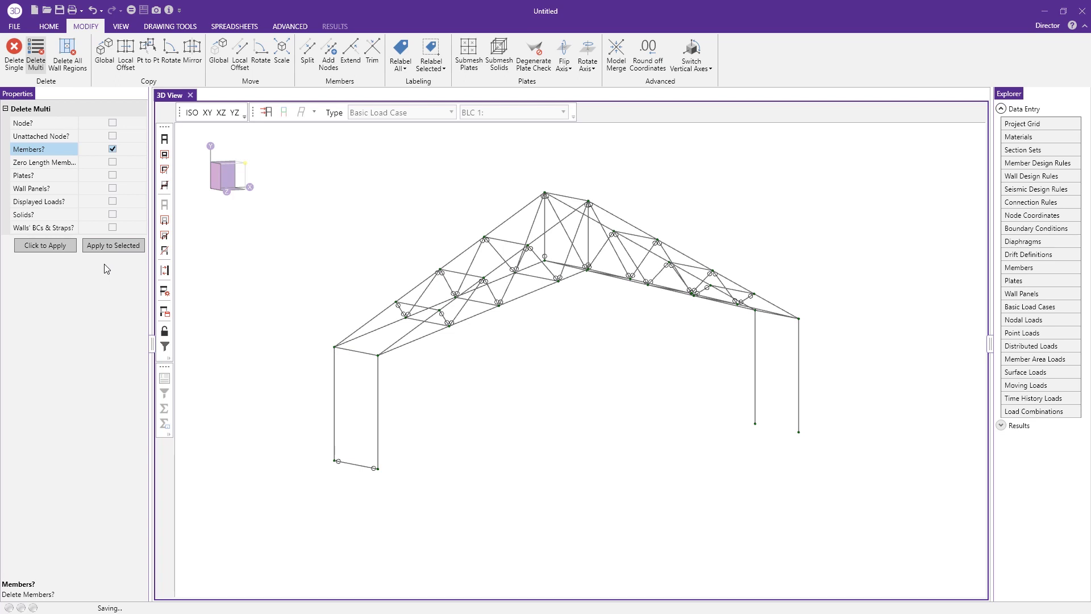
{"action": "left_click", "coordinate": [45, 246]}
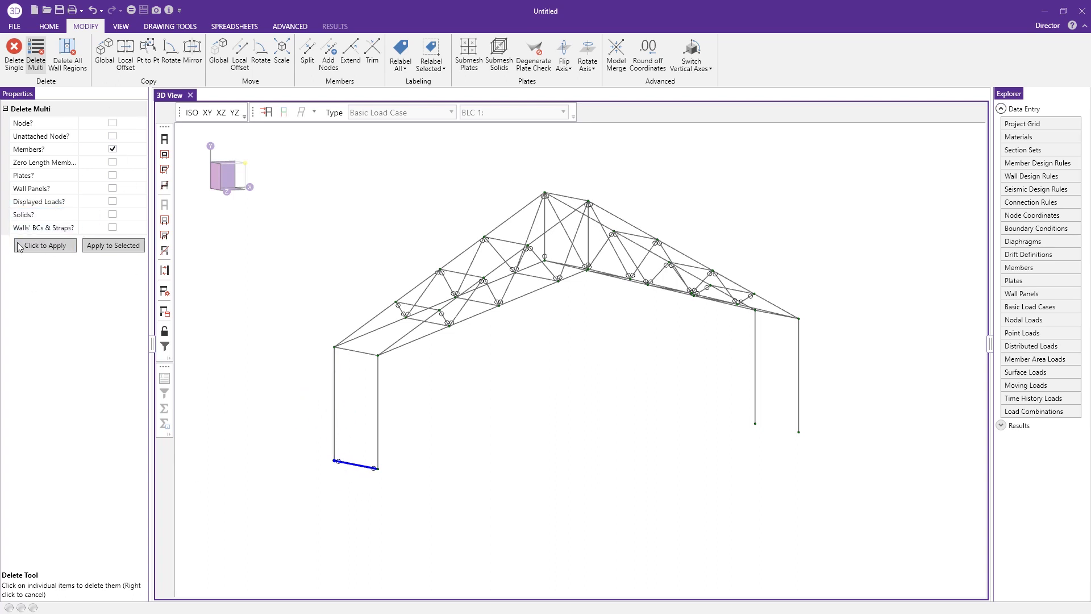
{"action": "left_click", "coordinate": [117, 248]}
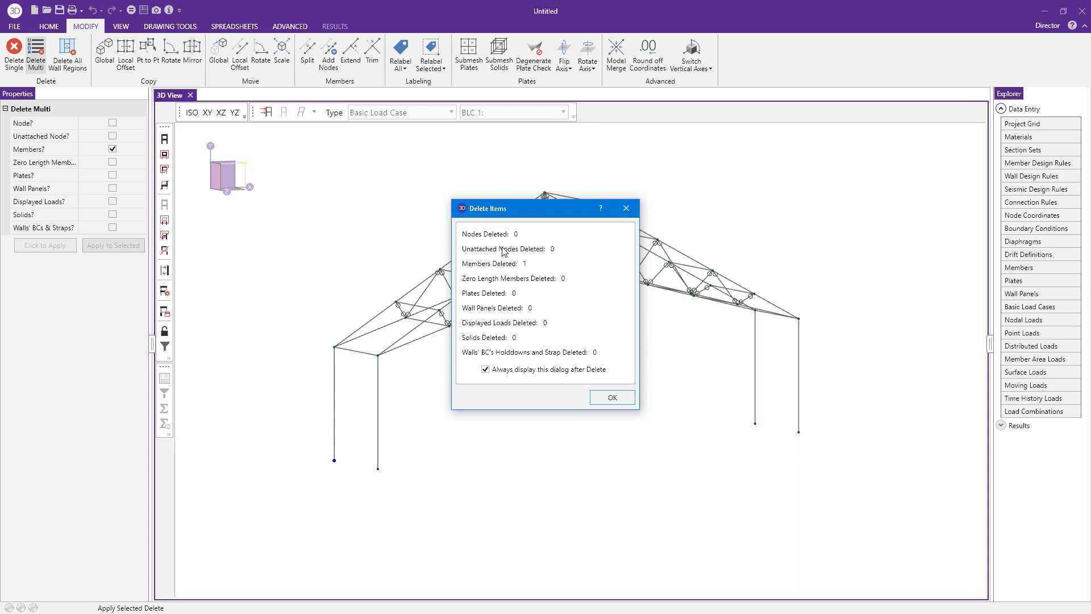
{"action": "left_click", "coordinate": [612, 397]}
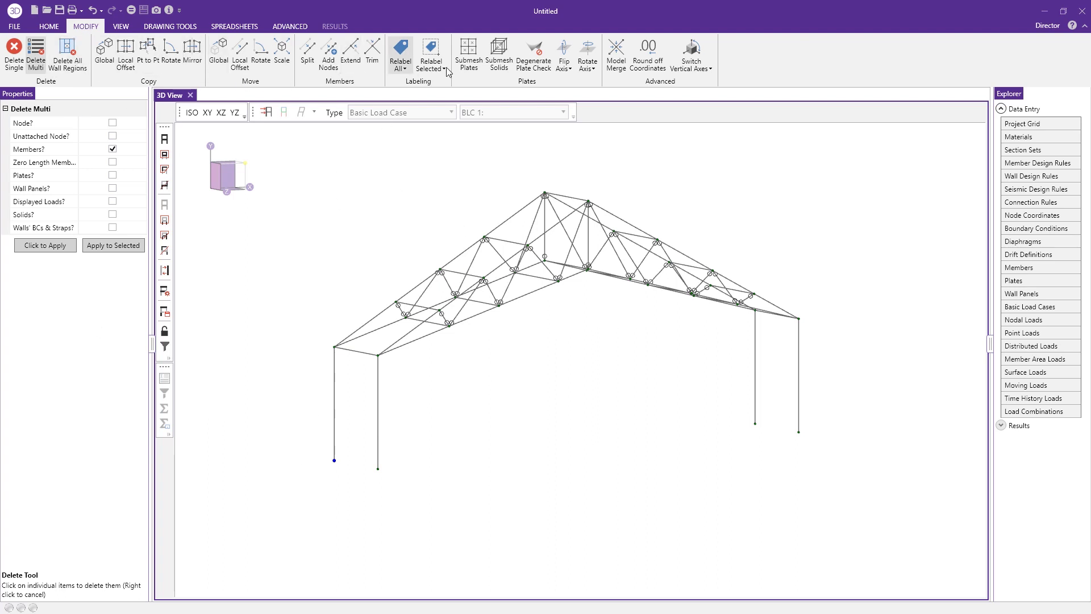
Select the whole model and review the shared properties of its wood members
{"action": "left_click_drag", "start_coordinate": [878, 382], "coordinate": [273, 177]}
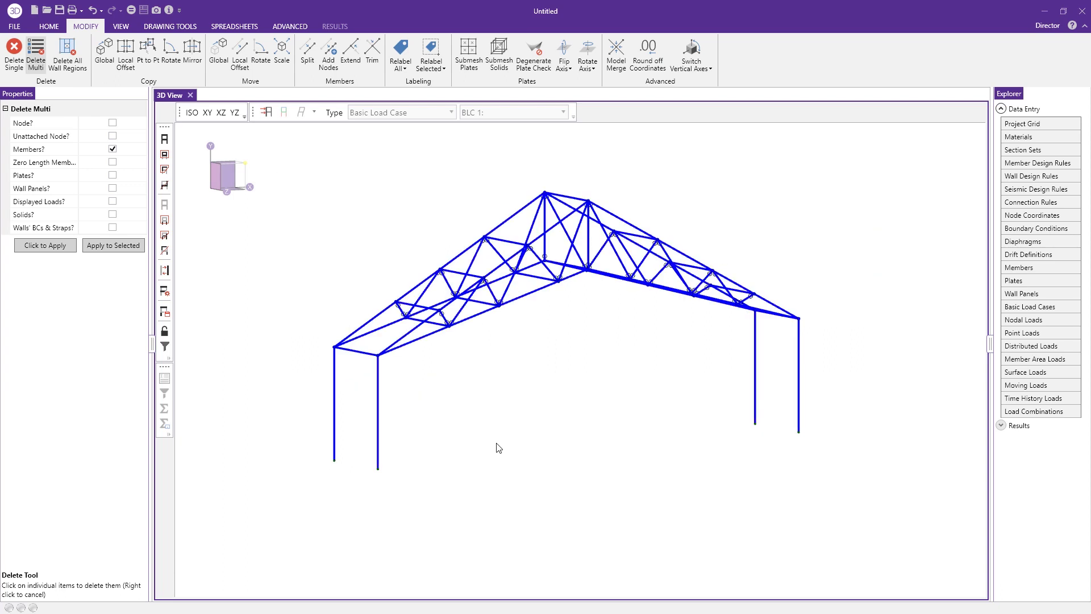
{"action": "right_click", "coordinate": [316, 234]}
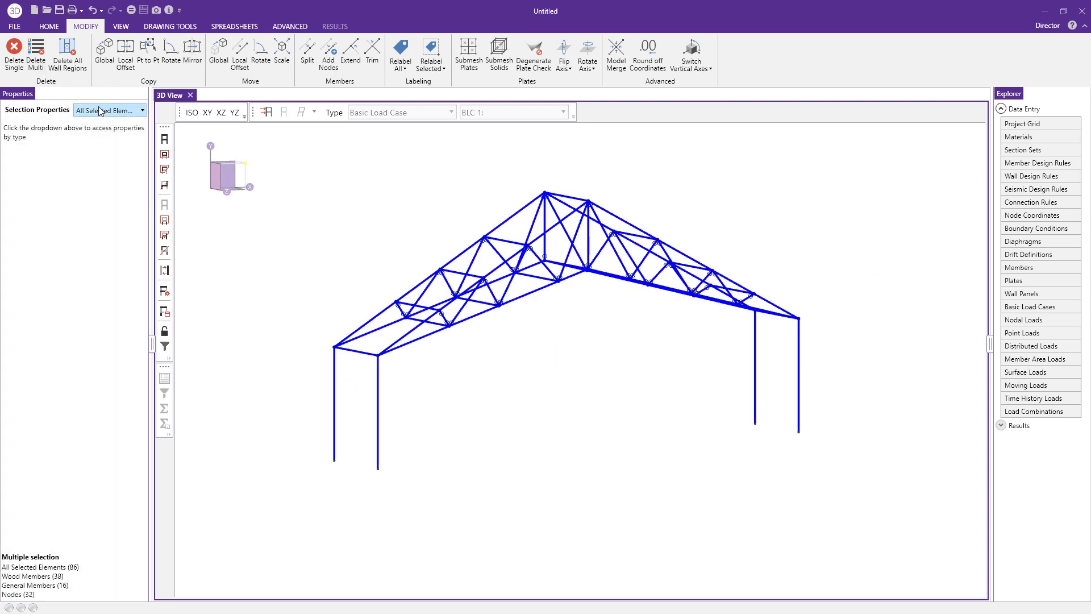
{"action": "left_click", "coordinate": [102, 111]}
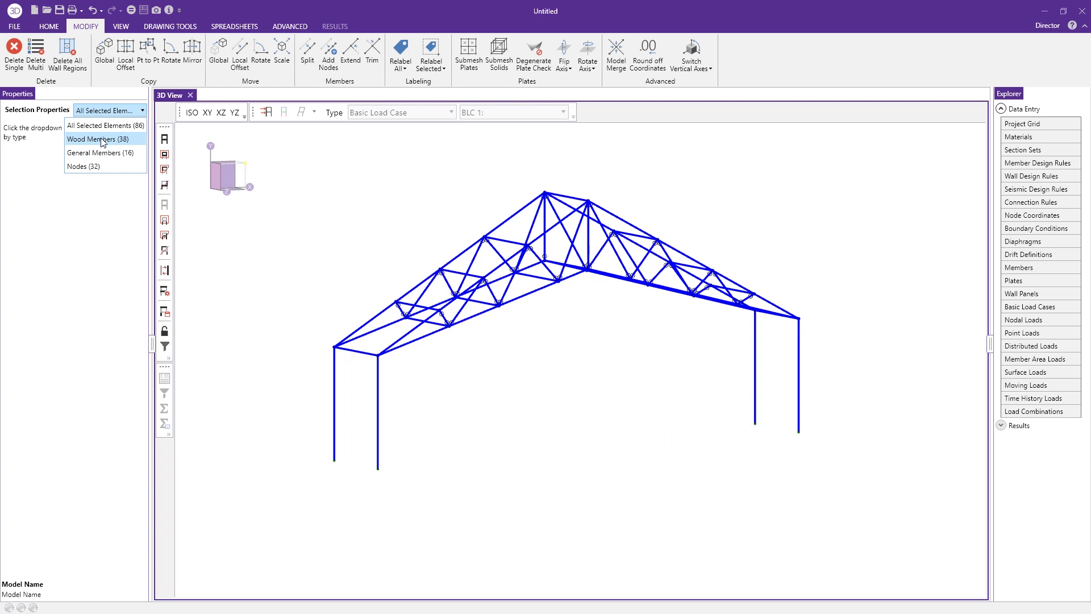
{"action": "left_click", "coordinate": [46, 102]}
{"action": "scroll", "coordinate": [95, 110], "scroll_direction": "down", "scroll_amount": 1}
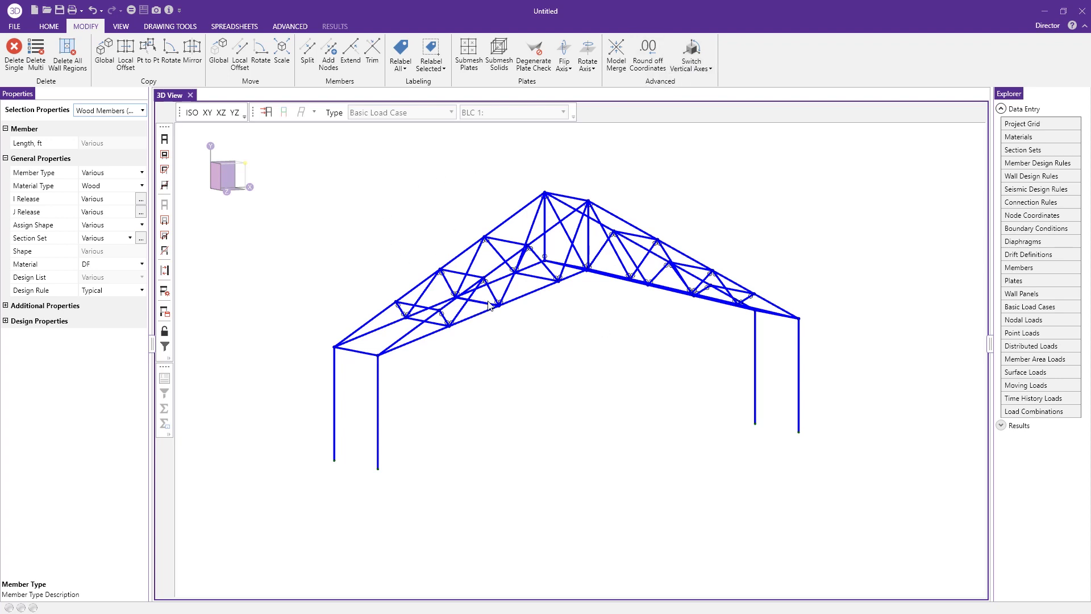
{"action": "middle_click_drag", "start_coordinate": [596, 360], "coordinate": [534, 373], "text": "shift"}
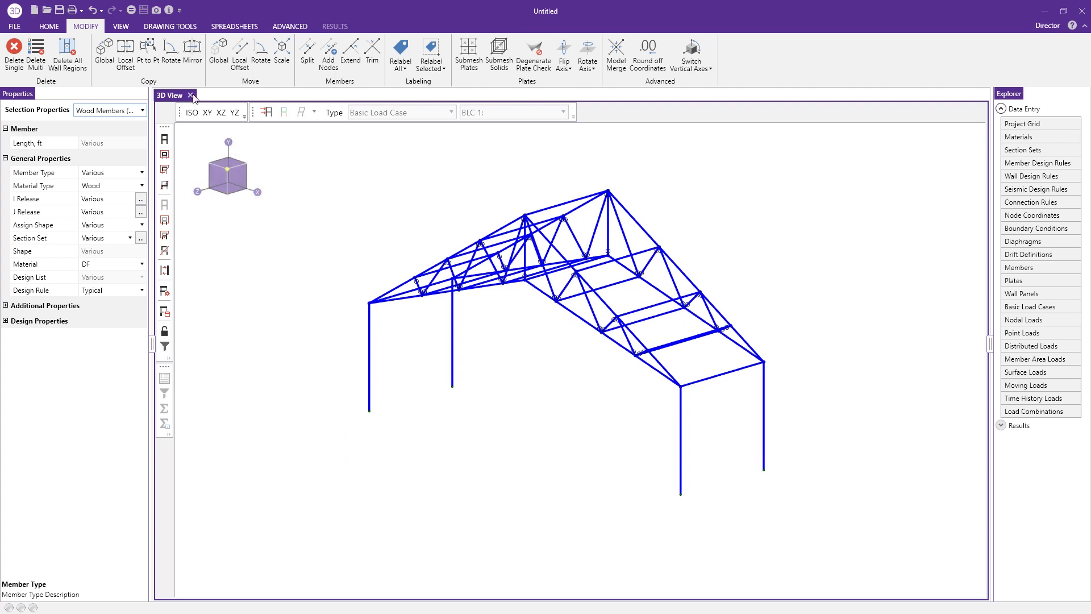
{"action": "left_click", "coordinate": [49, 26]}
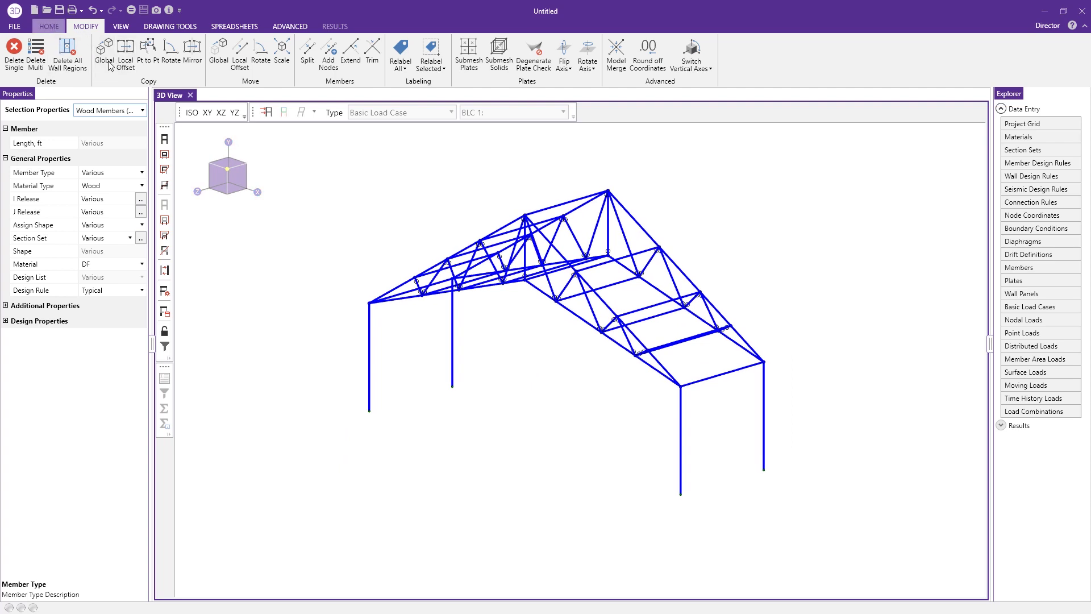
{"action": "left_click", "coordinate": [164, 205]}
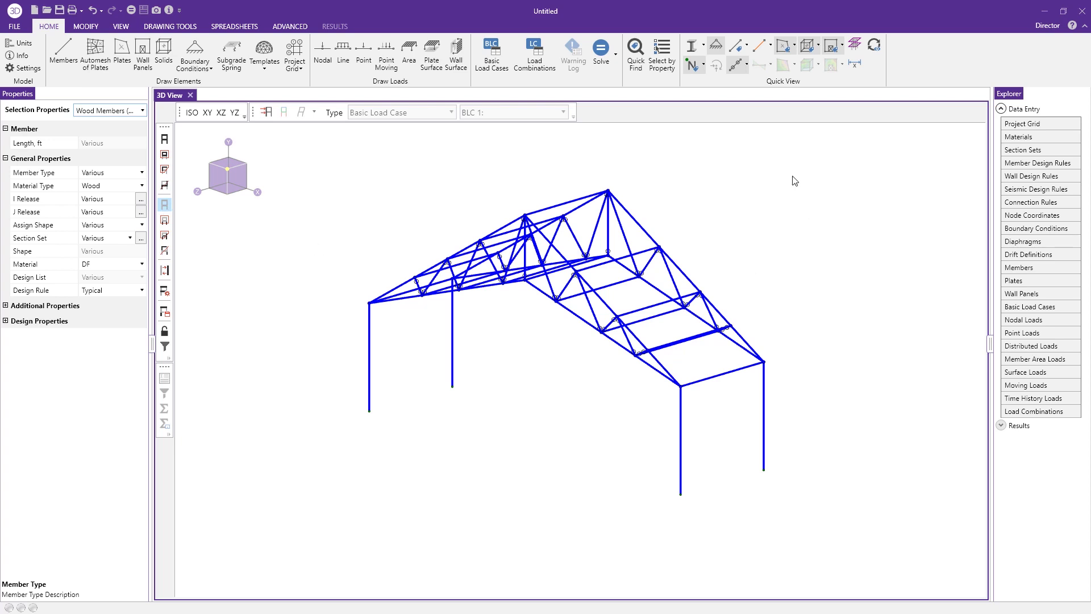